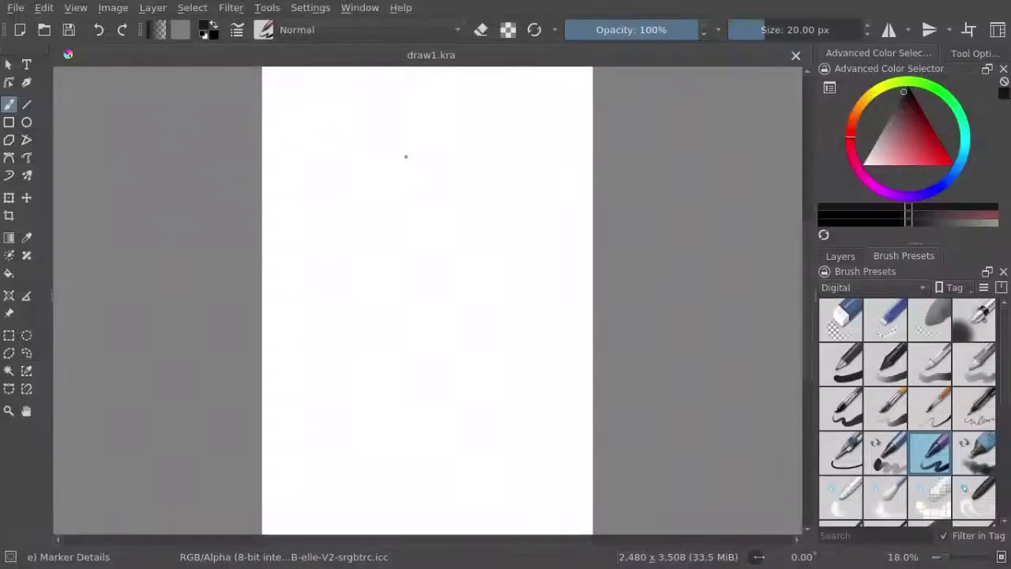
Step: Sketch the head oval with vertical and horizontal face guides and a jaw curve
{"action": "mouse_move", "coordinate": [406, 155]}
{"action": "left_mouse_down"}
{"action": "mouse_move", "coordinate": [413, 226]}
{"action": "mouse_move", "coordinate": [409, 151]}
{"action": "mouse_move", "coordinate": [441, 227]}
{"action": "left_mouse_up"}
{"action": "left_click_drag", "start_coordinate": [454, 162], "coordinate": [456, 225]}
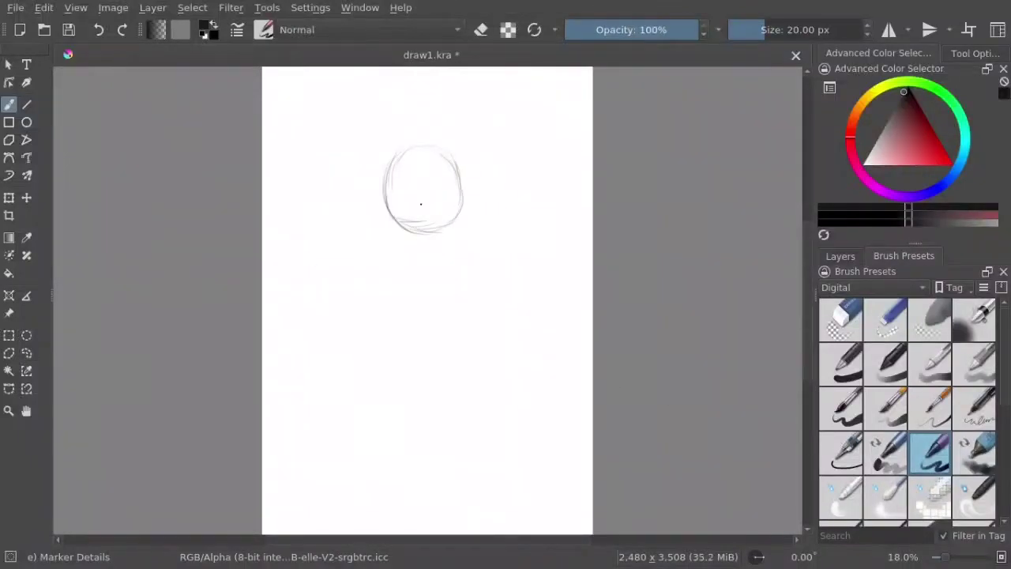
{"action": "left_click_drag", "start_coordinate": [422, 165], "coordinate": [433, 262]}
{"action": "mouse_move", "coordinate": [440, 208]}
{"action": "left_mouse_down"}
{"action": "mouse_move", "coordinate": [395, 213]}
{"action": "mouse_move", "coordinate": [433, 251]}
{"action": "mouse_move", "coordinate": [457, 200]}
{"action": "mouse_move", "coordinate": [441, 210]}
{"action": "left_mouse_up"}
Step: Clean up the jaw and chin, darken the left jaw, and add a line below the chin
{"action": "key", "text": "e"}
{"action": "mouse_move", "coordinate": [409, 242]}
{"action": "left_mouse_down"}
{"action": "mouse_move", "coordinate": [433, 254]}
{"action": "mouse_move", "coordinate": [459, 206]}
{"action": "left_mouse_up"}
{"action": "key", "text": "e"}
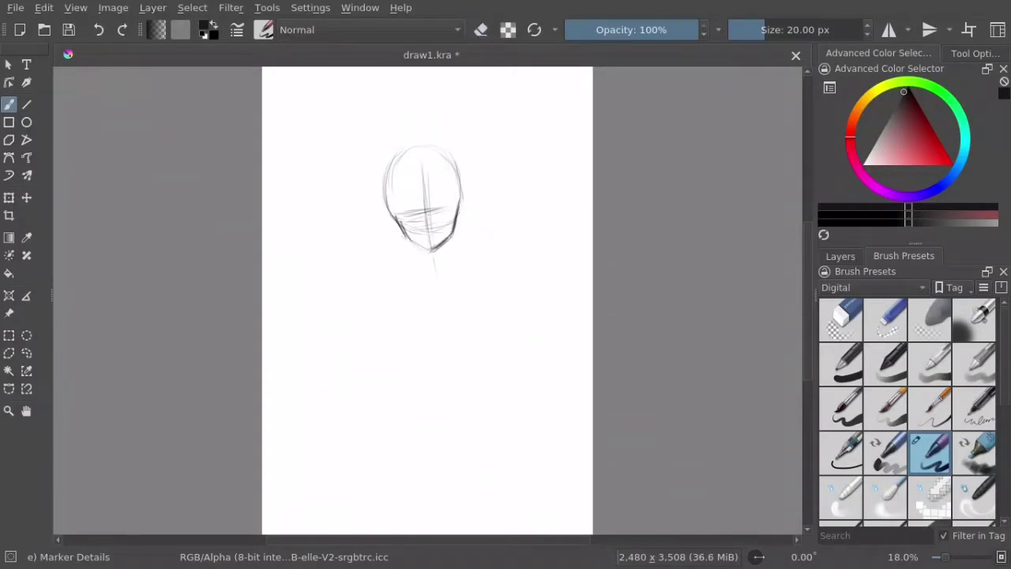
{"action": "left_click_drag", "start_coordinate": [433, 251], "coordinate": [403, 222]}
{"action": "key", "text": "e"}
{"action": "key", "text": "e"}
{"action": "mouse_move", "coordinate": [394, 276]}
{"action": "left_mouse_down"}
{"action": "mouse_move", "coordinate": [422, 276]}
{"action": "mouse_move", "coordinate": [394, 276]}
{"action": "left_mouse_up"}
Step: Rough in a boxy torso below the neck, then erase part of the rough sketch
{"action": "mouse_move", "coordinate": [452, 265]}
{"action": "left_mouse_down"}
{"action": "mouse_move", "coordinate": [477, 260]}
{"action": "mouse_move", "coordinate": [453, 332]}
{"action": "left_mouse_up"}
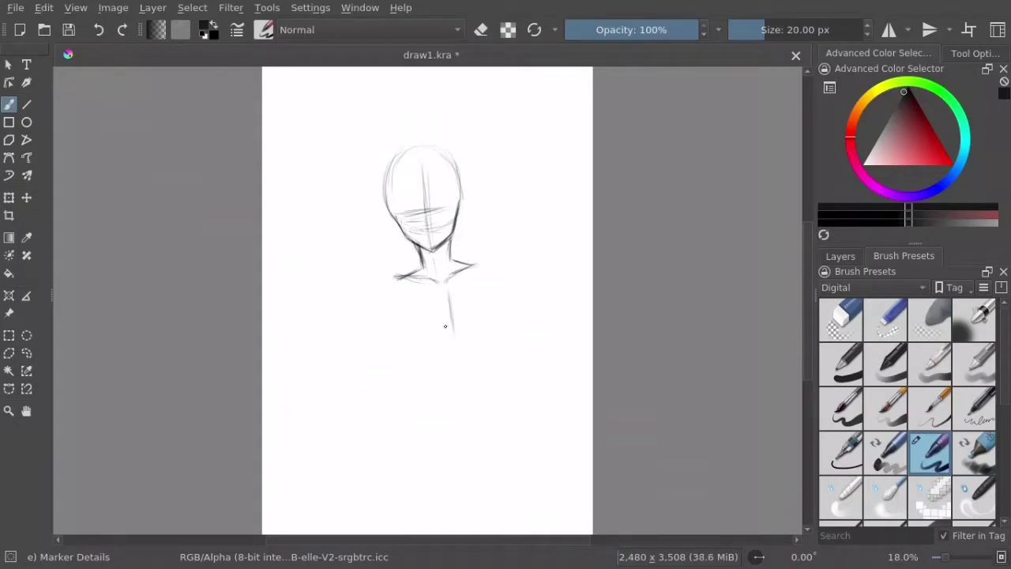
{"action": "left_click_drag", "start_coordinate": [484, 263], "coordinate": [488, 315]}
{"action": "left_click_drag", "start_coordinate": [403, 286], "coordinate": [449, 365]}
{"action": "mouse_move", "coordinate": [444, 363]}
{"action": "left_mouse_down"}
{"action": "mouse_move", "coordinate": [487, 306]}
{"action": "mouse_move", "coordinate": [484, 356]}
{"action": "left_mouse_up"}
{"action": "mouse_move", "coordinate": [395, 278]}
{"action": "left_mouse_down"}
{"action": "mouse_move", "coordinate": [442, 368]}
{"action": "mouse_move", "coordinate": [483, 349]}
{"action": "left_mouse_up"}
{"action": "mouse_move", "coordinate": [458, 270]}
{"action": "left_mouse_down"}
{"action": "mouse_move", "coordinate": [482, 262]}
{"action": "mouse_move", "coordinate": [450, 352]}
{"action": "left_mouse_up"}
{"action": "key", "text": "e"}
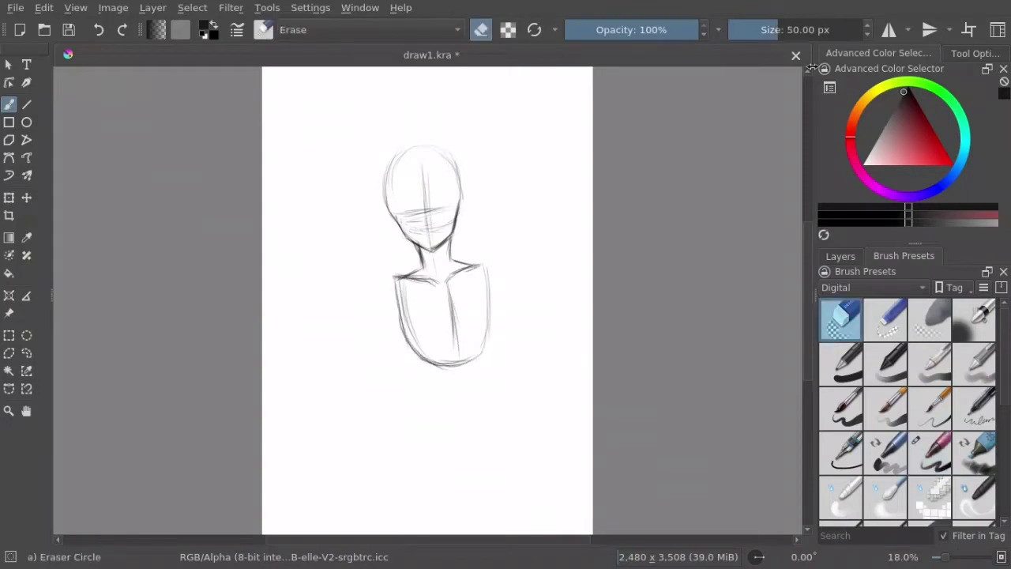
{"action": "mouse_move", "coordinate": [427, 269]}
{"action": "left_mouse_down"}
{"action": "mouse_move", "coordinate": [390, 323]}
{"action": "mouse_move", "coordinate": [417, 356]}
{"action": "left_mouse_up"}
{"action": "key", "text": "e"}
Step: Draw the two neck lines and both shoulder lines, lengthening and darkening the right shoulder
{"action": "left_click_drag", "start_coordinate": [396, 281], "coordinate": [479, 268]}
{"action": "left_click_drag", "start_coordinate": [422, 253], "coordinate": [425, 280]}
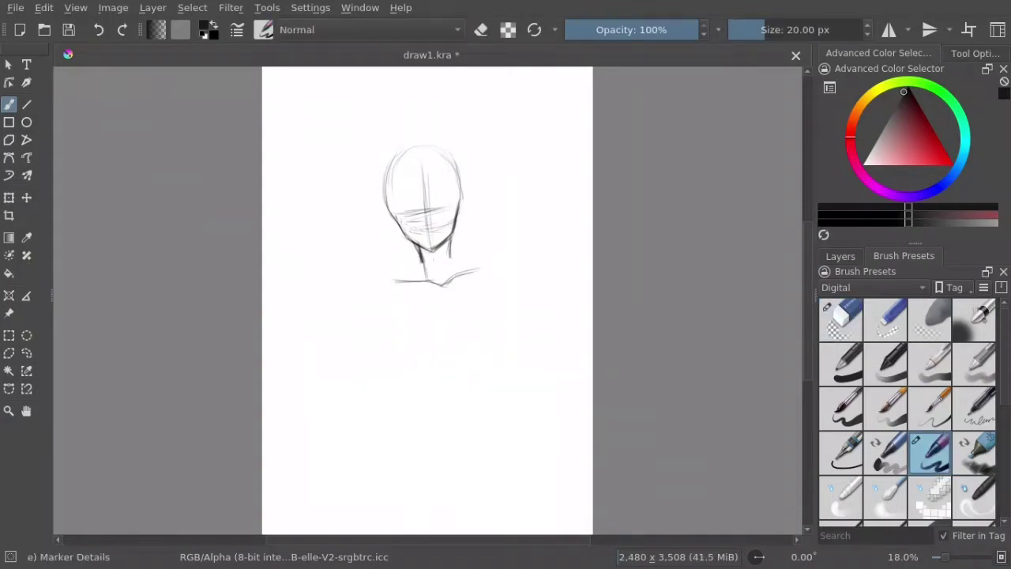
{"action": "mouse_move", "coordinate": [452, 236]}
{"action": "left_mouse_down"}
{"action": "mouse_move", "coordinate": [452, 276]}
{"action": "mouse_move", "coordinate": [397, 280]}
{"action": "mouse_move", "coordinate": [483, 264]}
{"action": "left_mouse_up"}
{"action": "left_click_drag", "start_coordinate": [411, 272], "coordinate": [386, 281]}
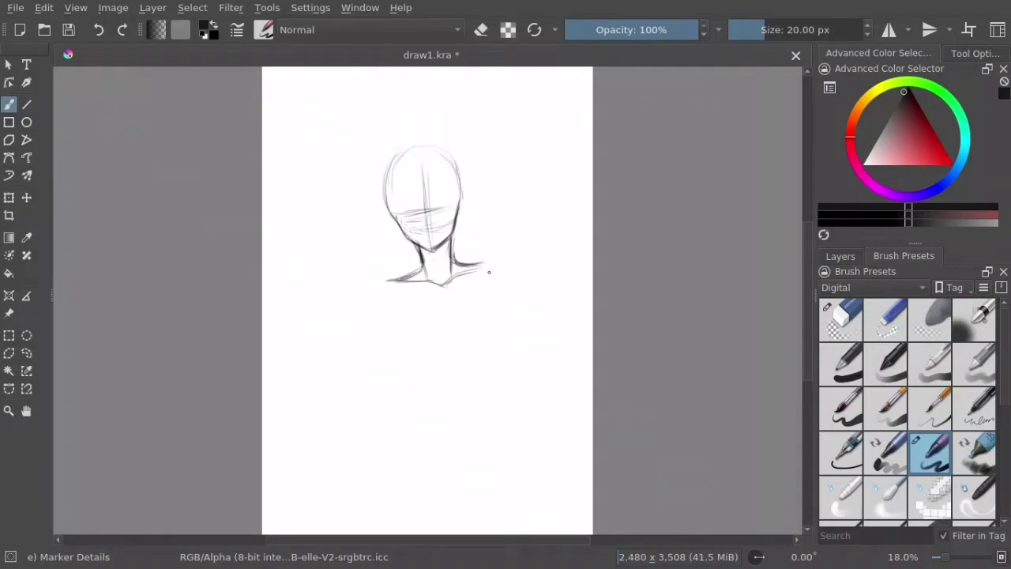
{"action": "left_click_drag", "start_coordinate": [480, 273], "coordinate": [389, 281]}
{"action": "left_click_drag", "start_coordinate": [453, 261], "coordinate": [489, 267]}
Step: Outline the torso sides, centre line, bottom curve and a chest line, marking a lower hip line
{"action": "left_click_drag", "start_coordinate": [409, 447], "coordinate": [483, 448]}
{"action": "left_click_drag", "start_coordinate": [447, 292], "coordinate": [450, 357]}
{"action": "left_click_drag", "start_coordinate": [392, 289], "coordinate": [443, 371]}
{"action": "left_click_drag", "start_coordinate": [485, 273], "coordinate": [484, 356]}
{"action": "left_click_drag", "start_coordinate": [482, 361], "coordinate": [427, 370]}
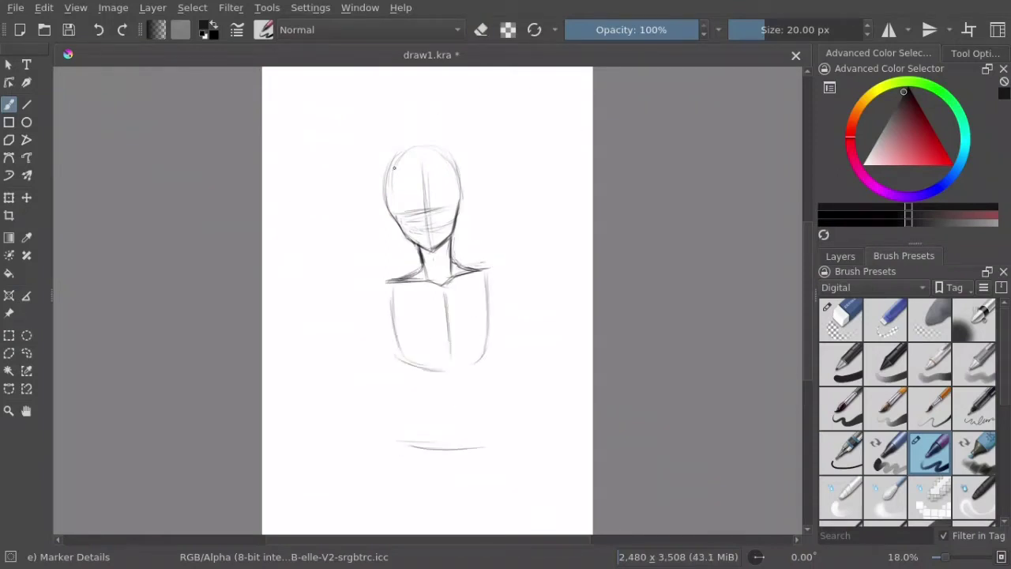
{"action": "mouse_move", "coordinate": [390, 283]}
{"action": "left_mouse_down"}
{"action": "mouse_move", "coordinate": [417, 361]}
{"action": "mouse_move", "coordinate": [483, 365]}
{"action": "left_mouse_up"}
{"action": "left_click_drag", "start_coordinate": [485, 267], "coordinate": [478, 370]}
{"action": "left_click_drag", "start_coordinate": [399, 325], "coordinate": [483, 316]}
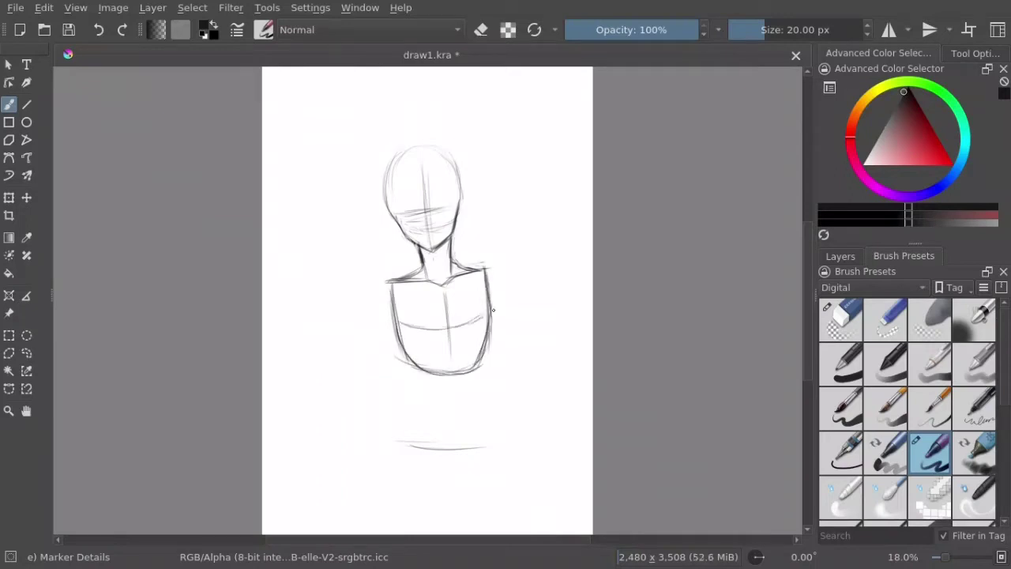
Step: Erase part of the torso's lower right edge, re-stroke the left side, and darken shoulders and neck
{"action": "key", "text": "e"}
{"action": "left_click_drag", "start_coordinate": [482, 368], "coordinate": [490, 297]}
{"action": "key", "text": "e"}
{"action": "mouse_move", "coordinate": [387, 277]}
{"action": "left_mouse_down"}
{"action": "mouse_move", "coordinate": [411, 368]}
{"action": "mouse_move", "coordinate": [403, 300]}
{"action": "mouse_move", "coordinate": [477, 264]}
{"action": "left_mouse_up"}
{"action": "key", "text": "e"}
{"action": "key", "text": "e"}
{"action": "left_click_drag", "start_coordinate": [419, 246], "coordinate": [427, 280]}
{"action": "left_click_drag", "start_coordinate": [452, 240], "coordinate": [453, 260]}
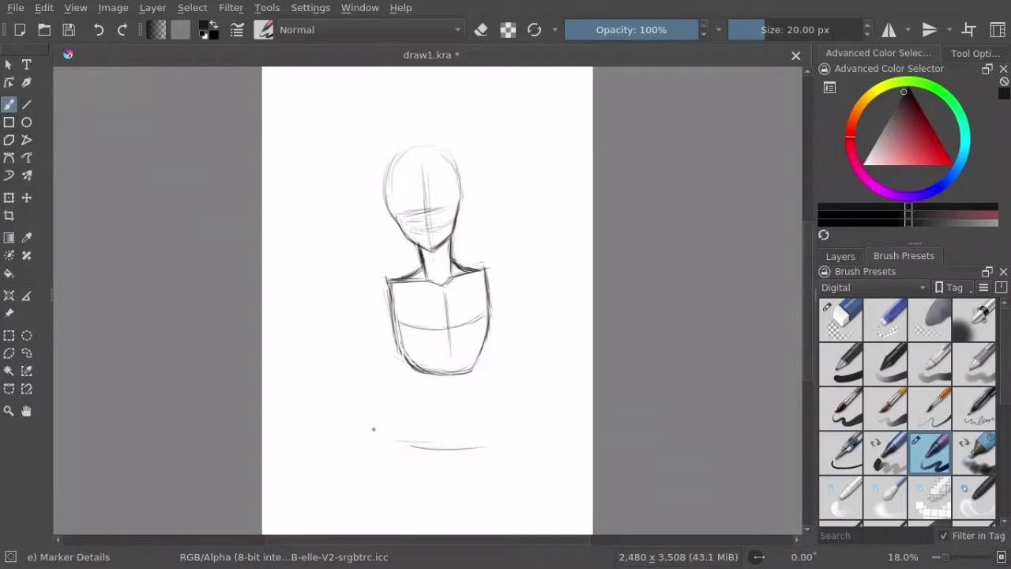
Step: Sketch slanted hip lines, the hips' curved top edge and both waist lines, undoing a stray curve
{"action": "left_click_drag", "start_coordinate": [393, 398], "coordinate": [369, 441]}
{"action": "left_click_drag", "start_coordinate": [481, 400], "coordinate": [493, 455]}
{"action": "mouse_move", "coordinate": [400, 401]}
{"action": "left_mouse_down"}
{"action": "mouse_move", "coordinate": [443, 412]}
{"action": "mouse_move", "coordinate": [478, 401]}
{"action": "left_mouse_up"}
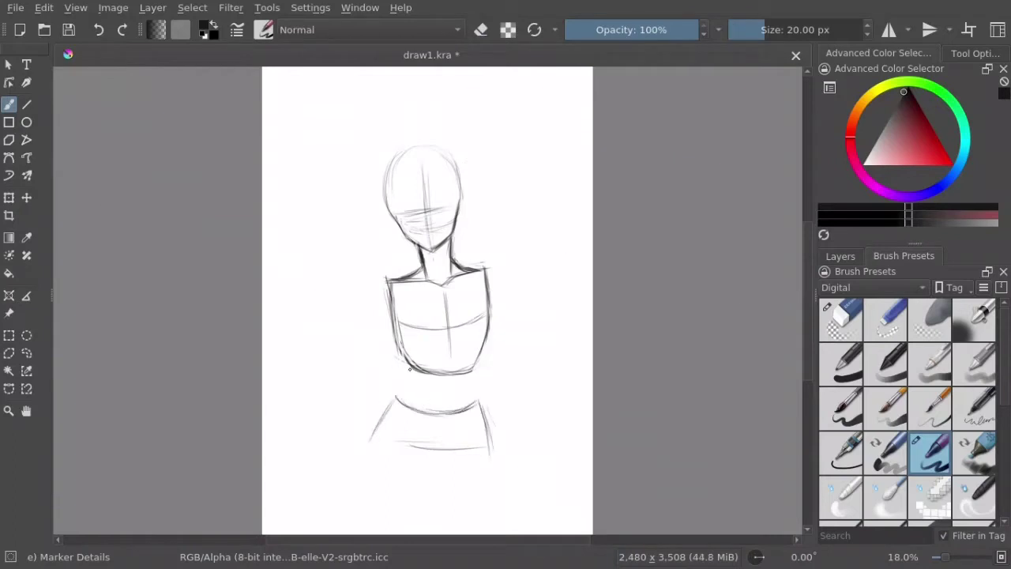
{"action": "left_click_drag", "start_coordinate": [403, 355], "coordinate": [407, 427]}
{"action": "left_click_drag", "start_coordinate": [476, 360], "coordinate": [472, 431]}
{"action": "left_click_drag", "start_coordinate": [403, 375], "coordinate": [375, 428]}
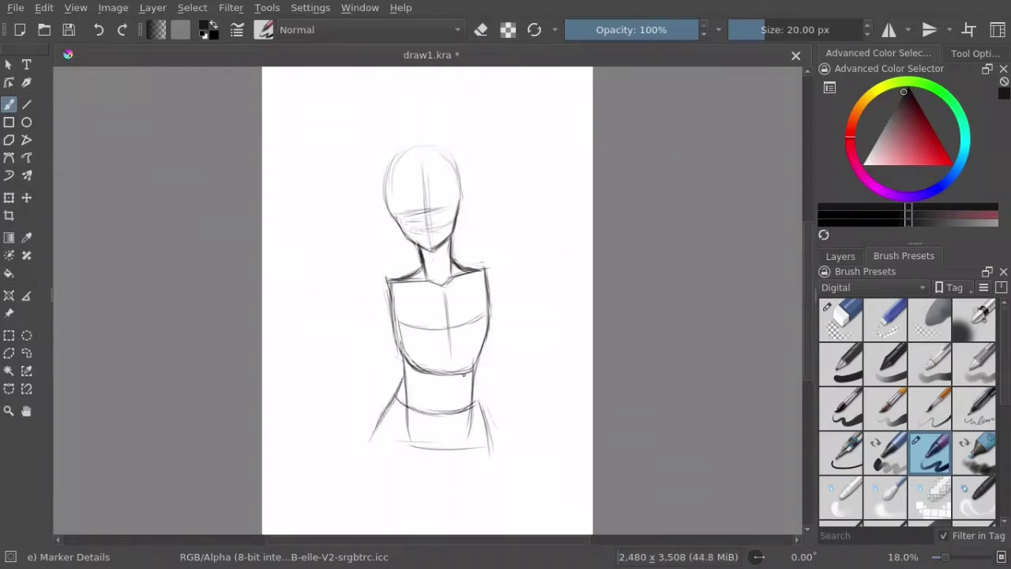
{"action": "left_click_drag", "start_coordinate": [474, 375], "coordinate": [487, 439]}
{"action": "mouse_move", "coordinate": [407, 450]}
{"action": "left_mouse_down"}
{"action": "mouse_move", "coordinate": [429, 466]}
{"action": "mouse_move", "coordinate": [463, 466]}
{"action": "left_mouse_up"}
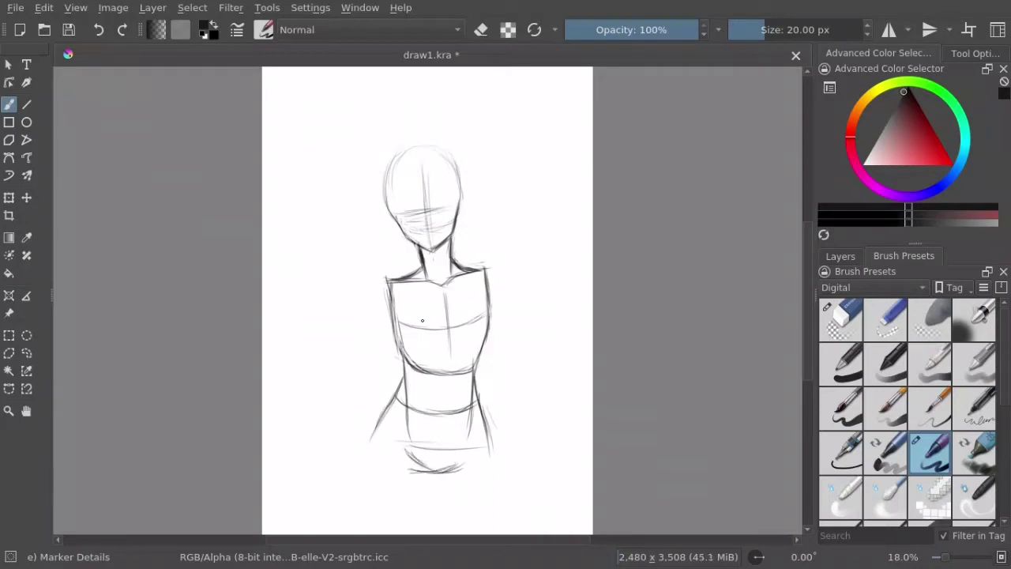
{"action": "key", "text": "ctrl+z"}
Step: Darken the hip curves and draw the inner and outer lines of both legs
{"action": "left_click_drag", "start_coordinate": [482, 405], "coordinate": [490, 456]}
{"action": "left_click_drag", "start_coordinate": [452, 471], "coordinate": [477, 463]}
{"action": "mouse_move", "coordinate": [378, 454]}
{"action": "left_mouse_down"}
{"action": "mouse_move", "coordinate": [419, 474]}
{"action": "mouse_move", "coordinate": [422, 529]}
{"action": "left_mouse_up"}
{"action": "mouse_move", "coordinate": [376, 425]}
{"action": "left_mouse_down"}
{"action": "mouse_move", "coordinate": [372, 457]}
{"action": "mouse_move", "coordinate": [404, 469]}
{"action": "left_mouse_up"}
{"action": "left_click_drag", "start_coordinate": [372, 463], "coordinate": [373, 525]}
{"action": "left_click_drag", "start_coordinate": [440, 476], "coordinate": [438, 528]}
{"action": "left_click_drag", "start_coordinate": [490, 457], "coordinate": [482, 529]}
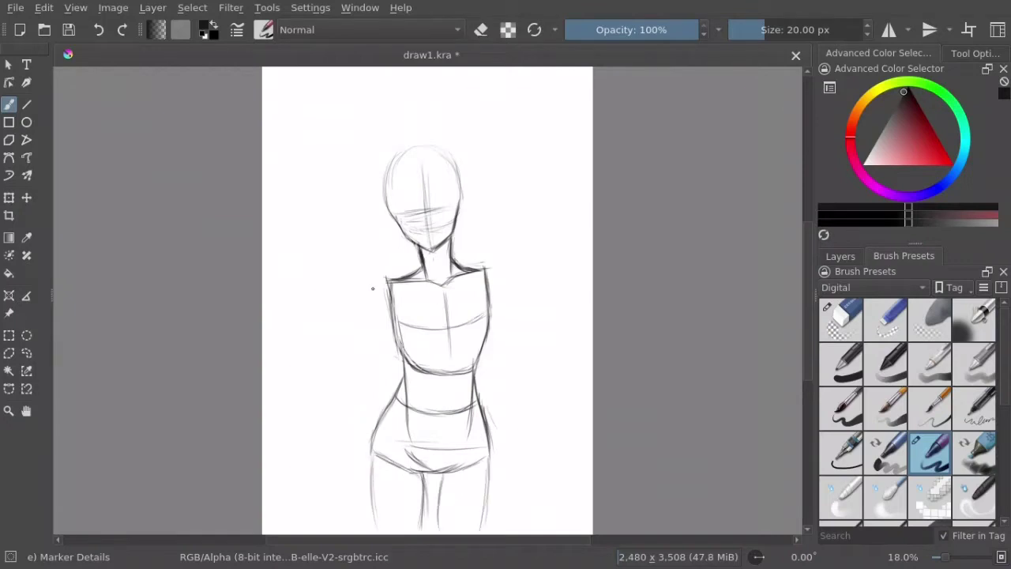
Step: Outline both upper-arm stubs and shoulder caps, mirroring the view to check proportions
{"action": "left_click_drag", "start_coordinate": [386, 279], "coordinate": [385, 318]}
{"action": "left_click_drag", "start_coordinate": [473, 267], "coordinate": [497, 303]}
{"action": "left_click_drag", "start_coordinate": [482, 267], "coordinate": [498, 305]}
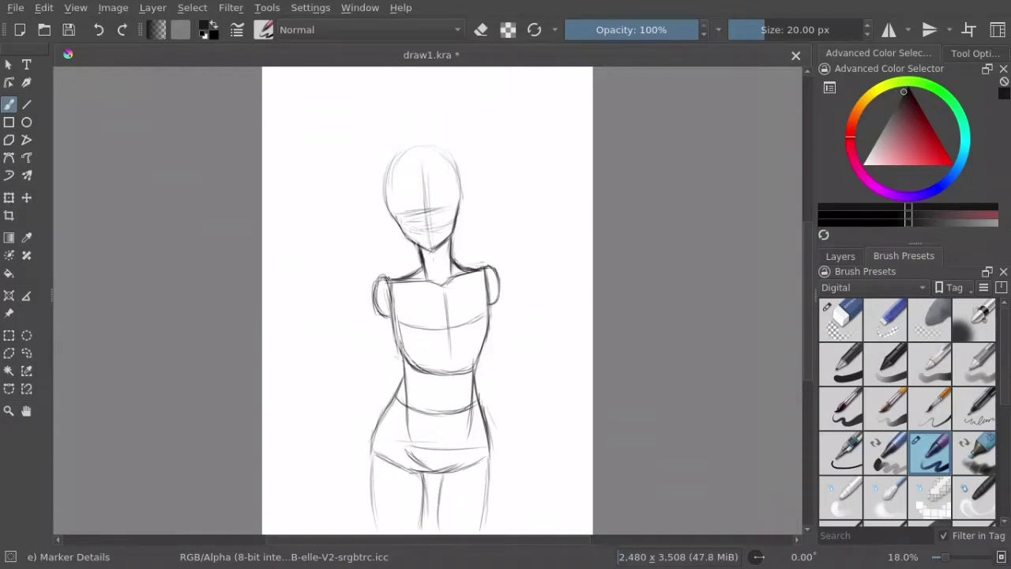
{"action": "left_click_drag", "start_coordinate": [387, 275], "coordinate": [379, 319]}
{"action": "mouse_move", "coordinate": [485, 263]}
{"action": "left_mouse_down"}
{"action": "mouse_move", "coordinate": [501, 301]}
{"action": "mouse_move", "coordinate": [476, 283]}
{"action": "mouse_move", "coordinate": [479, 318]}
{"action": "left_mouse_up"}
{"action": "key", "text": "m"}
{"action": "key", "text": "e"}
{"action": "key", "text": "slash"}
{"action": "left_click_drag", "start_coordinate": [365, 265], "coordinate": [351, 305]}
{"action": "left_click_drag", "start_coordinate": [474, 278], "coordinate": [477, 318]}
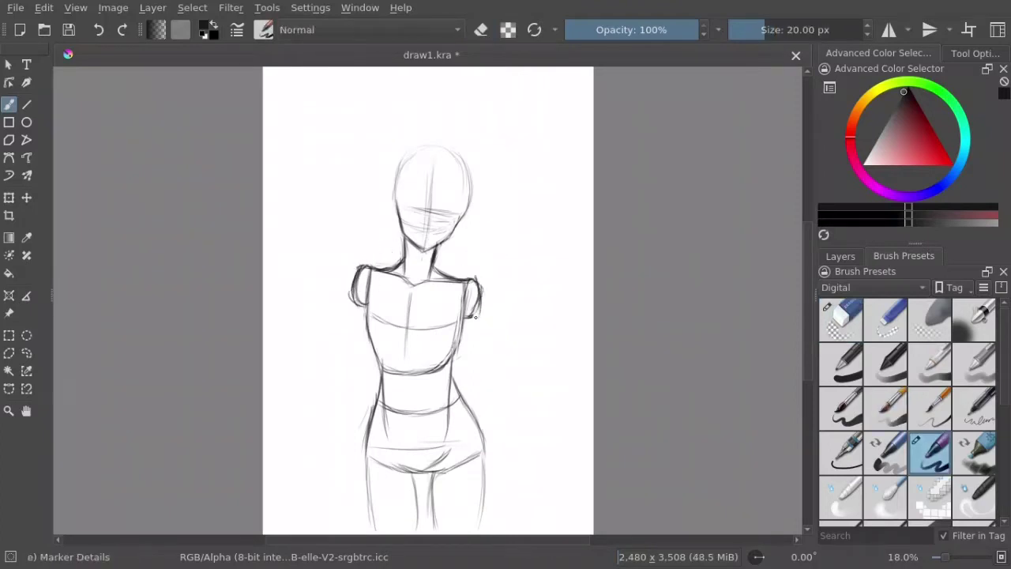
Step: Erase the rough torso side and chest lines with the Eraser Circle preset
{"action": "left_click", "coordinate": [836, 321]}
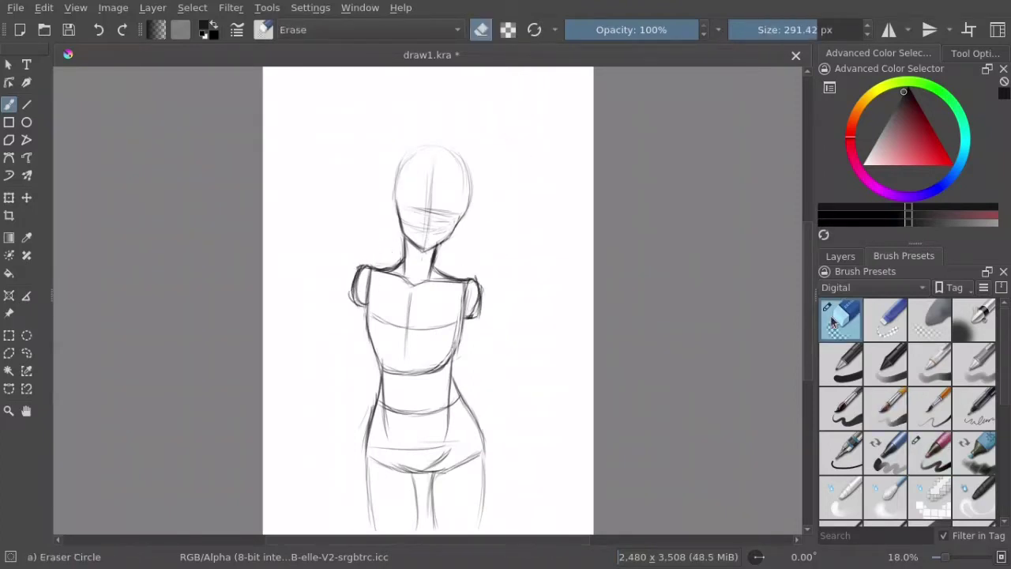
{"action": "left_click_drag", "start_coordinate": [368, 319], "coordinate": [370, 335]}
{"action": "left_click_drag", "start_coordinate": [457, 320], "coordinate": [455, 338]}
{"action": "left_click_drag", "start_coordinate": [450, 357], "coordinate": [394, 371]}
{"action": "key", "text": "slash"}
Step: Redraw both torso sides from the shoulders and add an arched chest line
{"action": "left_click_drag", "start_coordinate": [377, 275], "coordinate": [373, 302]}
{"action": "left_click_drag", "start_coordinate": [466, 286], "coordinate": [458, 308]}
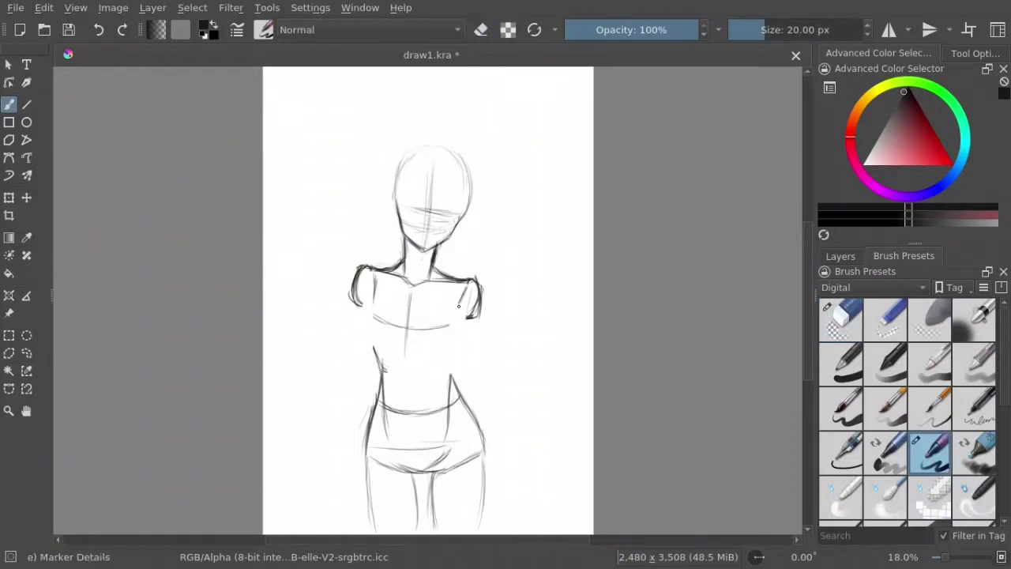
{"action": "left_click_drag", "start_coordinate": [375, 293], "coordinate": [368, 357]}
{"action": "left_click_drag", "start_coordinate": [465, 292], "coordinate": [452, 373]}
{"action": "left_click_drag", "start_coordinate": [455, 335], "coordinate": [449, 378]}
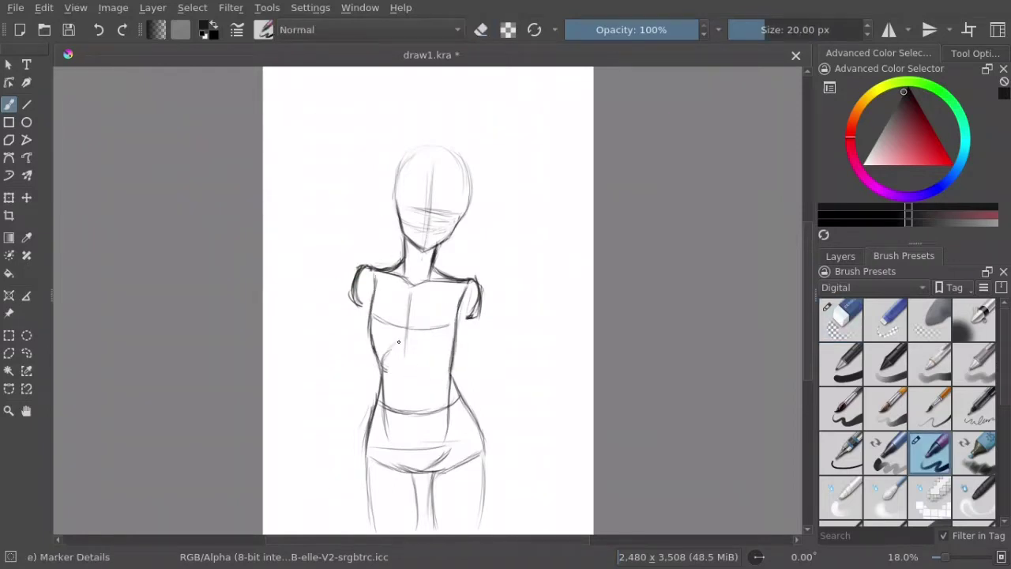
{"action": "mouse_move", "coordinate": [384, 362]}
{"action": "left_mouse_down"}
{"action": "mouse_move", "coordinate": [444, 371]}
{"action": "mouse_move", "coordinate": [417, 420]}
{"action": "left_mouse_up"}
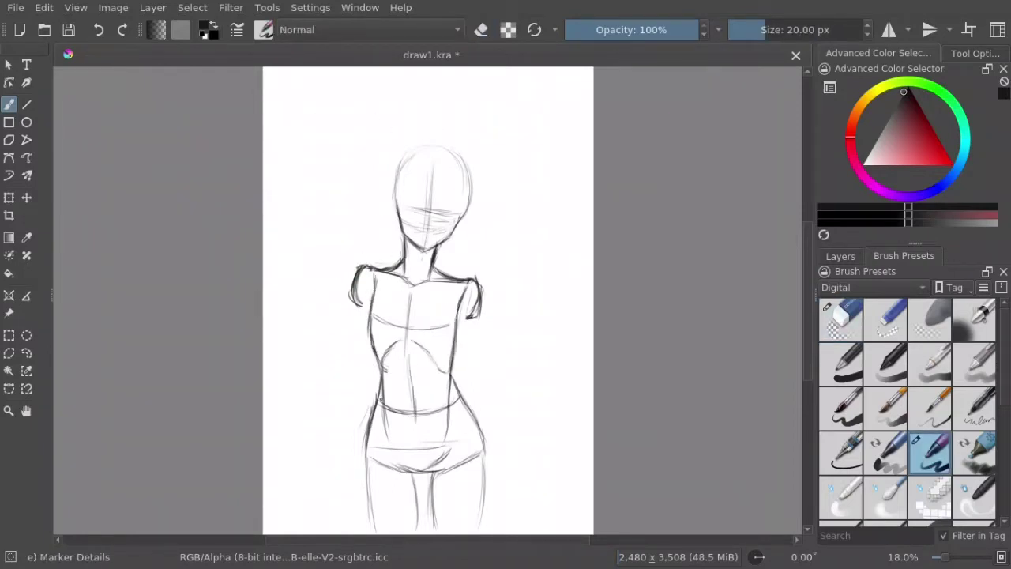
Step: Erase the old hip and lower-leg lines, then redraw the hip curves and leg lines
{"action": "key", "text": "e"}
{"action": "key", "text": "e"}
{"action": "mouse_move", "coordinate": [376, 387]}
{"action": "left_mouse_down"}
{"action": "mouse_move", "coordinate": [368, 466]}
{"action": "mouse_move", "coordinate": [364, 451]}
{"action": "mouse_move", "coordinate": [391, 469]}
{"action": "left_mouse_up"}
{"action": "key", "text": "e"}
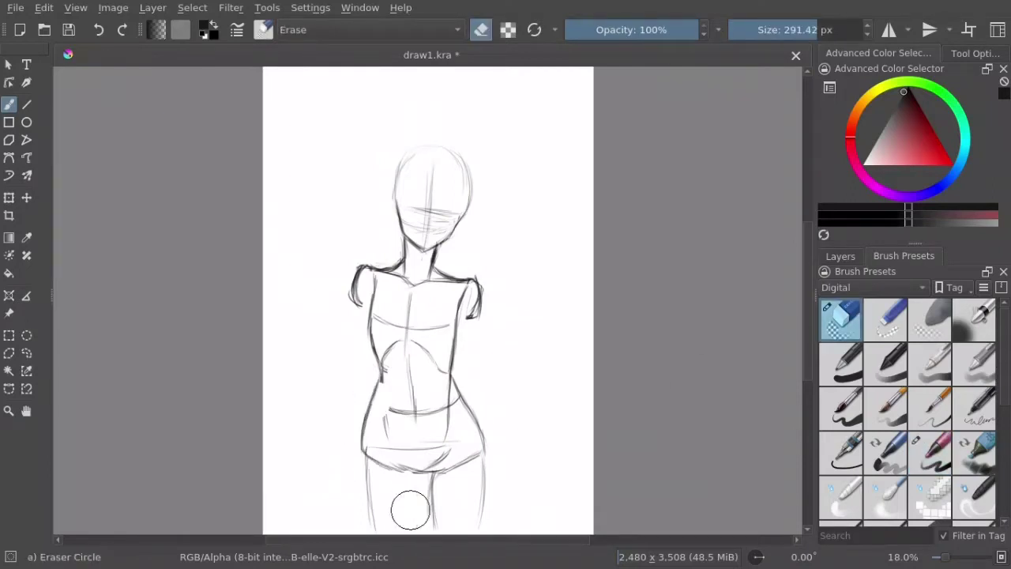
{"action": "mouse_move", "coordinate": [410, 510]}
{"action": "left_mouse_down"}
{"action": "mouse_move", "coordinate": [395, 466]}
{"action": "mouse_move", "coordinate": [470, 514]}
{"action": "left_mouse_up"}
{"action": "key", "text": "e"}
{"action": "mouse_move", "coordinate": [390, 462]}
{"action": "left_mouse_down"}
{"action": "mouse_move", "coordinate": [448, 465]}
{"action": "mouse_move", "coordinate": [427, 522]}
{"action": "left_mouse_up"}
{"action": "left_click_drag", "start_coordinate": [484, 452], "coordinate": [482, 526]}
{"action": "left_click_drag", "start_coordinate": [410, 471], "coordinate": [406, 521]}
{"action": "mouse_move", "coordinate": [361, 438]}
{"action": "left_mouse_down"}
{"action": "mouse_move", "coordinate": [395, 467]}
{"action": "mouse_move", "coordinate": [360, 479]}
{"action": "mouse_move", "coordinate": [356, 517]}
{"action": "left_mouse_up"}
Step: Erase and redraw both arm stubs, plus the left torso line, crotch curve and inner leg
{"action": "key", "text": "e"}
{"action": "left_click_drag", "start_coordinate": [479, 280], "coordinate": [479, 320]}
{"action": "left_click_drag", "start_coordinate": [354, 284], "coordinate": [363, 309]}
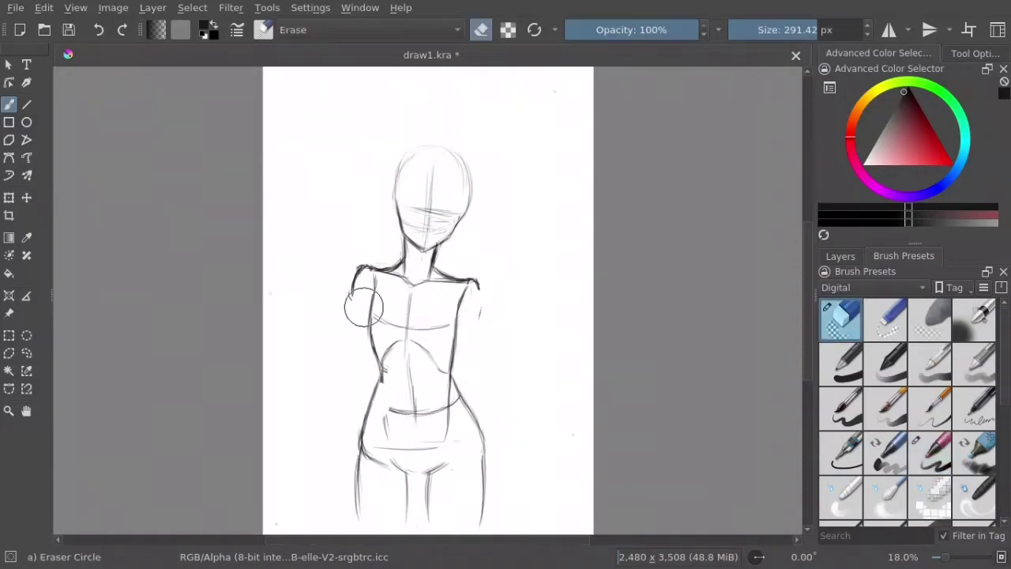
{"action": "key", "text": "e"}
{"action": "left_click_drag", "start_coordinate": [478, 281], "coordinate": [458, 320]}
{"action": "left_click_drag", "start_coordinate": [360, 272], "coordinate": [368, 310]}
{"action": "left_click_drag", "start_coordinate": [373, 270], "coordinate": [370, 400]}
{"action": "mouse_move", "coordinate": [397, 465]}
{"action": "left_mouse_down"}
{"action": "mouse_move", "coordinate": [441, 468]}
{"action": "mouse_move", "coordinate": [426, 518]}
{"action": "left_mouse_up"}
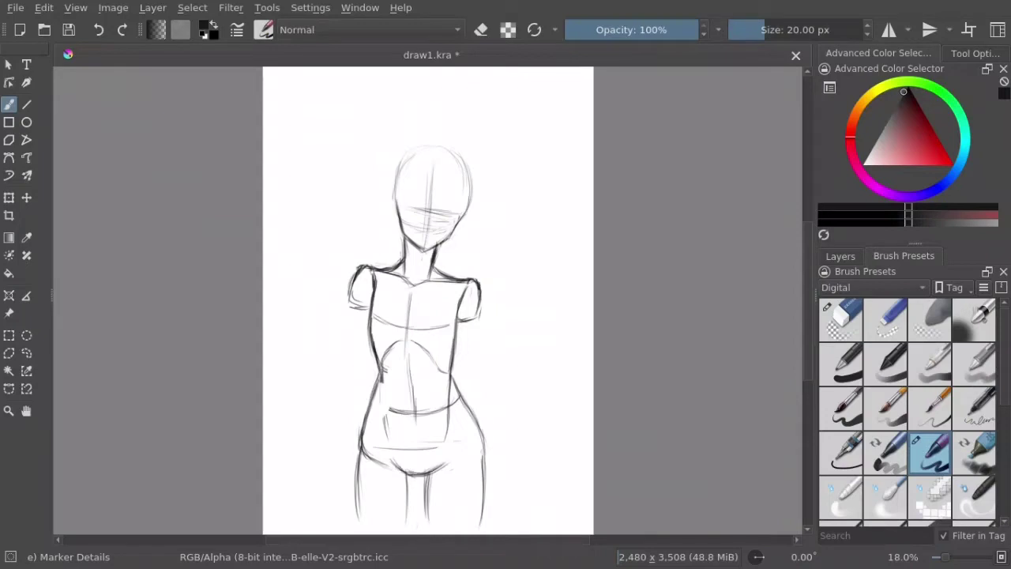
{"action": "left_click_drag", "start_coordinate": [382, 371], "coordinate": [380, 432]}
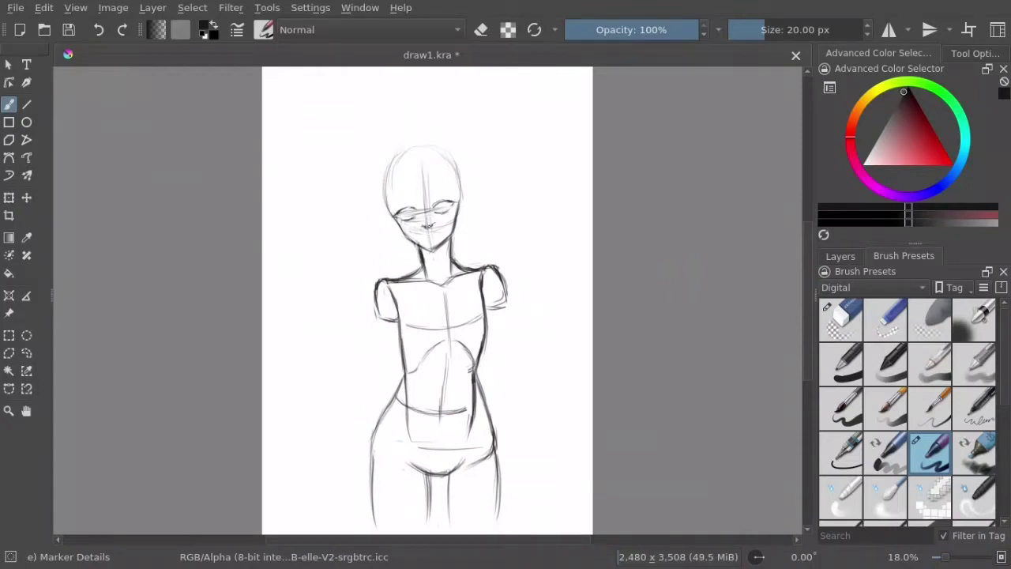
Step: Sketch the facial features, checking symmetry in the mirrored view, then rework the inner left-arm lines
{"action": "key", "text": "e"}
{"action": "key", "text": "e"}
{"action": "left_click_drag", "start_coordinate": [424, 209], "coordinate": [426, 246]}
{"action": "key", "text": "e"}
{"action": "key", "text": "e"}
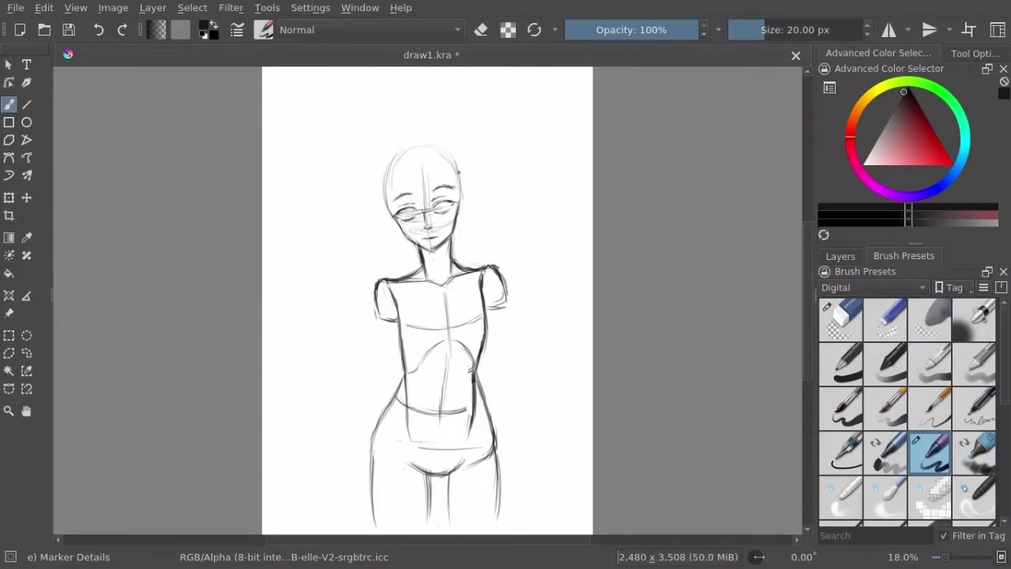
{"action": "key", "text": "m"}
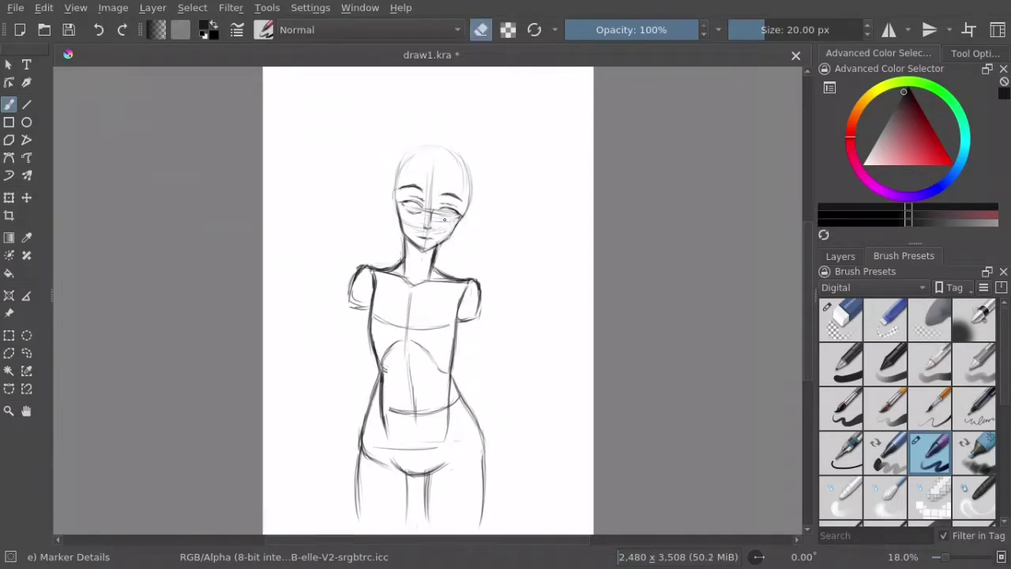
{"action": "left_click_drag", "start_coordinate": [441, 218], "coordinate": [462, 213]}
{"action": "key", "text": "m"}
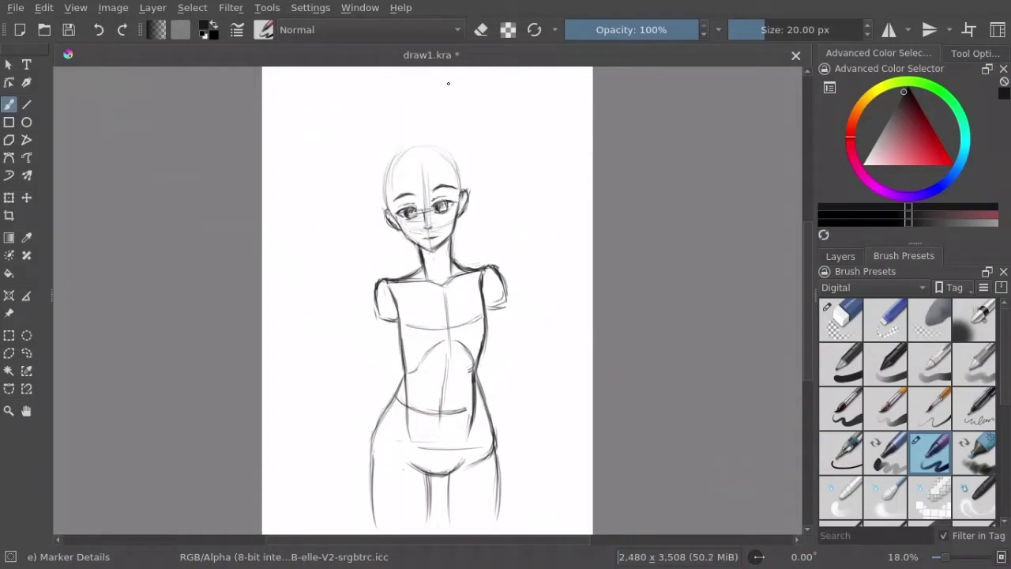
{"action": "mouse_move", "coordinate": [397, 316]}
{"action": "left_mouse_down"}
{"action": "mouse_move", "coordinate": [400, 303]}
{"action": "mouse_move", "coordinate": [405, 367]}
{"action": "mouse_move", "coordinate": [393, 285]}
{"action": "mouse_move", "coordinate": [405, 378]}
{"action": "left_mouse_up"}
{"action": "mouse_move", "coordinate": [393, 294]}
{"action": "left_mouse_down"}
{"action": "mouse_move", "coordinate": [391, 351]}
{"action": "mouse_move", "coordinate": [403, 379]}
{"action": "mouse_move", "coordinate": [378, 323]}
{"action": "mouse_move", "coordinate": [395, 322]}
{"action": "mouse_move", "coordinate": [379, 320]}
{"action": "left_mouse_up"}
Step: Redraw the left-arm lines and darken the chest curve, checking the figure in the mirrored view
{"action": "mouse_move", "coordinate": [393, 277]}
{"action": "left_mouse_down"}
{"action": "mouse_move", "coordinate": [372, 308]}
{"action": "mouse_move", "coordinate": [391, 324]}
{"action": "left_mouse_up"}
{"action": "mouse_move", "coordinate": [388, 297]}
{"action": "left_mouse_down"}
{"action": "mouse_move", "coordinate": [414, 353]}
{"action": "mouse_move", "coordinate": [365, 345]}
{"action": "left_mouse_up"}
{"action": "key", "text": "m"}
{"action": "left_click_drag", "start_coordinate": [430, 310], "coordinate": [418, 355]}
{"action": "key", "text": "m"}
{"action": "left_click_drag", "start_coordinate": [405, 319], "coordinate": [422, 359]}
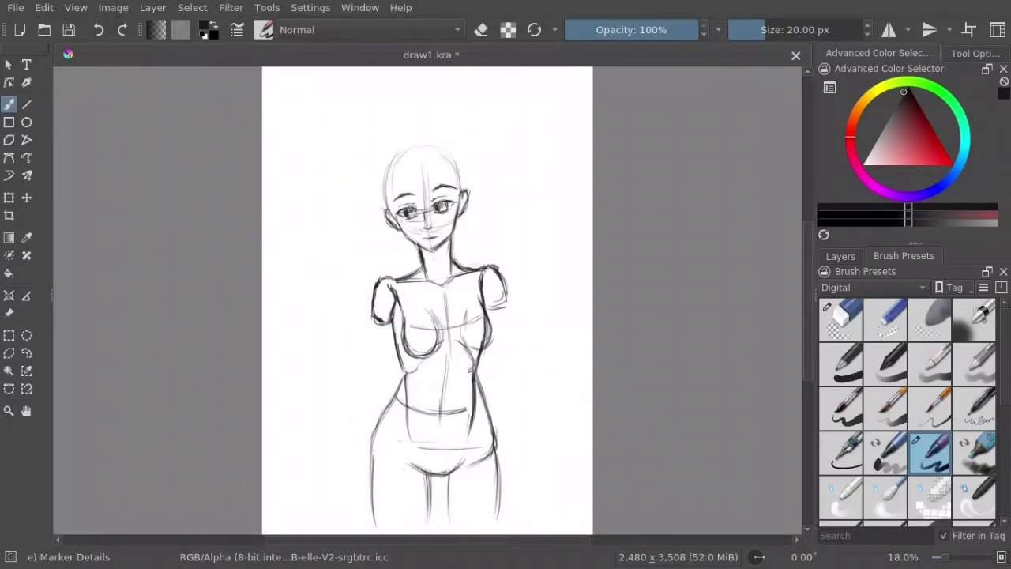
Step: Erase and redraw the torso lines darker, firming up the arm stump's bottom and armpit line
{"action": "key", "text": "e"}
{"action": "left_click_drag", "start_coordinate": [395, 294], "coordinate": [479, 309]}
{"action": "key", "text": "e"}
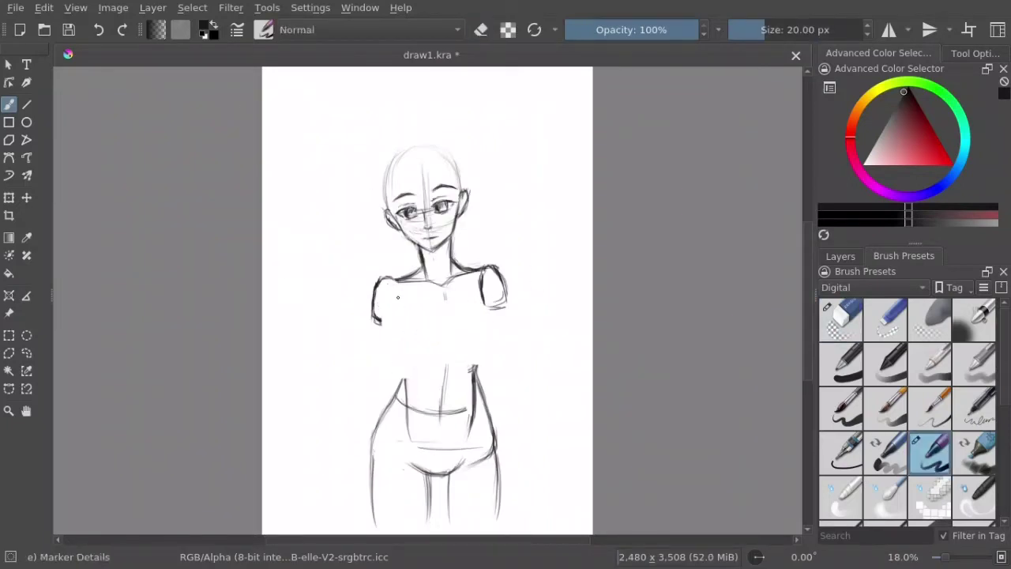
{"action": "mouse_move", "coordinate": [399, 294]}
{"action": "left_mouse_down"}
{"action": "mouse_move", "coordinate": [424, 352]}
{"action": "mouse_move", "coordinate": [492, 316]}
{"action": "left_mouse_up"}
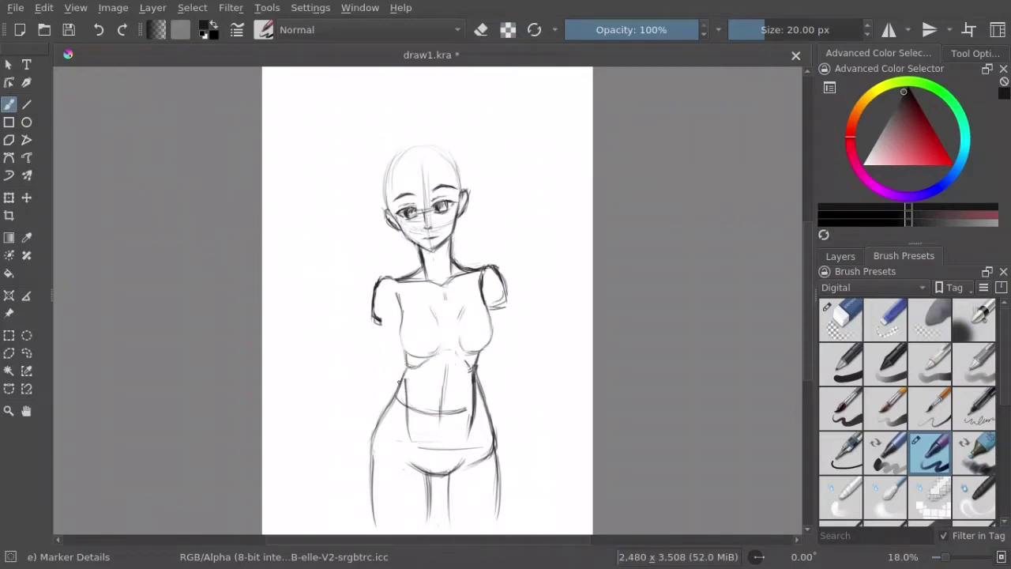
{"action": "key", "text": "e"}
{"action": "left_click_drag", "start_coordinate": [411, 365], "coordinate": [402, 415]}
{"action": "key", "text": "e"}
{"action": "key", "text": "e"}
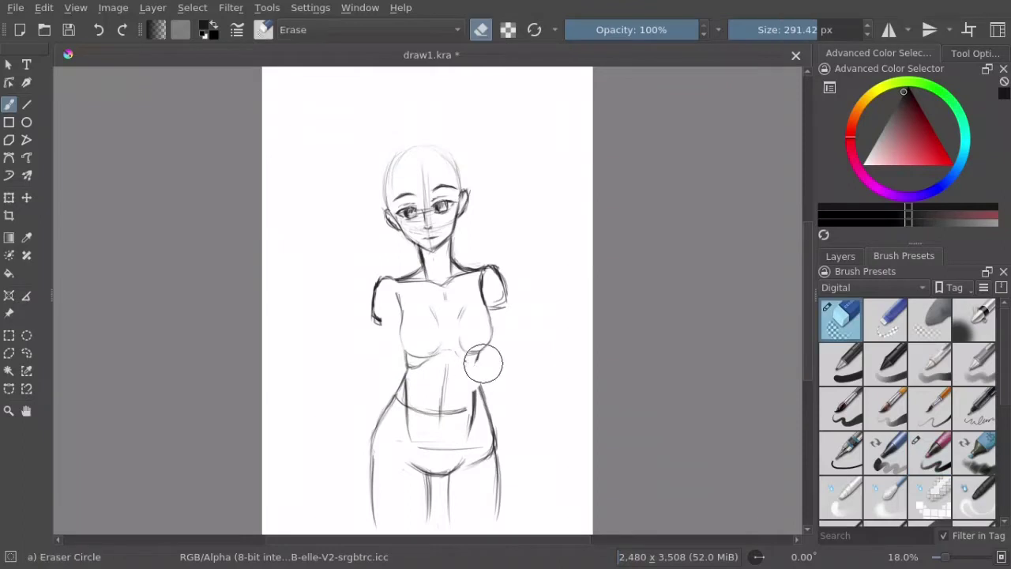
{"action": "key", "text": "e"}
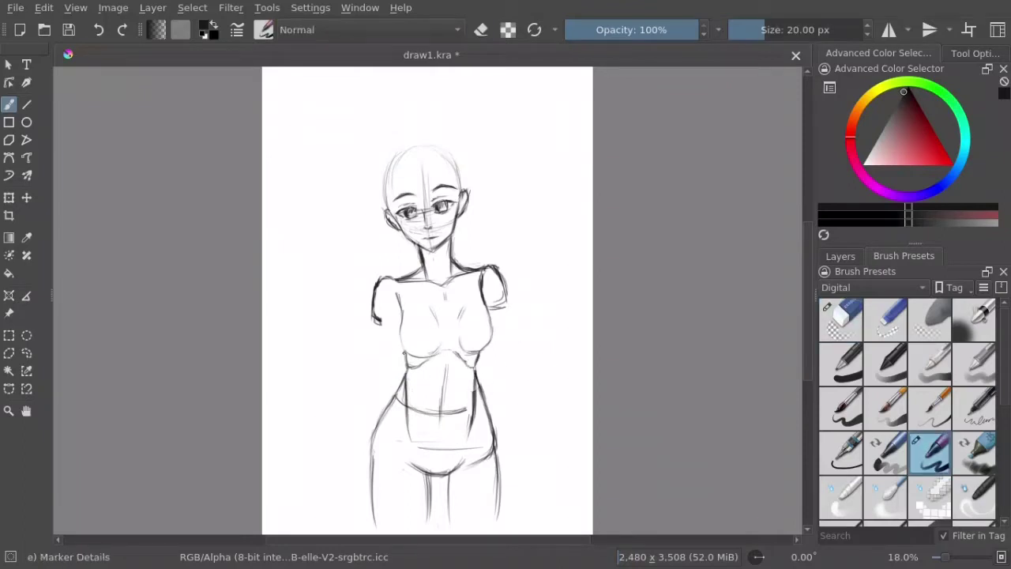
{"action": "mouse_move", "coordinate": [371, 323]}
{"action": "left_mouse_down"}
{"action": "mouse_move", "coordinate": [400, 312]}
{"action": "mouse_move", "coordinate": [438, 357]}
{"action": "left_mouse_up"}
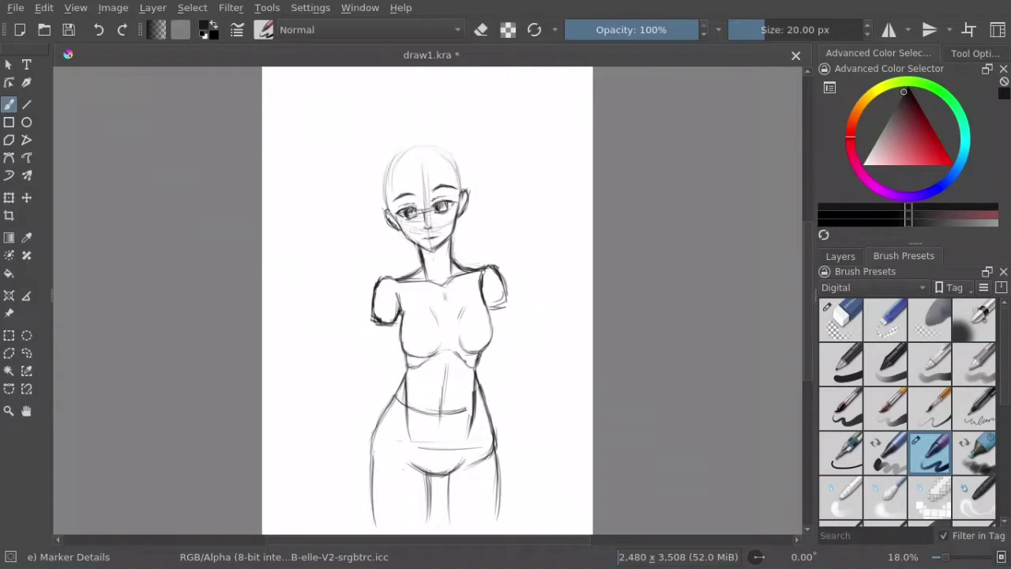
{"action": "left_click_drag", "start_coordinate": [407, 305], "coordinate": [400, 351]}
{"action": "left_click_drag", "start_coordinate": [394, 281], "coordinate": [402, 315]}
{"action": "left_click", "coordinate": [841, 256]}
{"action": "key", "text": "t"}
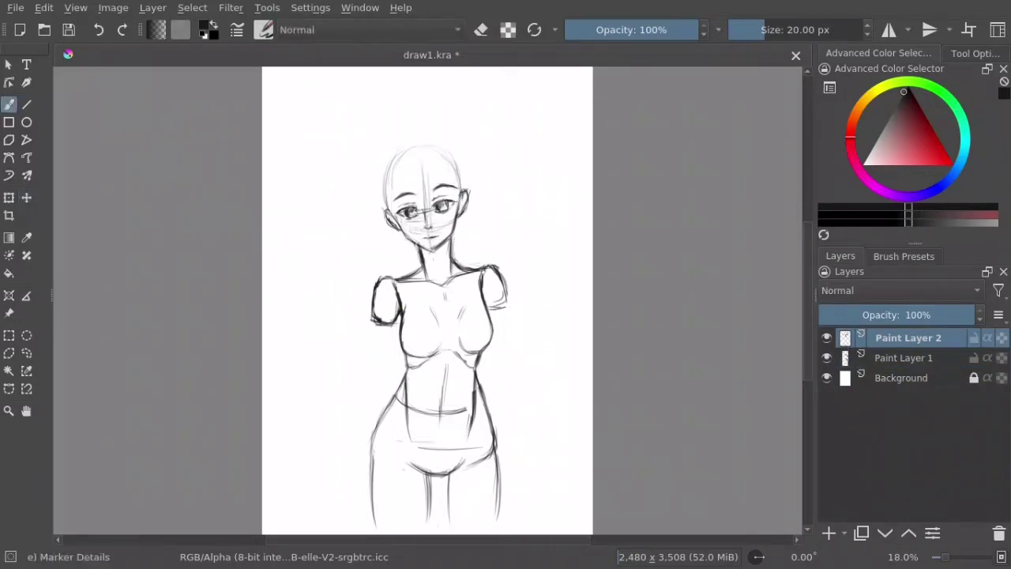
{"action": "left_click", "coordinate": [904, 257]}
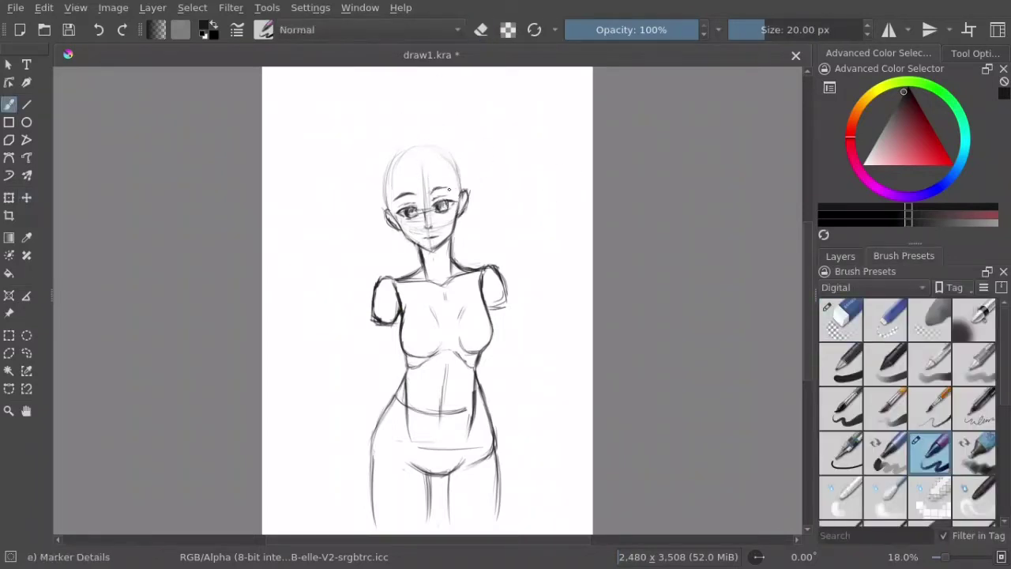
{"action": "key", "text": "m"}
{"action": "key", "text": "e"}
{"action": "key", "text": "e"}
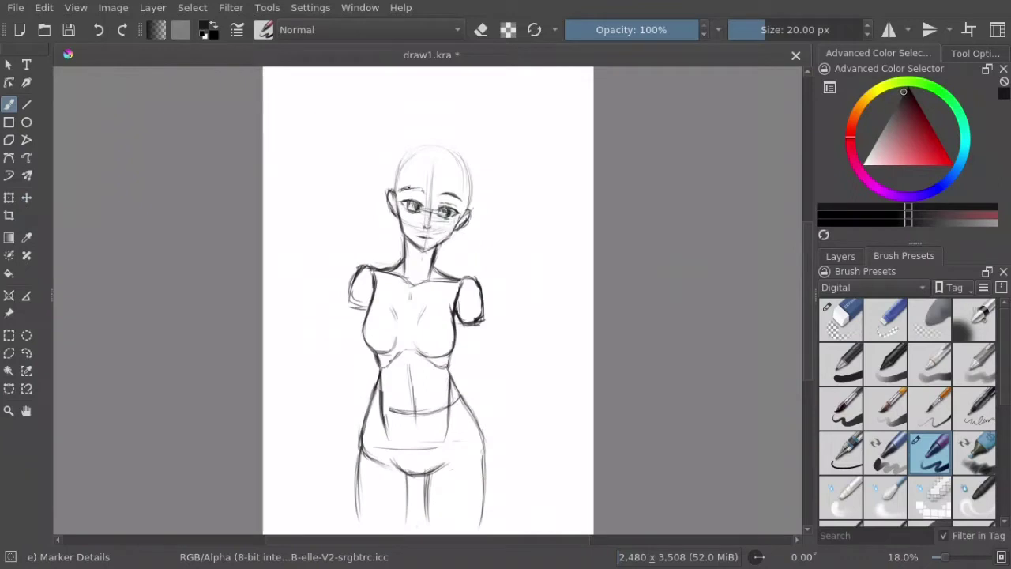
{"action": "key", "text": "e"}
{"action": "key", "text": "e"}
{"action": "key", "text": "ctrl+s"}
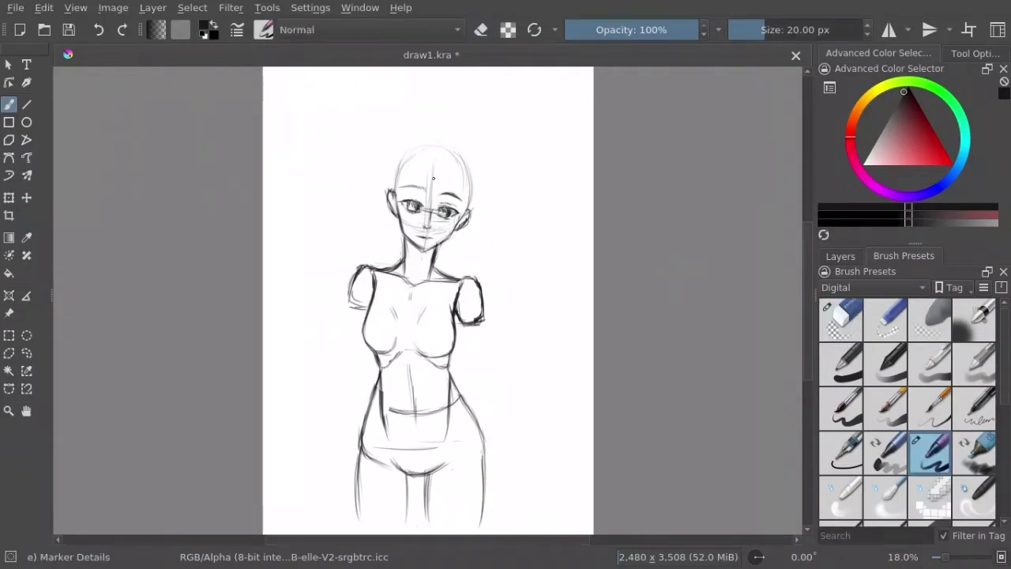
{"action": "key", "text": "e"}
{"action": "key", "text": "e"}
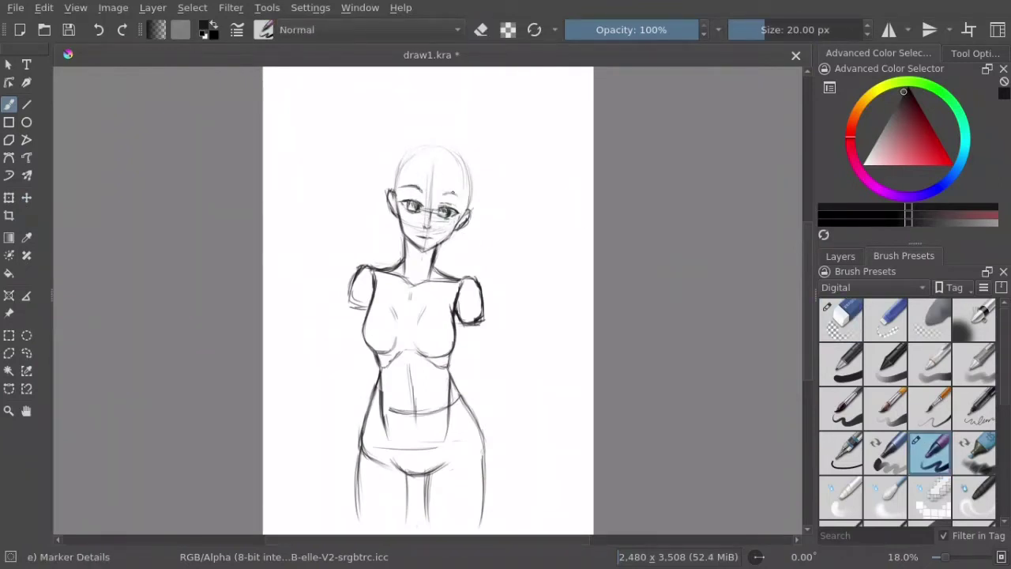
{"action": "key", "text": "m"}
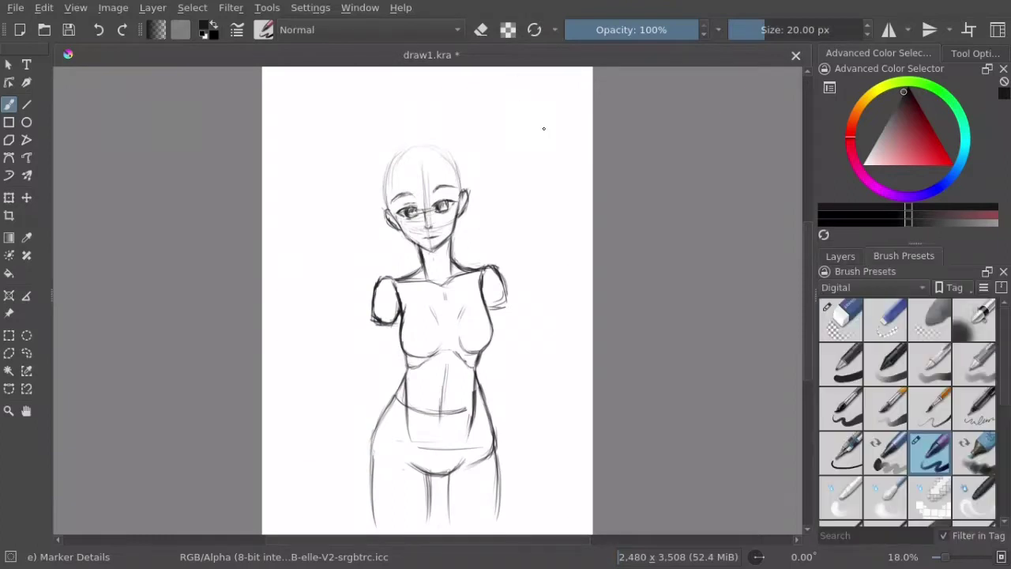
Step: Sketch hair strands across the forehead, over the head and down both sides
{"action": "mouse_move", "coordinate": [424, 152]}
{"action": "left_mouse_down"}
{"action": "mouse_move", "coordinate": [408, 198]}
{"action": "mouse_move", "coordinate": [452, 189]}
{"action": "left_mouse_up"}
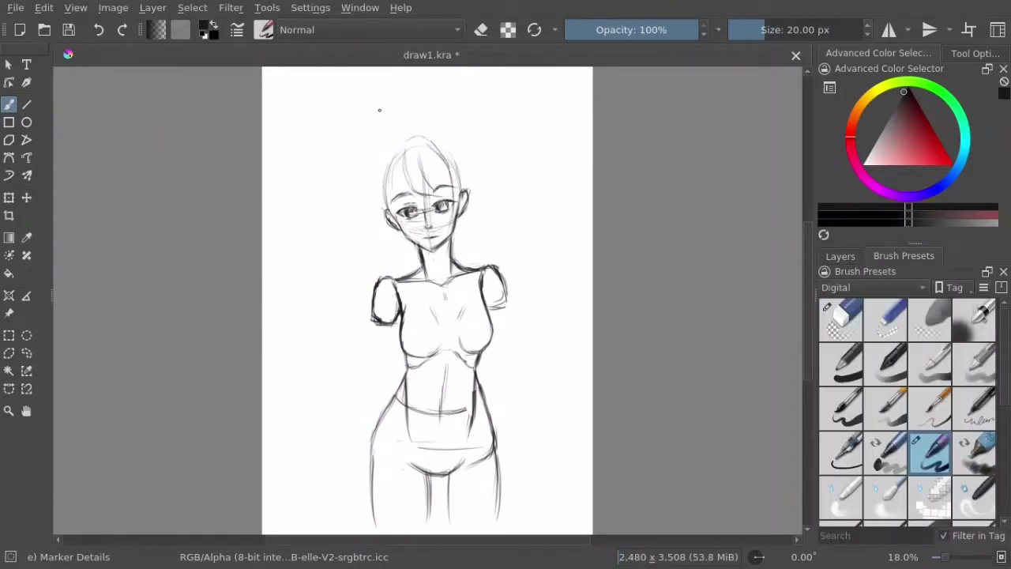
{"action": "left_click_drag", "start_coordinate": [387, 147], "coordinate": [400, 198]}
{"action": "mouse_move", "coordinate": [384, 153]}
{"action": "left_mouse_down"}
{"action": "mouse_move", "coordinate": [378, 212]}
{"action": "mouse_move", "coordinate": [405, 266]}
{"action": "left_mouse_up"}
{"action": "left_click_drag", "start_coordinate": [382, 203], "coordinate": [402, 262]}
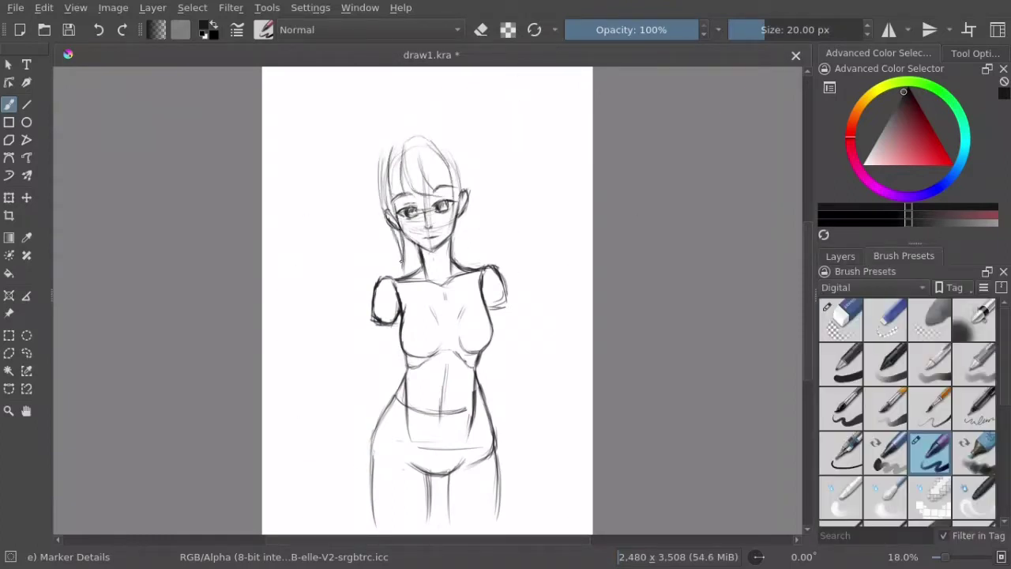
{"action": "mouse_move", "coordinate": [384, 155]}
{"action": "left_mouse_down"}
{"action": "mouse_move", "coordinate": [426, 137]}
{"action": "mouse_move", "coordinate": [469, 236]}
{"action": "mouse_move", "coordinate": [447, 276]}
{"action": "left_mouse_up"}
{"action": "left_click_drag", "start_coordinate": [468, 203], "coordinate": [455, 272]}
{"action": "mouse_move", "coordinate": [428, 137]}
{"action": "left_mouse_down"}
{"action": "mouse_move", "coordinate": [448, 133]}
{"action": "mouse_move", "coordinate": [451, 269]}
{"action": "left_mouse_up"}
Step: Erase part of the left strands and redraw hair over the head and down the left side
{"action": "key", "text": "slash"}
{"action": "left_click_drag", "start_coordinate": [392, 143], "coordinate": [385, 212]}
{"action": "key", "text": "slash"}
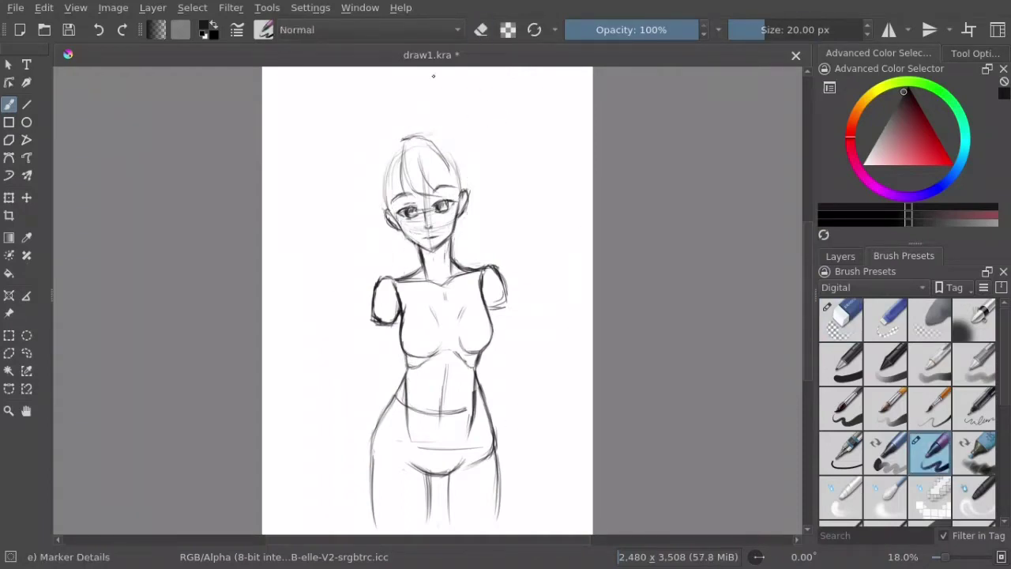
{"action": "left_click_drag", "start_coordinate": [447, 150], "coordinate": [451, 233]}
{"action": "left_click_drag", "start_coordinate": [436, 133], "coordinate": [465, 211]}
{"action": "left_click_drag", "start_coordinate": [394, 169], "coordinate": [408, 269]}
{"action": "left_click_drag", "start_coordinate": [395, 139], "coordinate": [385, 272]}
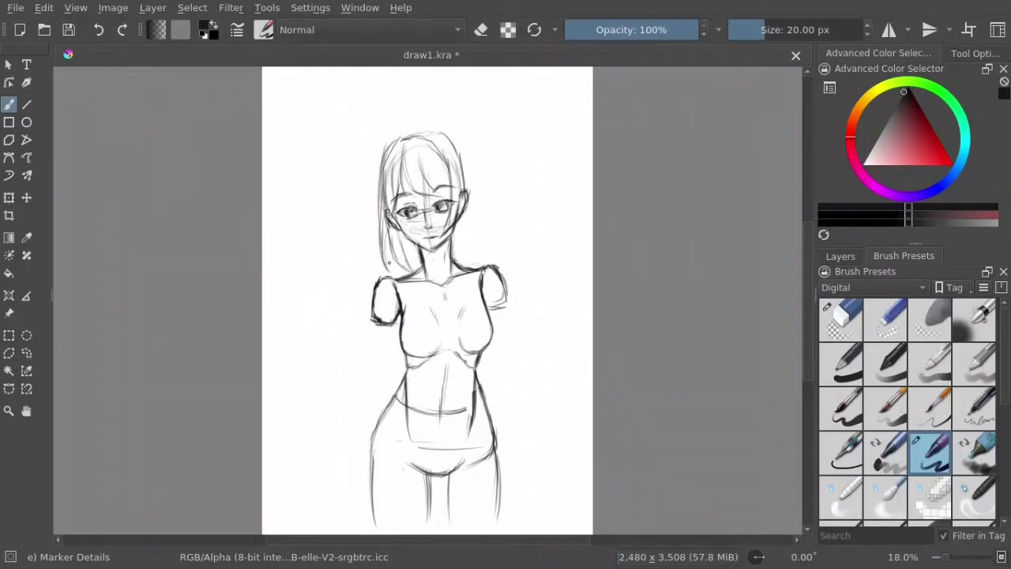
{"action": "mouse_move", "coordinate": [392, 231]}
{"action": "left_mouse_down"}
{"action": "mouse_move", "coordinate": [405, 272]}
{"action": "mouse_move", "coordinate": [415, 272]}
{"action": "left_mouse_up"}
Step: Add strokes over the top and more strands down the right side to the shoulder
{"action": "left_click_drag", "start_coordinate": [435, 130], "coordinate": [384, 155]}
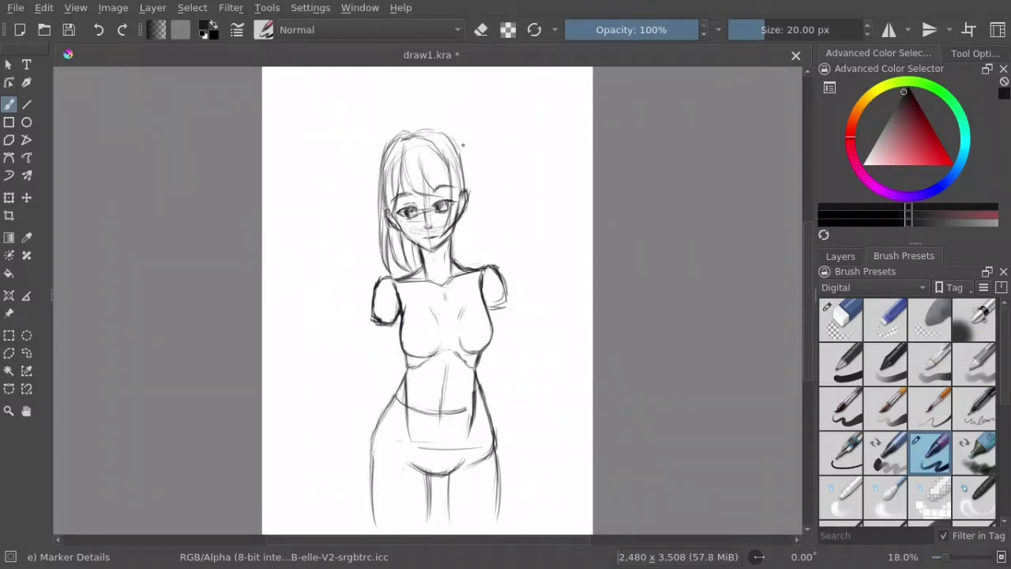
{"action": "left_click_drag", "start_coordinate": [463, 145], "coordinate": [474, 258]}
{"action": "left_click_drag", "start_coordinate": [462, 210], "coordinate": [469, 266]}
{"action": "left_click_drag", "start_coordinate": [466, 147], "coordinate": [474, 267]}
{"action": "left_click_drag", "start_coordinate": [440, 129], "coordinate": [473, 162]}
{"action": "left_click_drag", "start_coordinate": [472, 152], "coordinate": [486, 249]}
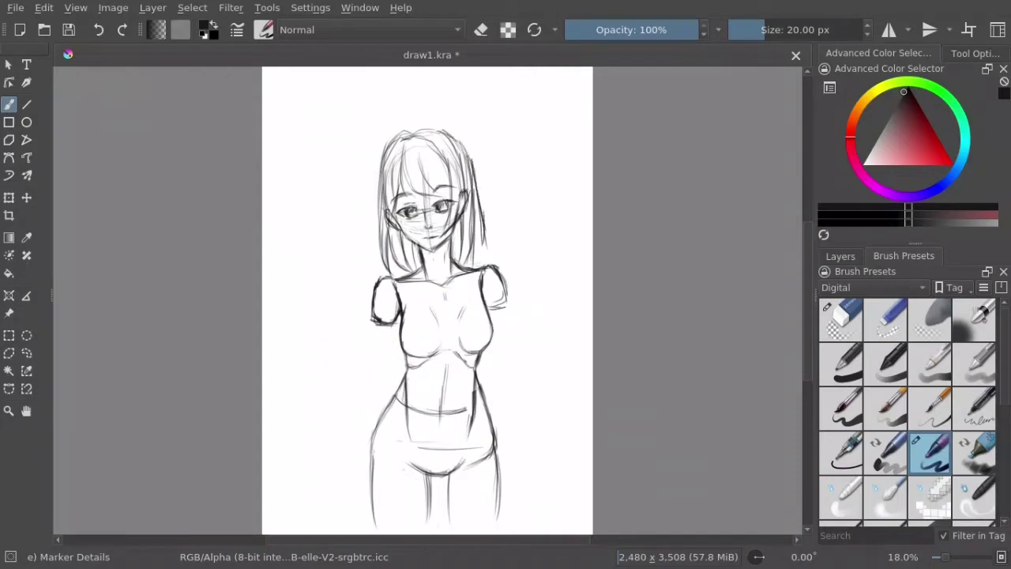
{"action": "left_click_drag", "start_coordinate": [474, 196], "coordinate": [483, 258]}
{"action": "left_click_drag", "start_coordinate": [474, 167], "coordinate": [483, 224]}
{"action": "key", "text": "e"}
{"action": "key", "text": "e"}
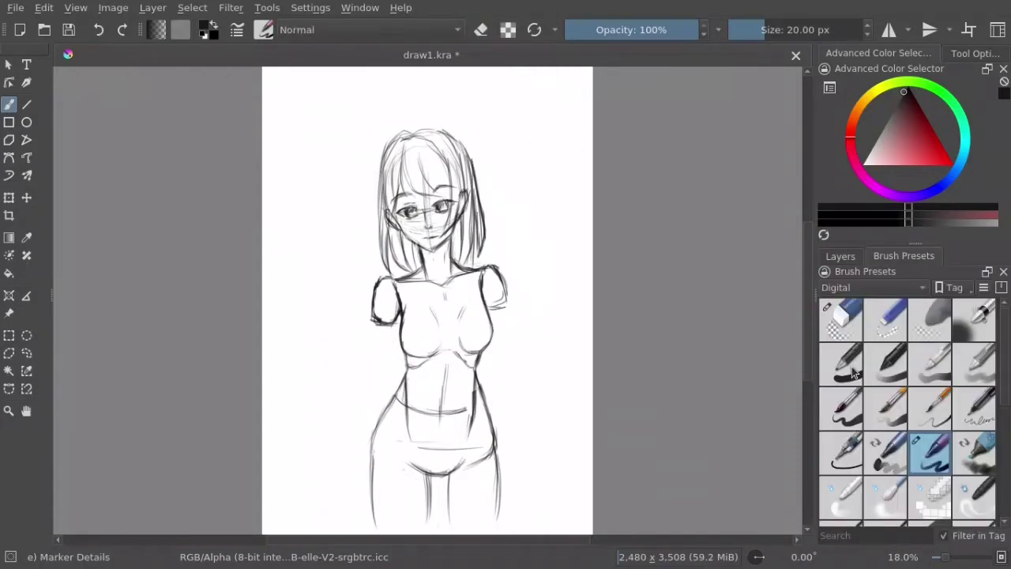
Step: Zoom in on the face, sketch the mouth and lower lip, and mirror the view to check
{"action": "key", "text": "plus"}
{"action": "key", "text": "plus"}
{"action": "key", "text": "plus"}
{"action": "key", "text": "plus"}
{"action": "left_click_drag", "start_coordinate": [393, 294], "coordinate": [462, 281]}
{"action": "mouse_move", "coordinate": [390, 293]}
{"action": "left_mouse_down"}
{"action": "mouse_move", "coordinate": [441, 305]}
{"action": "mouse_move", "coordinate": [433, 310]}
{"action": "mouse_move", "coordinate": [458, 283]}
{"action": "left_mouse_up"}
{"action": "key", "text": "m"}
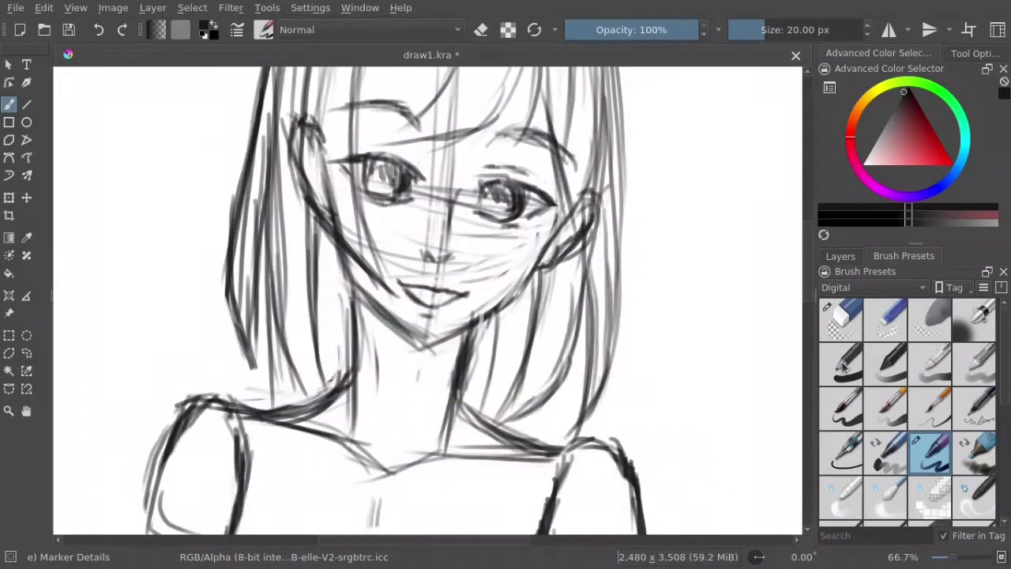
{"action": "key", "text": "e"}
{"action": "key", "text": "e"}
{"action": "mouse_move", "coordinate": [399, 257]}
{"action": "left_mouse_down"}
{"action": "mouse_move", "coordinate": [450, 263]}
{"action": "mouse_move", "coordinate": [442, 289]}
{"action": "mouse_move", "coordinate": [393, 284]}
{"action": "mouse_move", "coordinate": [430, 302]}
{"action": "mouse_move", "coordinate": [463, 289]}
{"action": "left_mouse_up"}
Step: Undo the lower-lip strokes, draw a thin new mouth line, and flip the view back
{"action": "key", "text": "ctrl+z"}
{"action": "key", "text": "ctrl+z"}
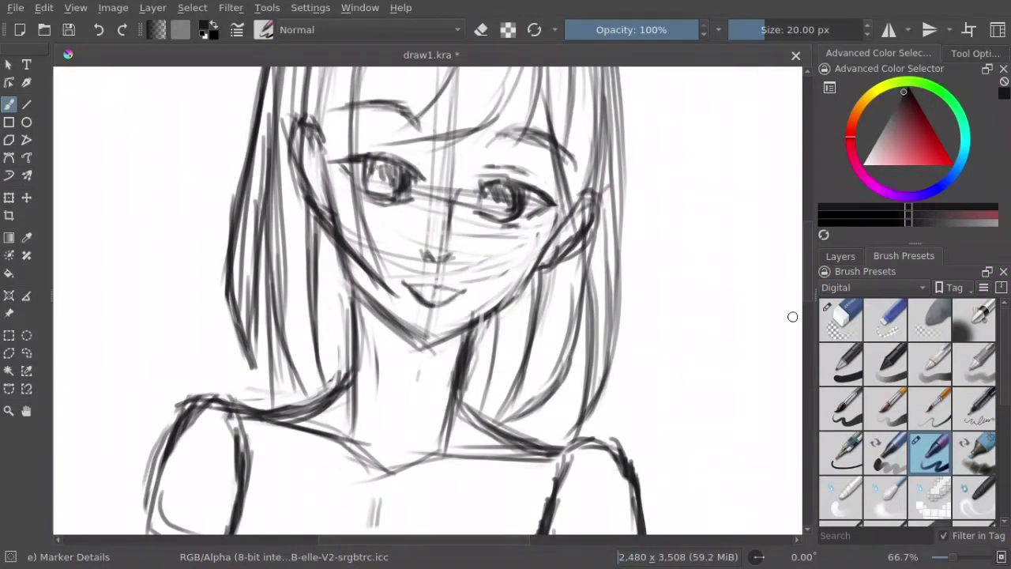
{"action": "key", "text": "e"}
{"action": "key", "text": "e"}
{"action": "mouse_move", "coordinate": [401, 284]}
{"action": "left_mouse_down"}
{"action": "mouse_move", "coordinate": [468, 290]}
{"action": "mouse_move", "coordinate": [423, 302]}
{"action": "mouse_move", "coordinate": [467, 287]}
{"action": "mouse_move", "coordinate": [429, 313]}
{"action": "mouse_move", "coordinate": [460, 275]}
{"action": "left_mouse_up"}
{"action": "key", "text": "m"}
{"action": "mouse_move", "coordinate": [393, 292]}
{"action": "left_mouse_down"}
{"action": "mouse_move", "coordinate": [441, 305]}
{"action": "mouse_move", "coordinate": [430, 302]}
{"action": "left_mouse_up"}
Step: Add a small nose stroke and redraw the mouth line with lip and chin marks
{"action": "left_click", "coordinate": [840, 338]}
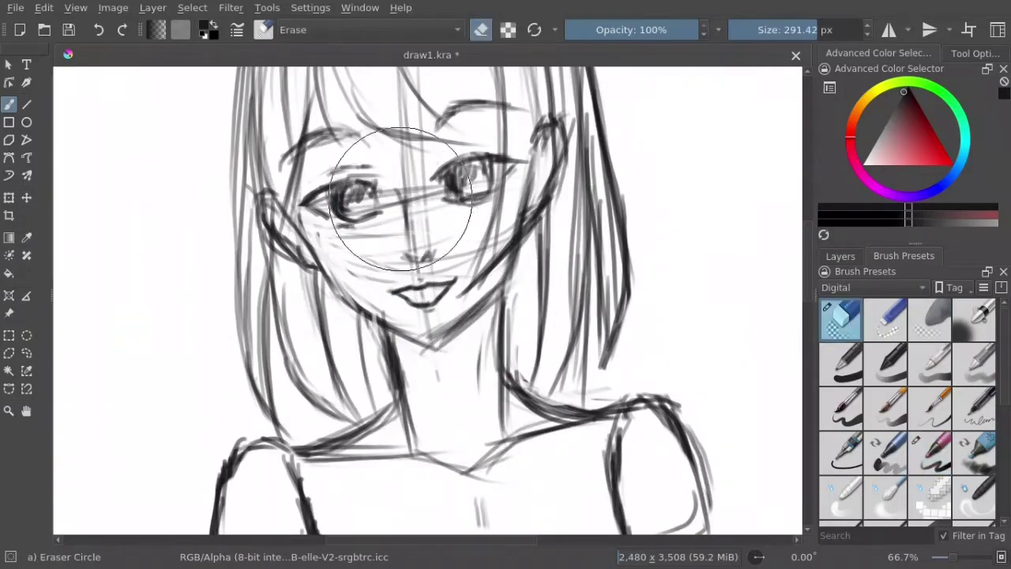
{"action": "key", "text": "slash"}
{"action": "left_click_drag", "start_coordinate": [407, 249], "coordinate": [424, 246]}
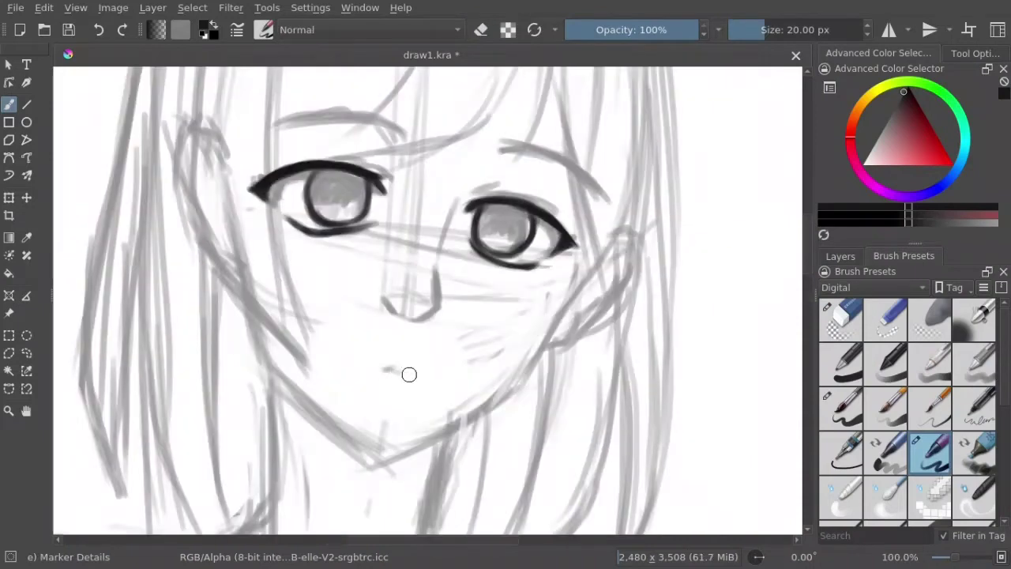
{"action": "left_click_drag", "start_coordinate": [392, 370], "coordinate": [449, 376]}
{"action": "mouse_move", "coordinate": [344, 365]}
{"action": "left_mouse_down"}
{"action": "mouse_move", "coordinate": [453, 377]}
{"action": "mouse_move", "coordinate": [384, 367]}
{"action": "mouse_move", "coordinate": [405, 357]}
{"action": "left_mouse_up"}
{"action": "left_click_drag", "start_coordinate": [376, 395], "coordinate": [395, 398]}
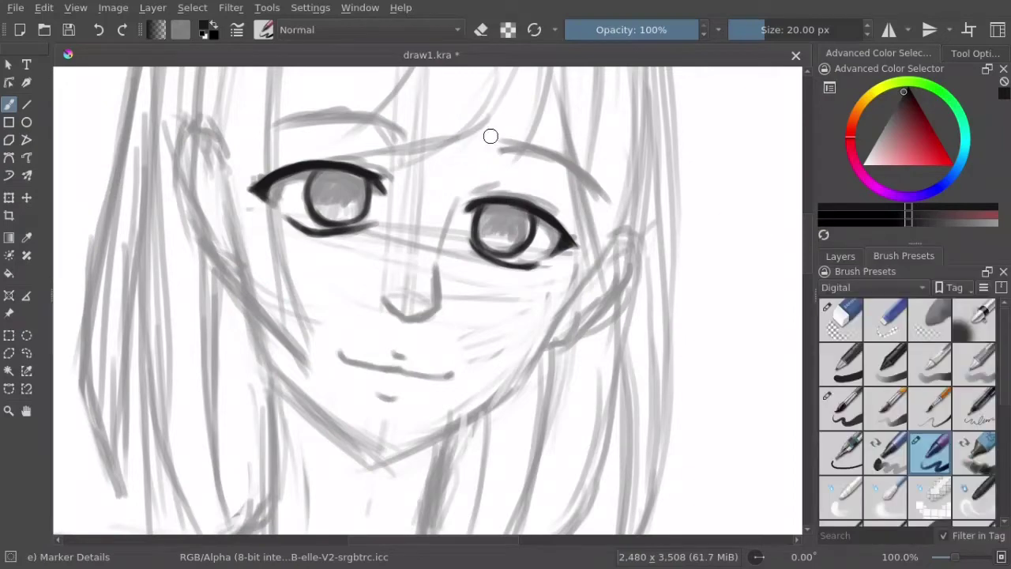
Step: Darken both irises, ink the nose line, and add eyelid creases
{"action": "mouse_move", "coordinate": [314, 174]}
{"action": "left_mouse_down"}
{"action": "mouse_move", "coordinate": [363, 190]}
{"action": "mouse_move", "coordinate": [362, 178]}
{"action": "left_mouse_up"}
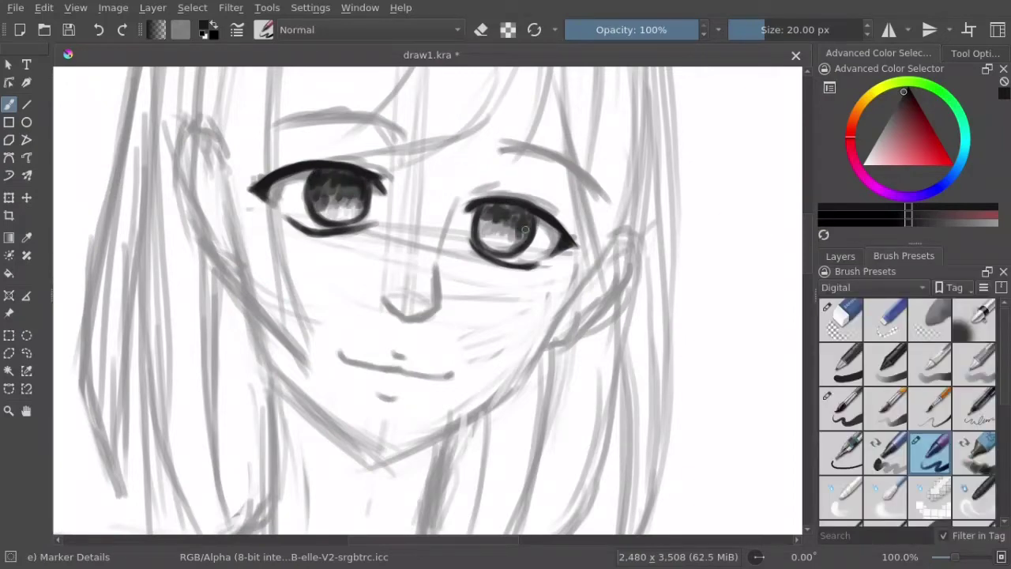
{"action": "left_click_drag", "start_coordinate": [486, 218], "coordinate": [514, 229]}
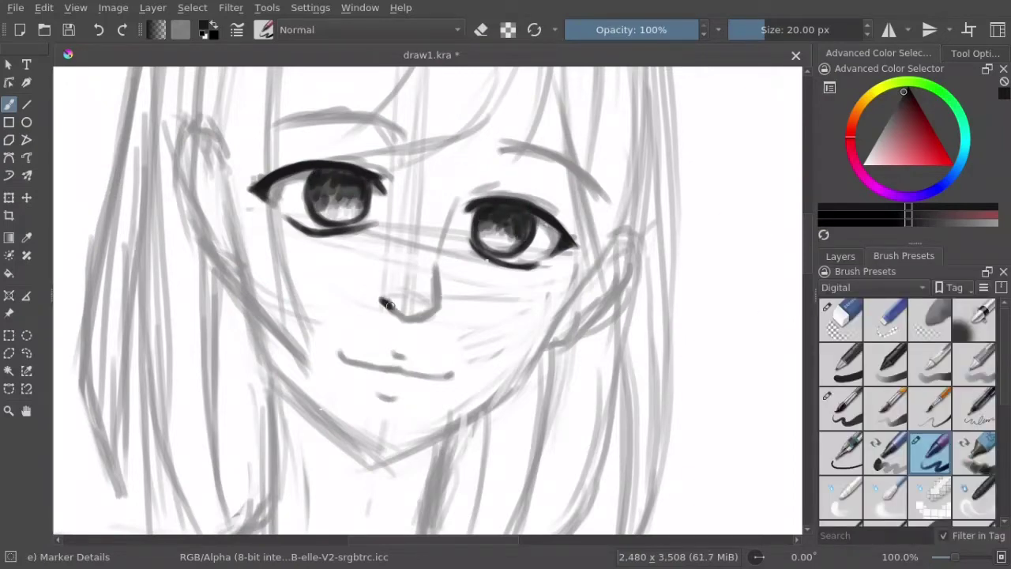
{"action": "key", "text": "e"}
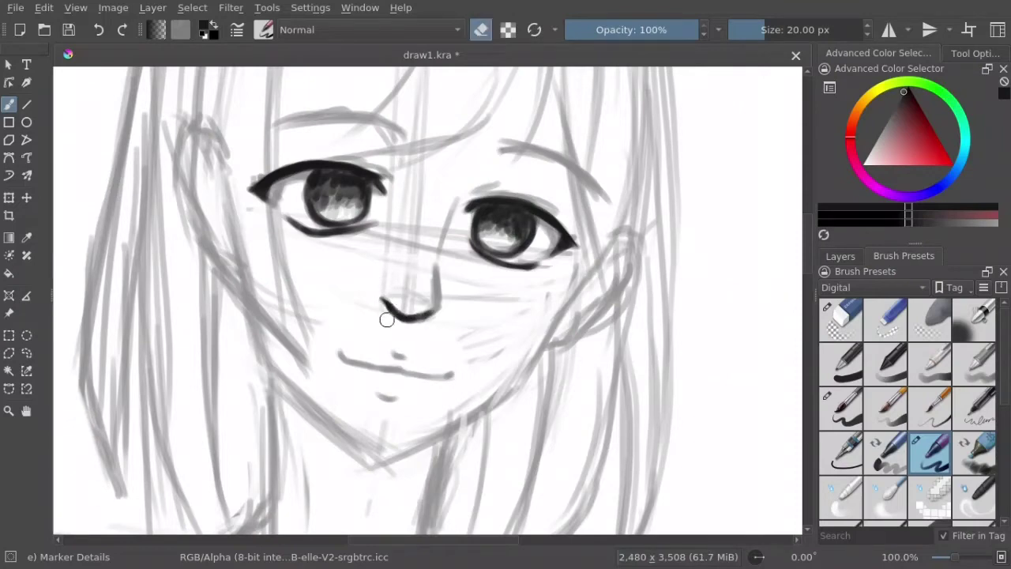
{"action": "key", "text": "e"}
{"action": "mouse_move", "coordinate": [437, 248]}
{"action": "left_mouse_down"}
{"action": "mouse_move", "coordinate": [440, 305]}
{"action": "mouse_move", "coordinate": [426, 309]}
{"action": "left_mouse_up"}
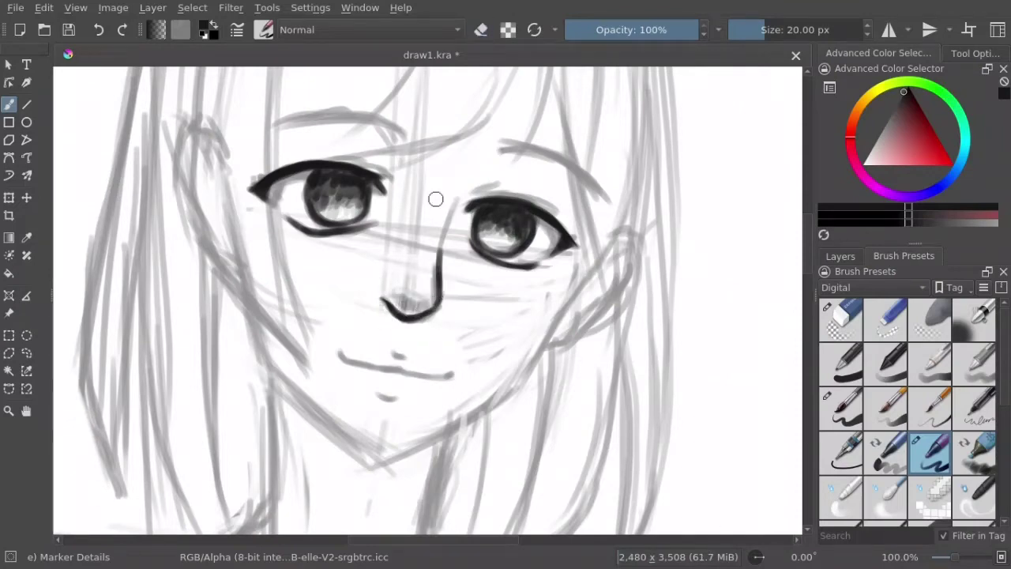
{"action": "mouse_move", "coordinate": [404, 252]}
{"action": "left_mouse_down"}
{"action": "mouse_move", "coordinate": [440, 234]}
{"action": "mouse_move", "coordinate": [475, 172]}
{"action": "mouse_move", "coordinate": [529, 190]}
{"action": "left_mouse_up"}
{"action": "key", "text": "ctrl+z"}
{"action": "key", "text": "ctrl+z"}
{"action": "left_click_drag", "start_coordinate": [389, 168], "coordinate": [340, 152]}
Step: Ink dark eyebrows above both eyes, erasing the light sketch lines around them
{"action": "left_click_drag", "start_coordinate": [267, 124], "coordinate": [395, 120]}
{"action": "key", "text": "e"}
{"action": "left_click_drag", "start_coordinate": [261, 128], "coordinate": [348, 119]}
{"action": "mouse_move", "coordinate": [331, 112]}
{"action": "left_mouse_down"}
{"action": "mouse_move", "coordinate": [396, 107]}
{"action": "mouse_move", "coordinate": [245, 122]}
{"action": "mouse_move", "coordinate": [382, 103]}
{"action": "left_mouse_up"}
{"action": "key", "text": "e"}
{"action": "left_click_drag", "start_coordinate": [494, 145], "coordinate": [574, 180]}
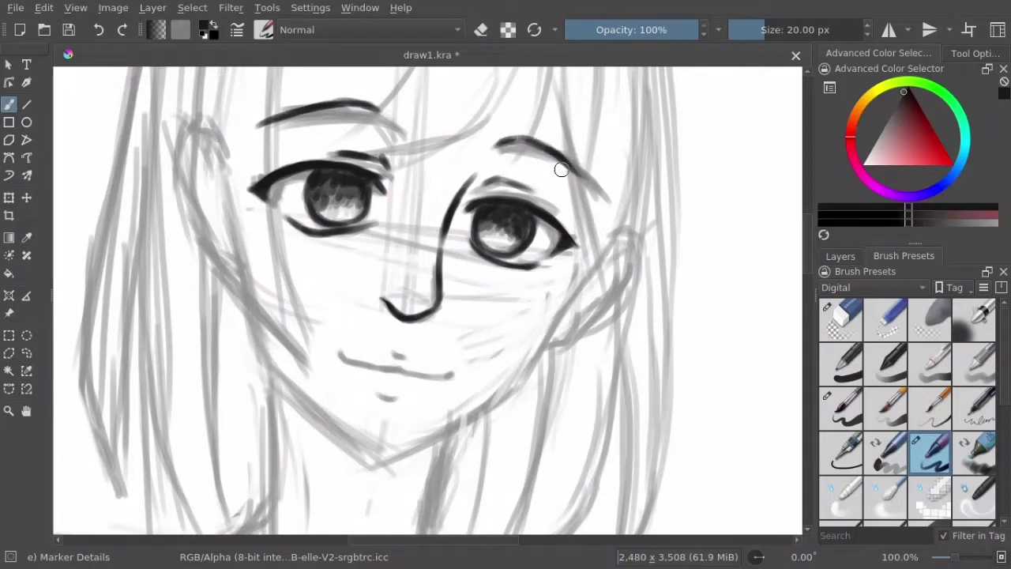
{"action": "left_click_drag", "start_coordinate": [497, 140], "coordinate": [608, 198]}
{"action": "key", "text": "e"}
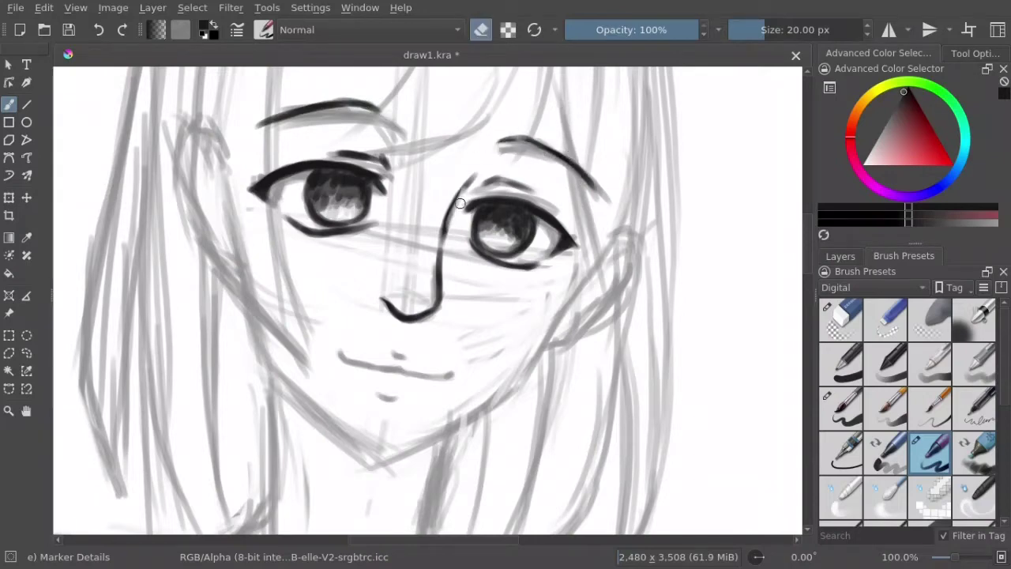
{"action": "key", "text": "e"}
{"action": "left_click_drag", "start_coordinate": [472, 174], "coordinate": [442, 216]}
{"action": "key", "text": "e"}
Step: Redraw and trim both eyebrows into clean dark arches
{"action": "left_click_drag", "start_coordinate": [497, 140], "coordinate": [598, 193]}
{"action": "key", "text": "e"}
{"action": "left_click_drag", "start_coordinate": [241, 130], "coordinate": [387, 114]}
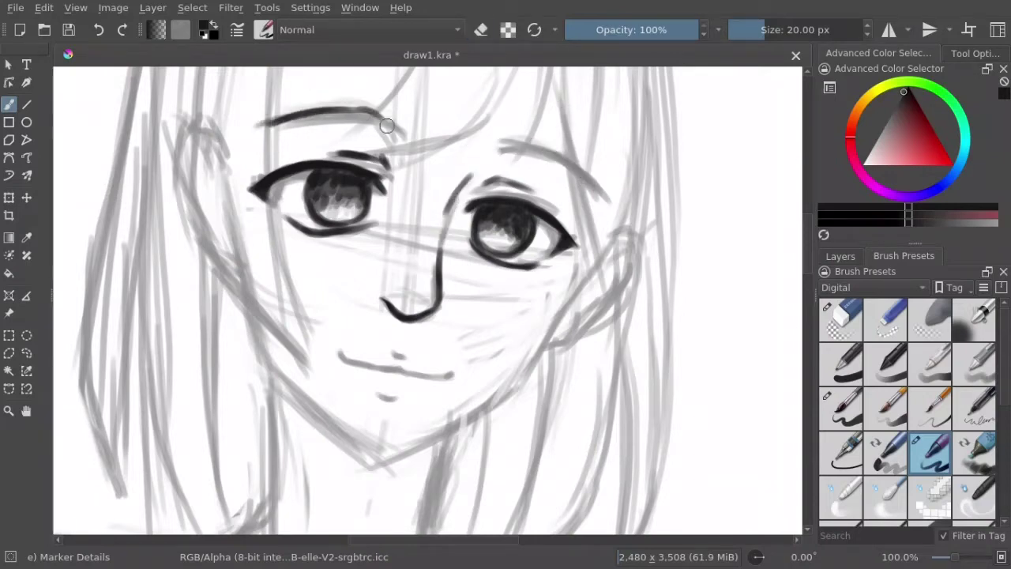
{"action": "key", "text": "e"}
{"action": "left_click_drag", "start_coordinate": [269, 118], "coordinate": [372, 122]}
{"action": "key", "text": "e"}
{"action": "left_click_drag", "start_coordinate": [498, 142], "coordinate": [609, 198]}
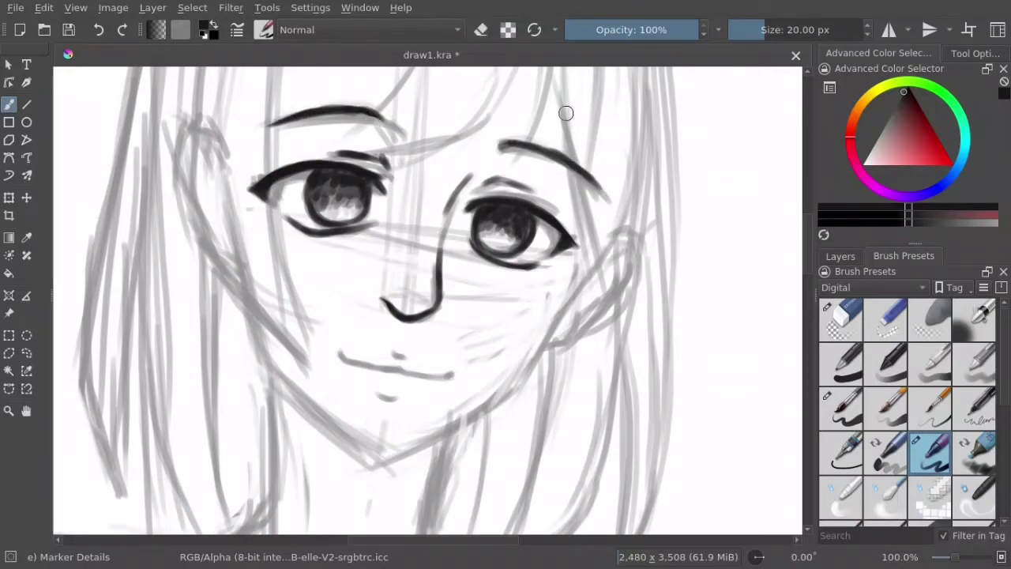
{"action": "key", "text": "e"}
{"action": "left_click_drag", "start_coordinate": [547, 150], "coordinate": [597, 175]}
{"action": "key", "text": "e"}
Step: Reshape the nose-tip mark and redraw the mouth as a darker curved line
{"action": "key", "text": "e"}
{"action": "left_click_drag", "start_coordinate": [393, 350], "coordinate": [402, 356]}
{"action": "key", "text": "e"}
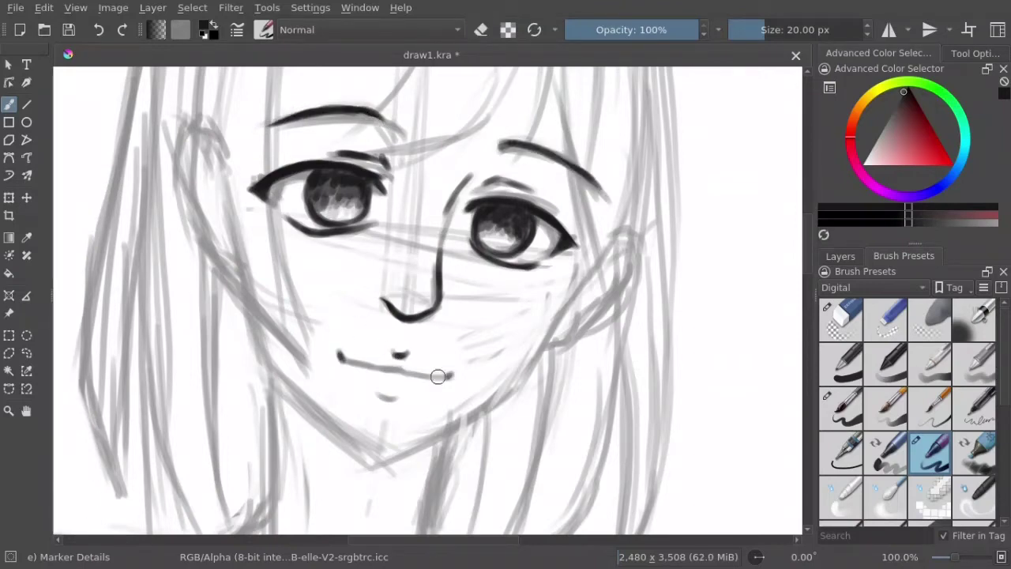
{"action": "left_click_drag", "start_coordinate": [340, 358], "coordinate": [448, 376]}
{"action": "key", "text": "e"}
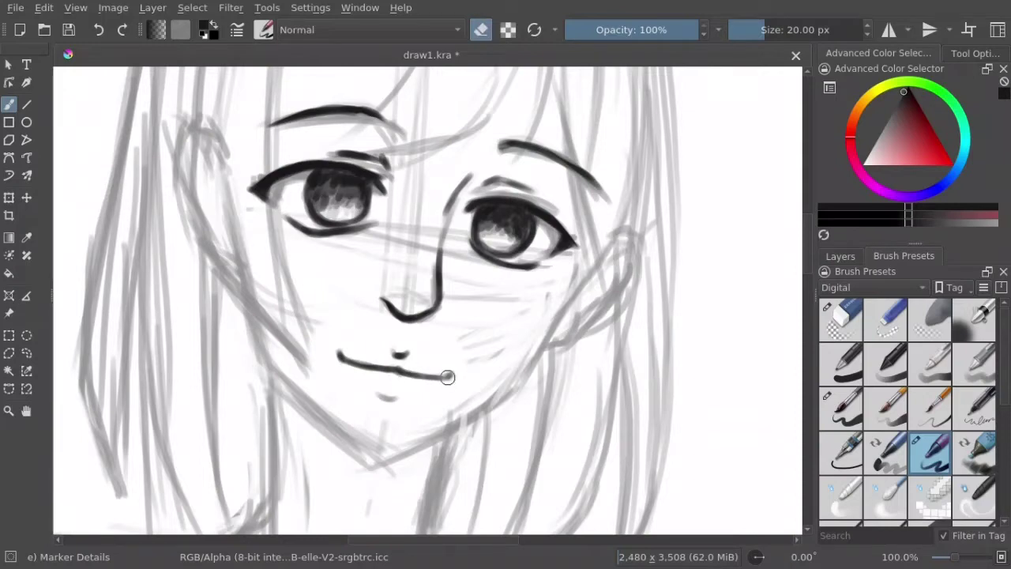
{"action": "key", "text": "e"}
Step: With the 40 px brush, zoom onto the face and ink the left cheek line down to the chin
{"action": "key", "text": "slash"}
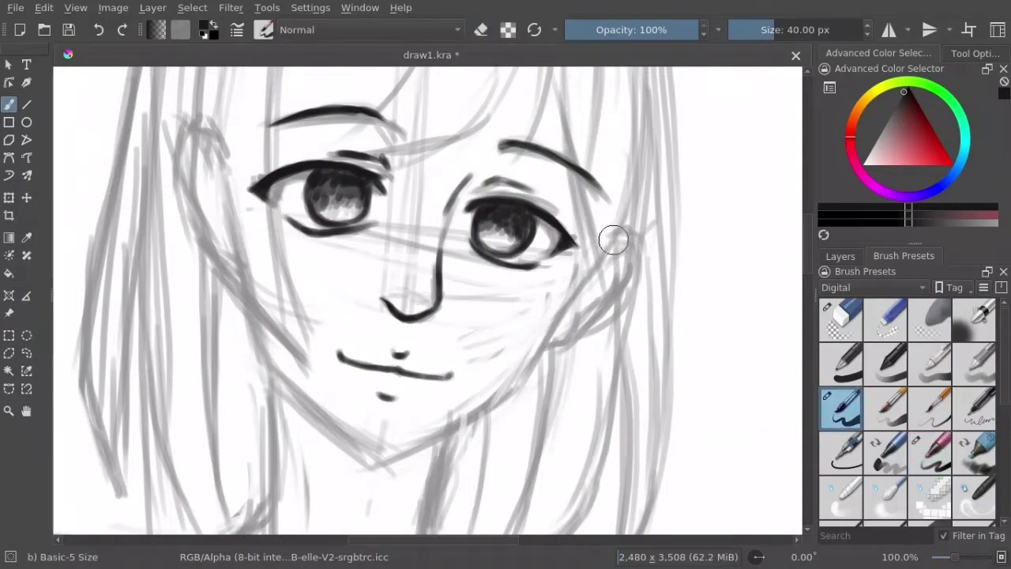
{"action": "key", "text": "2"}
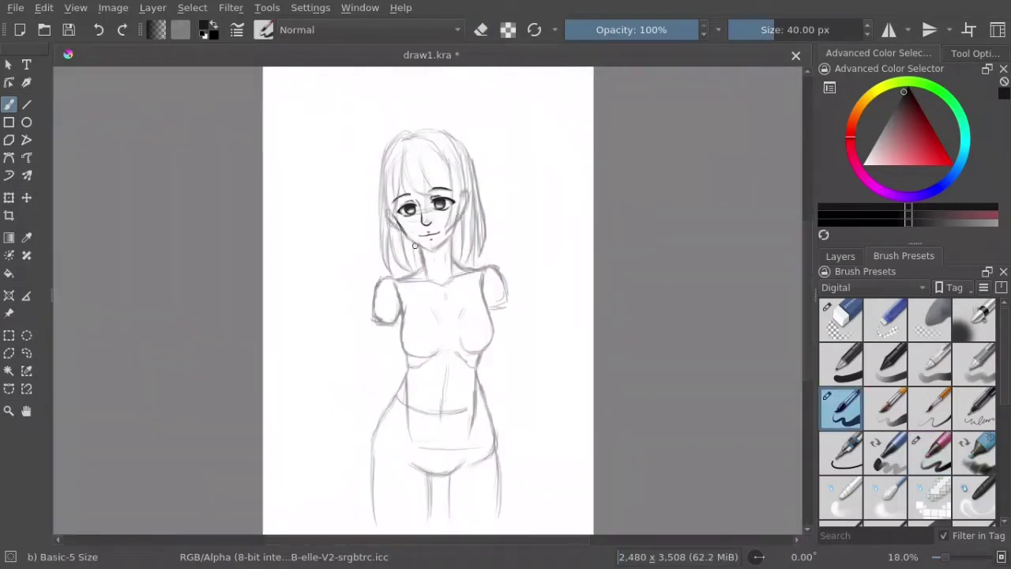
{"action": "scroll", "coordinate": [415, 247], "scroll_direction": "up", "scroll_amount": 4}
{"action": "scroll", "coordinate": [402, 192], "scroll_direction": "up", "scroll_amount": 3}
{"action": "mouse_move", "coordinate": [305, 201]}
{"action": "left_mouse_down"}
{"action": "mouse_move", "coordinate": [362, 283]}
{"action": "mouse_move", "coordinate": [474, 352]}
{"action": "left_mouse_up"}
{"action": "key", "text": "e"}
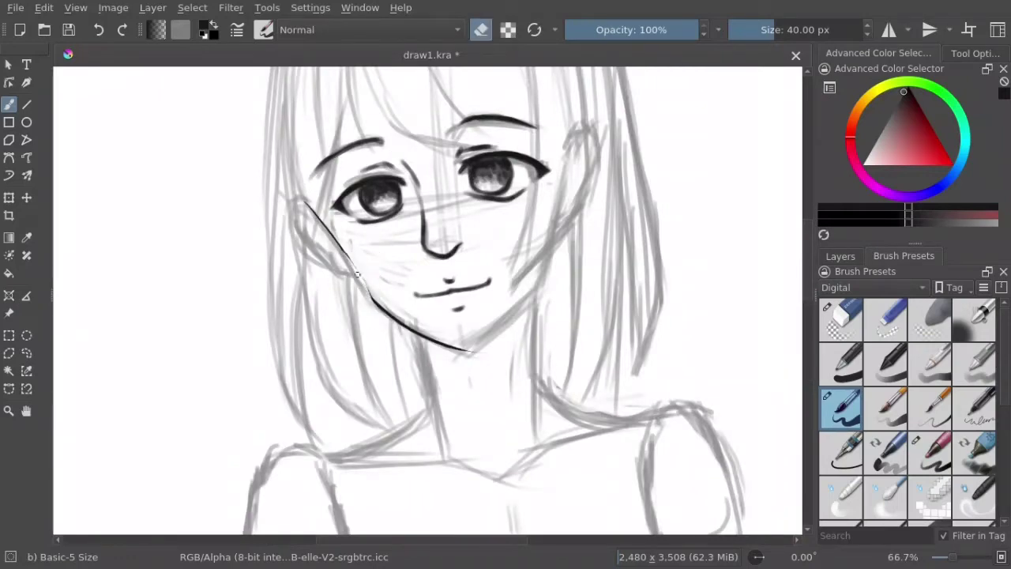
{"action": "key", "text": "e"}
{"action": "left_click_drag", "start_coordinate": [305, 204], "coordinate": [371, 301]}
{"action": "key", "text": "ctrl+z"}
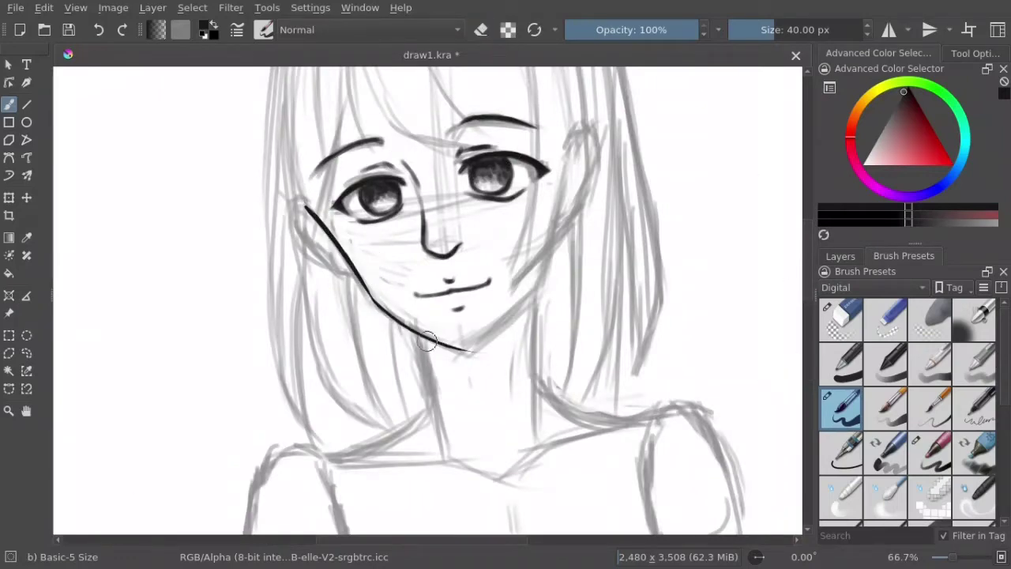
{"action": "key", "text": "e"}
Step: Ink the jaw from the chin up the right side and the right cheek outline
{"action": "key", "text": "e"}
{"action": "mouse_move", "coordinate": [474, 352]}
{"action": "left_mouse_down"}
{"action": "mouse_move", "coordinate": [501, 361]}
{"action": "mouse_move", "coordinate": [531, 294]}
{"action": "left_mouse_up"}
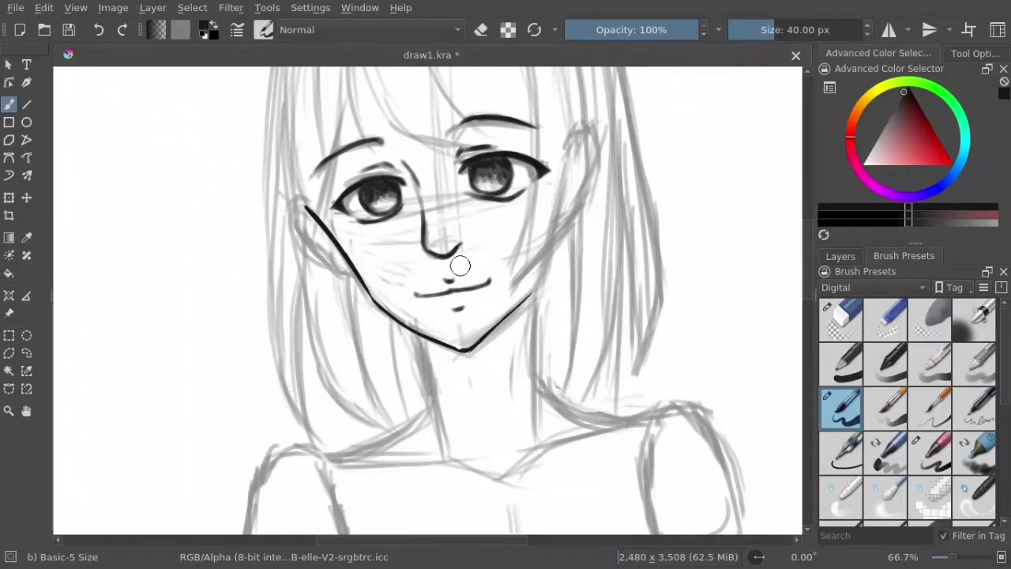
{"action": "key", "text": "e"}
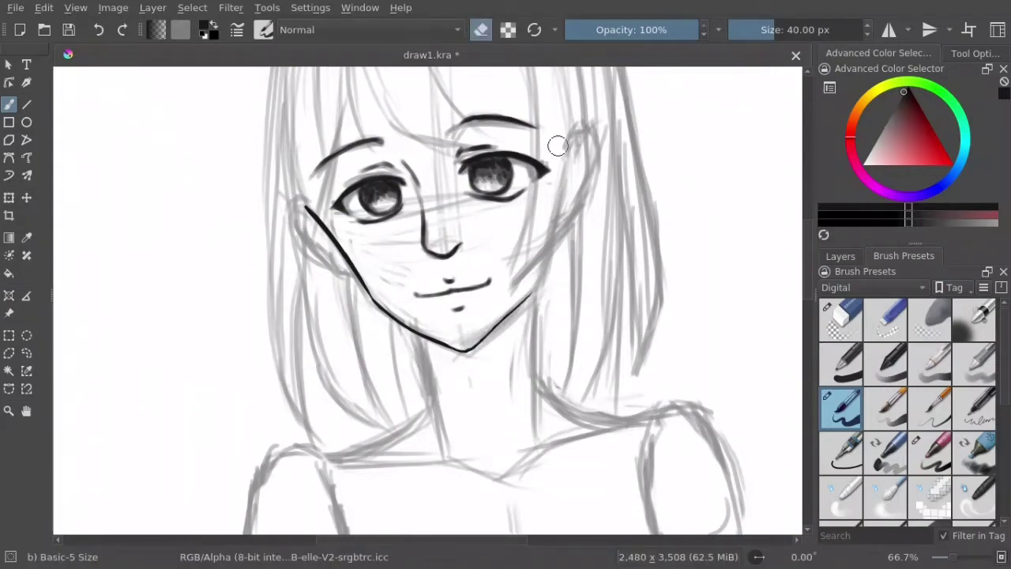
{"action": "key", "text": "e"}
{"action": "left_click_drag", "start_coordinate": [569, 158], "coordinate": [546, 274]}
{"action": "key", "text": "e"}
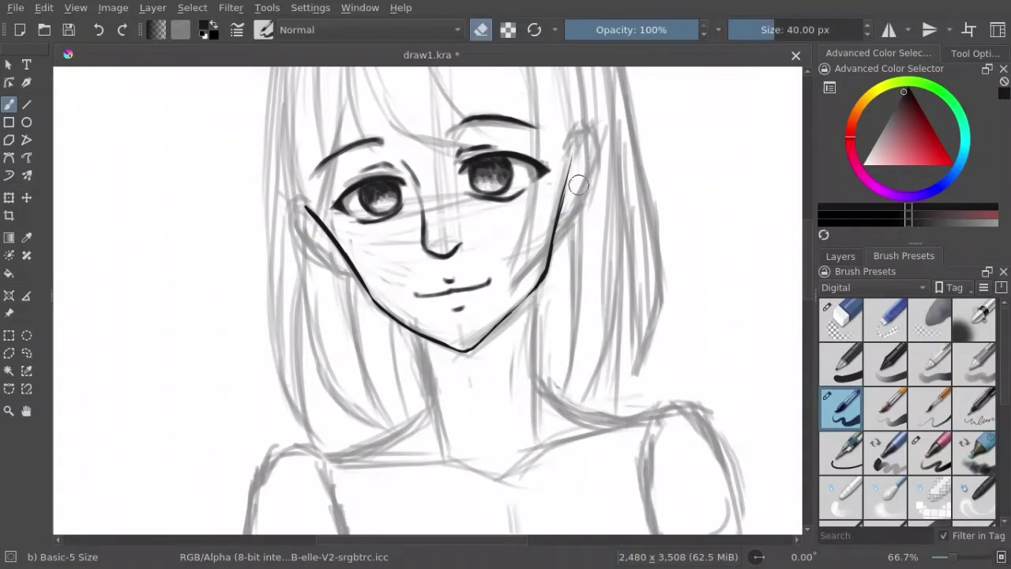
{"action": "key", "text": "e"}
{"action": "left_click_drag", "start_coordinate": [568, 148], "coordinate": [550, 260]}
{"action": "key", "text": "e"}
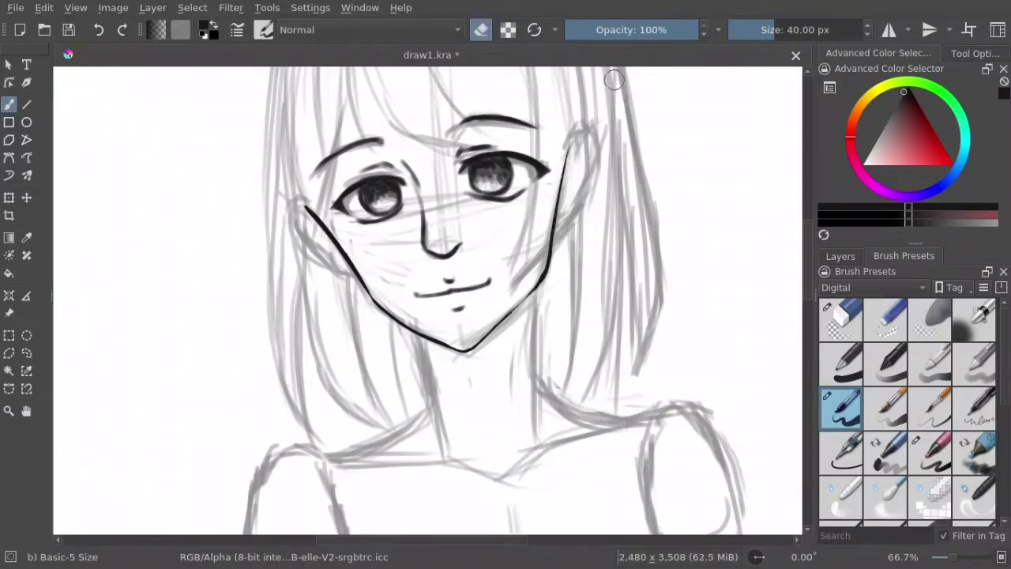
Step: On a new paint layer, ink the right ear with its inner line and the left ear outline
{"action": "key", "text": "Insert"}
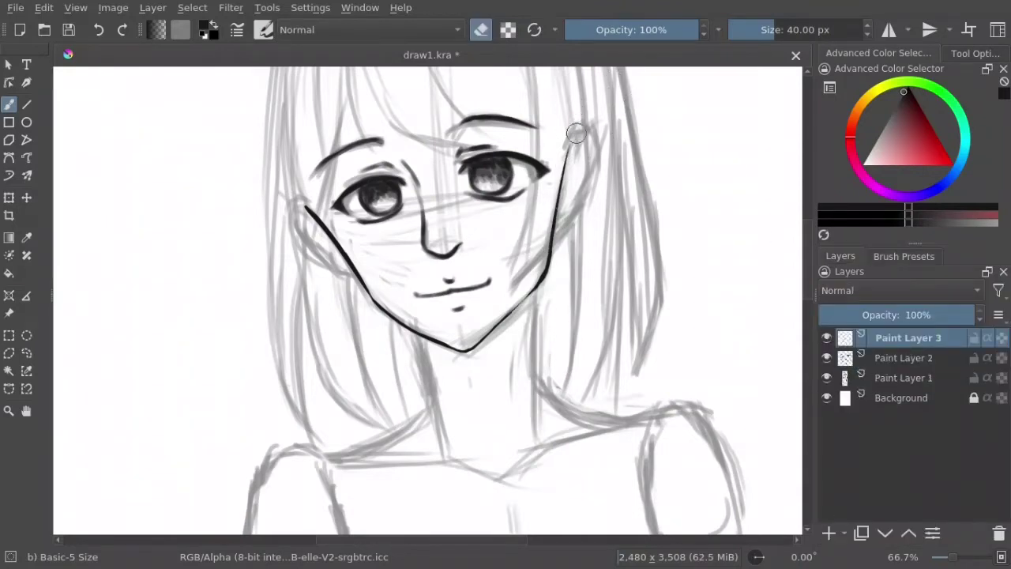
{"action": "key", "text": "e"}
{"action": "left_click_drag", "start_coordinate": [564, 144], "coordinate": [557, 237]}
{"action": "key", "text": "ctrl+z"}
{"action": "mouse_move", "coordinate": [564, 142]}
{"action": "left_mouse_down"}
{"action": "mouse_move", "coordinate": [598, 162]}
{"action": "mouse_move", "coordinate": [557, 229]}
{"action": "left_mouse_up"}
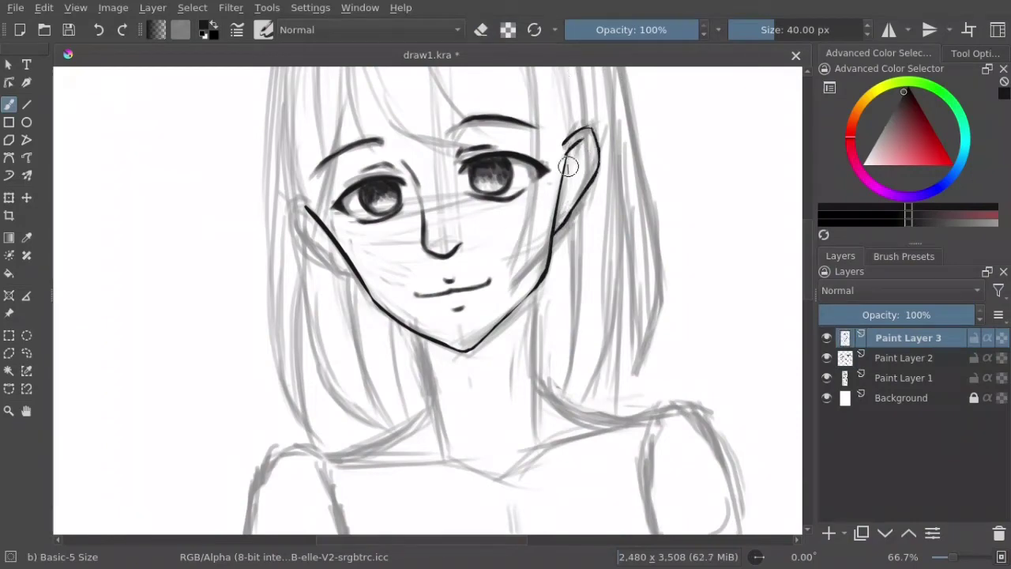
{"action": "left_click_drag", "start_coordinate": [575, 154], "coordinate": [565, 191]}
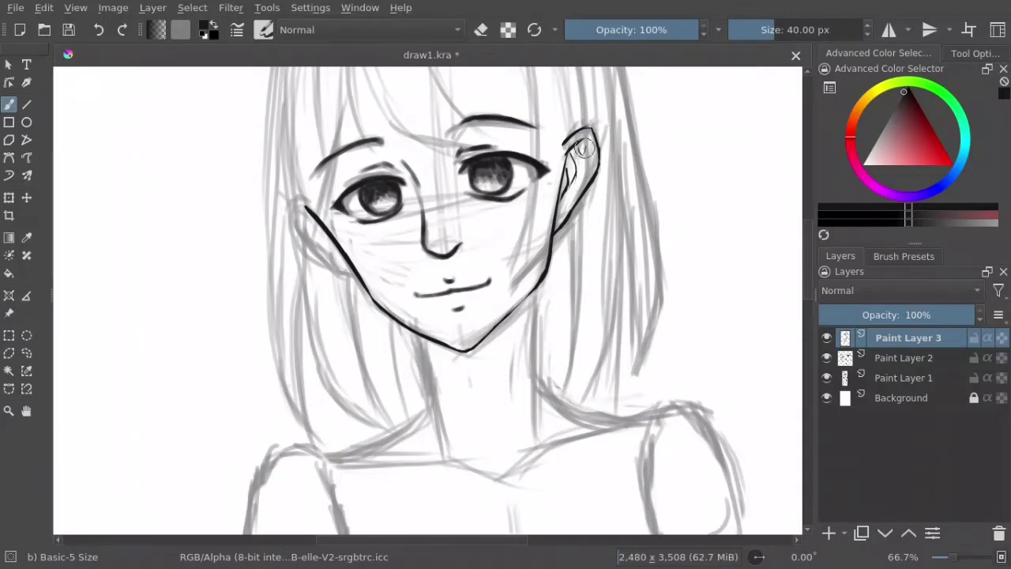
{"action": "left_click_drag", "start_coordinate": [293, 200], "coordinate": [345, 269]}
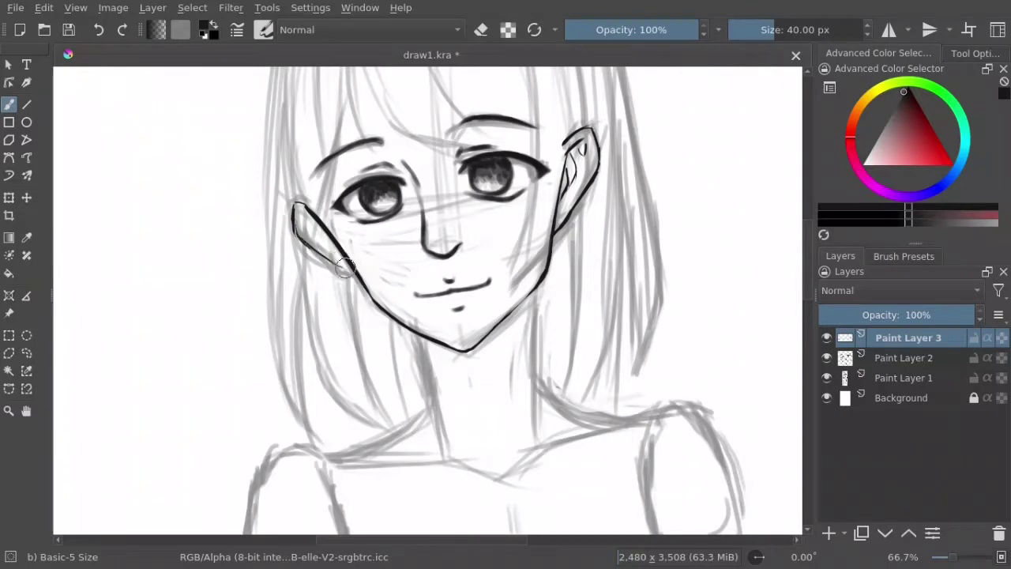
{"action": "left_click_drag", "start_coordinate": [293, 203], "coordinate": [298, 227]}
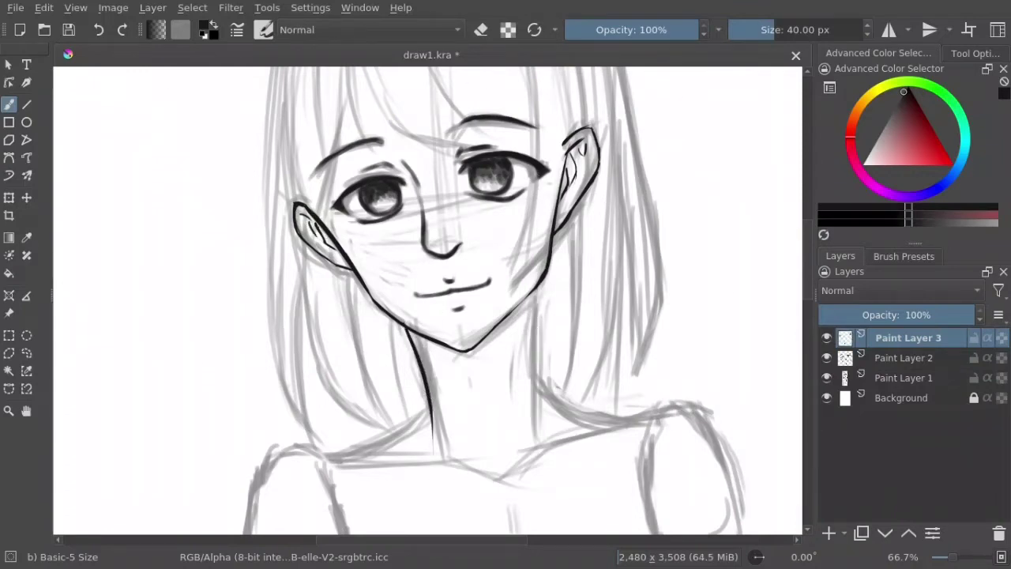
Step: Ink both sides of the neck, redoing the left neck line to reach lower
{"action": "left_click_drag", "start_coordinate": [545, 273], "coordinate": [535, 427]}
{"action": "left_click_drag", "start_coordinate": [404, 321], "coordinate": [427, 417]}
{"action": "key", "text": "ctrl+z"}
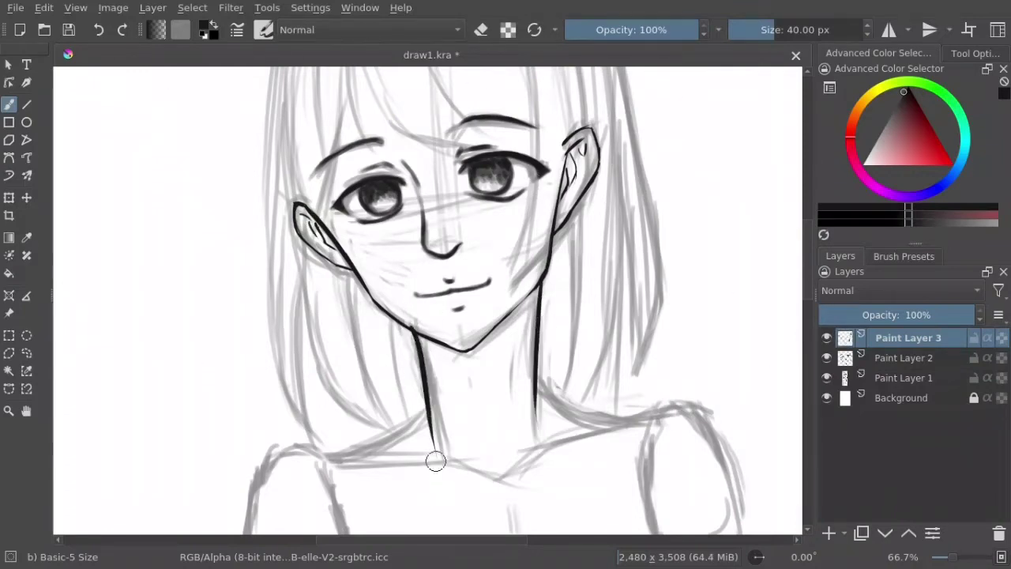
{"action": "left_click_drag", "start_coordinate": [412, 312], "coordinate": [429, 433]}
{"action": "key", "text": "ctrl+z"}
{"action": "left_click_drag", "start_coordinate": [413, 330], "coordinate": [437, 457]}
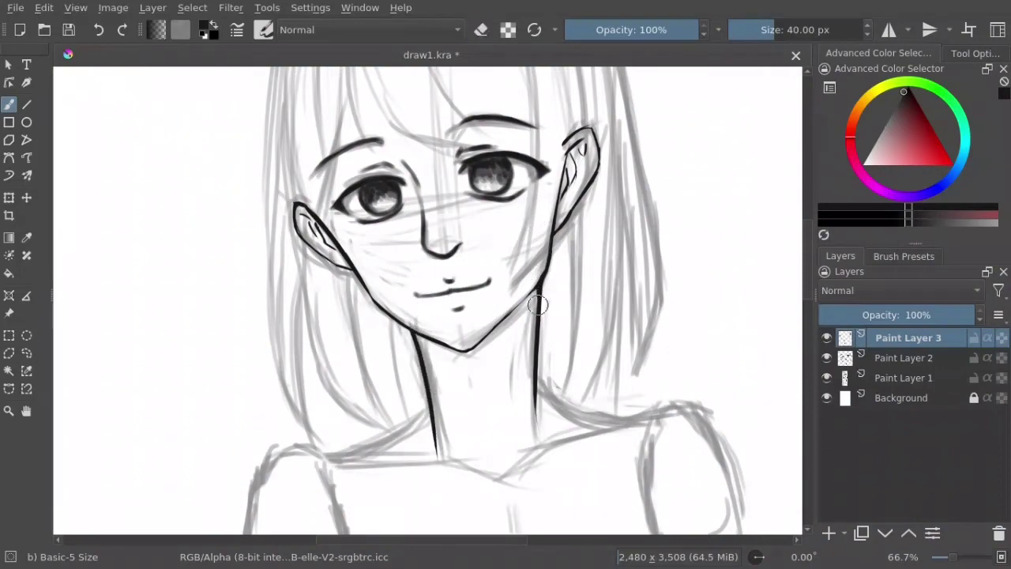
{"action": "left_click_drag", "start_coordinate": [577, 152], "coordinate": [566, 180]}
Step: Ink the right shoulder line extending out from the neck
{"action": "scroll", "coordinate": [464, 284], "scroll_direction": "down", "scroll_amount": 3}
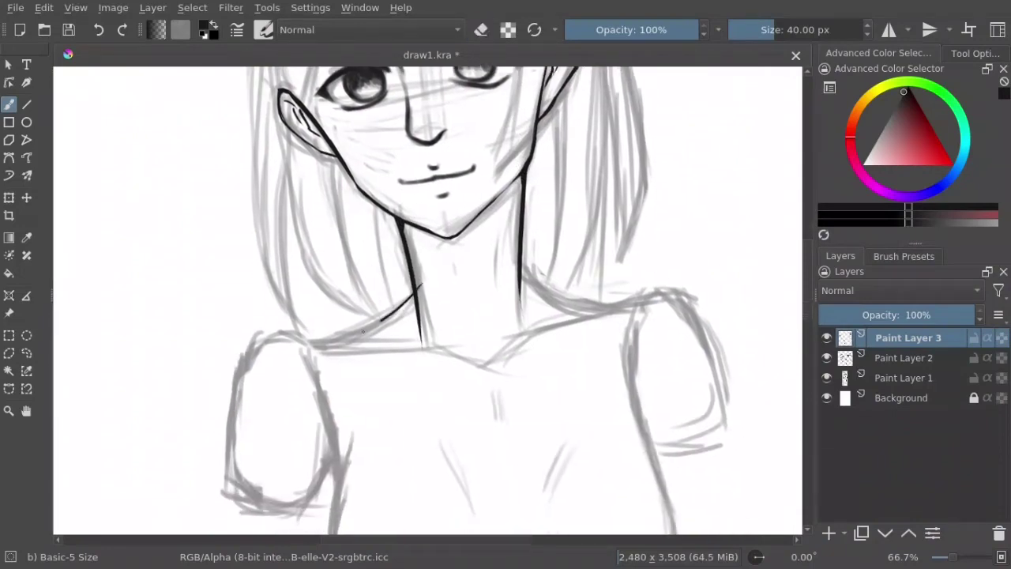
{"action": "left_click_drag", "start_coordinate": [414, 296], "coordinate": [314, 352]}
{"action": "key", "text": "ctrl+z"}
{"action": "mouse_move", "coordinate": [521, 272]}
{"action": "left_mouse_down"}
{"action": "mouse_move", "coordinate": [624, 312]}
{"action": "mouse_move", "coordinate": [613, 302]}
{"action": "left_mouse_up"}
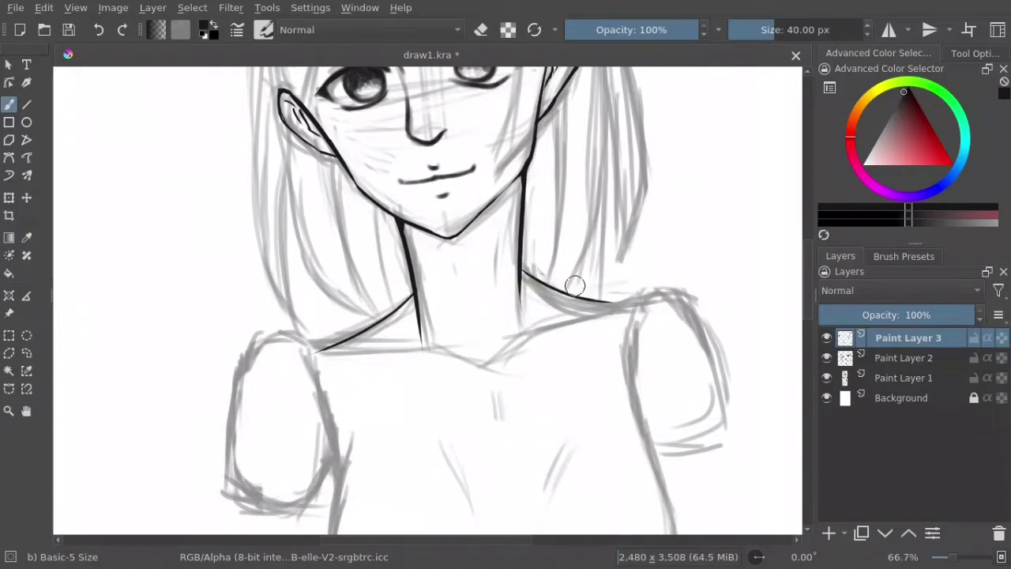
{"action": "scroll", "coordinate": [553, 206], "scroll_direction": "up", "scroll_amount": 3}
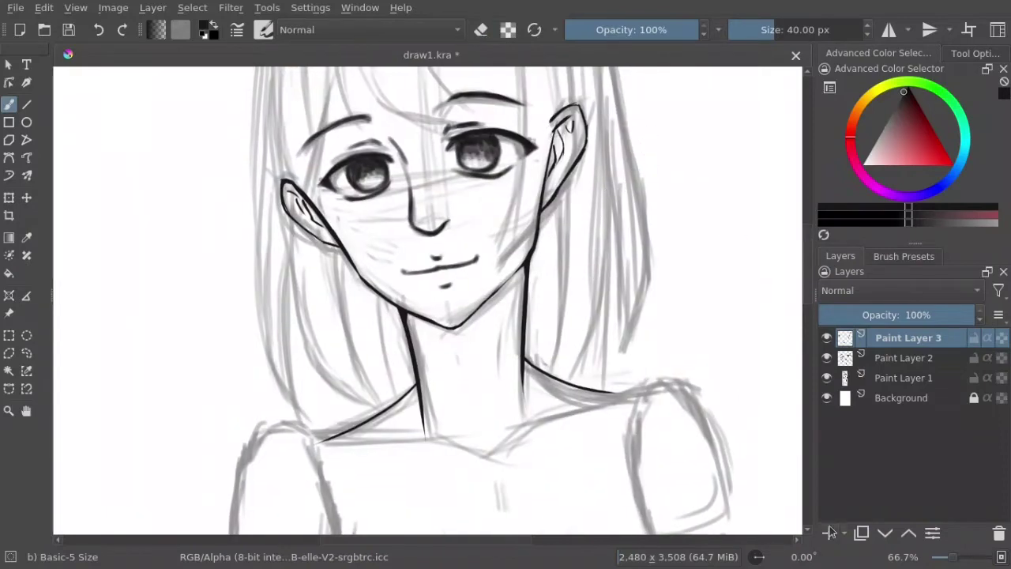
Step: Add Paint Layer 4 and ink a forehead hair strand and a second long curving strand
{"action": "left_click", "coordinate": [830, 531]}
{"action": "scroll", "coordinate": [474, 300], "scroll_direction": "up", "scroll_amount": 5}
{"action": "left_click_drag", "start_coordinate": [410, 103], "coordinate": [433, 167]}
{"action": "key", "text": "ctrl+z"}
{"action": "mouse_move", "coordinate": [408, 120]}
{"action": "left_mouse_down"}
{"action": "mouse_move", "coordinate": [429, 204]}
{"action": "mouse_move", "coordinate": [475, 288]}
{"action": "left_mouse_up"}
{"action": "left_click_drag", "start_coordinate": [537, 264], "coordinate": [501, 158]}
{"action": "key", "text": "ctrl+z"}
{"action": "mouse_move", "coordinate": [538, 265]}
{"action": "left_mouse_down"}
{"action": "mouse_move", "coordinate": [475, 106]}
{"action": "mouse_move", "coordinate": [486, 204]}
{"action": "left_mouse_up"}
Step: Ink the right hair strand down the side, erasing the stray crossing segment
{"action": "scroll", "coordinate": [542, 129], "scroll_direction": "up", "scroll_amount": 1}
{"action": "left_click_drag", "start_coordinate": [505, 120], "coordinate": [574, 192]}
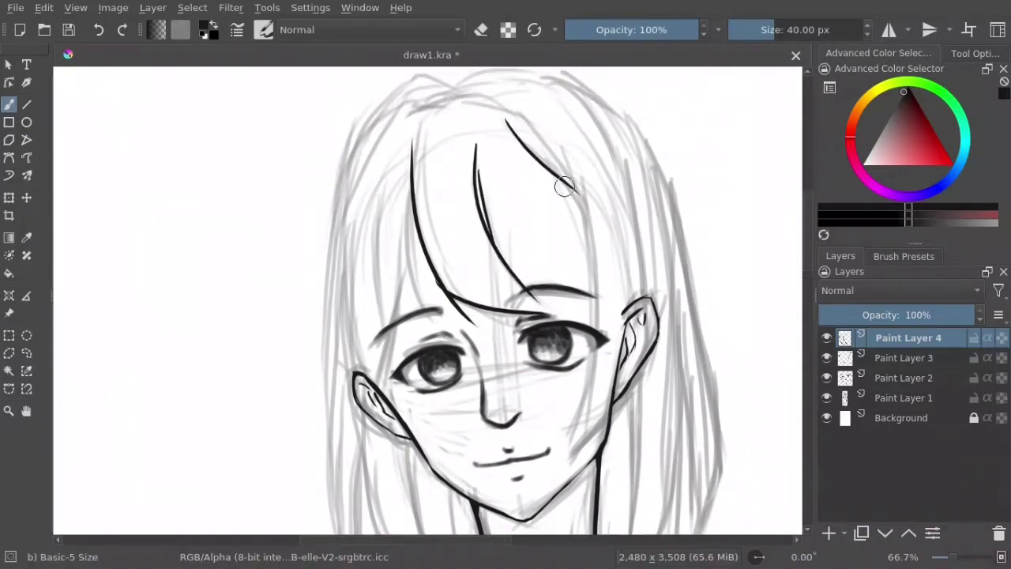
{"action": "left_click_drag", "start_coordinate": [553, 151], "coordinate": [594, 329]}
{"action": "key", "text": "ctrl+z"}
{"action": "mouse_move", "coordinate": [593, 280]}
{"action": "left_mouse_down"}
{"action": "mouse_move", "coordinate": [583, 464]}
{"action": "mouse_move", "coordinate": [563, 481]}
{"action": "left_mouse_up"}
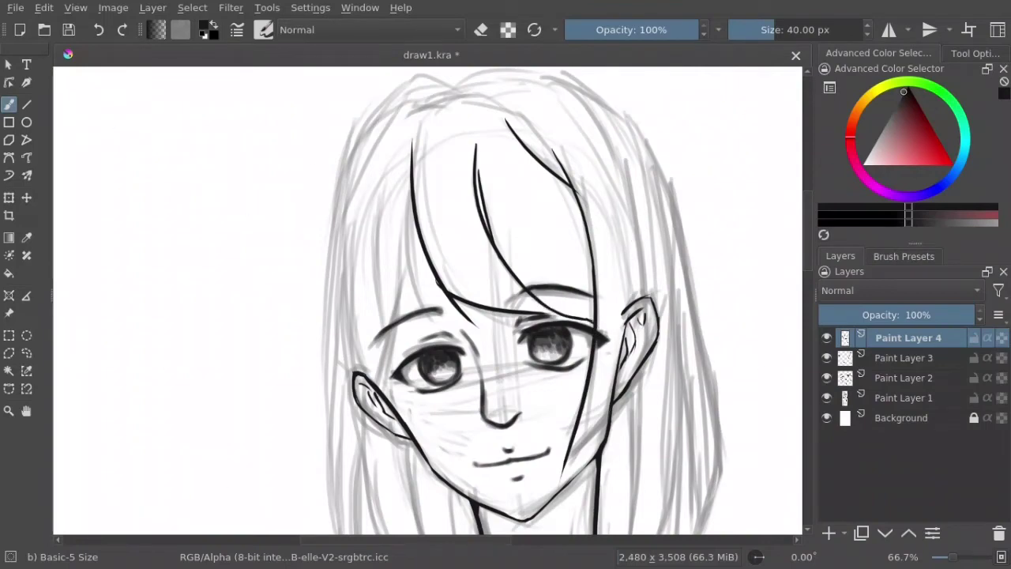
{"action": "key", "text": "e"}
{"action": "left_click_drag", "start_coordinate": [474, 323], "coordinate": [442, 286]}
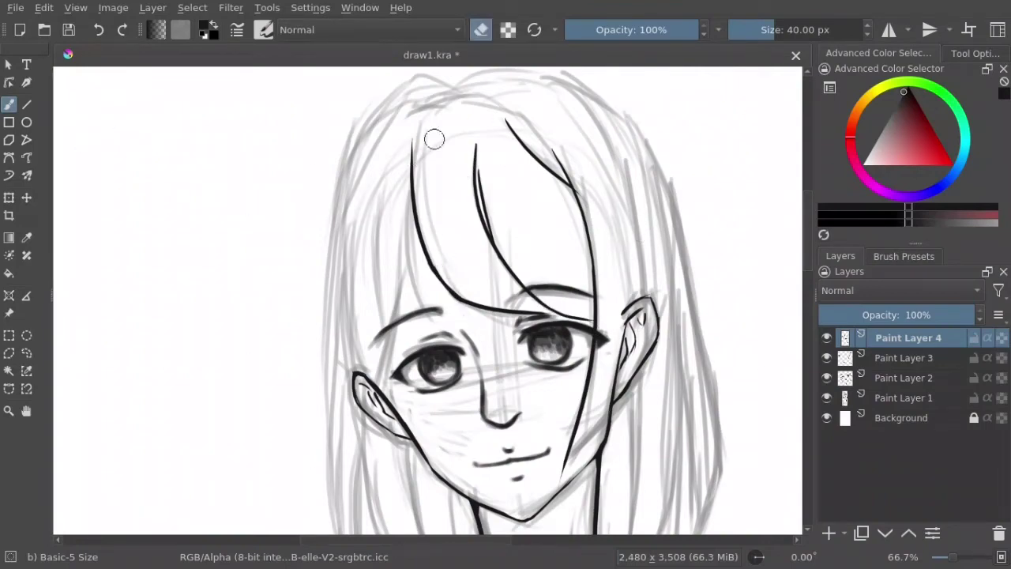
{"action": "key", "text": "e"}
Step: Ink a black strand down the left forehead and a long strand past the ear
{"action": "left_click_drag", "start_coordinate": [404, 158], "coordinate": [425, 305]}
{"action": "key", "text": "ctrl+z"}
{"action": "left_click_drag", "start_coordinate": [396, 253], "coordinate": [461, 336]}
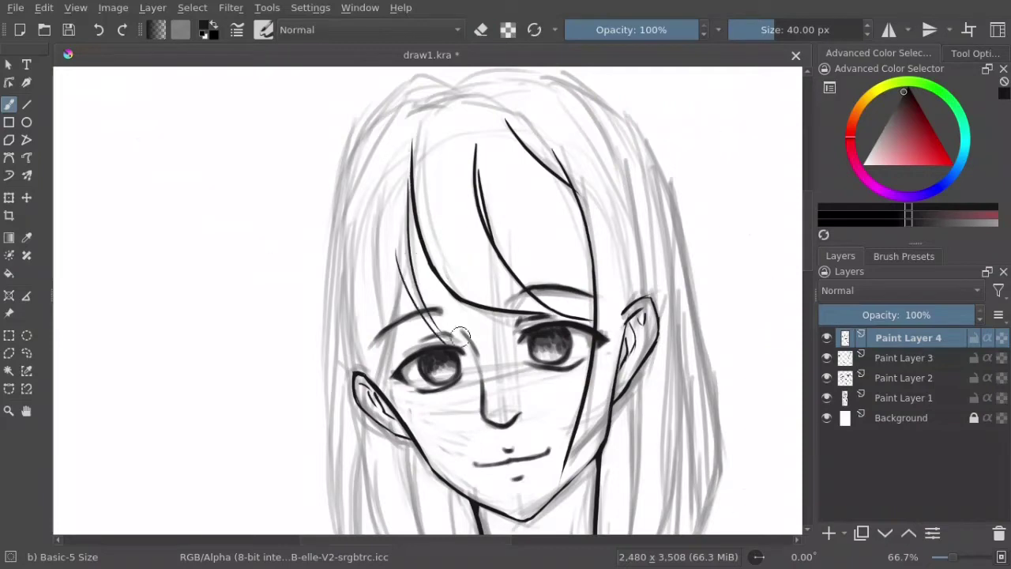
{"action": "key", "text": "ctrl+z"}
{"action": "left_click_drag", "start_coordinate": [399, 165], "coordinate": [418, 310]}
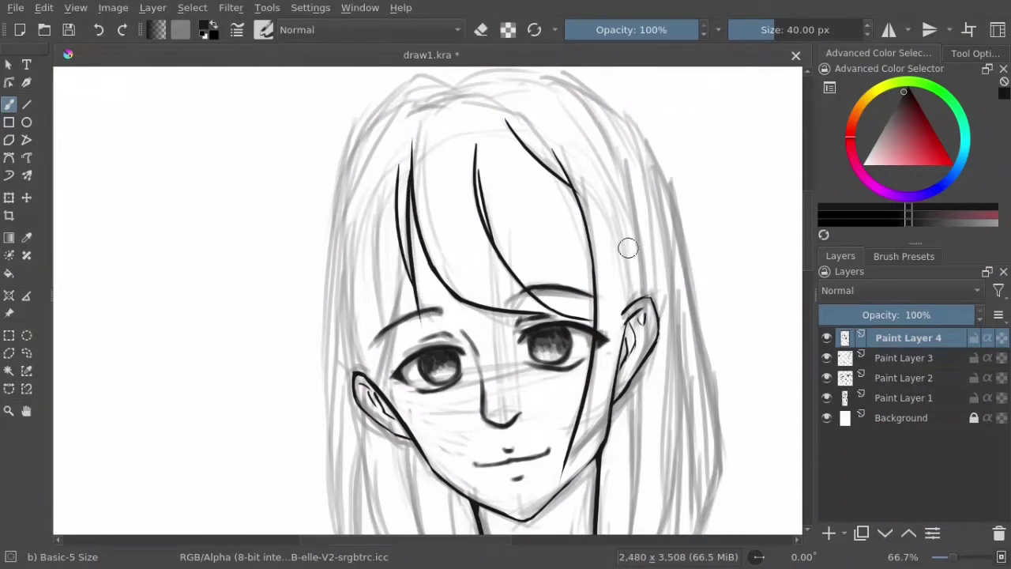
{"action": "mouse_move", "coordinate": [608, 125]}
{"action": "left_mouse_down"}
{"action": "mouse_move", "coordinate": [589, 431]}
{"action": "mouse_move", "coordinate": [637, 365]}
{"action": "left_mouse_up"}
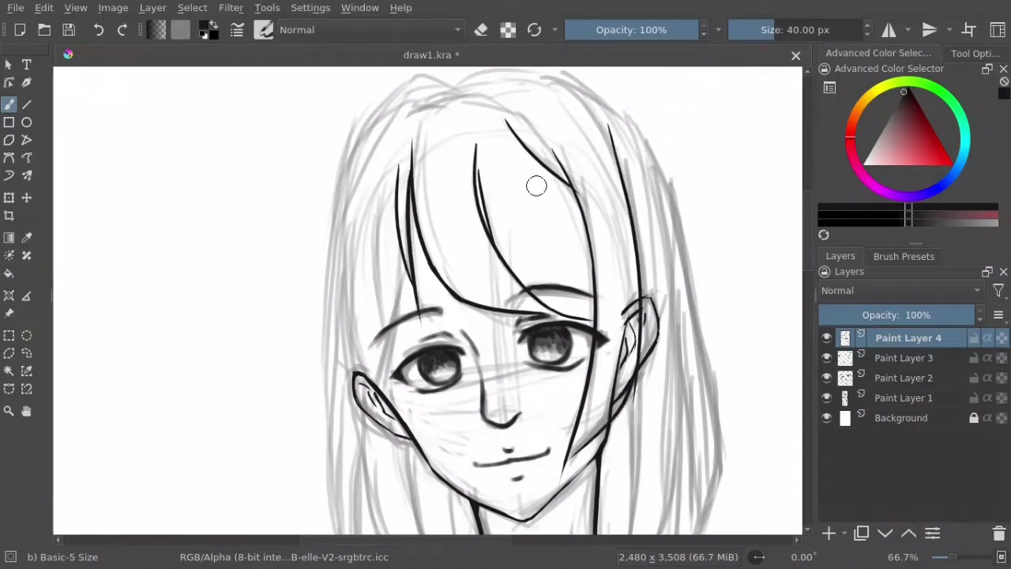
Step: Erase stray line work near the ear on Paint Layer 2, then return to Paint Layer 4
{"action": "key", "text": "e"}
{"action": "key", "text": "Page_Down"}
{"action": "left_click_drag", "start_coordinate": [642, 288], "coordinate": [624, 399]}
{"action": "key", "text": "Page_Down"}
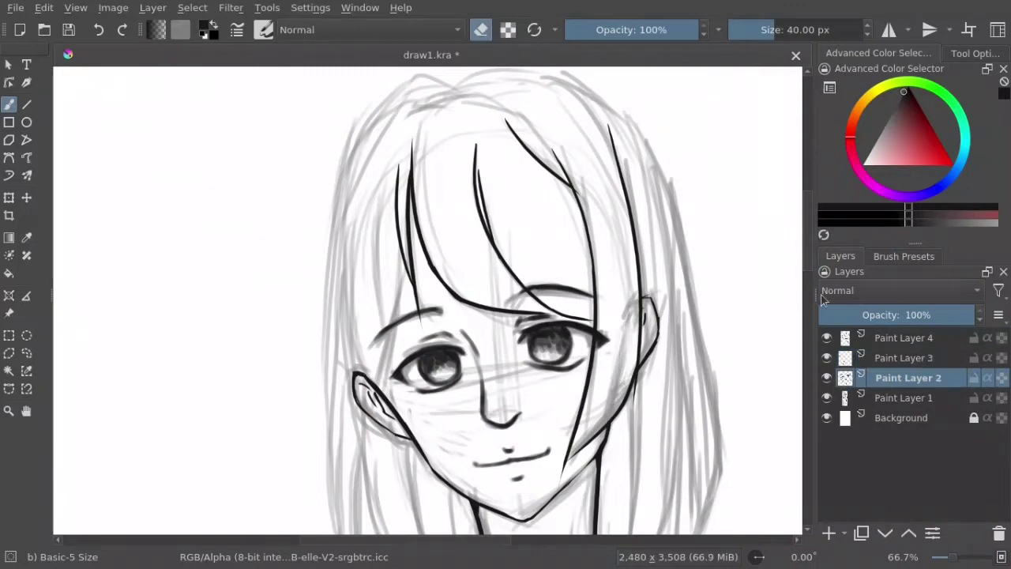
{"action": "key", "text": "Page_Up"}
{"action": "key", "text": "Page_Up"}
{"action": "key", "text": "e"}
Step: Ink strands beside the left eye and the right jawline, erasing the tail below it
{"action": "left_click_drag", "start_coordinate": [405, 250], "coordinate": [395, 316]}
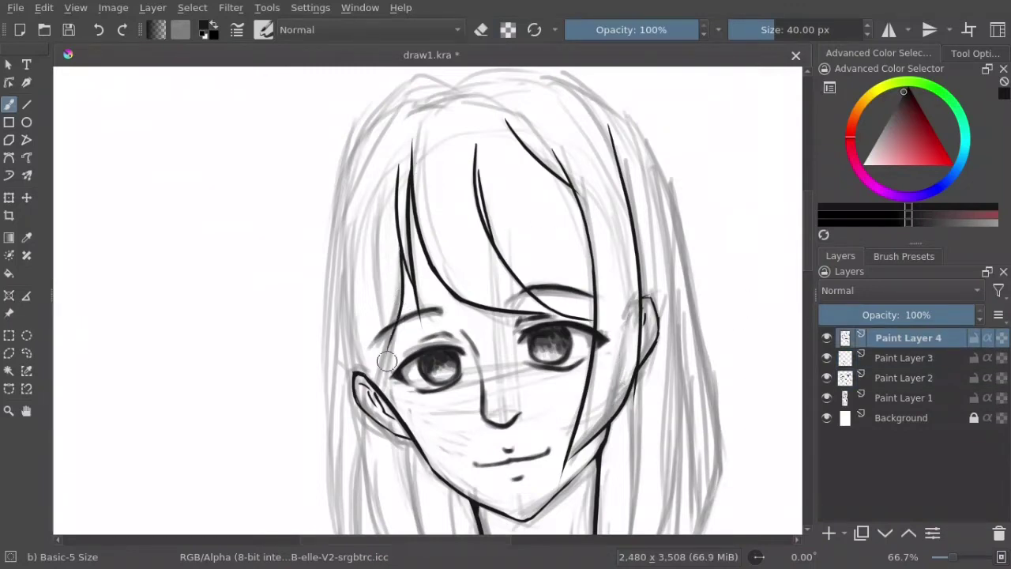
{"action": "left_click_drag", "start_coordinate": [381, 180], "coordinate": [386, 384]}
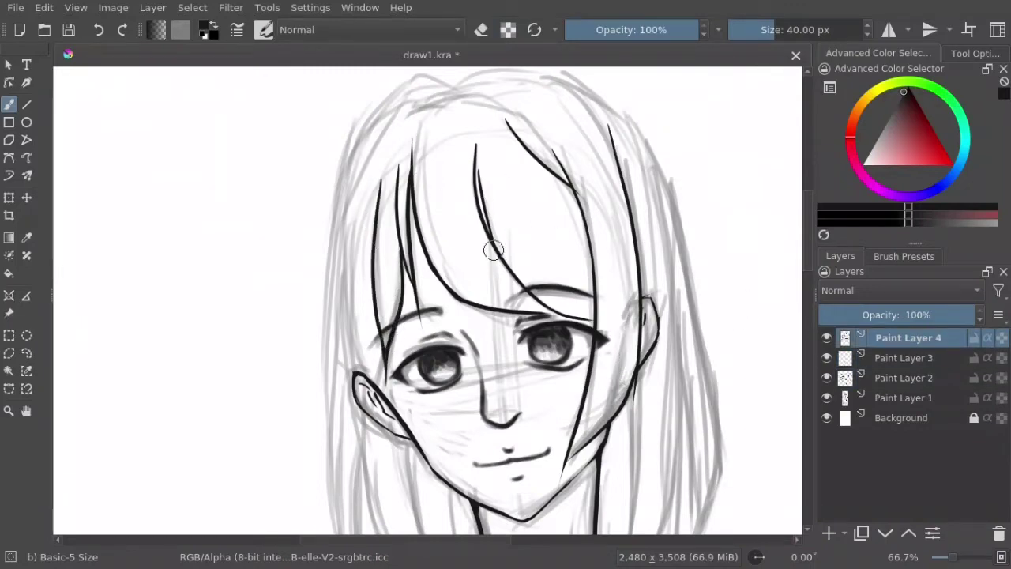
{"action": "left_click_drag", "start_coordinate": [493, 250], "coordinate": [551, 318]}
{"action": "scroll", "coordinate": [451, 264], "scroll_direction": "down", "scroll_amount": 1}
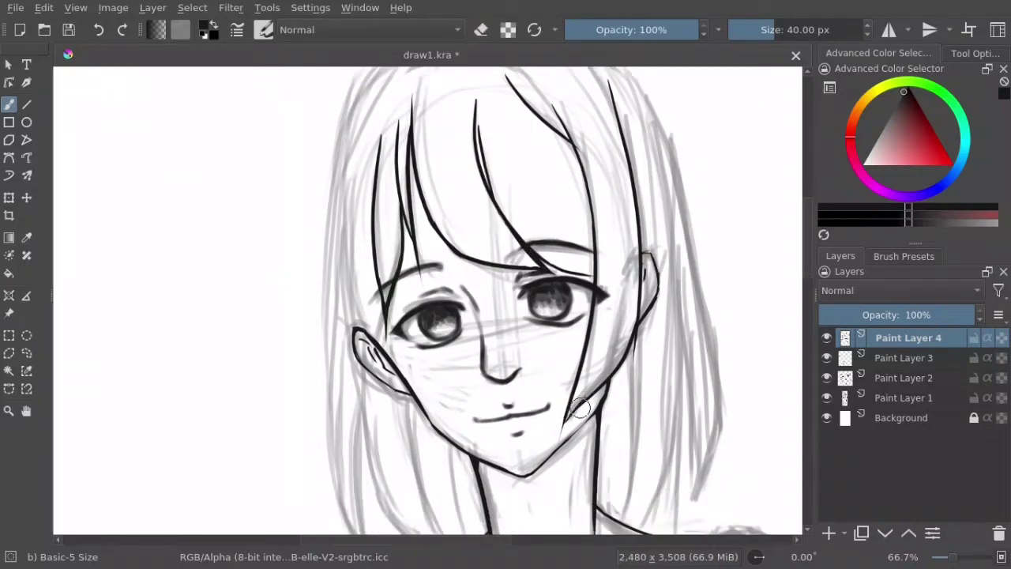
{"action": "left_click_drag", "start_coordinate": [563, 425], "coordinate": [629, 348]}
{"action": "key", "text": "e"}
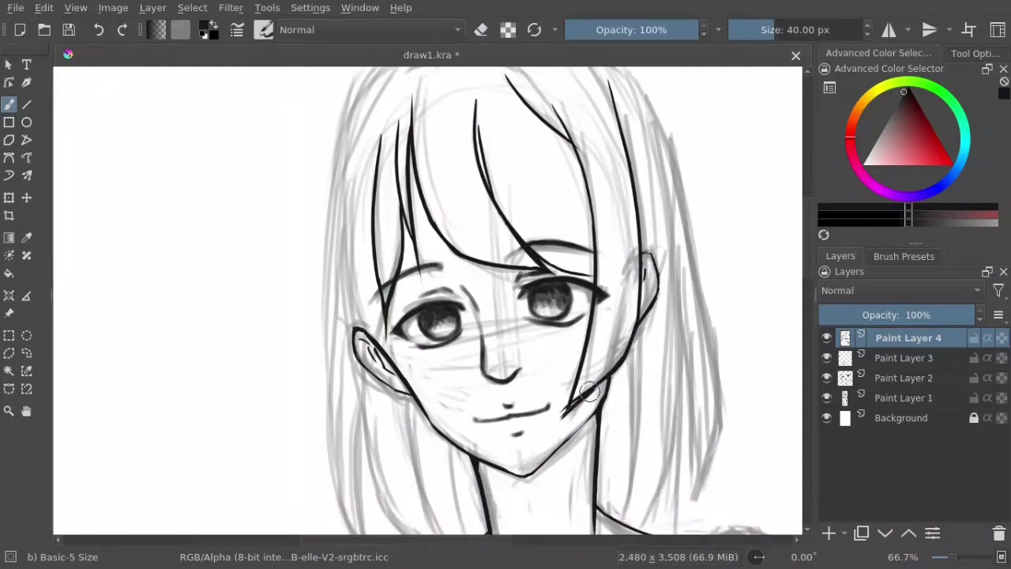
{"action": "left_click_drag", "start_coordinate": [583, 389], "coordinate": [563, 417]}
{"action": "scroll", "coordinate": [486, 133], "scroll_direction": "down", "scroll_amount": 1}
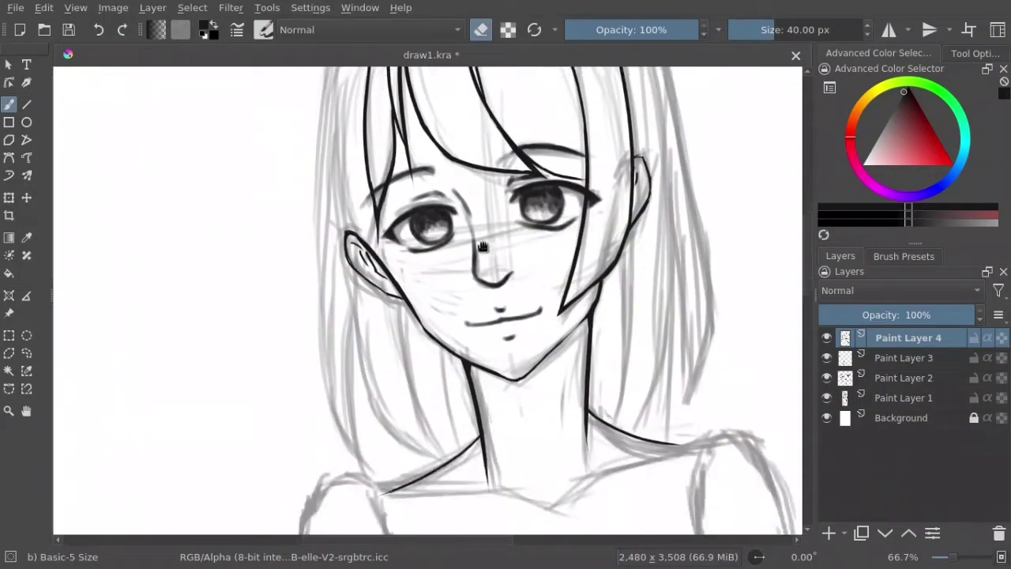
{"action": "scroll", "coordinate": [486, 133], "scroll_direction": "up", "scroll_amount": 1}
Step: Ink the long left hair line and the left cheek line
{"action": "left_click_drag", "start_coordinate": [475, 162], "coordinate": [560, 152]}
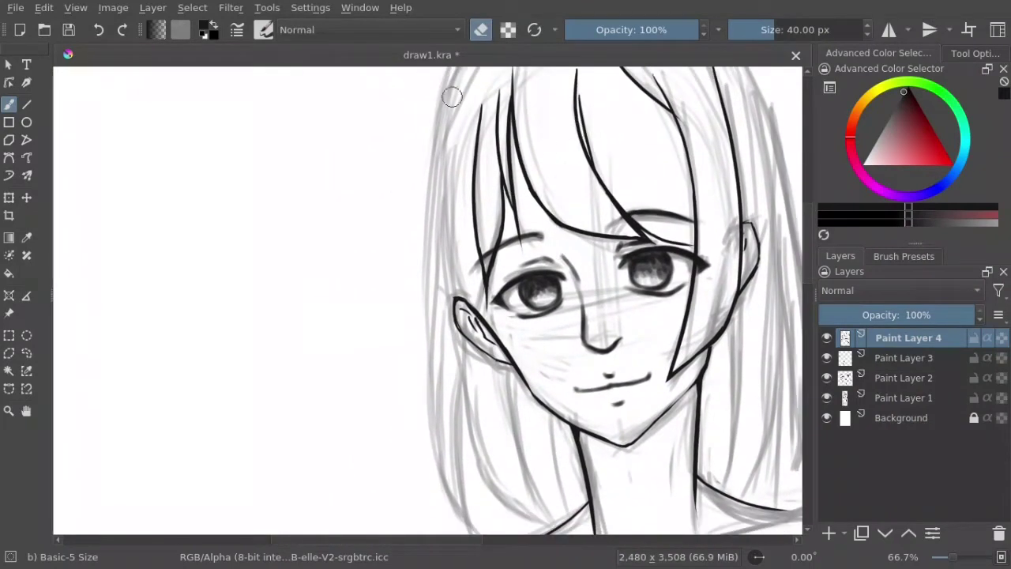
{"action": "key", "text": "e"}
{"action": "left_click_drag", "start_coordinate": [451, 108], "coordinate": [466, 418]}
{"action": "left_click_drag", "start_coordinate": [474, 300], "coordinate": [494, 514]}
{"action": "left_click_drag", "start_coordinate": [492, 418], "coordinate": [480, 388]}
{"action": "left_click_drag", "start_coordinate": [482, 312], "coordinate": [490, 370]}
Step: Redraw the left hair and cheek lines, carrying them down to the jaw bottom
{"action": "key", "text": "ctrl+z"}
{"action": "key", "text": "ctrl+z"}
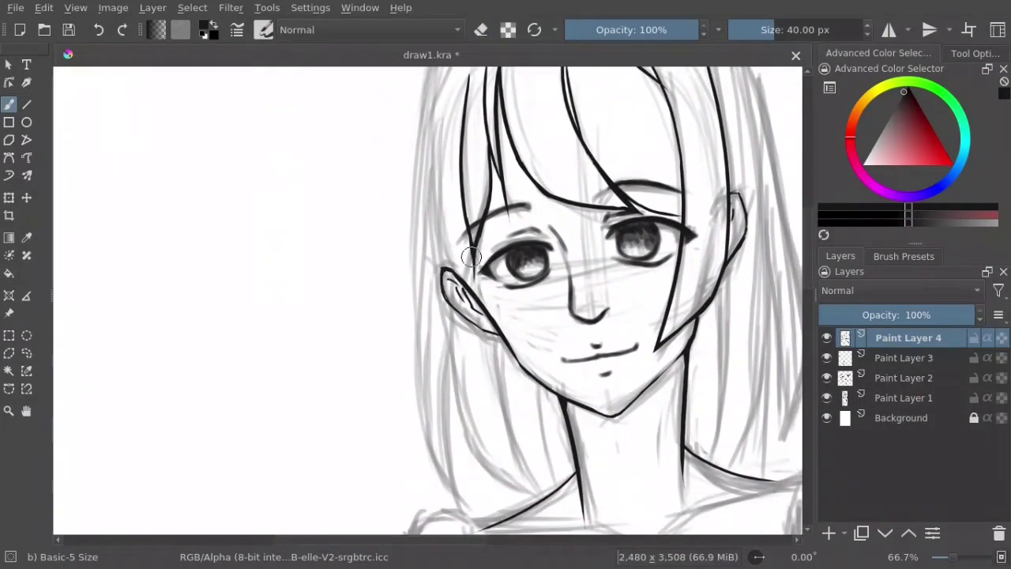
{"action": "left_click_drag", "start_coordinate": [476, 305], "coordinate": [517, 466]}
{"action": "left_click_drag", "start_coordinate": [425, 99], "coordinate": [454, 435]}
{"action": "mouse_move", "coordinate": [454, 355]}
{"action": "left_mouse_down"}
{"action": "mouse_move", "coordinate": [474, 458]}
{"action": "mouse_move", "coordinate": [546, 496]}
{"action": "left_mouse_up"}
{"action": "key", "text": "ctrl+z"}
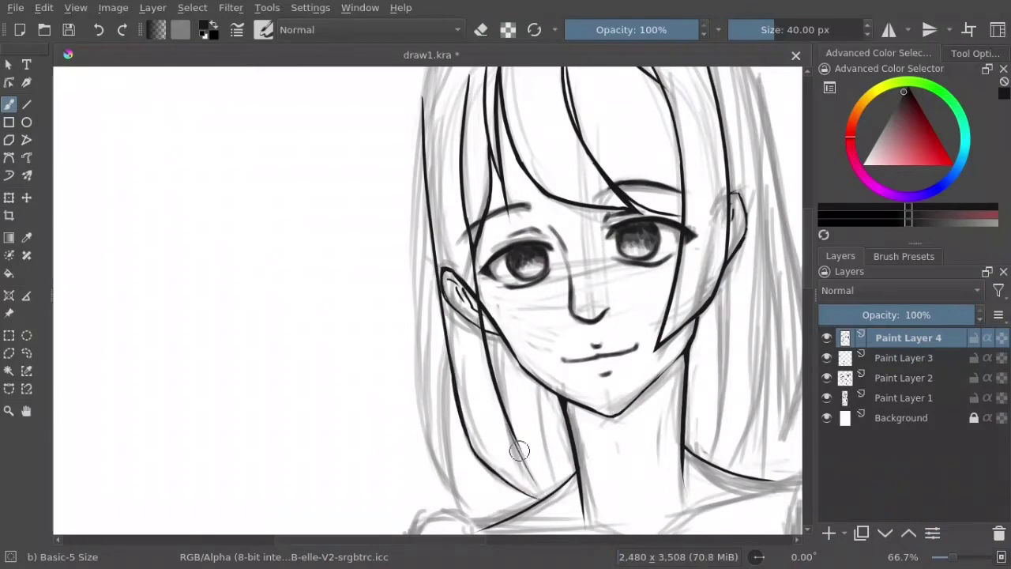
{"action": "left_click_drag", "start_coordinate": [509, 427], "coordinate": [534, 475]}
Step: Redraw the long left hair stroke from the top of the head down to the jaw
{"action": "left_click_drag", "start_coordinate": [482, 414], "coordinate": [531, 397]}
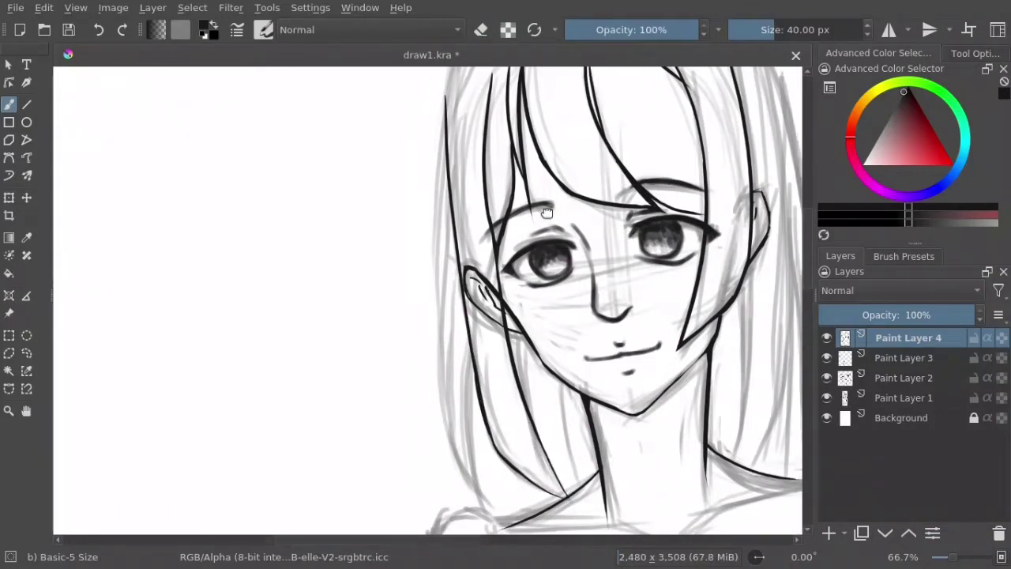
{"action": "key", "text": "ctrl+z"}
{"action": "mouse_move", "coordinate": [461, 93]}
{"action": "left_mouse_down"}
{"action": "mouse_move", "coordinate": [464, 372]}
{"action": "mouse_move", "coordinate": [513, 490]}
{"action": "left_mouse_up"}
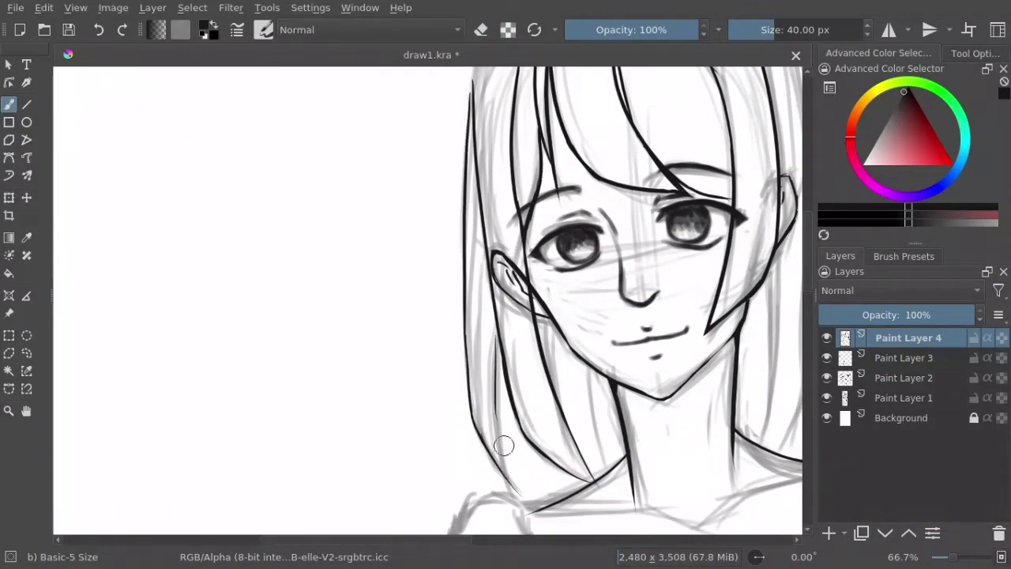
{"action": "left_click_drag", "start_coordinate": [498, 336], "coordinate": [509, 486]}
{"action": "key", "text": "ctrl+z"}
{"action": "key", "text": "e"}
{"action": "scroll", "coordinate": [553, 316], "scroll_direction": "up", "scroll_amount": 4}
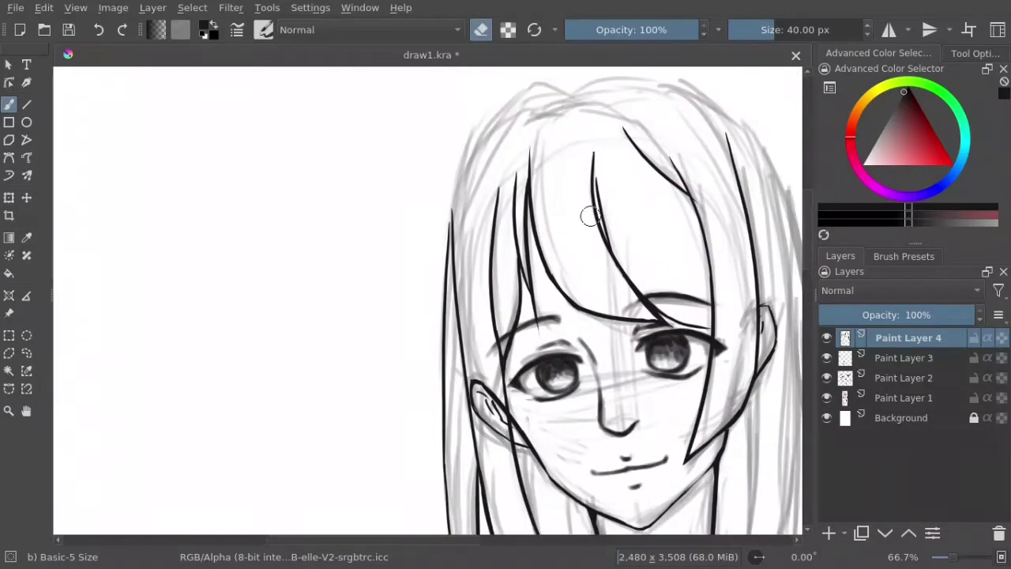
{"action": "scroll", "coordinate": [587, 214], "scroll_direction": "up", "scroll_amount": 1}
{"action": "key", "text": "e"}
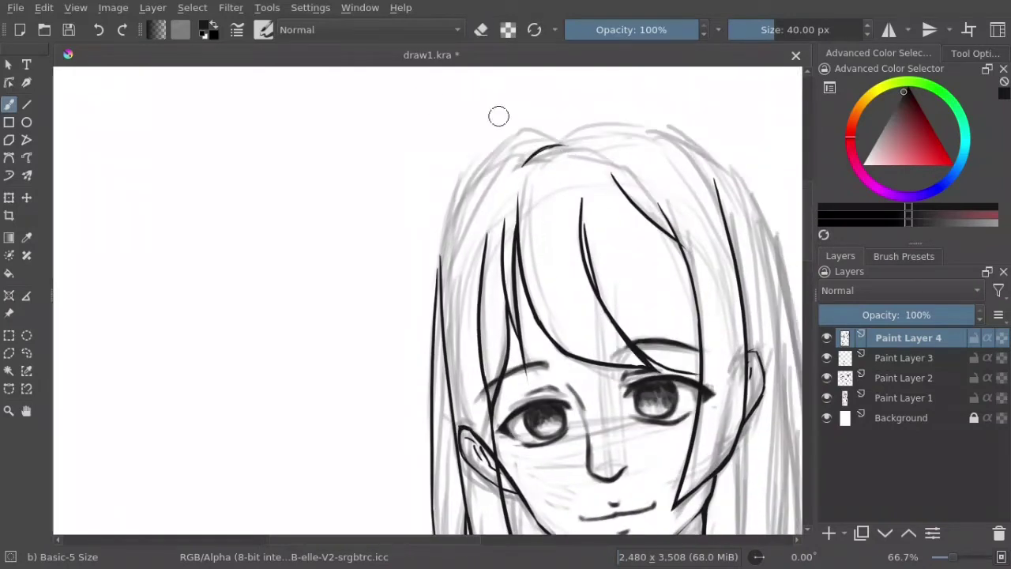
Step: Ink the left hair outline from the crown down past the cheek, trimming the top stroke
{"action": "left_click_drag", "start_coordinate": [457, 185], "coordinate": [440, 265]}
{"action": "key", "text": "ctrl+z"}
{"action": "mouse_move", "coordinate": [557, 143]}
{"action": "left_mouse_down"}
{"action": "mouse_move", "coordinate": [447, 261]}
{"action": "mouse_move", "coordinate": [431, 363]}
{"action": "left_mouse_up"}
{"action": "key", "text": "e"}
{"action": "key", "text": "e"}
{"action": "left_click_drag", "start_coordinate": [502, 140], "coordinate": [428, 371]}
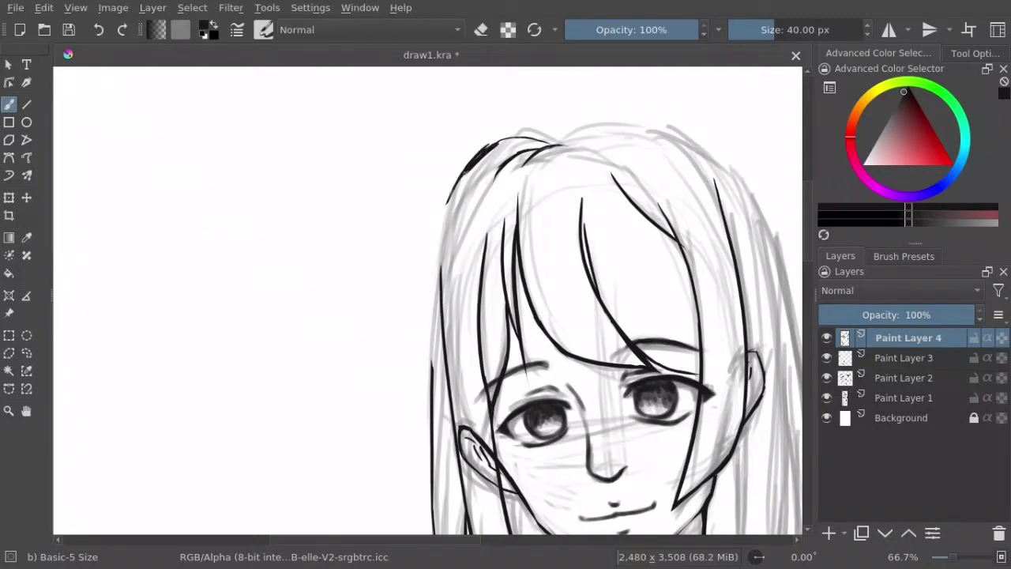
Step: Draw a dark arc at the crown of the head
{"action": "key", "text": "e"}
{"action": "left_click_drag", "start_coordinate": [486, 158], "coordinate": [520, 142]}
{"action": "scroll", "coordinate": [429, 395], "scroll_direction": "down", "scroll_amount": 2}
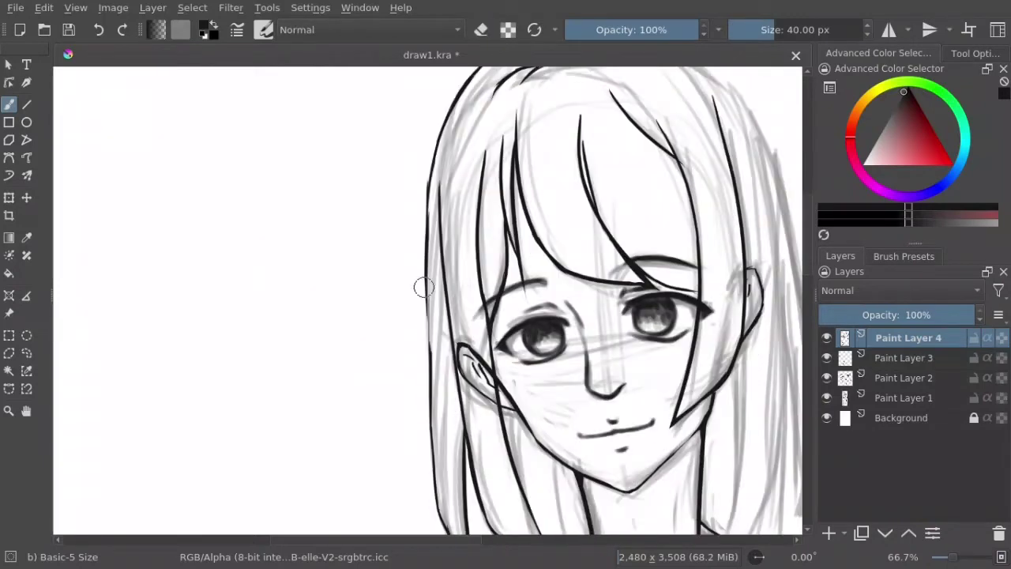
{"action": "scroll", "coordinate": [435, 410], "scroll_direction": "up", "scroll_amount": 3}
{"action": "key", "text": "e"}
{"action": "left_click_drag", "start_coordinate": [463, 199], "coordinate": [535, 189]}
{"action": "key", "text": "e"}
{"action": "key", "text": "e"}
{"action": "mouse_move", "coordinate": [629, 229]}
{"action": "left_mouse_down"}
{"action": "mouse_move", "coordinate": [559, 222]}
{"action": "mouse_move", "coordinate": [591, 232]}
{"action": "mouse_move", "coordinate": [623, 339]}
{"action": "left_mouse_up"}
{"action": "key", "text": "e"}
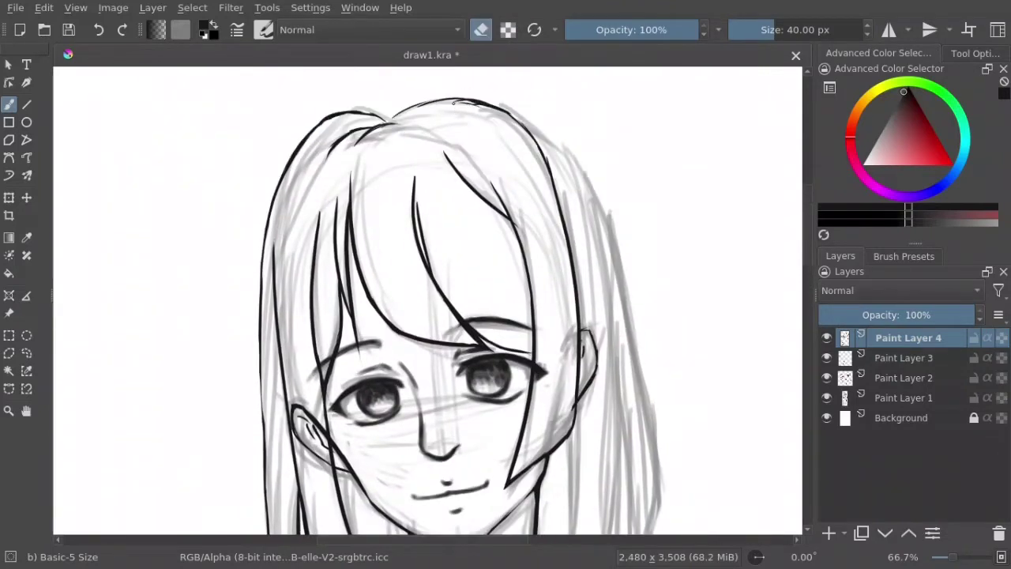
{"action": "key", "text": "e"}
Step: Ink and thicken a hair stroke curving from the top of the head, then move down a layer
{"action": "left_click_drag", "start_coordinate": [411, 122], "coordinate": [508, 204]}
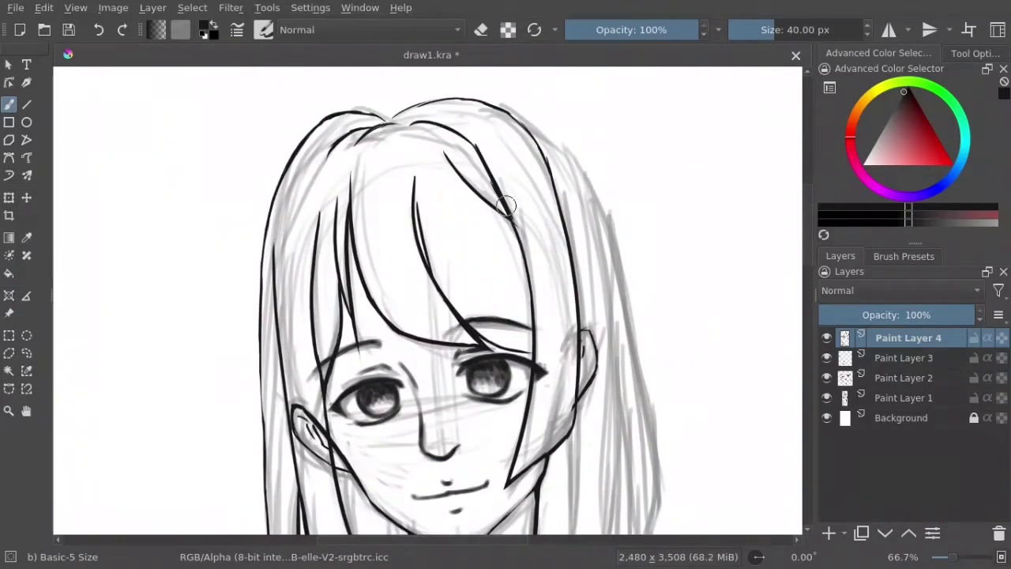
{"action": "left_click_drag", "start_coordinate": [466, 140], "coordinate": [493, 195]}
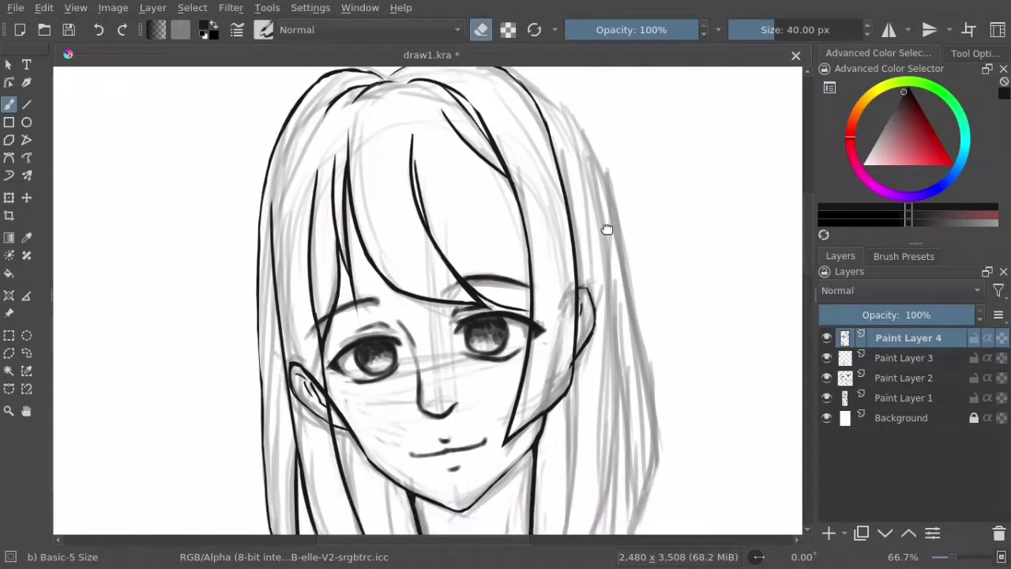
{"action": "scroll", "coordinate": [605, 226], "scroll_direction": "down", "scroll_amount": 3}
{"action": "key", "text": "e"}
{"action": "key", "text": "Page_Down"}
{"action": "key", "text": "Page_Down"}
Step: On Paint Layer 3 with the view mirrored, ink the left hair outline from top to lower left
{"action": "key", "text": "Page_Up"}
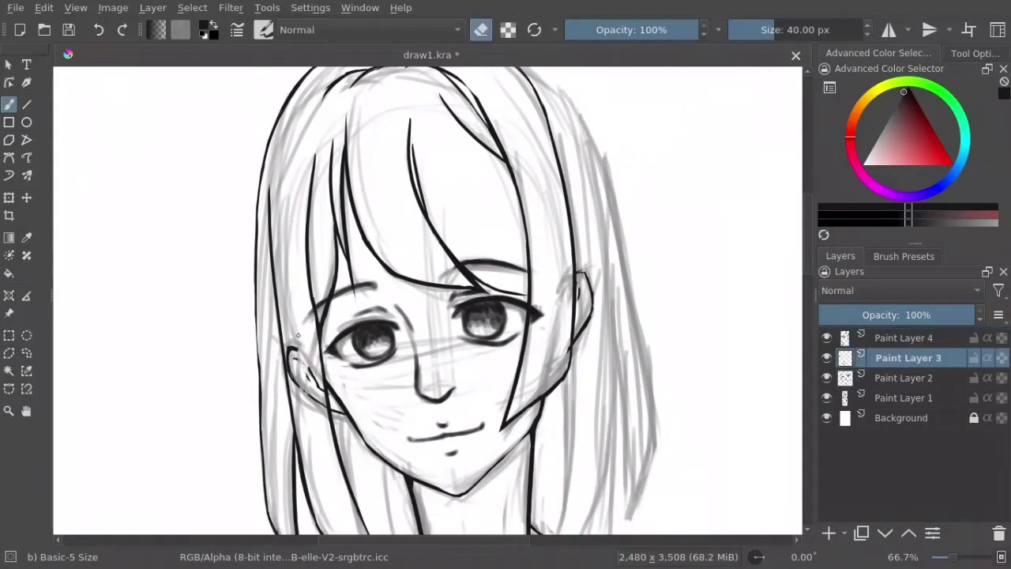
{"action": "key", "text": "e"}
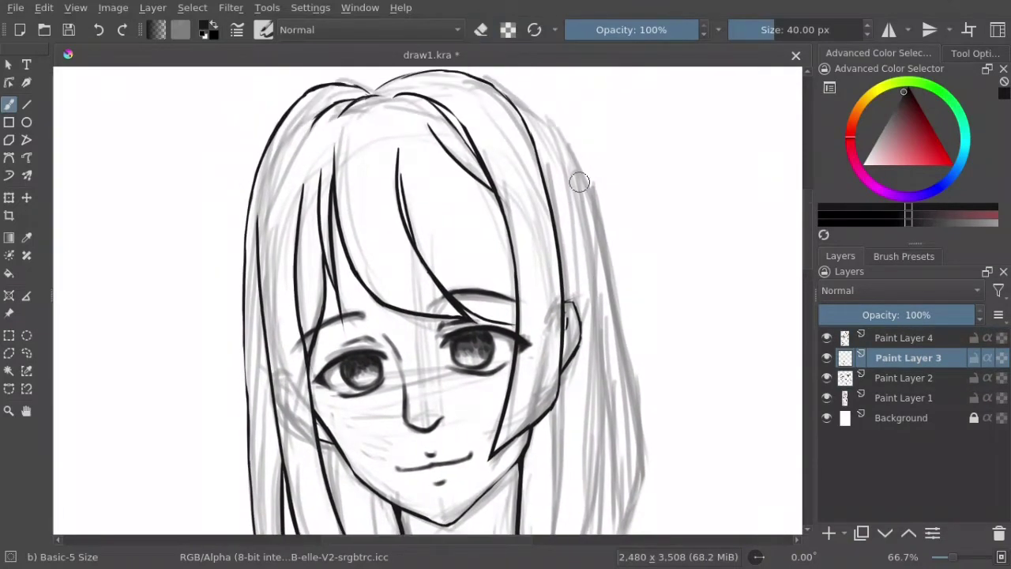
{"action": "key", "text": "m"}
{"action": "left_click_drag", "start_coordinate": [492, 94], "coordinate": [400, 183]}
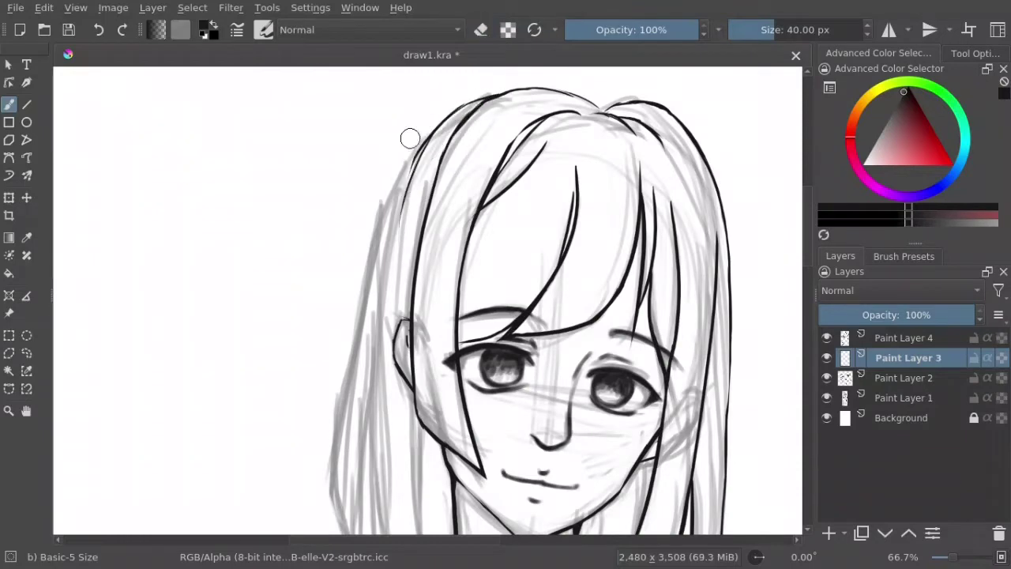
{"action": "left_click_drag", "start_coordinate": [423, 148], "coordinate": [350, 418]}
{"action": "scroll", "coordinate": [350, 418], "scroll_direction": "down", "scroll_amount": 3}
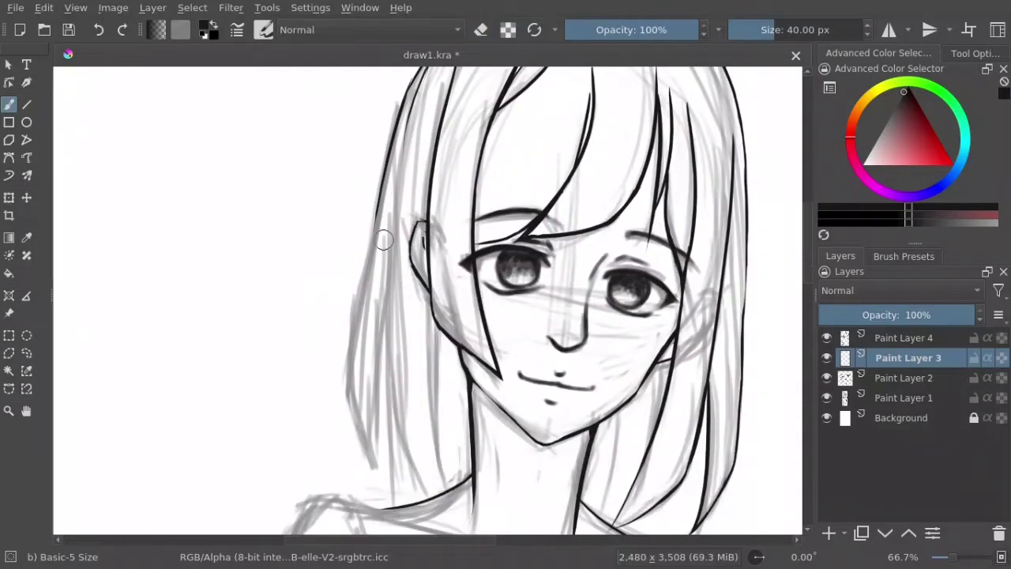
{"action": "left_click_drag", "start_coordinate": [384, 237], "coordinate": [343, 350]}
{"action": "left_click_drag", "start_coordinate": [372, 215], "coordinate": [353, 442]}
{"action": "left_click_drag", "start_coordinate": [348, 359], "coordinate": [387, 479]}
Step: Ink the inner hair strands down to the shoulders and neck
{"action": "mouse_move", "coordinate": [394, 272]}
{"action": "left_mouse_down"}
{"action": "mouse_move", "coordinate": [407, 482]}
{"action": "mouse_move", "coordinate": [430, 496]}
{"action": "left_mouse_up"}
{"action": "key", "text": "ctrl+z"}
{"action": "left_click_drag", "start_coordinate": [445, 331], "coordinate": [450, 515]}
{"action": "key", "text": "e"}
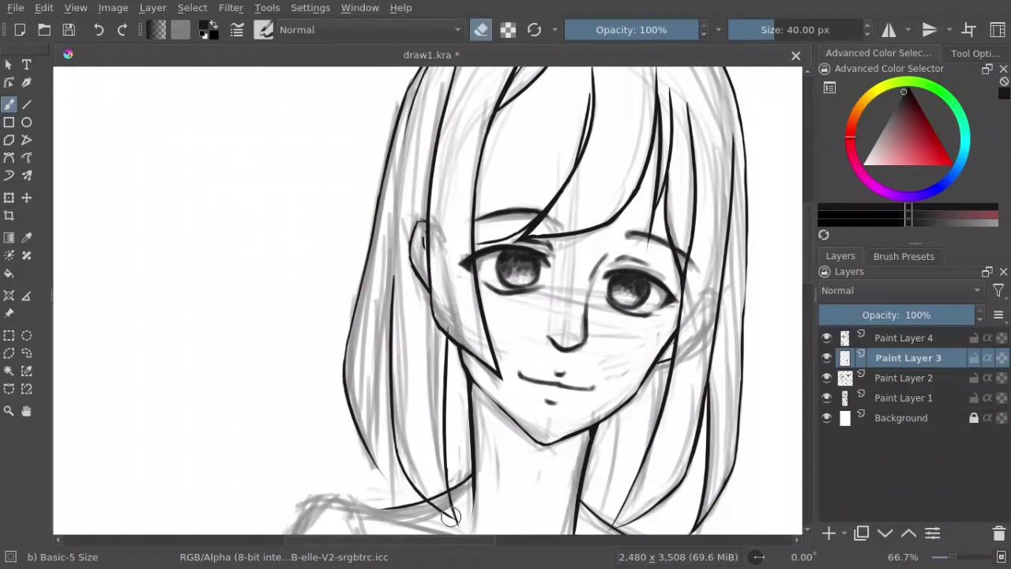
{"action": "key", "text": "e"}
{"action": "mouse_move", "coordinate": [393, 344]}
{"action": "left_mouse_down"}
{"action": "mouse_move", "coordinate": [379, 479]}
{"action": "mouse_move", "coordinate": [383, 458]}
{"action": "mouse_move", "coordinate": [373, 463]}
{"action": "mouse_move", "coordinate": [387, 483]}
{"action": "left_mouse_up"}
{"action": "key", "text": "e"}
{"action": "key", "text": "e"}
{"action": "key", "text": "e"}
{"action": "key", "text": "e"}
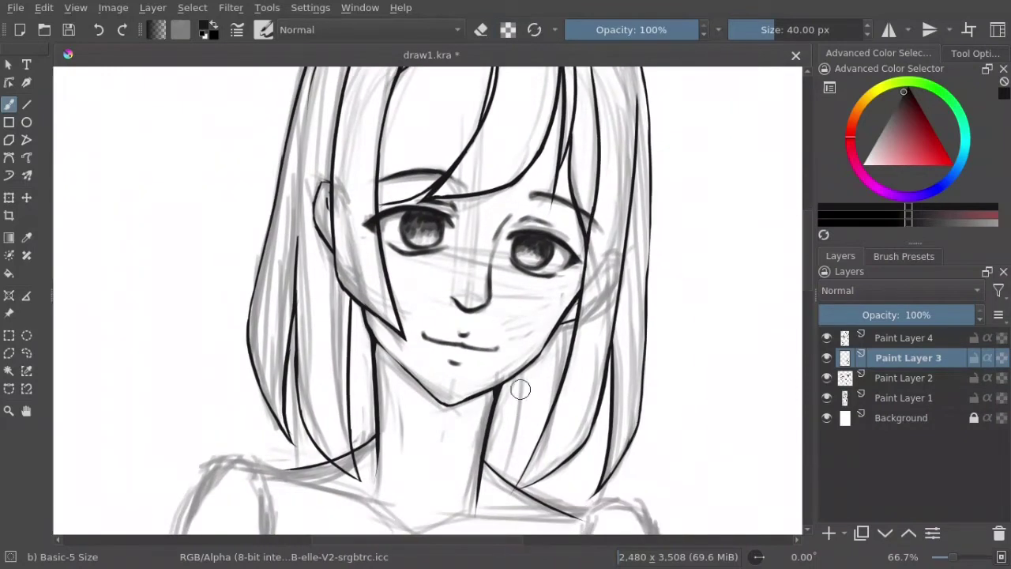
{"action": "left_click_drag", "start_coordinate": [522, 371], "coordinate": [506, 471]}
{"action": "key", "text": "e"}
Step: Merge Paint Layer 4 down into Paint Layer 3 and add a fresh Paint Layer 4
{"action": "key", "text": "ctrl+e"}
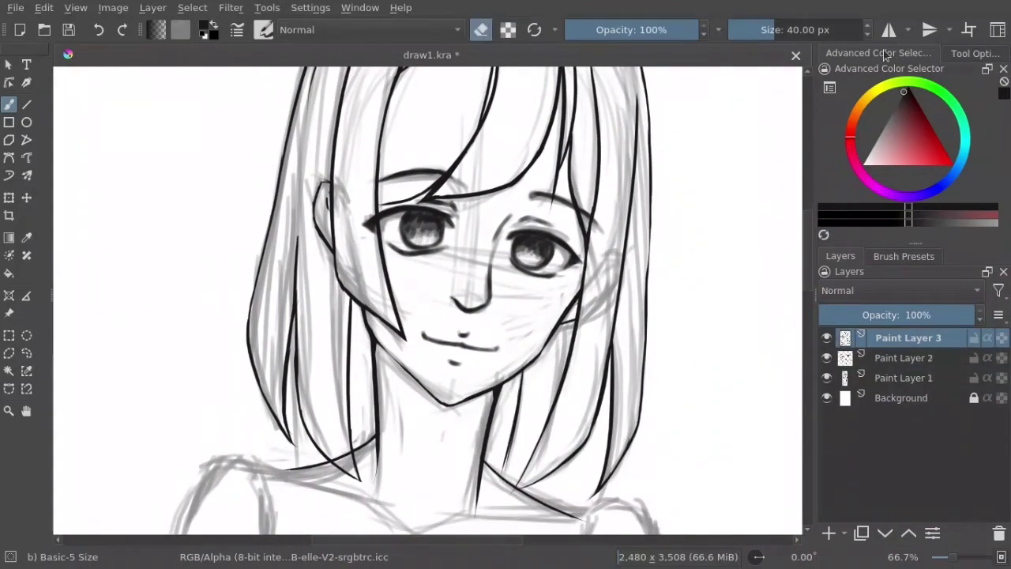
{"action": "left_click_drag", "start_coordinate": [553, 167], "coordinate": [513, 282]}
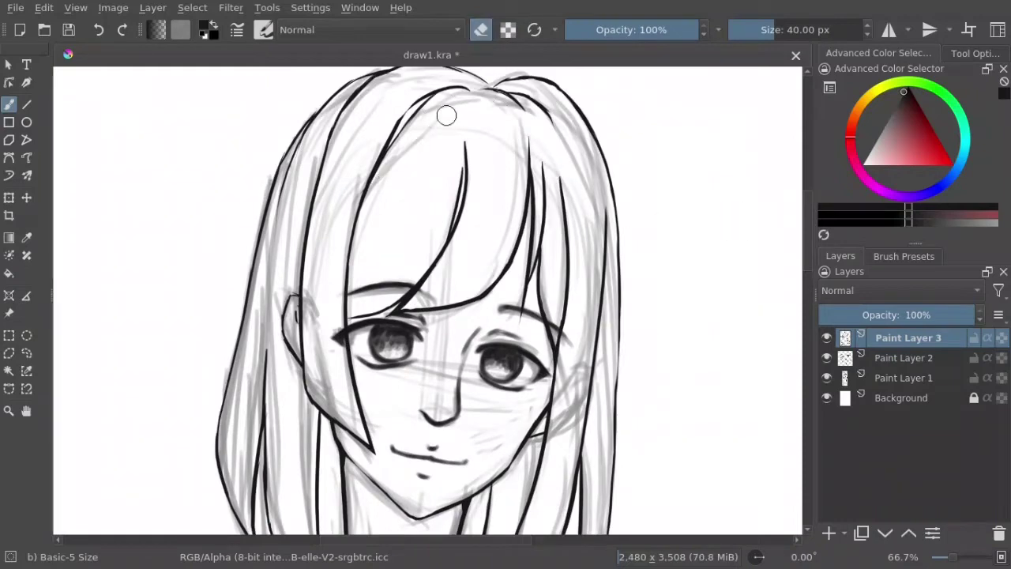
{"action": "key", "text": "e"}
{"action": "left_click_drag", "start_coordinate": [489, 198], "coordinate": [421, 68]}
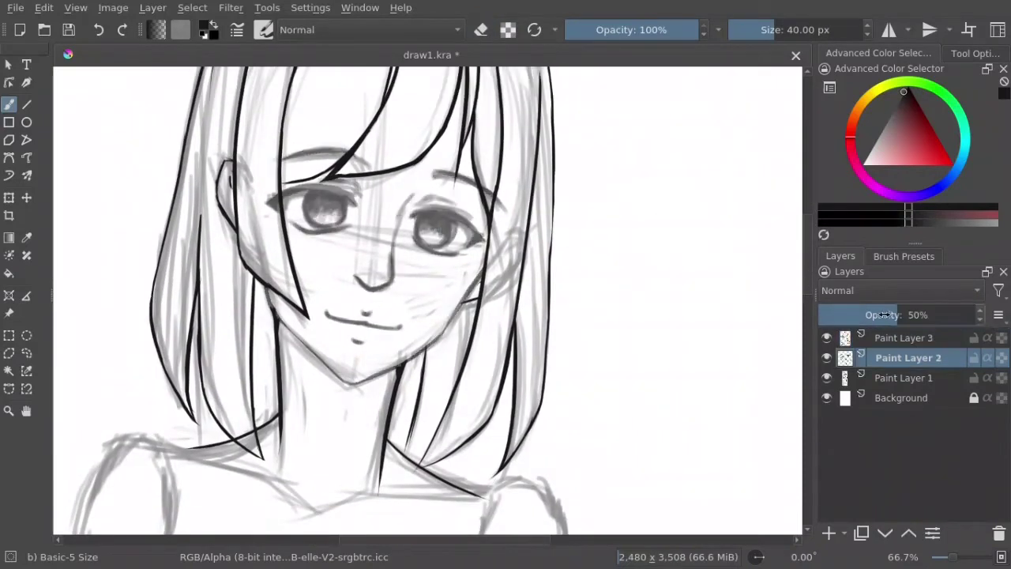
{"action": "left_click", "coordinate": [829, 533]}
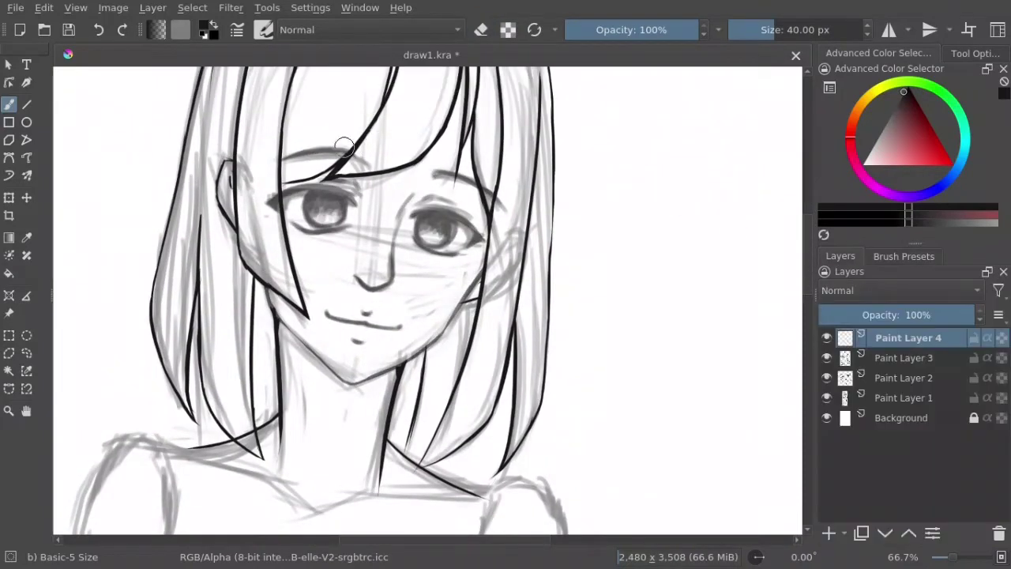
Step: At 100% zoom, ink the eyebrow strokes and the upper eyelid over the right eye
{"action": "key", "text": "1"}
{"action": "left_click_drag", "start_coordinate": [318, 126], "coordinate": [399, 121]}
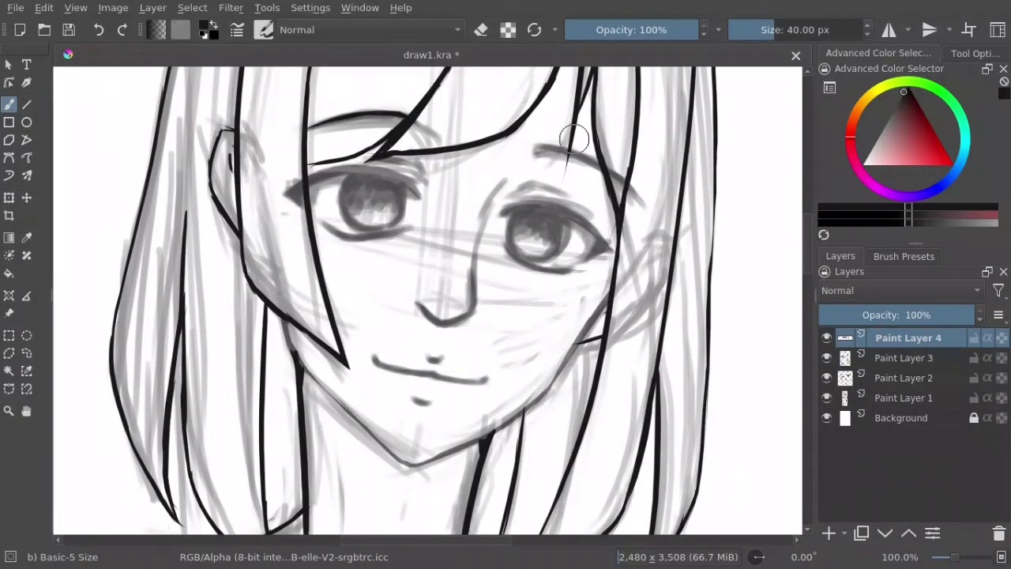
{"action": "mouse_move", "coordinate": [530, 151]}
{"action": "left_mouse_down"}
{"action": "mouse_move", "coordinate": [548, 147]}
{"action": "mouse_move", "coordinate": [625, 196]}
{"action": "left_mouse_up"}
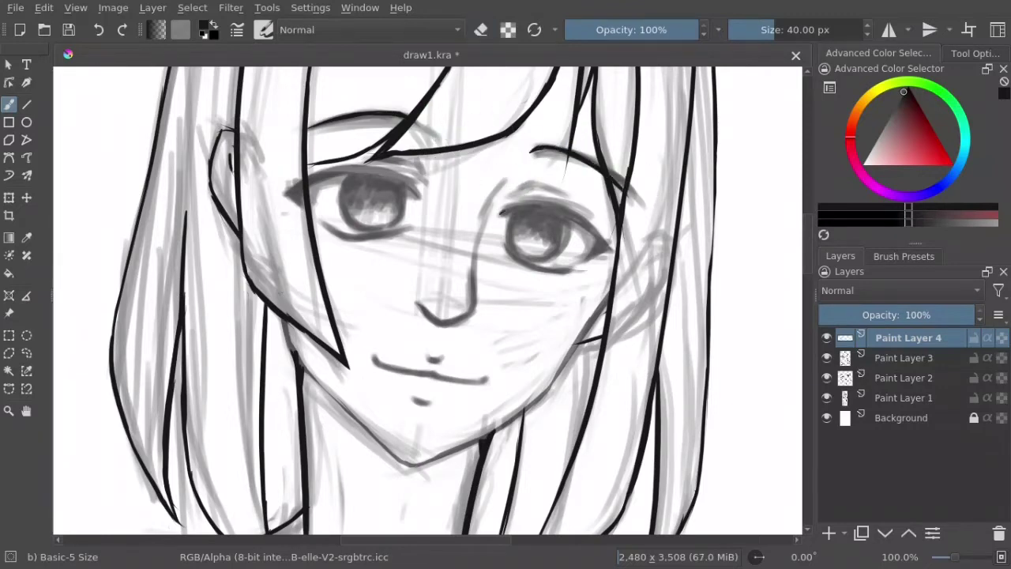
{"action": "left_click_drag", "start_coordinate": [549, 204], "coordinate": [502, 205]}
{"action": "key", "text": "e"}
{"action": "key", "text": "e"}
{"action": "left_click_drag", "start_coordinate": [501, 212], "coordinate": [613, 249]}
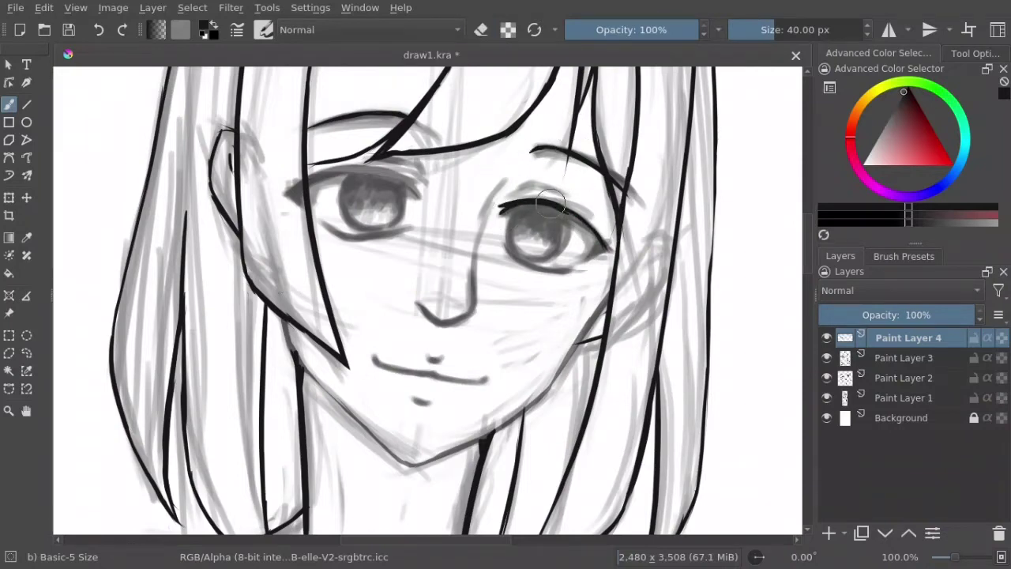
Step: Trim the eyelid tip at the eye corner, ink the lower lid's inner edge, then mirror the view
{"action": "key", "text": "e"}
{"action": "left_click_drag", "start_coordinate": [604, 241], "coordinate": [593, 257]}
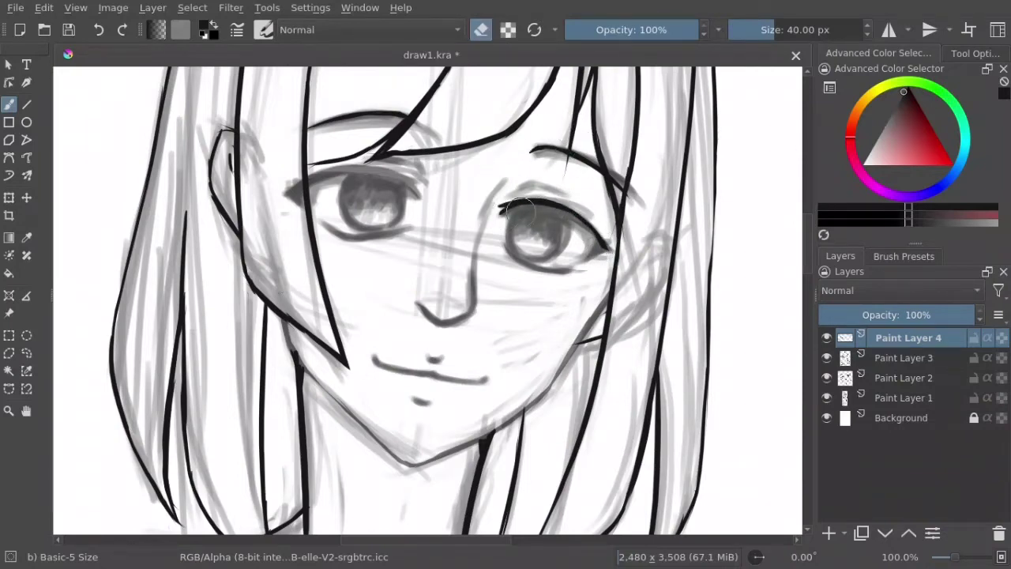
{"action": "key", "text": "e"}
{"action": "key", "text": "e"}
{"action": "key", "text": "e"}
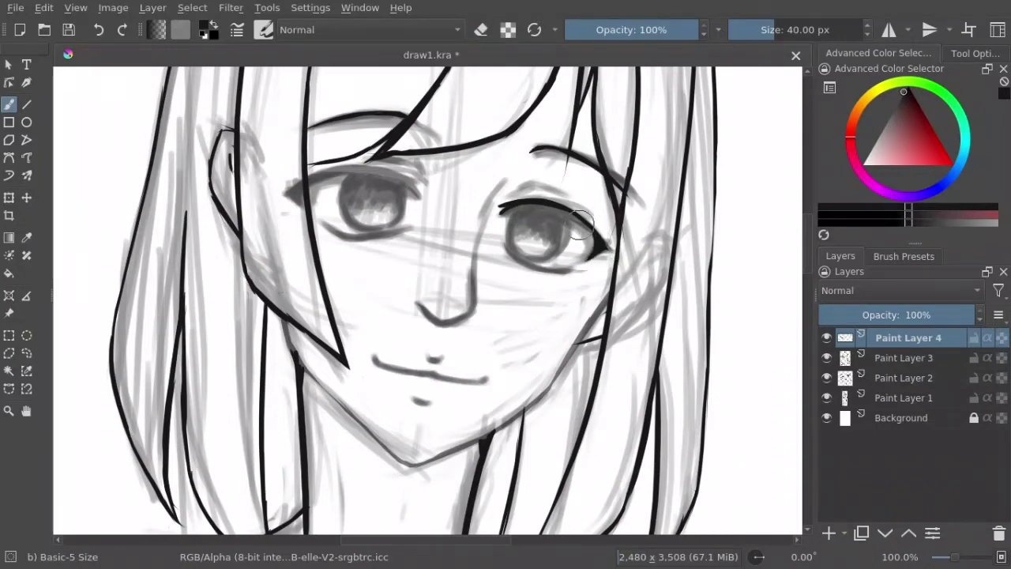
{"action": "key", "text": "e"}
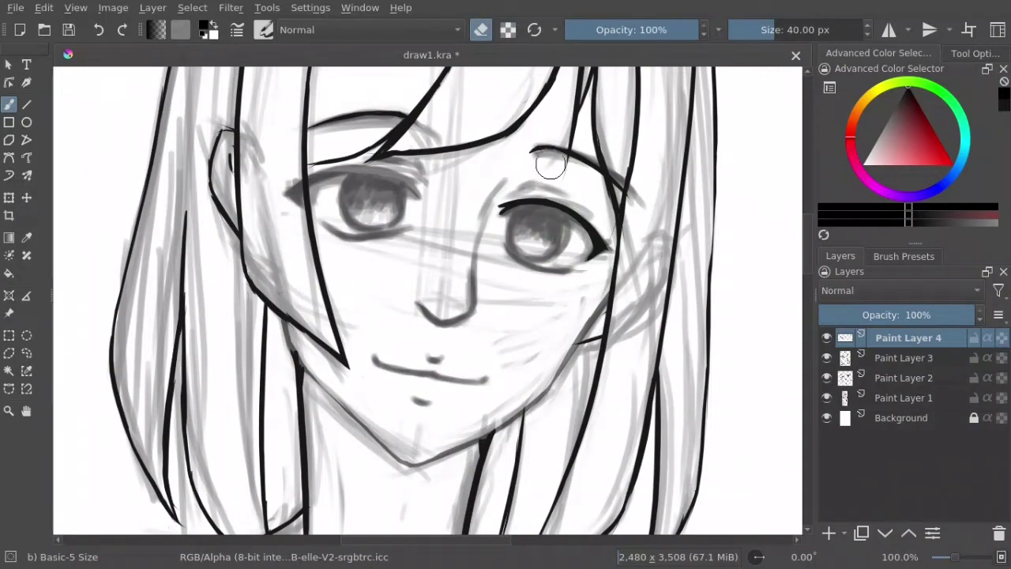
{"action": "key", "text": "e"}
{"action": "left_click_drag", "start_coordinate": [504, 237], "coordinate": [512, 258]}
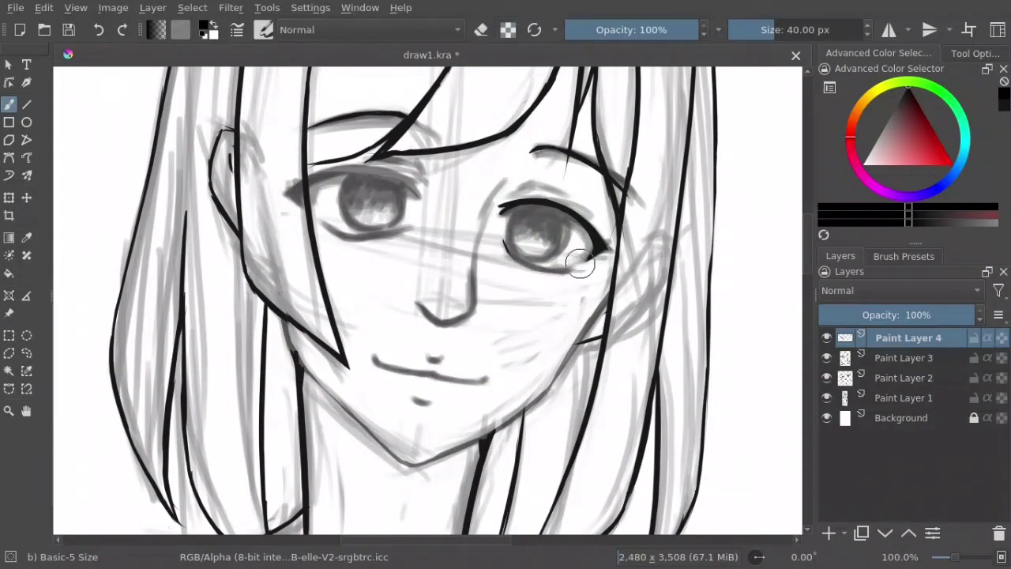
{"action": "key", "text": "m"}
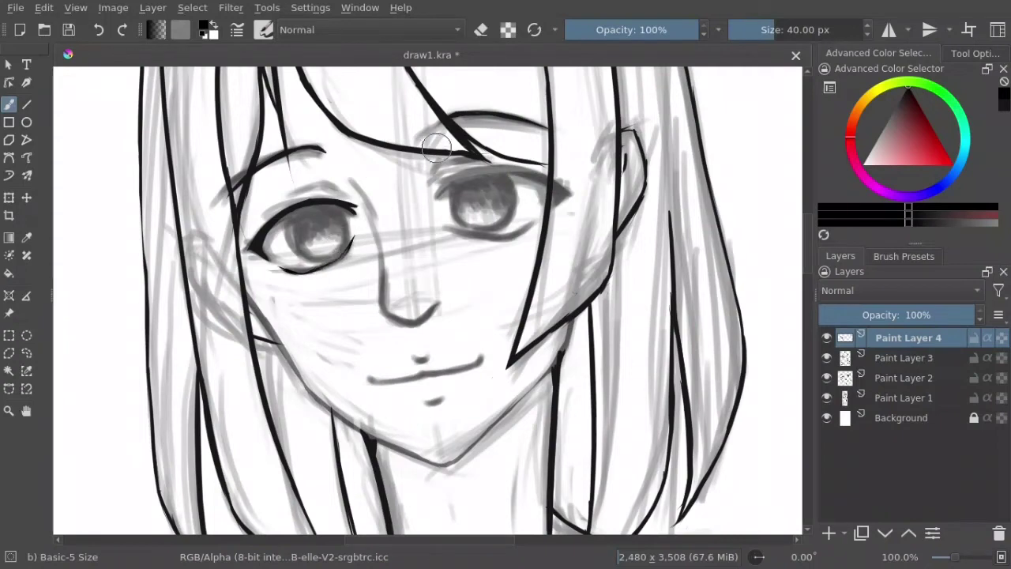
Step: Ink the first eye's lower lid line, retouching it with eraser toggles
{"action": "key", "text": "e"}
{"action": "left_click_drag", "start_coordinate": [354, 217], "coordinate": [289, 272]}
{"action": "key", "text": "e"}
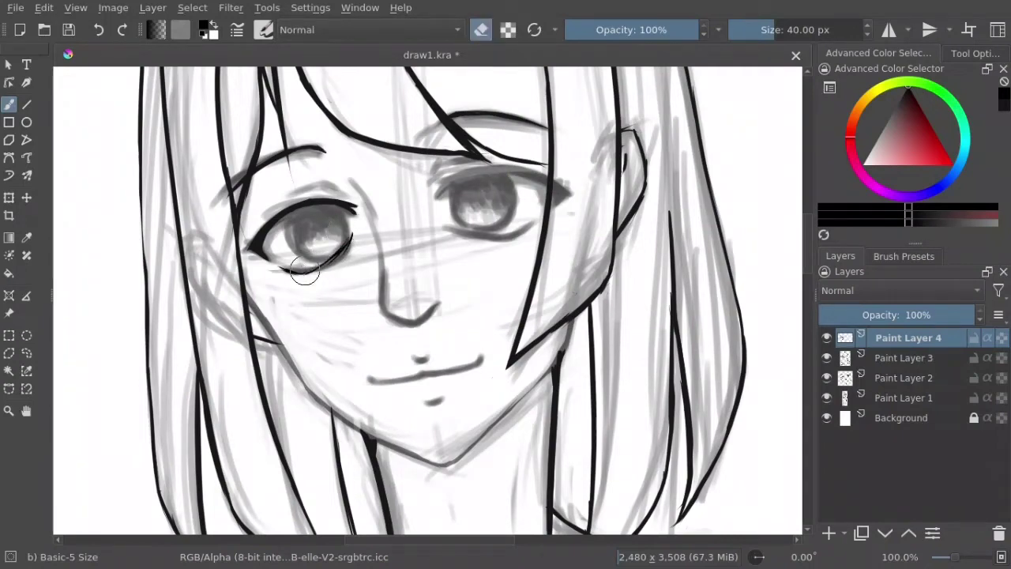
{"action": "key", "text": "e"}
{"action": "left_click_drag", "start_coordinate": [352, 241], "coordinate": [312, 271]}
{"action": "key", "text": "e"}
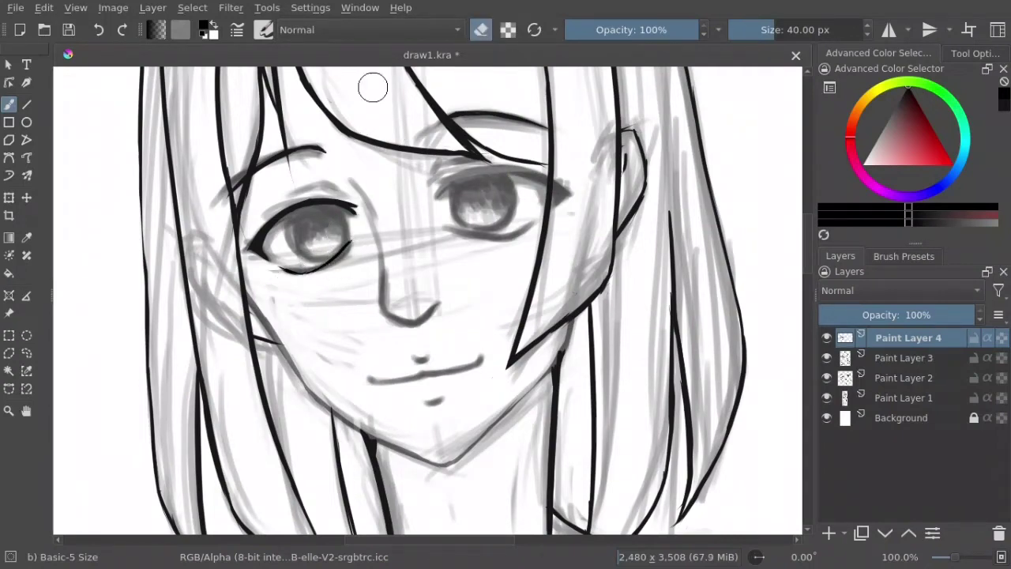
{"action": "key", "text": "e"}
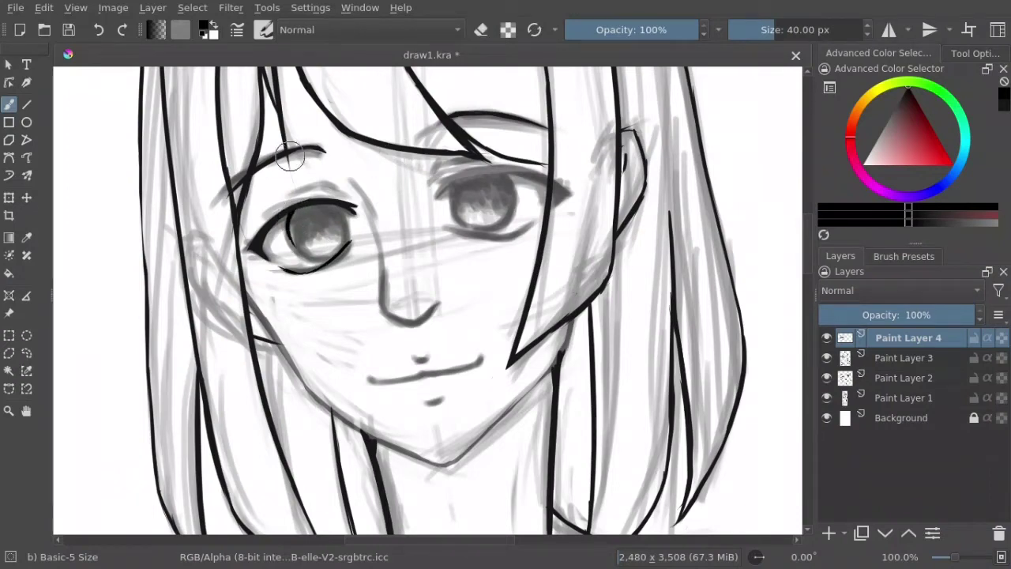
Step: Outline both iris edges and draw a long curved eyelid crease above the eye
{"action": "left_click_drag", "start_coordinate": [294, 207], "coordinate": [320, 265]}
{"action": "key", "text": "e"}
{"action": "key", "text": "e"}
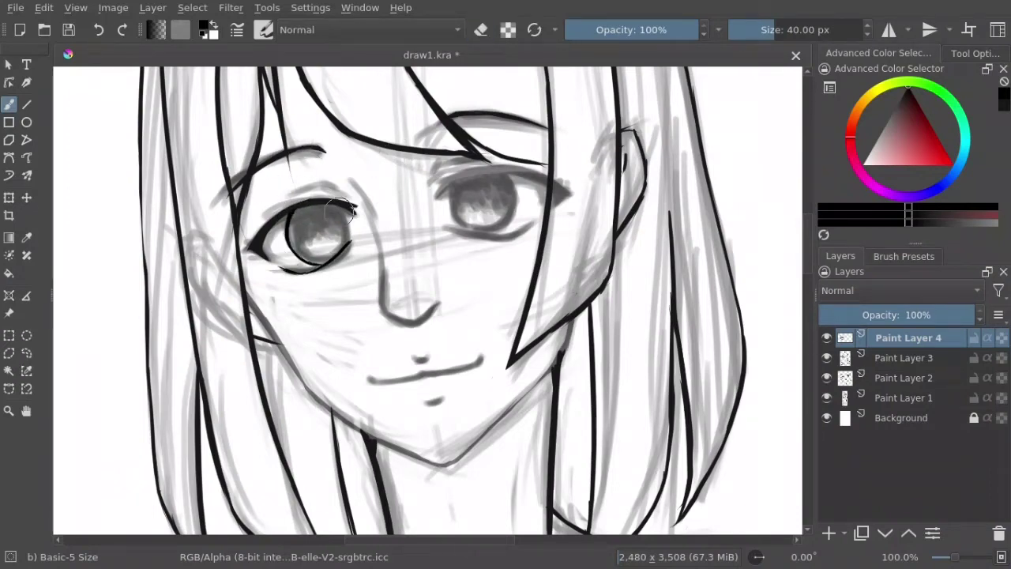
{"action": "key", "text": "e"}
{"action": "left_click_drag", "start_coordinate": [349, 209], "coordinate": [339, 246]}
{"action": "key", "text": "e"}
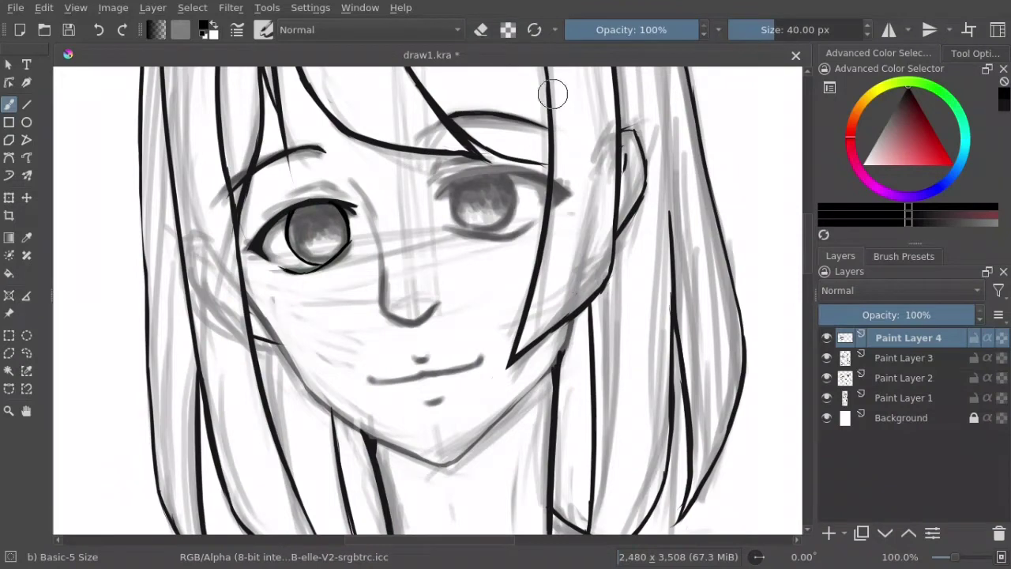
{"action": "left_click_drag", "start_coordinate": [291, 192], "coordinate": [340, 187]}
{"action": "key", "text": "ctrl+z"}
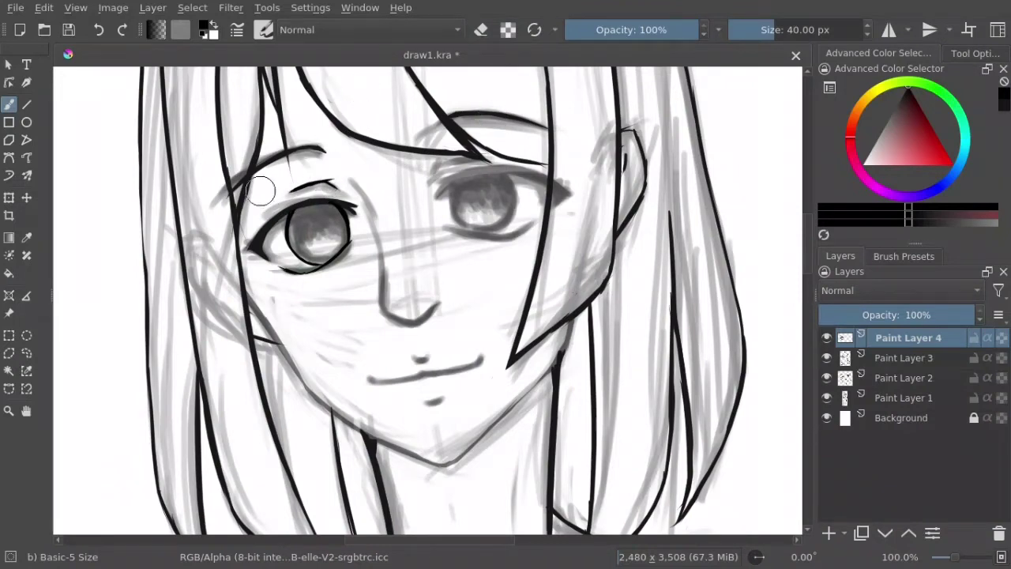
{"action": "mouse_move", "coordinate": [265, 212]}
{"action": "left_mouse_down"}
{"action": "mouse_move", "coordinate": [338, 187]}
{"action": "mouse_move", "coordinate": [371, 212]}
{"action": "left_mouse_up"}
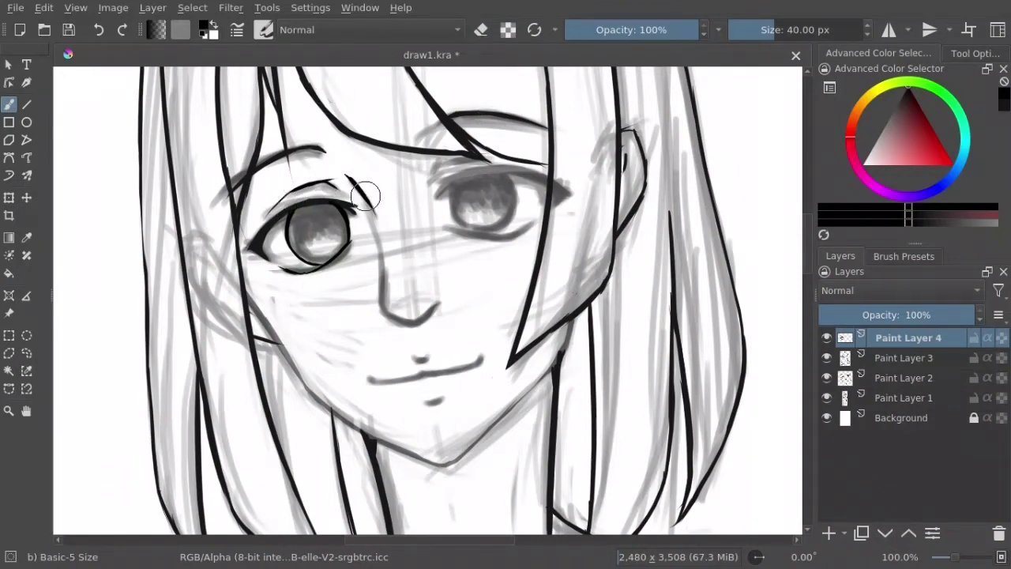
Step: Ink the nose line down to the tip and soften its upper part
{"action": "mouse_move", "coordinate": [379, 255]}
{"action": "left_mouse_down"}
{"action": "mouse_move", "coordinate": [395, 320]}
{"action": "mouse_move", "coordinate": [440, 304]}
{"action": "left_mouse_up"}
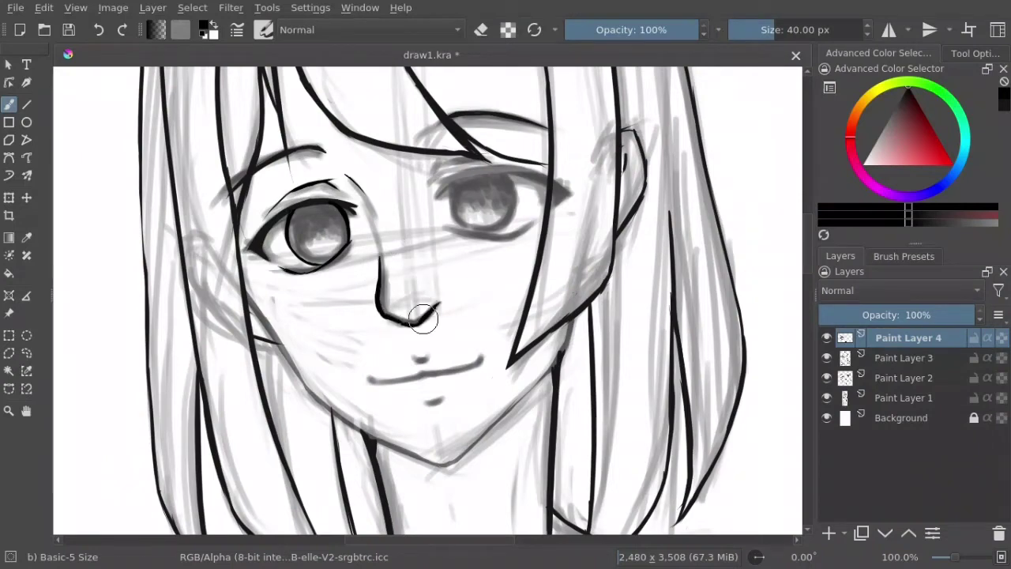
{"action": "key", "text": "e"}
{"action": "key", "text": "e"}
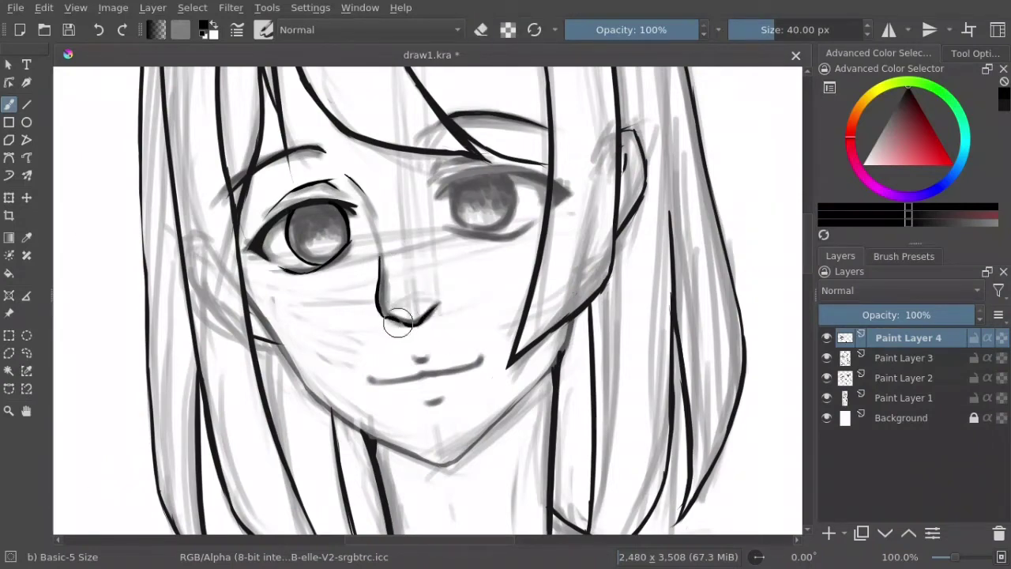
{"action": "key", "text": "e"}
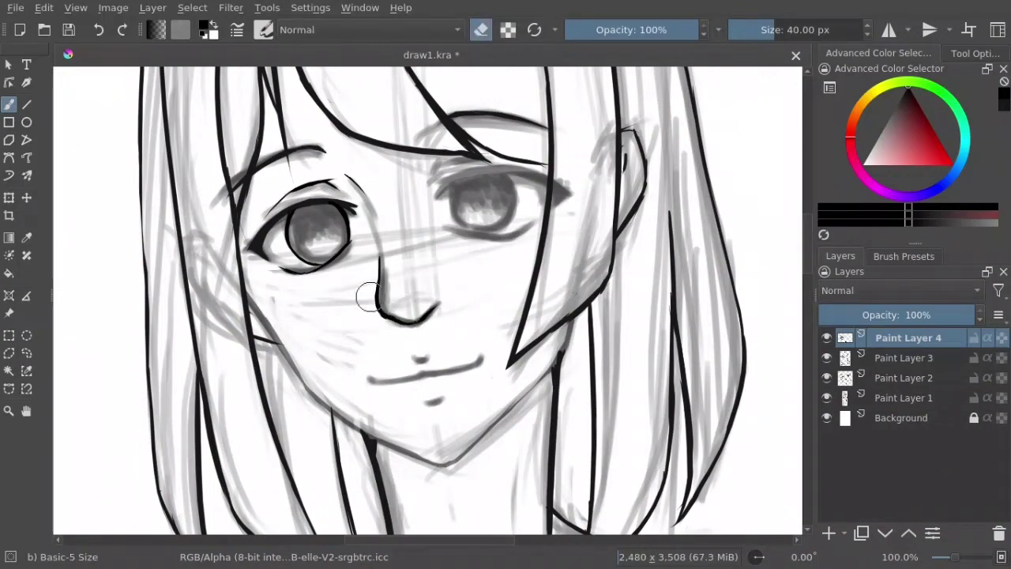
{"action": "key", "text": "e"}
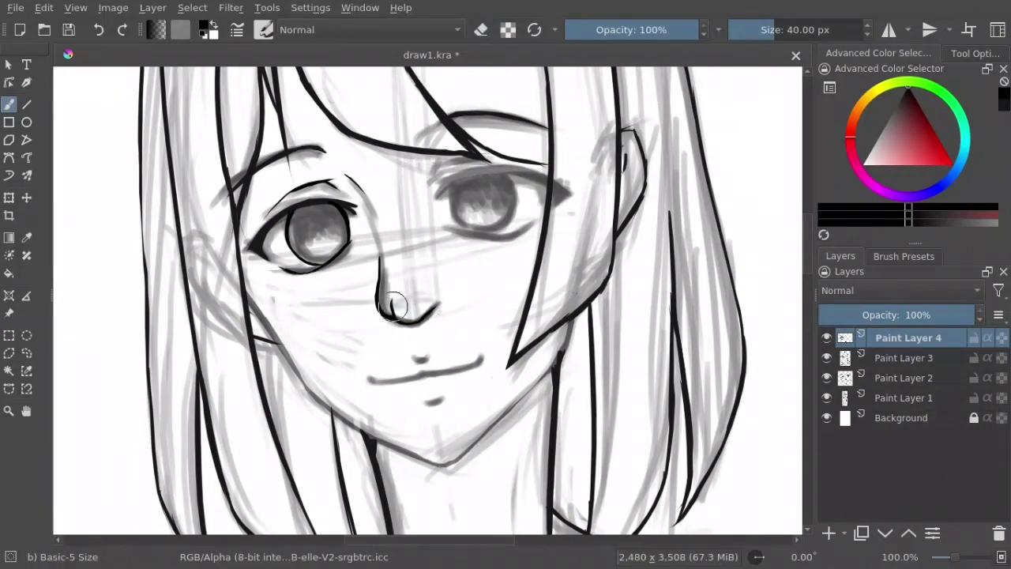
{"action": "key", "text": "e"}
{"action": "left_click_drag", "start_coordinate": [378, 251], "coordinate": [379, 291]}
{"action": "key", "text": "e"}
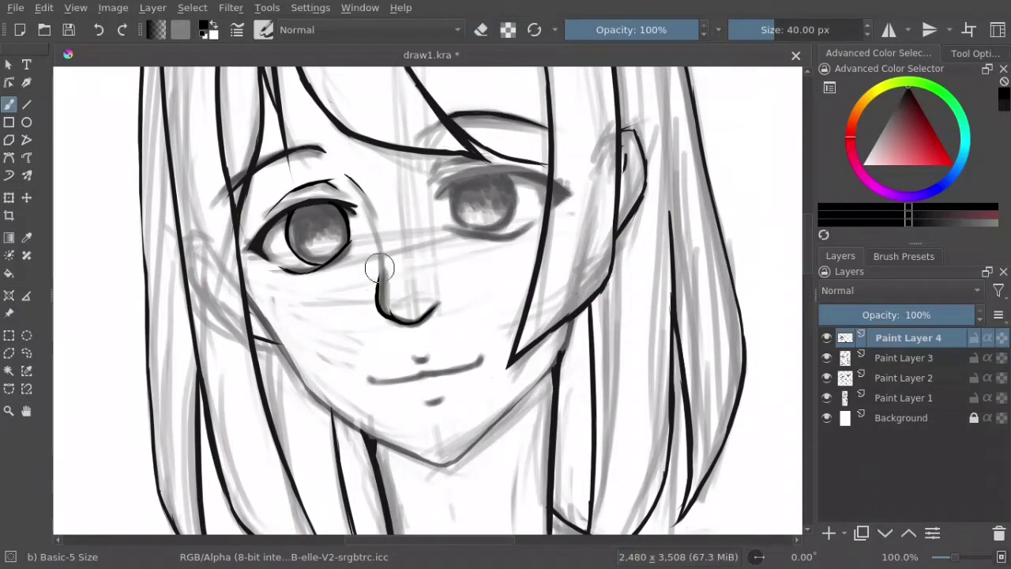
Step: Unmirror the canvas with M and rework the ink at the eye's tapered outer corner
{"action": "key", "text": "m"}
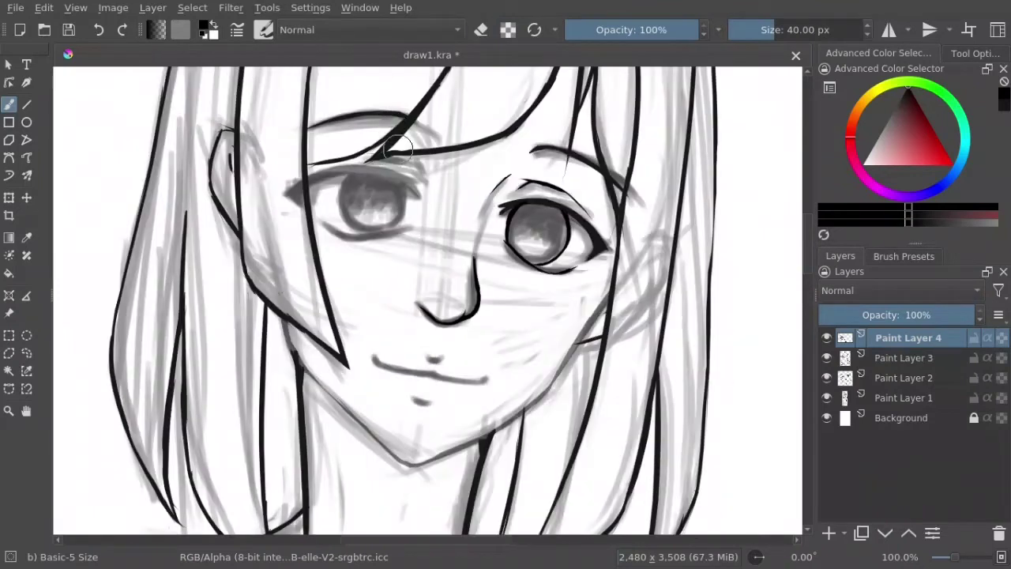
{"action": "left_click_drag", "start_coordinate": [594, 234], "coordinate": [610, 251]}
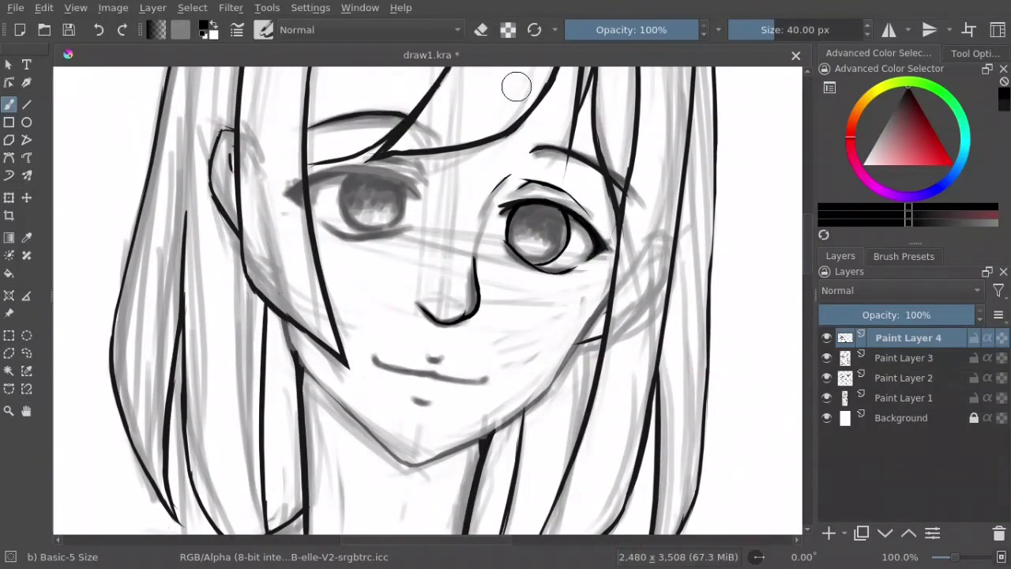
{"action": "left_click_drag", "start_coordinate": [571, 214], "coordinate": [610, 252]}
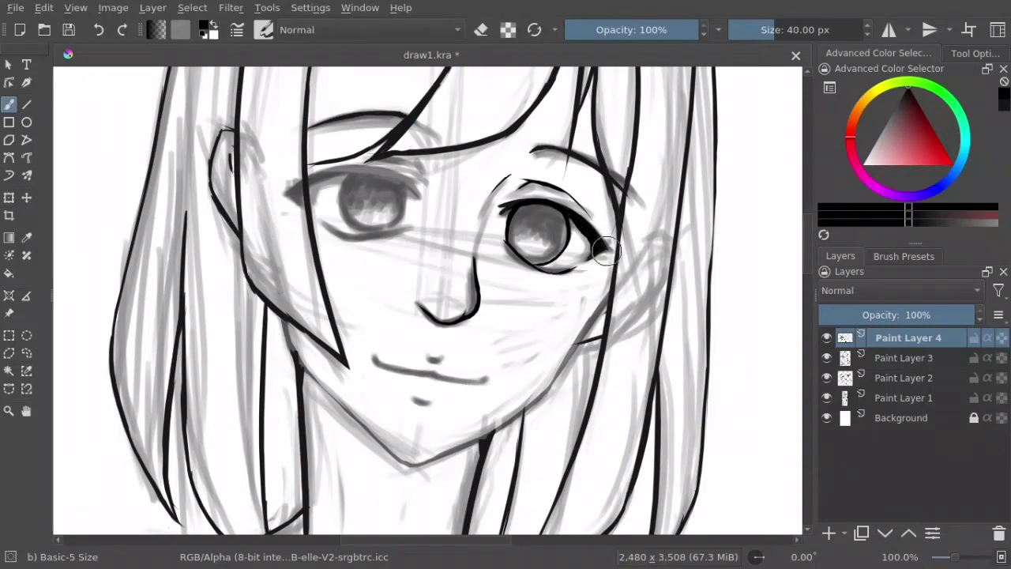
{"action": "key", "text": "e"}
{"action": "key", "text": "e"}
{"action": "left_click_drag", "start_coordinate": [562, 207], "coordinate": [578, 237]}
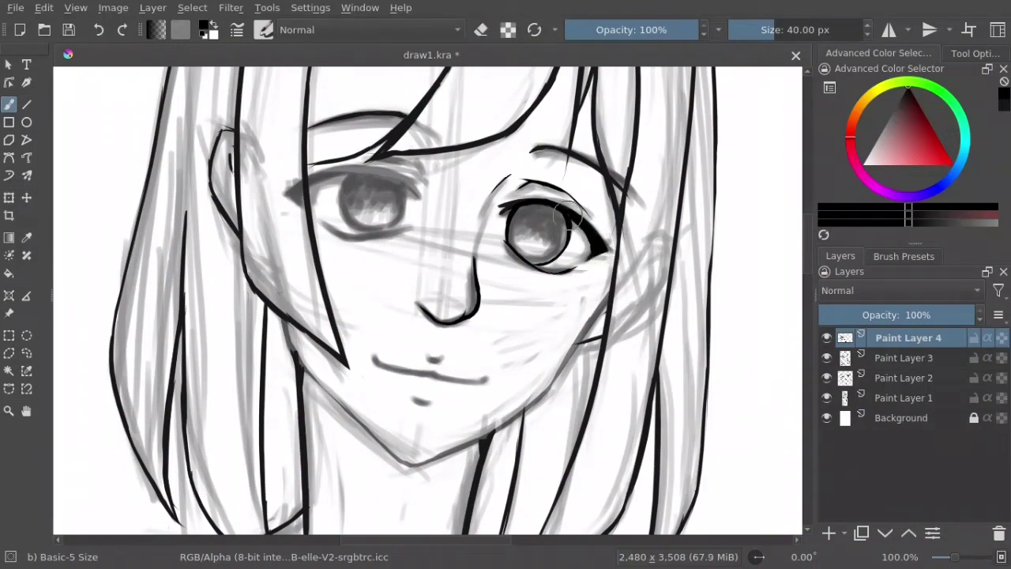
{"action": "key", "text": "e"}
{"action": "key", "text": "e"}
Step: Ink the other eye's upper lid, erasing stray ink and extending the stroke outward
{"action": "scroll", "coordinate": [401, 147], "scroll_direction": "up", "scroll_amount": 1}
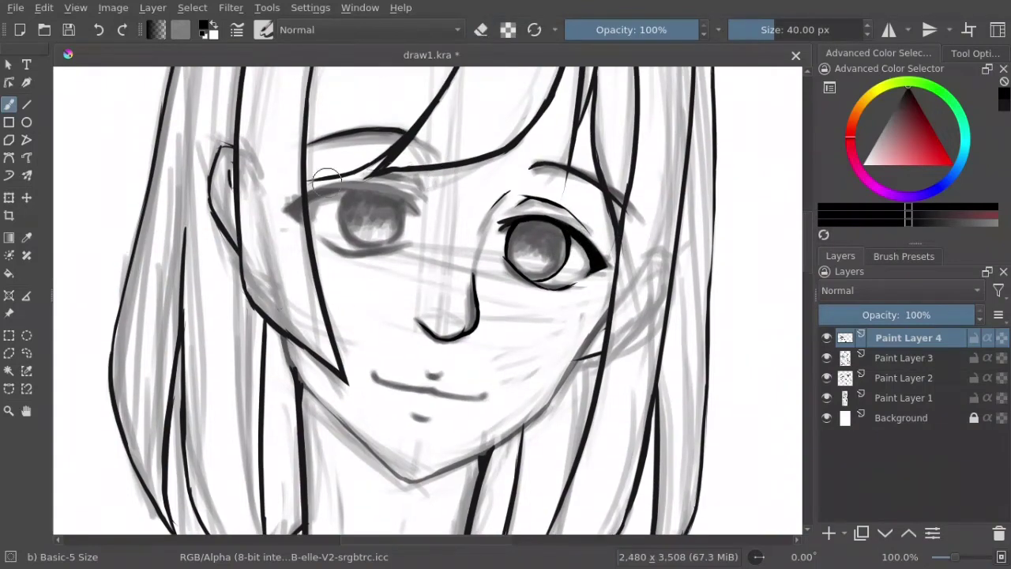
{"action": "mouse_move", "coordinate": [291, 201]}
{"action": "left_mouse_down"}
{"action": "mouse_move", "coordinate": [347, 180]}
{"action": "mouse_move", "coordinate": [423, 190]}
{"action": "left_mouse_up"}
{"action": "mouse_move", "coordinate": [348, 182]}
{"action": "left_mouse_down"}
{"action": "mouse_move", "coordinate": [426, 201]}
{"action": "mouse_move", "coordinate": [380, 168]}
{"action": "left_mouse_up"}
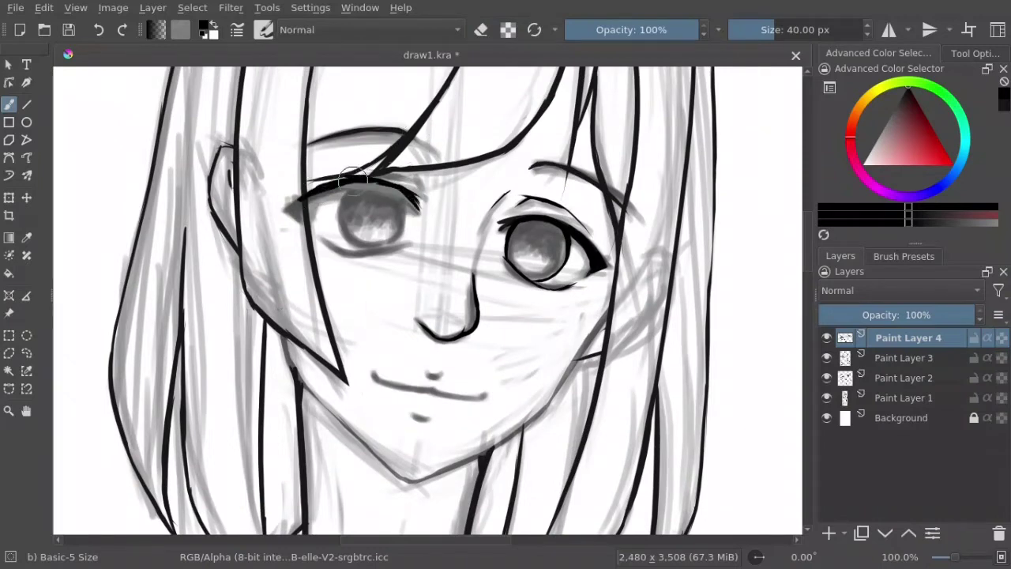
{"action": "key", "text": "e"}
{"action": "mouse_move", "coordinate": [316, 194]}
{"action": "left_mouse_down"}
{"action": "mouse_move", "coordinate": [407, 170]}
{"action": "mouse_move", "coordinate": [411, 197]}
{"action": "left_mouse_up"}
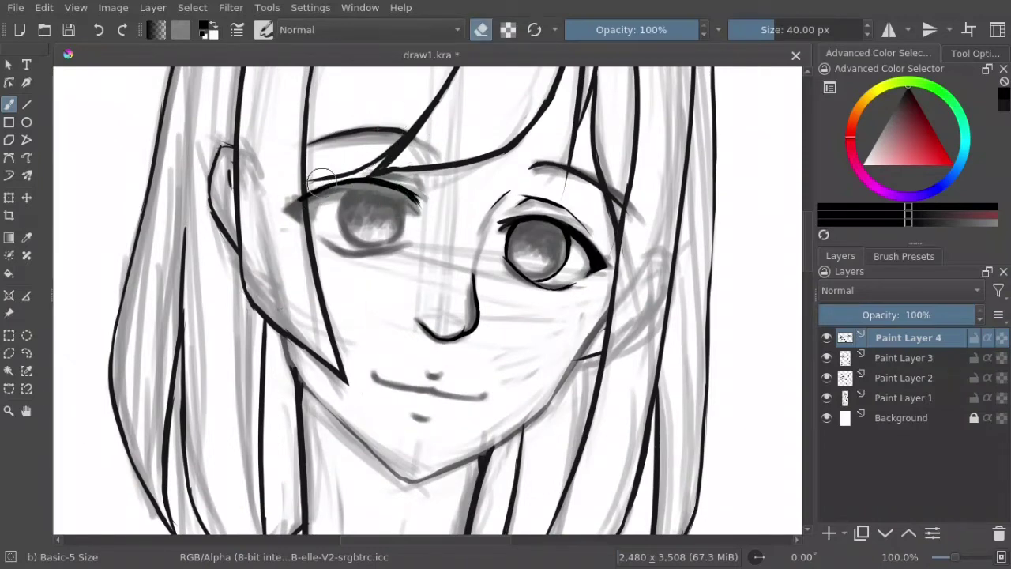
{"action": "key", "text": "e"}
{"action": "left_click_drag", "start_coordinate": [347, 183], "coordinate": [283, 210]}
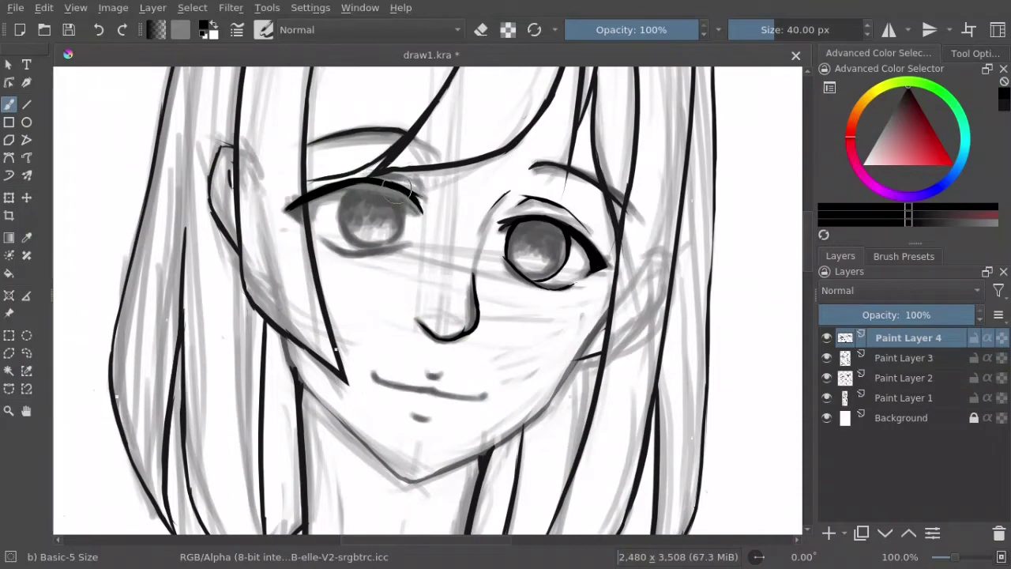
{"action": "mouse_move", "coordinate": [387, 183]}
{"action": "left_mouse_down"}
{"action": "mouse_move", "coordinate": [427, 199]}
{"action": "mouse_move", "coordinate": [415, 198]}
{"action": "left_mouse_up"}
Step: Darken the upper lid near the brow, touch up its corner, and add the lower lid stroke
{"action": "key", "text": "e"}
{"action": "key", "text": "e"}
{"action": "left_click_drag", "start_coordinate": [355, 174], "coordinate": [423, 170]}
{"action": "key", "text": "e"}
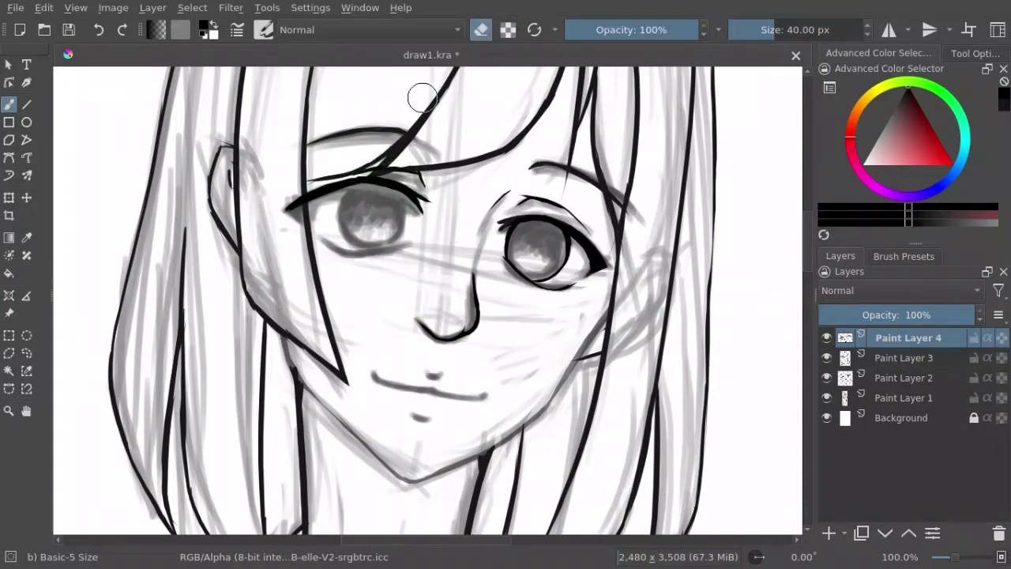
{"action": "key", "text": "e"}
{"action": "left_click_drag", "start_coordinate": [288, 207], "coordinate": [372, 253]}
{"action": "key", "text": "e"}
{"action": "key", "text": "e"}
{"action": "key", "text": "e"}
{"action": "key", "text": "e"}
{"action": "mouse_move", "coordinate": [419, 214]}
{"action": "left_mouse_down"}
{"action": "mouse_move", "coordinate": [379, 249]}
{"action": "mouse_move", "coordinate": [389, 250]}
{"action": "mouse_move", "coordinate": [348, 261]}
{"action": "mouse_move", "coordinate": [395, 245]}
{"action": "mouse_move", "coordinate": [324, 245]}
{"action": "left_mouse_up"}
{"action": "key", "text": "e"}
{"action": "key", "text": "e"}
{"action": "key", "text": "e"}
Step: Mirror the view, darken the right eye's lower lid, and outline the eye's inner side
{"action": "key", "text": "m"}
{"action": "key", "text": "e"}
{"action": "left_click_drag", "start_coordinate": [548, 223], "coordinate": [509, 257]}
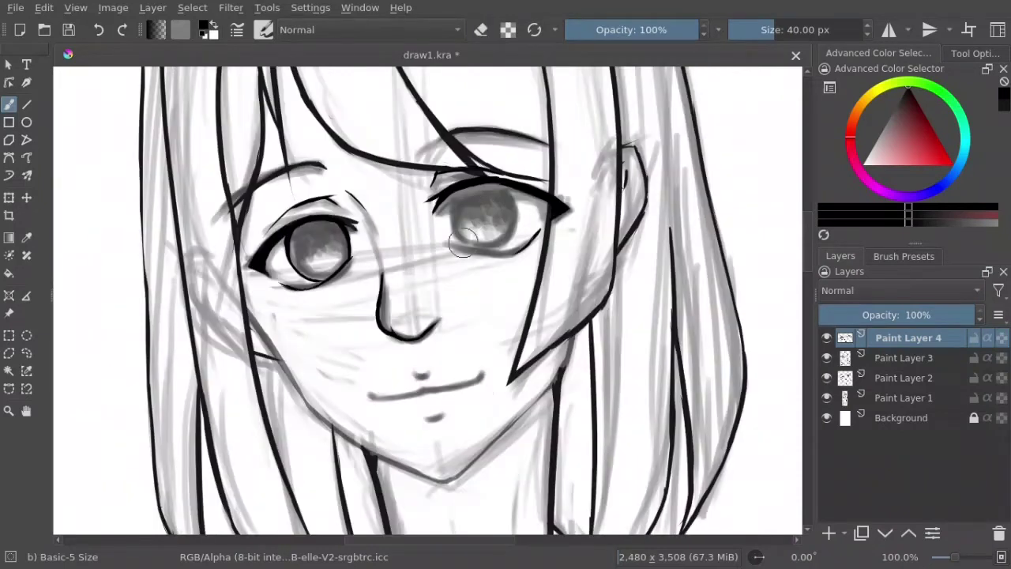
{"action": "mouse_move", "coordinate": [443, 244]}
{"action": "left_mouse_down"}
{"action": "mouse_move", "coordinate": [529, 226]}
{"action": "mouse_move", "coordinate": [474, 256]}
{"action": "mouse_move", "coordinate": [459, 250]}
{"action": "left_mouse_up"}
{"action": "key", "text": "e"}
Step: Redraw the line around the right iris and erase the stray strokes around it
{"action": "key", "text": "e"}
{"action": "key", "text": "e"}
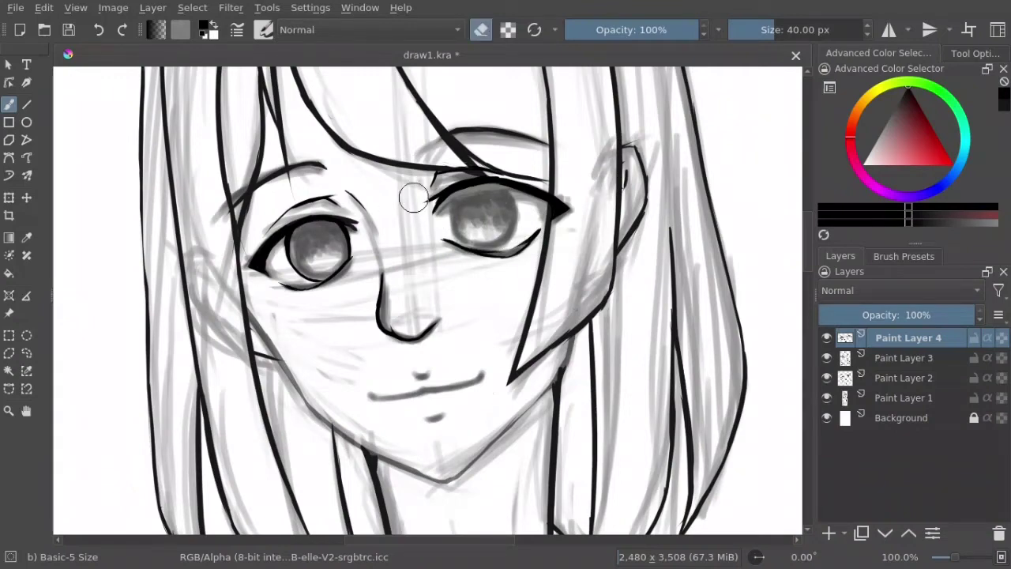
{"action": "left_click", "coordinate": [481, 29]}
{"action": "left_click_drag", "start_coordinate": [438, 191], "coordinate": [452, 237]}
{"action": "key", "text": "e"}
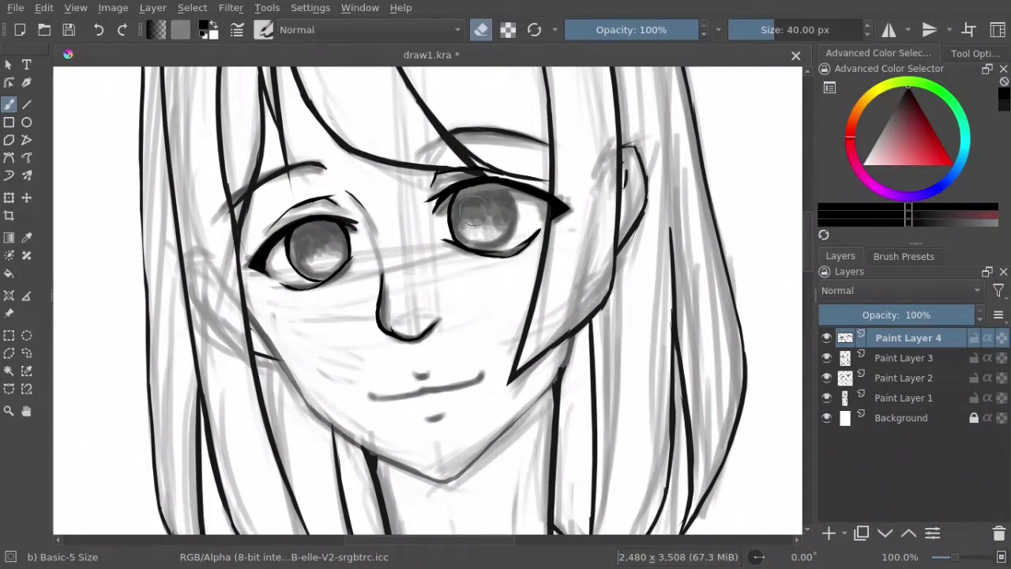
{"action": "key", "text": "e"}
{"action": "mouse_move", "coordinate": [515, 182]}
{"action": "left_mouse_down"}
{"action": "mouse_move", "coordinate": [510, 246]}
{"action": "mouse_move", "coordinate": [466, 251]}
{"action": "left_mouse_up"}
{"action": "mouse_move", "coordinate": [515, 207]}
{"action": "left_mouse_down"}
{"action": "mouse_move", "coordinate": [506, 238]}
{"action": "mouse_move", "coordinate": [484, 242]}
{"action": "left_mouse_up"}
{"action": "key", "text": "e"}
{"action": "key", "text": "e"}
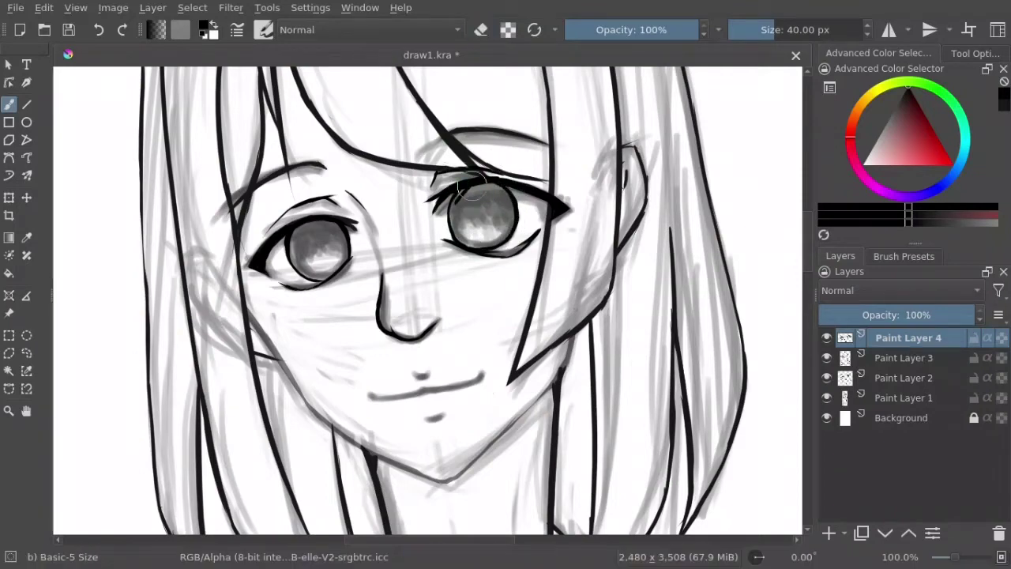
{"action": "key", "text": "e"}
{"action": "left_click_drag", "start_coordinate": [446, 191], "coordinate": [461, 228]}
{"action": "key", "text": "e"}
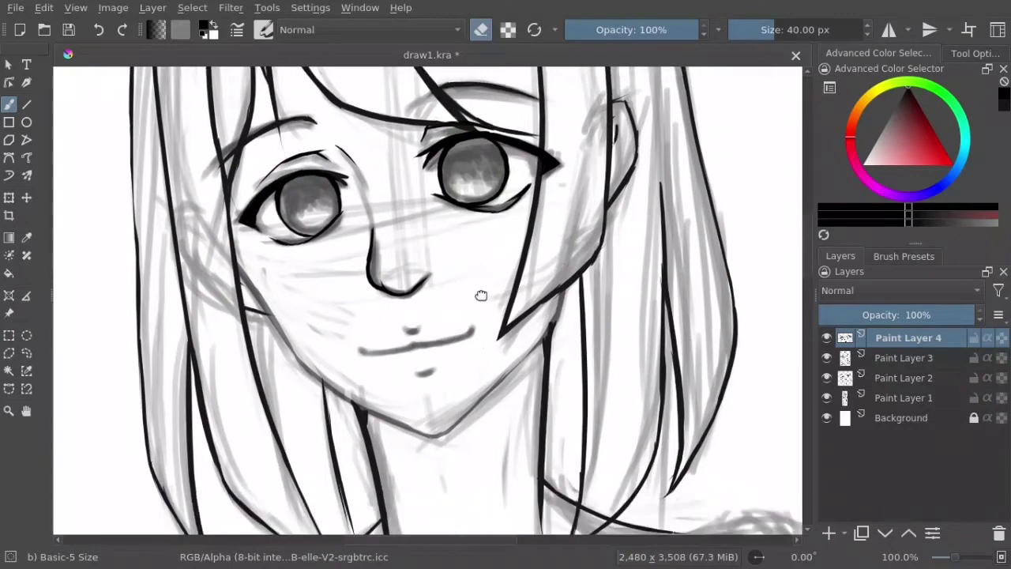
{"action": "left_click_drag", "start_coordinate": [481, 294], "coordinate": [471, 202]}
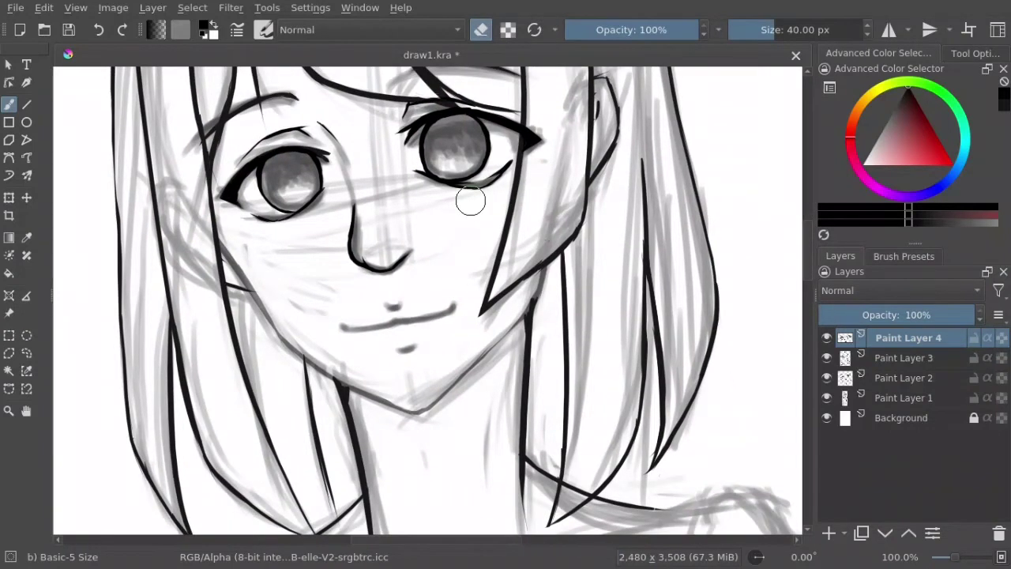
Step: Recentre on the face and re-stroke both halves of the mouth line darker
{"action": "key", "text": "e"}
{"action": "left_click_drag", "start_coordinate": [431, 277], "coordinate": [510, 261]}
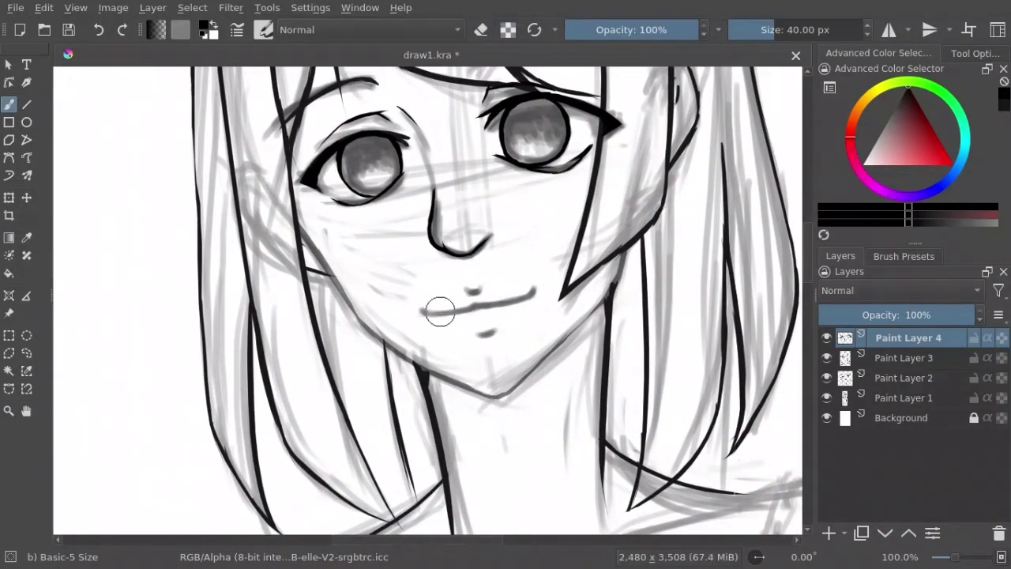
{"action": "left_click_drag", "start_coordinate": [473, 305], "coordinate": [525, 292]}
{"action": "key", "text": "e"}
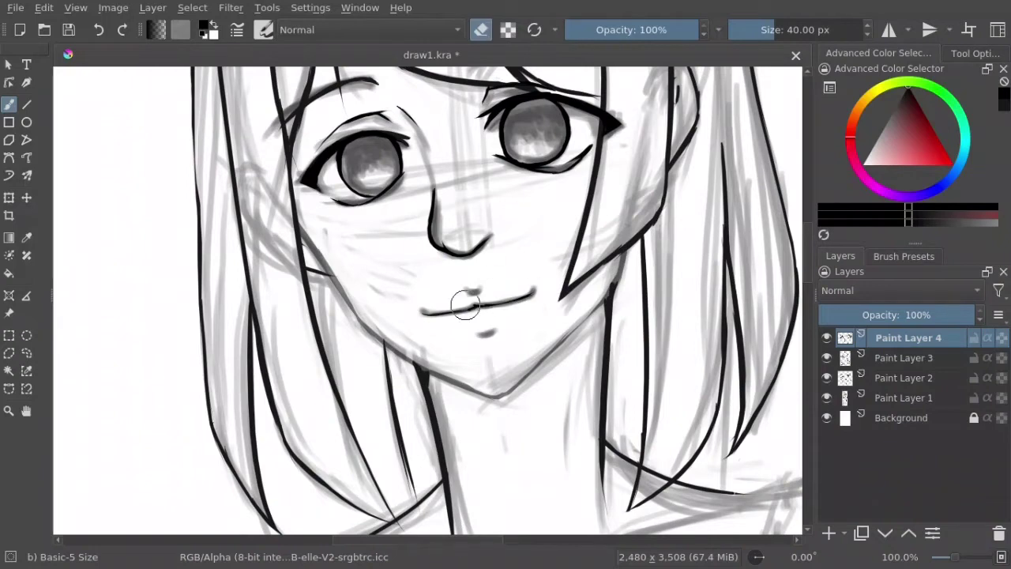
{"action": "key", "text": "e"}
Step: Erase part of the small chin mark below the mouth, leaving Paint Layer 2 active
{"action": "key", "text": "e"}
{"action": "mouse_move", "coordinate": [463, 309]}
{"action": "left_mouse_down"}
{"action": "mouse_move", "coordinate": [485, 310]}
{"action": "mouse_move", "coordinate": [422, 312]}
{"action": "left_mouse_up"}
{"action": "key", "text": "e"}
{"action": "key", "text": "e"}
{"action": "key", "text": "e"}
{"action": "key", "text": "e"}
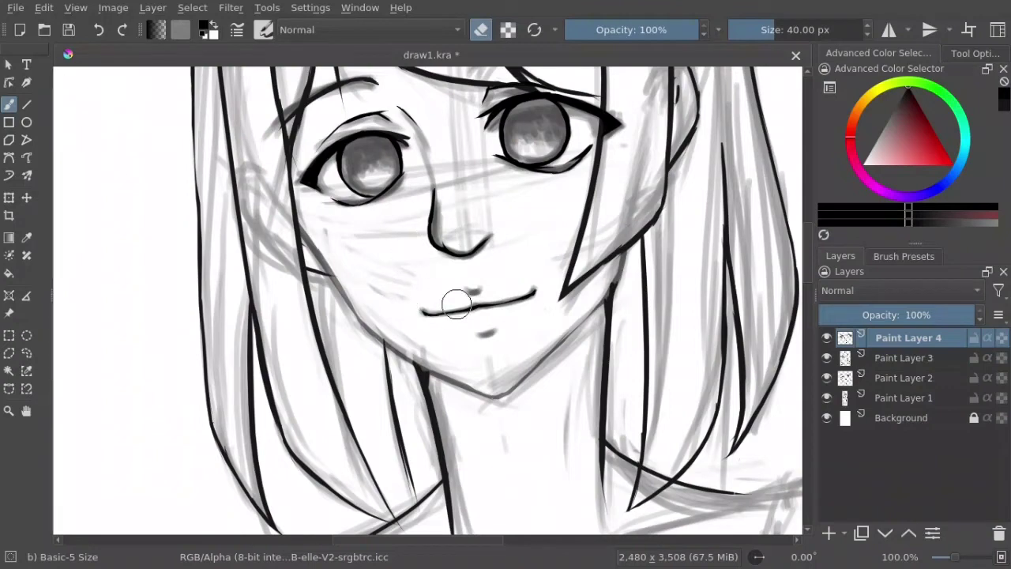
{"action": "key", "text": "e"}
{"action": "key", "text": "e"}
{"action": "key", "text": "e"}
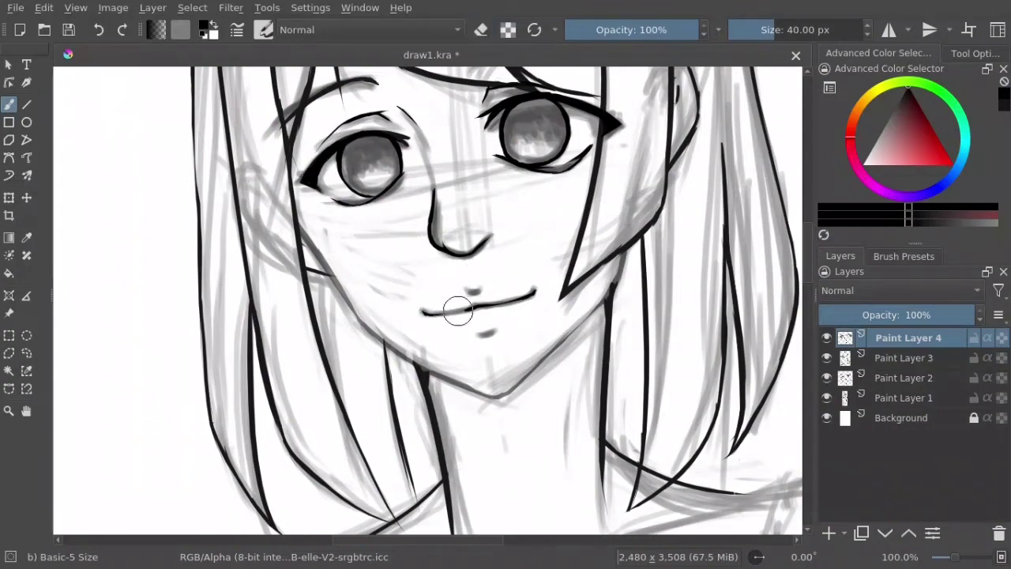
{"action": "key", "text": "e"}
{"action": "key", "text": "e"}
{"action": "key", "text": "e"}
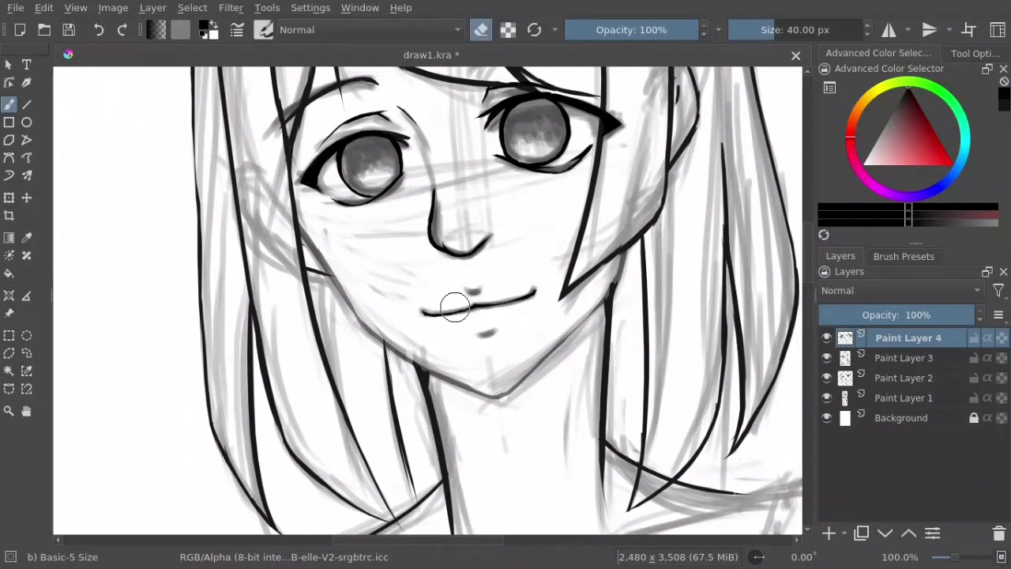
{"action": "key", "text": "e"}
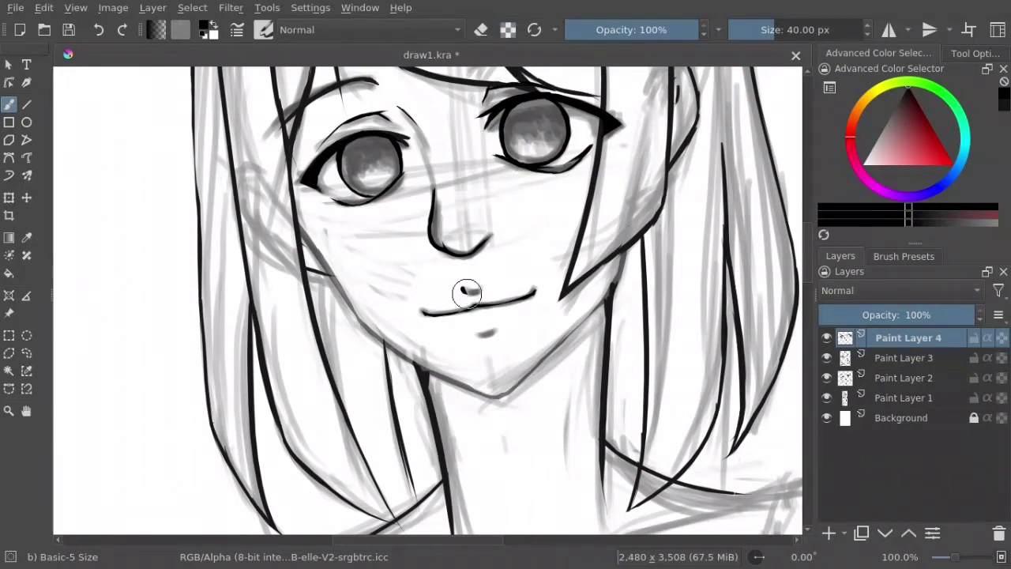
{"action": "key", "text": "e"}
{"action": "key", "text": "e"}
{"action": "key", "text": "e"}
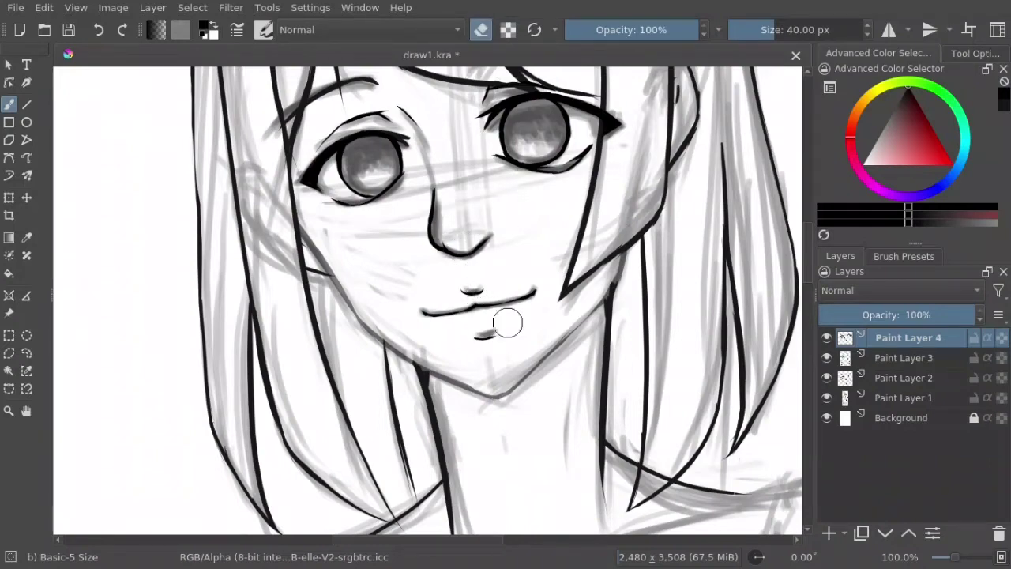
{"action": "key", "text": "e"}
{"action": "key", "text": "e"}
{"action": "key", "text": "e"}
{"action": "key", "text": "e"}
{"action": "left_click_drag", "start_coordinate": [486, 330], "coordinate": [481, 338]}
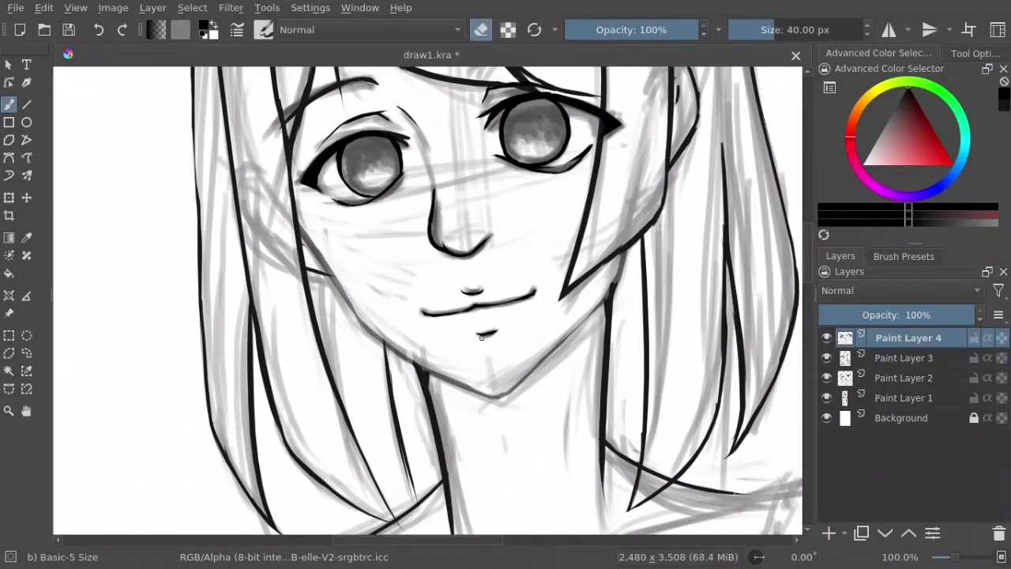
{"action": "key", "text": "Page_Down"}
{"action": "key", "text": "Page_Down"}
Step: Try the large round eraser, return to the 40 px brush, and select Paint Layer 3
{"action": "key", "text": "/"}
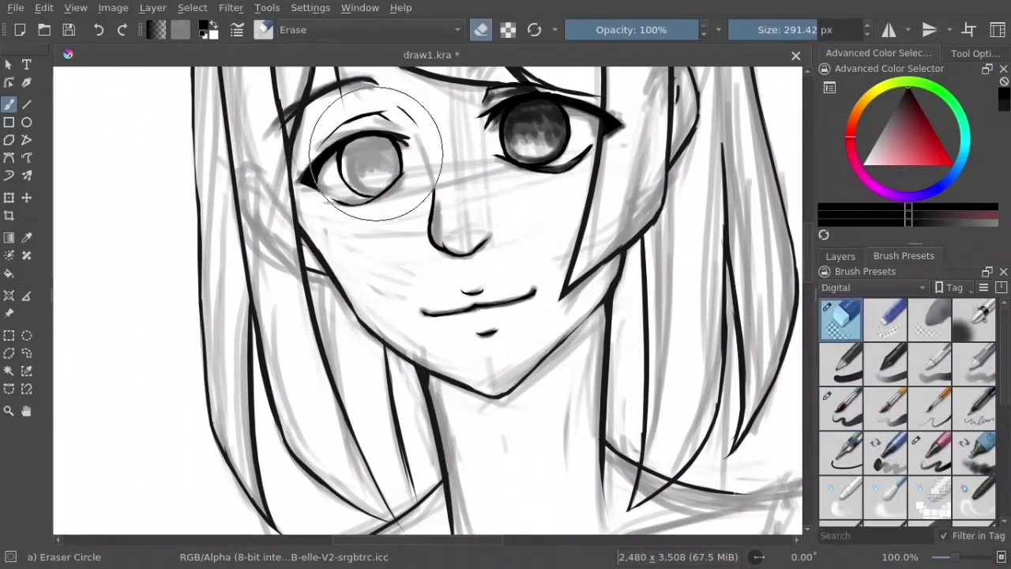
{"action": "scroll", "coordinate": [486, 229], "scroll_direction": "up", "scroll_amount": 2}
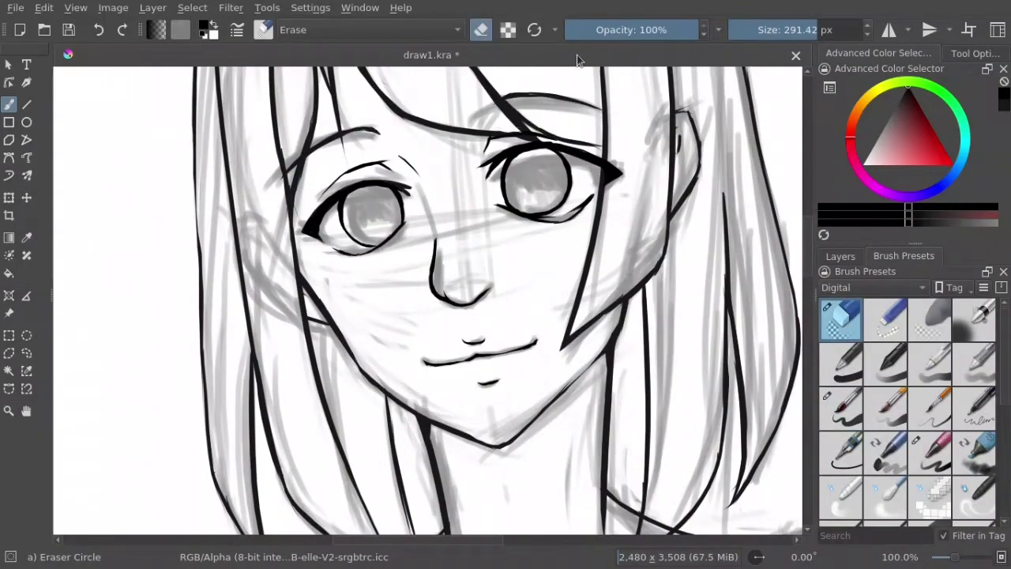
{"action": "left_click", "coordinate": [840, 256]}
{"action": "key", "text": "/"}
{"action": "key", "text": "Page_Up"}
{"action": "key", "text": "Page_Down"}
{"action": "key", "text": "Page_Up"}
Step: Pick black and erase and reshape the ear outline on Paint Layer 3, then return to Paint Layer 4
{"action": "left_click_drag", "start_coordinate": [665, 408], "coordinate": [706, 287]}
{"action": "left_click", "coordinate": [708, 276], "text": "ctrl"}
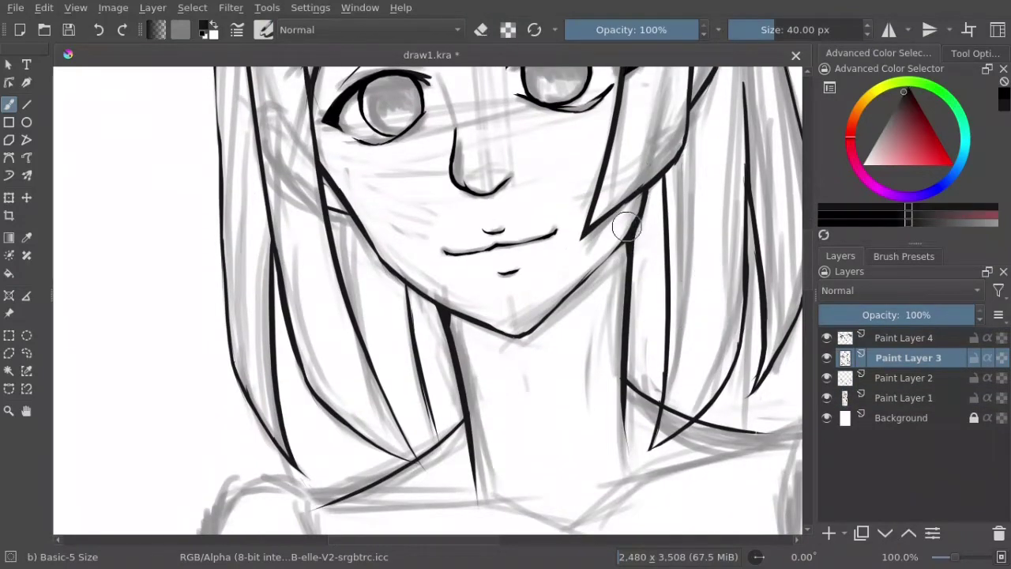
{"action": "scroll", "coordinate": [561, 169], "scroll_direction": "up", "scroll_amount": 3}
{"action": "key", "text": "e"}
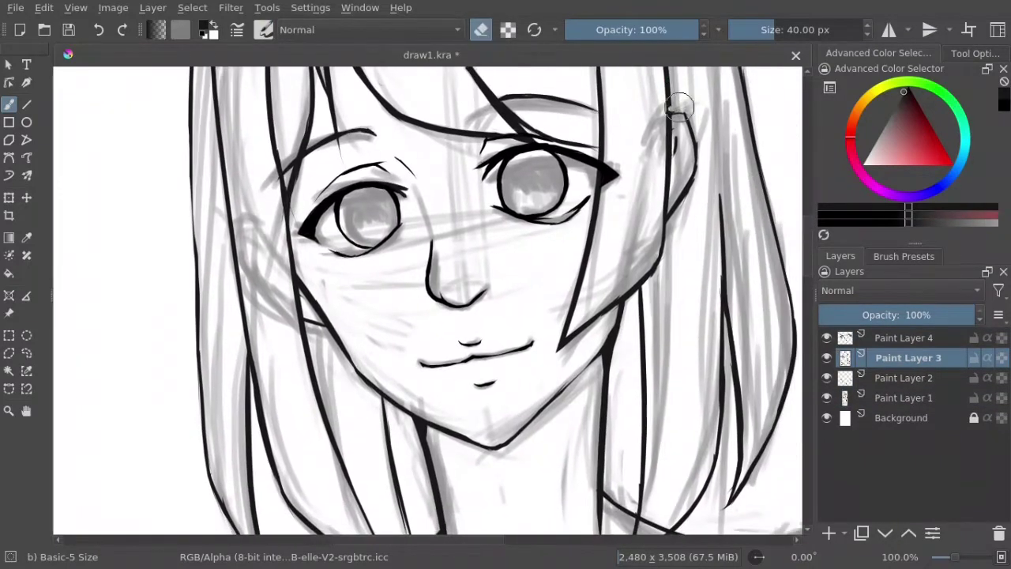
{"action": "left_click_drag", "start_coordinate": [678, 110], "coordinate": [696, 154]}
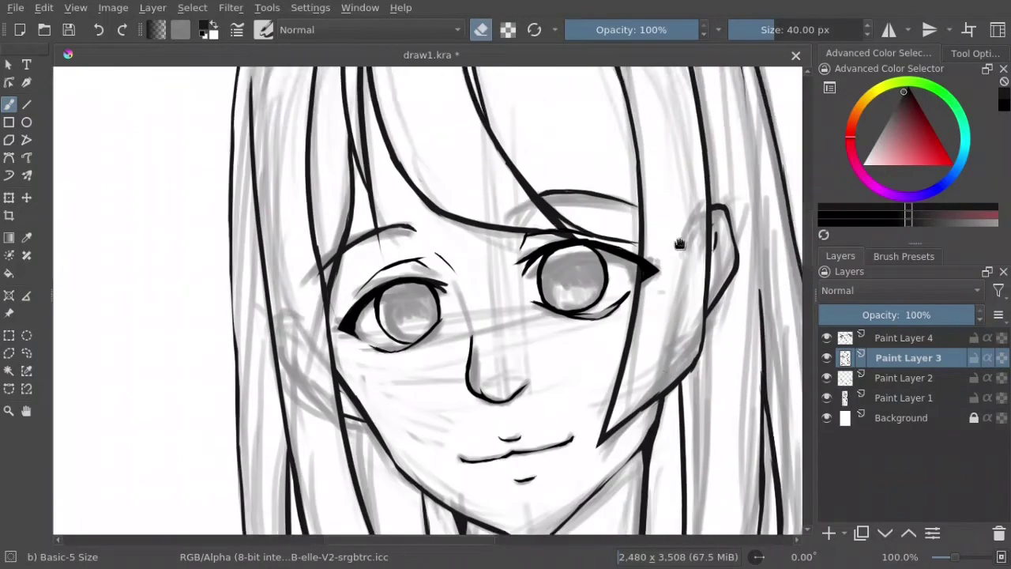
{"action": "mouse_move", "coordinate": [684, 222]}
{"action": "left_mouse_down"}
{"action": "mouse_move", "coordinate": [672, 267]}
{"action": "mouse_move", "coordinate": [695, 378]}
{"action": "left_mouse_up"}
{"action": "left_click", "coordinate": [826, 340]}
Step: Zoom out, select the faint body sketch on Paint Layer 1, and draw a new left-arm line
{"action": "scroll", "coordinate": [539, 200], "scroll_direction": "down", "scroll_amount": 2}
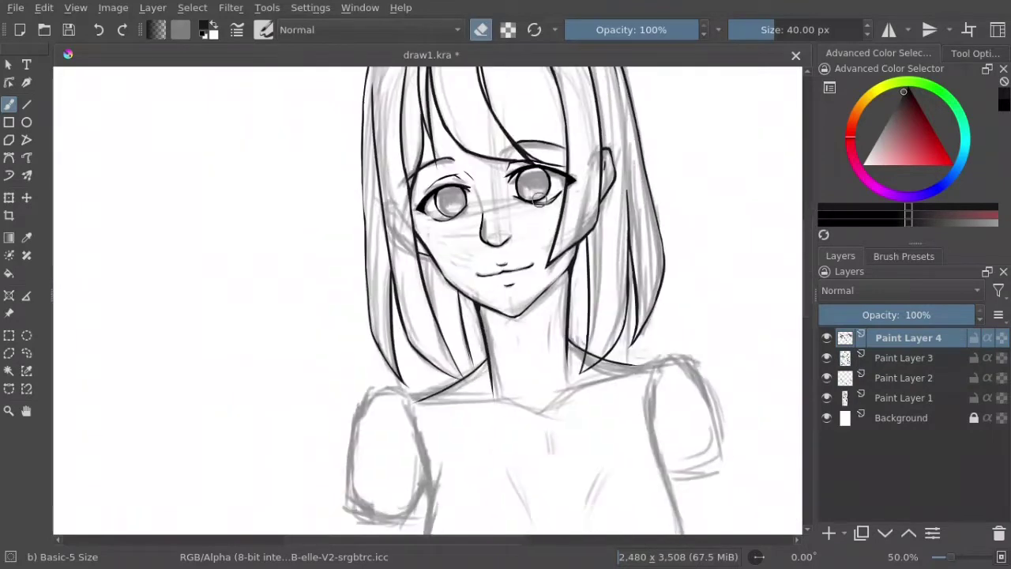
{"action": "scroll", "coordinate": [638, 371], "scroll_direction": "down", "scroll_amount": 3}
{"action": "left_click", "coordinate": [908, 398]}
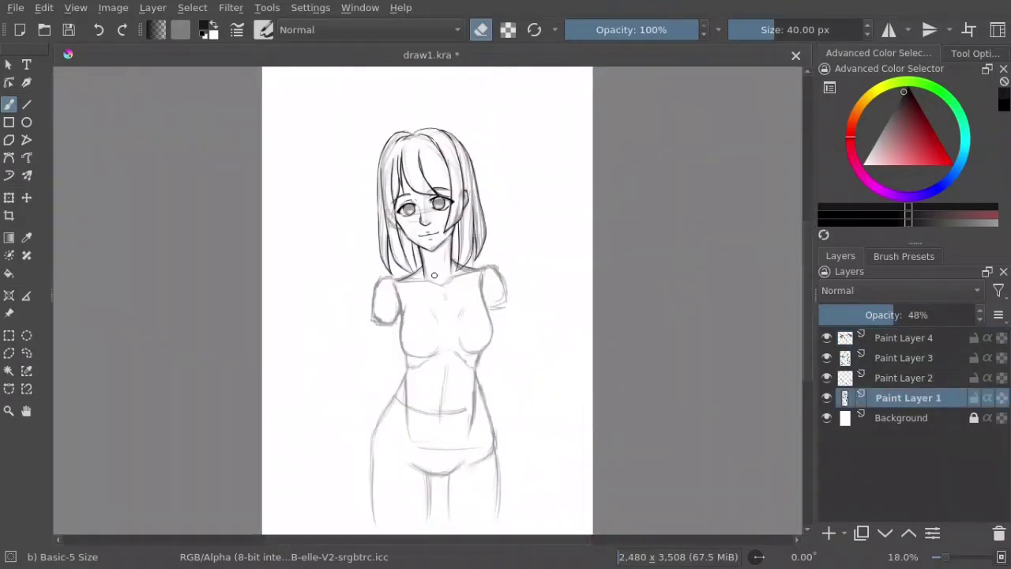
{"action": "key", "text": "e"}
{"action": "left_click_drag", "start_coordinate": [388, 372], "coordinate": [369, 333]}
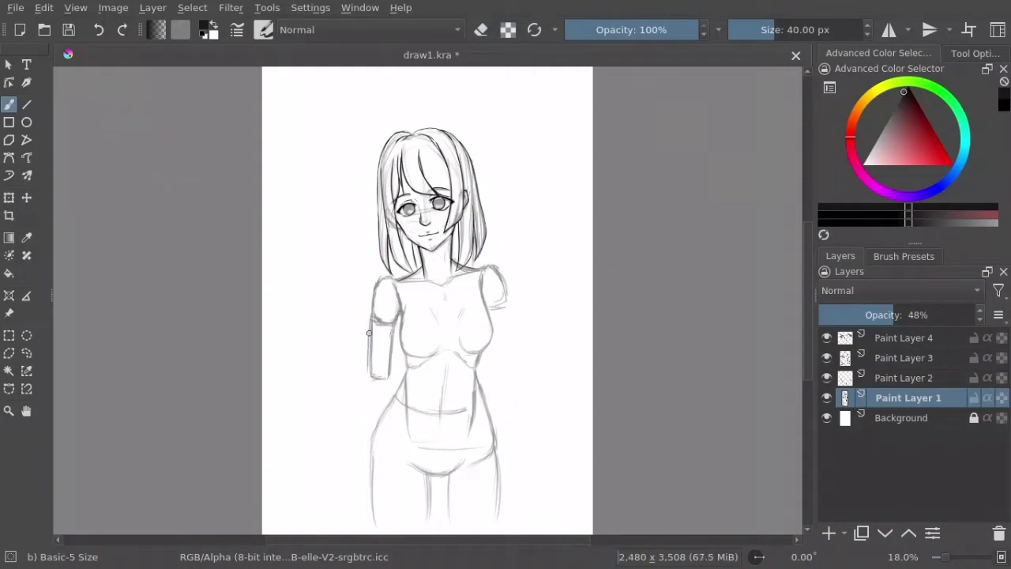
{"action": "key", "text": "e"}
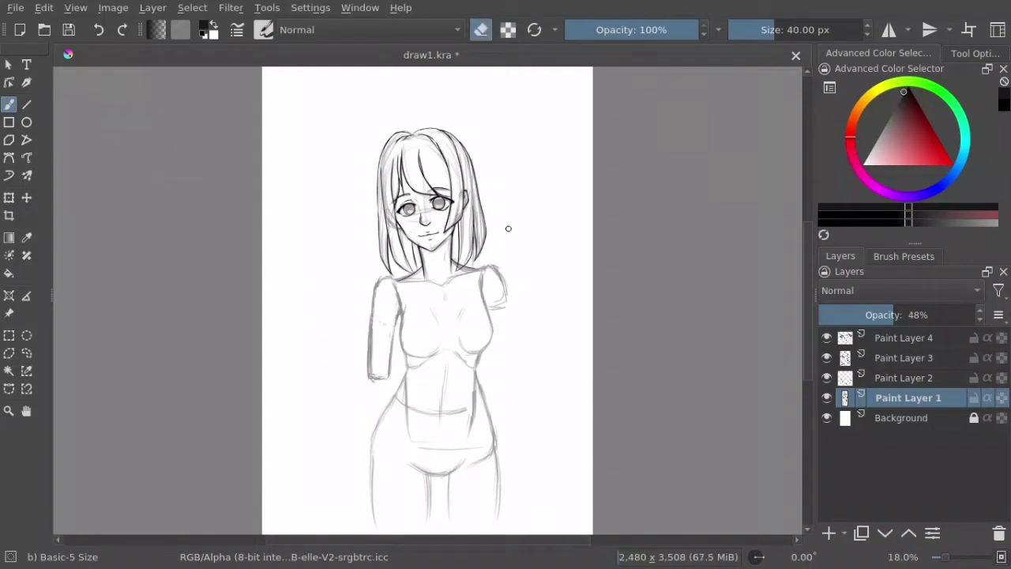
{"action": "key", "text": "e"}
{"action": "key", "text": "m"}
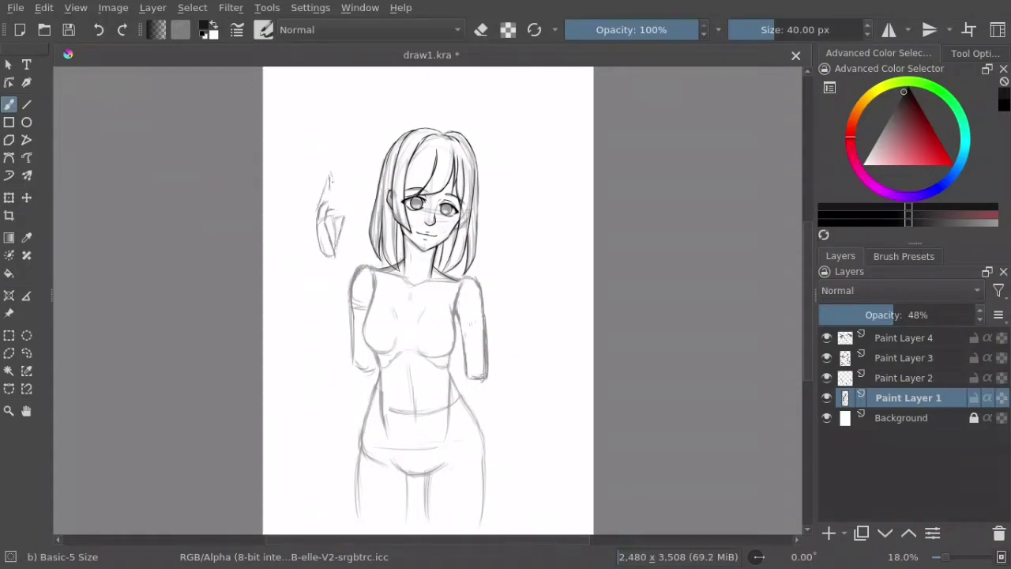
Step: Erase the old hand sketch beside the head and sketch a hand and arm strokes near the hip
{"action": "key", "text": "e"}
{"action": "left_click_drag", "start_coordinate": [327, 176], "coordinate": [324, 229]}
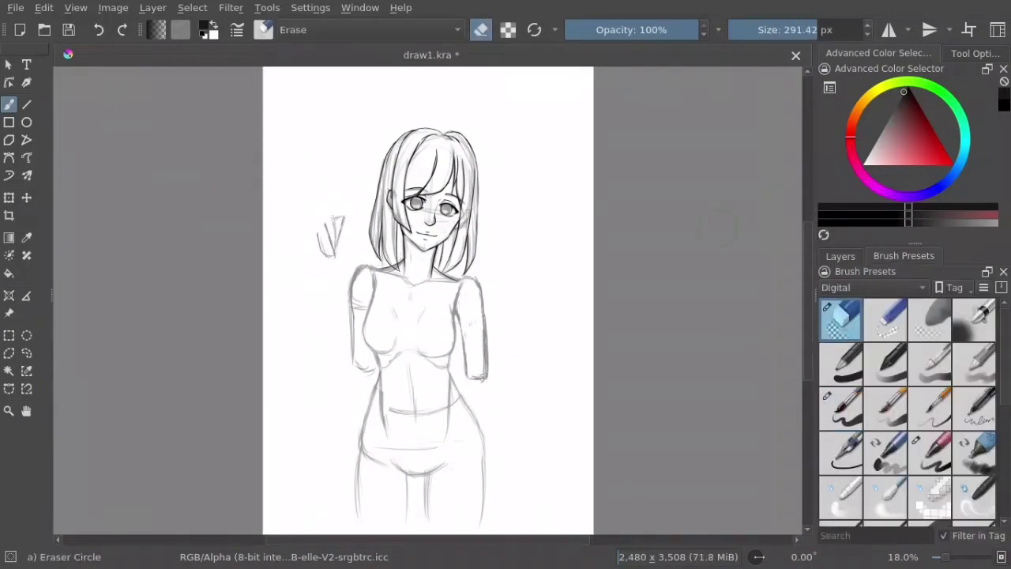
{"action": "key", "text": "e"}
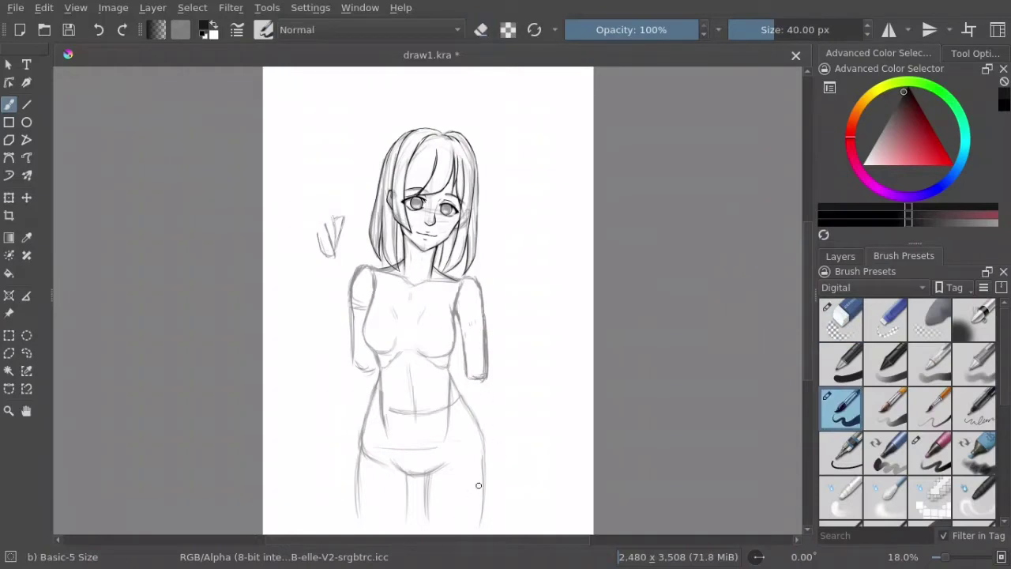
{"action": "left_click_drag", "start_coordinate": [488, 514], "coordinate": [470, 506]}
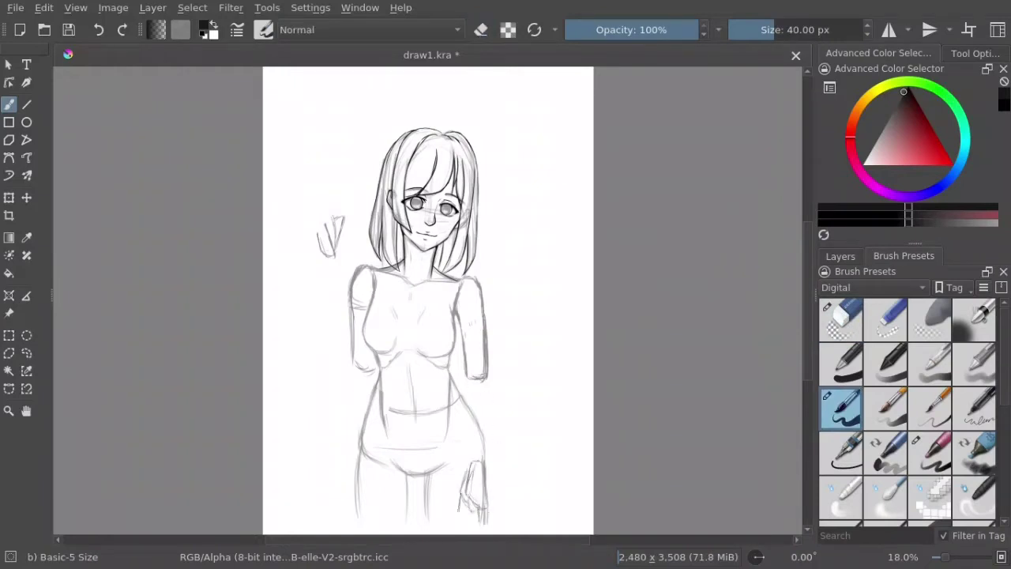
{"action": "mouse_move", "coordinate": [466, 371]}
{"action": "left_mouse_down"}
{"action": "mouse_move", "coordinate": [469, 463]}
{"action": "mouse_move", "coordinate": [490, 458]}
{"action": "mouse_move", "coordinate": [464, 289]}
{"action": "mouse_move", "coordinate": [486, 360]}
{"action": "left_mouse_up"}
{"action": "key", "text": "e"}
{"action": "key", "text": "e"}
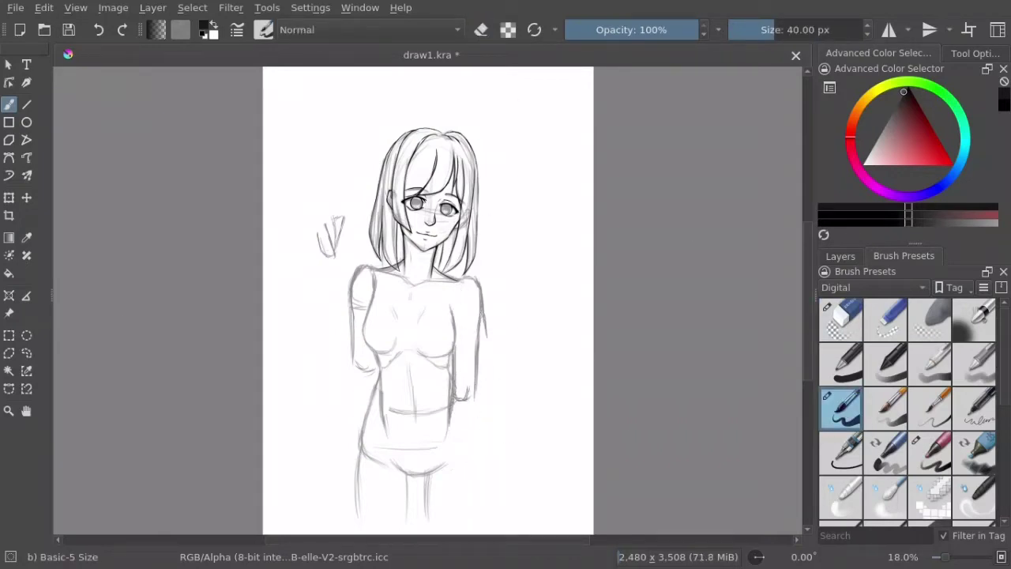
Step: Redraw the right arm line, erasing and re-stroking parts of it
{"action": "mouse_move", "coordinate": [472, 405]}
{"action": "left_mouse_down"}
{"action": "mouse_move", "coordinate": [472, 479]}
{"action": "mouse_move", "coordinate": [448, 408]}
{"action": "mouse_move", "coordinate": [452, 474]}
{"action": "left_mouse_up"}
{"action": "key", "text": "e"}
{"action": "key", "text": "e"}
{"action": "key", "text": "e"}
{"action": "mouse_move", "coordinate": [458, 339]}
{"action": "left_mouse_down"}
{"action": "mouse_move", "coordinate": [466, 402]}
{"action": "mouse_move", "coordinate": [452, 352]}
{"action": "mouse_move", "coordinate": [451, 411]}
{"action": "left_mouse_up"}
{"action": "key", "text": "e"}
{"action": "key", "text": "e"}
{"action": "key", "text": "e"}
{"action": "left_click_drag", "start_coordinate": [449, 394], "coordinate": [448, 370]}
{"action": "key", "text": "e"}
{"action": "key", "text": "e"}
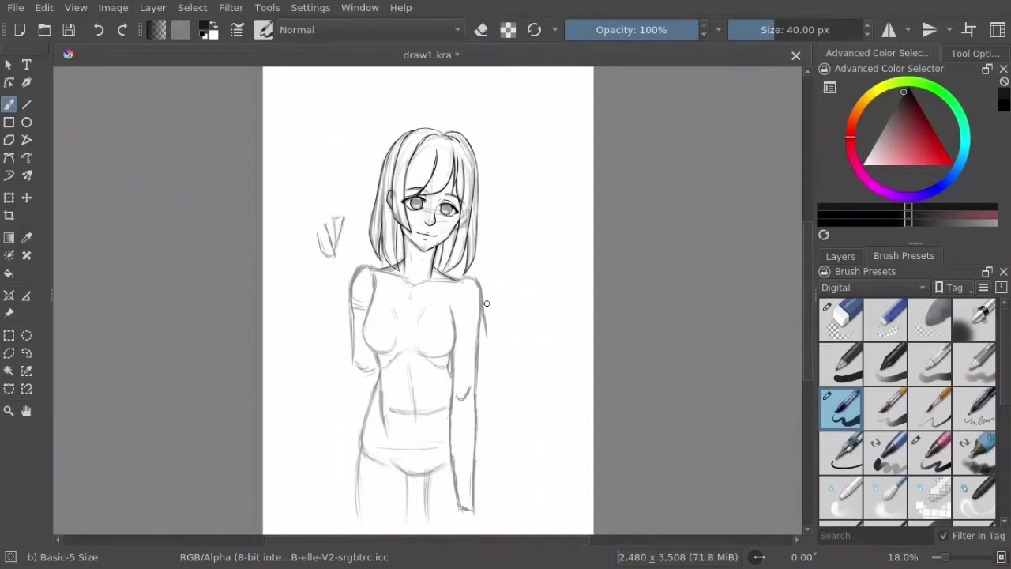
{"action": "key", "text": "e"}
{"action": "left_click_drag", "start_coordinate": [486, 300], "coordinate": [483, 336]}
Step: Mirror the view, adjust the leg bottom, and sketch the forearm and upper arm below the raised hand
{"action": "key", "text": "m"}
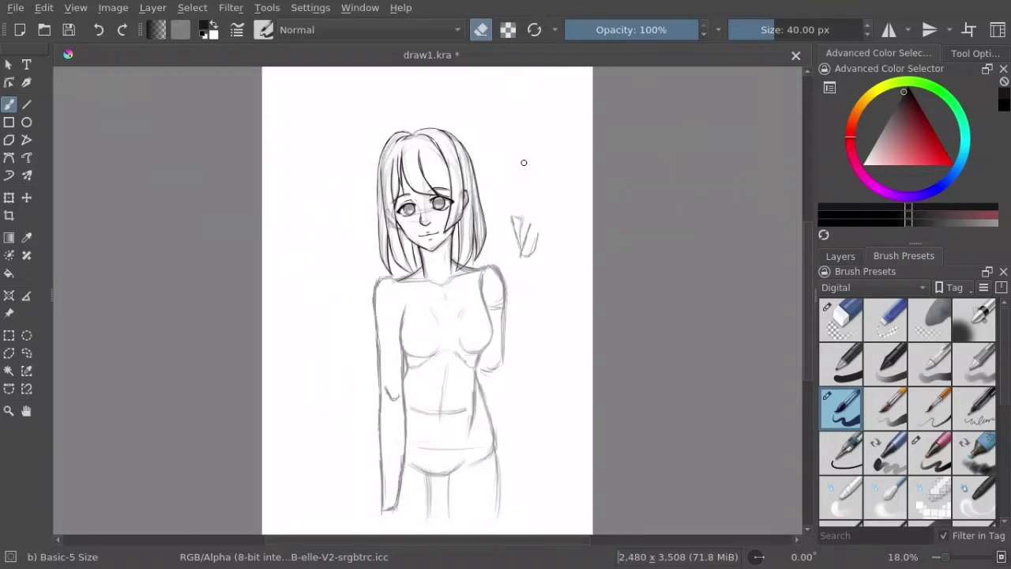
{"action": "key", "text": "e"}
{"action": "mouse_move", "coordinate": [377, 506]}
{"action": "left_mouse_down"}
{"action": "mouse_move", "coordinate": [395, 510]}
{"action": "mouse_move", "coordinate": [395, 527]}
{"action": "left_mouse_up"}
{"action": "key", "text": "slash"}
{"action": "key", "text": "slash"}
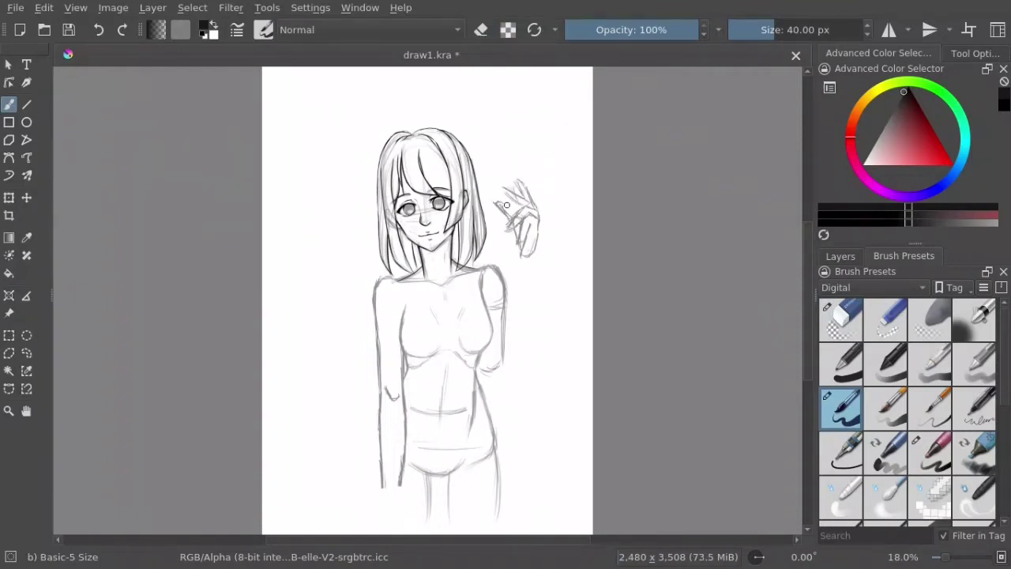
{"action": "mouse_move", "coordinate": [516, 244]}
{"action": "left_mouse_down"}
{"action": "mouse_move", "coordinate": [523, 340]}
{"action": "mouse_move", "coordinate": [486, 381]}
{"action": "left_mouse_up"}
{"action": "left_click_drag", "start_coordinate": [527, 275], "coordinate": [506, 378]}
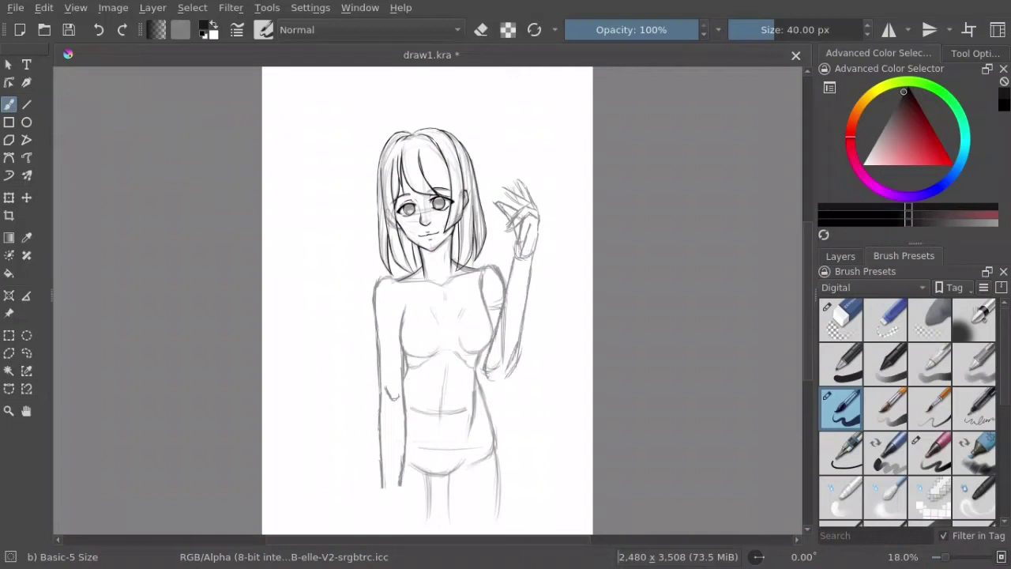
{"action": "key", "text": "slash"}
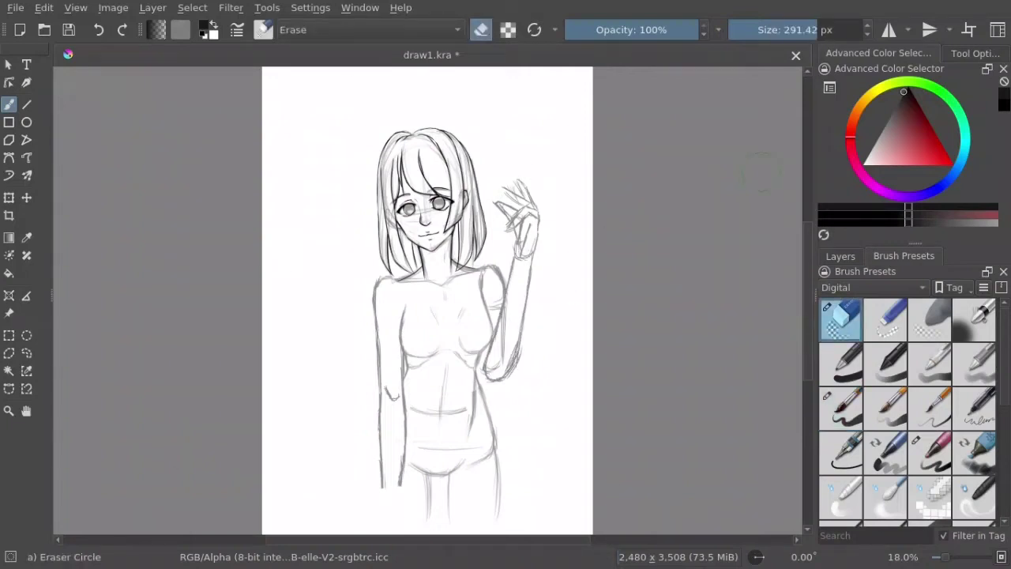
Step: Erase the old raised right arm and hand, plus arm remnants beside the torso
{"action": "left_click_drag", "start_coordinate": [518, 342], "coordinate": [495, 357]}
{"action": "mouse_move", "coordinate": [517, 210]}
{"action": "left_mouse_down"}
{"action": "mouse_move", "coordinate": [519, 282]}
{"action": "mouse_move", "coordinate": [495, 373]}
{"action": "mouse_move", "coordinate": [506, 150]}
{"action": "left_mouse_up"}
{"action": "mouse_move", "coordinate": [371, 361]}
{"action": "left_mouse_down"}
{"action": "mouse_move", "coordinate": [399, 455]}
{"action": "mouse_move", "coordinate": [391, 475]}
{"action": "left_mouse_up"}
{"action": "key", "text": "slash"}
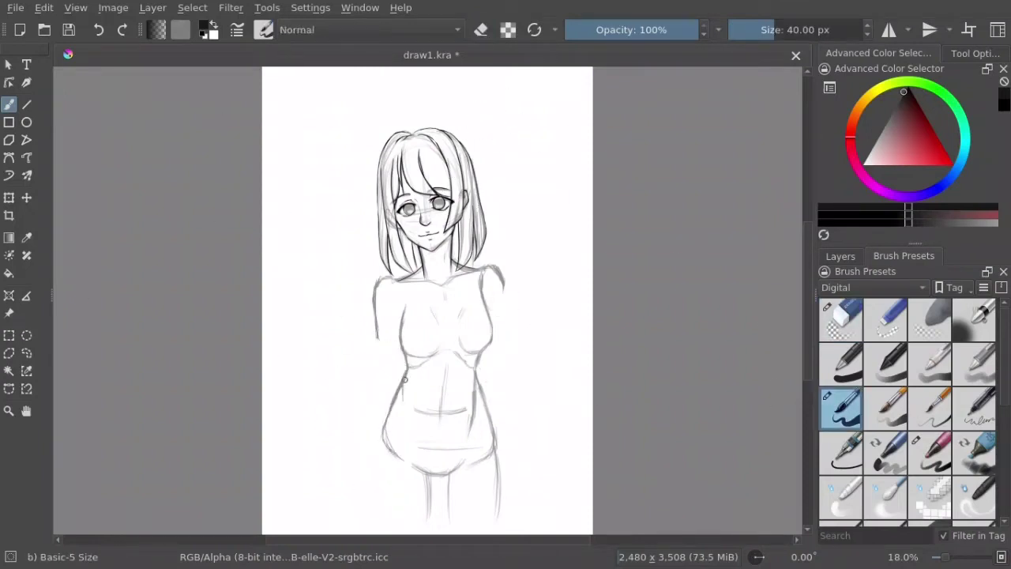
Step: Redraw the left hip curve and extend it down along the thigh
{"action": "key", "text": "e"}
{"action": "key", "text": "e"}
{"action": "left_click_drag", "start_coordinate": [392, 391], "coordinate": [396, 449]}
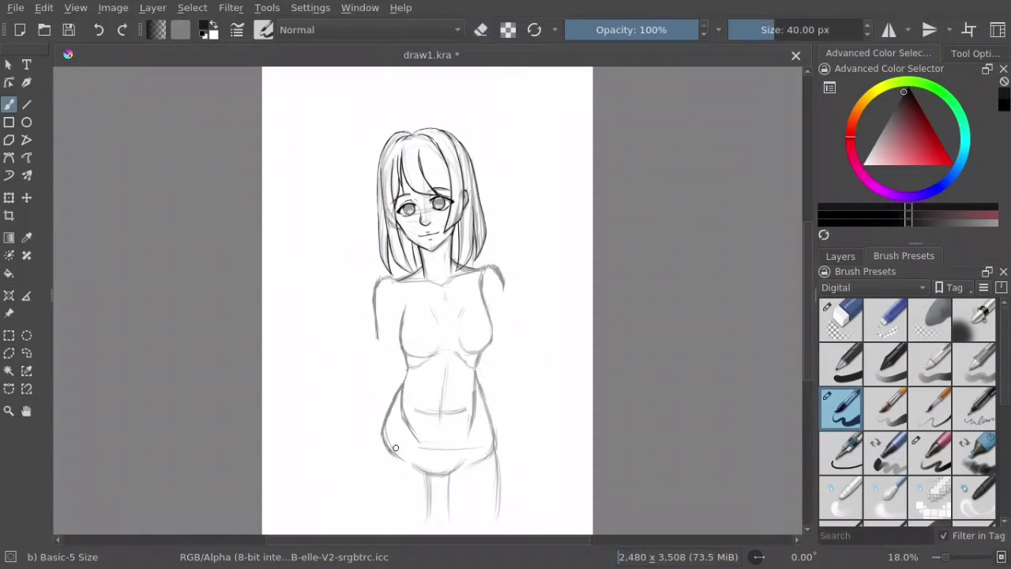
{"action": "key", "text": "e"}
{"action": "left_click_drag", "start_coordinate": [477, 390], "coordinate": [477, 390]}
{"action": "key", "text": "e"}
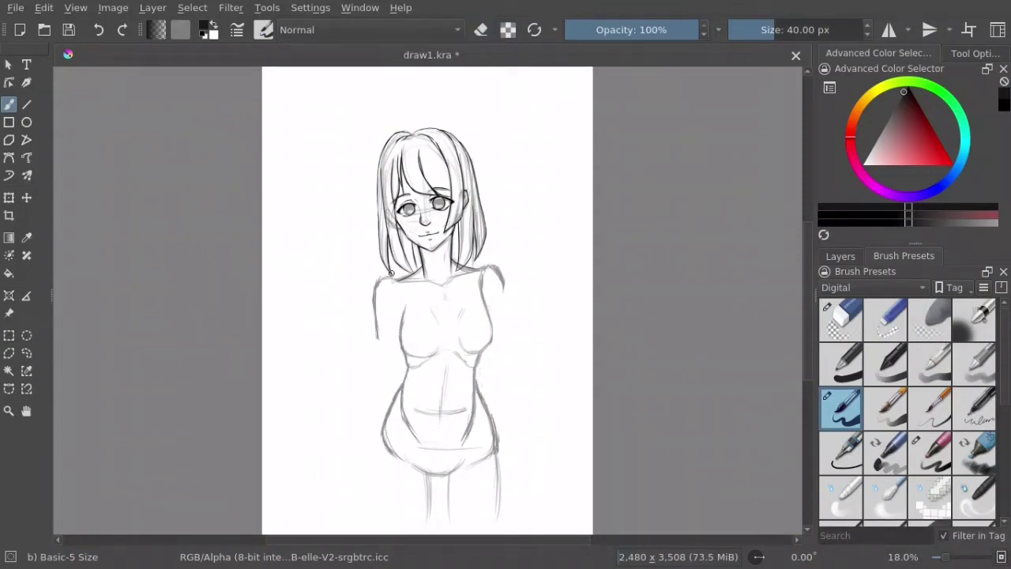
{"action": "left_click_drag", "start_coordinate": [383, 433], "coordinate": [379, 525]}
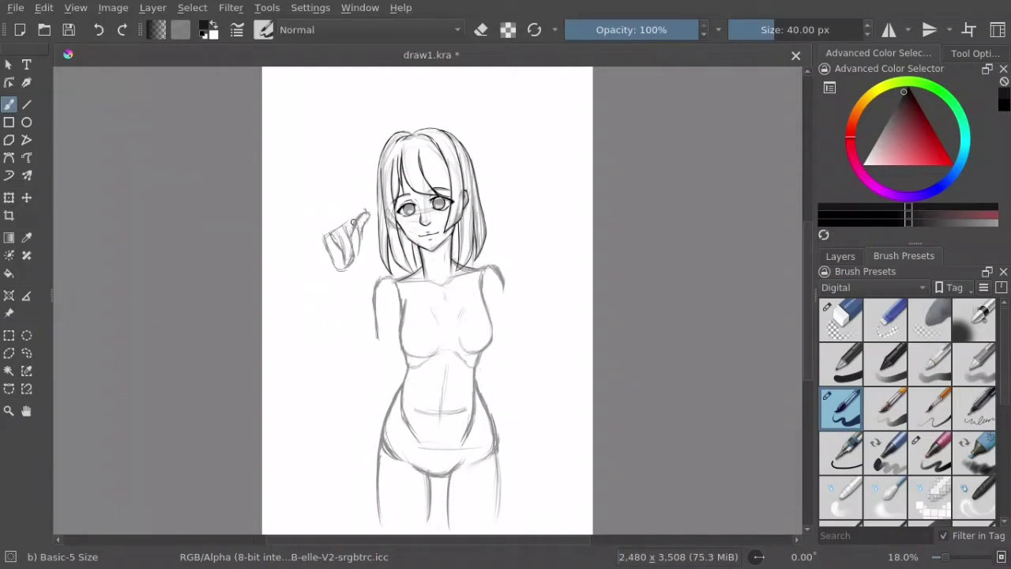
Step: Rework the small raised hand by the face and draw the forearm below it
{"action": "key", "text": "e"}
{"action": "left_click_drag", "start_coordinate": [357, 253], "coordinate": [359, 212]}
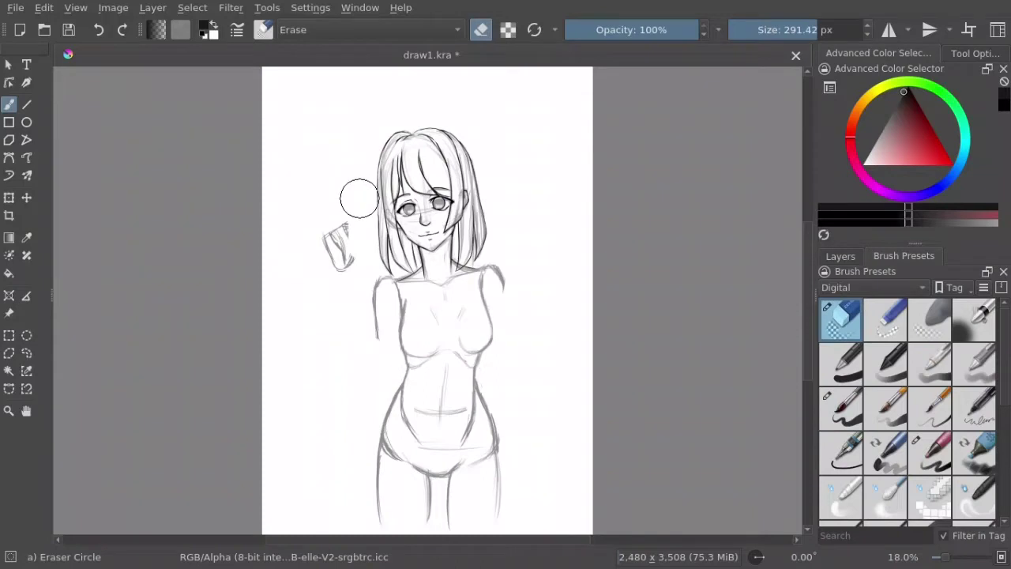
{"action": "key", "text": "slash"}
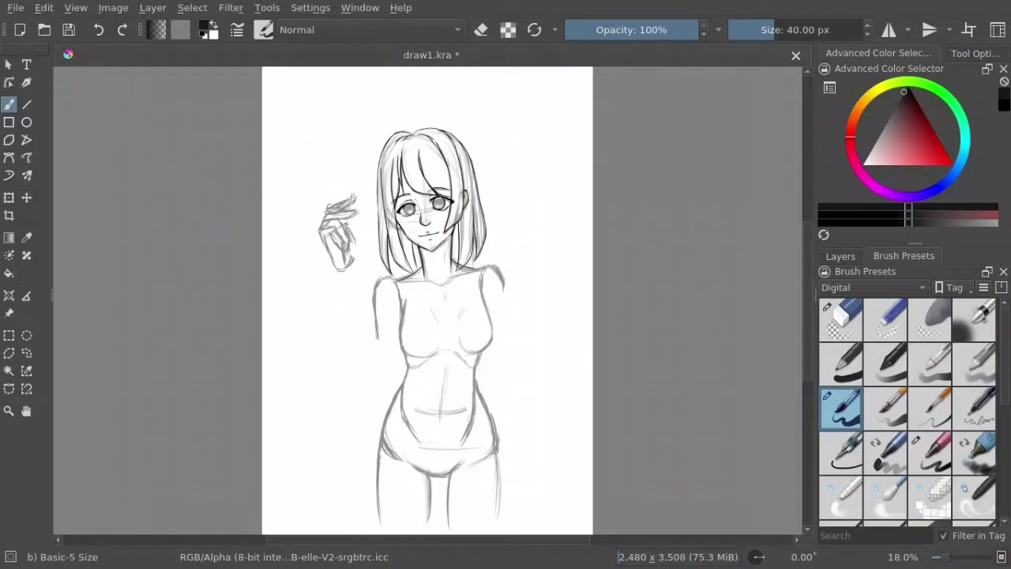
{"action": "left_click_drag", "start_coordinate": [348, 231], "coordinate": [357, 221]}
{"action": "mouse_move", "coordinate": [335, 267]}
{"action": "left_mouse_down"}
{"action": "mouse_move", "coordinate": [334, 361]}
{"action": "mouse_move", "coordinate": [359, 387]}
{"action": "left_mouse_up"}
Step: Sketch the upper arm and inner arm lines of the raised left arm, erasing stray strokes
{"action": "key", "text": "slash"}
{"action": "mouse_move", "coordinate": [378, 284]}
{"action": "left_mouse_down"}
{"action": "mouse_move", "coordinate": [377, 340]}
{"action": "mouse_move", "coordinate": [377, 285]}
{"action": "mouse_move", "coordinate": [341, 368]}
{"action": "left_mouse_up"}
{"action": "key", "text": "slash"}
{"action": "left_click_drag", "start_coordinate": [397, 309], "coordinate": [375, 357]}
{"action": "key", "text": "slash"}
{"action": "left_click_drag", "start_coordinate": [378, 283], "coordinate": [348, 340]}
{"action": "left_click_drag", "start_coordinate": [352, 339], "coordinate": [337, 370]}
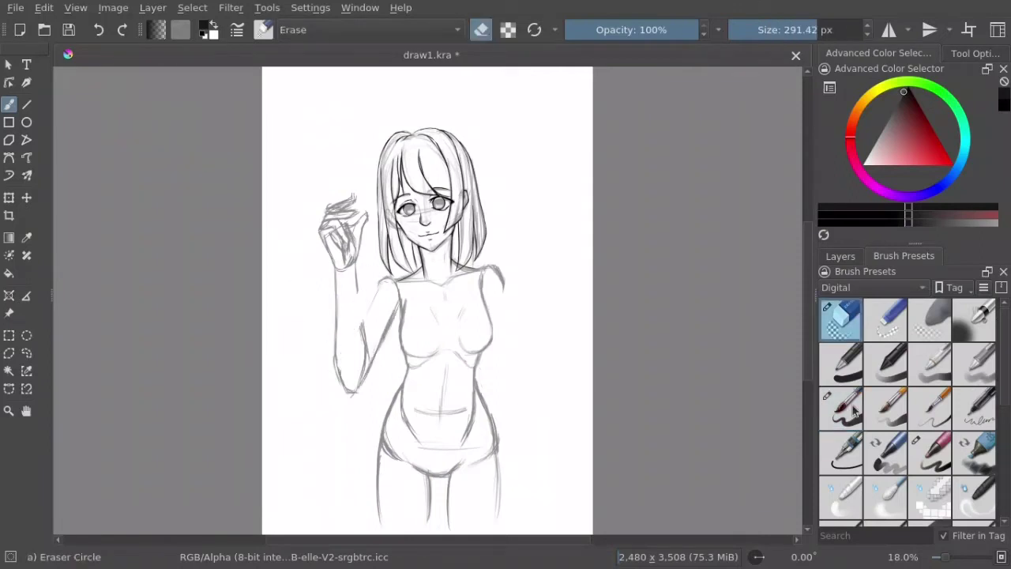
{"action": "key", "text": "slash"}
{"action": "left_click_drag", "start_coordinate": [378, 283], "coordinate": [348, 386]}
{"action": "key", "text": "slash"}
{"action": "key", "text": "slash"}
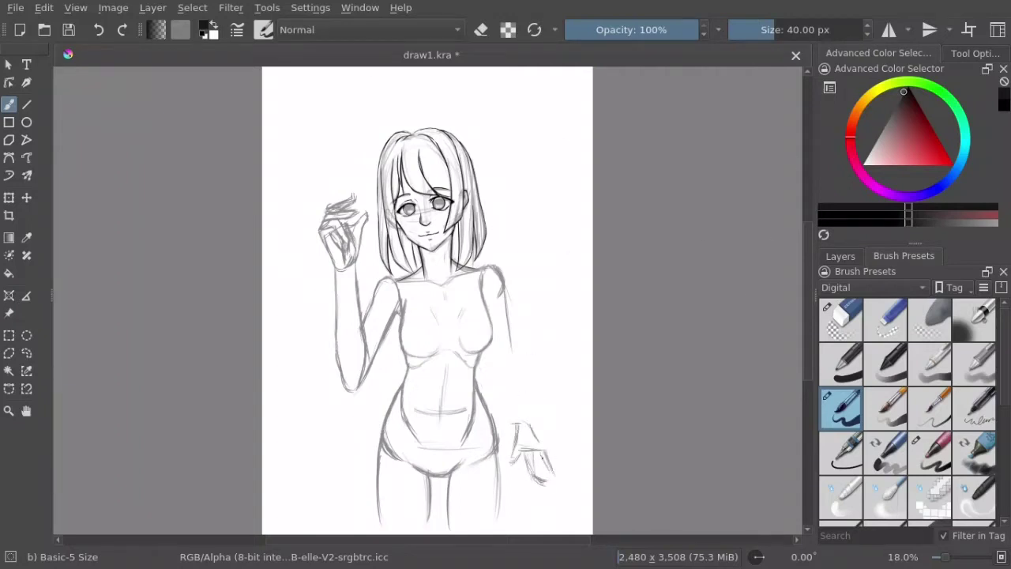
Step: Draw the lowered right arm reaching toward the hip, cleaning stray lines
{"action": "left_click_drag", "start_coordinate": [516, 426], "coordinate": [545, 478]}
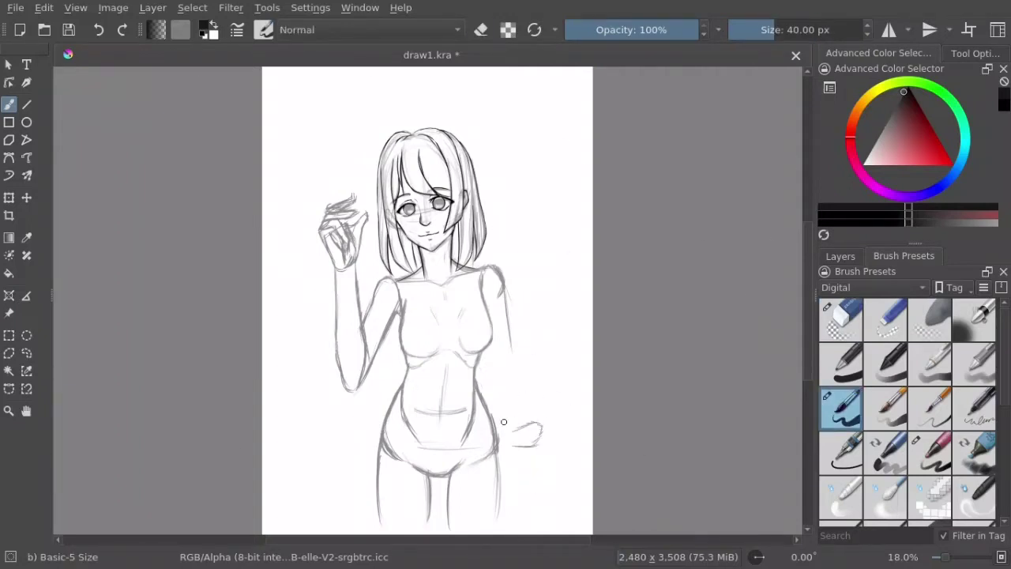
{"action": "left_click_drag", "start_coordinate": [490, 338], "coordinate": [496, 373]}
{"action": "left_click_drag", "start_coordinate": [509, 295], "coordinate": [506, 442]}
{"action": "left_click_drag", "start_coordinate": [512, 335], "coordinate": [525, 439]}
{"action": "key", "text": "e"}
{"action": "left_click_drag", "start_coordinate": [506, 403], "coordinate": [527, 437]}
{"action": "key", "text": "e"}
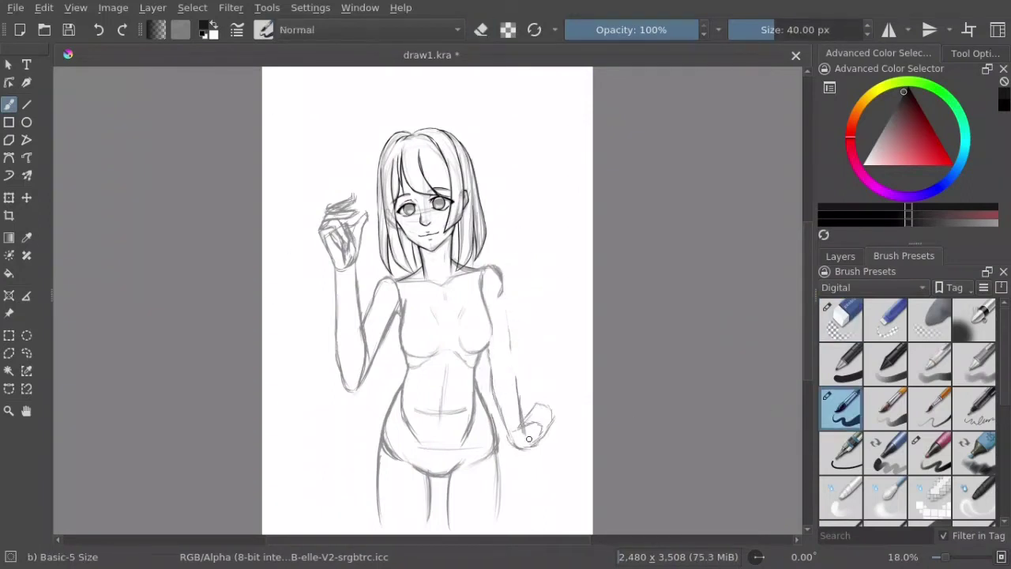
{"action": "left_click_drag", "start_coordinate": [501, 272], "coordinate": [512, 361]}
Step: Repeatedly erase and redraw the hand resting at the right hip
{"action": "key", "text": "e"}
{"action": "left_click_drag", "start_coordinate": [541, 416], "coordinate": [538, 463]}
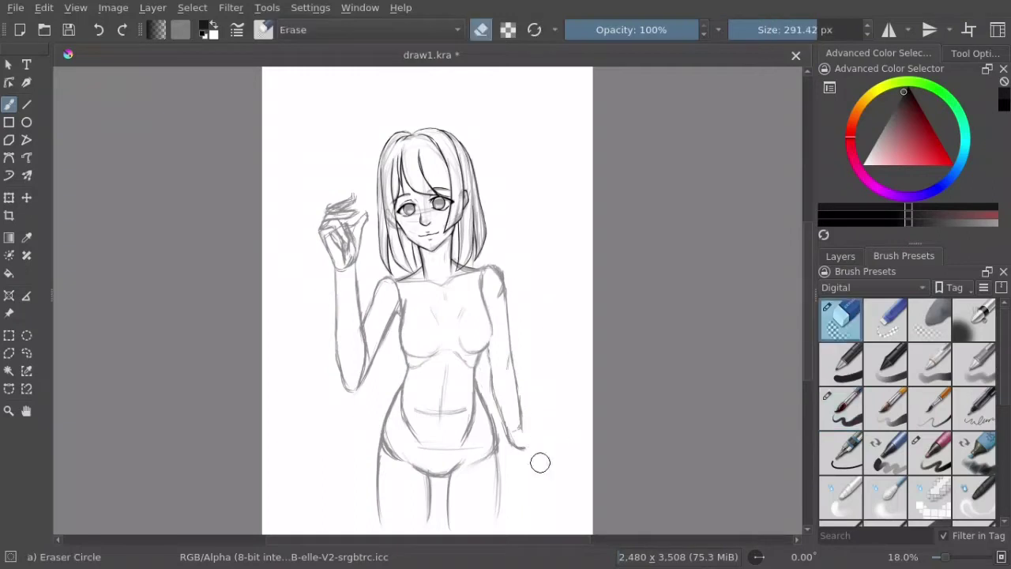
{"action": "key", "text": "e"}
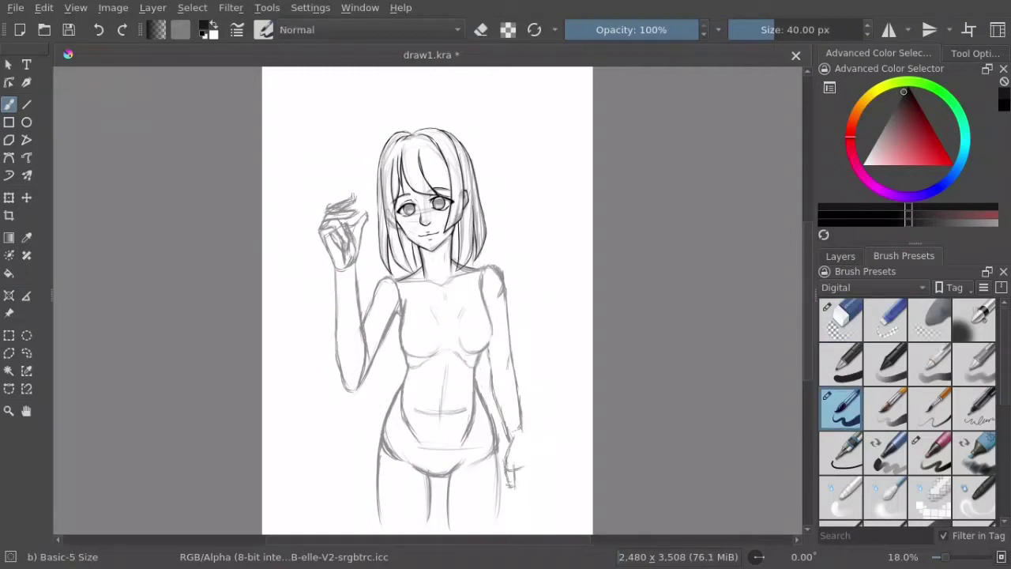
{"action": "key", "text": "e"}
{"action": "left_click_drag", "start_coordinate": [517, 417], "coordinate": [507, 482]}
{"action": "key", "text": "e"}
{"action": "key", "text": "e"}
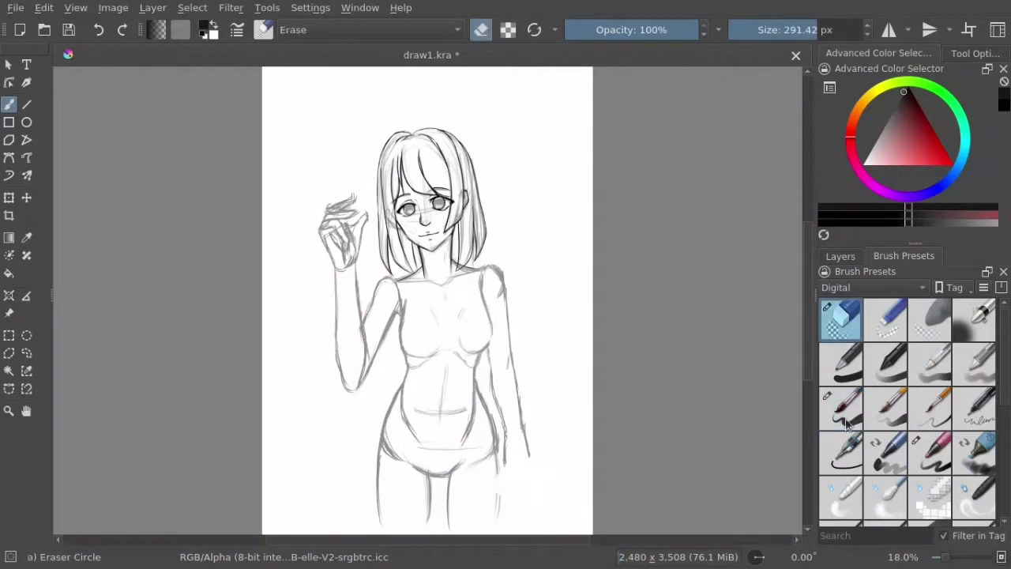
{"action": "key", "text": "e"}
{"action": "left_click_drag", "start_coordinate": [504, 433], "coordinate": [515, 465]}
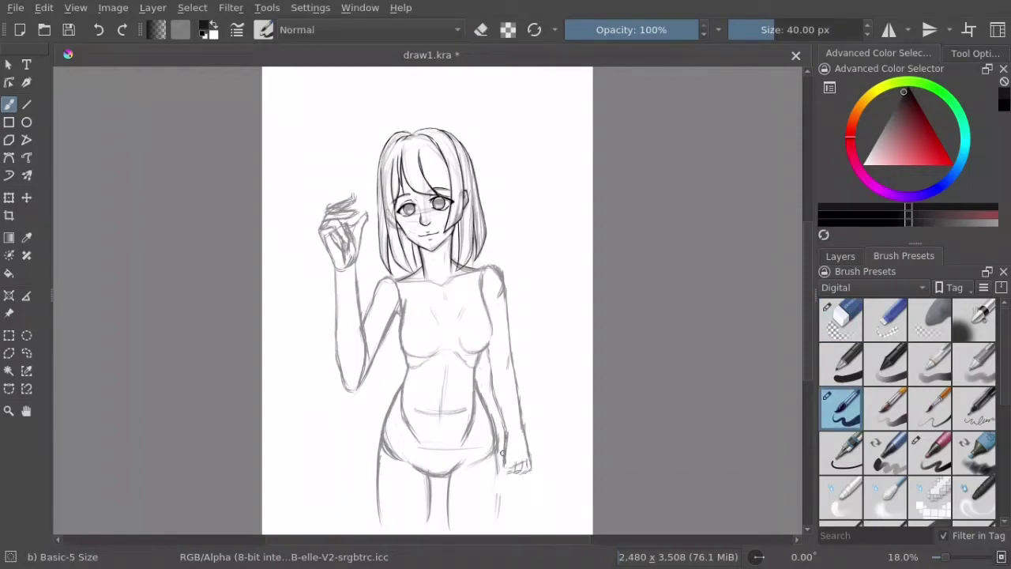
{"action": "key", "text": "e"}
{"action": "left_click_drag", "start_coordinate": [530, 483], "coordinate": [514, 443]}
{"action": "key", "text": "e"}
{"action": "key", "text": "e"}
{"action": "left_click_drag", "start_coordinate": [528, 474], "coordinate": [503, 455]}
{"action": "key", "text": "e"}
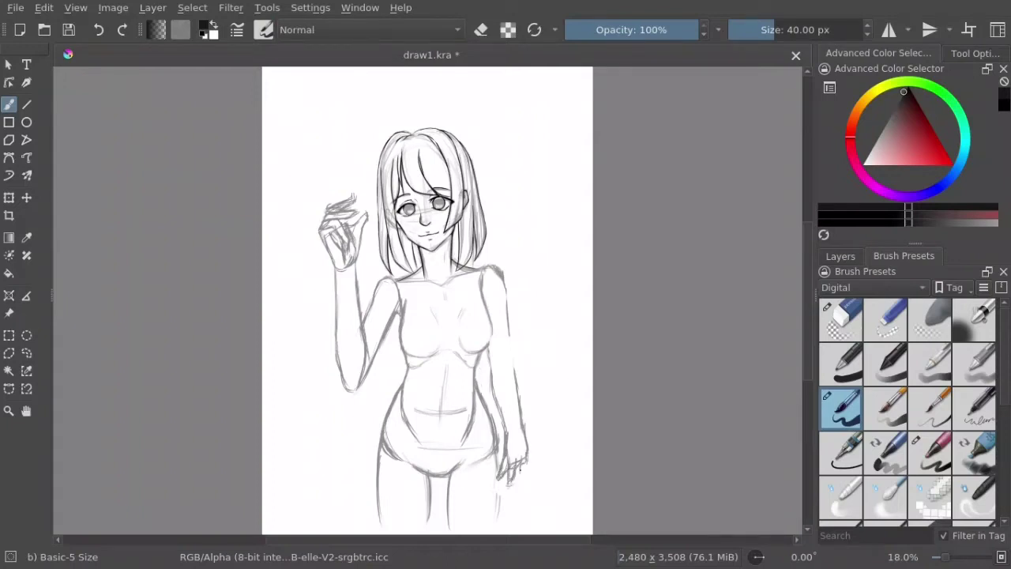
Step: Add a line along the right arm and one down the right leg, checking layers
{"action": "left_click_drag", "start_coordinate": [506, 283], "coordinate": [517, 394]}
{"action": "key", "text": "e"}
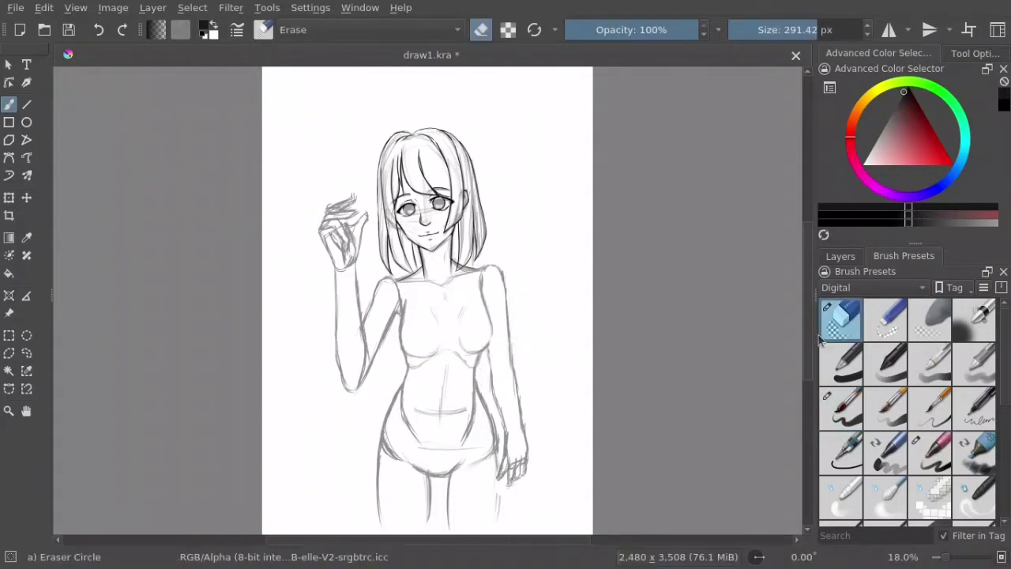
{"action": "key", "text": "e"}
{"action": "left_click_drag", "start_coordinate": [498, 457], "coordinate": [499, 527]}
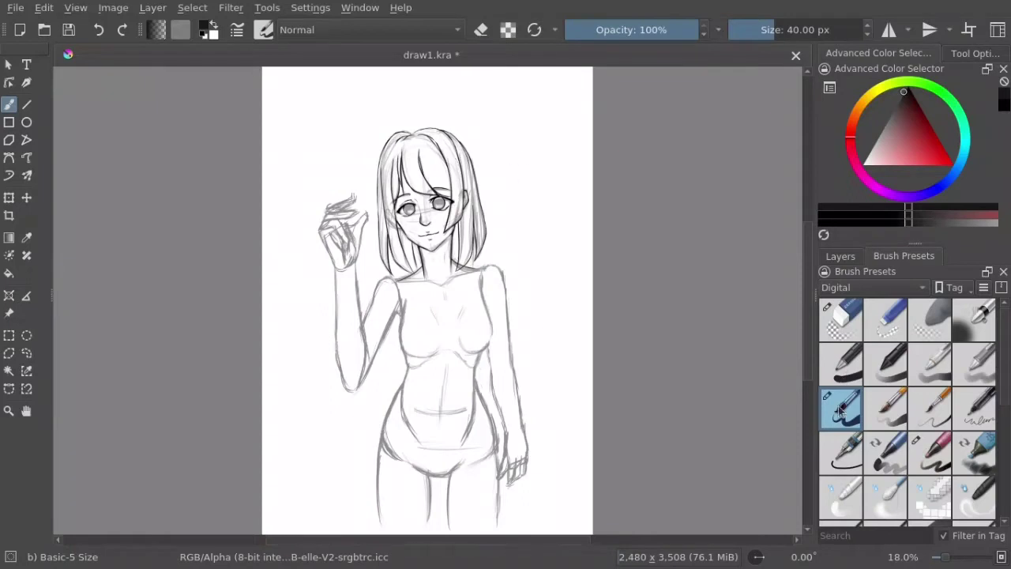
{"action": "left_click", "coordinate": [840, 255]}
{"action": "left_click", "coordinate": [904, 255]}
Step: Mirror the canvas with M and erase the raised arm and leftover side strokes
{"action": "key", "text": "m"}
{"action": "key", "text": "e"}
{"action": "left_click_drag", "start_coordinate": [510, 201], "coordinate": [498, 387]}
{"action": "mouse_move", "coordinate": [340, 482]}
{"action": "left_mouse_down"}
{"action": "mouse_move", "coordinate": [350, 384]}
{"action": "mouse_move", "coordinate": [345, 397]}
{"action": "left_mouse_up"}
Step: Zoom in and sketch hair beside the right cheek and first arm strokes
{"action": "key", "text": "slash"}
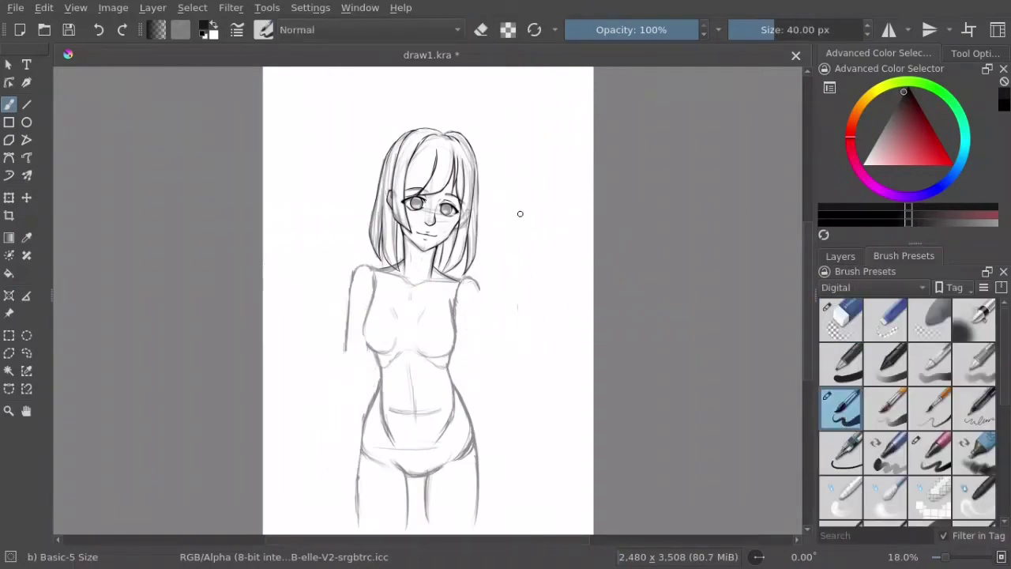
{"action": "key", "text": "plus"}
{"action": "key", "text": "plus"}
{"action": "mouse_move", "coordinate": [512, 162]}
{"action": "left_mouse_down"}
{"action": "mouse_move", "coordinate": [506, 202]}
{"action": "mouse_move", "coordinate": [470, 190]}
{"action": "mouse_move", "coordinate": [497, 217]}
{"action": "left_mouse_up"}
{"action": "left_click_drag", "start_coordinate": [514, 142], "coordinate": [501, 169]}
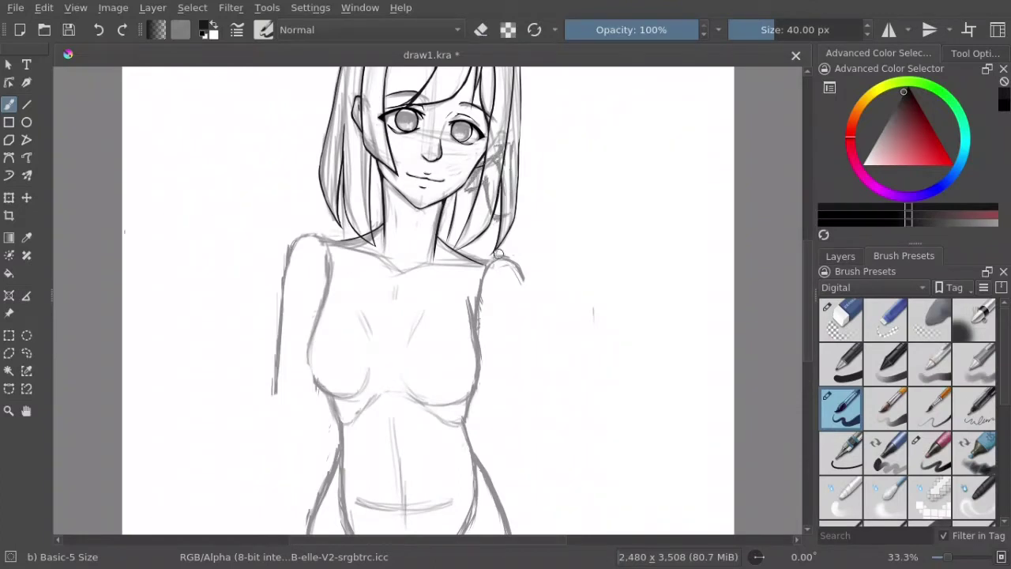
{"action": "mouse_move", "coordinate": [499, 251]}
{"action": "left_mouse_down"}
{"action": "mouse_move", "coordinate": [498, 348]}
{"action": "mouse_move", "coordinate": [527, 315]}
{"action": "left_mouse_up"}
{"action": "left_click_drag", "start_coordinate": [526, 233], "coordinate": [557, 412]}
{"action": "left_click_drag", "start_coordinate": [551, 175], "coordinate": [558, 412]}
Step: Redraw hair strands and draw the arm's inner and outer edges down to the hand
{"action": "key", "text": "slash"}
{"action": "left_click_drag", "start_coordinate": [514, 111], "coordinate": [534, 198]}
{"action": "key", "text": "slash"}
{"action": "mouse_move", "coordinate": [526, 146]}
{"action": "left_mouse_down"}
{"action": "mouse_move", "coordinate": [522, 190]}
{"action": "mouse_move", "coordinate": [516, 128]}
{"action": "mouse_move", "coordinate": [551, 175]}
{"action": "mouse_move", "coordinate": [523, 196]}
{"action": "left_mouse_up"}
{"action": "key", "text": "slash"}
{"action": "key", "text": "slash"}
{"action": "mouse_move", "coordinate": [512, 302]}
{"action": "left_mouse_down"}
{"action": "mouse_move", "coordinate": [537, 417]}
{"action": "mouse_move", "coordinate": [558, 424]}
{"action": "left_mouse_up"}
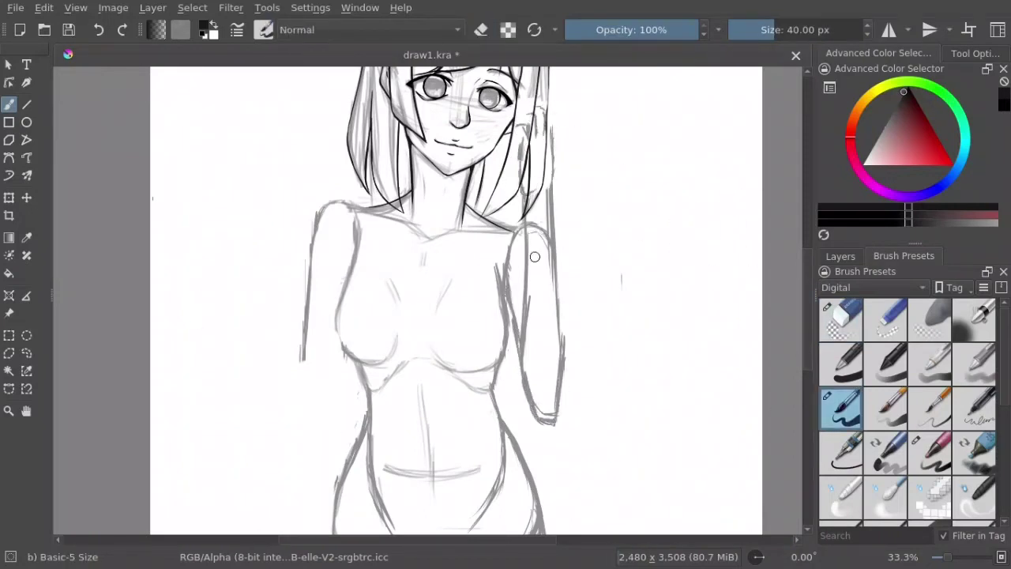
{"action": "left_click_drag", "start_coordinate": [560, 261], "coordinate": [562, 414]}
Step: Replace the old hair strands by the right cheek with darker, curved strokes
{"action": "key", "text": "slash"}
{"action": "mouse_move", "coordinate": [553, 118]}
{"action": "left_mouse_down"}
{"action": "mouse_move", "coordinate": [550, 190]}
{"action": "mouse_move", "coordinate": [530, 196]}
{"action": "left_mouse_up"}
{"action": "key", "text": "slash"}
{"action": "mouse_move", "coordinate": [538, 152]}
{"action": "left_mouse_down"}
{"action": "mouse_move", "coordinate": [525, 202]}
{"action": "mouse_move", "coordinate": [535, 131]}
{"action": "mouse_move", "coordinate": [553, 188]}
{"action": "left_mouse_up"}
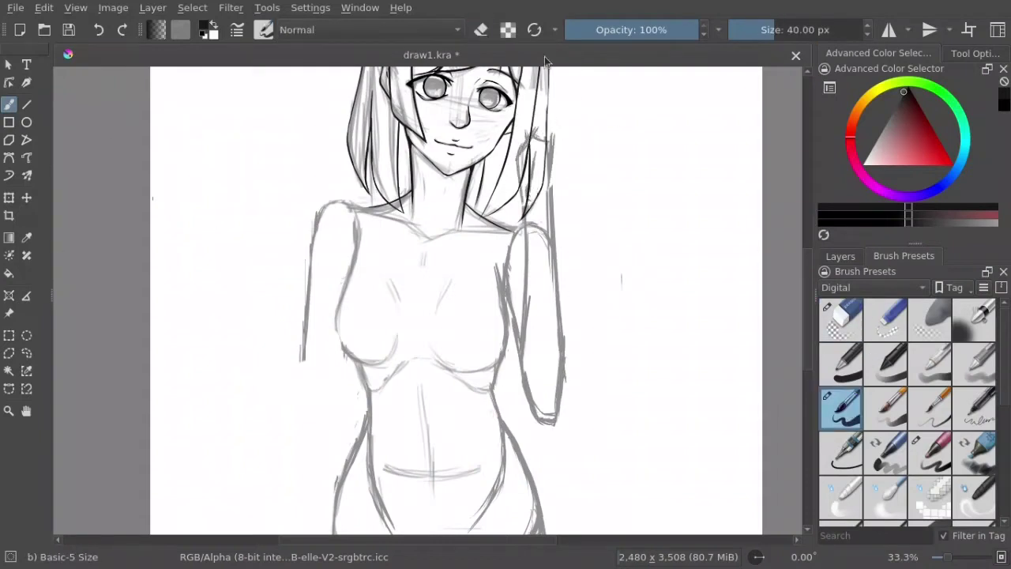
{"action": "left_click_drag", "start_coordinate": [530, 131], "coordinate": [510, 158]}
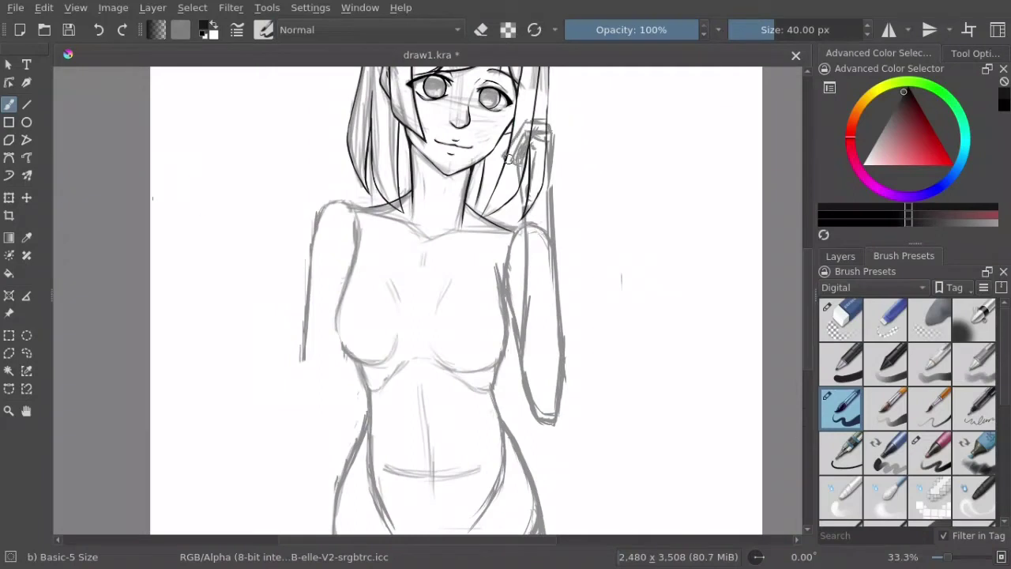
{"action": "mouse_move", "coordinate": [542, 110]}
{"action": "left_mouse_down"}
{"action": "mouse_move", "coordinate": [515, 133]}
{"action": "mouse_move", "coordinate": [480, 275]}
{"action": "left_mouse_up"}
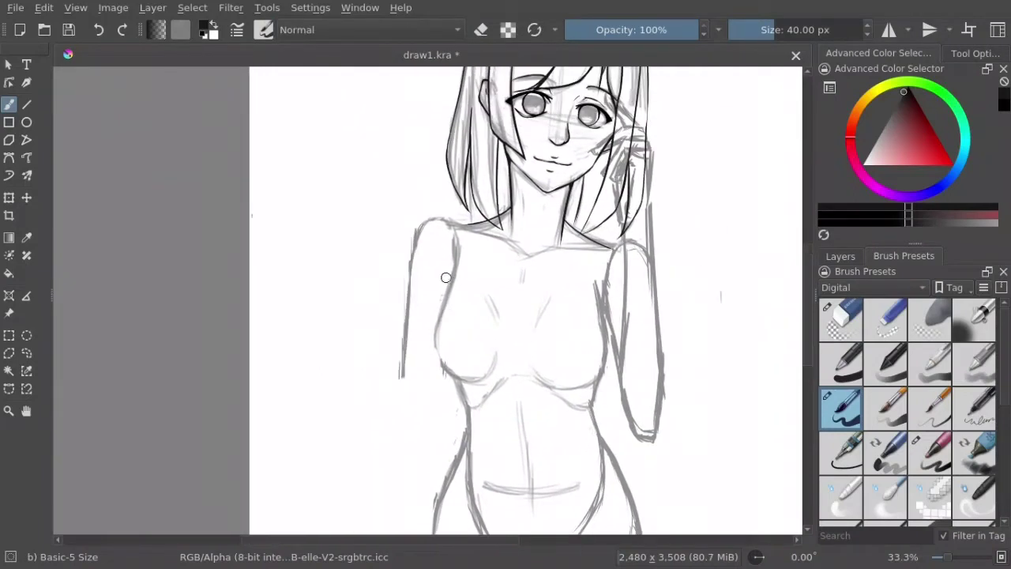
Step: Lighten the old arm lines and draw new arm and hand strokes, darkening the inner line
{"action": "key", "text": "slash"}
{"action": "left_click_drag", "start_coordinate": [598, 214], "coordinate": [616, 332]}
{"action": "key", "text": "slash"}
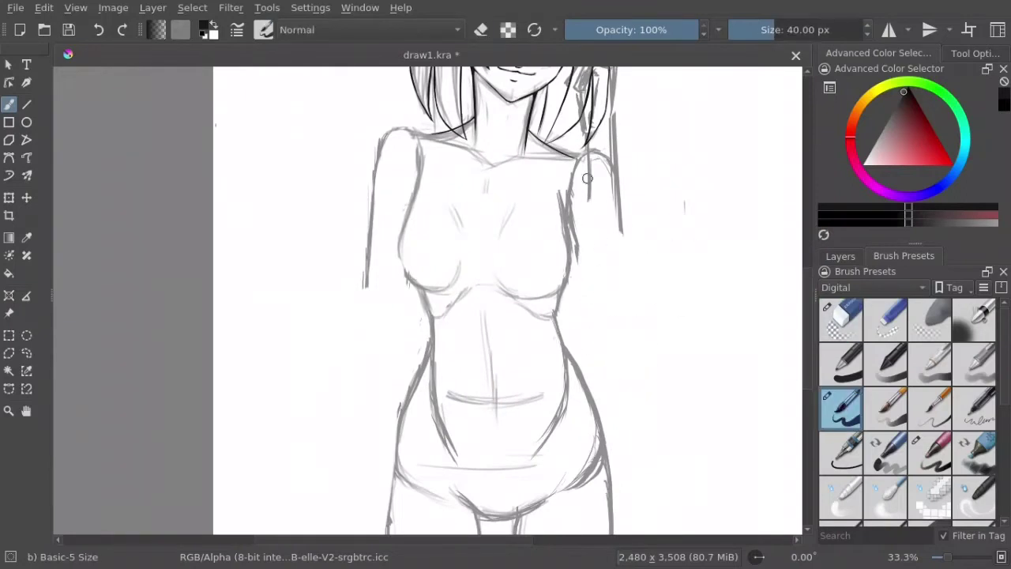
{"action": "mouse_move", "coordinate": [587, 155]}
{"action": "left_mouse_down"}
{"action": "mouse_move", "coordinate": [604, 386]}
{"action": "mouse_move", "coordinate": [642, 358]}
{"action": "left_mouse_up"}
{"action": "left_click_drag", "start_coordinate": [621, 197], "coordinate": [641, 365]}
{"action": "left_click_drag", "start_coordinate": [571, 214], "coordinate": [587, 313]}
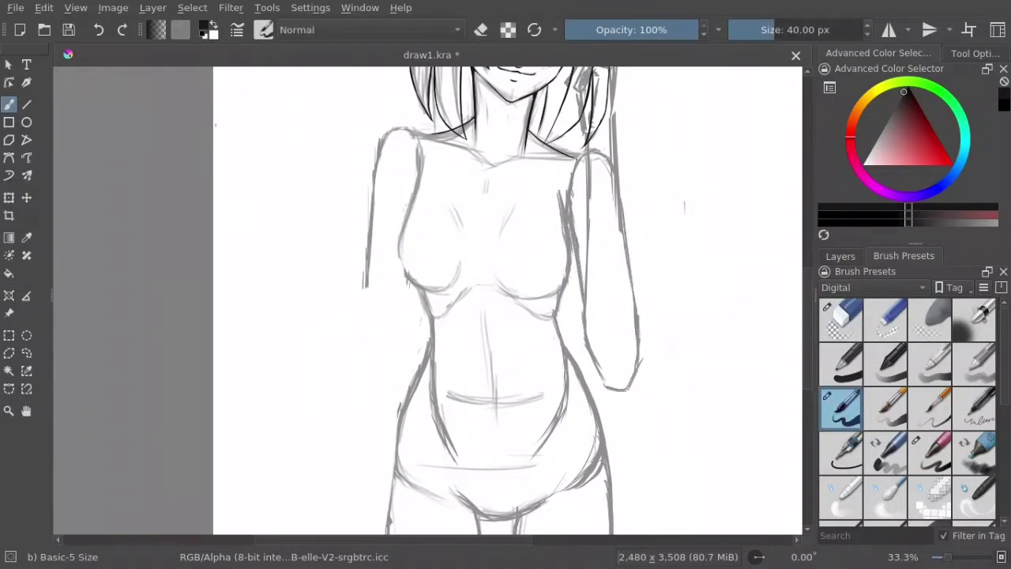
{"action": "key", "text": "slash"}
{"action": "left_click_drag", "start_coordinate": [567, 178], "coordinate": [581, 257]}
{"action": "left_click_drag", "start_coordinate": [586, 292], "coordinate": [573, 255]}
{"action": "key", "text": "slash"}
{"action": "left_click_drag", "start_coordinate": [586, 198], "coordinate": [588, 299]}
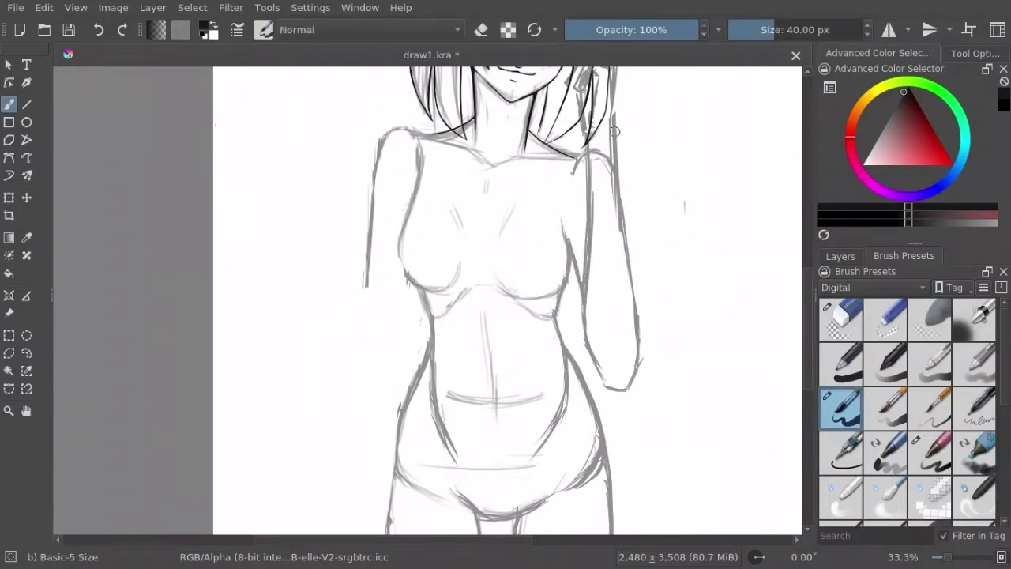
Step: Erase the old hand lines and redraw the lower arm and hand
{"action": "left_click_drag", "start_coordinate": [643, 401], "coordinate": [650, 256]}
{"action": "key", "text": "slash"}
{"action": "left_click_drag", "start_coordinate": [564, 395], "coordinate": [600, 450]}
{"action": "key", "text": "slash"}
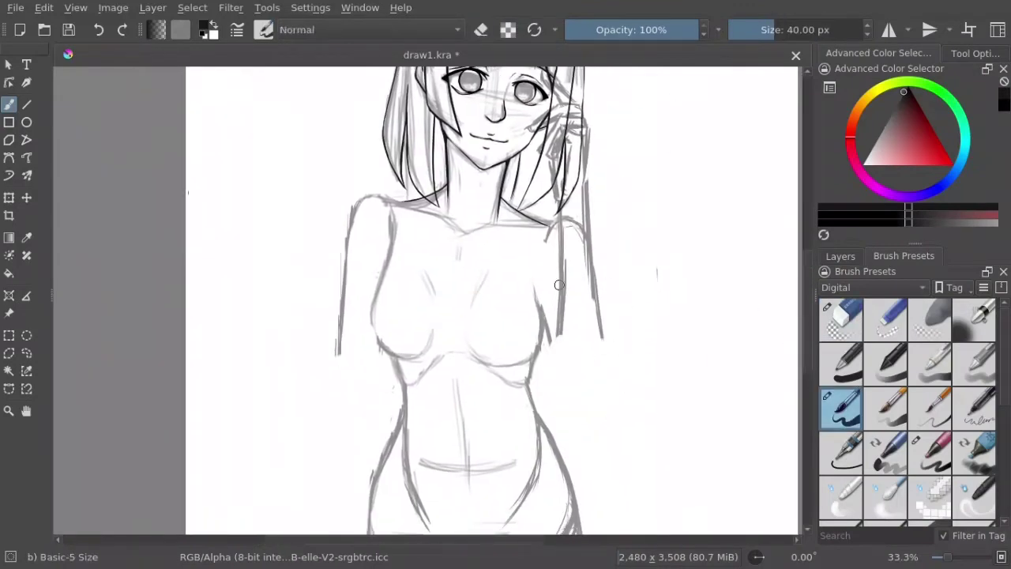
{"action": "left_click_drag", "start_coordinate": [557, 316], "coordinate": [598, 413]}
{"action": "mouse_move", "coordinate": [606, 324]}
{"action": "left_mouse_down"}
{"action": "mouse_move", "coordinate": [599, 419]}
{"action": "mouse_move", "coordinate": [609, 379]}
{"action": "left_mouse_up"}
{"action": "key", "text": "slash"}
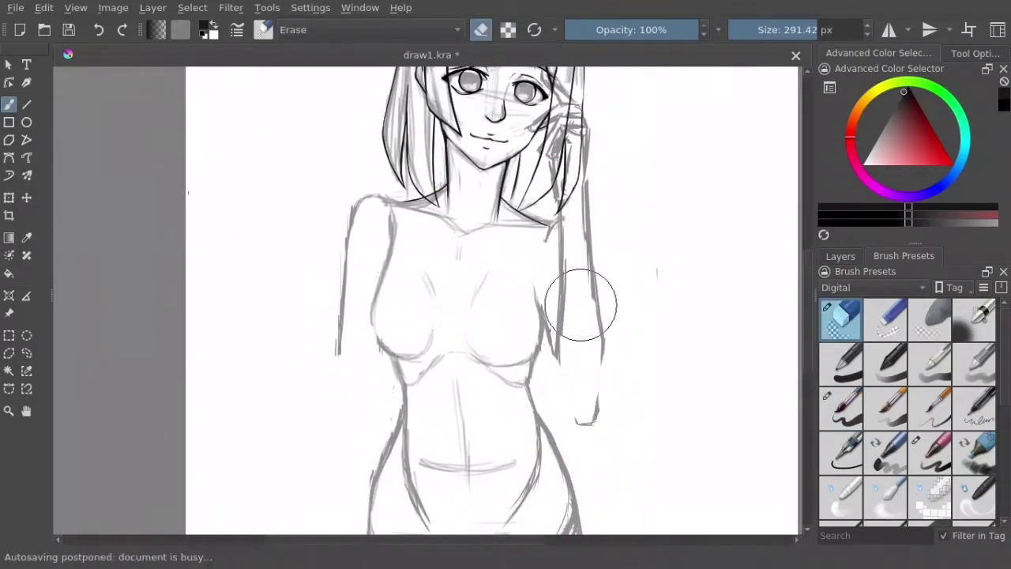
{"action": "mouse_move", "coordinate": [582, 205]}
{"action": "left_mouse_down"}
{"action": "mouse_move", "coordinate": [582, 355]}
{"action": "mouse_move", "coordinate": [594, 309]}
{"action": "left_mouse_up"}
{"action": "key", "text": "slash"}
{"action": "mouse_move", "coordinate": [601, 354]}
{"action": "left_mouse_down"}
{"action": "mouse_move", "coordinate": [598, 395]}
{"action": "mouse_move", "coordinate": [585, 402]}
{"action": "mouse_move", "coordinate": [596, 411]}
{"action": "left_mouse_up"}
Step: Redraw the raised arm's inner line and shoulder stroke, erasing the upper outer line
{"action": "key", "text": "slash"}
{"action": "key", "text": "slash"}
{"action": "mouse_move", "coordinate": [563, 379]}
{"action": "left_mouse_down"}
{"action": "mouse_move", "coordinate": [586, 403]}
{"action": "mouse_move", "coordinate": [608, 399]}
{"action": "left_mouse_up"}
{"action": "key", "text": "slash"}
{"action": "key", "text": "slash"}
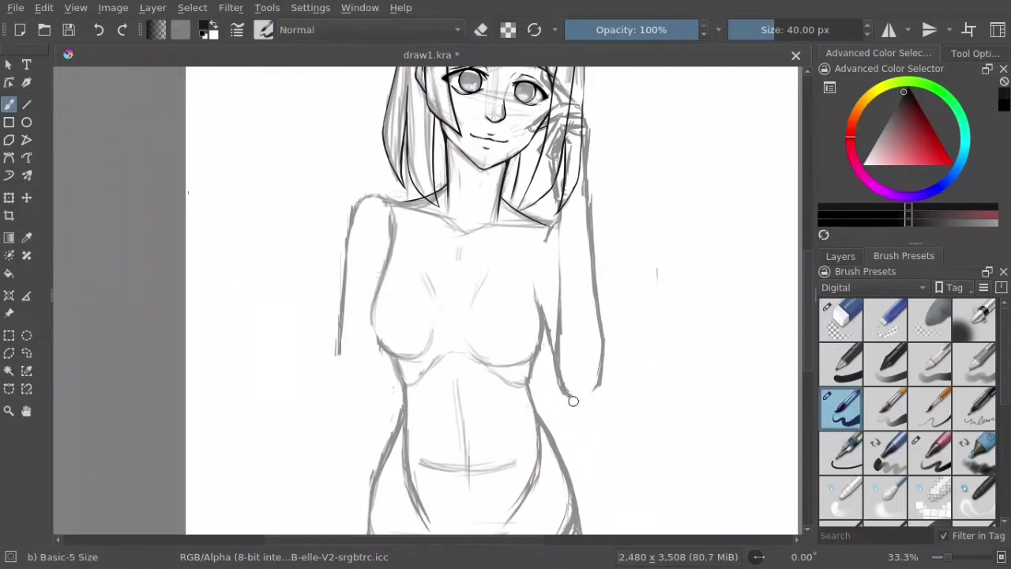
{"action": "left_click_drag", "start_coordinate": [562, 176], "coordinate": [557, 310]}
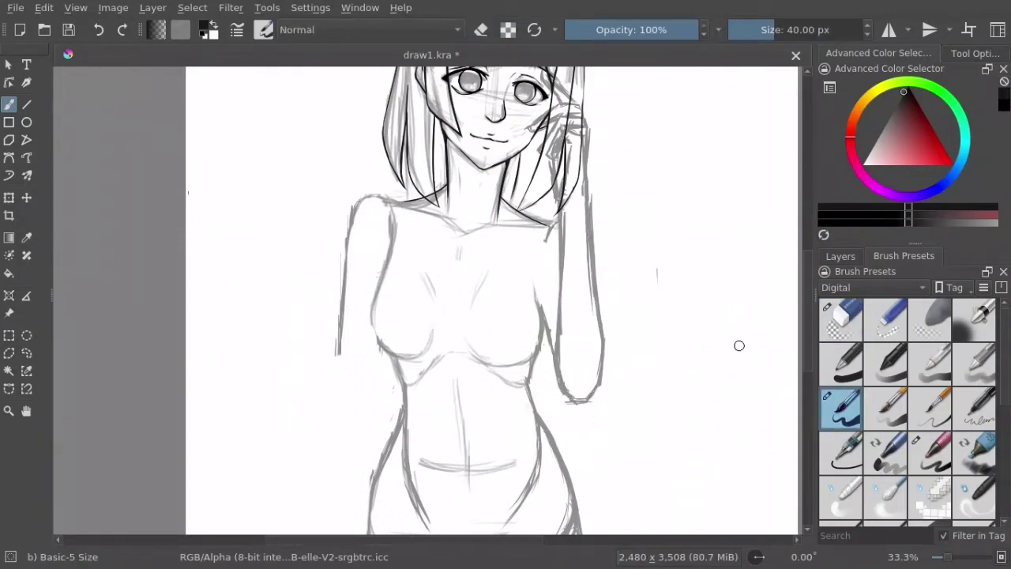
{"action": "key", "text": "slash"}
{"action": "left_click_drag", "start_coordinate": [620, 221], "coordinate": [625, 282]}
{"action": "key", "text": "slash"}
{"action": "left_click_drag", "start_coordinate": [590, 178], "coordinate": [600, 327]}
{"action": "key", "text": "slash"}
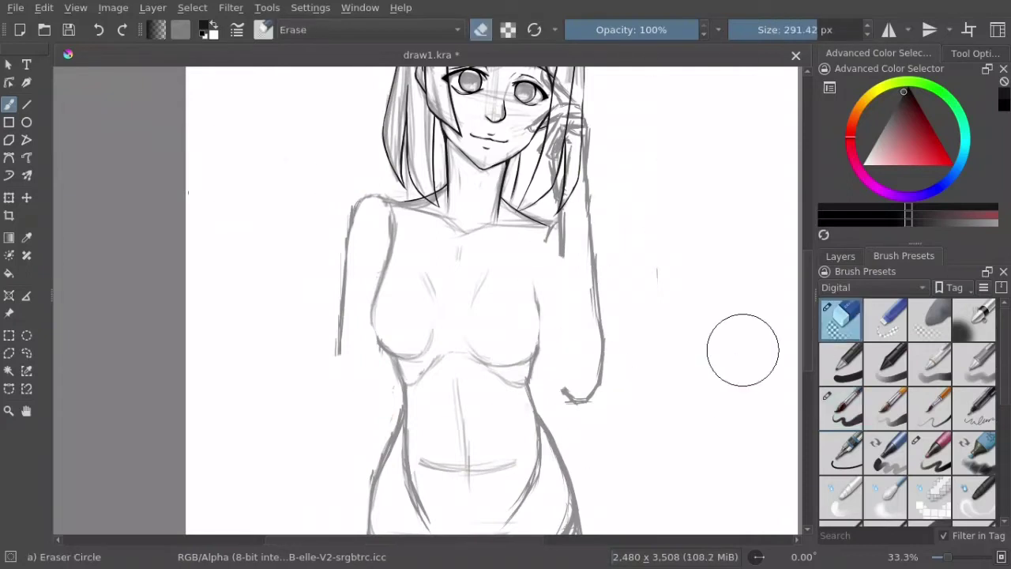
{"action": "key", "text": "slash"}
Step: Replace the rough outer arm line and refine the inner line and elbow curve
{"action": "left_click_drag", "start_coordinate": [557, 254], "coordinate": [565, 384]}
{"action": "left_click_drag", "start_coordinate": [555, 331], "coordinate": [576, 403]}
{"action": "key", "text": "slash"}
{"action": "left_click_drag", "start_coordinate": [615, 269], "coordinate": [614, 323]}
{"action": "key", "text": "slash"}
{"action": "left_click_drag", "start_coordinate": [593, 220], "coordinate": [587, 401]}
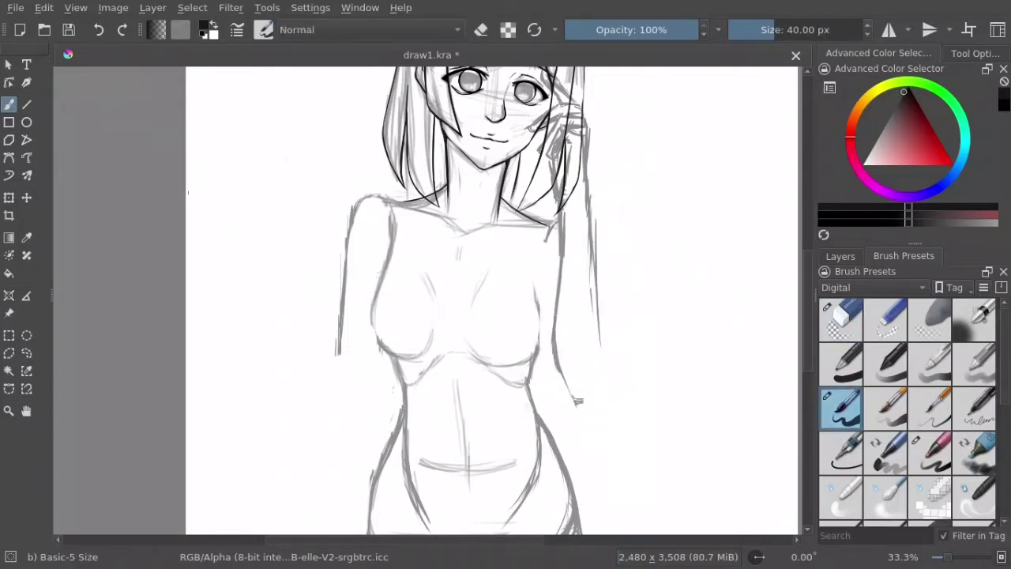
{"action": "left_click_drag", "start_coordinate": [553, 356], "coordinate": [572, 401]}
{"action": "left_click_drag", "start_coordinate": [531, 264], "coordinate": [542, 347]}
{"action": "left_click_drag", "start_coordinate": [541, 308], "coordinate": [559, 378]}
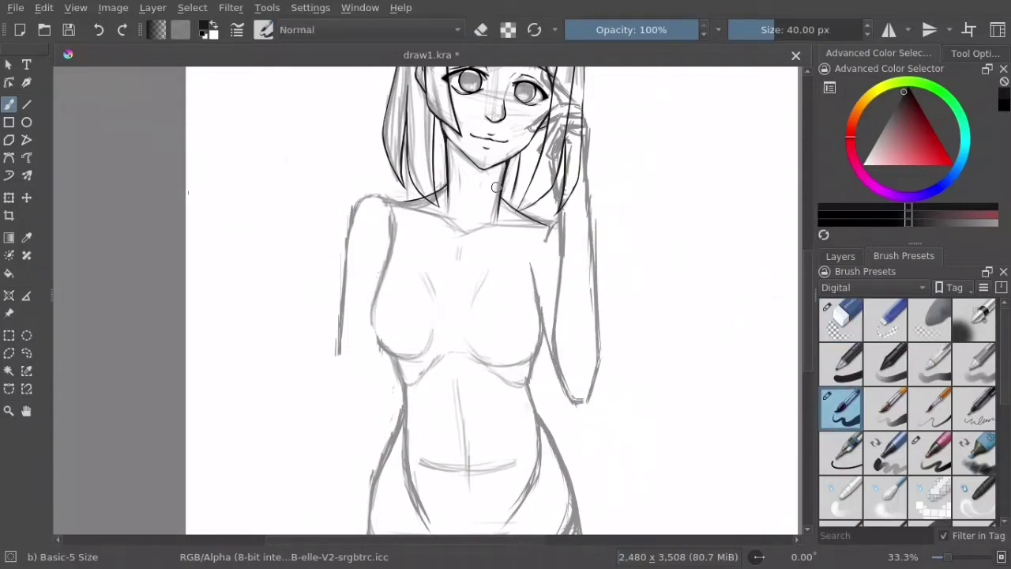
Step: Extend the lowered arm's outline down toward the thigh
{"action": "scroll", "coordinate": [496, 188], "scroll_direction": "down", "scroll_amount": 3}
{"action": "scroll", "coordinate": [495, 187], "scroll_direction": "left", "scroll_amount": 3}
{"action": "scroll", "coordinate": [492, 284], "scroll_direction": "down", "scroll_amount": 3}
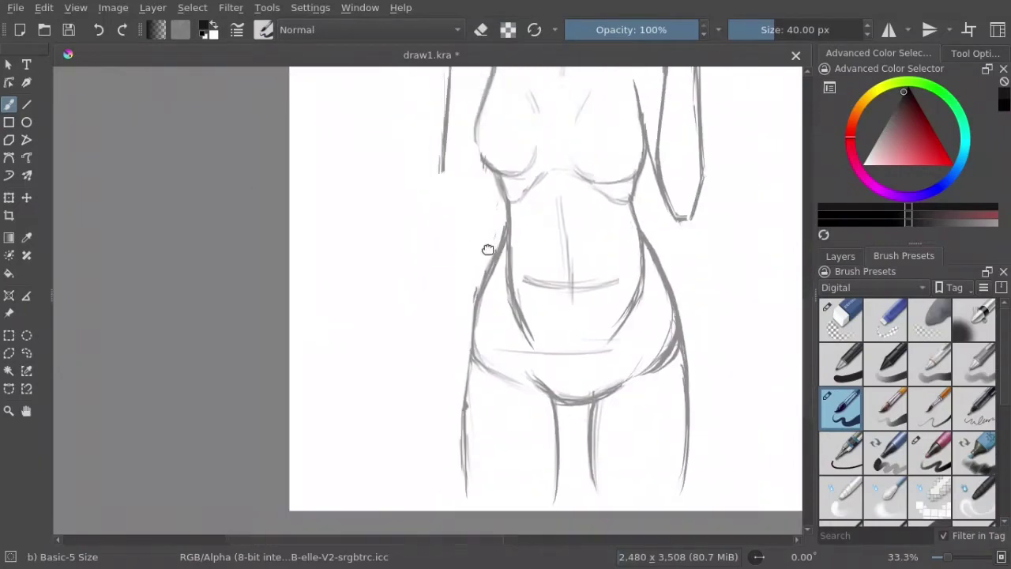
{"action": "scroll", "coordinate": [488, 248], "scroll_direction": "down", "scroll_amount": 1}
{"action": "scroll", "coordinate": [457, 211], "scroll_direction": "up", "scroll_amount": 2}
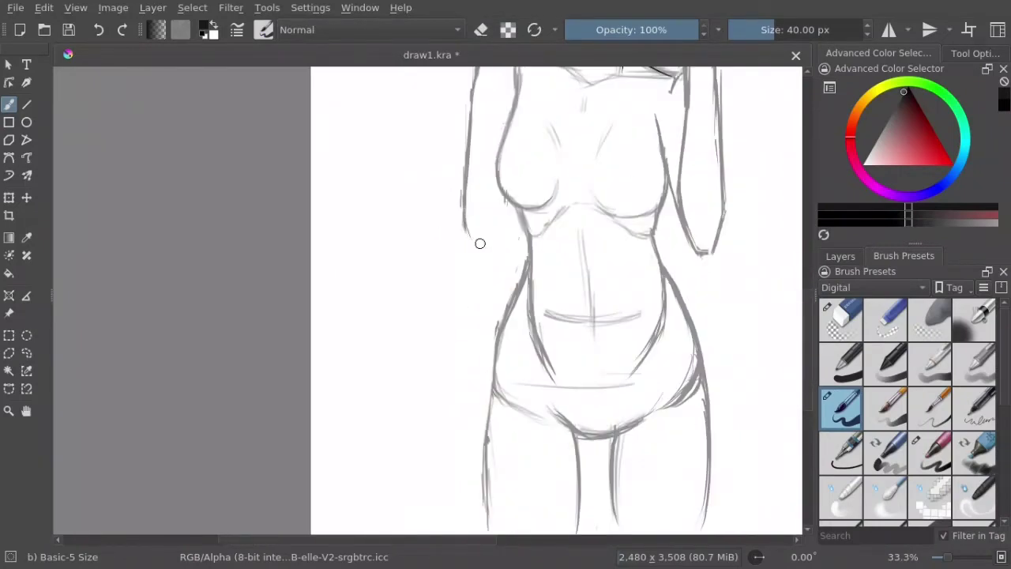
{"action": "left_click_drag", "start_coordinate": [466, 220], "coordinate": [456, 315]}
{"action": "left_click_drag", "start_coordinate": [458, 268], "coordinate": [462, 431]}
{"action": "left_click_drag", "start_coordinate": [503, 207], "coordinate": [486, 352]}
{"action": "left_click_drag", "start_coordinate": [496, 294], "coordinate": [467, 439]}
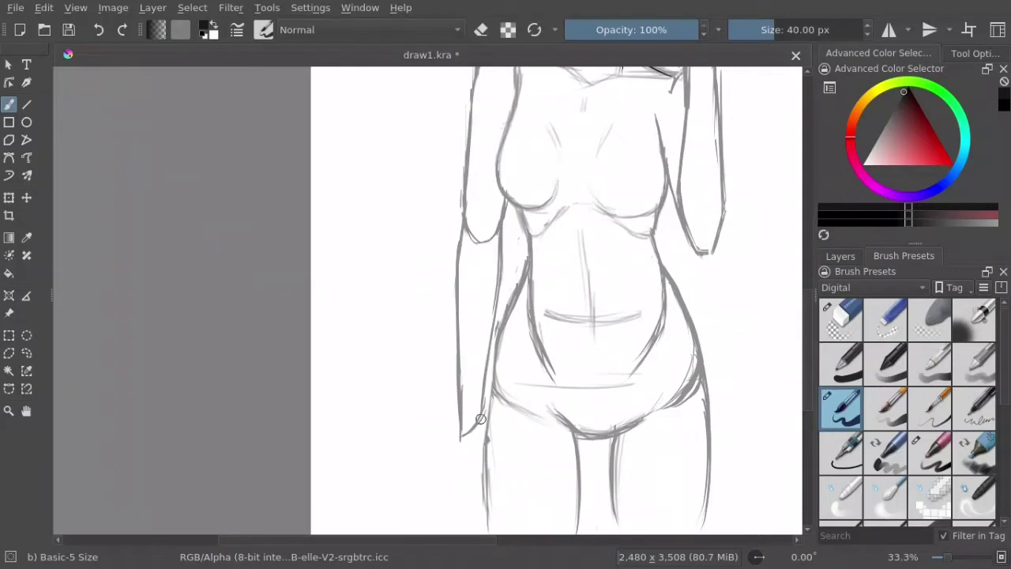
{"action": "left_click_drag", "start_coordinate": [488, 343], "coordinate": [479, 424]}
{"action": "scroll", "coordinate": [491, 335], "scroll_direction": "down", "scroll_amount": 3}
Step: Sketch the hand at the end of the lowered arm beside the thigh, erasing stray strokes
{"action": "left_click_drag", "start_coordinate": [493, 324], "coordinate": [474, 379]}
{"action": "left_click_drag", "start_coordinate": [464, 320], "coordinate": [474, 433]}
{"action": "mouse_move", "coordinate": [488, 364]}
{"action": "left_mouse_down"}
{"action": "mouse_move", "coordinate": [479, 433]}
{"action": "mouse_move", "coordinate": [482, 419]}
{"action": "left_mouse_up"}
{"action": "key", "text": "e"}
{"action": "key", "text": "e"}
{"action": "left_click_drag", "start_coordinate": [467, 383], "coordinate": [483, 375]}
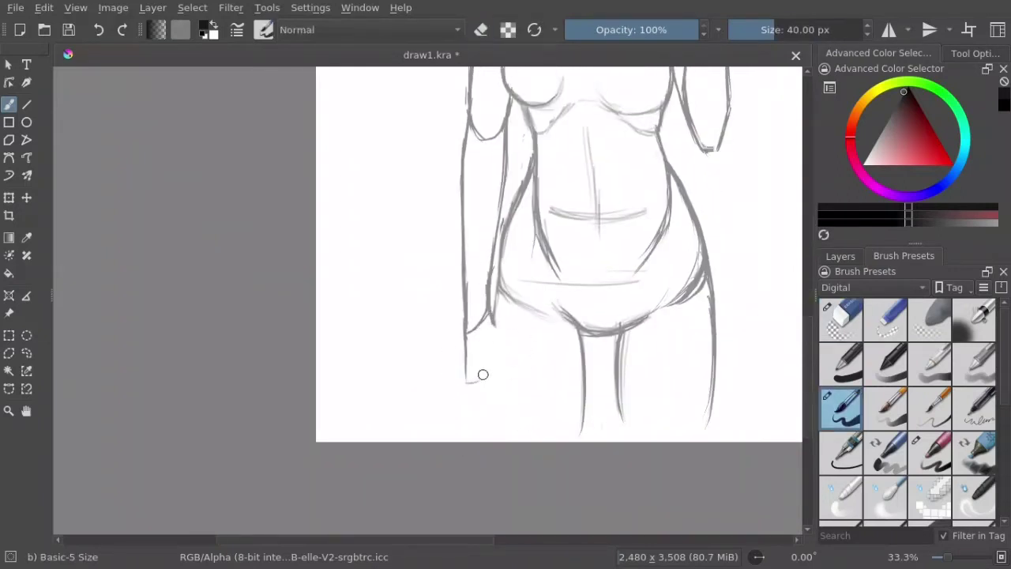
{"action": "mouse_move", "coordinate": [493, 322]}
{"action": "left_mouse_down"}
{"action": "mouse_move", "coordinate": [472, 390]}
{"action": "mouse_move", "coordinate": [483, 408]}
{"action": "mouse_move", "coordinate": [474, 431]}
{"action": "mouse_move", "coordinate": [496, 350]}
{"action": "mouse_move", "coordinate": [489, 403]}
{"action": "left_mouse_up"}
Step: Rework the lowered hand's fingers, alternately erasing and redrawing strokes
{"action": "key", "text": "e"}
{"action": "left_click_drag", "start_coordinate": [492, 316], "coordinate": [475, 435]}
{"action": "key", "text": "e"}
{"action": "left_click_drag", "start_coordinate": [476, 373], "coordinate": [479, 436]}
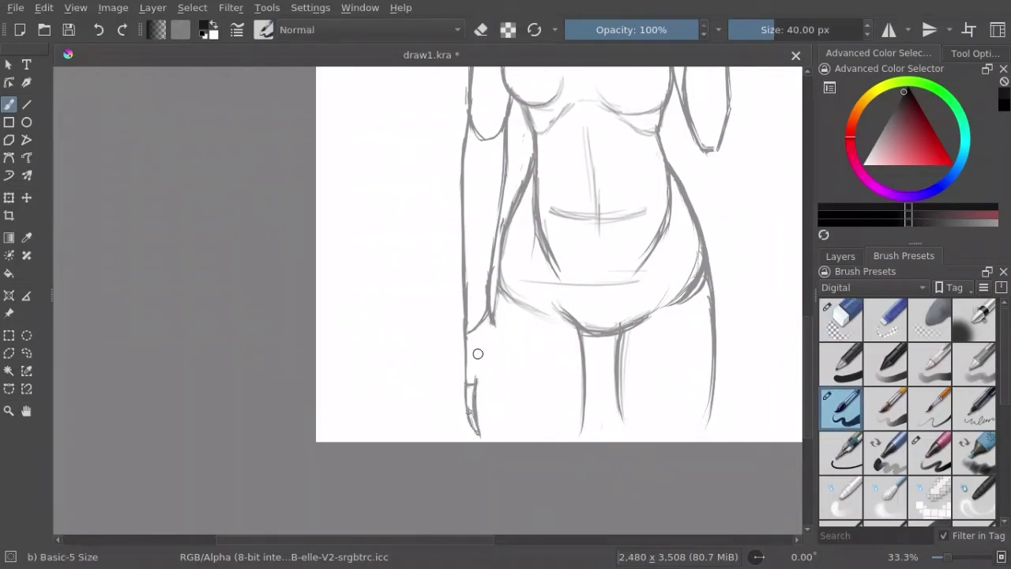
{"action": "key", "text": "e"}
{"action": "left_click_drag", "start_coordinate": [474, 378], "coordinate": [476, 433]}
{"action": "key", "text": "e"}
{"action": "left_click_drag", "start_coordinate": [479, 332], "coordinate": [469, 376]}
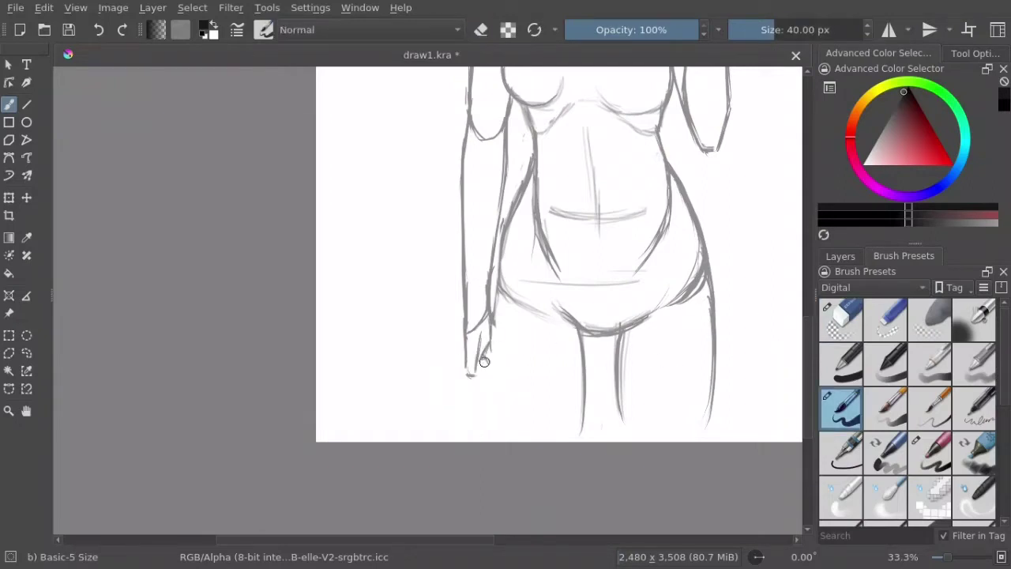
{"action": "left_click_drag", "start_coordinate": [484, 342], "coordinate": [493, 396]}
{"action": "mouse_move", "coordinate": [494, 324]}
{"action": "left_mouse_down"}
{"action": "mouse_move", "coordinate": [494, 395]}
{"action": "mouse_move", "coordinate": [479, 383]}
{"action": "mouse_move", "coordinate": [466, 420]}
{"action": "mouse_move", "coordinate": [472, 431]}
{"action": "left_mouse_up"}
{"action": "key", "text": "e"}
{"action": "left_click_drag", "start_coordinate": [475, 379], "coordinate": [472, 407]}
{"action": "key", "text": "e"}
{"action": "mouse_move", "coordinate": [482, 357]}
{"action": "left_mouse_down"}
{"action": "mouse_move", "coordinate": [482, 422]}
{"action": "mouse_move", "coordinate": [466, 426]}
{"action": "mouse_move", "coordinate": [482, 438]}
{"action": "left_mouse_up"}
Step: Refine the lower arm and the lowered hand's outline with the sketching brush
{"action": "left_click", "coordinate": [841, 320]}
{"action": "left_click", "coordinate": [841, 407]}
{"action": "left_click_drag", "start_coordinate": [505, 229], "coordinate": [494, 312]}
{"action": "left_click_drag", "start_coordinate": [490, 347], "coordinate": [486, 441]}
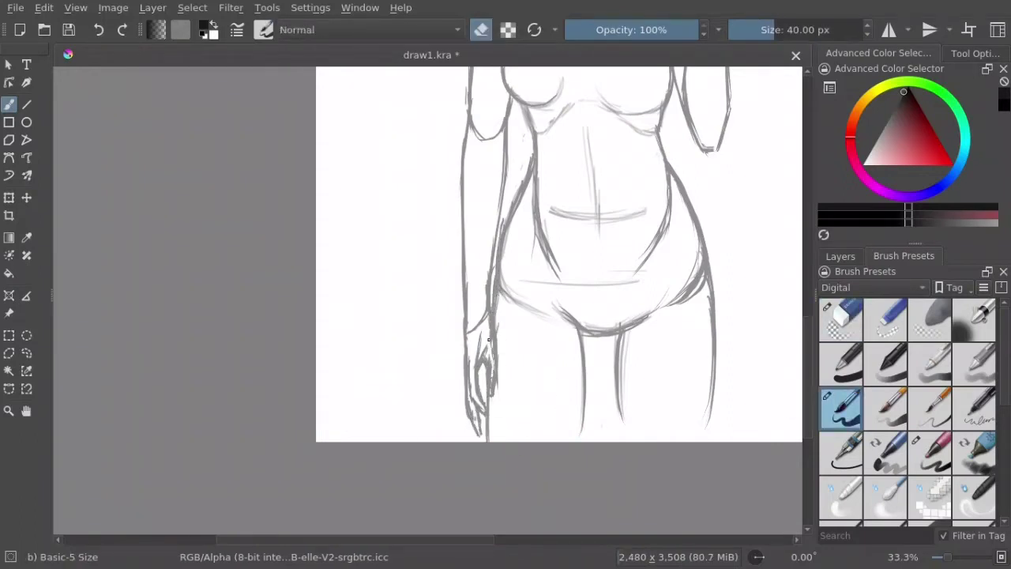
{"action": "mouse_move", "coordinate": [490, 336]}
{"action": "left_mouse_down"}
{"action": "mouse_move", "coordinate": [486, 415]}
{"action": "mouse_move", "coordinate": [469, 382]}
{"action": "mouse_move", "coordinate": [475, 434]}
{"action": "left_mouse_up"}
{"action": "key", "text": "e"}
{"action": "key", "text": "e"}
{"action": "key", "text": "e"}
{"action": "key", "text": "e"}
{"action": "key", "text": "e"}
{"action": "key", "text": "e"}
{"action": "key", "text": "e"}
{"action": "left_click_drag", "start_coordinate": [486, 353], "coordinate": [480, 377]}
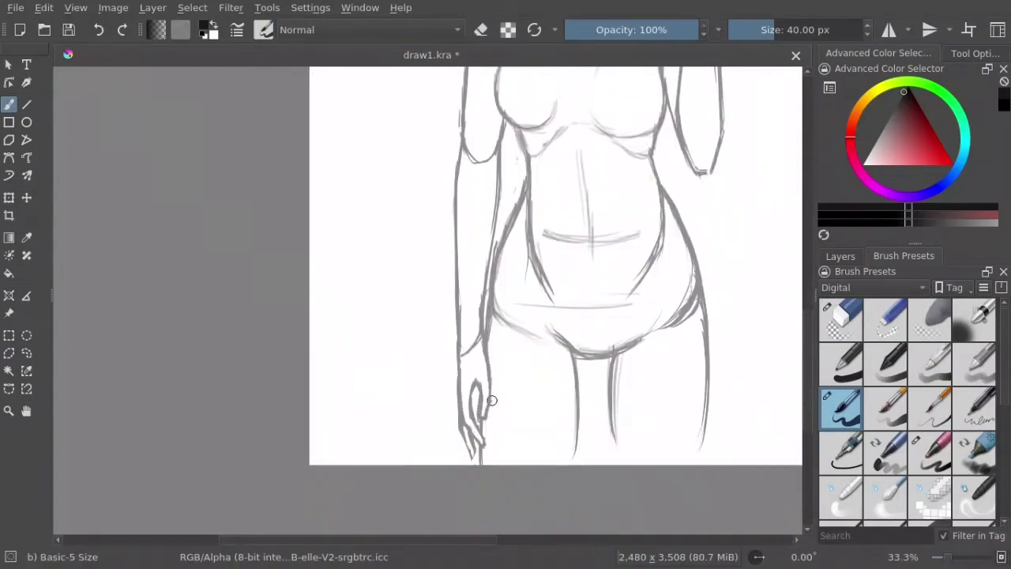
{"action": "key", "text": "e"}
Step: Clean up and redraw the finger lines of the hand at the cheek
{"action": "key", "text": "e"}
{"action": "key", "text": "e"}
{"action": "scroll", "coordinate": [537, 334], "scroll_direction": "up", "scroll_amount": 5}
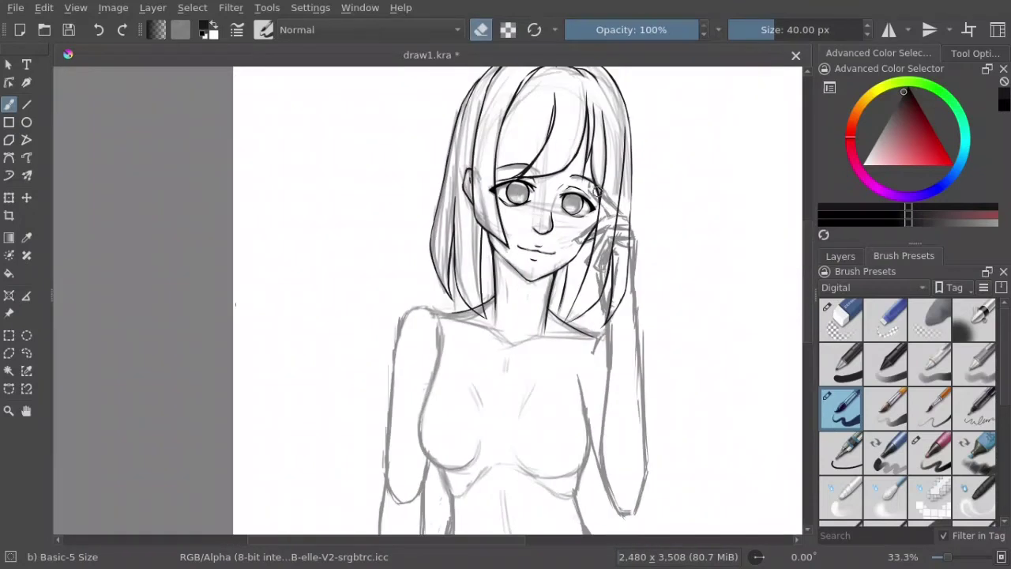
{"action": "key", "text": "e"}
{"action": "key", "text": "e"}
{"action": "key", "text": "e"}
{"action": "key", "text": "e"}
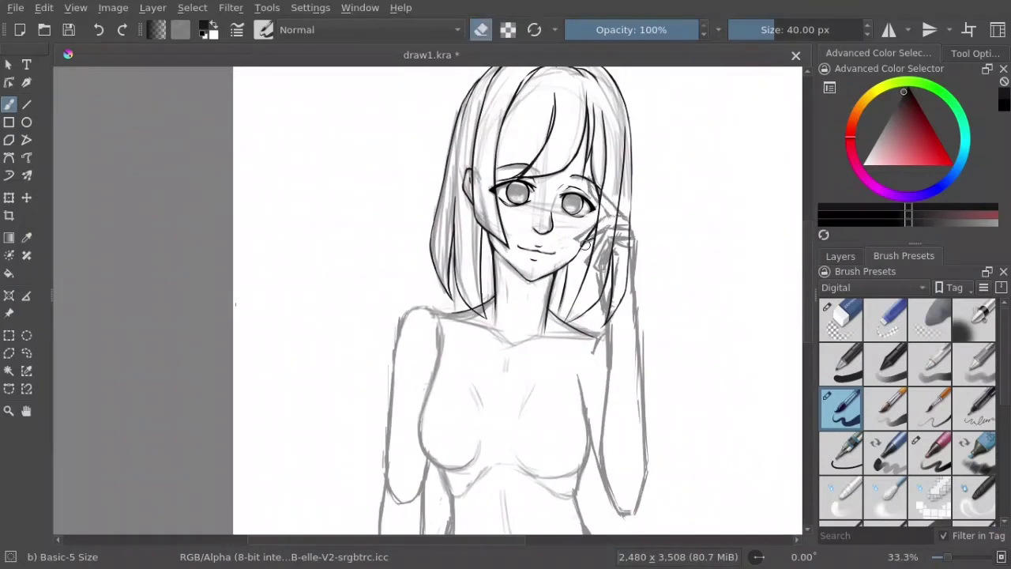
{"action": "key", "text": "e"}
{"action": "key", "text": "e"}
{"action": "mouse_move", "coordinate": [627, 243]}
{"action": "left_mouse_down"}
{"action": "mouse_move", "coordinate": [609, 272]}
{"action": "mouse_move", "coordinate": [596, 269]}
{"action": "left_mouse_up"}
{"action": "key", "text": "e"}
{"action": "key", "text": "e"}
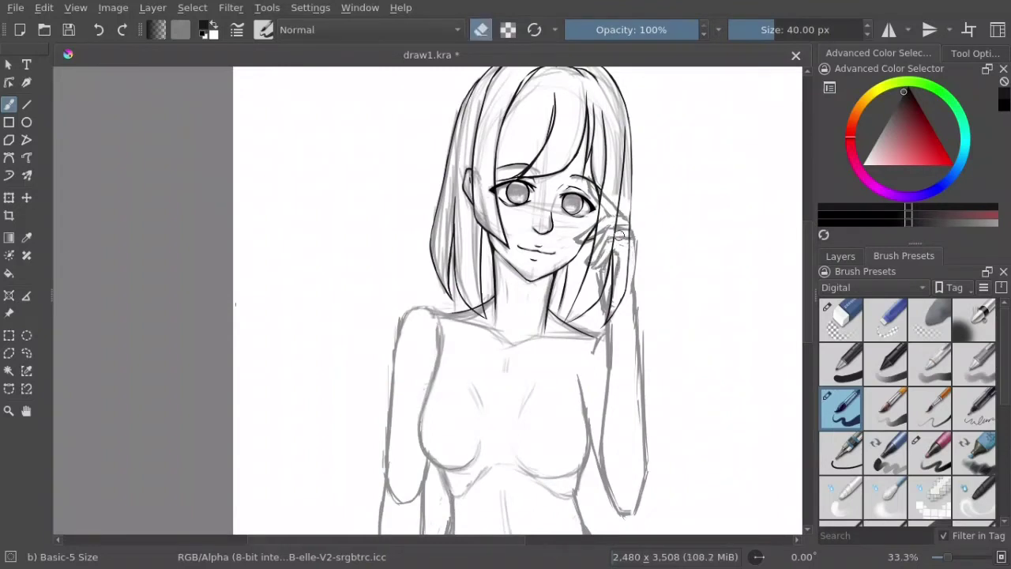
{"action": "key", "text": "e"}
{"action": "mouse_move", "coordinate": [635, 237]}
{"action": "left_mouse_down"}
{"action": "mouse_move", "coordinate": [632, 256]}
{"action": "mouse_move", "coordinate": [612, 231]}
{"action": "left_mouse_up"}
{"action": "key", "text": "e"}
{"action": "key", "text": "e"}
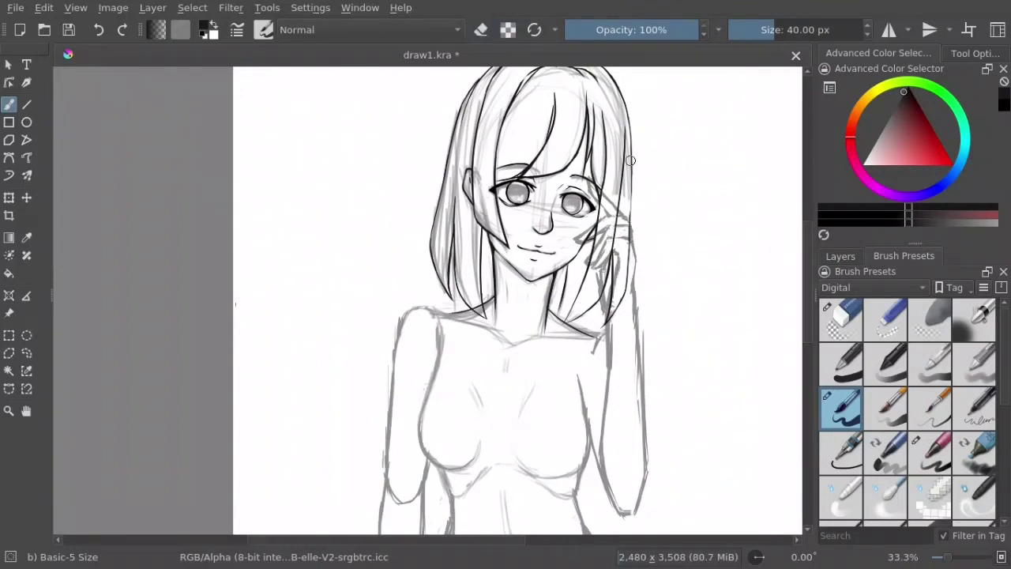
{"action": "key", "text": "e"}
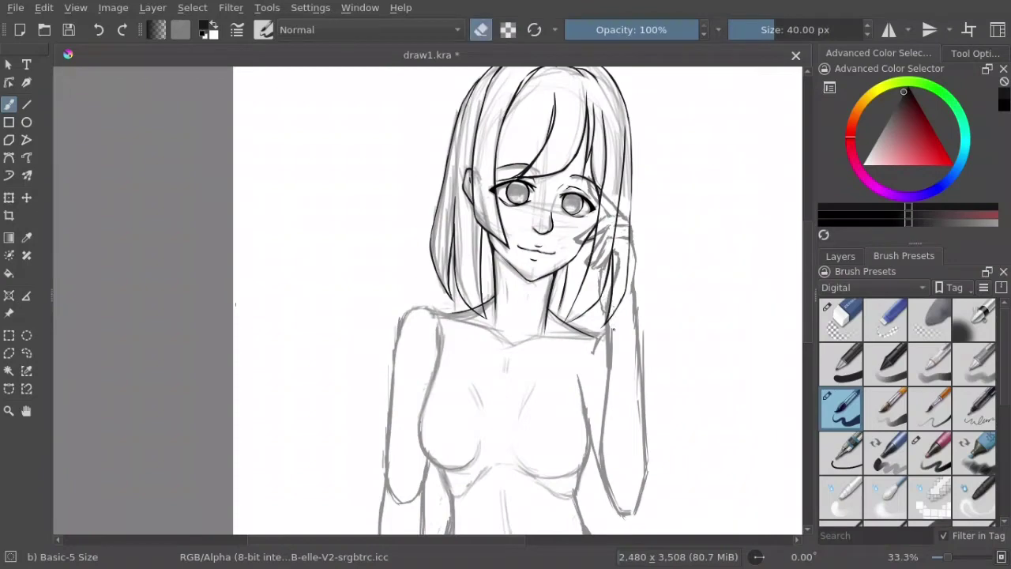
Step: Erase and redraw stray strokes near the lowered hand
{"action": "key", "text": "e"}
{"action": "scroll", "coordinate": [600, 316], "scroll_direction": "down", "scroll_amount": 5}
{"action": "key", "text": "e"}
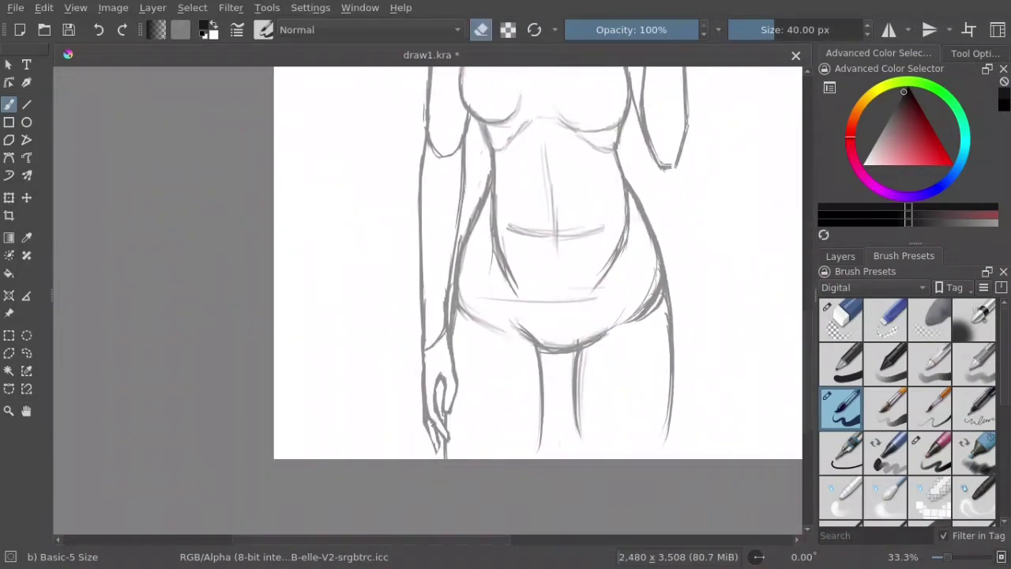
{"action": "key", "text": "e"}
{"action": "left_click_drag", "start_coordinate": [433, 425], "coordinate": [441, 457]}
{"action": "key", "text": "e"}
{"action": "left_click_drag", "start_coordinate": [426, 379], "coordinate": [443, 409]}
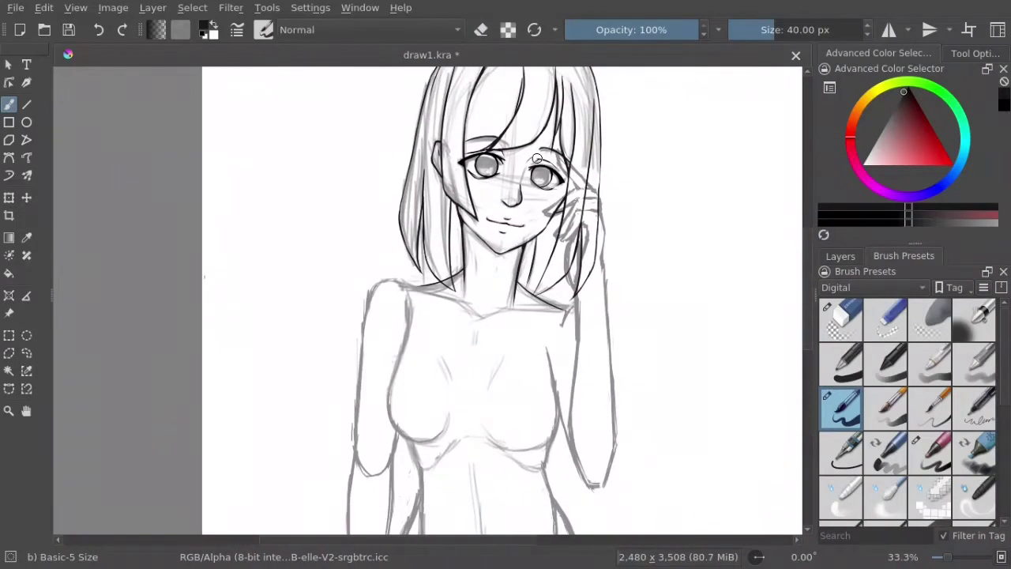
Step: Hide Paint Layer 3 and add new Paint Layer 5 for inking
{"action": "left_click", "coordinate": [841, 256]}
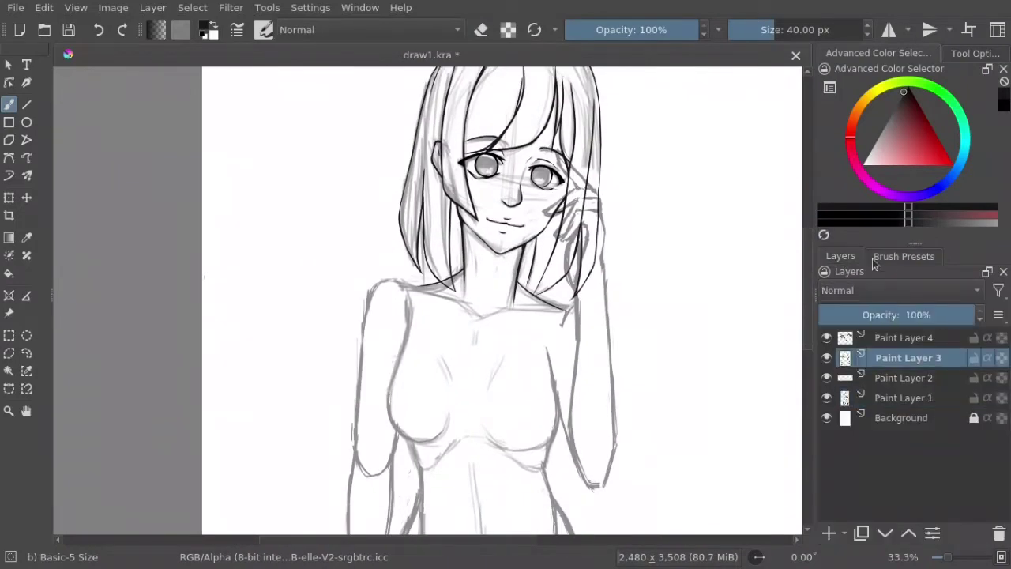
{"action": "left_click", "coordinate": [826, 358]}
{"action": "key", "text": "Insert"}
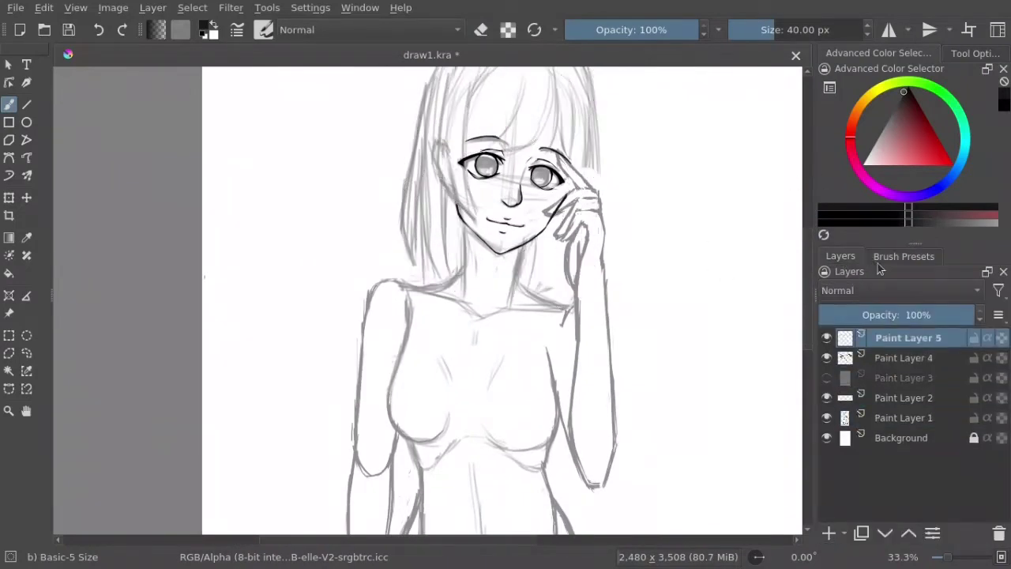
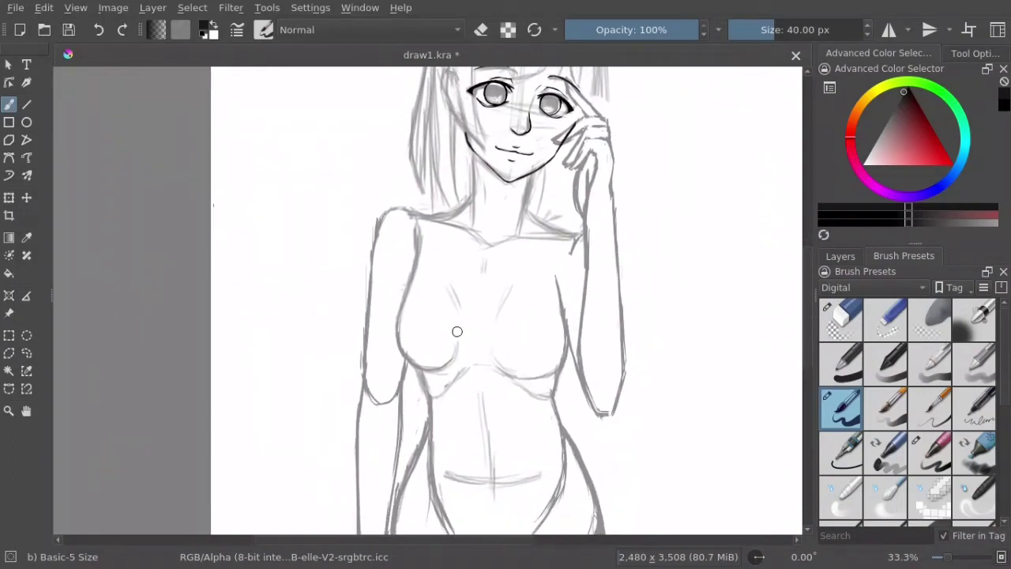
Step: Ink the shoulder lines beside the neck and the V neckline, erasing to rework it
{"action": "mouse_move", "coordinate": [409, 213]}
{"action": "left_mouse_down"}
{"action": "mouse_move", "coordinate": [472, 197]}
{"action": "mouse_move", "coordinate": [583, 231]}
{"action": "left_mouse_up"}
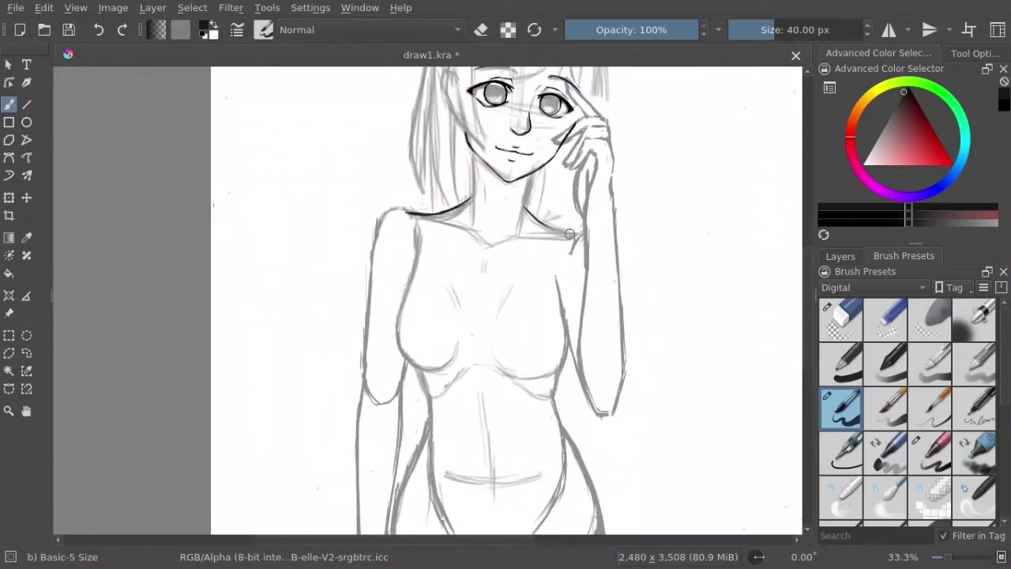
{"action": "left_click_drag", "start_coordinate": [455, 208], "coordinate": [535, 221]}
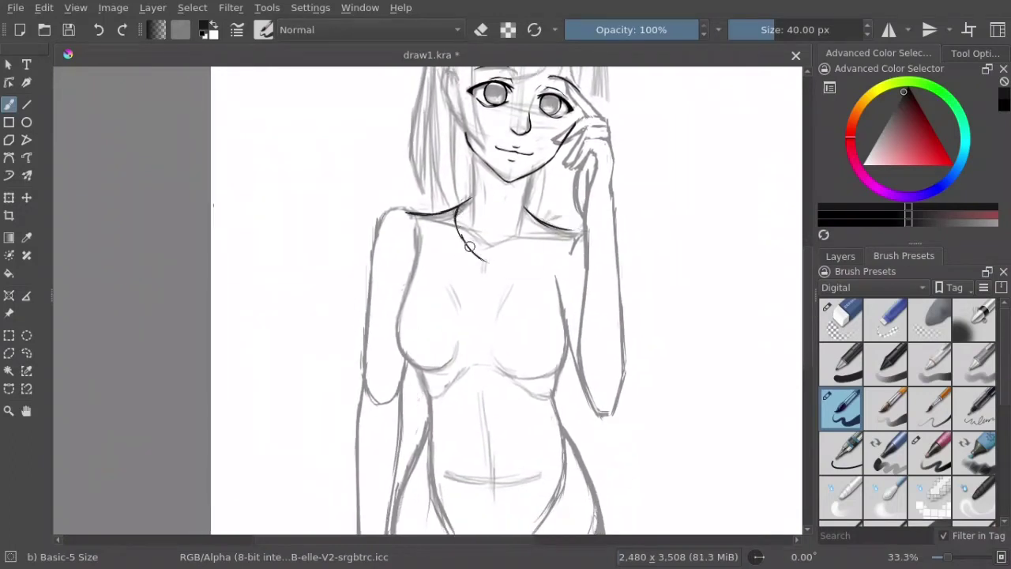
{"action": "key", "text": "e"}
{"action": "left_click_drag", "start_coordinate": [474, 251], "coordinate": [521, 254]}
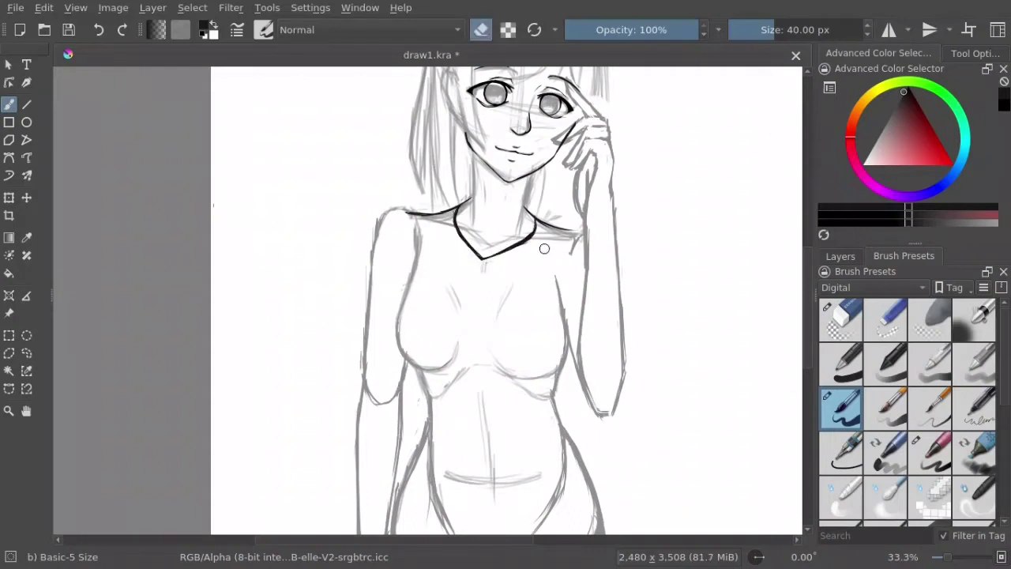
{"action": "key", "text": "e"}
{"action": "mouse_move", "coordinate": [447, 212]}
{"action": "left_mouse_down"}
{"action": "mouse_move", "coordinate": [482, 267]}
{"action": "mouse_move", "coordinate": [542, 225]}
{"action": "left_mouse_up"}
{"action": "key", "text": "e"}
{"action": "key", "text": "e"}
{"action": "key", "text": "e"}
Step: Ink the left shoulder, right body edge, folds below the chest and waist hem
{"action": "key", "text": "e"}
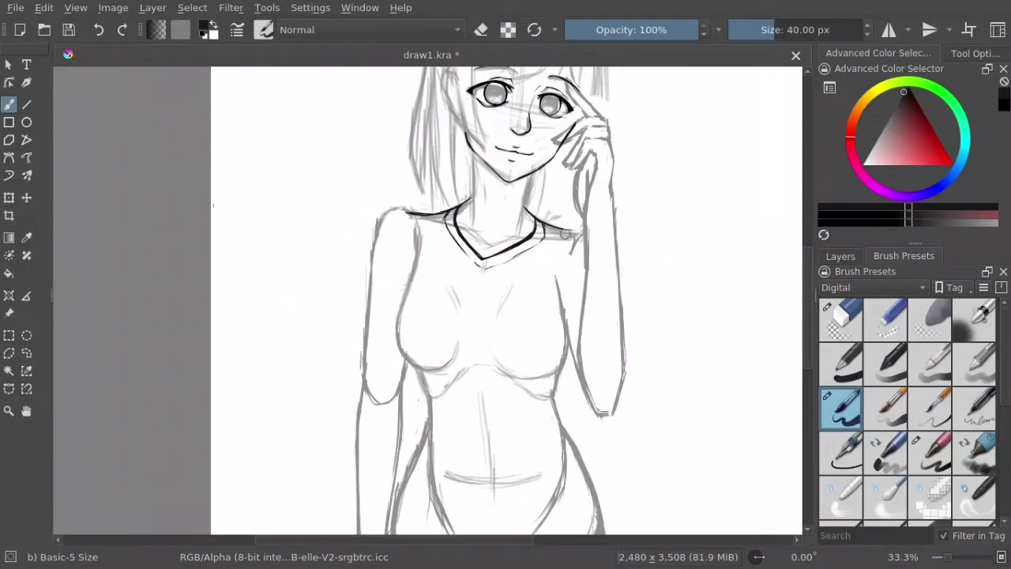
{"action": "mouse_move", "coordinate": [414, 227]}
{"action": "left_mouse_down"}
{"action": "mouse_move", "coordinate": [421, 248]}
{"action": "mouse_move", "coordinate": [403, 304]}
{"action": "mouse_move", "coordinate": [417, 363]}
{"action": "left_mouse_up"}
{"action": "key", "text": "e"}
{"action": "key", "text": "e"}
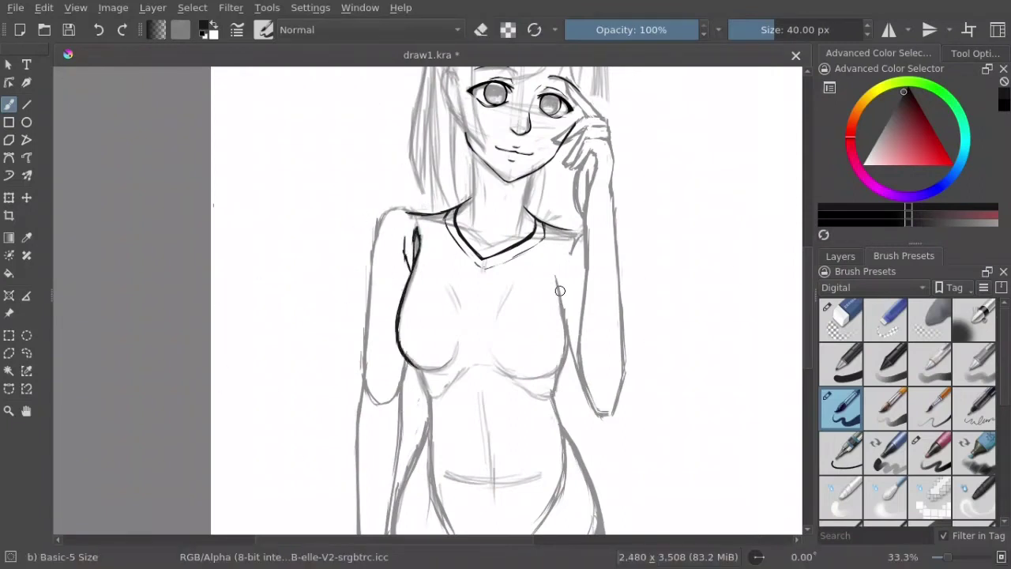
{"action": "mouse_move", "coordinate": [557, 261]}
{"action": "left_mouse_down"}
{"action": "mouse_move", "coordinate": [571, 335]}
{"action": "mouse_move", "coordinate": [556, 373]}
{"action": "mouse_move", "coordinate": [521, 380]}
{"action": "left_mouse_up"}
{"action": "key", "text": "e"}
{"action": "key", "text": "e"}
{"action": "mouse_move", "coordinate": [405, 336]}
{"action": "left_mouse_down"}
{"action": "mouse_move", "coordinate": [429, 296]}
{"action": "mouse_move", "coordinate": [434, 386]}
{"action": "mouse_move", "coordinate": [514, 400]}
{"action": "left_mouse_up"}
{"action": "mouse_move", "coordinate": [585, 332]}
{"action": "left_mouse_down"}
{"action": "mouse_move", "coordinate": [595, 399]}
{"action": "mouse_move", "coordinate": [499, 400]}
{"action": "left_mouse_up"}
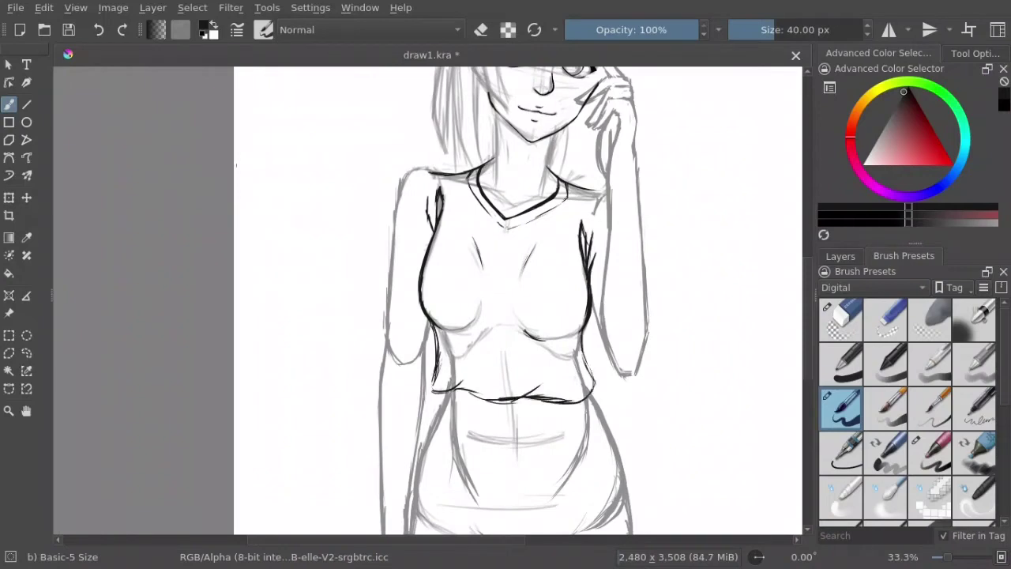
{"action": "left_click_drag", "start_coordinate": [428, 389], "coordinate": [534, 400]}
Step: Clean up the hem and add folds under the left breast and down the middle
{"action": "key", "text": "e"}
{"action": "left_click_drag", "start_coordinate": [471, 399], "coordinate": [580, 399]}
{"action": "key", "text": "e"}
{"action": "left_click_drag", "start_coordinate": [515, 398], "coordinate": [578, 385]}
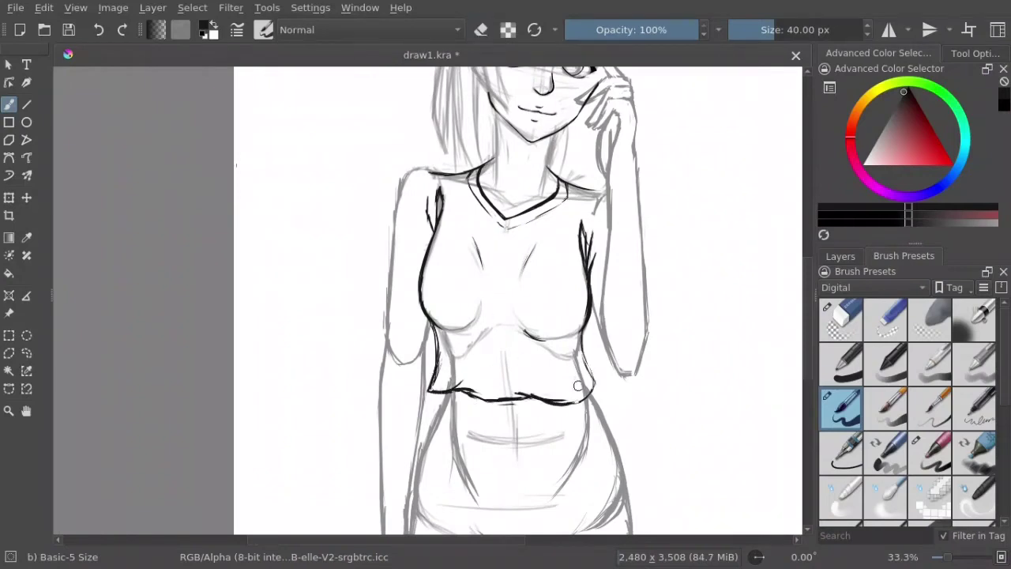
{"action": "left_click_drag", "start_coordinate": [476, 310], "coordinate": [457, 366]}
{"action": "mouse_move", "coordinate": [564, 380]}
{"action": "left_mouse_down"}
{"action": "mouse_move", "coordinate": [570, 352]}
{"action": "mouse_move", "coordinate": [595, 401]}
{"action": "left_mouse_up"}
{"action": "left_click_drag", "start_coordinate": [510, 340], "coordinate": [515, 384]}
{"action": "mouse_move", "coordinate": [488, 323]}
{"action": "left_mouse_down"}
{"action": "mouse_move", "coordinate": [479, 373]}
{"action": "mouse_move", "coordinate": [490, 371]}
{"action": "mouse_move", "coordinate": [427, 392]}
{"action": "mouse_move", "coordinate": [538, 398]}
{"action": "left_mouse_up"}
{"action": "key", "text": "e"}
{"action": "key", "text": "e"}
{"action": "key", "text": "e"}
{"action": "key", "text": "e"}
{"action": "key", "text": "e"}
Step: Add a curved lower fold and erase stray strokes along the shirt's sides
{"action": "key", "text": "e"}
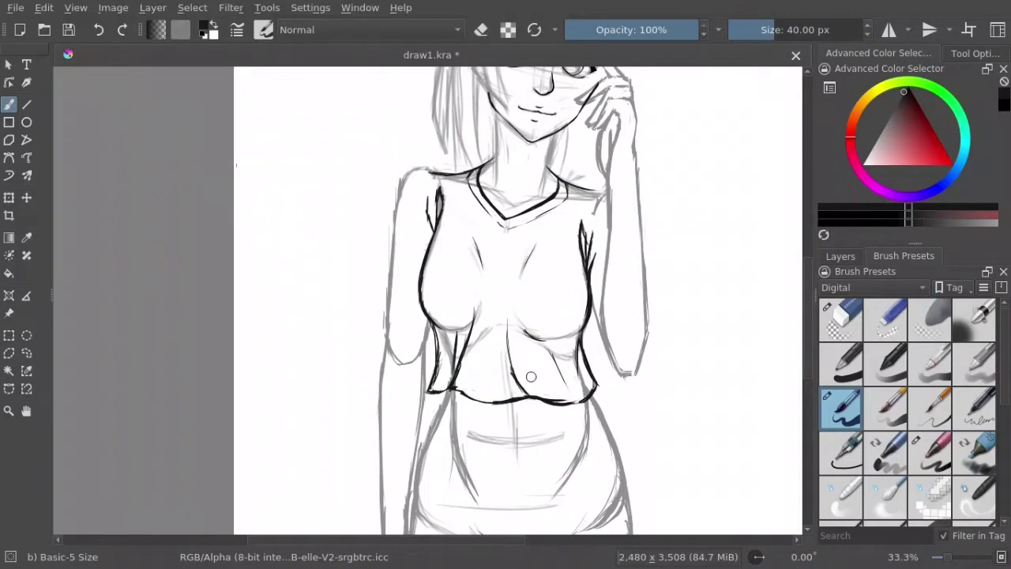
{"action": "left_click_drag", "start_coordinate": [559, 336], "coordinate": [580, 404]}
{"action": "key", "text": "e"}
{"action": "left_click_drag", "start_coordinate": [541, 388], "coordinate": [580, 405]}
{"action": "key", "text": "e"}
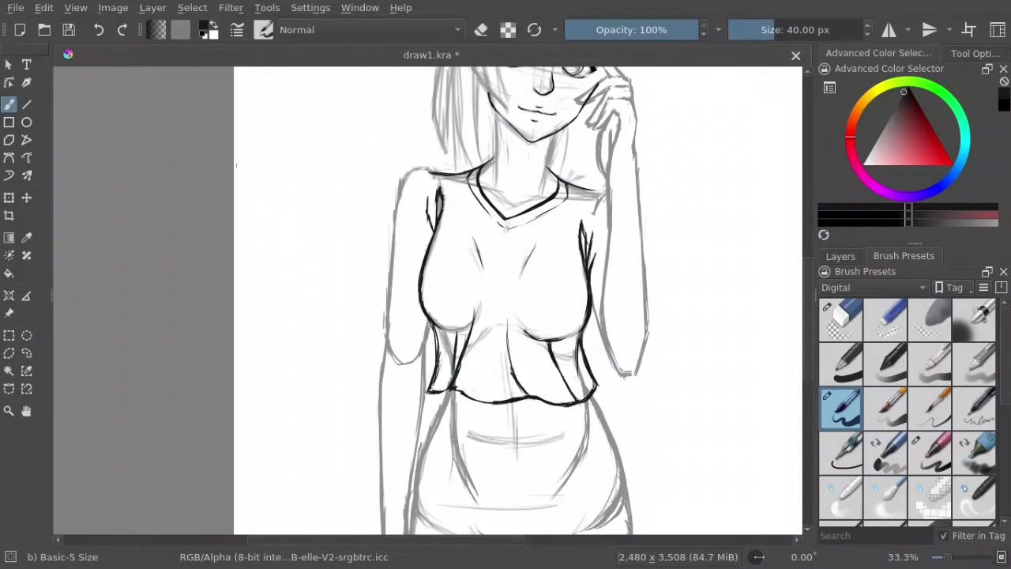
{"action": "key", "text": "e"}
{"action": "key", "text": "e"}
{"action": "mouse_move", "coordinate": [433, 320]}
{"action": "left_mouse_down"}
{"action": "mouse_move", "coordinate": [439, 391]}
{"action": "mouse_move", "coordinate": [434, 346]}
{"action": "left_mouse_up"}
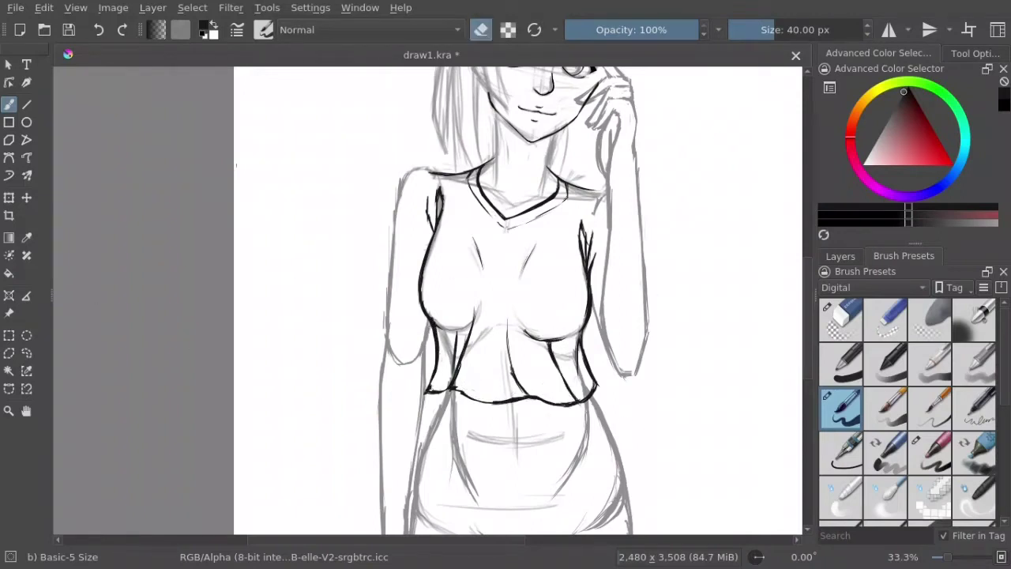
{"action": "left_click_drag", "start_coordinate": [583, 241], "coordinate": [582, 219]}
{"action": "key", "text": "e"}
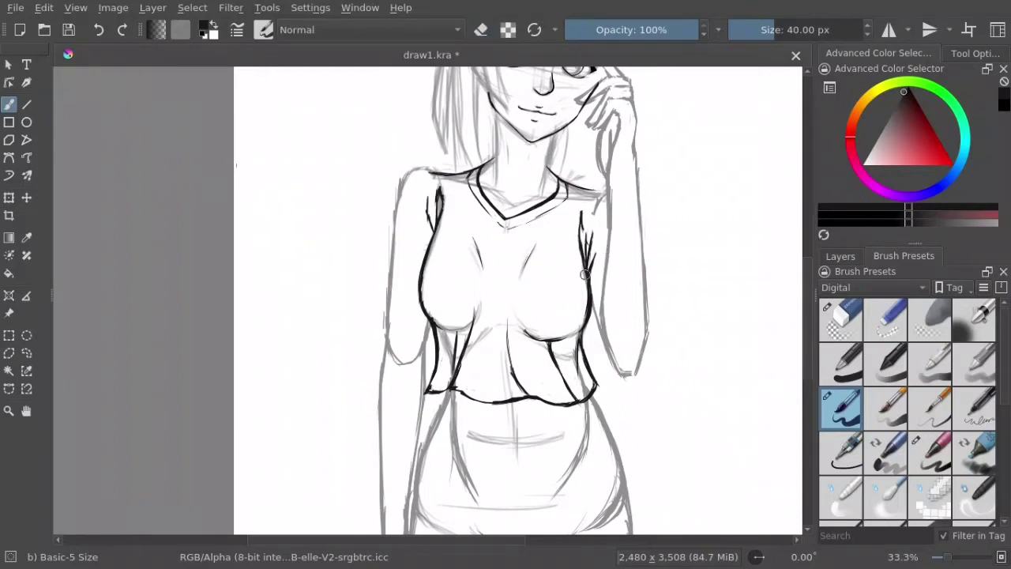
Step: Redraw the shirt's right edge beside the arm with a darker line
{"action": "left_click_drag", "start_coordinate": [602, 296], "coordinate": [611, 359]}
{"action": "key", "text": "e"}
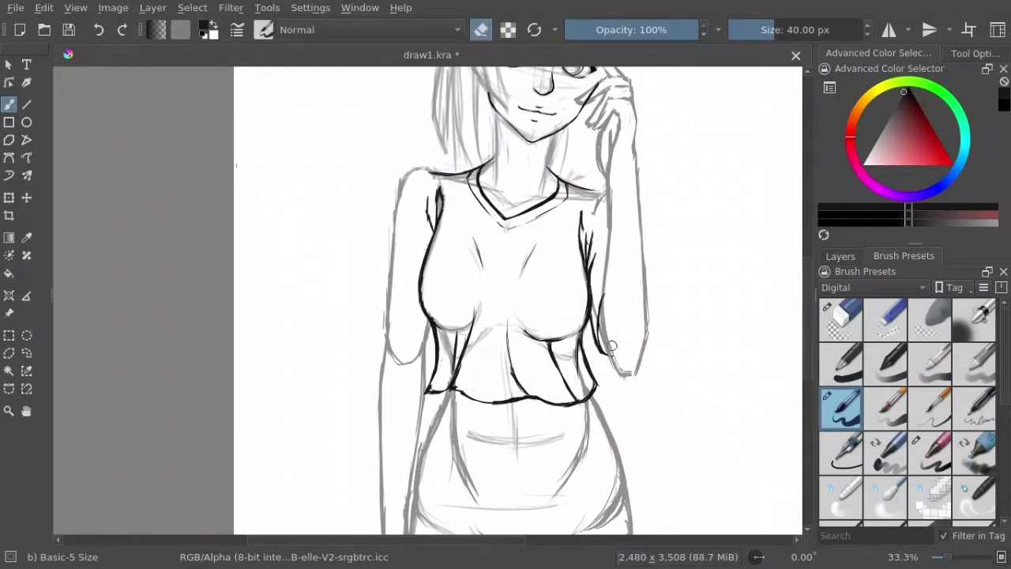
{"action": "key", "text": "e"}
{"action": "key", "text": "e"}
{"action": "key", "text": "e"}
{"action": "key", "text": "e"}
{"action": "left_click_drag", "start_coordinate": [591, 271], "coordinate": [578, 332]}
{"action": "key", "text": "e"}
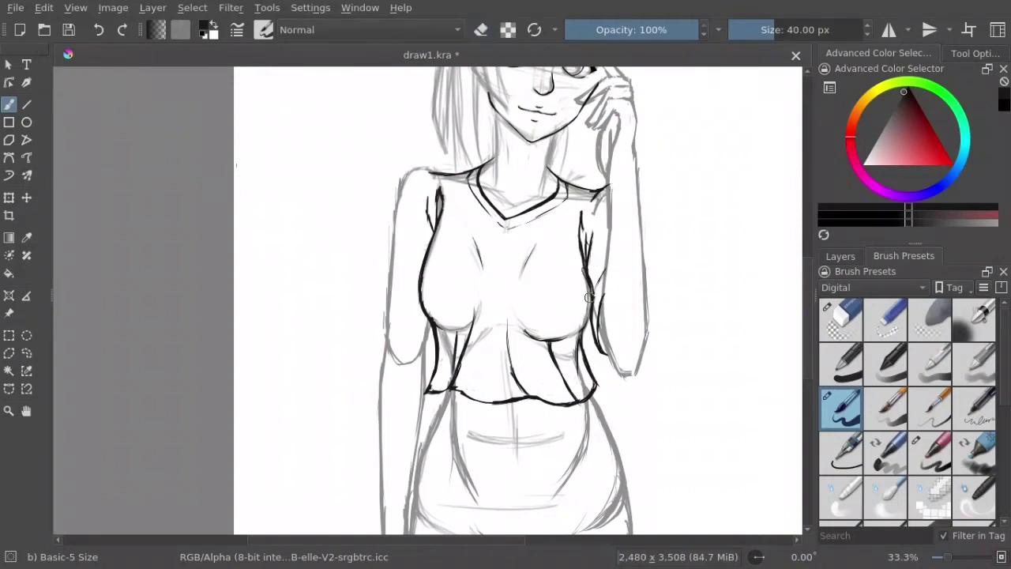
{"action": "left_click_drag", "start_coordinate": [590, 269], "coordinate": [584, 332]}
Step: Ink the short sleeve, both shoulder seams and the left sleeve cuff
{"action": "key", "text": "e"}
{"action": "key", "text": "e"}
{"action": "left_click_drag", "start_coordinate": [567, 73], "coordinate": [645, 96]}
{"action": "mouse_move", "coordinate": [519, 198]}
{"action": "left_mouse_down"}
{"action": "mouse_move", "coordinate": [482, 191]}
{"action": "mouse_move", "coordinate": [454, 294]}
{"action": "mouse_move", "coordinate": [487, 324]}
{"action": "left_mouse_up"}
{"action": "mouse_move", "coordinate": [465, 265]}
{"action": "left_mouse_down"}
{"action": "mouse_move", "coordinate": [498, 331]}
{"action": "mouse_move", "coordinate": [492, 321]}
{"action": "left_mouse_up"}
{"action": "key", "text": "e"}
{"action": "key", "text": "e"}
{"action": "key", "text": "e"}
{"action": "key", "text": "e"}
{"action": "left_click_drag", "start_coordinate": [511, 230], "coordinate": [502, 261]}
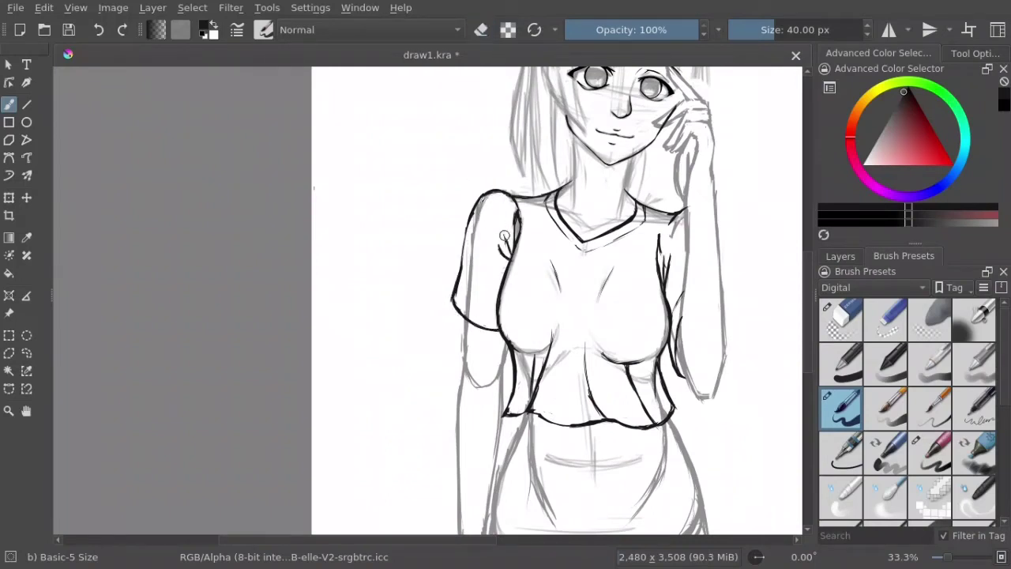
{"action": "mouse_move", "coordinate": [523, 205]}
{"action": "left_mouse_down"}
{"action": "mouse_move", "coordinate": [501, 237]}
{"action": "mouse_move", "coordinate": [513, 238]}
{"action": "left_mouse_up"}
{"action": "key", "text": "e"}
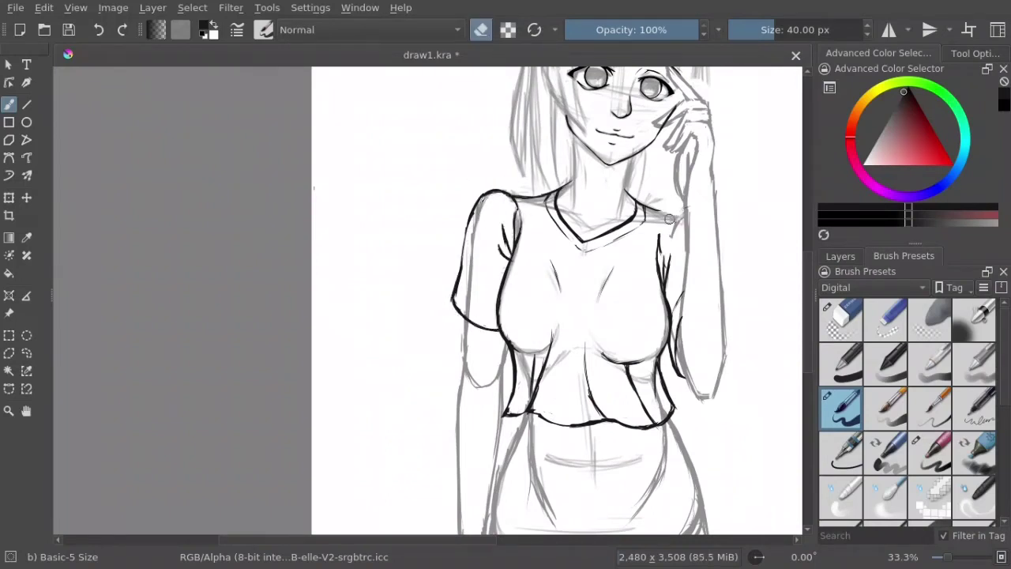
{"action": "key", "text": "e"}
{"action": "mouse_move", "coordinate": [641, 207]}
{"action": "left_mouse_down"}
{"action": "mouse_move", "coordinate": [684, 213]}
{"action": "mouse_move", "coordinate": [659, 210]}
{"action": "left_mouse_up"}
{"action": "key", "text": "e"}
{"action": "key", "text": "e"}
{"action": "left_click_drag", "start_coordinate": [461, 286], "coordinate": [498, 315]}
Step: Ink the shorts' waistband below the shirt hem, with upper and lower edges
{"action": "left_click_drag", "start_coordinate": [471, 215], "coordinate": [465, 278]}
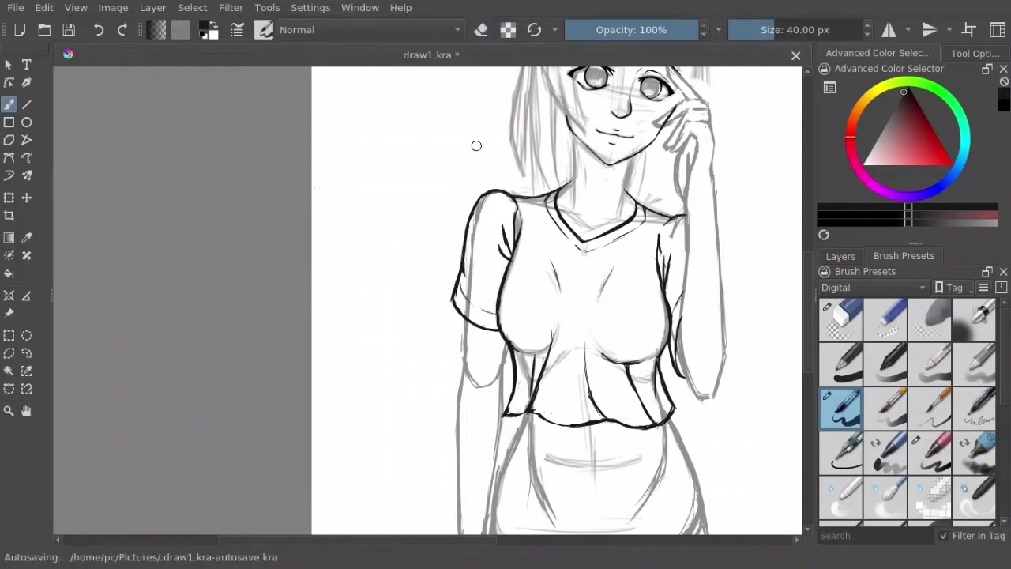
{"action": "scroll", "coordinate": [564, 286], "scroll_direction": "down", "scroll_amount": 2}
{"action": "key", "text": "e"}
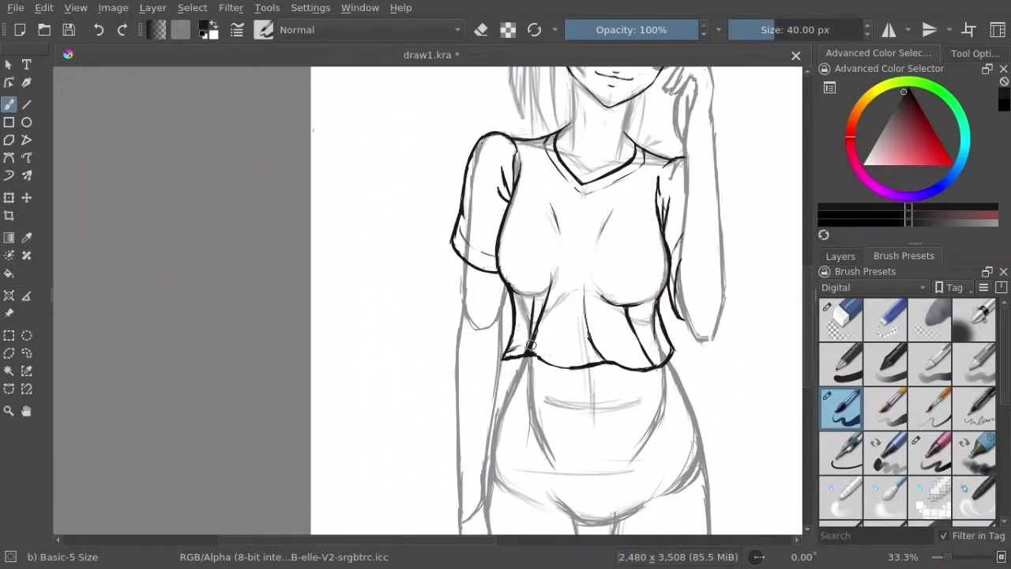
{"action": "left_click_drag", "start_coordinate": [736, 263], "coordinate": [683, 154]}
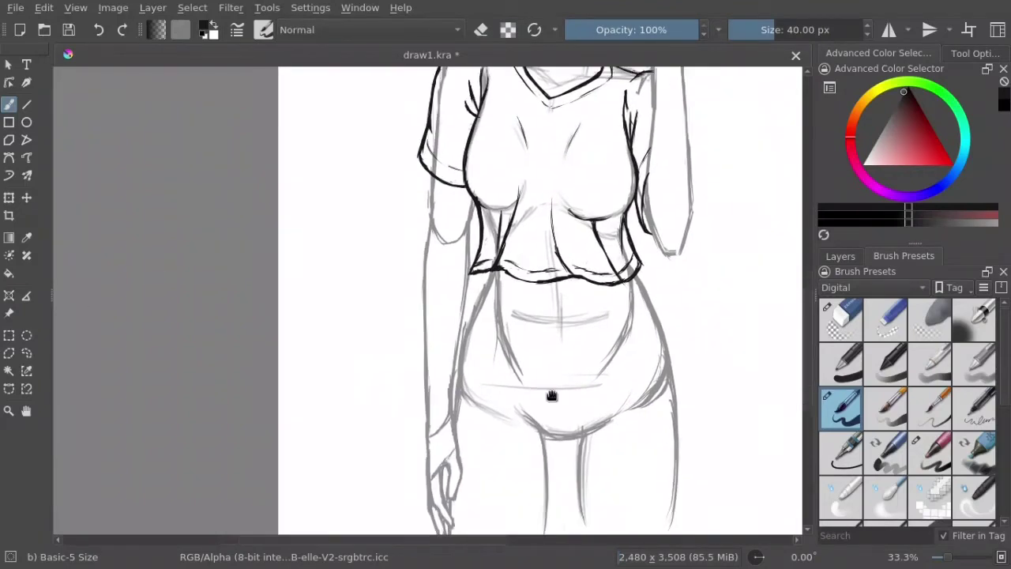
{"action": "mouse_move", "coordinate": [530, 233]}
{"action": "left_mouse_down"}
{"action": "mouse_move", "coordinate": [466, 379]}
{"action": "mouse_move", "coordinate": [566, 352]}
{"action": "left_mouse_up"}
{"action": "left_click_drag", "start_coordinate": [500, 354], "coordinate": [585, 342]}
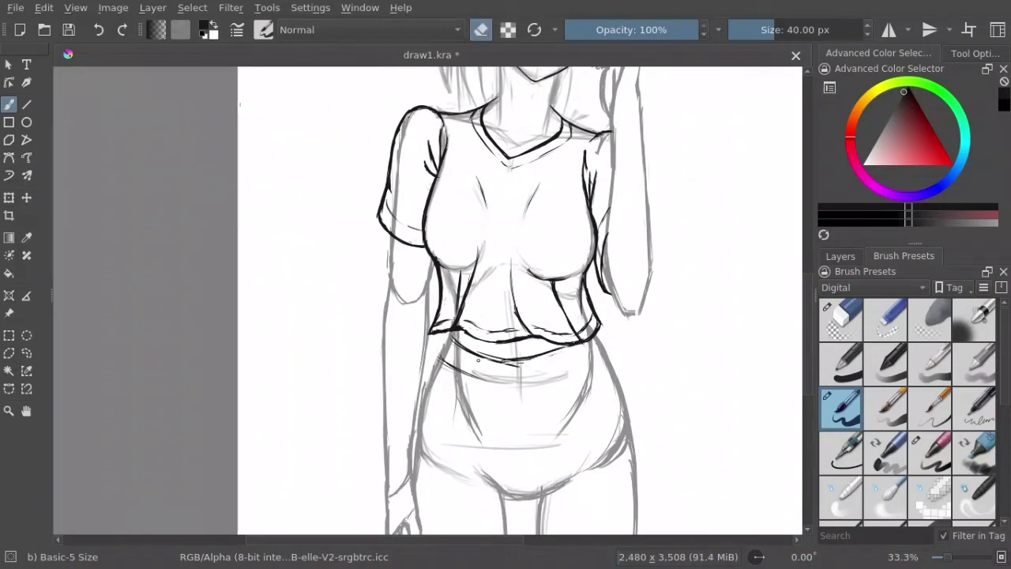
{"action": "mouse_move", "coordinate": [452, 342]}
{"action": "left_mouse_down"}
{"action": "mouse_move", "coordinate": [504, 354]}
{"action": "mouse_move", "coordinate": [569, 348]}
{"action": "mouse_move", "coordinate": [435, 370]}
{"action": "left_mouse_up"}
{"action": "left_click_drag", "start_coordinate": [594, 337], "coordinate": [606, 352]}
{"action": "left_click_drag", "start_coordinate": [436, 372], "coordinate": [605, 354]}
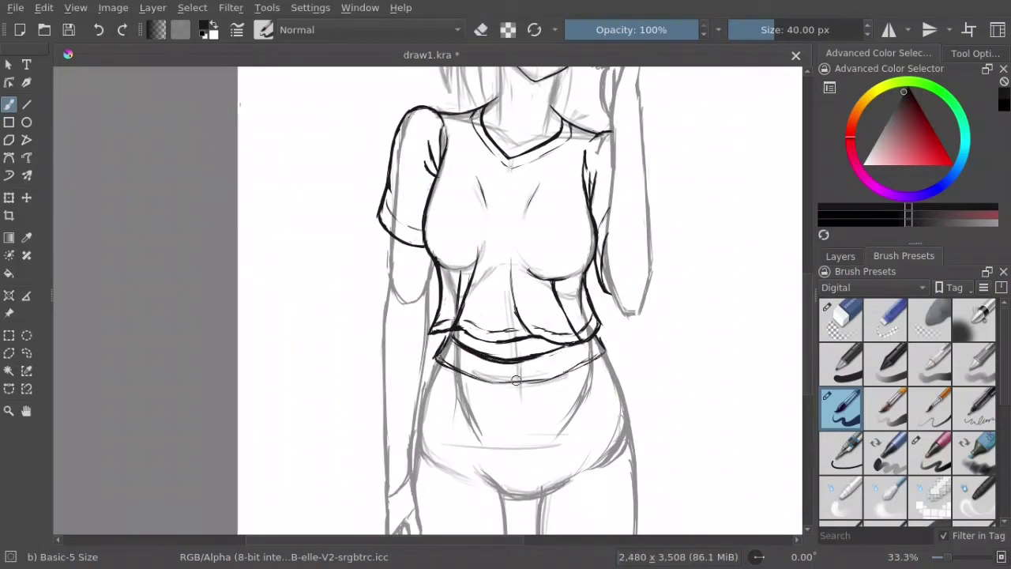
{"action": "left_click_drag", "start_coordinate": [466, 384], "coordinate": [602, 355]}
Step: Ink both hips and the right leg's hem with its rolled cuff
{"action": "left_click_drag", "start_coordinate": [439, 356], "coordinate": [415, 435]}
{"action": "left_click_drag", "start_coordinate": [604, 348], "coordinate": [626, 455]}
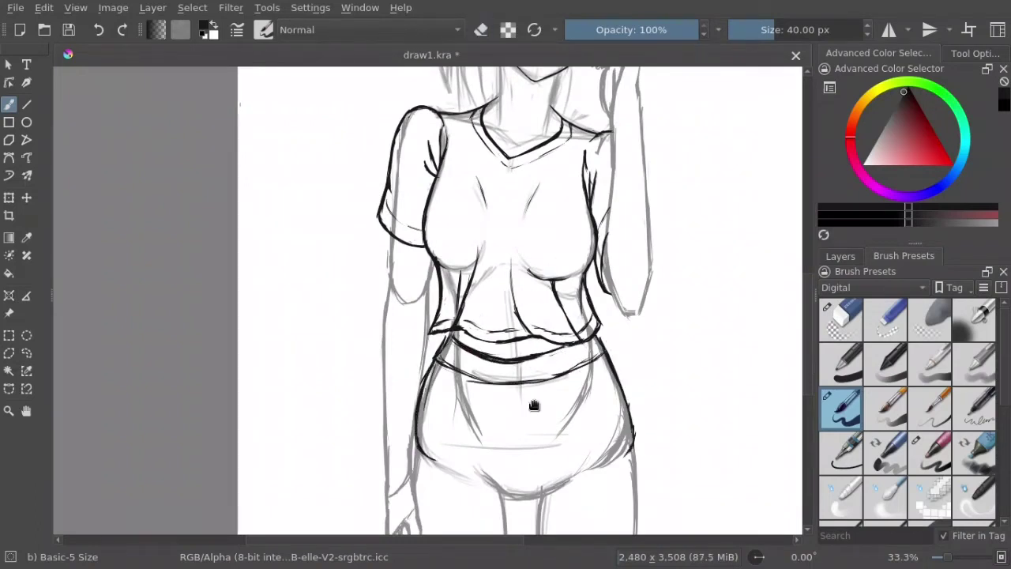
{"action": "scroll", "coordinate": [533, 406], "scroll_direction": "down", "scroll_amount": 3}
{"action": "mouse_move", "coordinate": [477, 379]}
{"action": "left_mouse_down"}
{"action": "mouse_move", "coordinate": [540, 418]}
{"action": "mouse_move", "coordinate": [496, 411]}
{"action": "mouse_move", "coordinate": [566, 380]}
{"action": "left_mouse_up"}
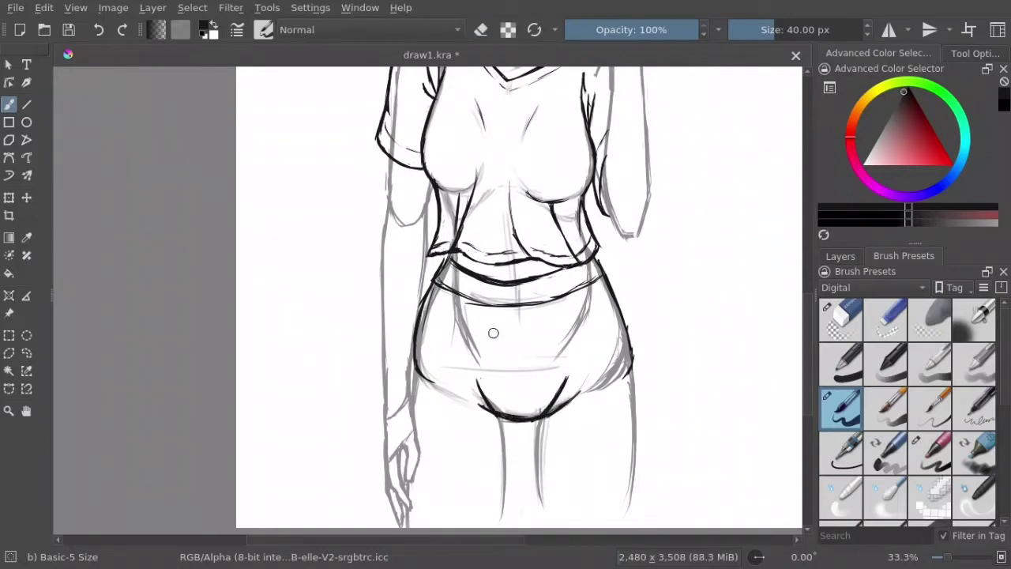
{"action": "scroll", "coordinate": [493, 333], "scroll_direction": "down", "scroll_amount": 3}
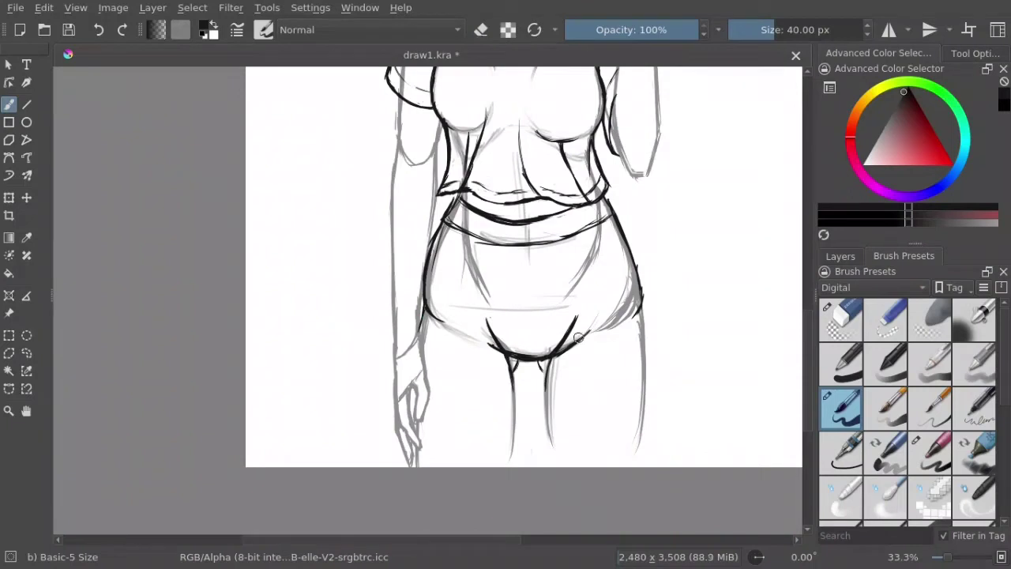
{"action": "left_click_drag", "start_coordinate": [545, 391], "coordinate": [645, 356]}
{"action": "left_click_drag", "start_coordinate": [640, 294], "coordinate": [646, 338]}
{"action": "left_click_drag", "start_coordinate": [545, 392], "coordinate": [645, 332]}
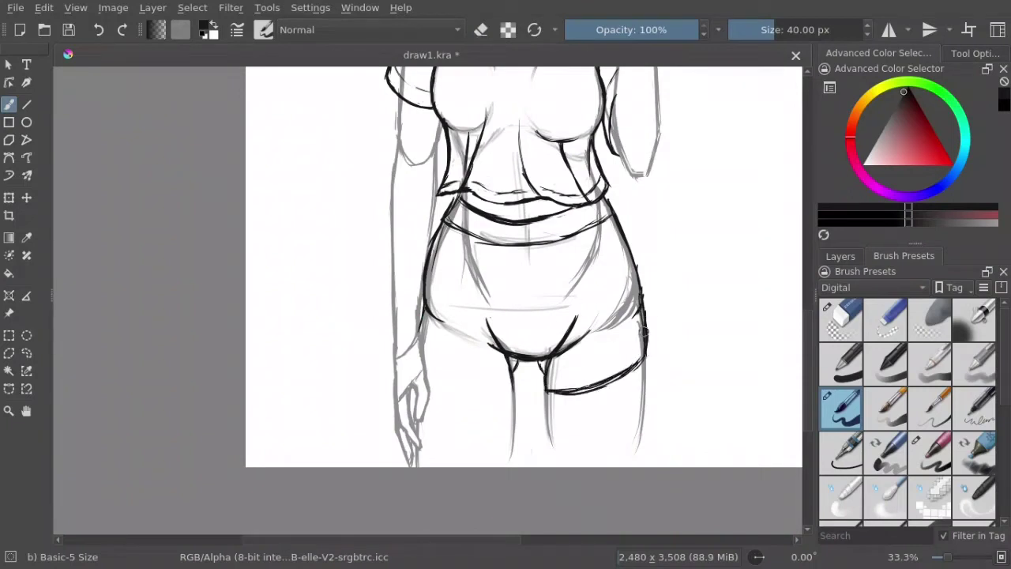
{"action": "mouse_move", "coordinate": [547, 405]}
{"action": "left_mouse_down"}
{"action": "mouse_move", "coordinate": [656, 369]}
{"action": "mouse_move", "coordinate": [611, 395]}
{"action": "left_mouse_up"}
Step: Ink the left leg cuff and front fly seam, erasing grey sketch shading on the right hip
{"action": "key", "text": "e"}
{"action": "key", "text": "e"}
{"action": "left_click_drag", "start_coordinate": [424, 366], "coordinate": [514, 387]}
{"action": "key", "text": "e"}
{"action": "key", "text": "e"}
{"action": "left_click_drag", "start_coordinate": [442, 383], "coordinate": [515, 390]}
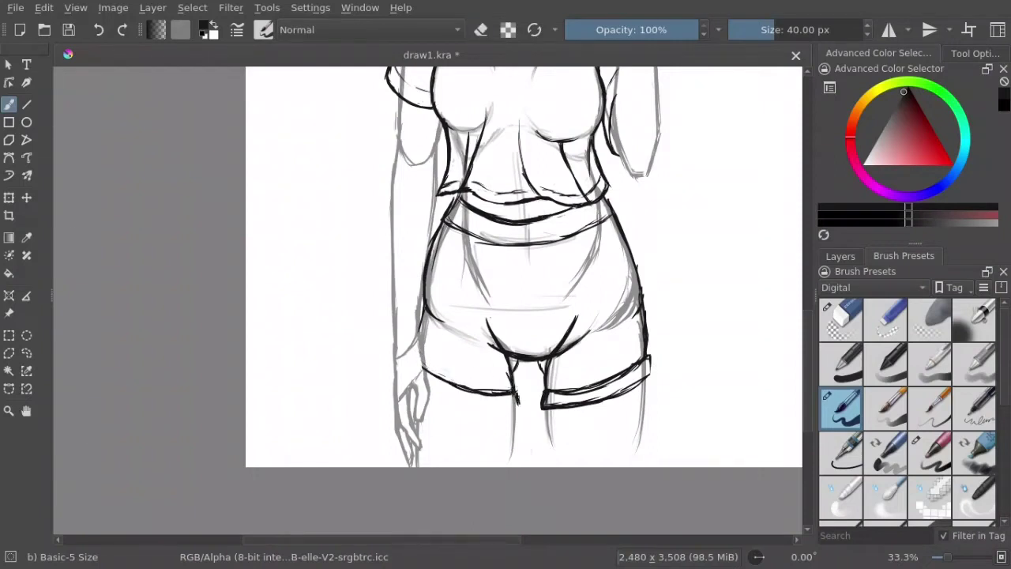
{"action": "left_click_drag", "start_coordinate": [423, 385], "coordinate": [515, 403]}
{"action": "left_click_drag", "start_coordinate": [506, 246], "coordinate": [517, 355]}
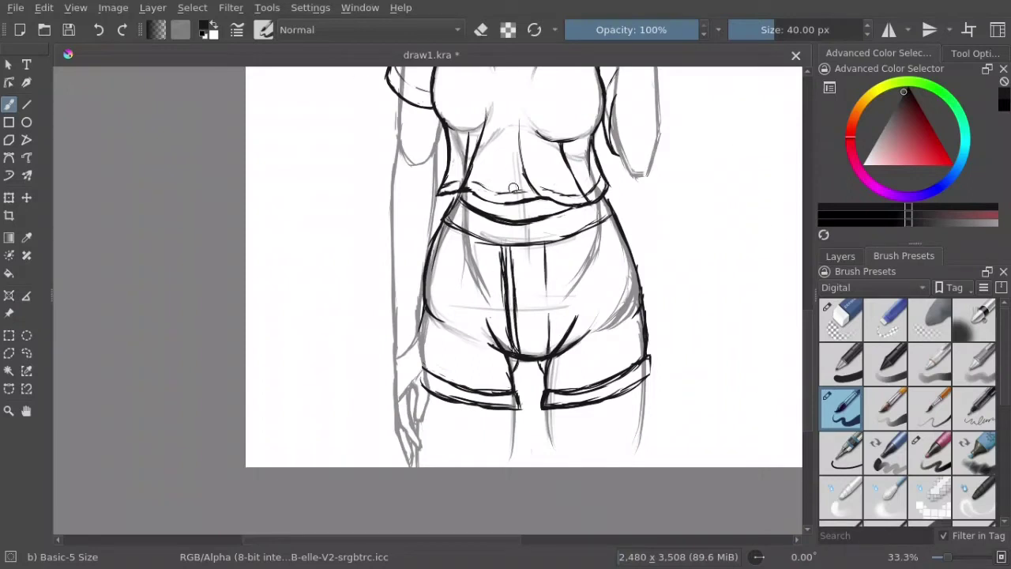
{"action": "key", "text": "e"}
{"action": "left_click_drag", "start_coordinate": [639, 273], "coordinate": [673, 510]}
{"action": "key", "text": "e"}
{"action": "key", "text": "e"}
{"action": "key", "text": "e"}
{"action": "key", "text": "e"}
Step: Ink the two fly seam lines and join them with a curved bottom
{"action": "key", "text": "e"}
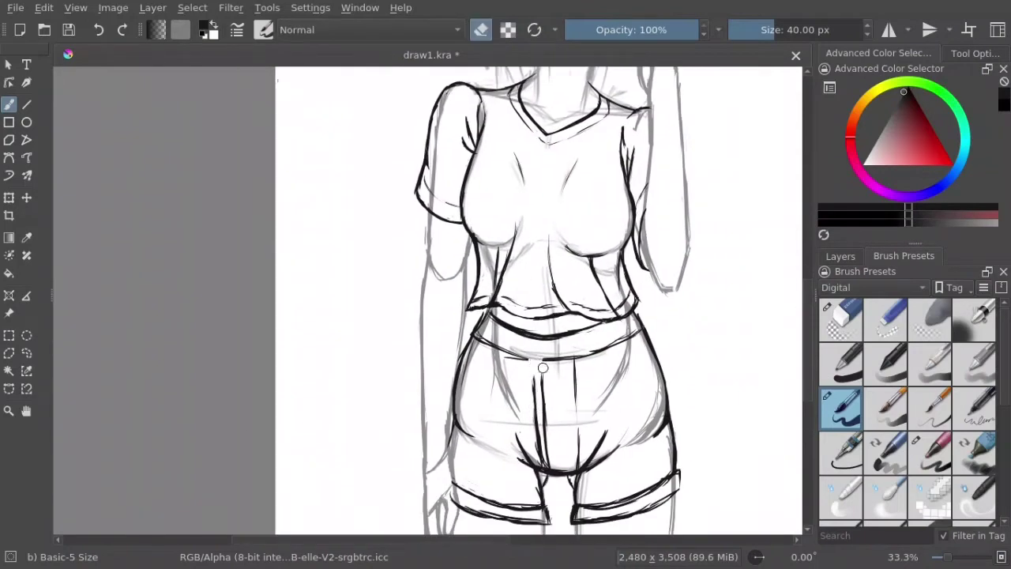
{"action": "key", "text": "e"}
{"action": "left_click_drag", "start_coordinate": [543, 368], "coordinate": [539, 458]}
{"action": "key", "text": "e"}
{"action": "left_click_drag", "start_coordinate": [541, 400], "coordinate": [540, 431]}
{"action": "key", "text": "e"}
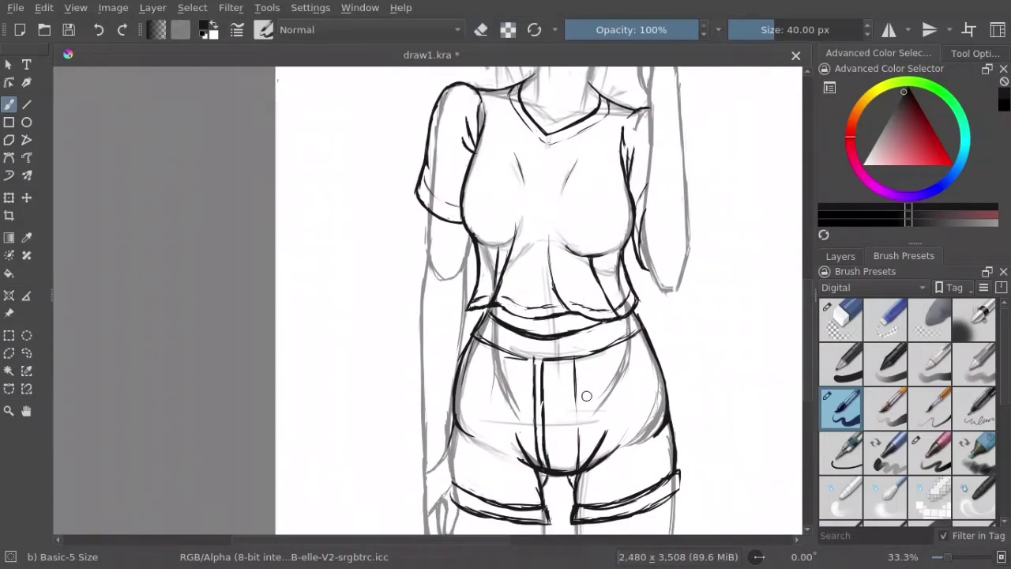
{"action": "left_click_drag", "start_coordinate": [577, 359], "coordinate": [576, 470]}
{"action": "key", "text": "e"}
{"action": "key", "text": "e"}
{"action": "key", "text": "e"}
{"action": "mouse_move", "coordinate": [538, 440]}
{"action": "left_mouse_down"}
{"action": "mouse_move", "coordinate": [571, 471]}
{"action": "mouse_move", "coordinate": [541, 446]}
{"action": "mouse_move", "coordinate": [573, 451]}
{"action": "mouse_move", "coordinate": [549, 452]}
{"action": "left_mouse_up"}
{"action": "key", "text": "e"}
{"action": "key", "text": "e"}
{"action": "key", "text": "e"}
{"action": "left_click_drag", "start_coordinate": [563, 450], "coordinate": [579, 445]}
{"action": "key", "text": "e"}
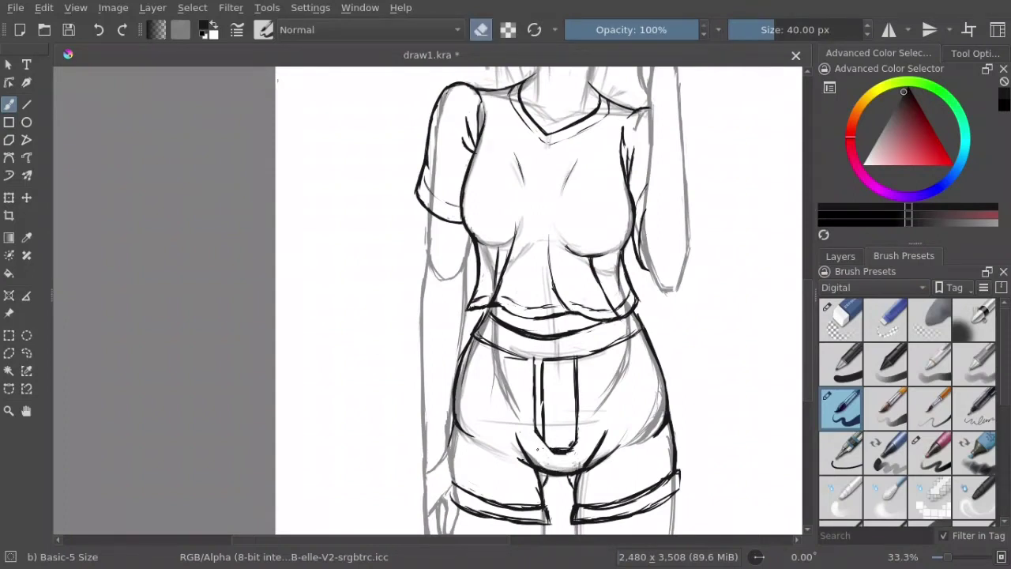
Step: Draw the waistband line across the shorts and erase stray strokes at its left end
{"action": "key", "text": "e"}
{"action": "key", "text": "e"}
{"action": "key", "text": "e"}
{"action": "left_click_drag", "start_coordinate": [505, 357], "coordinate": [604, 354]}
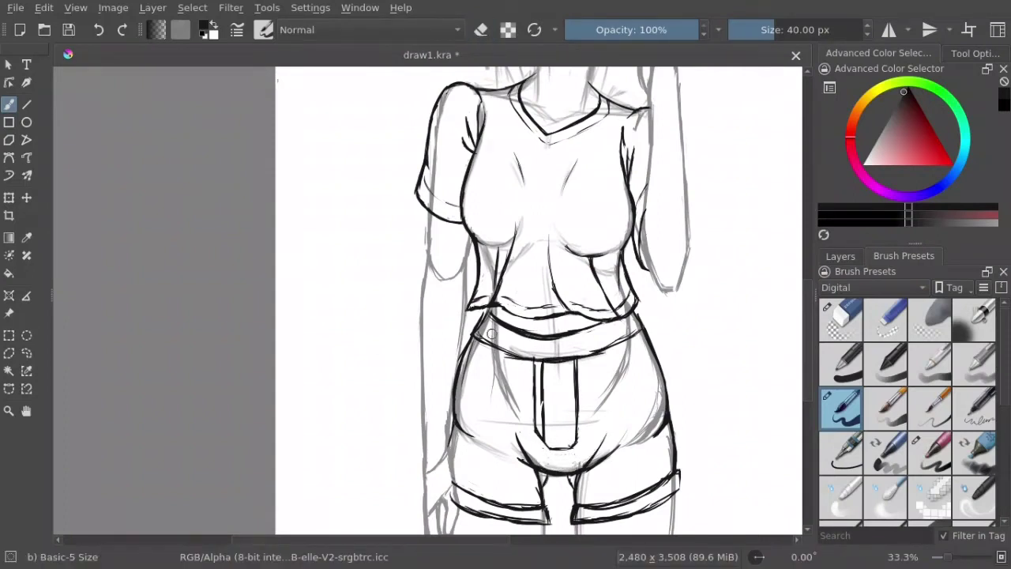
{"action": "key", "text": "e"}
{"action": "mouse_move", "coordinate": [474, 332]}
{"action": "left_mouse_down"}
{"action": "mouse_move", "coordinate": [505, 352]}
{"action": "mouse_move", "coordinate": [484, 346]}
{"action": "mouse_move", "coordinate": [543, 354]}
{"action": "left_mouse_up"}
{"action": "key", "text": "e"}
{"action": "key", "text": "e"}
{"action": "key", "text": "e"}
{"action": "key", "text": "e"}
{"action": "key", "text": "e"}
{"action": "key", "text": "e"}
{"action": "key", "text": "e"}
{"action": "key", "text": "e"}
{"action": "key", "text": "e"}
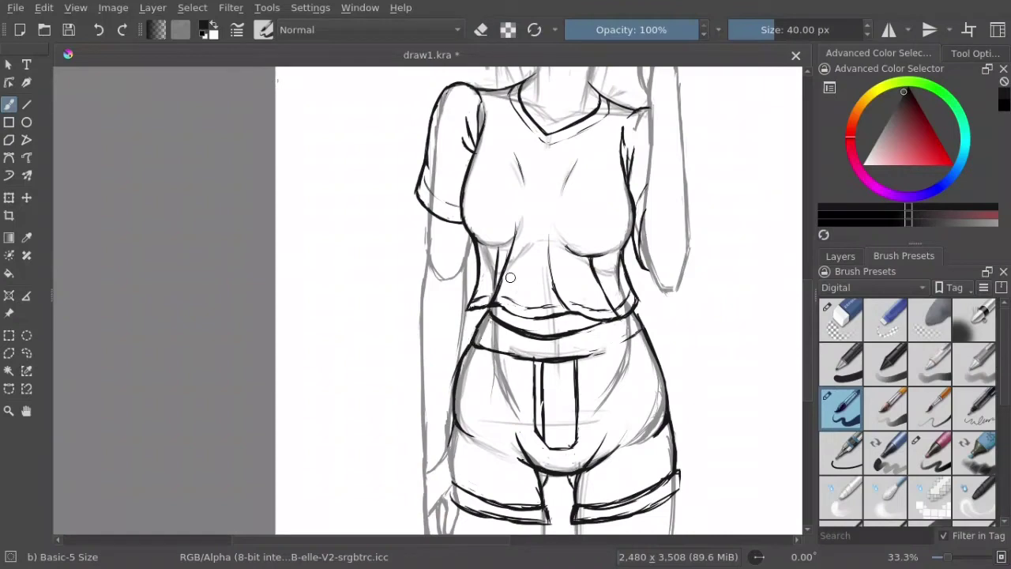
{"action": "key", "text": "e"}
{"action": "mouse_move", "coordinate": [474, 336]}
{"action": "left_mouse_down"}
{"action": "mouse_move", "coordinate": [522, 357]}
{"action": "mouse_move", "coordinate": [454, 370]}
{"action": "left_mouse_up"}
Step: Clean up short strokes along the middle and right of the waistband
{"action": "key", "text": "e"}
{"action": "key", "text": "e"}
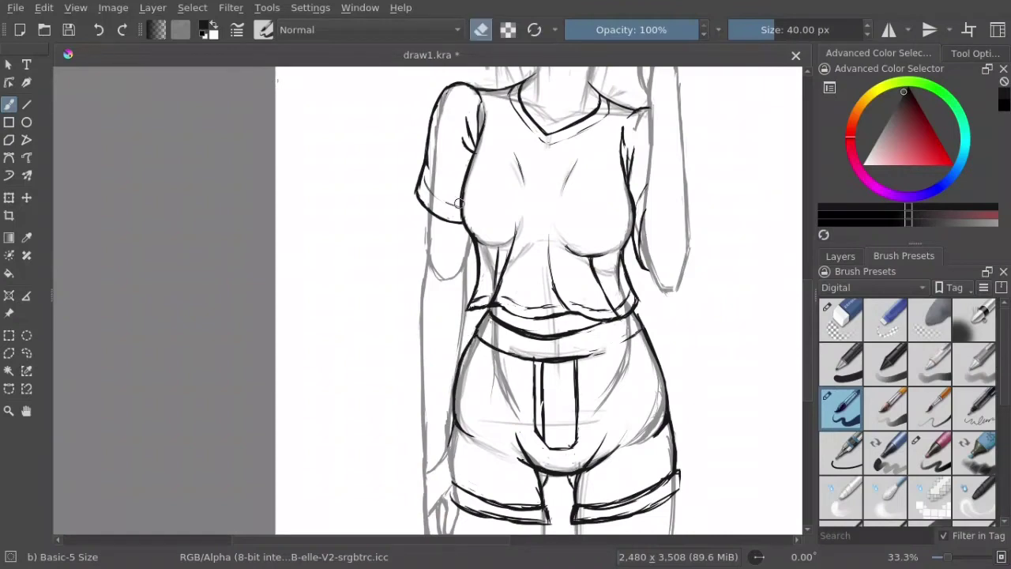
{"action": "key", "text": "e"}
{"action": "mouse_move", "coordinate": [586, 354]}
{"action": "left_mouse_down"}
{"action": "mouse_move", "coordinate": [624, 344]}
{"action": "mouse_move", "coordinate": [494, 328]}
{"action": "left_mouse_up"}
{"action": "key", "text": "e"}
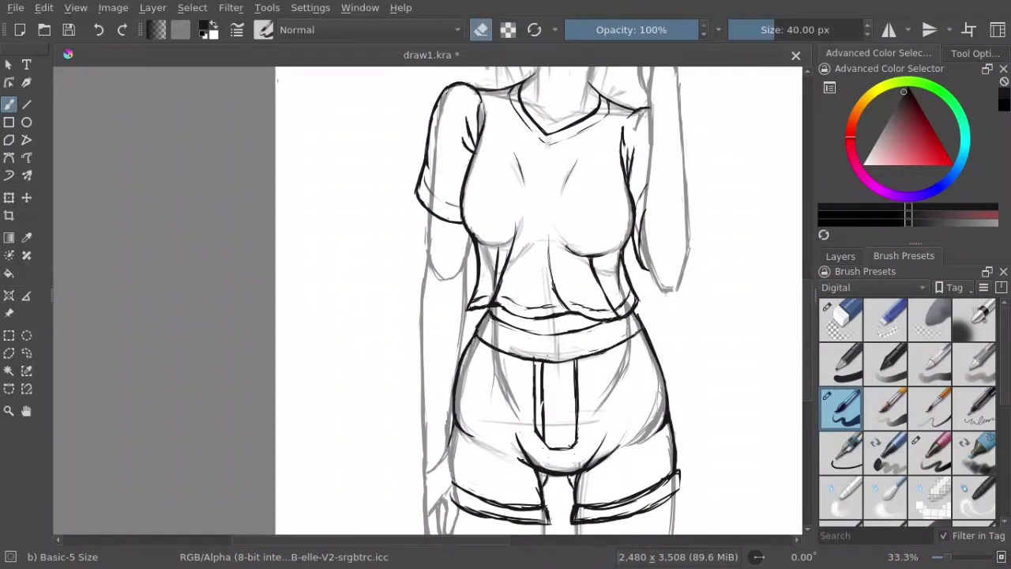
{"action": "key", "text": "e"}
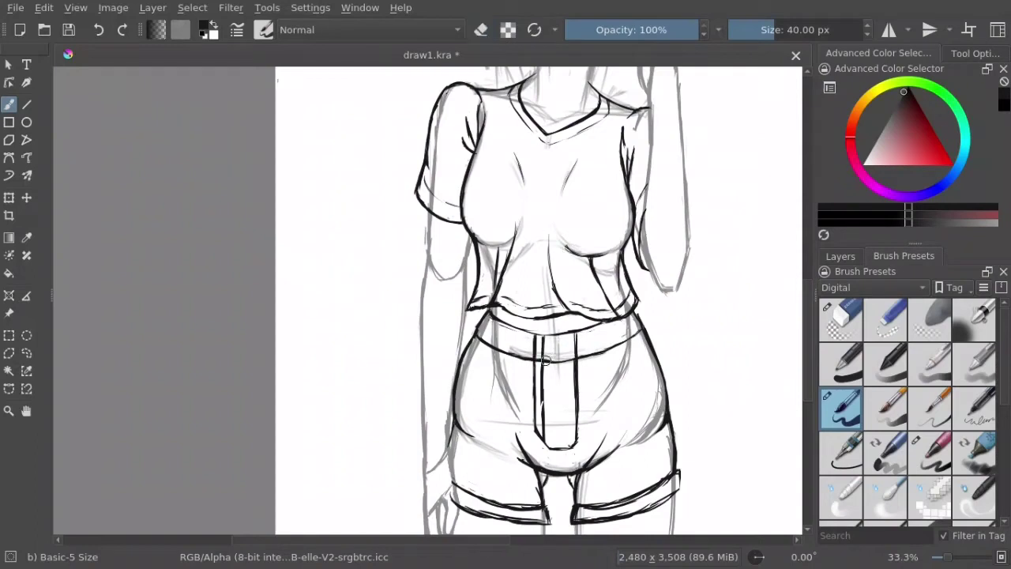
{"action": "key", "text": "e"}
{"action": "left_click_drag", "start_coordinate": [545, 360], "coordinate": [552, 339]}
{"action": "key", "text": "e"}
Step: Double the waistband's top edge and clean up stray pixels at both belt loops
{"action": "left_click_drag", "start_coordinate": [479, 332], "coordinate": [640, 330]}
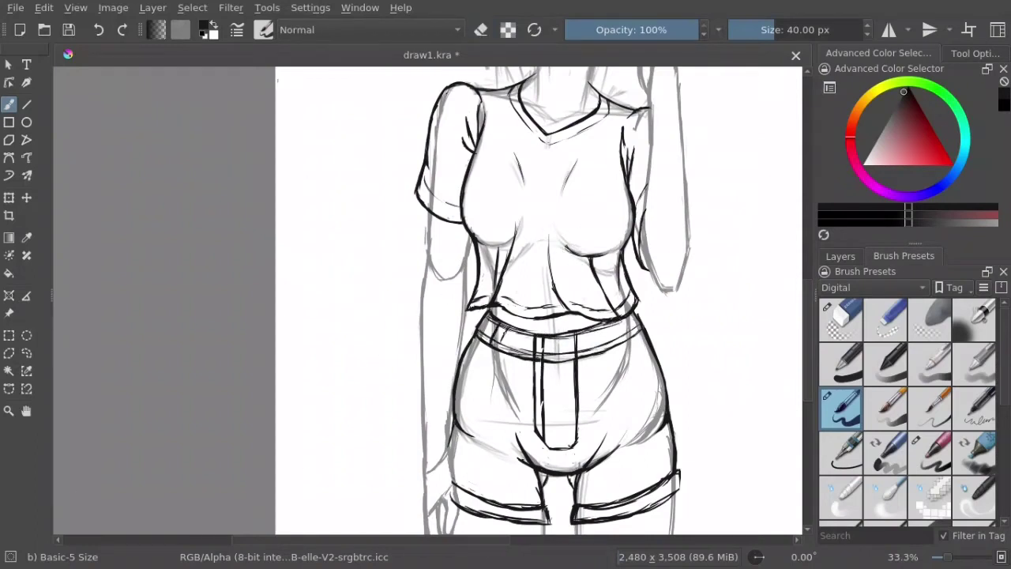
{"action": "key", "text": "e"}
{"action": "left_click_drag", "start_coordinate": [504, 325], "coordinate": [497, 348]}
{"action": "key", "text": "e"}
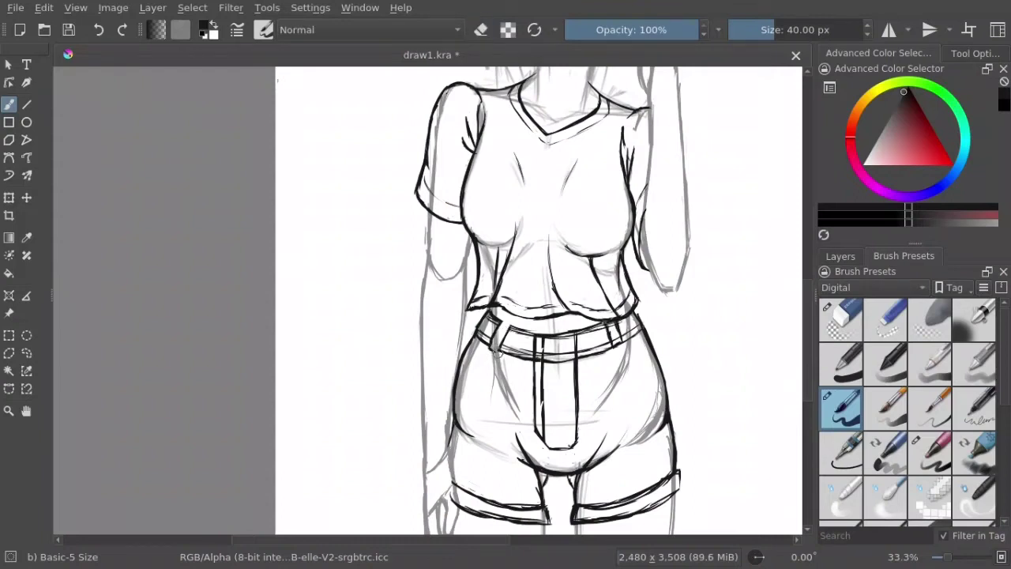
{"action": "key", "text": "e"}
{"action": "left_click_drag", "start_coordinate": [615, 324], "coordinate": [617, 348]}
{"action": "key", "text": "e"}
{"action": "key", "text": "e"}
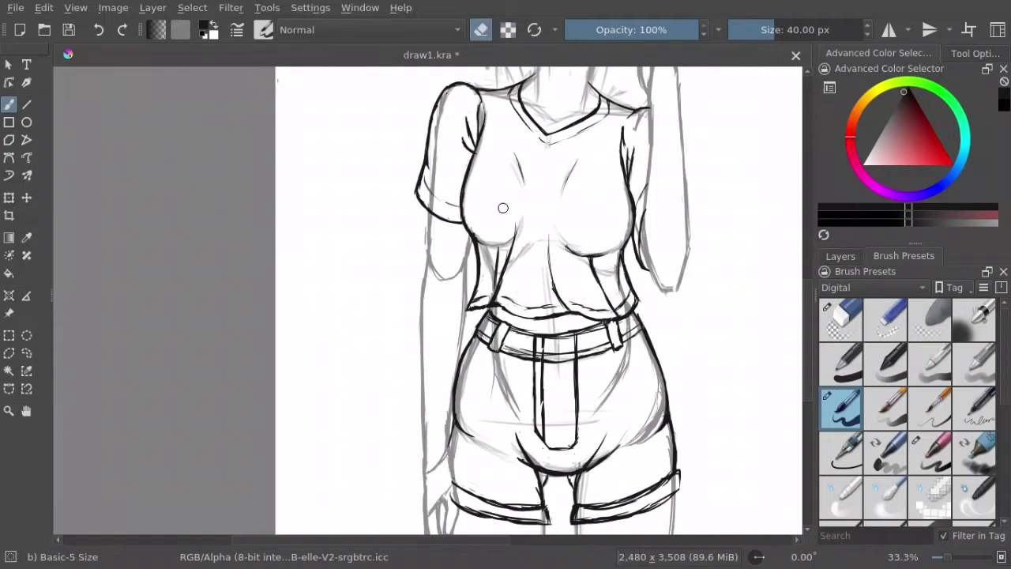
{"action": "left_click_drag", "start_coordinate": [503, 208], "coordinate": [454, 334]}
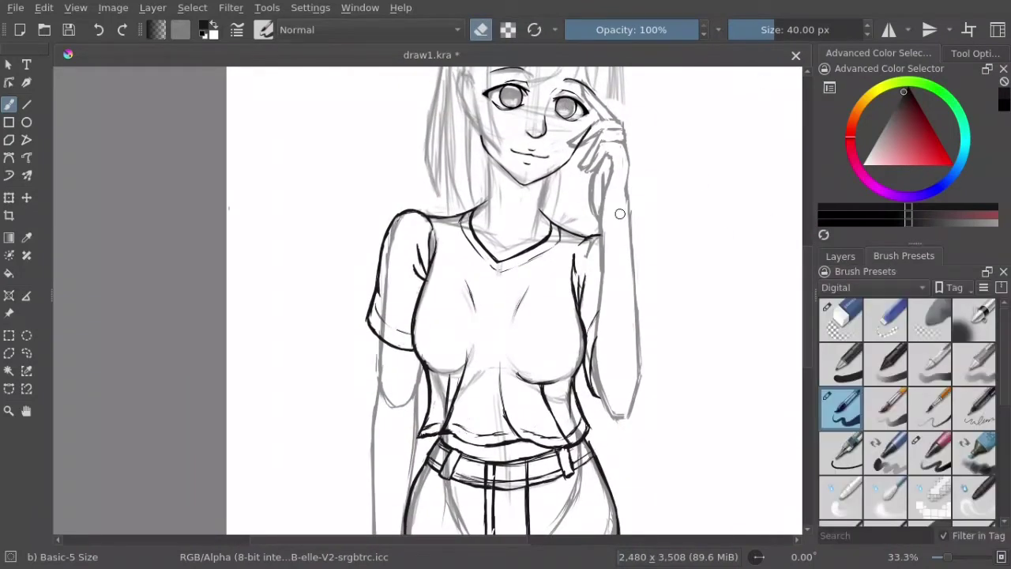
Step: Ink the hair edge along the cheek, the hand's right edge and the finger lines
{"action": "scroll", "coordinate": [620, 214], "scroll_direction": "up", "scroll_amount": 1}
{"action": "key", "text": "e"}
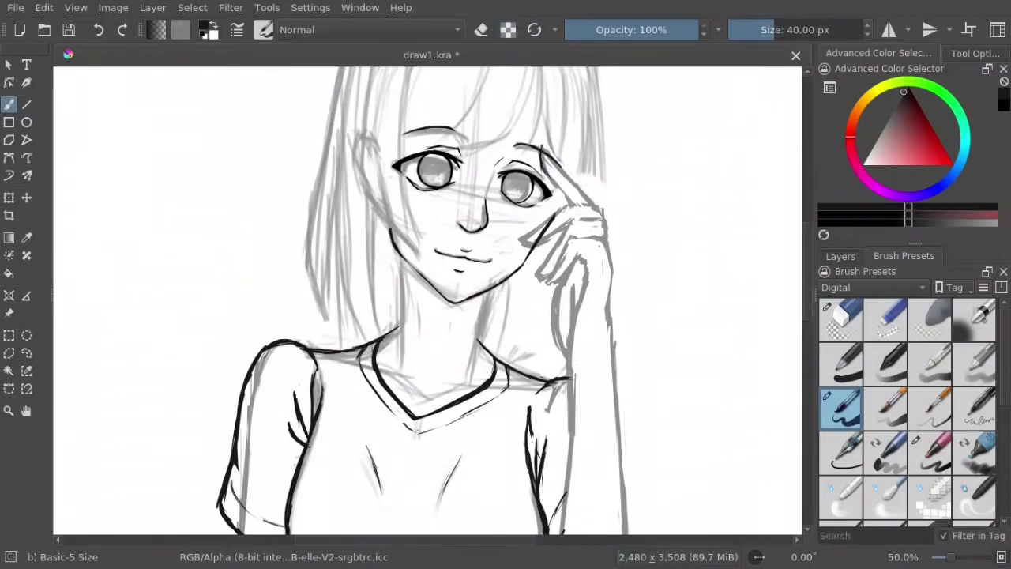
{"action": "mouse_move", "coordinate": [544, 149]}
{"action": "left_mouse_down"}
{"action": "mouse_move", "coordinate": [601, 207]}
{"action": "mouse_move", "coordinate": [610, 348]}
{"action": "left_mouse_up"}
{"action": "key", "text": "e"}
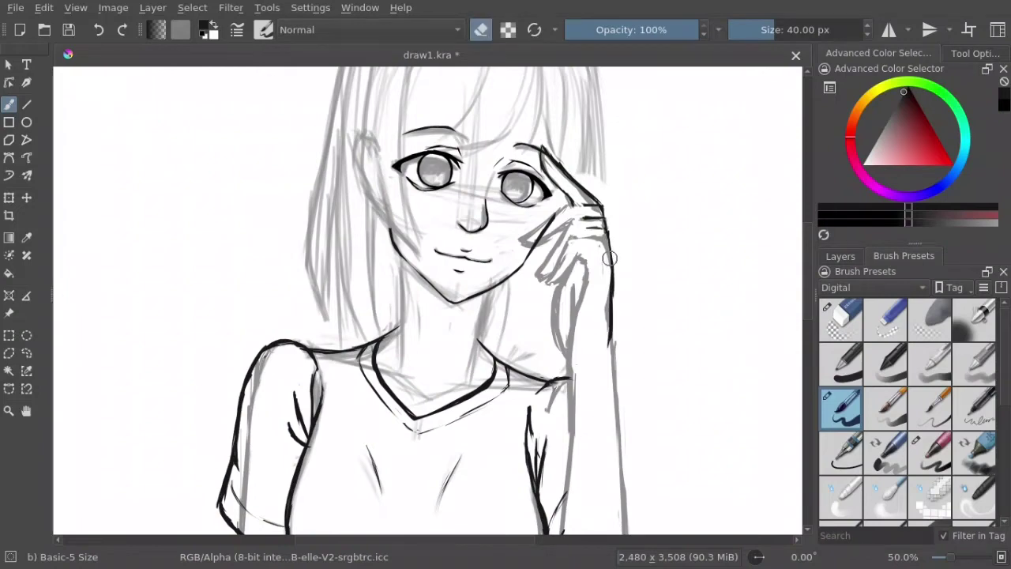
{"action": "key", "text": "e"}
{"action": "left_click_drag", "start_coordinate": [605, 251], "coordinate": [611, 354]}
{"action": "key", "text": "e"}
{"action": "key", "text": "e"}
{"action": "left_click_drag", "start_coordinate": [572, 229], "coordinate": [565, 302]}
{"action": "key", "text": "e"}
{"action": "key", "text": "e"}
Step: Rework the hand's left edge into a darker, cleaner line
{"action": "key", "text": "e"}
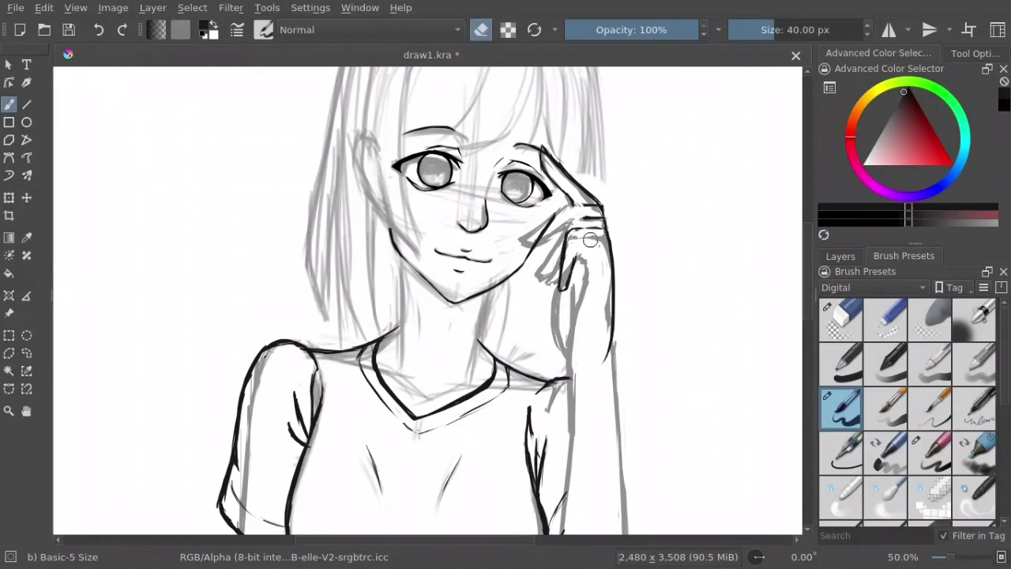
{"action": "key", "text": "e"}
{"action": "left_click_drag", "start_coordinate": [591, 252], "coordinate": [566, 361]}
{"action": "key", "text": "e"}
{"action": "key", "text": "e"}
{"action": "key", "text": "e"}
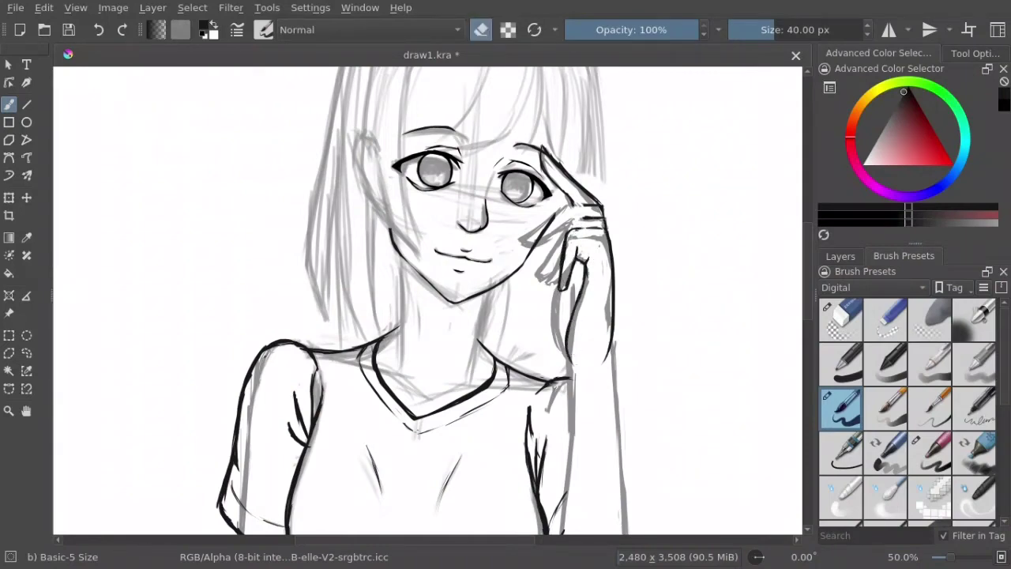
{"action": "key", "text": "e"}
{"action": "left_click_drag", "start_coordinate": [554, 277], "coordinate": [555, 348]}
{"action": "key", "text": "e"}
{"action": "key", "text": "e"}
{"action": "left_click_drag", "start_coordinate": [554, 273], "coordinate": [562, 358]}
{"action": "key", "text": "e"}
{"action": "key", "text": "e"}
{"action": "left_click_drag", "start_coordinate": [572, 237], "coordinate": [563, 294]}
{"action": "key", "text": "e"}
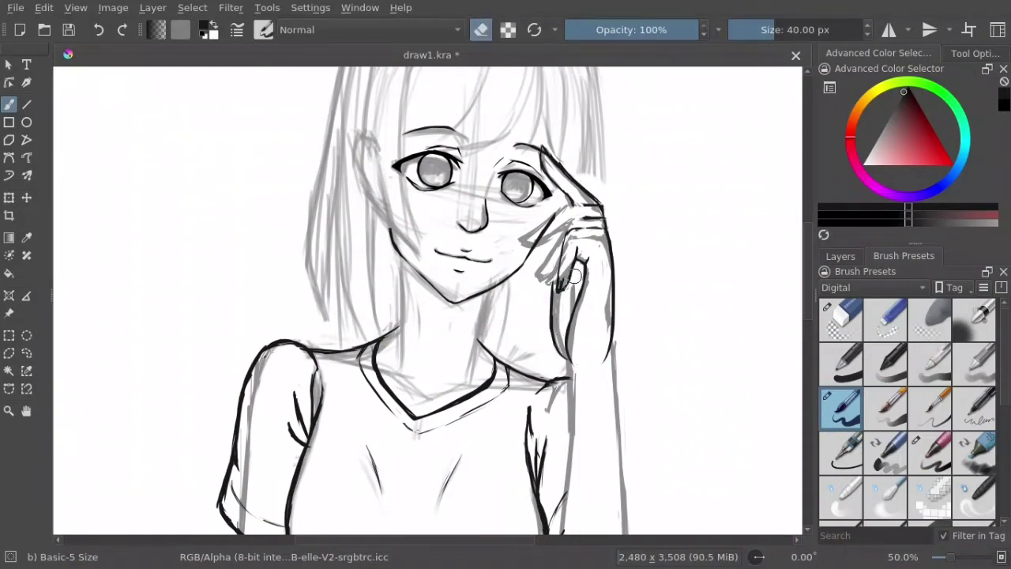
Step: Ink the fingertips and the line joining cheek and hand, erasing the excess
{"action": "key", "text": "e"}
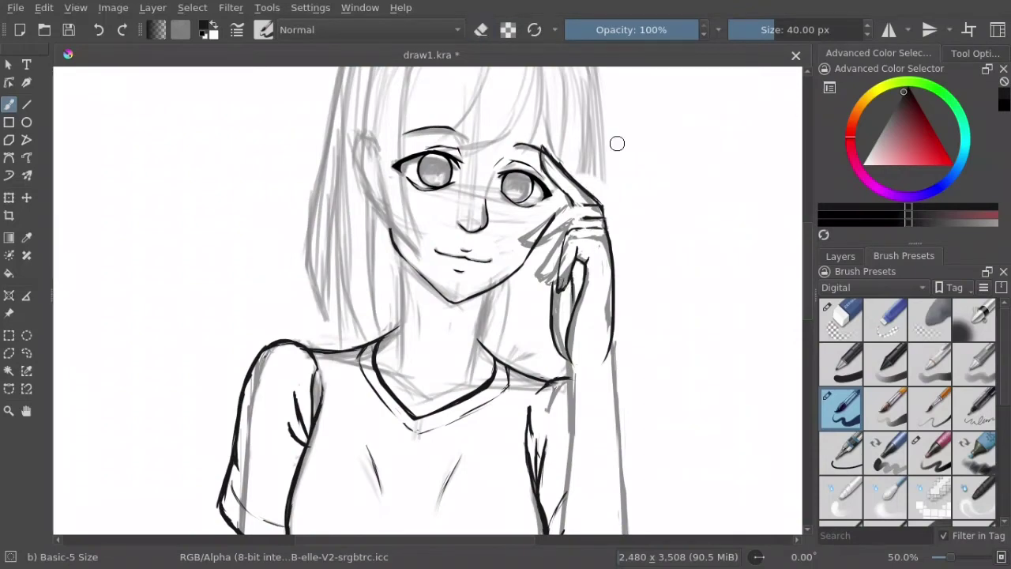
{"action": "mouse_move", "coordinate": [577, 207]}
{"action": "left_mouse_down"}
{"action": "mouse_move", "coordinate": [585, 226]}
{"action": "mouse_move", "coordinate": [537, 280]}
{"action": "left_mouse_up"}
{"action": "key", "text": "e"}
{"action": "key", "text": "e"}
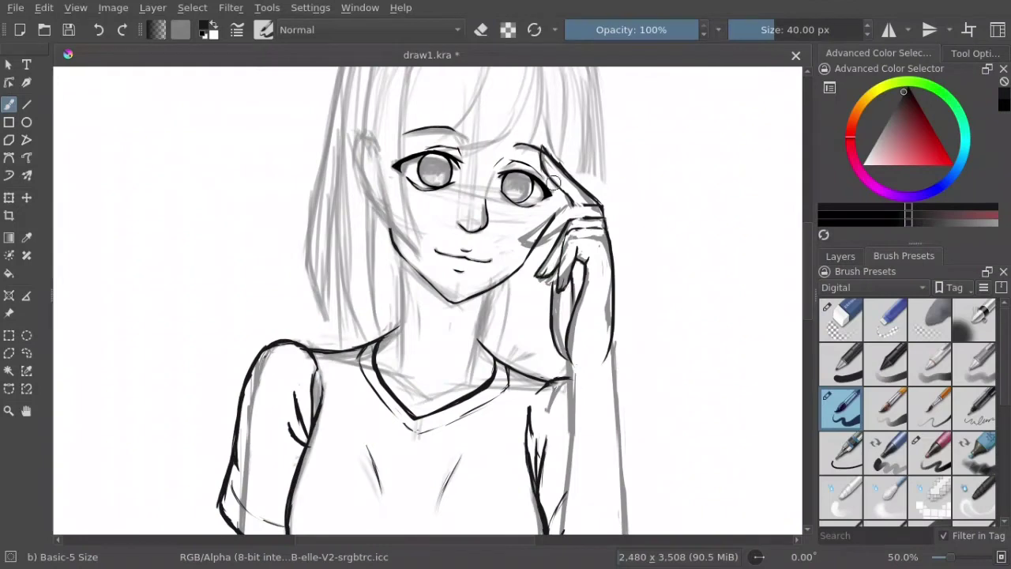
{"action": "left_click_drag", "start_coordinate": [573, 204], "coordinate": [514, 244]}
{"action": "key", "text": "e"}
{"action": "key", "text": "e"}
{"action": "key", "text": "e"}
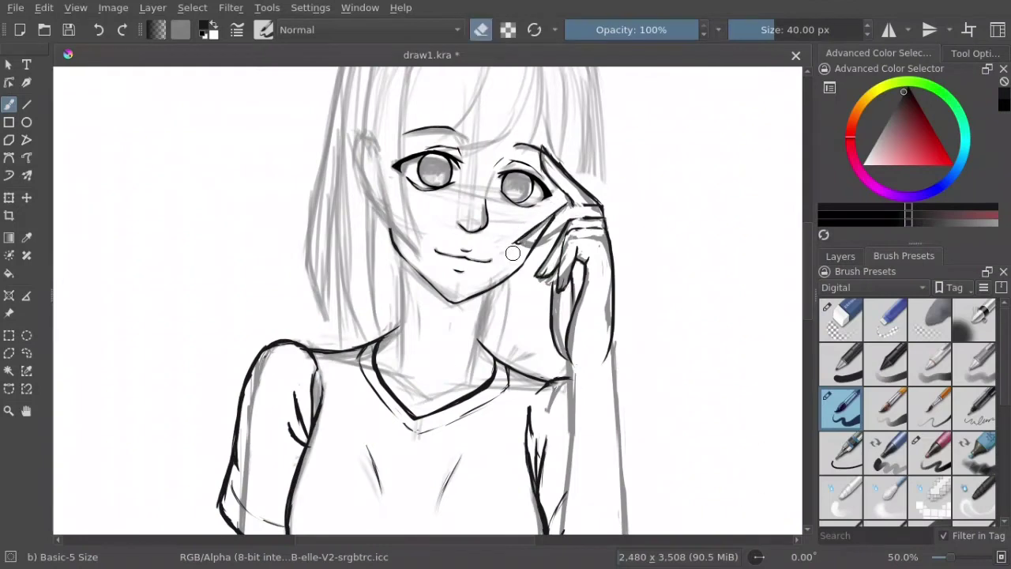
{"action": "key", "text": "e"}
{"action": "left_click_drag", "start_coordinate": [553, 217], "coordinate": [518, 246]}
{"action": "key", "text": "e"}
{"action": "left_click_drag", "start_coordinate": [567, 207], "coordinate": [547, 231]}
Step: Redraw the fingertip stroke and the line running from brow to finger
{"action": "key", "text": "e"}
{"action": "left_click_drag", "start_coordinate": [583, 206], "coordinate": [549, 233]}
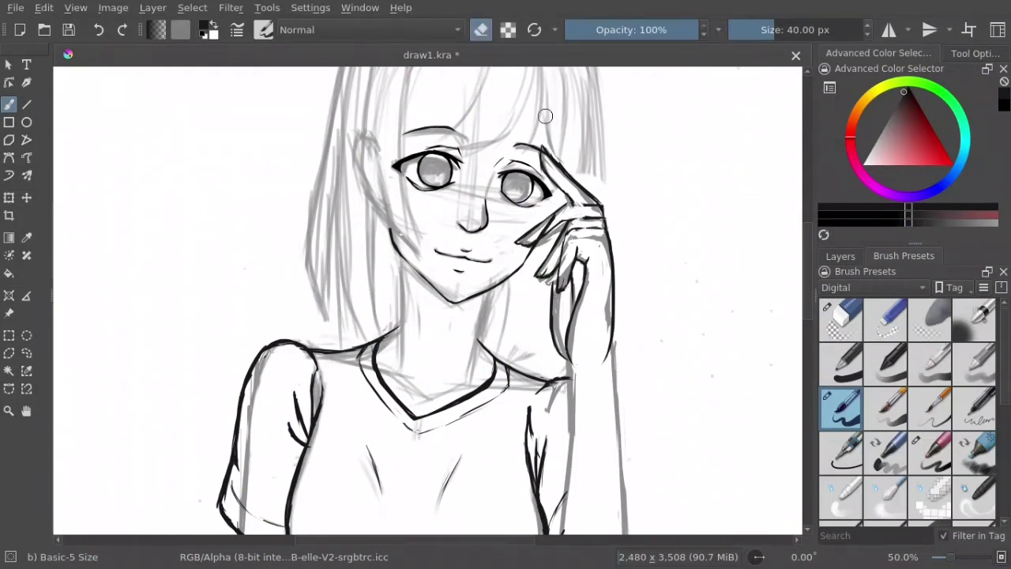
{"action": "key", "text": "e"}
{"action": "key", "text": "e"}
{"action": "key", "text": "e"}
{"action": "left_click_drag", "start_coordinate": [581, 198], "coordinate": [605, 207]}
{"action": "key", "text": "e"}
{"action": "key", "text": "e"}
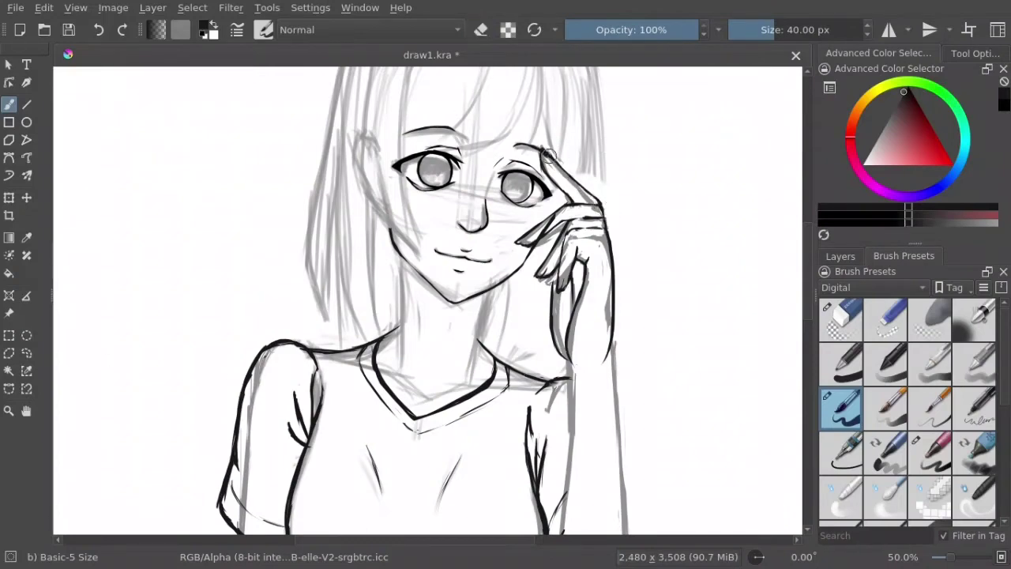
{"action": "key", "text": "e"}
{"action": "left_click_drag", "start_coordinate": [541, 146], "coordinate": [563, 190]}
{"action": "key", "text": "e"}
{"action": "key", "text": "e"}
{"action": "key", "text": "e"}
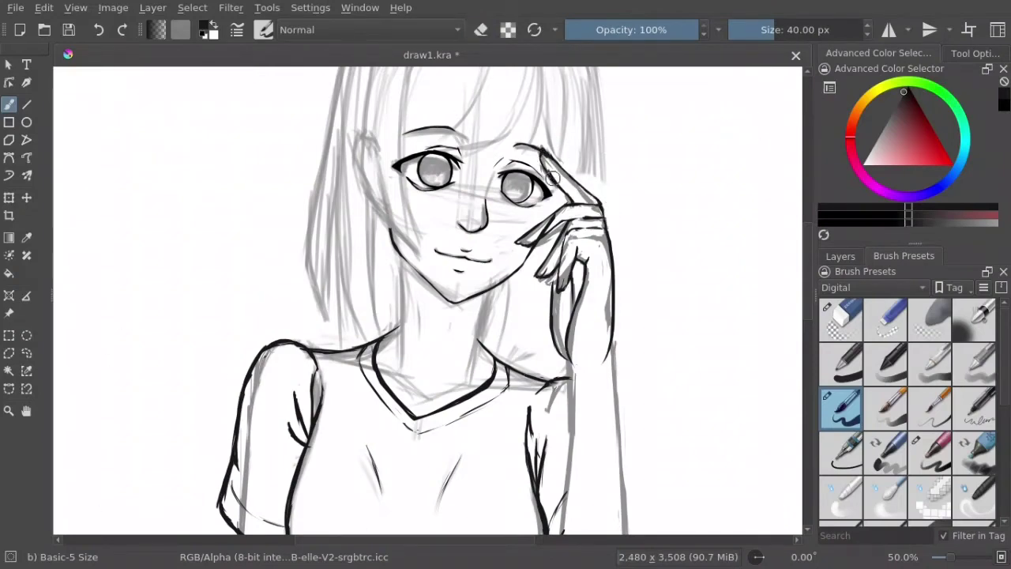
{"action": "key", "text": "e"}
{"action": "key", "text": "e"}
{"action": "key", "text": "e"}
{"action": "key", "text": "e"}
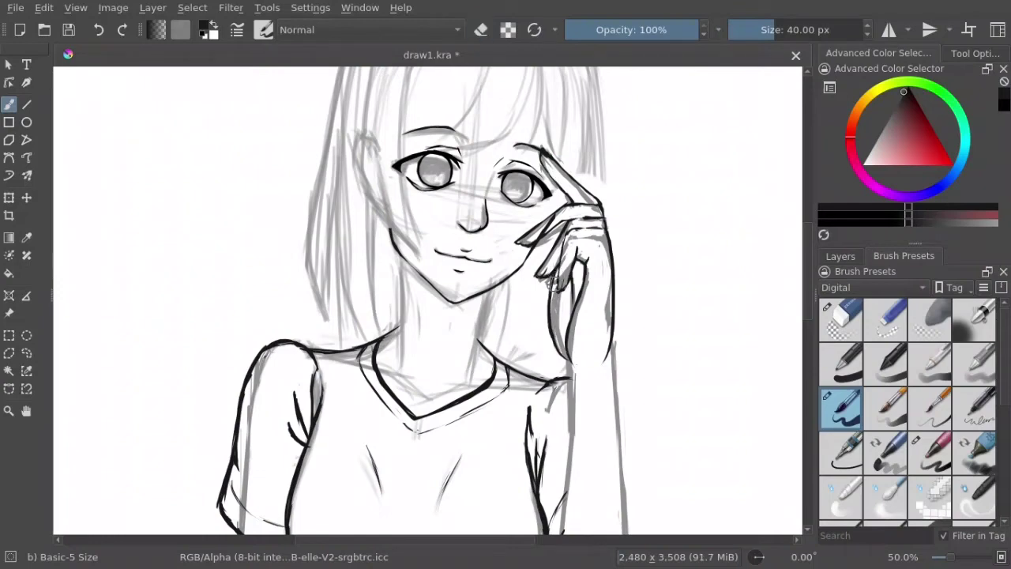
{"action": "scroll", "coordinate": [588, 289], "scroll_direction": "down", "scroll_amount": 2}
Step: Make Paint Layer 6 the active layer from the layer list
{"action": "left_click", "coordinate": [841, 256]}
{"action": "key", "text": "e"}
{"action": "left_click", "coordinate": [875, 371]}
{"action": "key", "text": "Page_Down"}
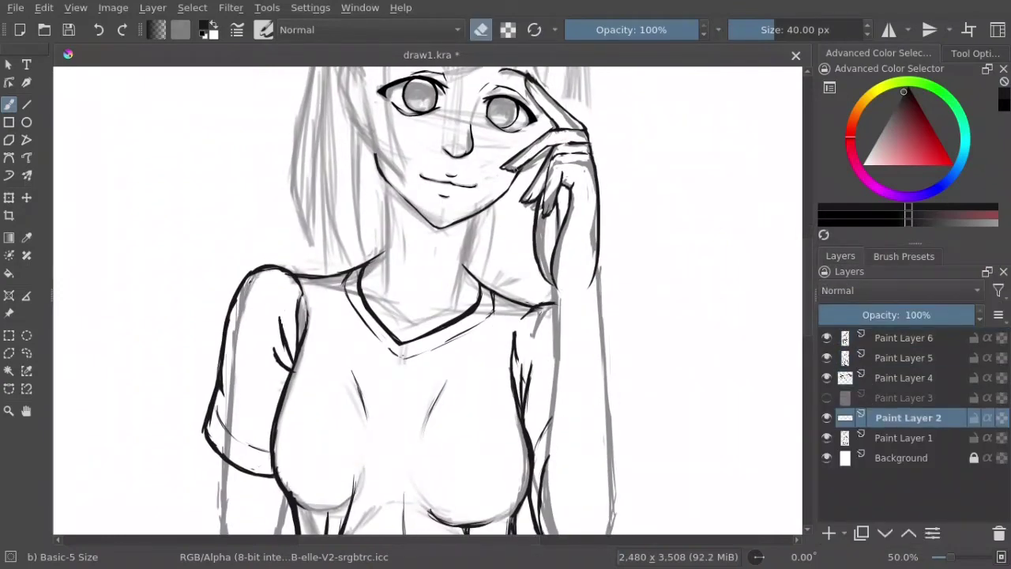
{"action": "left_click", "coordinate": [875, 372]}
{"action": "key", "text": "e"}
{"action": "key", "text": "Page_Down"}
{"action": "key", "text": "Page_Up"}
{"action": "key", "text": "Page_Up"}
{"action": "key", "text": "Page_Up"}
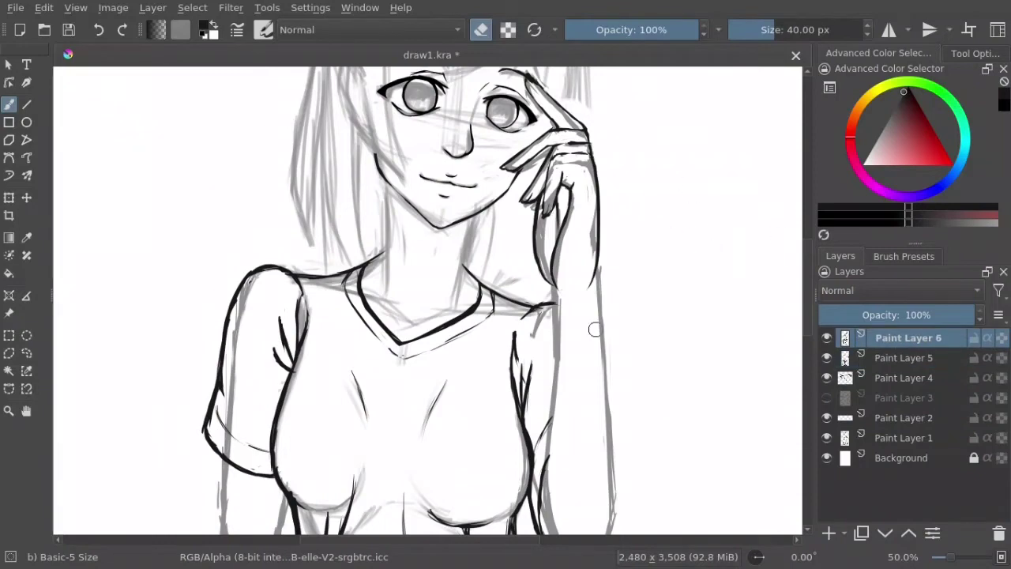
Step: Ink the arm outline just below the hand
{"action": "scroll", "coordinate": [594, 332], "scroll_direction": "down", "scroll_amount": 2}
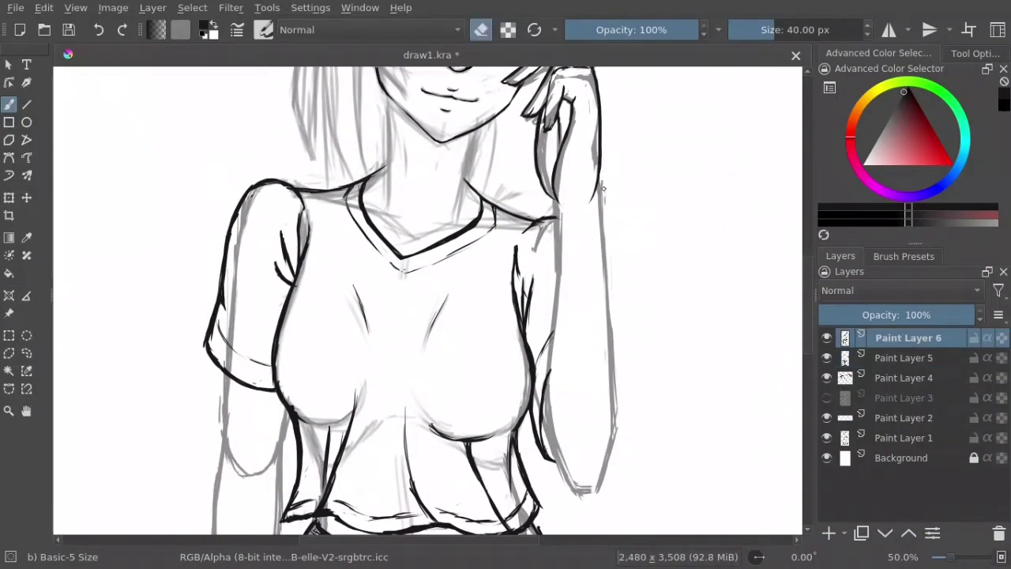
{"action": "left_click_drag", "start_coordinate": [599, 175], "coordinate": [605, 220]}
{"action": "key", "text": "e"}
{"action": "scroll", "coordinate": [627, 290], "scroll_direction": "down", "scroll_amount": 1}
{"action": "key", "text": "e"}
{"action": "key", "text": "e"}
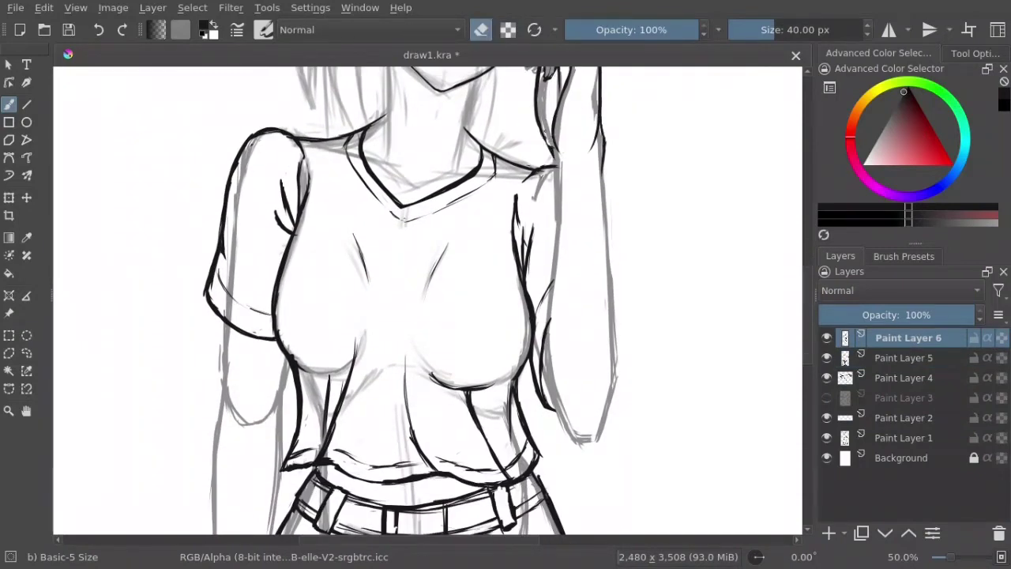
{"action": "key", "text": "e"}
{"action": "key", "text": "e"}
{"action": "scroll", "coordinate": [577, 219], "scroll_direction": "down", "scroll_amount": 1}
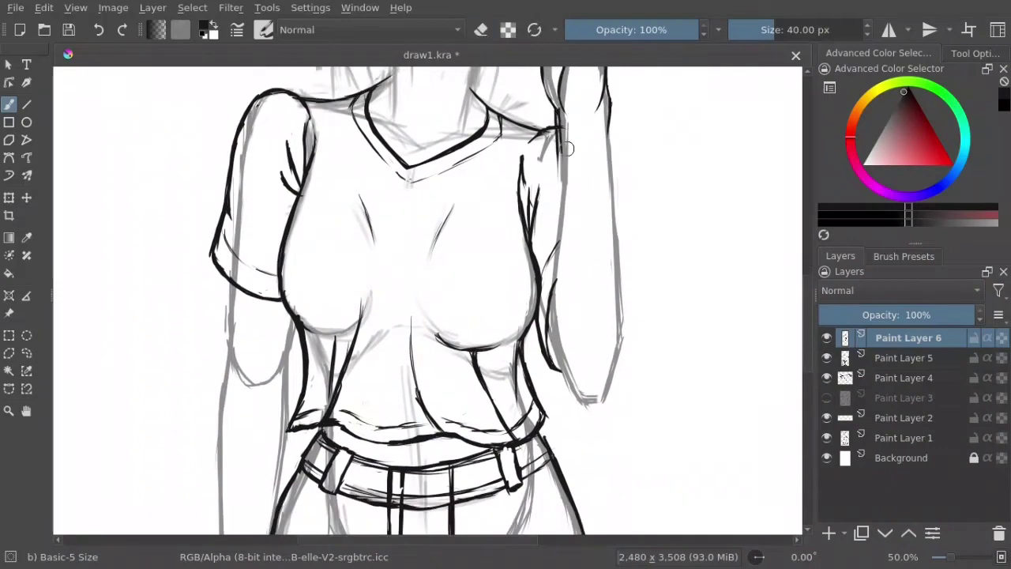
{"action": "key", "text": "e"}
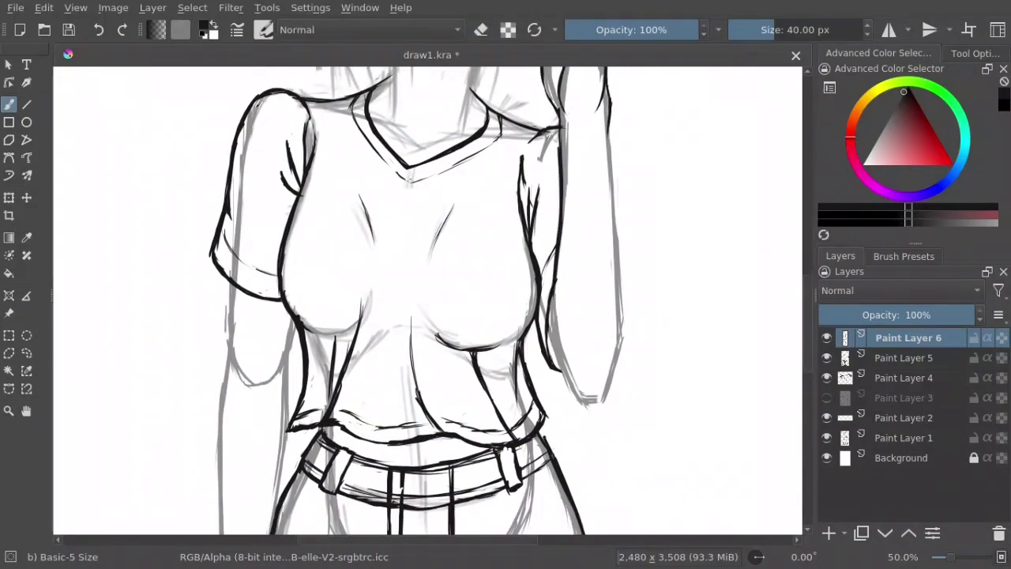
{"action": "key", "text": "e"}
{"action": "scroll", "coordinate": [587, 214], "scroll_direction": "down", "scroll_amount": 1}
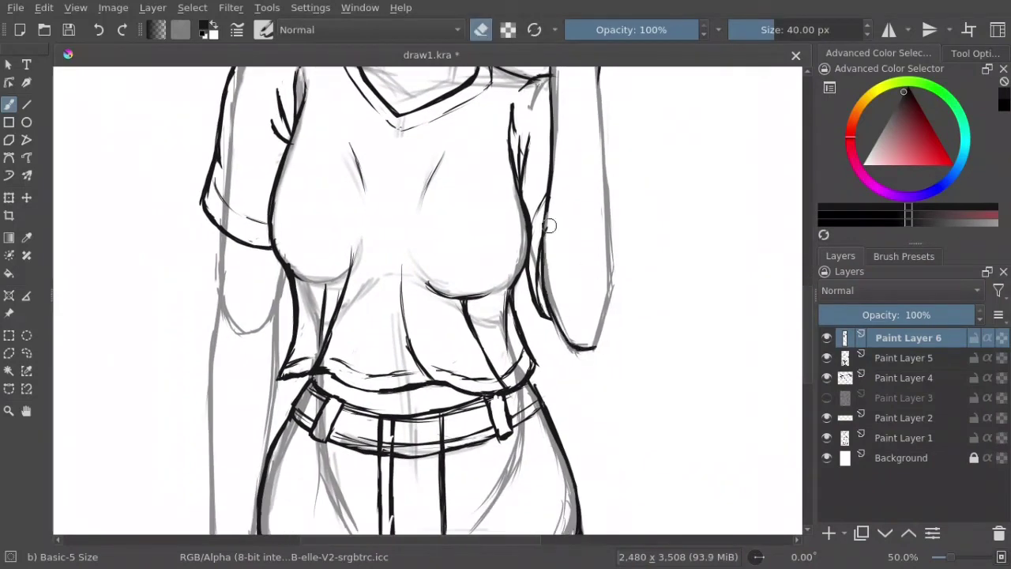
Step: Return to the face and put a Ctrl+T transform box around the hand strokes
{"action": "scroll", "coordinate": [553, 233], "scroll_direction": "up", "scroll_amount": 3}
{"action": "scroll", "coordinate": [572, 259], "scroll_direction": "up", "scroll_amount": 2}
{"action": "scroll", "coordinate": [456, 346], "scroll_direction": "down", "scroll_amount": 1}
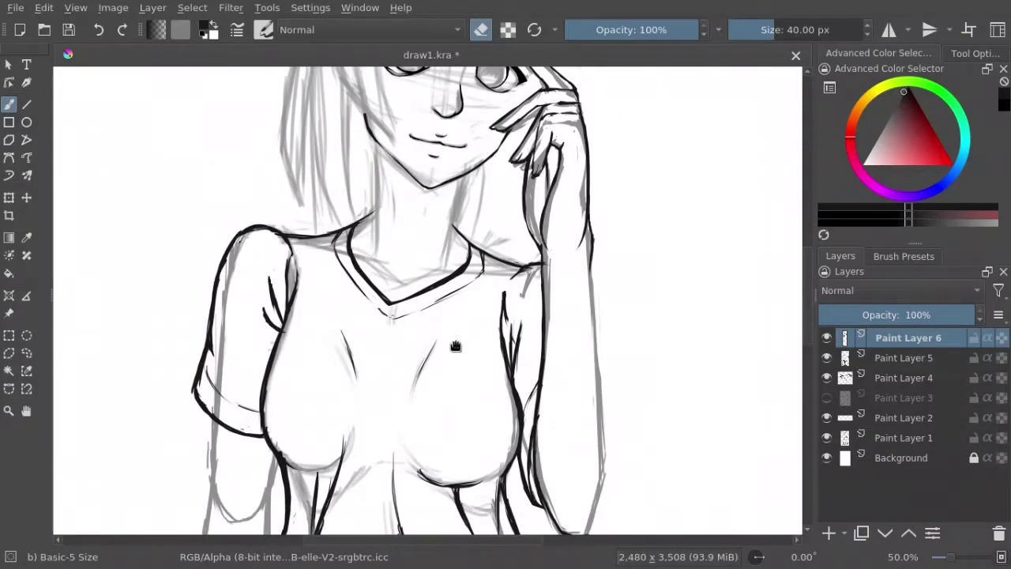
{"action": "scroll", "coordinate": [581, 335], "scroll_direction": "up", "scroll_amount": 1}
{"action": "key", "text": "ctrl+t"}
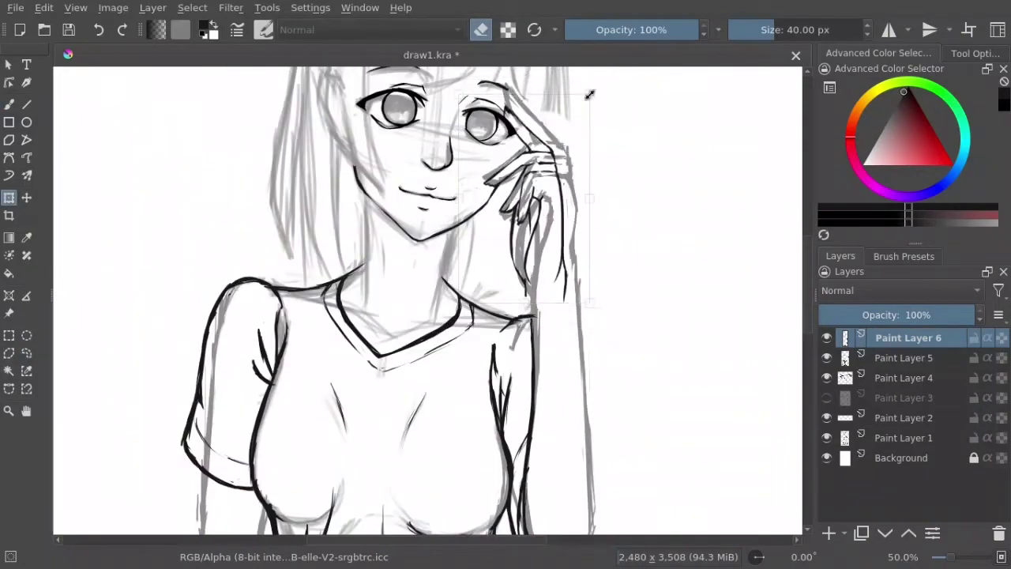
Step: Rotate the hand slightly counter-clockwise and apply the transform
{"action": "left_click_drag", "start_coordinate": [615, 141], "coordinate": [561, 121]}
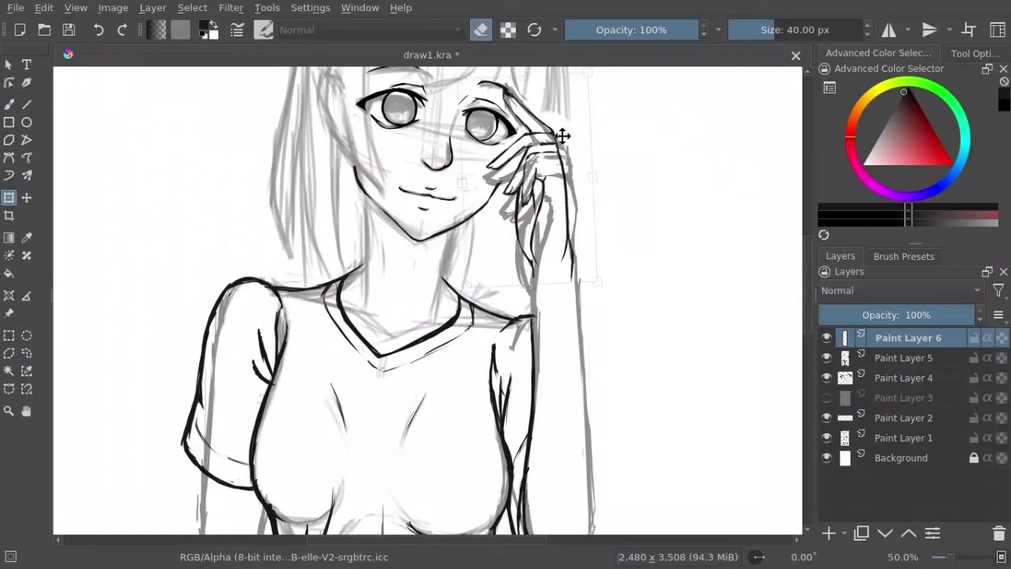
{"action": "key", "text": "Return"}
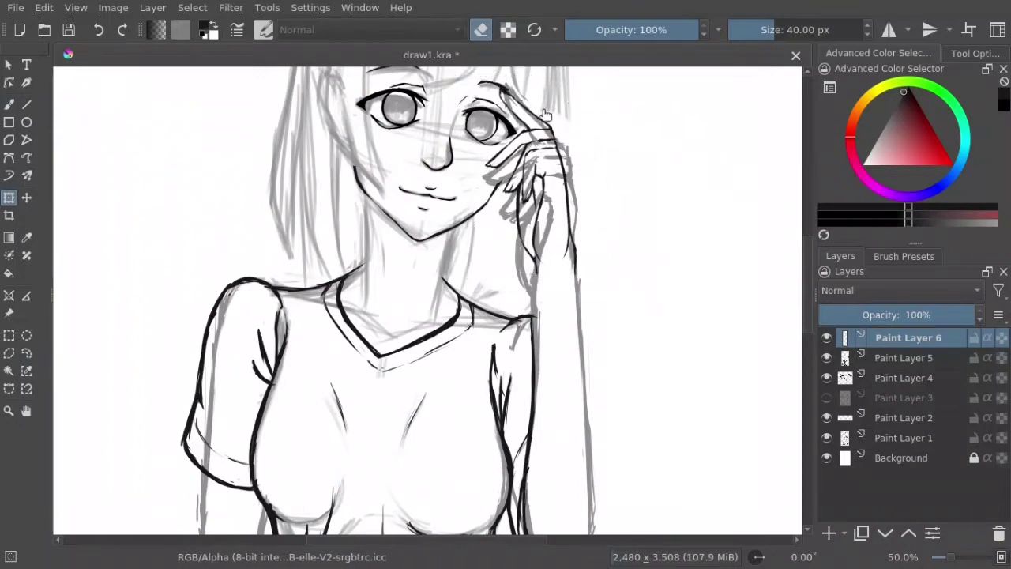
{"action": "key", "text": "b"}
{"action": "key", "text": "e"}
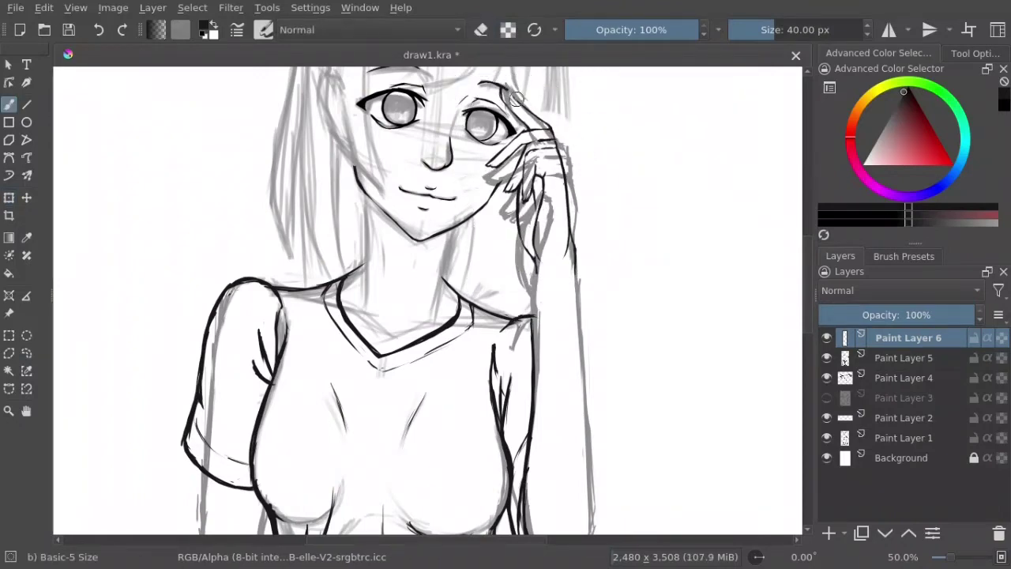
{"action": "key", "text": "e"}
{"action": "scroll", "coordinate": [561, 102], "scroll_direction": "down", "scroll_amount": 1}
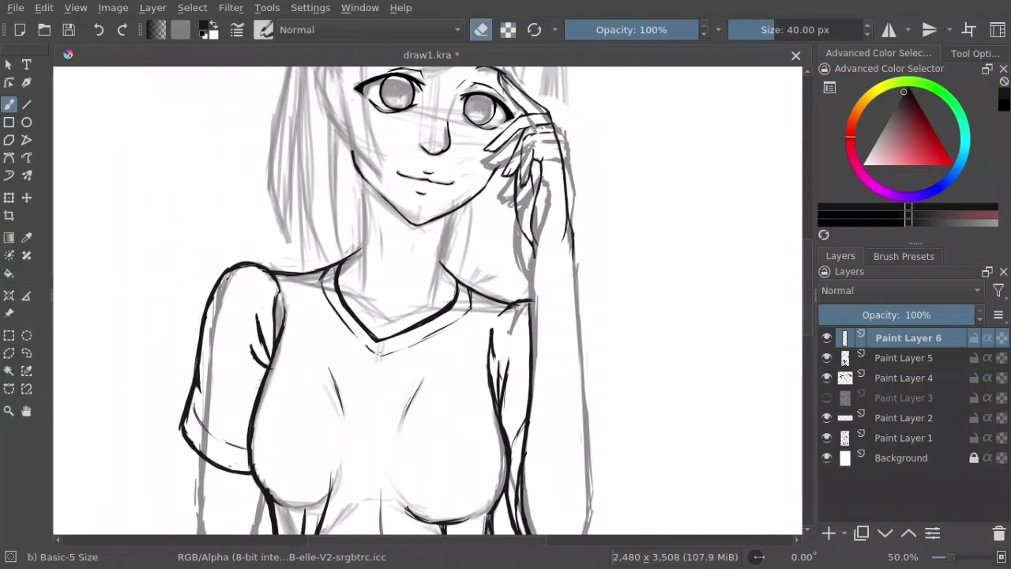
{"action": "key", "text": "e"}
{"action": "key", "text": "e"}
{"action": "scroll", "coordinate": [577, 75], "scroll_direction": "down", "scroll_amount": 5}
Step: Ink the outer arm's right edge, undoing a first failed stroke
{"action": "key", "text": "e"}
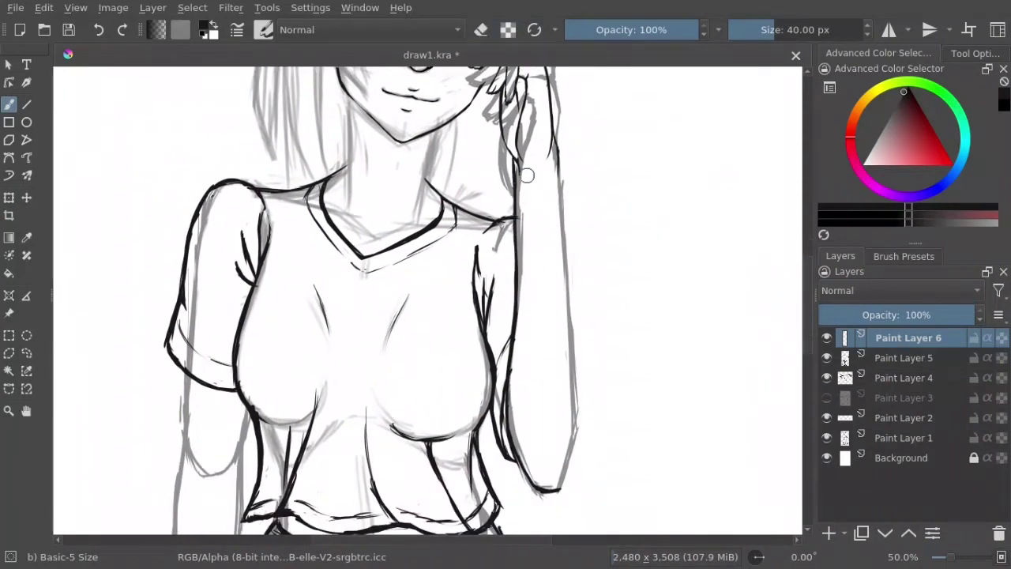
{"action": "scroll", "coordinate": [527, 163], "scroll_direction": "down", "scroll_amount": 1}
{"action": "mouse_move", "coordinate": [553, 135]}
{"action": "left_mouse_down"}
{"action": "mouse_move", "coordinate": [565, 300]}
{"action": "mouse_move", "coordinate": [544, 427]}
{"action": "left_mouse_up"}
{"action": "key", "text": "ctrl+z"}
{"action": "scroll", "coordinate": [571, 335], "scroll_direction": "down", "scroll_amount": 1}
{"action": "key", "text": "e"}
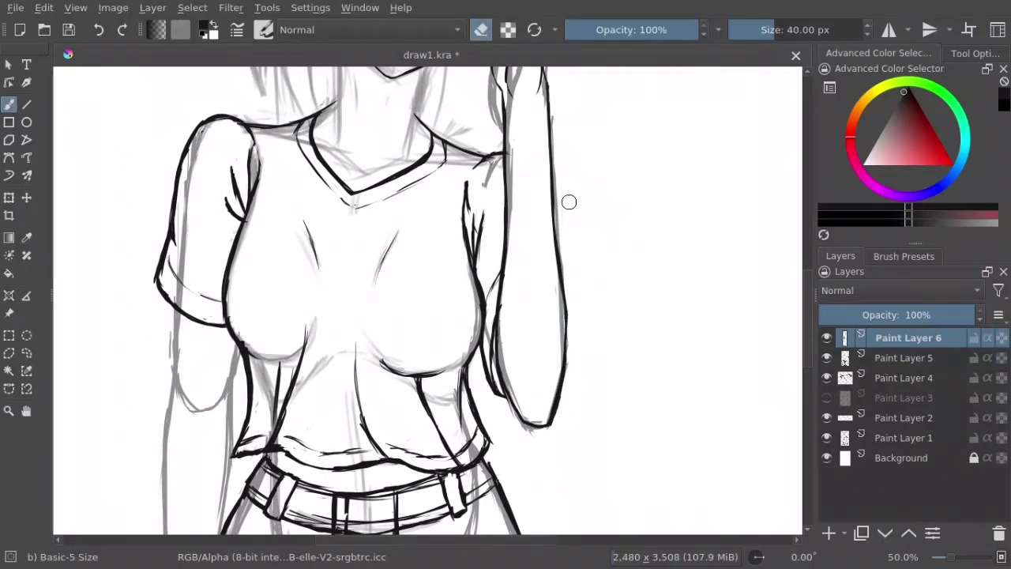
{"action": "scroll", "coordinate": [569, 201], "scroll_direction": "up", "scroll_amount": 3}
{"action": "key", "text": "e"}
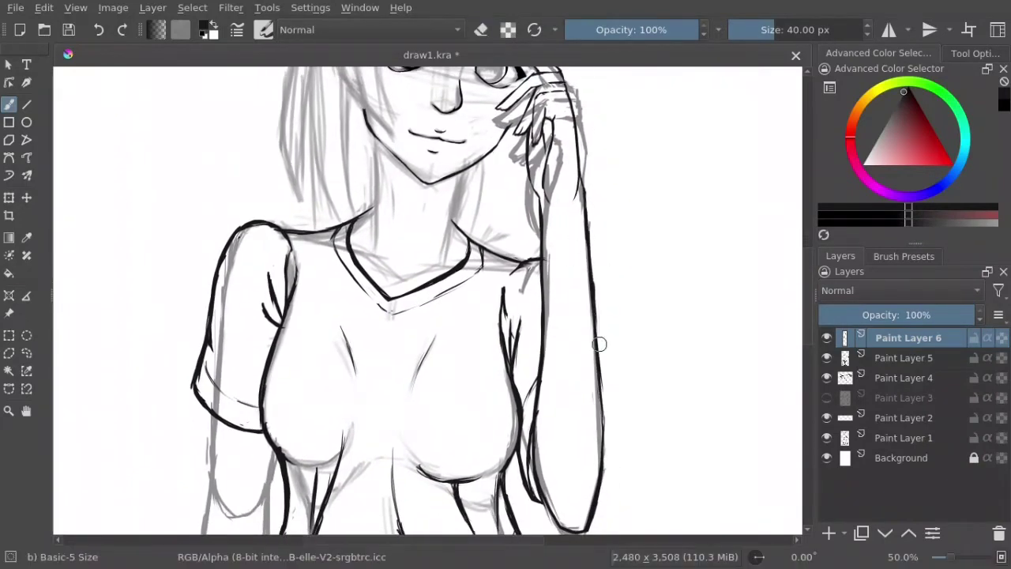
{"action": "key", "text": "e"}
{"action": "mouse_move", "coordinate": [594, 301]}
{"action": "left_mouse_down"}
{"action": "mouse_move", "coordinate": [606, 462]}
{"action": "mouse_move", "coordinate": [591, 212]}
{"action": "mouse_move", "coordinate": [600, 434]}
{"action": "left_mouse_up"}
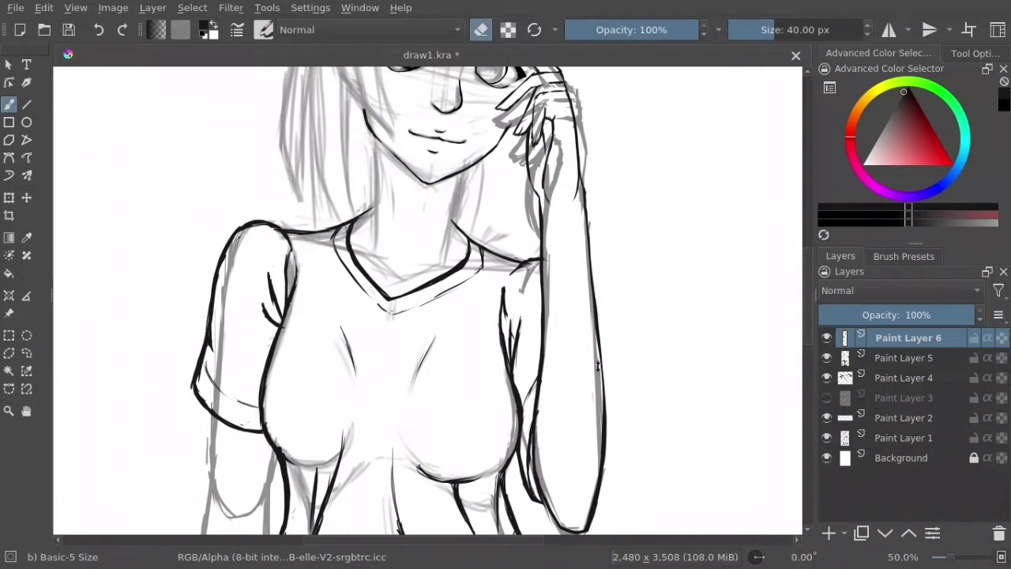
Step: Erase and redraw the lower outer arm contour darker, down to the elbow
{"action": "mouse_move", "coordinate": [515, 293]}
{"action": "left_mouse_down"}
{"action": "mouse_move", "coordinate": [530, 325]}
{"action": "mouse_move", "coordinate": [582, 275]}
{"action": "left_mouse_up"}
{"action": "left_click_drag", "start_coordinate": [657, 452], "coordinate": [661, 506]}
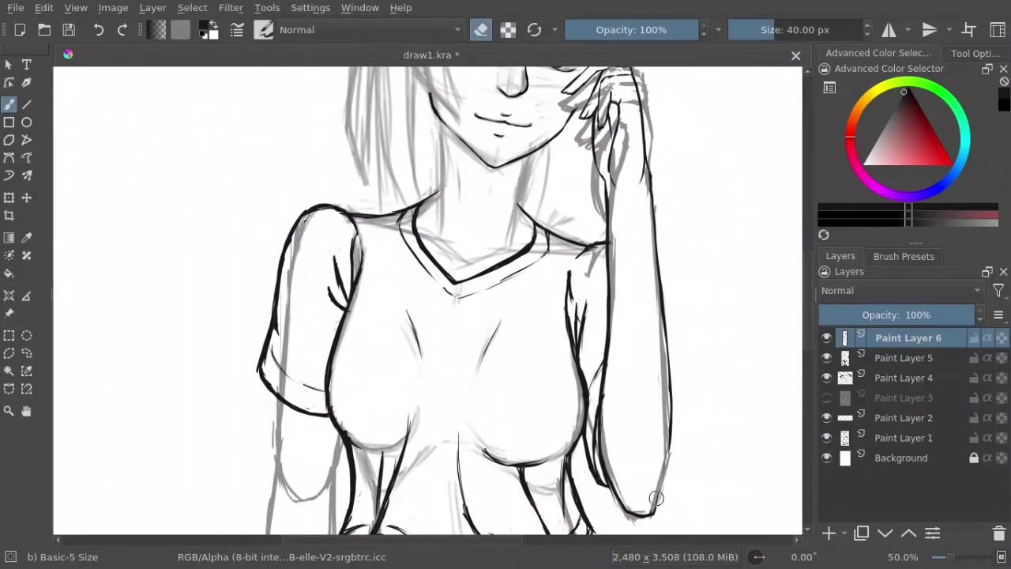
{"action": "key", "text": "e"}
{"action": "mouse_move", "coordinate": [666, 314]}
{"action": "left_mouse_down"}
{"action": "mouse_move", "coordinate": [675, 415]}
{"action": "mouse_move", "coordinate": [656, 515]}
{"action": "left_mouse_up"}
{"action": "key", "text": "e"}
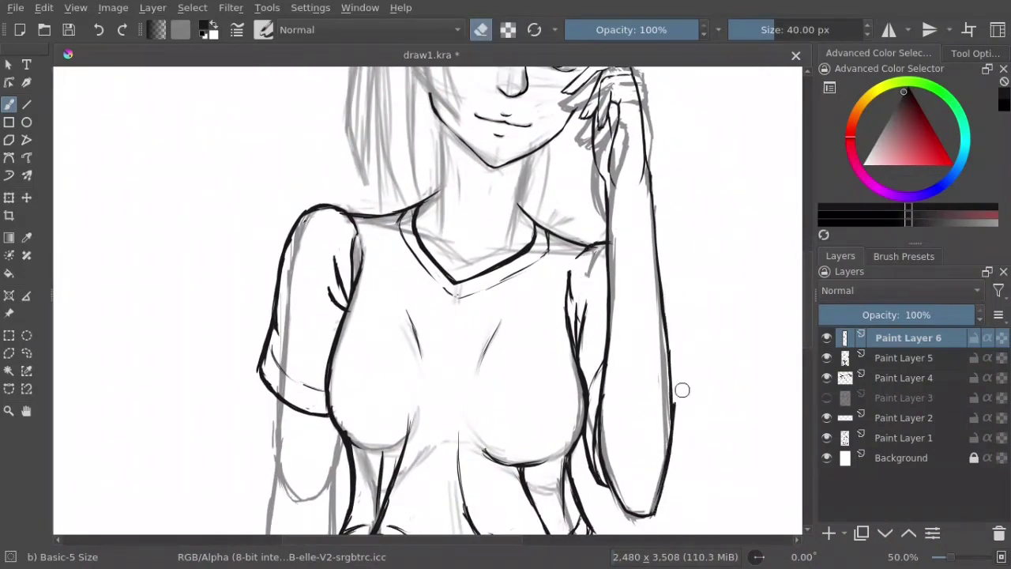
{"action": "key", "text": "e"}
{"action": "left_click_drag", "start_coordinate": [672, 386], "coordinate": [667, 471]}
{"action": "key", "text": "e"}
{"action": "key", "text": "e"}
{"action": "key", "text": "e"}
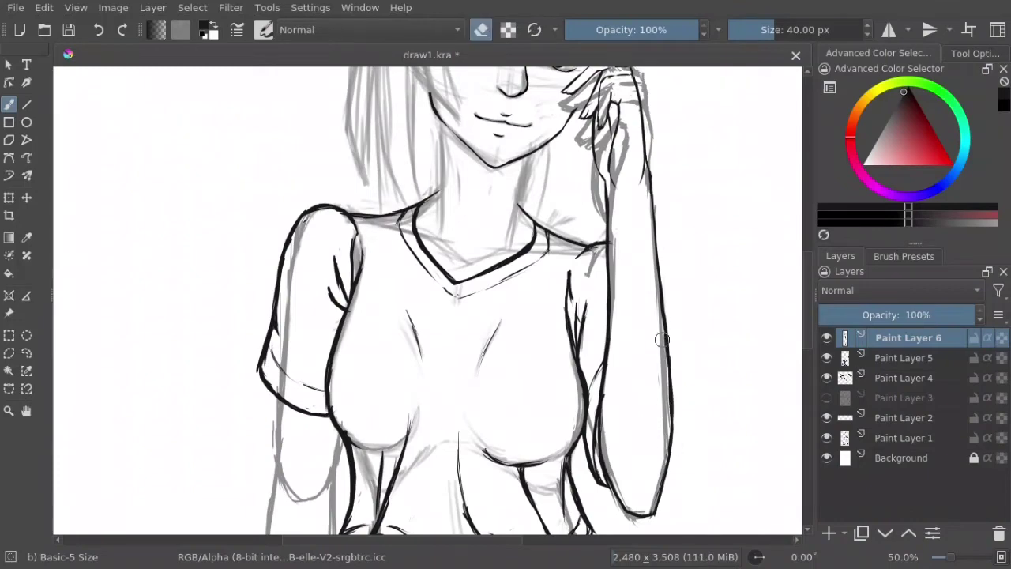
{"action": "mouse_move", "coordinate": [692, 335]}
{"action": "left_mouse_down"}
{"action": "mouse_move", "coordinate": [682, 295]}
{"action": "mouse_move", "coordinate": [632, 334]}
{"action": "left_mouse_up"}
Step: Switch to Paint Layer 1 and the Basic-5 Size brush, centred on the chin
{"action": "key", "text": "Page_Down"}
{"action": "key", "text": "Page_Down"}
{"action": "key", "text": "Page_Down"}
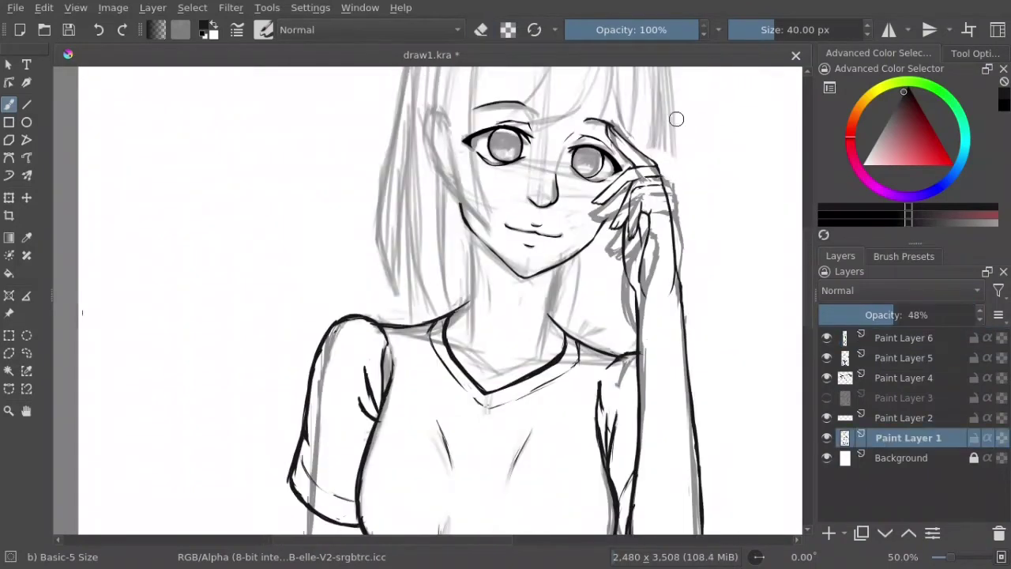
{"action": "key", "text": "slash"}
{"action": "left_click_drag", "start_coordinate": [672, 289], "coordinate": [692, 348]}
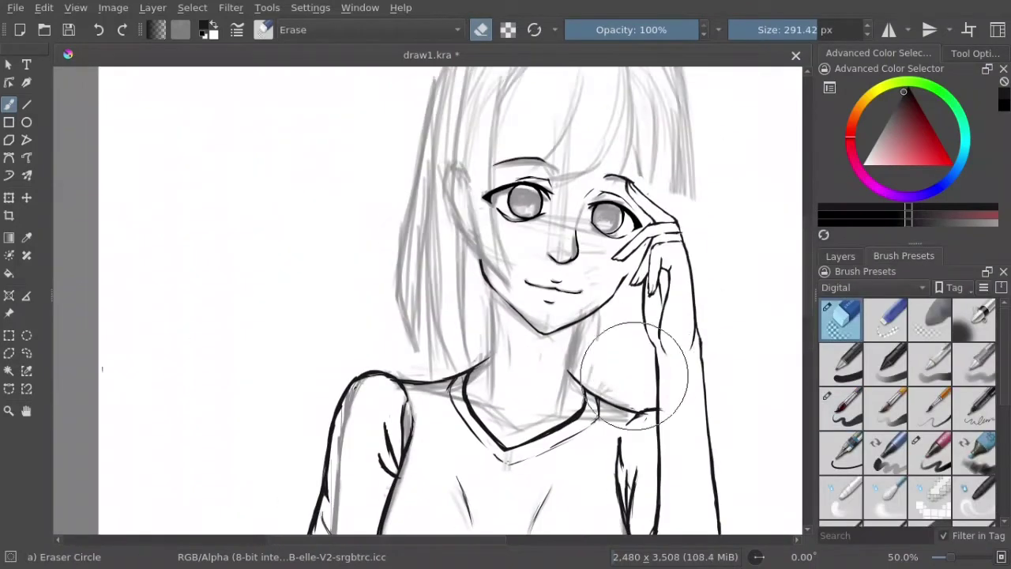
{"action": "left_click", "coordinate": [841, 256]}
{"action": "left_click_drag", "start_coordinate": [553, 261], "coordinate": [558, 227]}
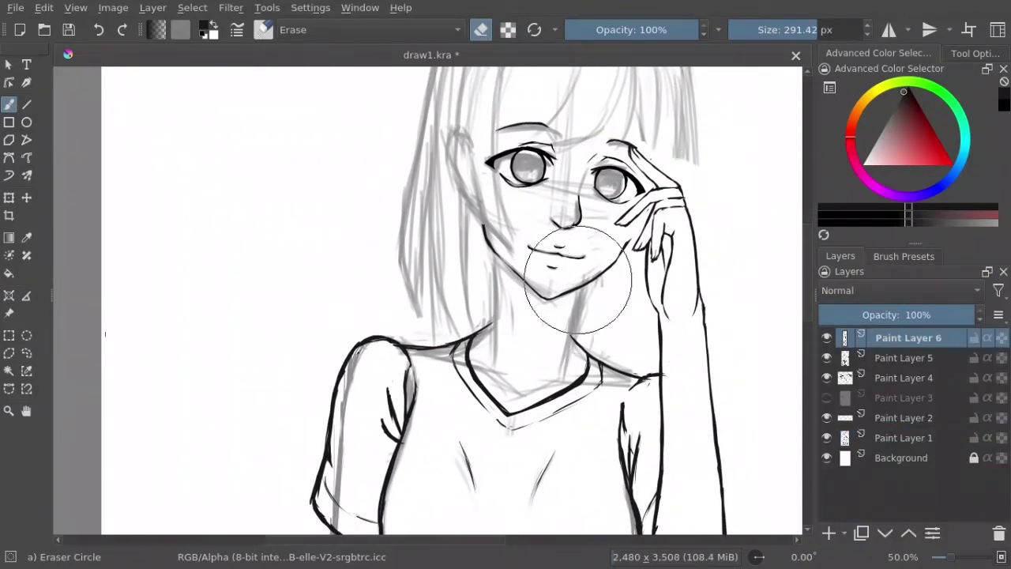
{"action": "key", "text": "slash"}
{"action": "key", "text": "slash"}
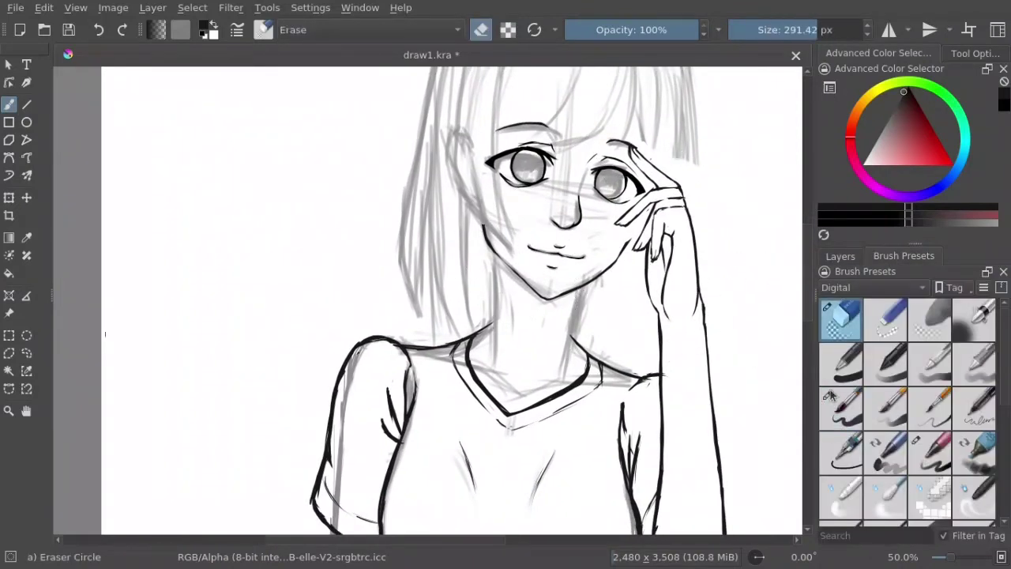
{"action": "key", "text": "slash"}
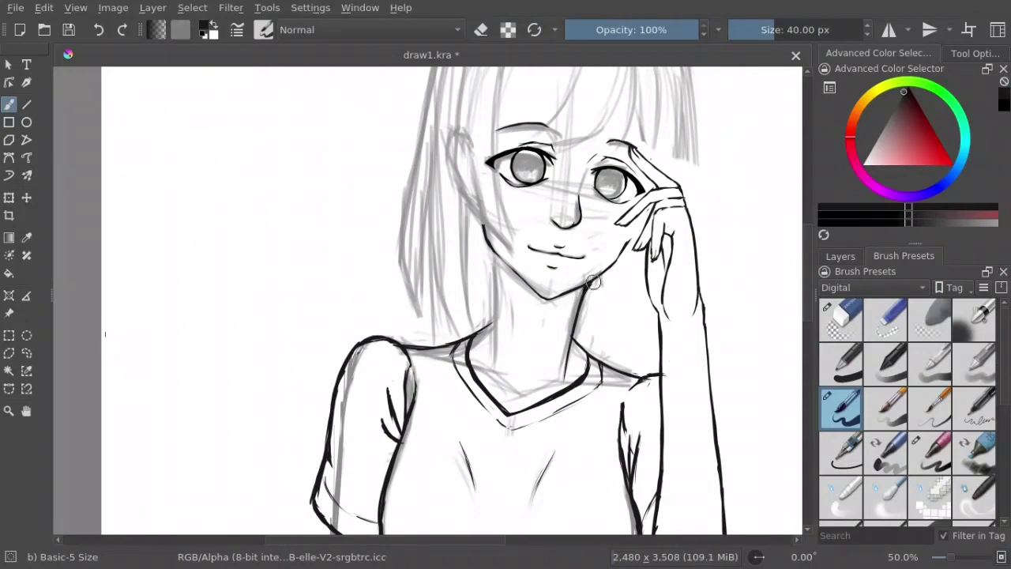
Step: Ink the neck's left side from jaw to collar and touch up the V neckline
{"action": "left_click_drag", "start_coordinate": [496, 243], "coordinate": [485, 361]}
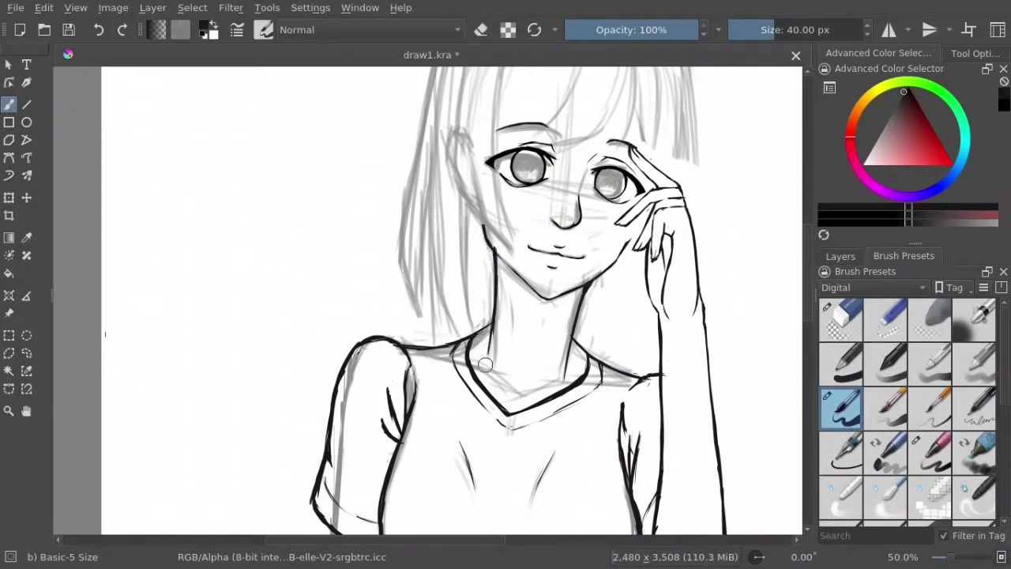
{"action": "key", "text": "e"}
{"action": "key", "text": "e"}
{"action": "key", "text": "e"}
{"action": "scroll", "coordinate": [522, 314], "scroll_direction": "down", "scroll_amount": 2}
{"action": "key", "text": "e"}
{"action": "left_click_drag", "start_coordinate": [504, 316], "coordinate": [487, 303]}
{"action": "key", "text": "e"}
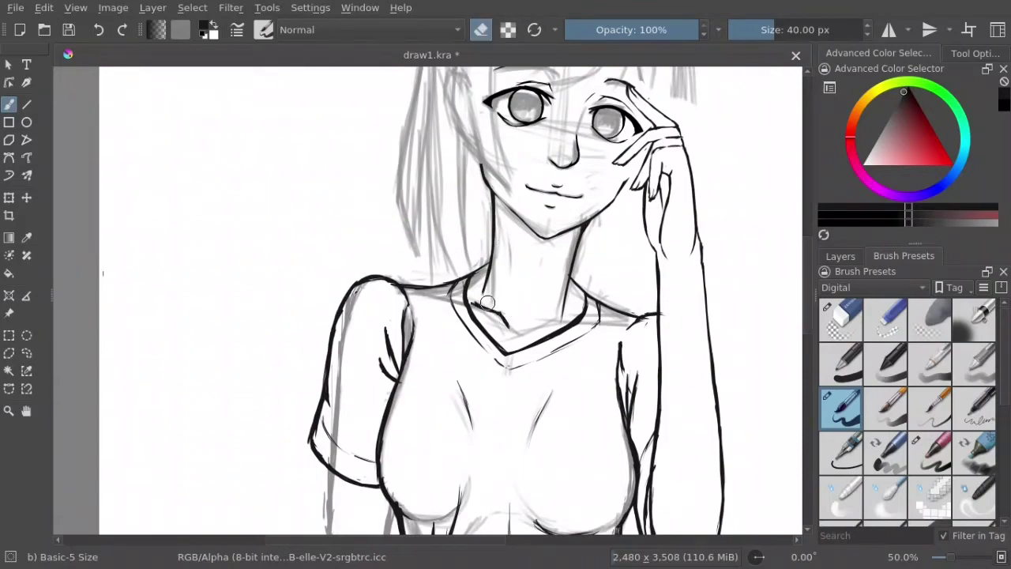
{"action": "key", "text": "e"}
{"action": "key", "text": "e"}
{"action": "mouse_move", "coordinate": [525, 334]}
{"action": "left_mouse_down"}
{"action": "mouse_move", "coordinate": [571, 321]}
{"action": "mouse_move", "coordinate": [539, 327]}
{"action": "left_mouse_up"}
{"action": "key", "text": "e"}
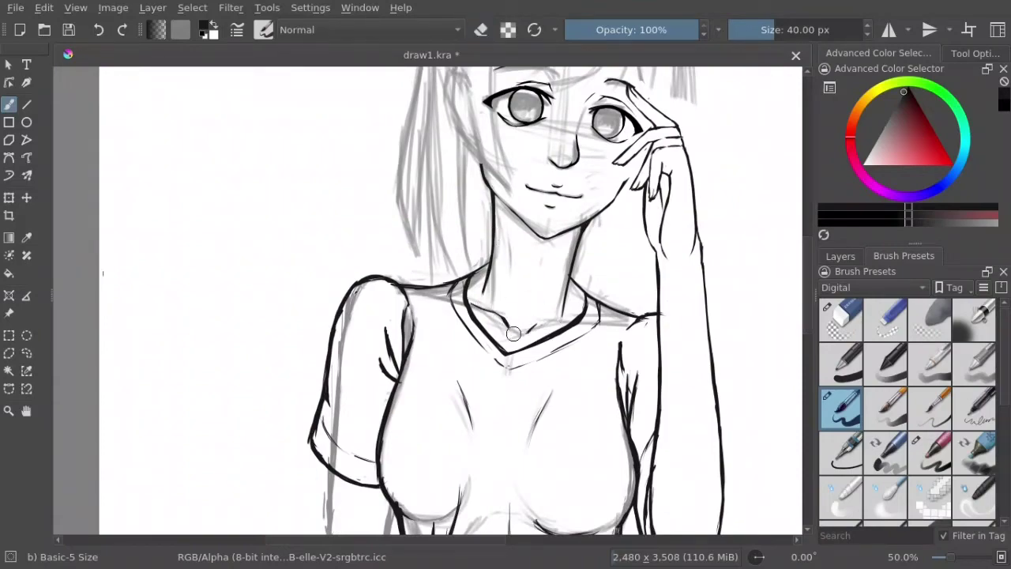
{"action": "key", "text": "e"}
{"action": "scroll", "coordinate": [553, 316], "scroll_direction": "down", "scroll_amount": 2}
Step: Ink the outer edge of the left arm
{"action": "scroll", "coordinate": [514, 237], "scroll_direction": "down", "scroll_amount": 5}
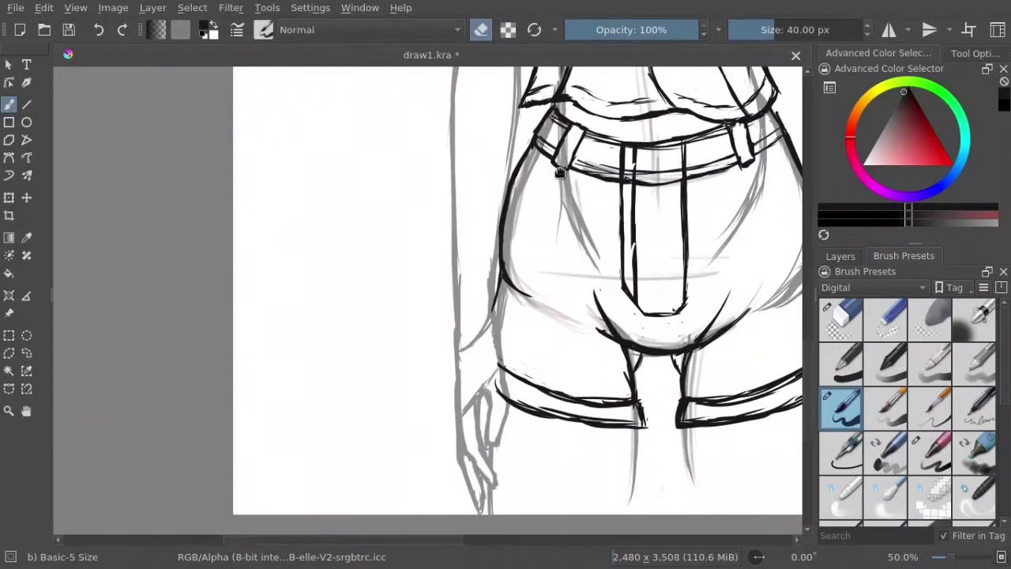
{"action": "scroll", "coordinate": [458, 159], "scroll_direction": "up", "scroll_amount": 2}
{"action": "key", "text": "e"}
{"action": "key", "text": "e"}
{"action": "key", "text": "e"}
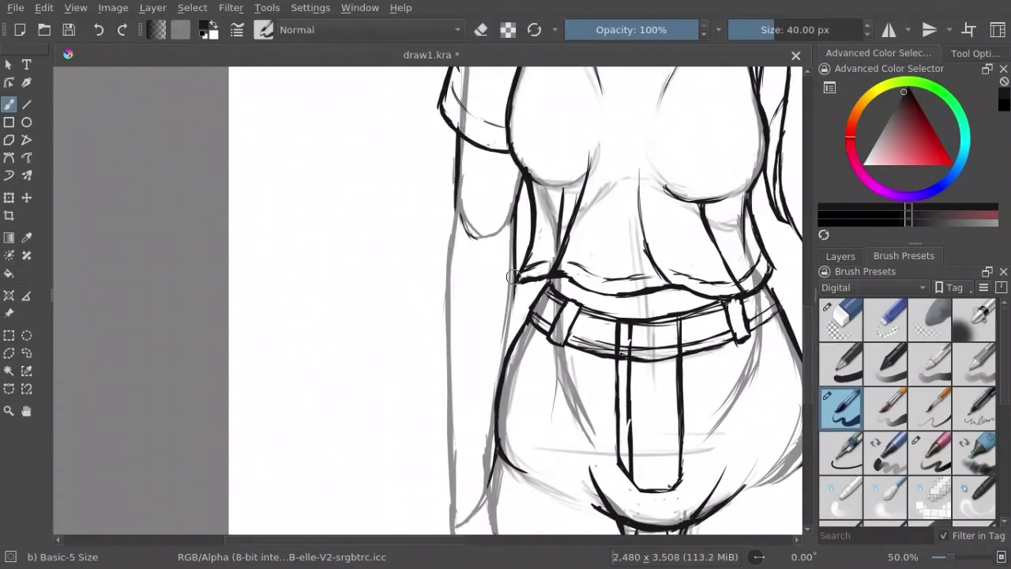
{"action": "scroll", "coordinate": [505, 308], "scroll_direction": "down", "scroll_amount": 2}
{"action": "key", "text": "e"}
{"action": "scroll", "coordinate": [505, 317], "scroll_direction": "down", "scroll_amount": 2}
{"action": "key", "text": "e"}
{"action": "scroll", "coordinate": [482, 240], "scroll_direction": "up", "scroll_amount": 1}
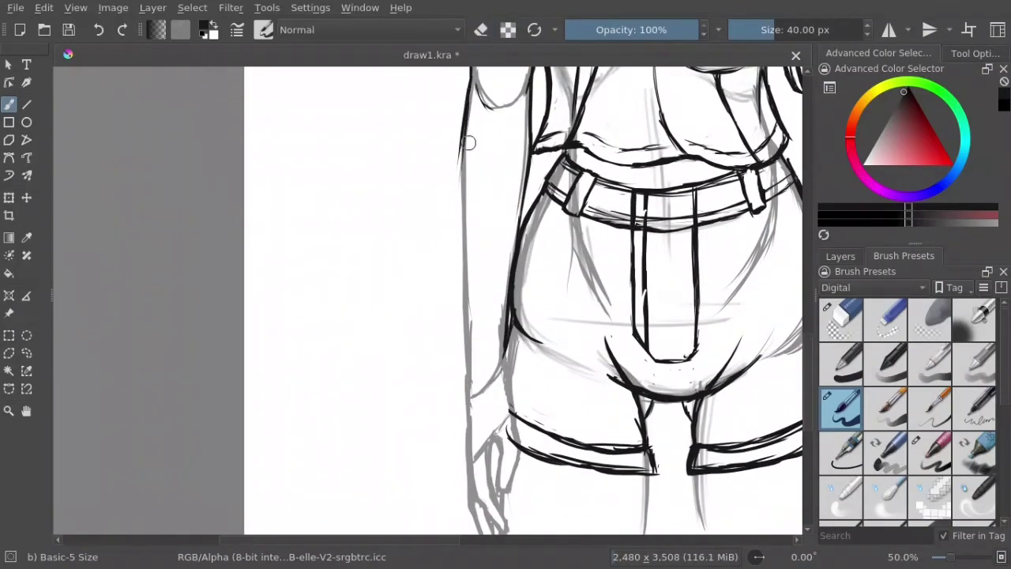
{"action": "left_click_drag", "start_coordinate": [457, 138], "coordinate": [470, 324]}
Step: Redo the left-arm stroke and extend the shorts' left outline down to the hem
{"action": "key", "text": "e"}
{"action": "key", "text": "e"}
{"action": "scroll", "coordinate": [467, 237], "scroll_direction": "down", "scroll_amount": 2}
{"action": "key", "text": "e"}
{"action": "key", "text": "e"}
{"action": "key", "text": "e"}
{"action": "scroll", "coordinate": [500, 276], "scroll_direction": "down", "scroll_amount": 3}
{"action": "key", "text": "e"}
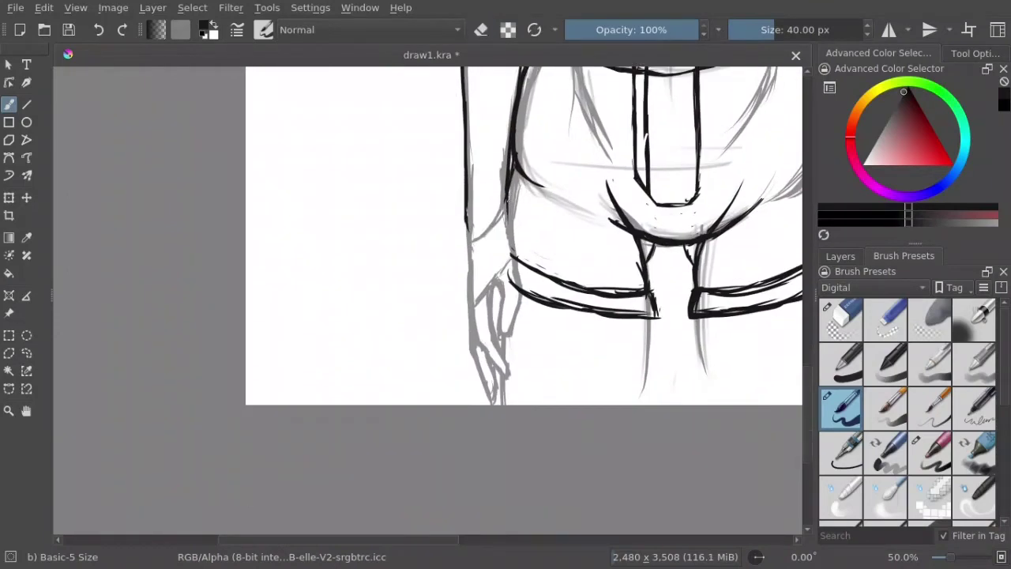
{"action": "mouse_move", "coordinate": [508, 194]}
{"action": "left_mouse_down"}
{"action": "mouse_move", "coordinate": [514, 272]}
{"action": "mouse_move", "coordinate": [503, 337]}
{"action": "mouse_move", "coordinate": [510, 312]}
{"action": "mouse_move", "coordinate": [501, 333]}
{"action": "mouse_move", "coordinate": [523, 310]}
{"action": "mouse_move", "coordinate": [512, 332]}
{"action": "left_mouse_up"}
{"action": "key", "text": "e"}
{"action": "key", "text": "e"}
{"action": "key", "text": "e"}
{"action": "key", "text": "e"}
{"action": "key", "text": "e"}
{"action": "key", "text": "e"}
{"action": "key", "text": "e"}
{"action": "key", "text": "e"}
Step: Ink the lowered hand beside the shorts with its contour strokes
{"action": "key", "text": "e"}
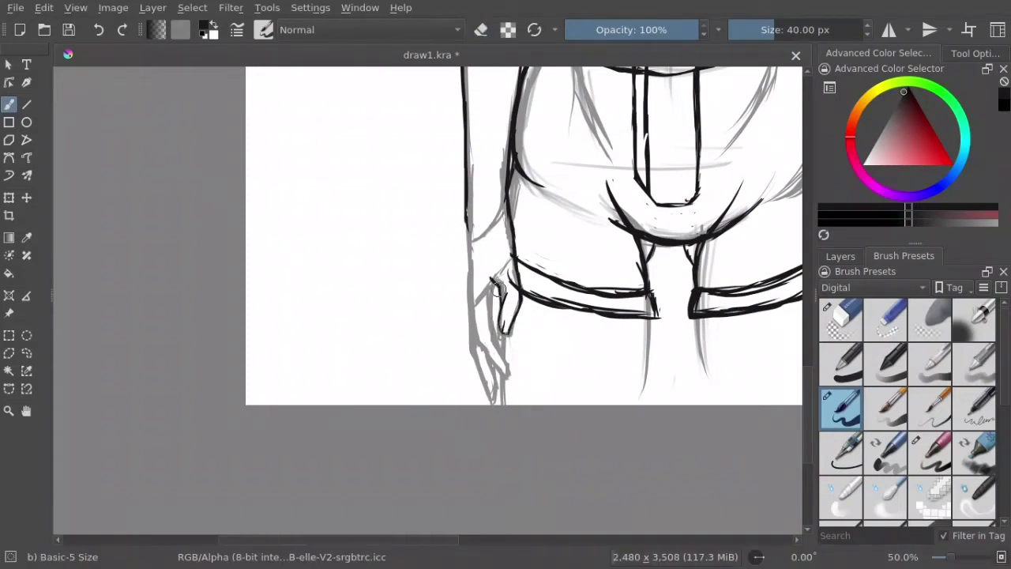
{"action": "key", "text": "e"}
{"action": "left_click_drag", "start_coordinate": [514, 264], "coordinate": [531, 208]}
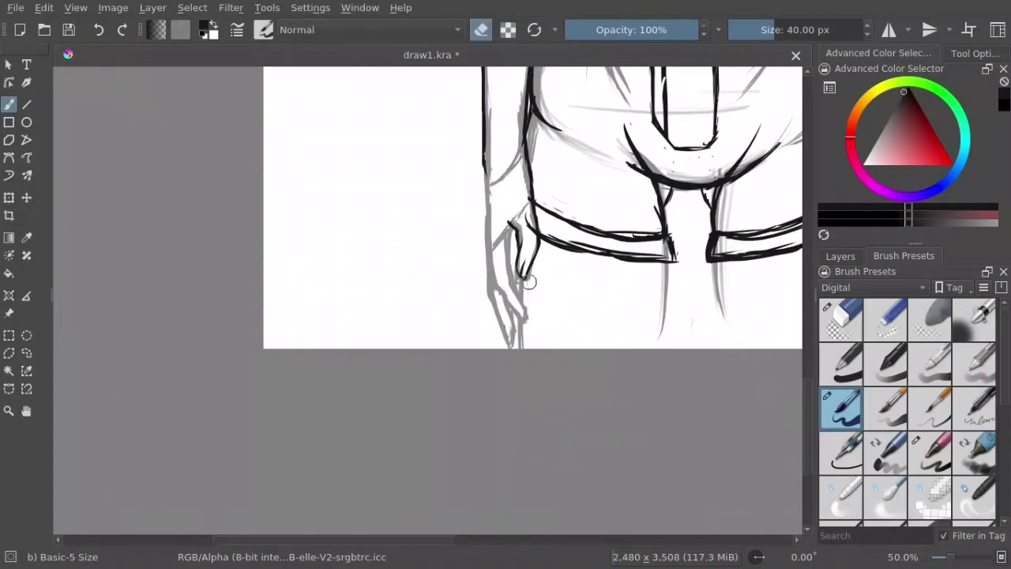
{"action": "key", "text": "e"}
{"action": "left_click_drag", "start_coordinate": [525, 263], "coordinate": [571, 284]}
{"action": "left_click_drag", "start_coordinate": [531, 189], "coordinate": [571, 348]}
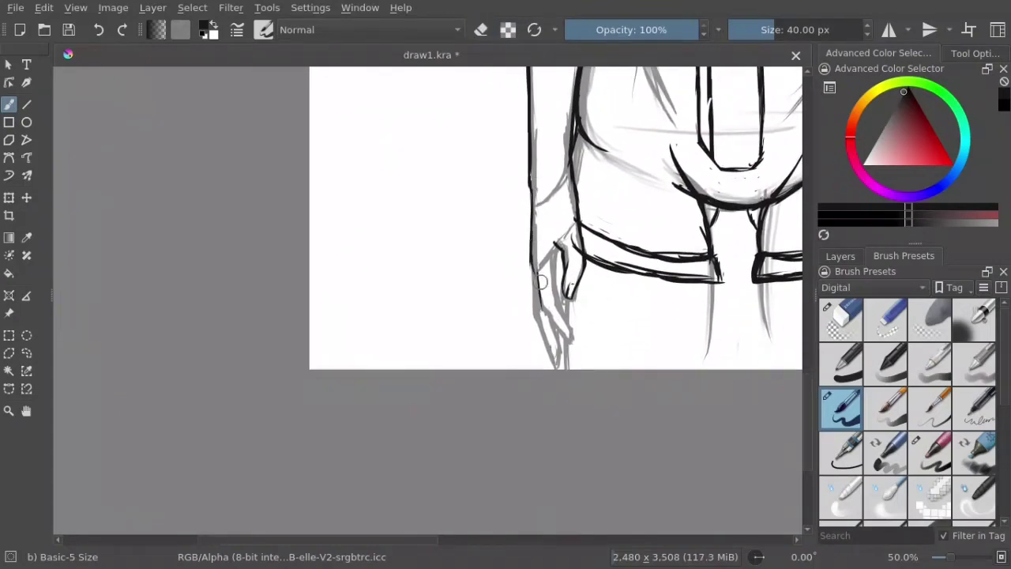
{"action": "left_click_drag", "start_coordinate": [568, 265], "coordinate": [558, 246]}
{"action": "left_click_drag", "start_coordinate": [569, 341], "coordinate": [556, 297]}
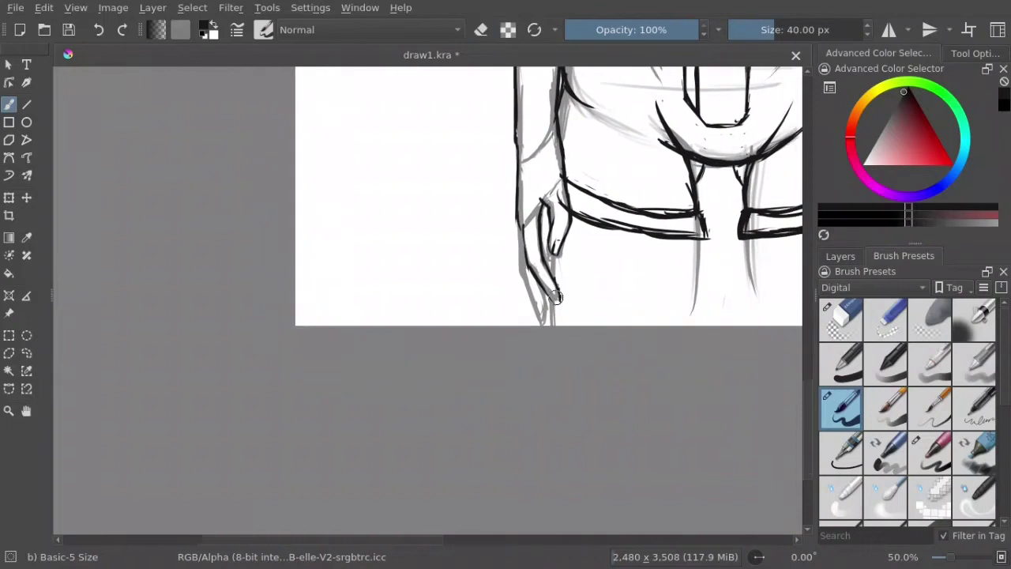
{"action": "mouse_move", "coordinate": [511, 217]}
{"action": "left_mouse_down"}
{"action": "mouse_move", "coordinate": [522, 185]}
{"action": "mouse_move", "coordinate": [553, 290]}
{"action": "left_mouse_up"}
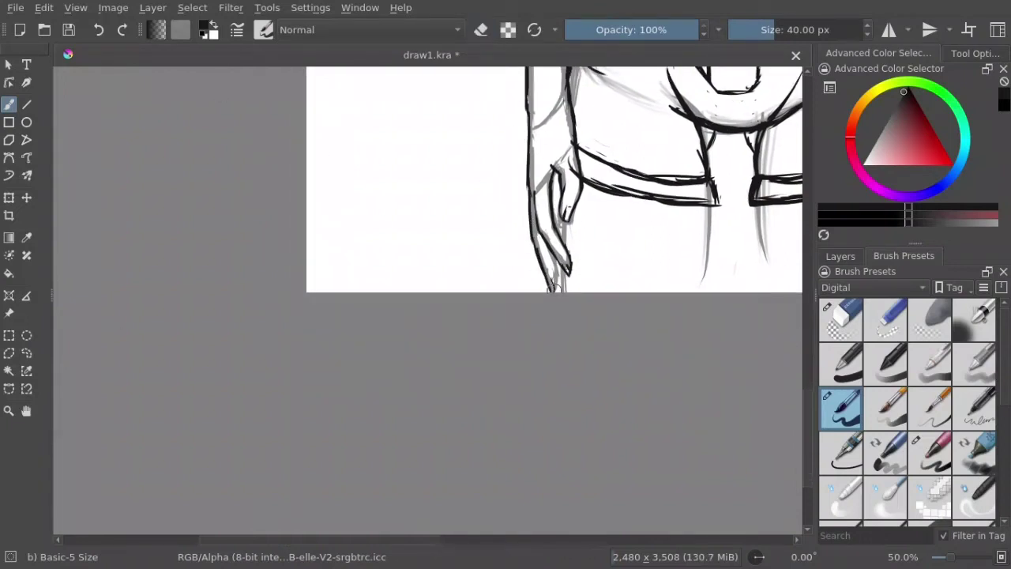
Step: Pan the view across the inked torso and along the belt
{"action": "key", "text": "e"}
{"action": "key", "text": "e"}
{"action": "left_click_drag", "start_coordinate": [565, 228], "coordinate": [561, 192]}
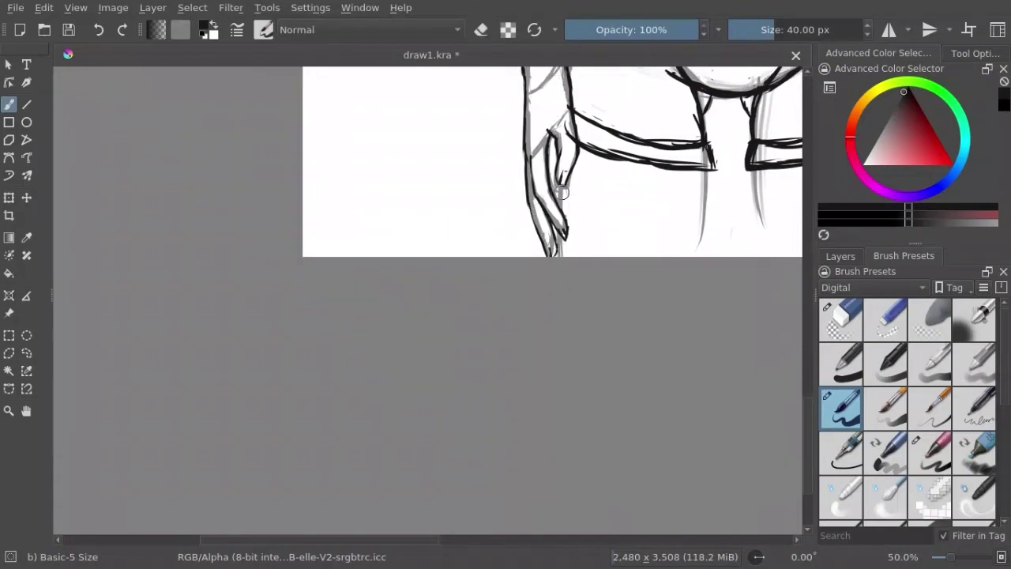
{"action": "left_click_drag", "start_coordinate": [658, 213], "coordinate": [618, 216]}
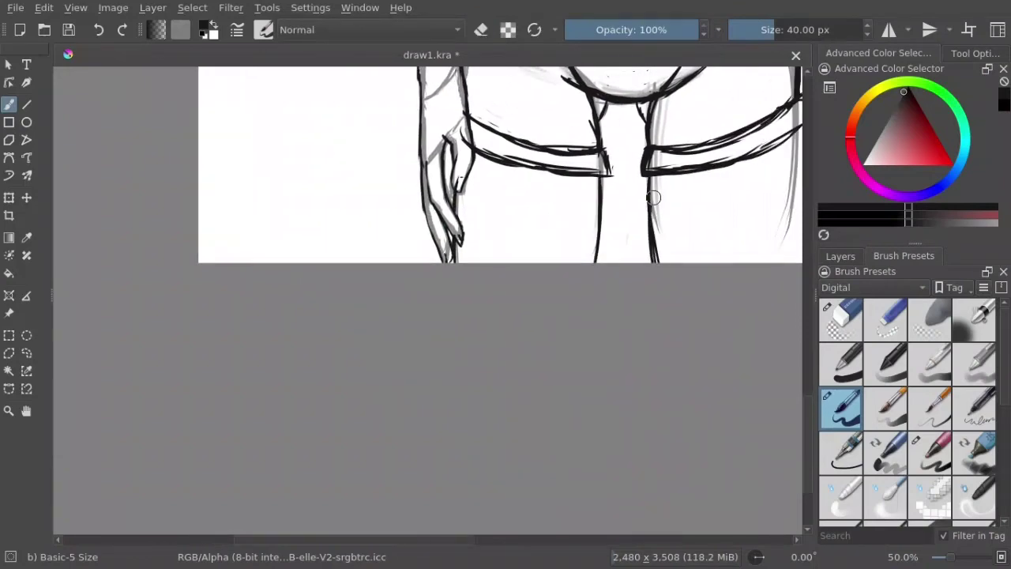
{"action": "key", "text": "e"}
{"action": "scroll", "coordinate": [661, 234], "scroll_direction": "up", "scroll_amount": 3}
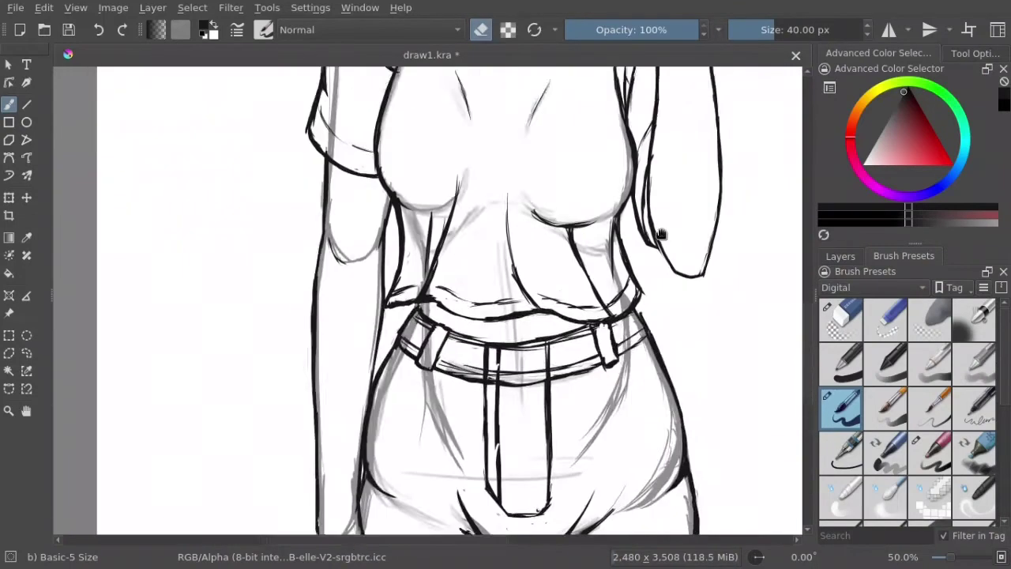
{"action": "scroll", "coordinate": [661, 234], "scroll_direction": "up", "scroll_amount": 5}
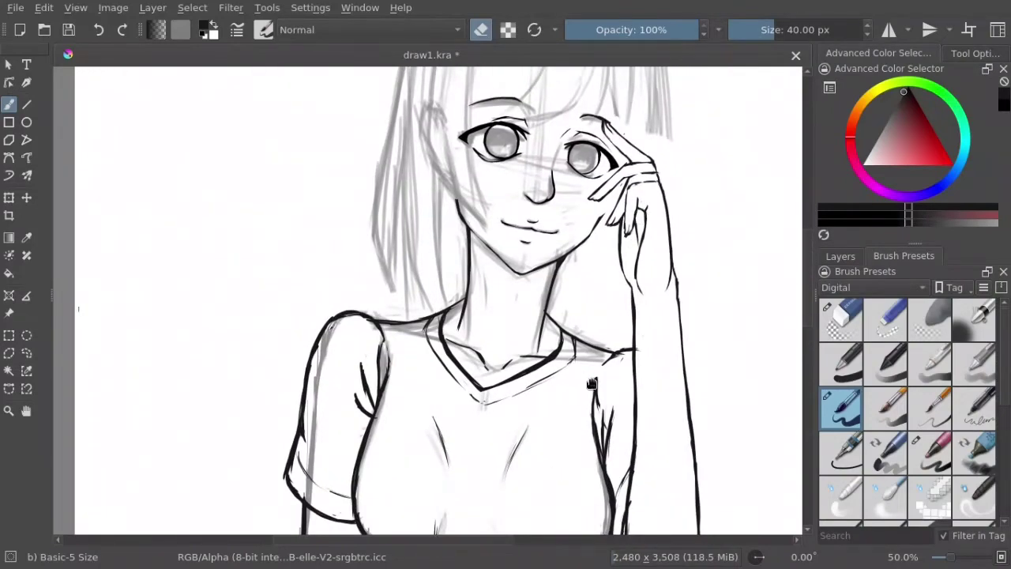
{"action": "scroll", "coordinate": [592, 384], "scroll_direction": "up", "scroll_amount": 2}
Step: Show the layers list, zoom to 100% on the face, and select the inking brush preset
{"action": "left_click", "coordinate": [841, 256]}
{"action": "key", "text": "1"}
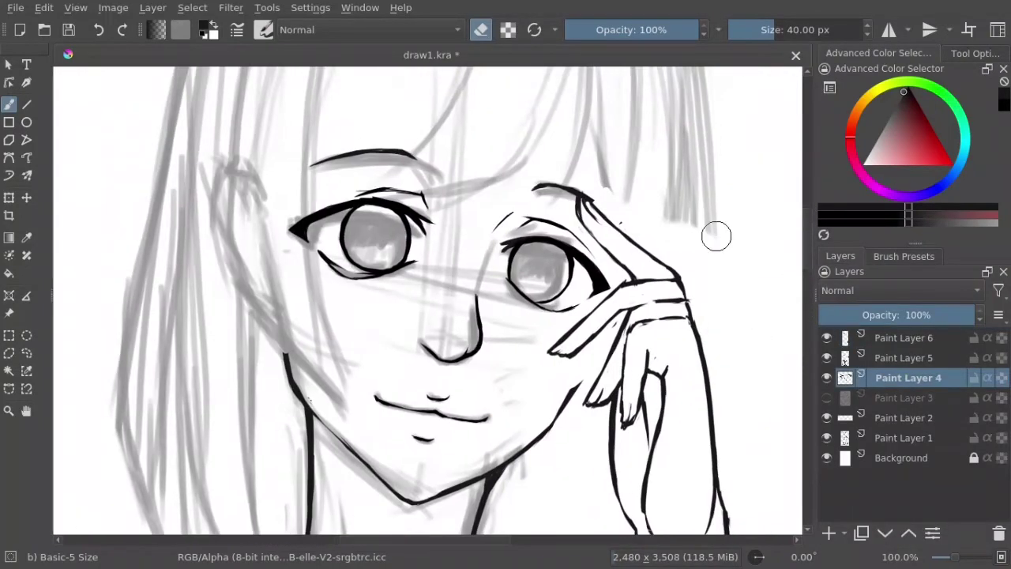
{"action": "left_click", "coordinate": [904, 256]}
{"action": "left_click", "coordinate": [841, 408]}
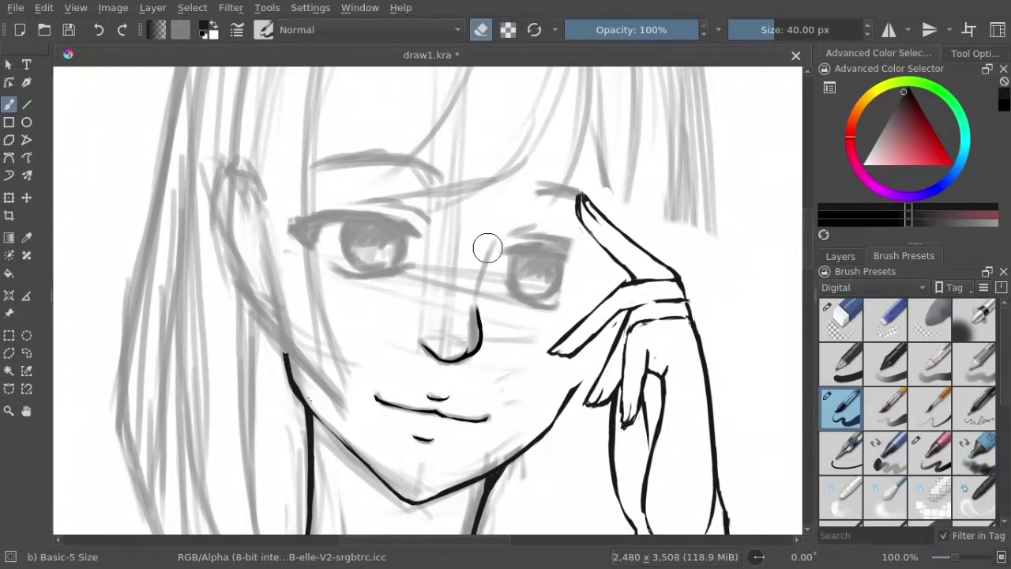
Step: Ink the shadow line beside the nose, tilt the view 15°, and draw the left upper lid with a corner flick
{"action": "key", "text": "e"}
{"action": "left_click_drag", "start_coordinate": [501, 215], "coordinate": [480, 270]}
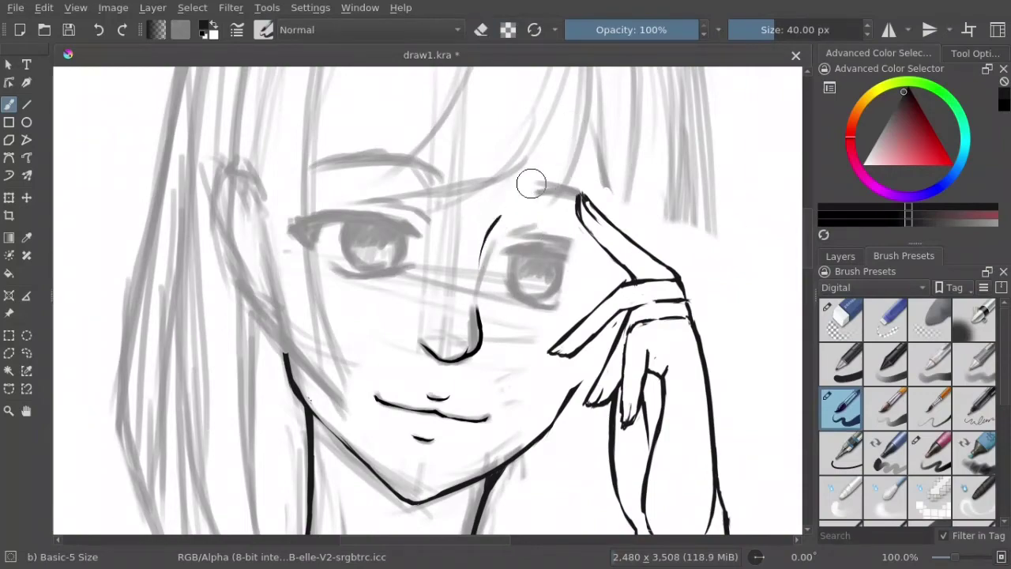
{"action": "key", "text": "4"}
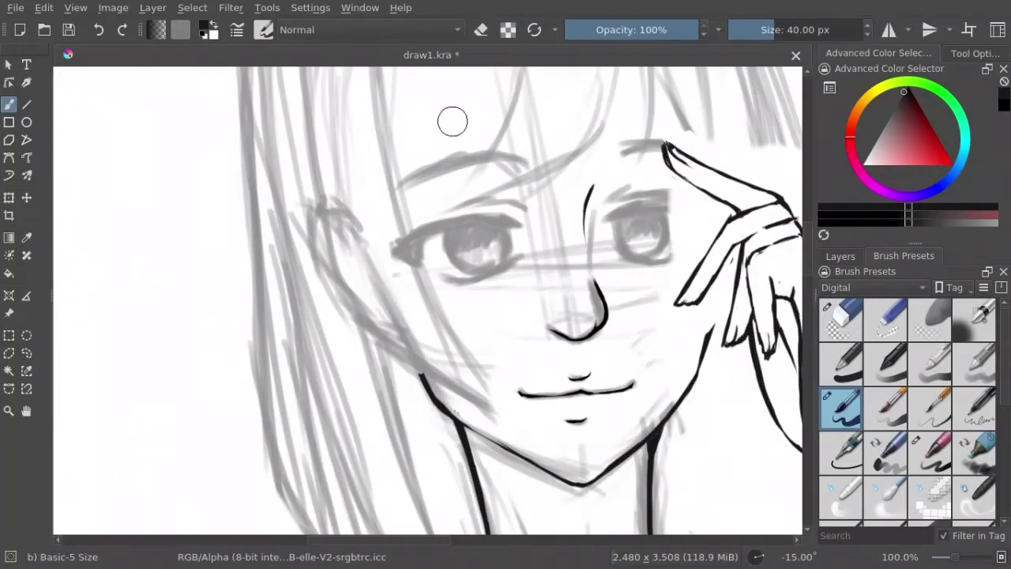
{"action": "key", "text": "m"}
{"action": "key", "text": "m"}
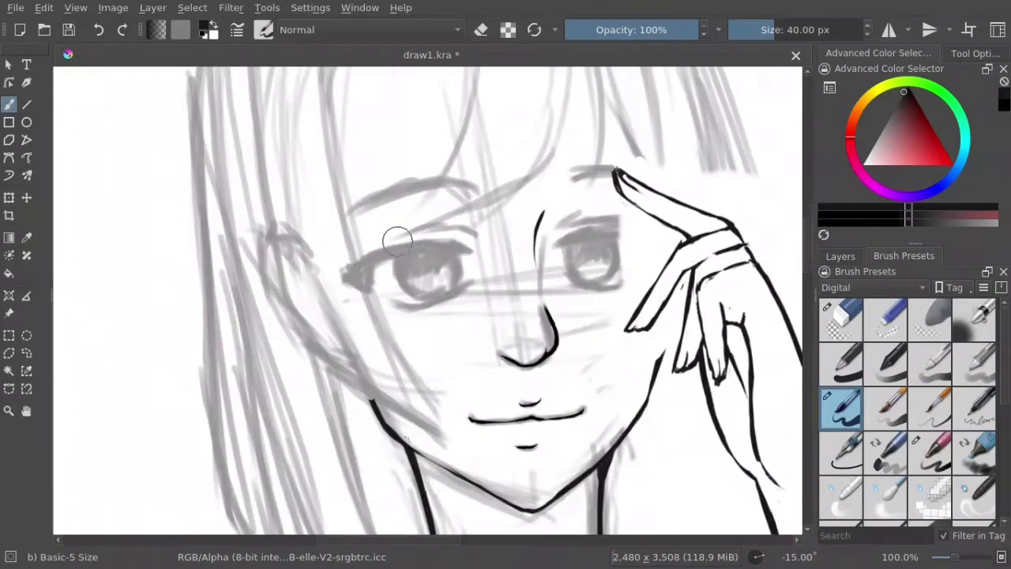
{"action": "left_click_drag", "start_coordinate": [364, 255], "coordinate": [466, 249]}
{"action": "mouse_move", "coordinate": [335, 278]}
{"action": "left_mouse_down"}
{"action": "mouse_move", "coordinate": [399, 237]}
{"action": "mouse_move", "coordinate": [467, 245]}
{"action": "left_mouse_up"}
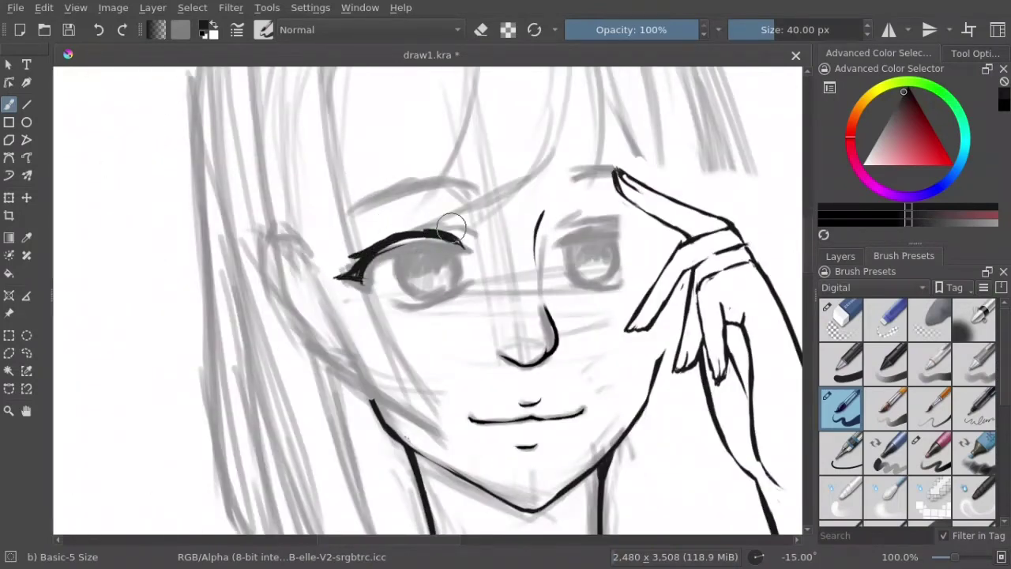
Step: Ink the right eye's upper lid as one stroke and erase part of the left upper lid
{"action": "key", "text": "e"}
{"action": "key", "text": "e"}
{"action": "left_click_drag", "start_coordinate": [558, 241], "coordinate": [654, 218]}
{"action": "key", "text": "e"}
{"action": "key", "text": "e"}
{"action": "mouse_move", "coordinate": [558, 239]}
{"action": "left_mouse_down"}
{"action": "mouse_move", "coordinate": [645, 218]}
{"action": "mouse_move", "coordinate": [635, 219]}
{"action": "left_mouse_up"}
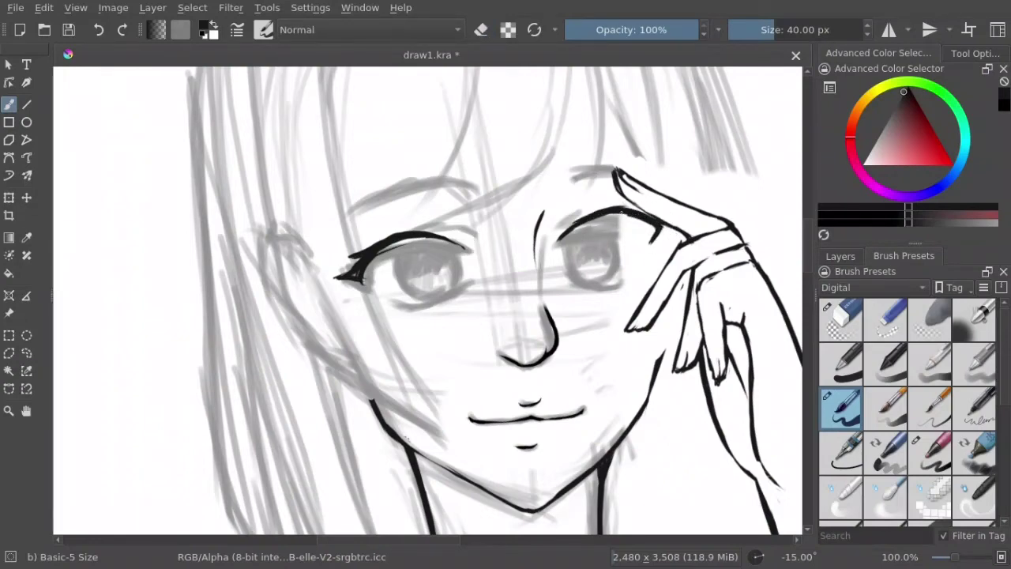
{"action": "key", "text": "e"}
{"action": "mouse_move", "coordinate": [399, 241]}
{"action": "left_mouse_down"}
{"action": "mouse_move", "coordinate": [348, 278]}
{"action": "mouse_move", "coordinate": [378, 254]}
{"action": "left_mouse_up"}
{"action": "key", "text": "e"}
{"action": "key", "text": "e"}
Step: Mirror the view, fix the uneven upper-lid corner, and redraw the right upper lid
{"action": "key", "text": "e"}
{"action": "key", "text": "m"}
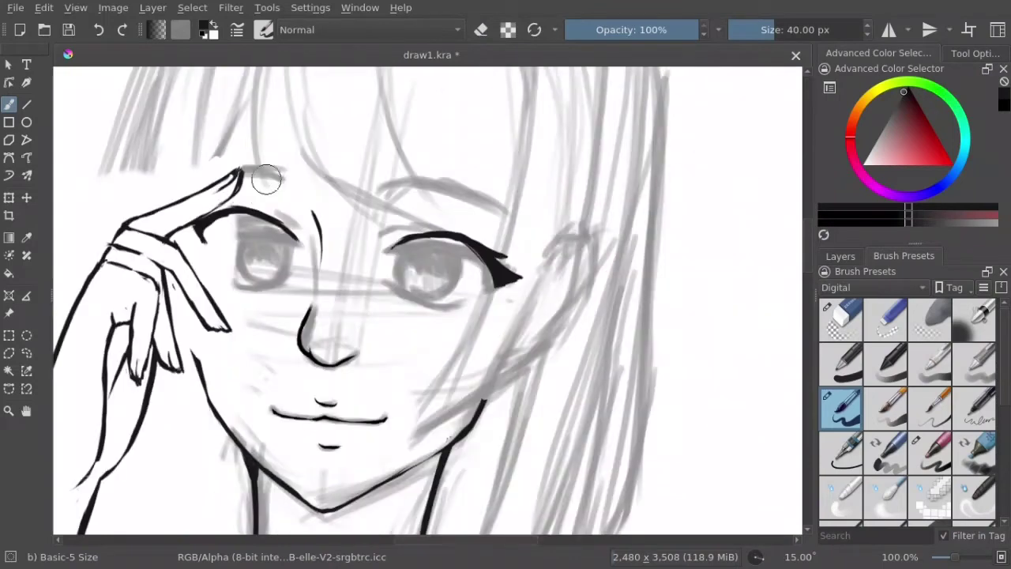
{"action": "key", "text": "e"}
{"action": "left_click_drag", "start_coordinate": [253, 213], "coordinate": [190, 233]}
{"action": "key", "text": "e"}
{"action": "mouse_move", "coordinate": [237, 193]}
{"action": "left_mouse_down"}
{"action": "mouse_move", "coordinate": [199, 237]}
{"action": "mouse_move", "coordinate": [181, 227]}
{"action": "left_mouse_up"}
{"action": "left_click_drag", "start_coordinate": [450, 235], "coordinate": [391, 244]}
Step: Trim the upper lid's edges and reshape the left eye's upper-lid stroke
{"action": "key", "text": "e"}
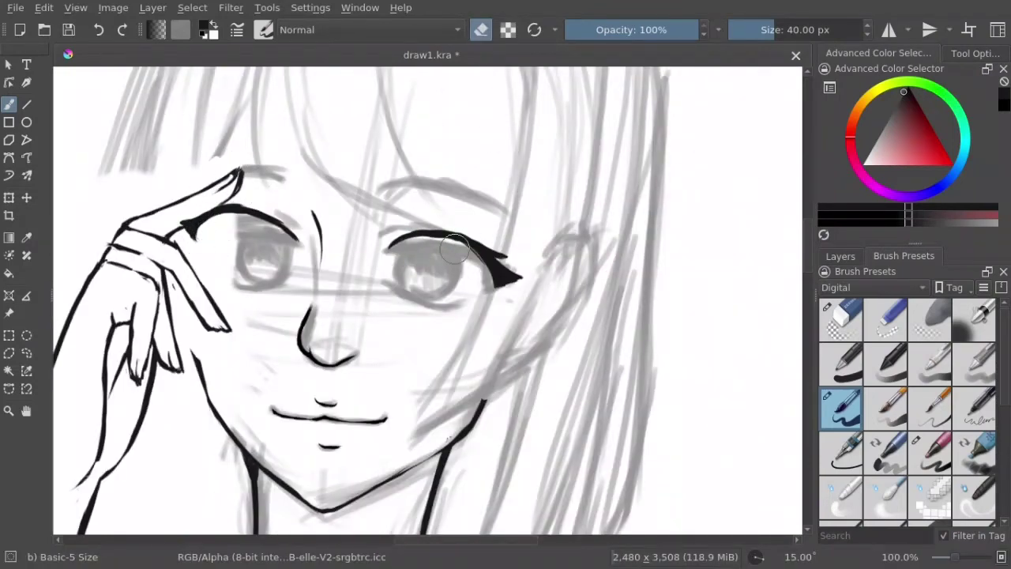
{"action": "left_click_drag", "start_coordinate": [470, 257], "coordinate": [423, 237]}
{"action": "key", "text": "e"}
{"action": "left_click_drag", "start_coordinate": [470, 249], "coordinate": [407, 230]}
{"action": "key", "text": "e"}
{"action": "key", "text": "e"}
{"action": "left_click_drag", "start_coordinate": [251, 212], "coordinate": [198, 223]}
{"action": "key", "text": "e"}
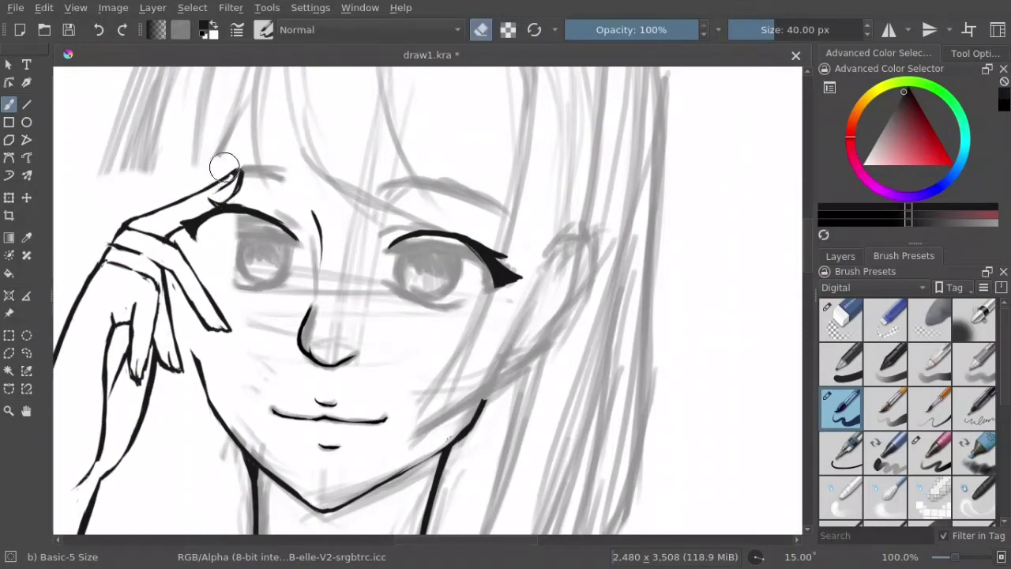
{"action": "key", "text": "e"}
Step: Ink and tidy the lower lids under the left and right eyes
{"action": "mouse_move", "coordinate": [210, 259]}
{"action": "left_mouse_down"}
{"action": "mouse_move", "coordinate": [230, 278]}
{"action": "mouse_move", "coordinate": [281, 272]}
{"action": "left_mouse_up"}
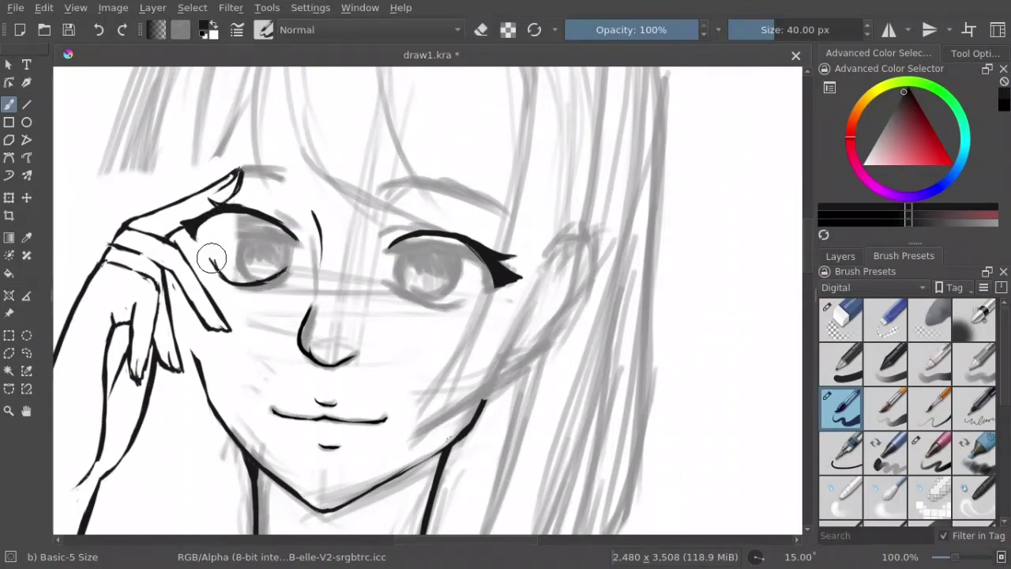
{"action": "key", "text": "e"}
{"action": "key", "text": "e"}
{"action": "key", "text": "e"}
{"action": "mouse_move", "coordinate": [210, 256]}
{"action": "left_mouse_down"}
{"action": "mouse_move", "coordinate": [261, 281]}
{"action": "mouse_move", "coordinate": [205, 269]}
{"action": "mouse_move", "coordinate": [246, 282]}
{"action": "left_mouse_up"}
{"action": "key", "text": "e"}
{"action": "key", "text": "e"}
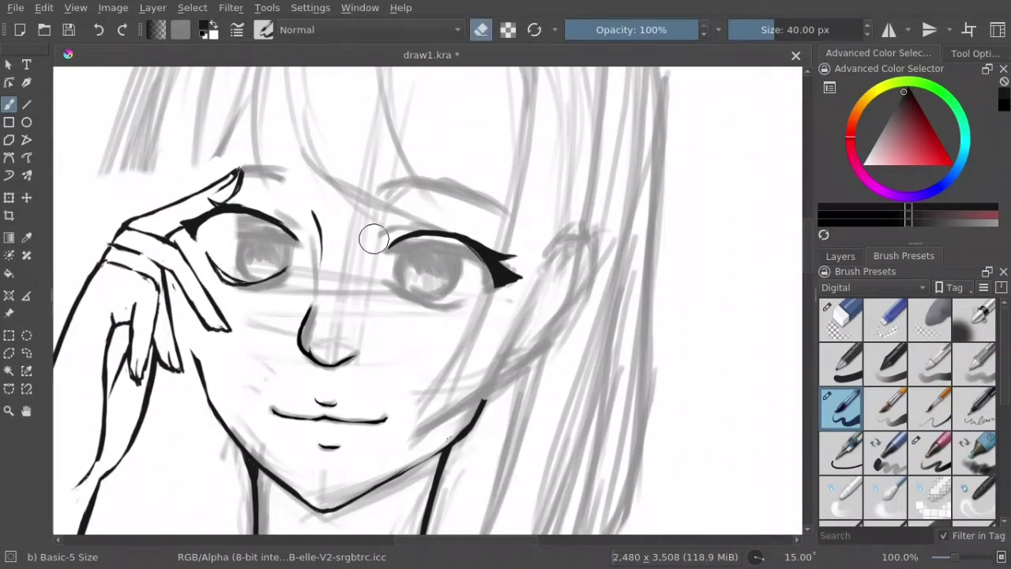
{"action": "key", "text": "e"}
{"action": "mouse_move", "coordinate": [386, 278]}
{"action": "left_mouse_down"}
{"action": "mouse_move", "coordinate": [427, 304]}
{"action": "mouse_move", "coordinate": [481, 294]}
{"action": "mouse_move", "coordinate": [423, 292]}
{"action": "mouse_move", "coordinate": [463, 305]}
{"action": "mouse_move", "coordinate": [451, 313]}
{"action": "mouse_move", "coordinate": [479, 292]}
{"action": "mouse_move", "coordinate": [433, 302]}
{"action": "left_mouse_up"}
{"action": "key", "text": "e"}
{"action": "key", "text": "e"}
{"action": "key", "text": "e"}
{"action": "key", "text": "e"}
{"action": "key", "text": "e"}
{"action": "key", "text": "e"}
{"action": "key", "text": "e"}
{"action": "key", "text": "e"}
{"action": "key", "text": "e"}
{"action": "key", "text": "e"}
{"action": "mouse_move", "coordinate": [413, 292]}
{"action": "left_mouse_down"}
{"action": "mouse_move", "coordinate": [471, 294]}
{"action": "mouse_move", "coordinate": [424, 296]}
{"action": "mouse_move", "coordinate": [465, 301]}
{"action": "left_mouse_up"}
{"action": "key", "text": "e"}
{"action": "key", "text": "e"}
Step: Refine the right eye's inner side, thicken its upper lid, and outline the right iris
{"action": "key", "text": "e"}
{"action": "key", "text": "e"}
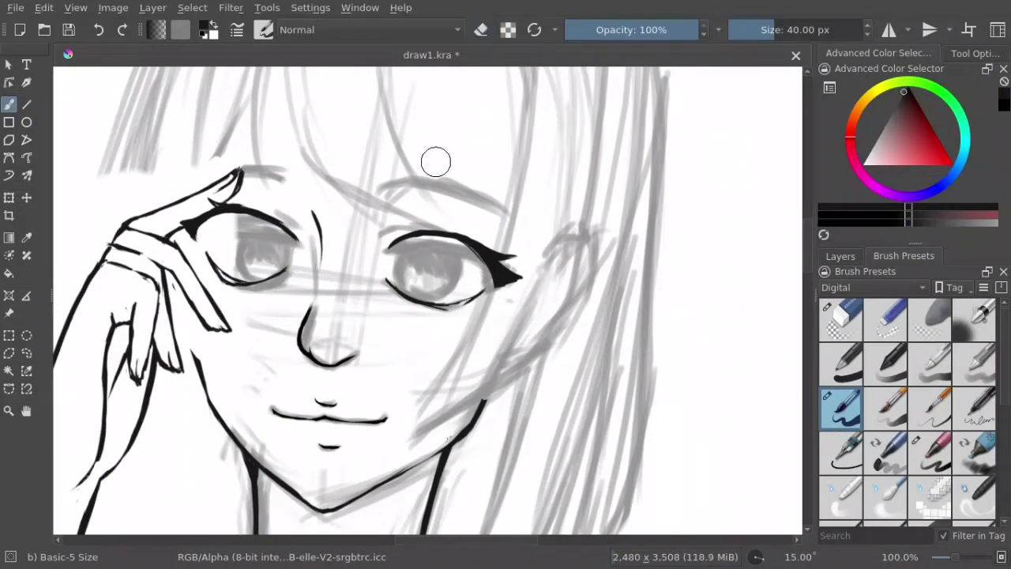
{"action": "mouse_move", "coordinate": [399, 249]}
{"action": "left_mouse_down"}
{"action": "mouse_move", "coordinate": [404, 277]}
{"action": "mouse_move", "coordinate": [426, 229]}
{"action": "left_mouse_up"}
{"action": "key", "text": "e"}
{"action": "key", "text": "e"}
{"action": "key", "text": "e"}
{"action": "mouse_move", "coordinate": [410, 271]}
{"action": "left_mouse_down"}
{"action": "mouse_move", "coordinate": [427, 237]}
{"action": "mouse_move", "coordinate": [473, 236]}
{"action": "left_mouse_up"}
{"action": "key", "text": "e"}
{"action": "key", "text": "e"}
{"action": "left_click_drag", "start_coordinate": [411, 230], "coordinate": [399, 223]}
{"action": "key", "text": "e"}
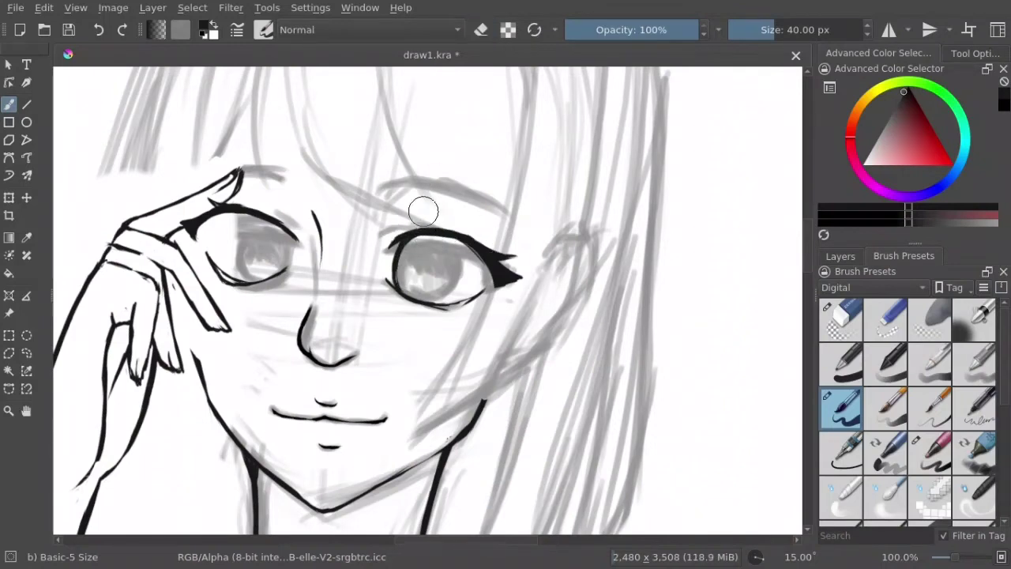
{"action": "key", "text": "e"}
{"action": "key", "text": "e"}
{"action": "mouse_move", "coordinate": [456, 239]}
{"action": "left_mouse_down"}
{"action": "mouse_move", "coordinate": [432, 294]}
{"action": "mouse_move", "coordinate": [448, 281]}
{"action": "left_mouse_up"}
Step: Hatch dark shading across the right iris
{"action": "key", "text": "e"}
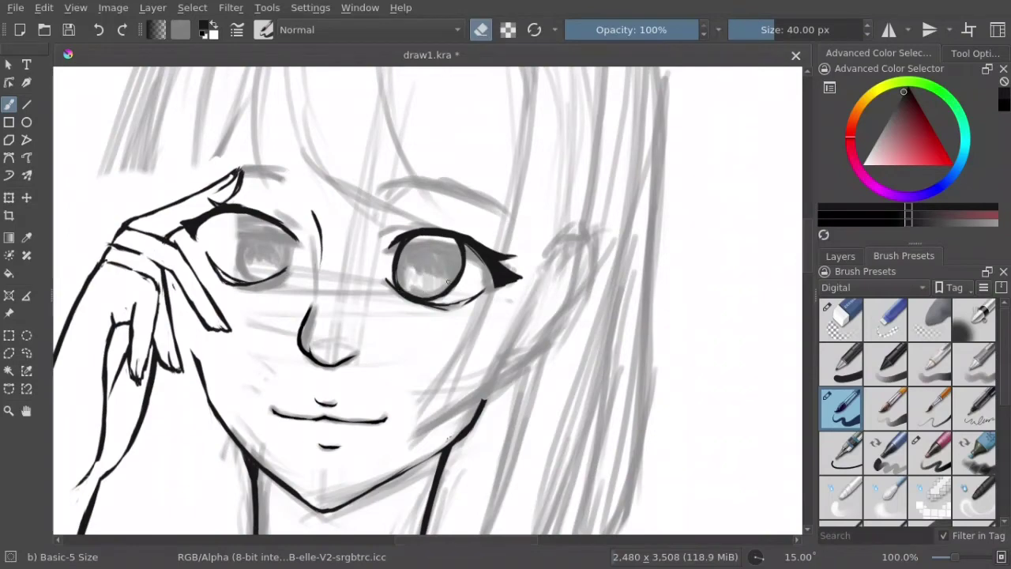
{"action": "key", "text": "e"}
{"action": "mouse_move", "coordinate": [431, 237]}
{"action": "left_mouse_down"}
{"action": "mouse_move", "coordinate": [402, 265]}
{"action": "mouse_move", "coordinate": [423, 273]}
{"action": "left_mouse_up"}
{"action": "mouse_move", "coordinate": [464, 241]}
{"action": "left_mouse_down"}
{"action": "mouse_move", "coordinate": [438, 273]}
{"action": "mouse_move", "coordinate": [449, 234]}
{"action": "mouse_move", "coordinate": [407, 272]}
{"action": "mouse_move", "coordinate": [434, 237]}
{"action": "left_mouse_up"}
{"action": "key", "text": "e"}
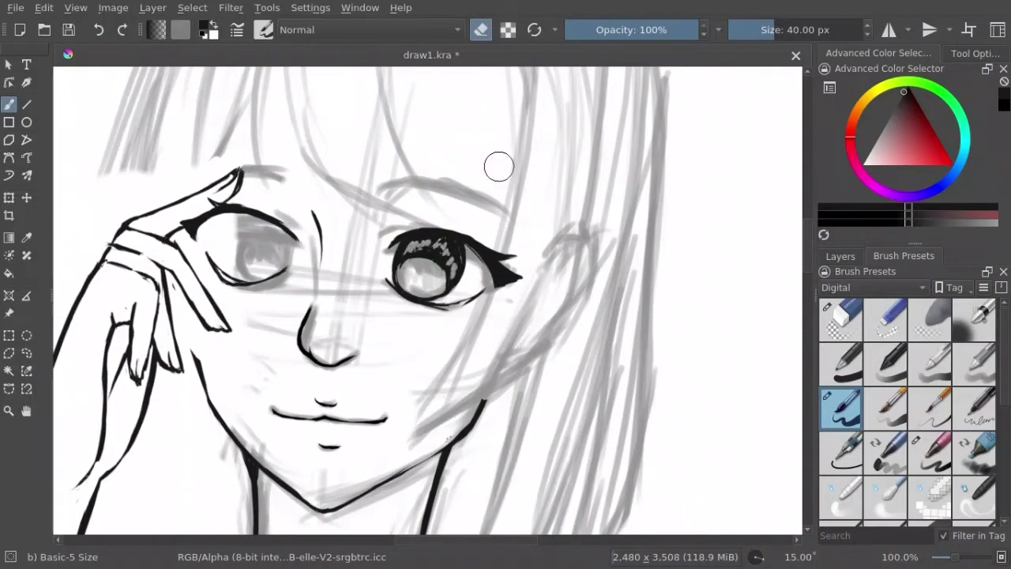
{"action": "key", "text": "e"}
Step: Darken the left iris with dark strokes and erase highlight marks into it
{"action": "left_click_drag", "start_coordinate": [280, 181], "coordinate": [375, 201]}
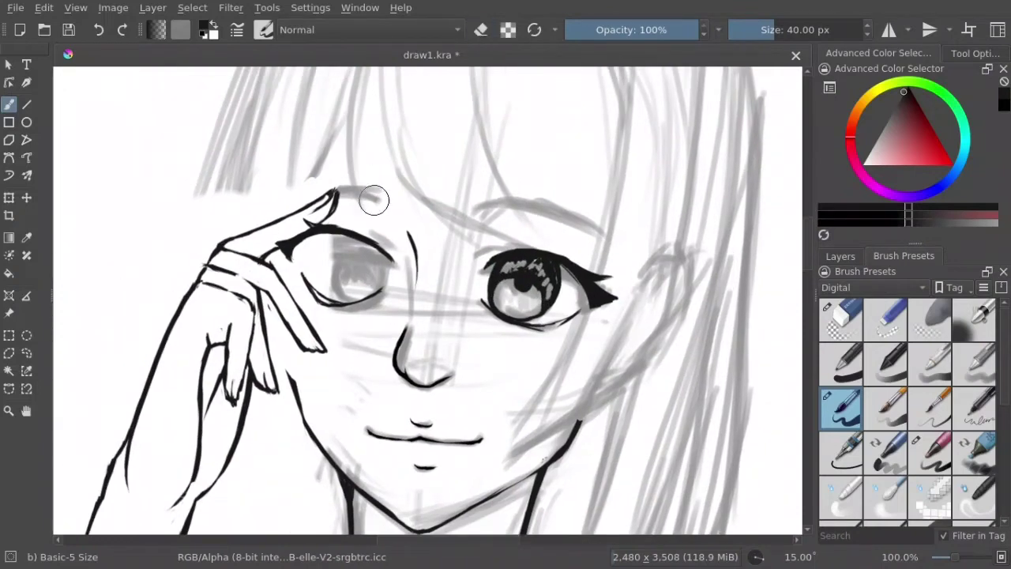
{"action": "mouse_move", "coordinate": [333, 246]}
{"action": "left_mouse_down"}
{"action": "mouse_move", "coordinate": [348, 301]}
{"action": "mouse_move", "coordinate": [363, 304]}
{"action": "mouse_move", "coordinate": [324, 280]}
{"action": "mouse_move", "coordinate": [363, 300]}
{"action": "mouse_move", "coordinate": [347, 281]}
{"action": "left_mouse_up"}
{"action": "key", "text": "e"}
{"action": "key", "text": "e"}
{"action": "key", "text": "e"}
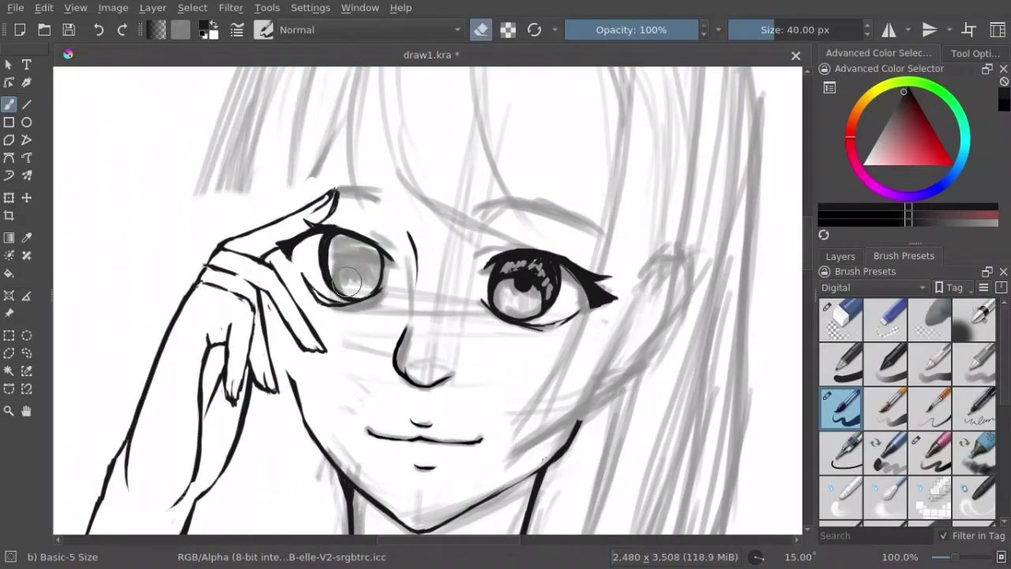
{"action": "key", "text": "e"}
{"action": "left_click_drag", "start_coordinate": [334, 247], "coordinate": [325, 296]}
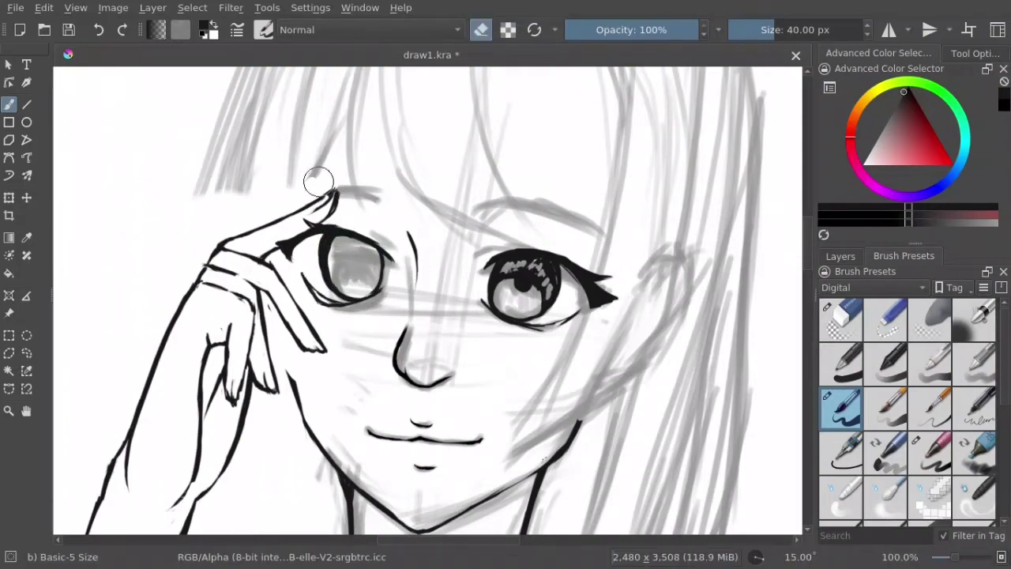
{"action": "key", "text": "e"}
{"action": "key", "text": "e"}
{"action": "mouse_move", "coordinate": [339, 241]}
{"action": "left_mouse_down"}
{"action": "mouse_move", "coordinate": [328, 273]}
{"action": "mouse_move", "coordinate": [375, 269]}
{"action": "left_mouse_up"}
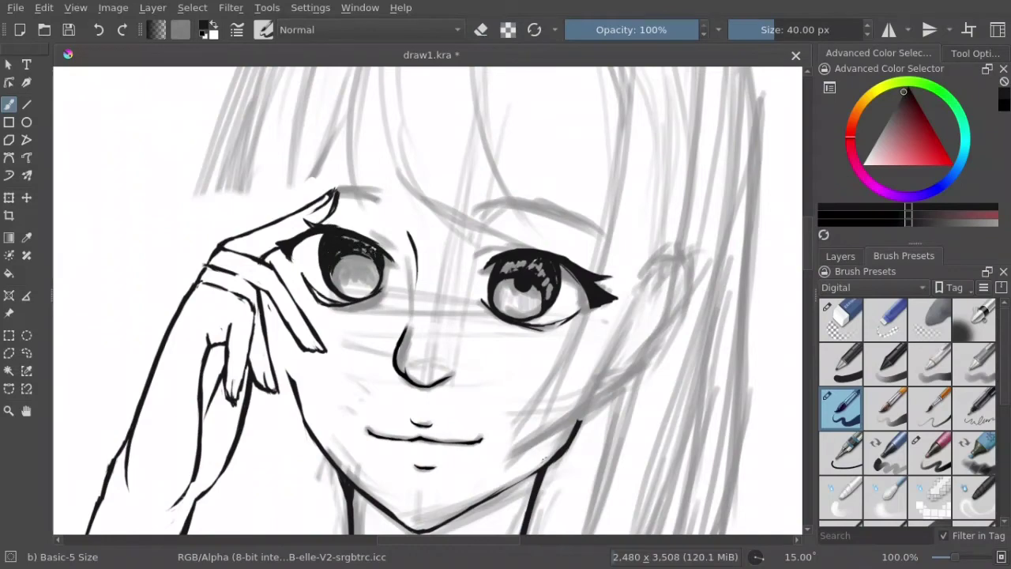
{"action": "key", "text": "ctrl+z"}
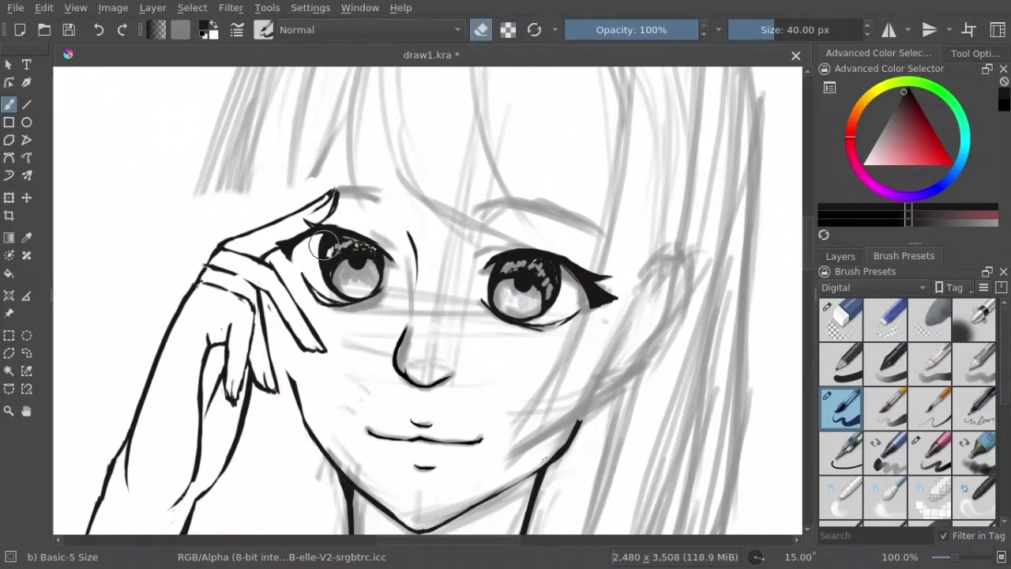
{"action": "left_click_drag", "start_coordinate": [326, 247], "coordinate": [346, 257]}
{"action": "key", "text": "e"}
Step: Ink both eyebrows, redrawing the left eyebrow as a longer arc
{"action": "key", "text": "m"}
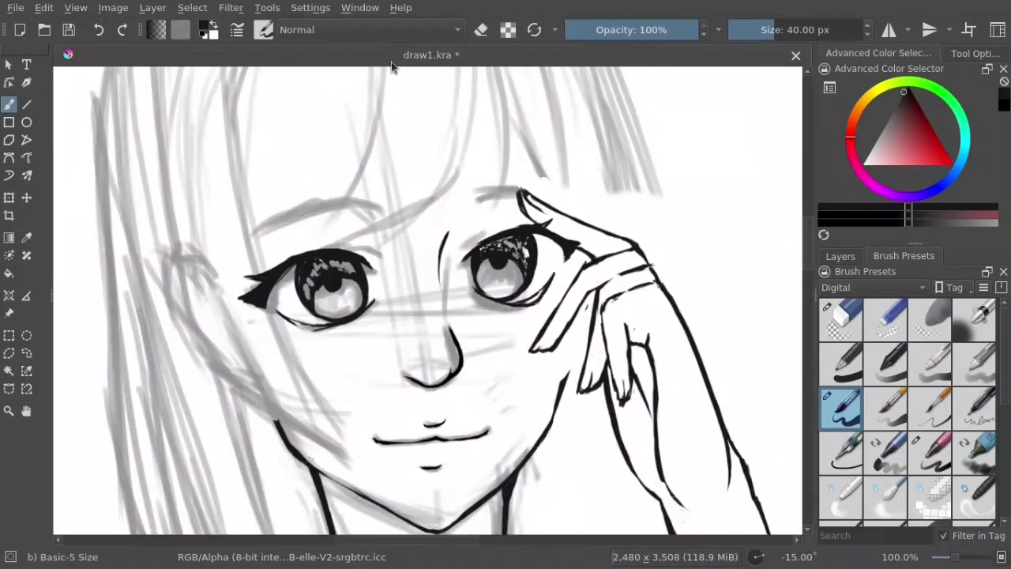
{"action": "mouse_move", "coordinate": [474, 197]}
{"action": "left_mouse_down"}
{"action": "mouse_move", "coordinate": [528, 188]}
{"action": "mouse_move", "coordinate": [485, 185]}
{"action": "mouse_move", "coordinate": [591, 207]}
{"action": "mouse_move", "coordinate": [502, 202]}
{"action": "left_mouse_up"}
{"action": "key", "text": "e"}
{"action": "key", "text": "e"}
{"action": "key", "text": "e"}
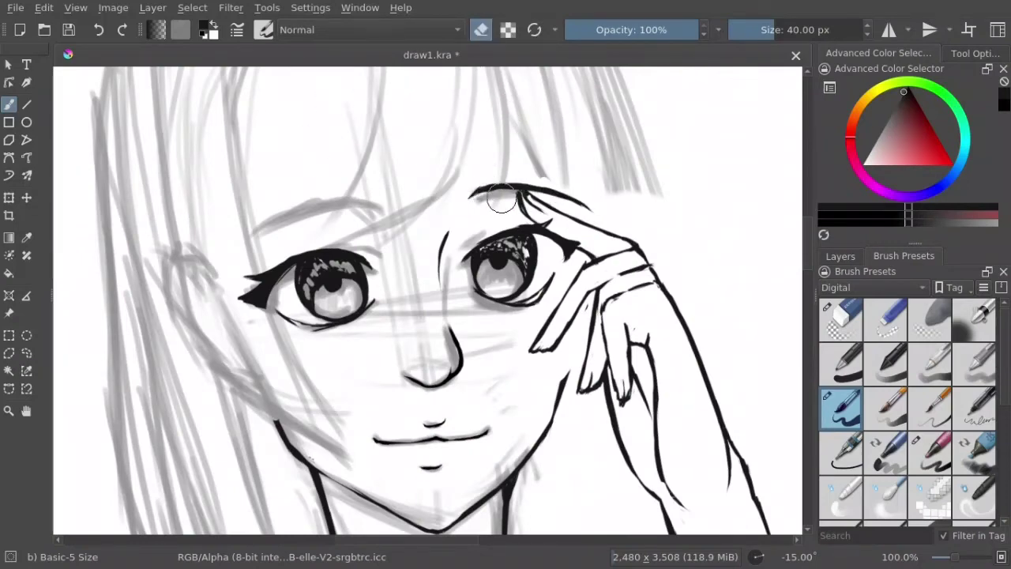
{"action": "key", "text": "e"}
{"action": "mouse_move", "coordinate": [372, 201]}
{"action": "left_mouse_down"}
{"action": "mouse_move", "coordinate": [265, 240]}
{"action": "mouse_move", "coordinate": [301, 218]}
{"action": "mouse_move", "coordinate": [306, 229]}
{"action": "left_mouse_up"}
{"action": "key", "text": "e"}
{"action": "key", "text": "e"}
{"action": "key", "text": "e"}
{"action": "key", "text": "e"}
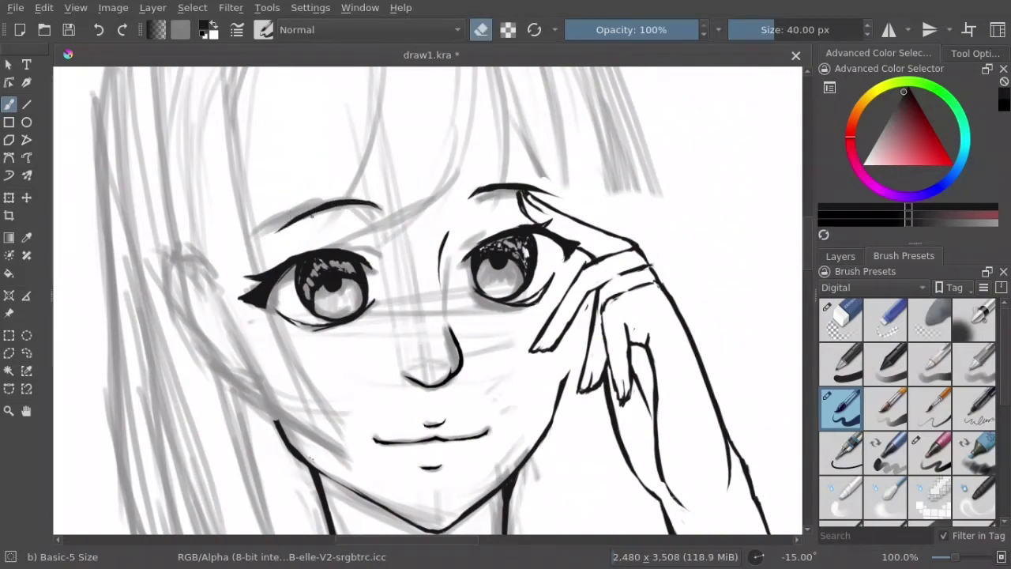
{"action": "key", "text": "e"}
{"action": "mouse_move", "coordinate": [381, 202]}
{"action": "left_mouse_down"}
{"action": "mouse_move", "coordinate": [252, 236]}
{"action": "mouse_move", "coordinate": [313, 198]}
{"action": "left_mouse_up"}
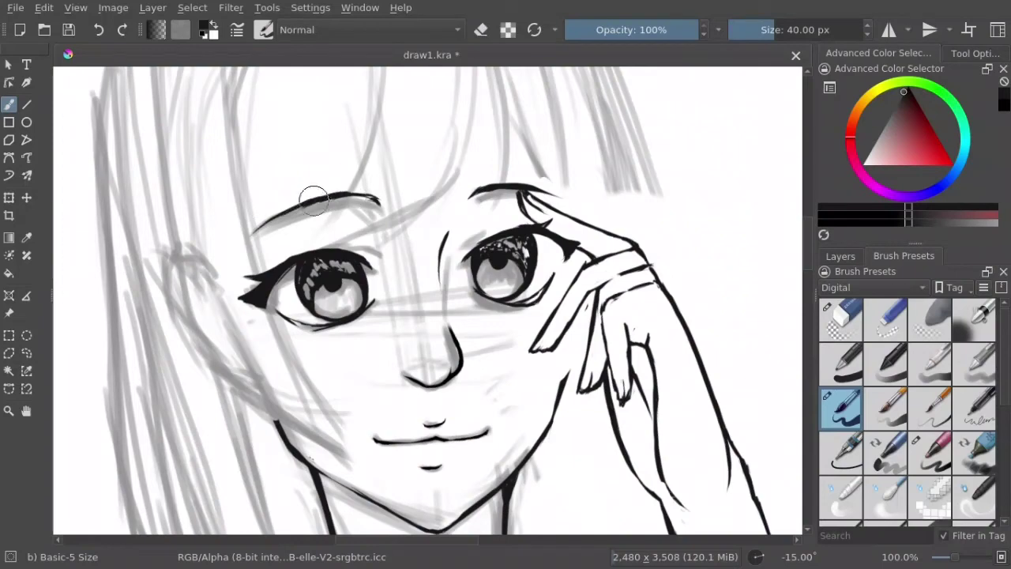
{"action": "key", "text": "e"}
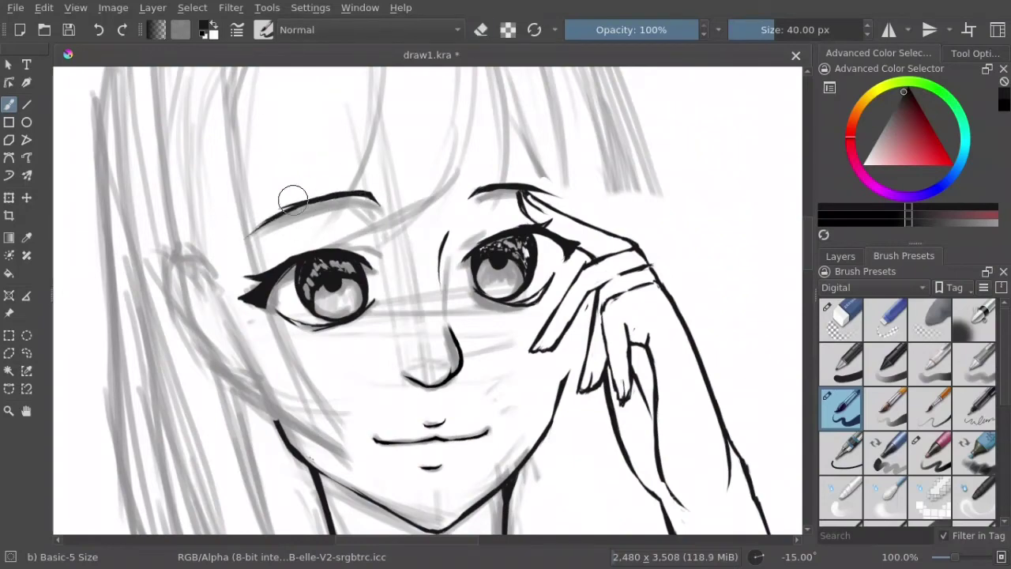
{"action": "key", "text": "e"}
Step: Darken the upper-lid lines over both eyes and make Paint Layer 6 active
{"action": "left_click_drag", "start_coordinate": [521, 223], "coordinate": [471, 237]}
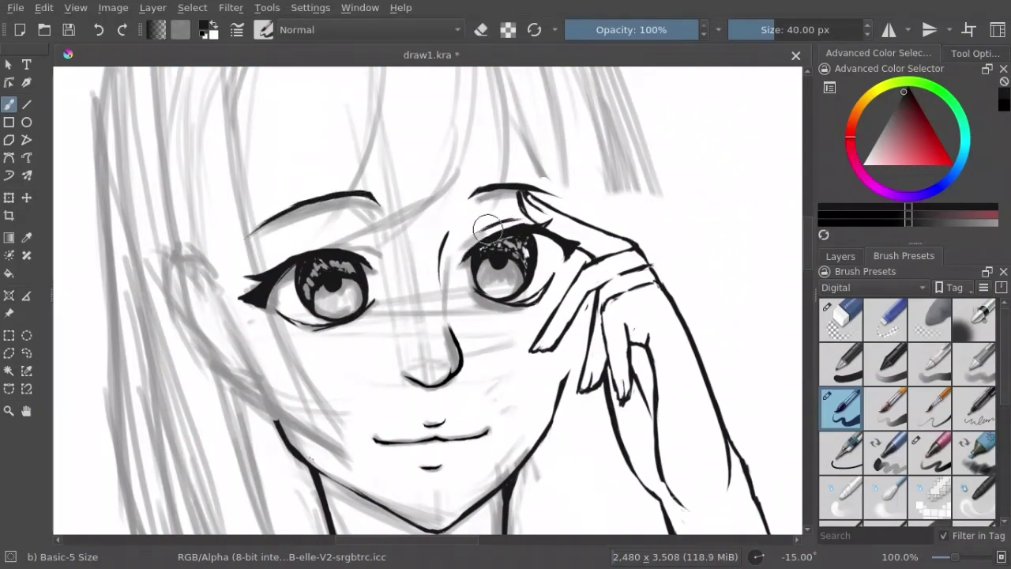
{"action": "left_click_drag", "start_coordinate": [363, 238], "coordinate": [304, 246]}
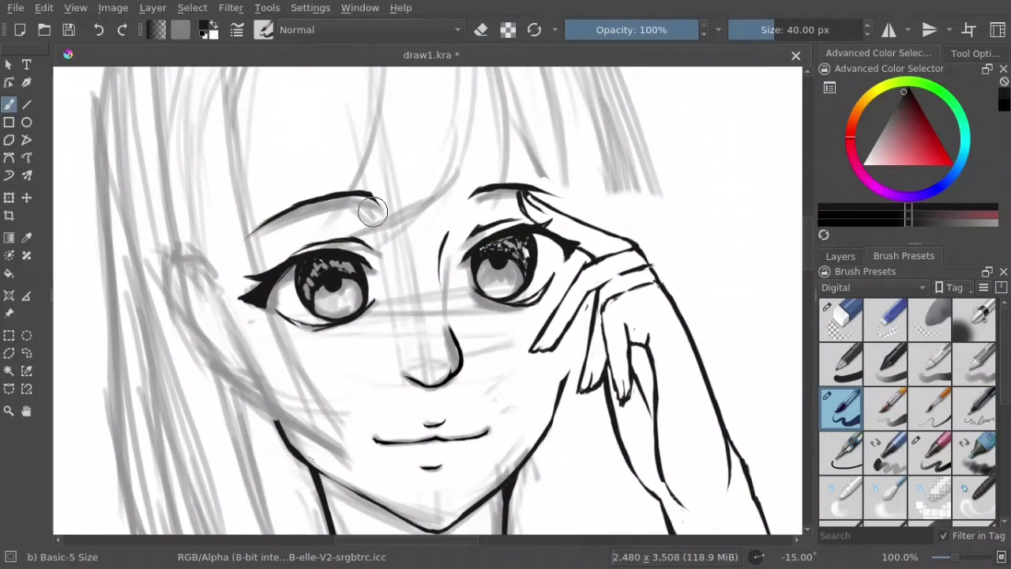
{"action": "left_click_drag", "start_coordinate": [474, 277], "coordinate": [408, 218]}
{"action": "left_click", "coordinate": [841, 256]}
{"action": "key", "text": "e"}
{"action": "left_click", "coordinate": [907, 340]}
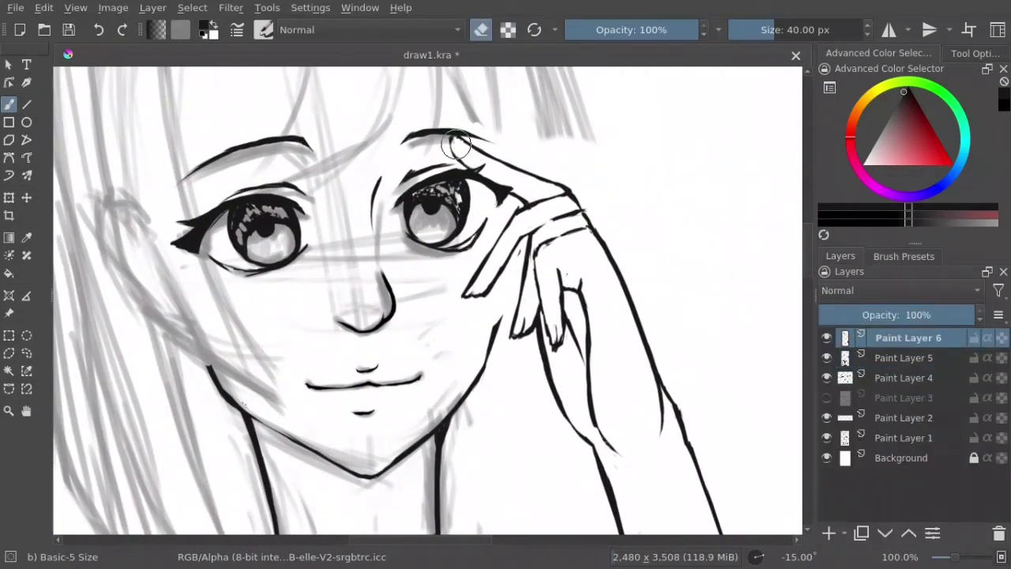
Step: Ink a fingertip line by the right eyebrow and redraw the index finger's left outline bolder
{"action": "key", "text": "e"}
{"action": "left_click_drag", "start_coordinate": [450, 138], "coordinate": [474, 160]}
{"action": "key", "text": "e"}
{"action": "mouse_move", "coordinate": [518, 259]}
{"action": "left_mouse_down"}
{"action": "mouse_move", "coordinate": [524, 221]}
{"action": "mouse_move", "coordinate": [479, 289]}
{"action": "left_mouse_up"}
{"action": "key", "text": "e"}
{"action": "key", "text": "e"}
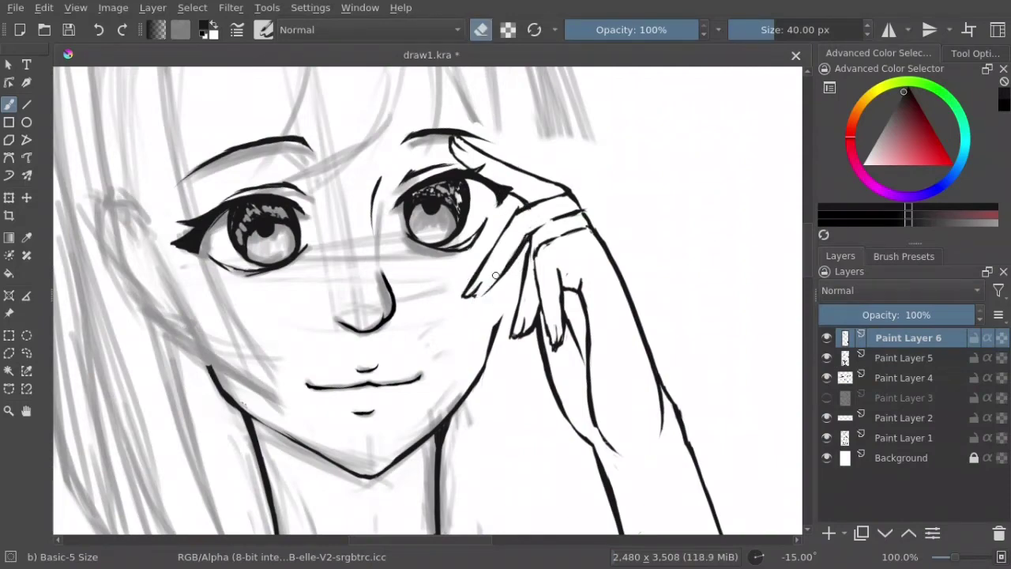
Step: Erase stray bits and redraw the finger outline against the cheek, then recentre on the face
{"action": "key", "text": "e"}
{"action": "left_click_drag", "start_coordinate": [518, 260], "coordinate": [463, 298]}
{"action": "key", "text": "e"}
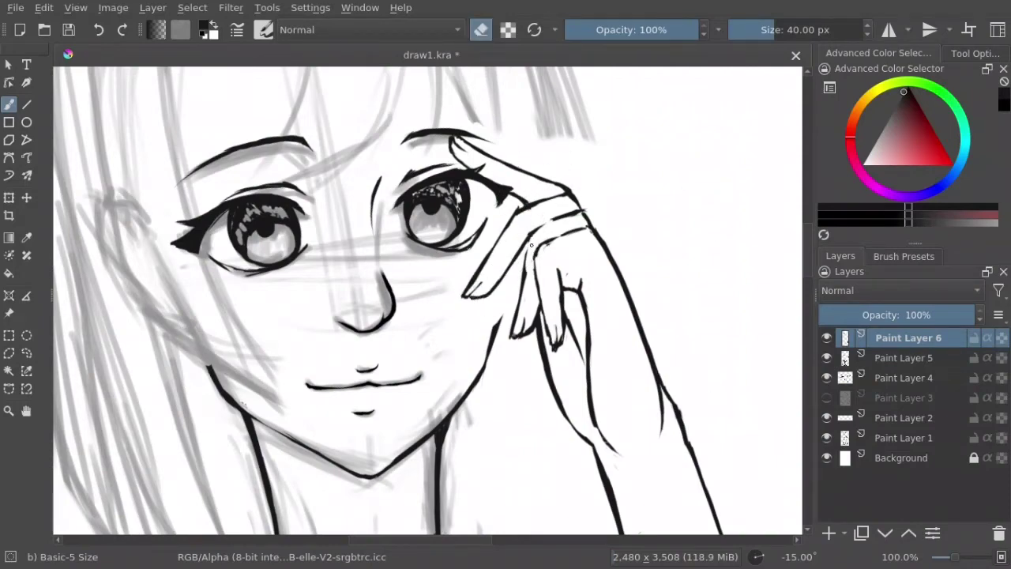
{"action": "key", "text": "e"}
{"action": "mouse_move", "coordinate": [532, 245]}
{"action": "left_mouse_down"}
{"action": "mouse_move", "coordinate": [522, 340]}
{"action": "mouse_move", "coordinate": [518, 316]}
{"action": "left_mouse_up"}
{"action": "key", "text": "e"}
{"action": "key", "text": "e"}
{"action": "key", "text": "e"}
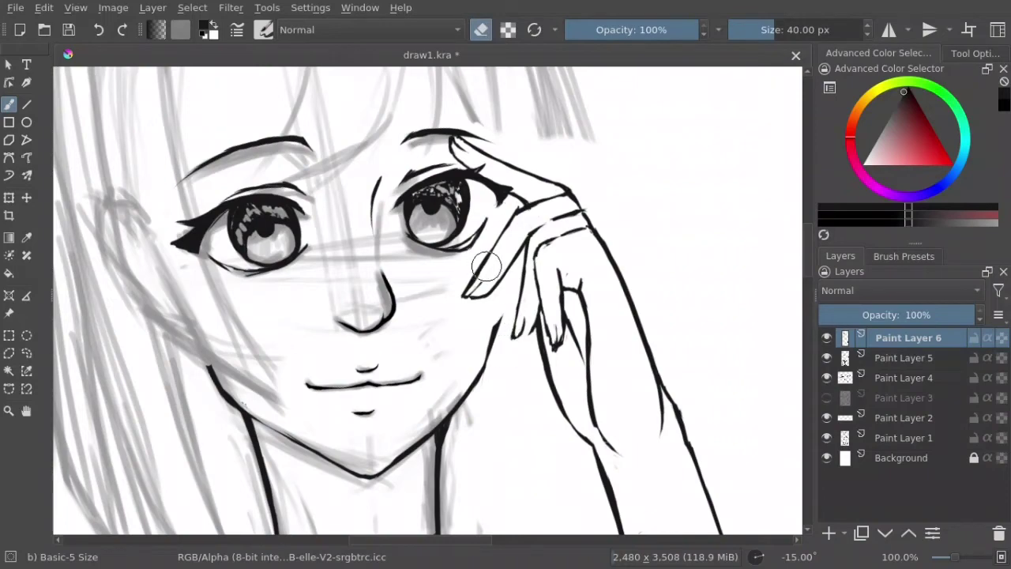
{"action": "key", "text": "e"}
{"action": "left_click_drag", "start_coordinate": [514, 336], "coordinate": [546, 316]}
{"action": "key", "text": "e"}
{"action": "key", "text": "e"}
{"action": "left_click_drag", "start_coordinate": [554, 360], "coordinate": [560, 320]}
{"action": "key", "text": "e"}
{"action": "key", "text": "e"}
{"action": "left_click_drag", "start_coordinate": [537, 155], "coordinate": [711, 191]}
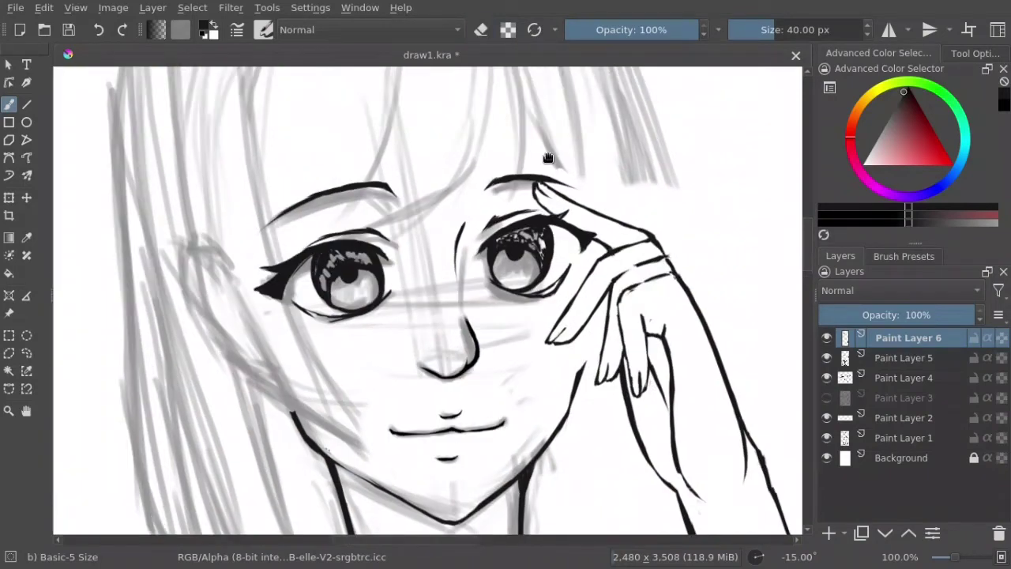
Step: Toggle the visibility of Paint Layers 3, 4 and 5 to find which holds the hair lines
{"action": "left_click", "coordinate": [827, 398]}
{"action": "left_click_drag", "start_coordinate": [759, 267], "coordinate": [625, 207]}
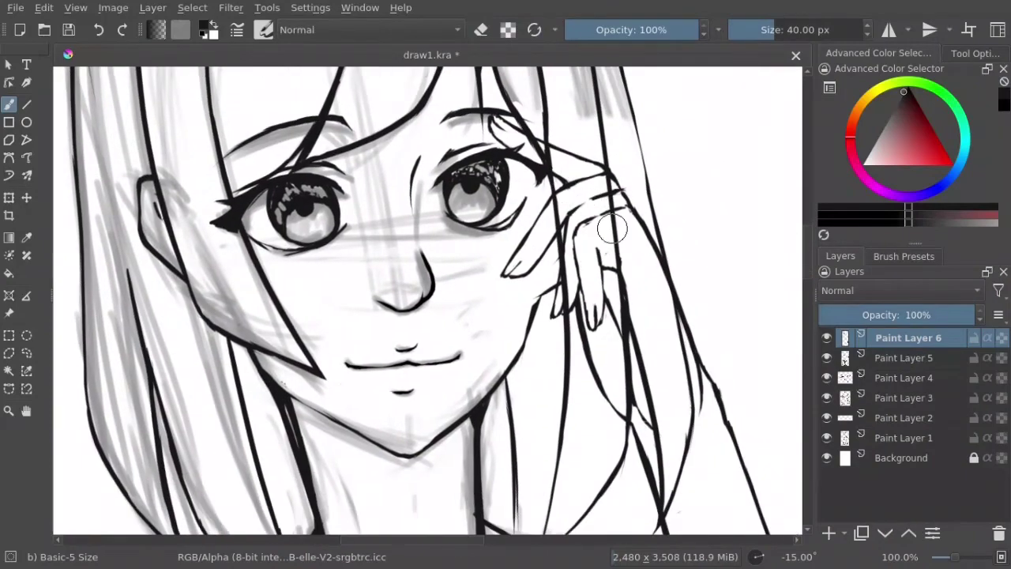
{"action": "left_click_drag", "start_coordinate": [757, 359], "coordinate": [769, 252]}
{"action": "left_click", "coordinate": [827, 358]}
{"action": "left_click", "coordinate": [826, 358]}
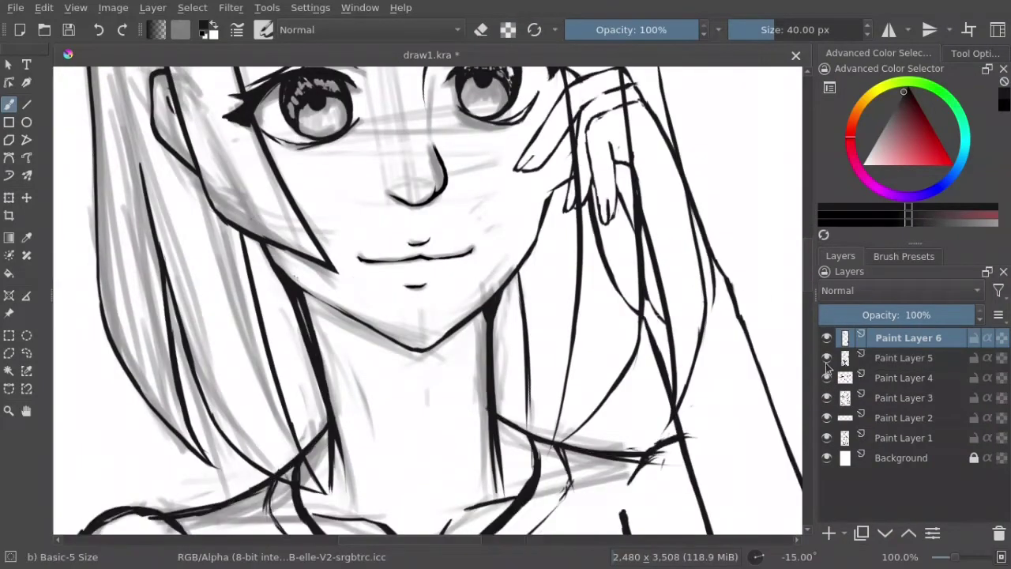
{"action": "left_click", "coordinate": [826, 378]}
{"action": "left_click", "coordinate": [827, 378]}
{"action": "left_click", "coordinate": [827, 417]}
{"action": "left_click", "coordinate": [827, 418]}
{"action": "left_click", "coordinate": [826, 398]}
Step: Show Paint Layers 2 and 3 again and make Paint Layer 3 the active layer
{"action": "left_click", "coordinate": [827, 398]}
{"action": "key", "text": "e"}
{"action": "left_click", "coordinate": [845, 358]}
{"action": "left_click_drag", "start_coordinate": [826, 358], "coordinate": [828, 404]}
{"action": "left_click", "coordinate": [827, 398]}
{"action": "left_click", "coordinate": [907, 398]}
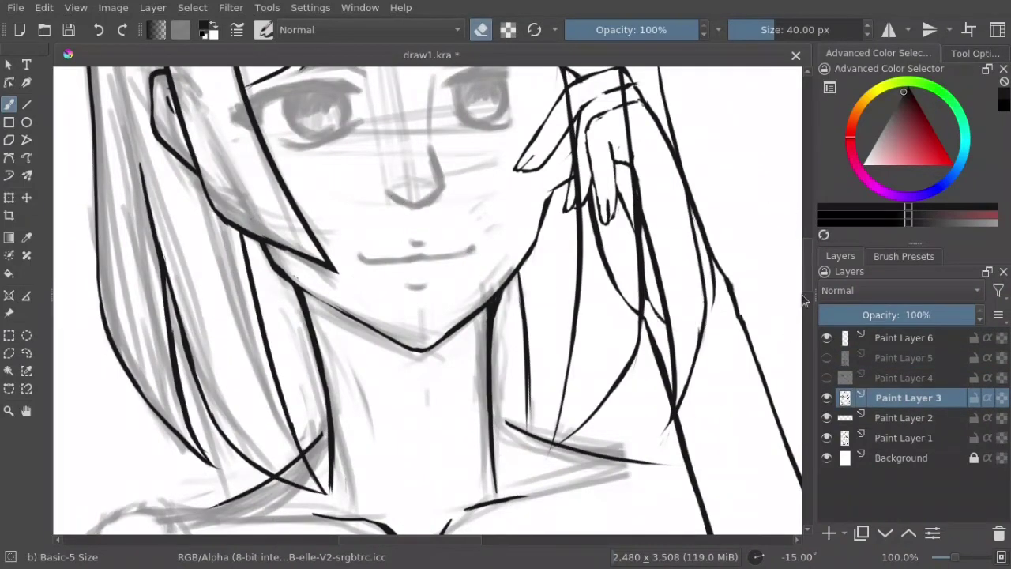
{"action": "key", "text": "e"}
{"action": "key", "text": "e"}
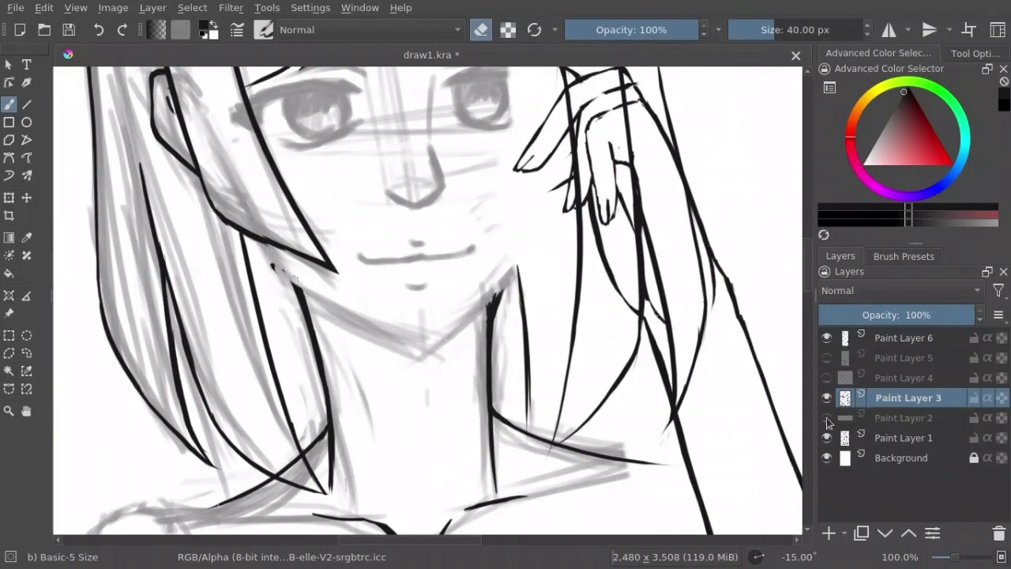
{"action": "left_click", "coordinate": [869, 418]}
{"action": "key", "text": "Page_Up"}
{"action": "key", "text": "Page_Up"}
{"action": "key", "text": "Page_Up"}
{"action": "left_click", "coordinate": [869, 425]}
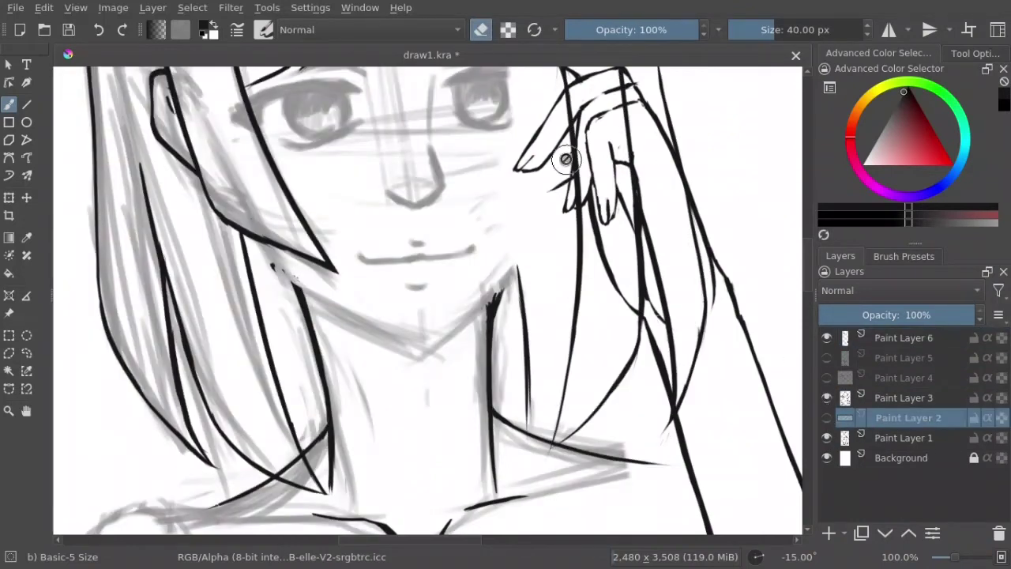
{"action": "left_click", "coordinate": [897, 399]}
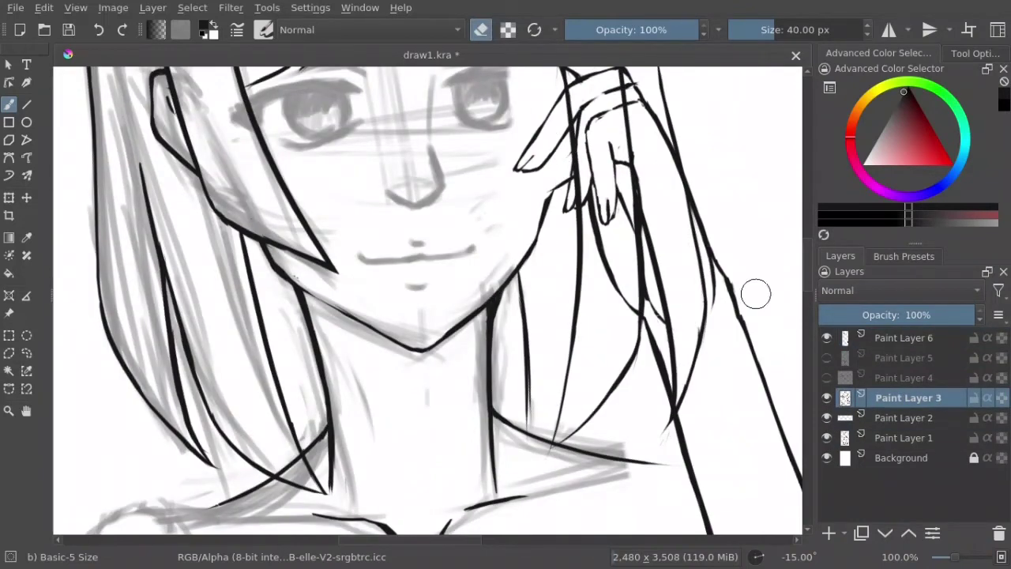
Step: Ink the cheek edge beside the raised hand
{"action": "mouse_move", "coordinate": [563, 166]}
{"action": "left_mouse_down"}
{"action": "mouse_move", "coordinate": [544, 284]}
{"action": "mouse_move", "coordinate": [546, 191]}
{"action": "left_mouse_up"}
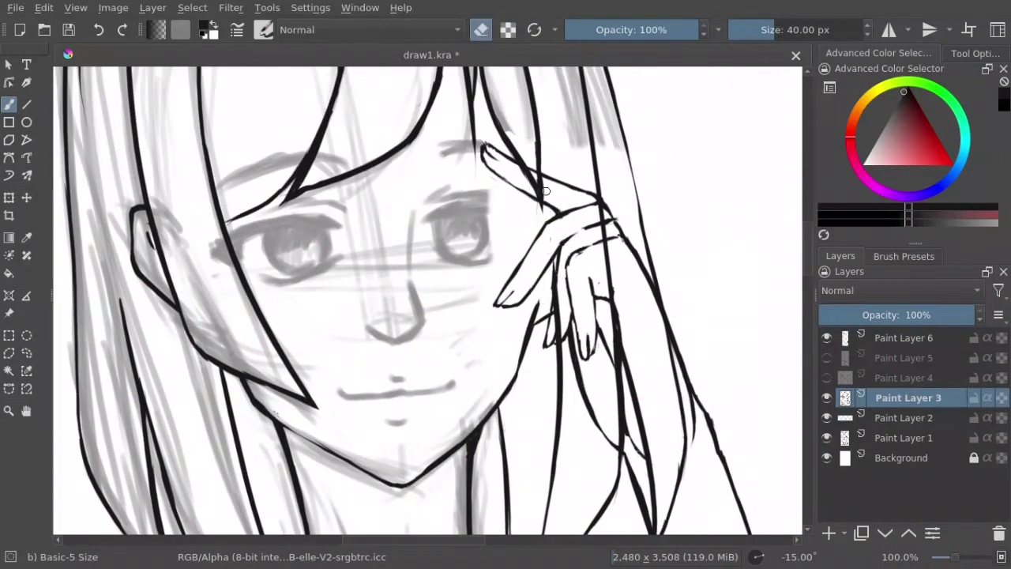
{"action": "left_click_drag", "start_coordinate": [552, 229], "coordinate": [550, 146]}
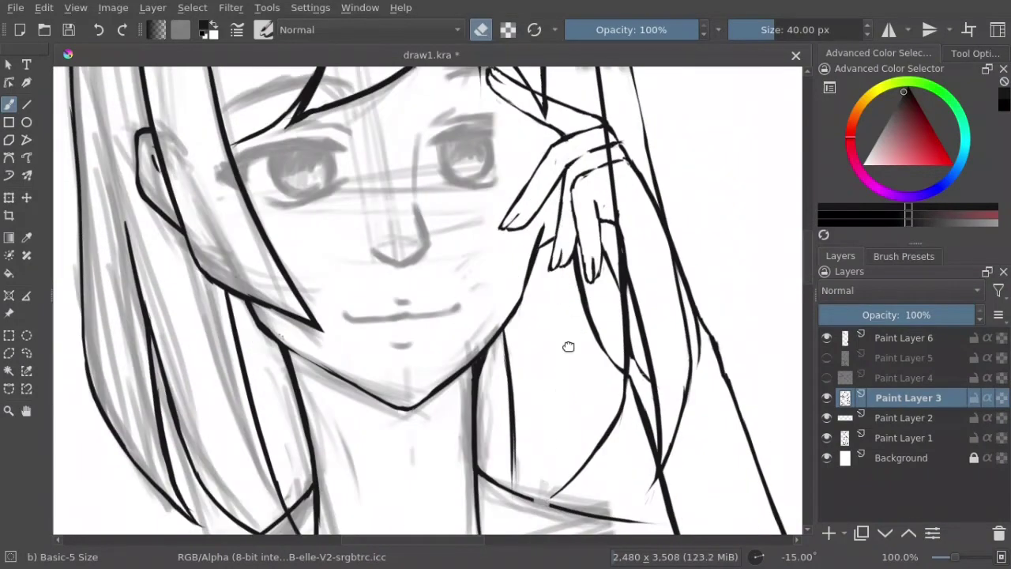
{"action": "left_click_drag", "start_coordinate": [566, 345], "coordinate": [598, 188]}
{"action": "left_click_drag", "start_coordinate": [334, 429], "coordinate": [655, 266]}
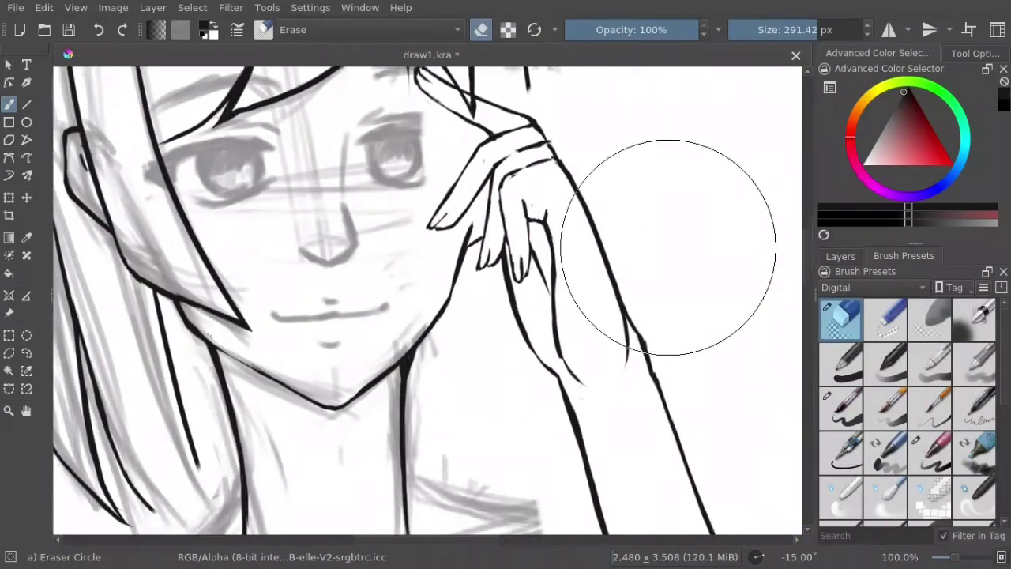
{"action": "left_click_drag", "start_coordinate": [484, 207], "coordinate": [442, 395]}
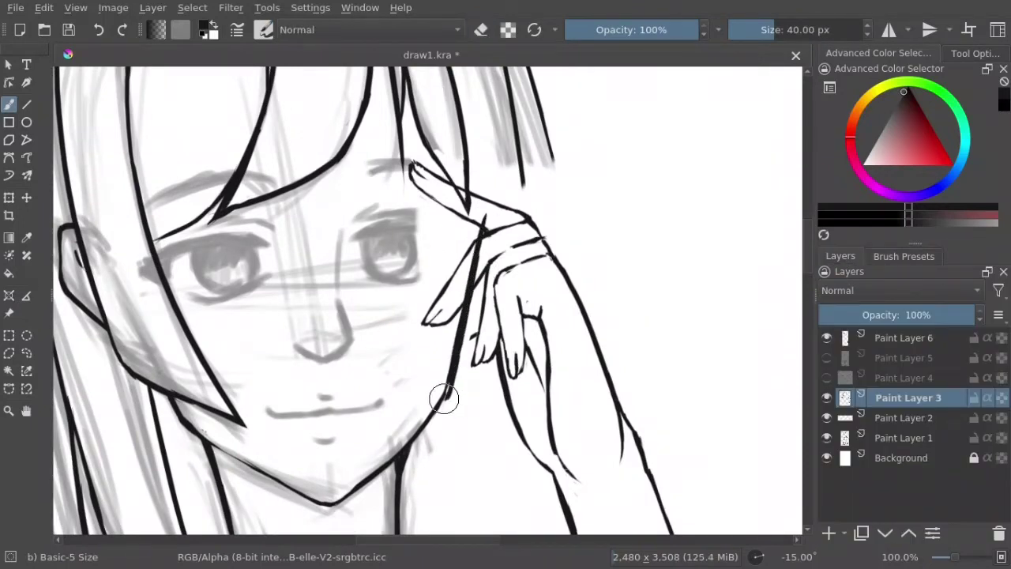
{"action": "key", "text": "e"}
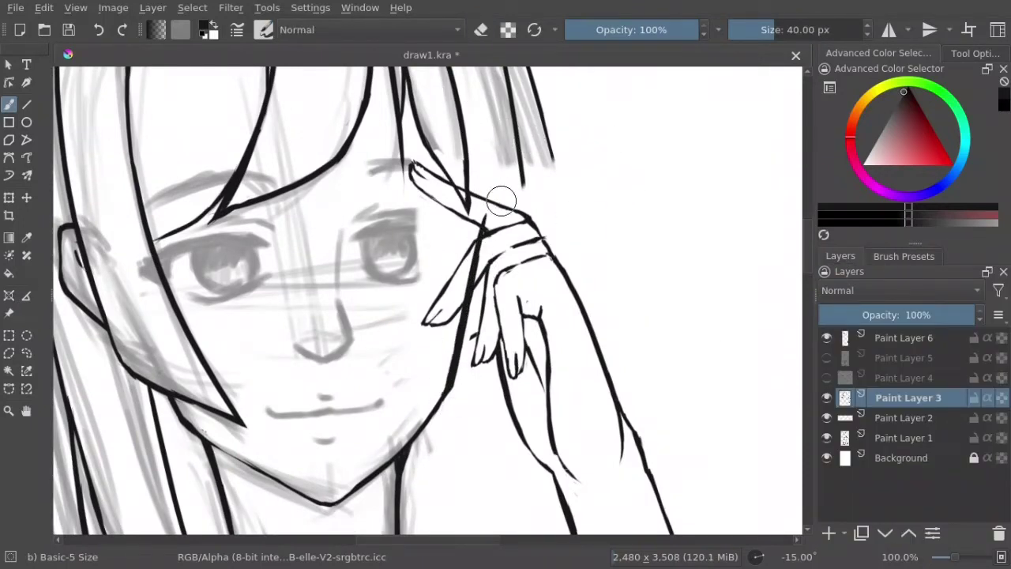
Step: Refine the fingertip and finger lines near the brow, then merge the upper ink layers into Paint Layer 3
{"action": "mouse_move", "coordinate": [501, 202]}
{"action": "left_mouse_down"}
{"action": "mouse_move", "coordinate": [528, 210]}
{"action": "mouse_move", "coordinate": [506, 193]}
{"action": "mouse_move", "coordinate": [527, 207]}
{"action": "mouse_move", "coordinate": [541, 234]}
{"action": "left_mouse_up"}
{"action": "key", "text": "e"}
{"action": "key", "text": "e"}
{"action": "key", "text": "e"}
{"action": "key", "text": "e"}
{"action": "left_click_drag", "start_coordinate": [494, 254], "coordinate": [466, 307]}
{"action": "key", "text": "e"}
{"action": "left_click_drag", "start_coordinate": [471, 307], "coordinate": [474, 278]}
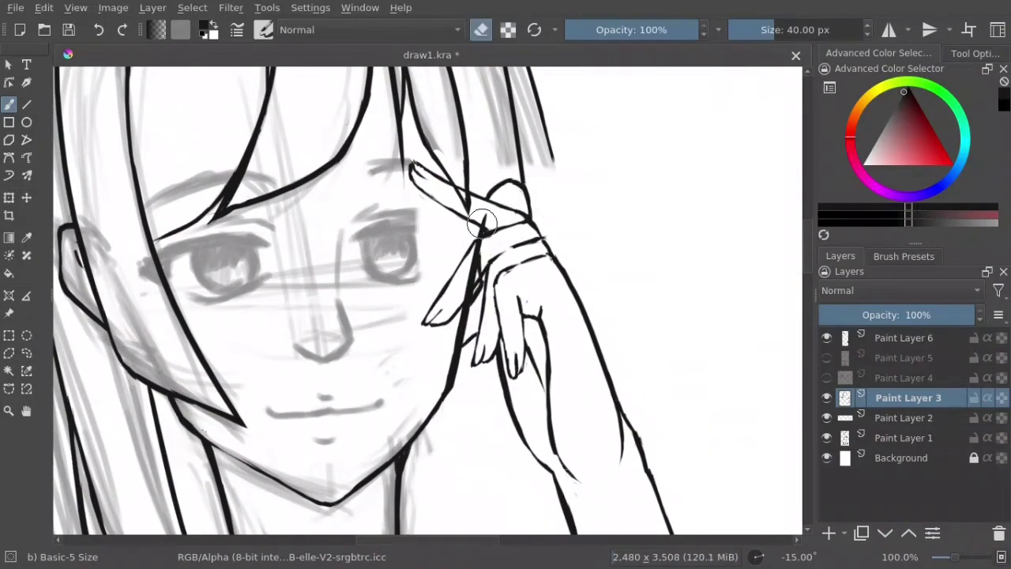
{"action": "left_click_drag", "start_coordinate": [477, 212], "coordinate": [480, 271]}
{"action": "key", "text": "e"}
{"action": "left_click_drag", "start_coordinate": [521, 130], "coordinate": [547, 136]}
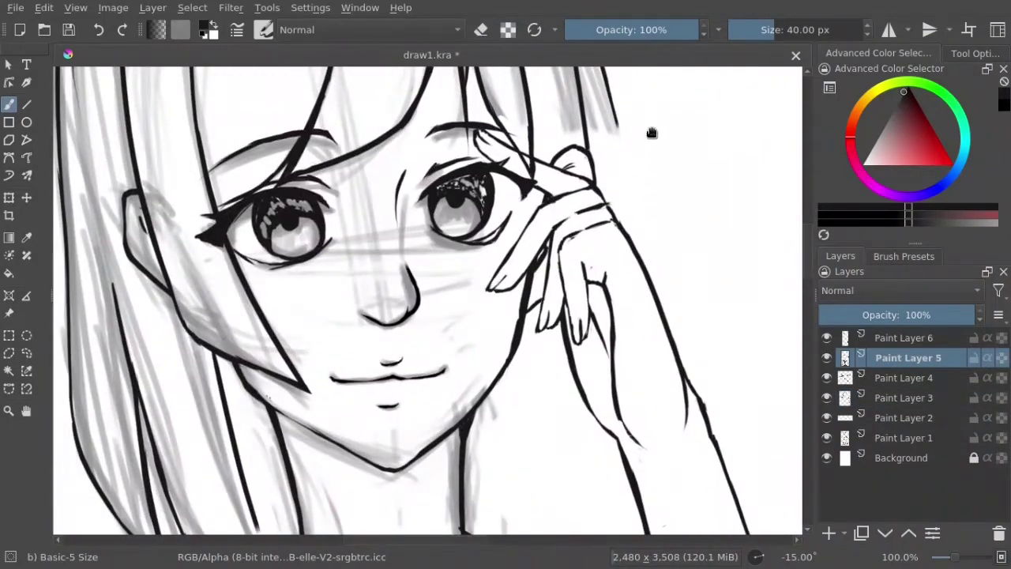
{"action": "left_click_drag", "start_coordinate": [651, 133], "coordinate": [655, 232]}
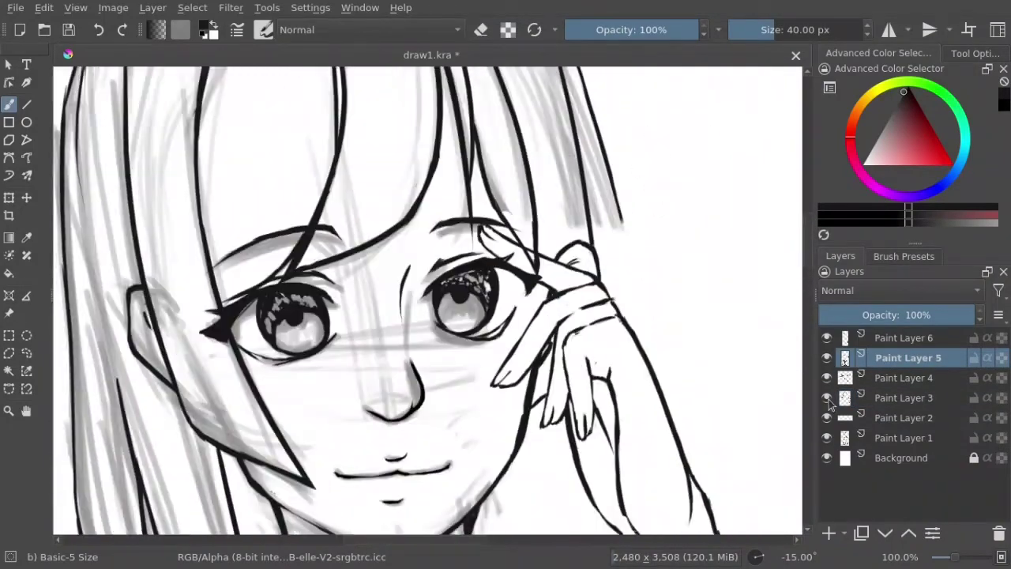
{"action": "key", "text": "ctrl+e"}
{"action": "key", "text": "ctrl+e"}
{"action": "key", "text": "ctrl+e"}
Step: Zoom out and ink strands beside the neck, down the right side and near the shoulder
{"action": "key", "text": "minus"}
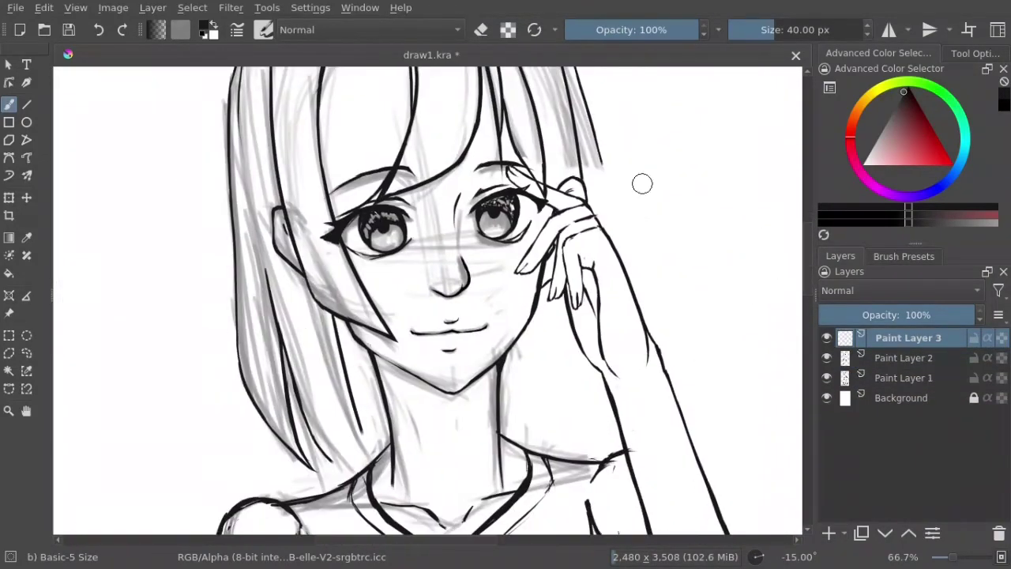
{"action": "mouse_move", "coordinate": [557, 330]}
{"action": "left_mouse_down"}
{"action": "mouse_move", "coordinate": [521, 414]}
{"action": "mouse_move", "coordinate": [539, 446]}
{"action": "left_mouse_up"}
{"action": "left_click_drag", "start_coordinate": [584, 125], "coordinate": [650, 328]}
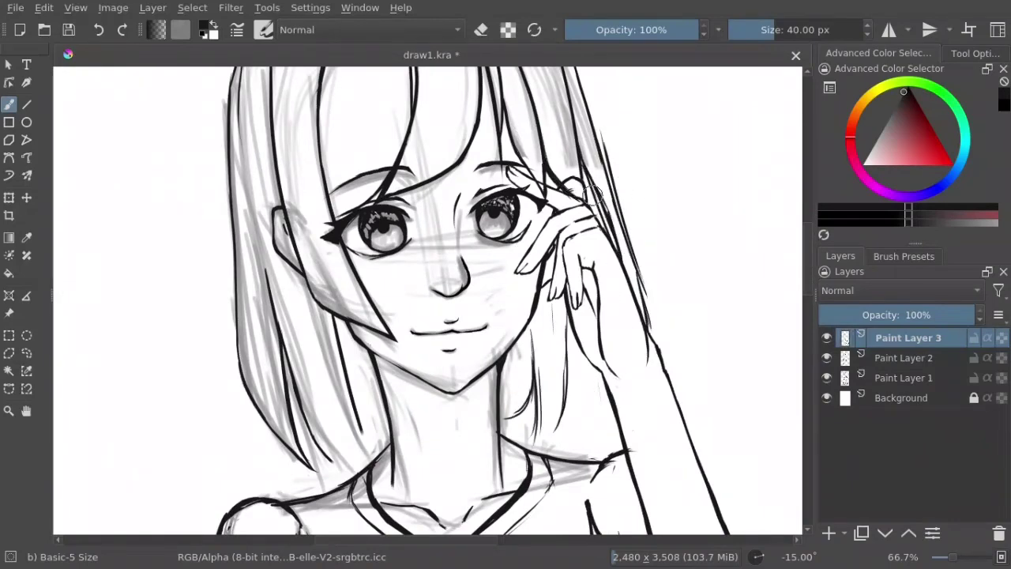
{"action": "mouse_move", "coordinate": [641, 269]}
{"action": "left_mouse_down"}
{"action": "mouse_move", "coordinate": [654, 387]}
{"action": "mouse_move", "coordinate": [648, 347]}
{"action": "mouse_move", "coordinate": [585, 446]}
{"action": "left_mouse_up"}
{"action": "left_click_drag", "start_coordinate": [605, 359], "coordinate": [563, 422]}
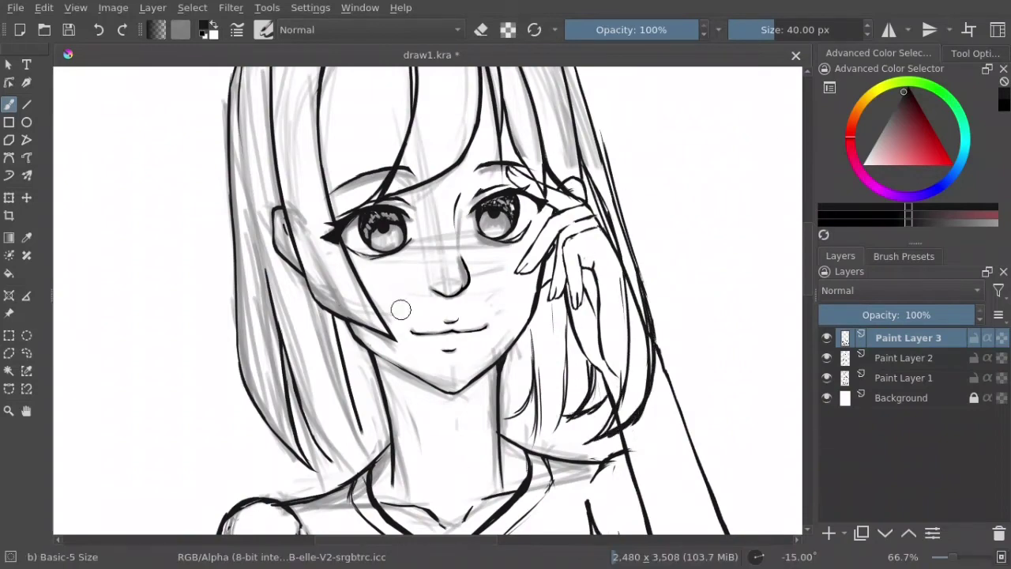
{"action": "left_click_drag", "start_coordinate": [538, 362], "coordinate": [516, 447]}
{"action": "left_click_drag", "start_coordinate": [583, 375], "coordinate": [550, 436]}
{"action": "left_click_drag", "start_coordinate": [533, 408], "coordinate": [528, 444]}
{"action": "left_click_drag", "start_coordinate": [610, 401], "coordinate": [552, 445]}
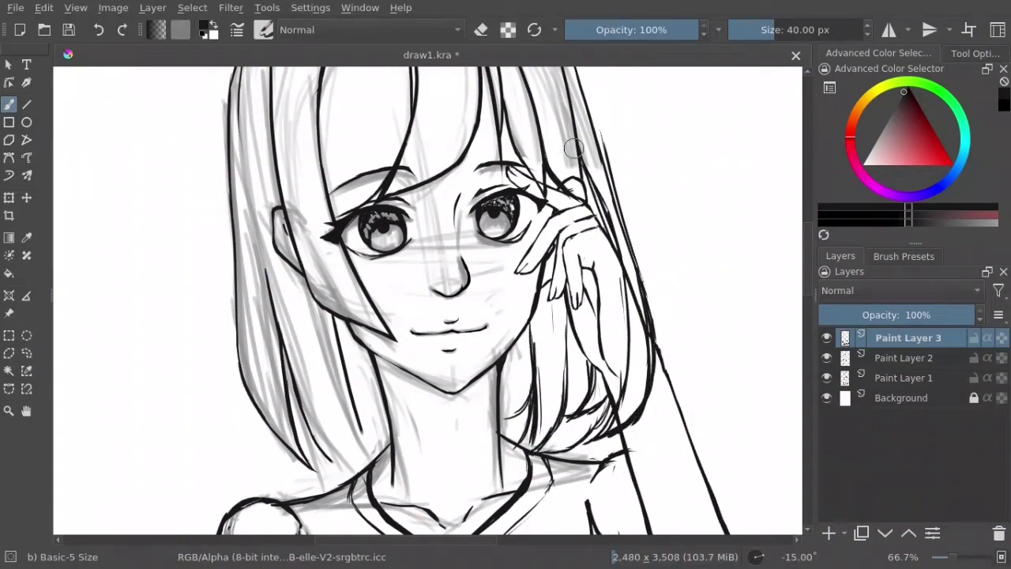
Step: Erase stray right-side hair lines on Paint Layer 2, then return to Paint Layer 3
{"action": "key", "text": "e"}
{"action": "left_click_drag", "start_coordinate": [660, 214], "coordinate": [661, 351]}
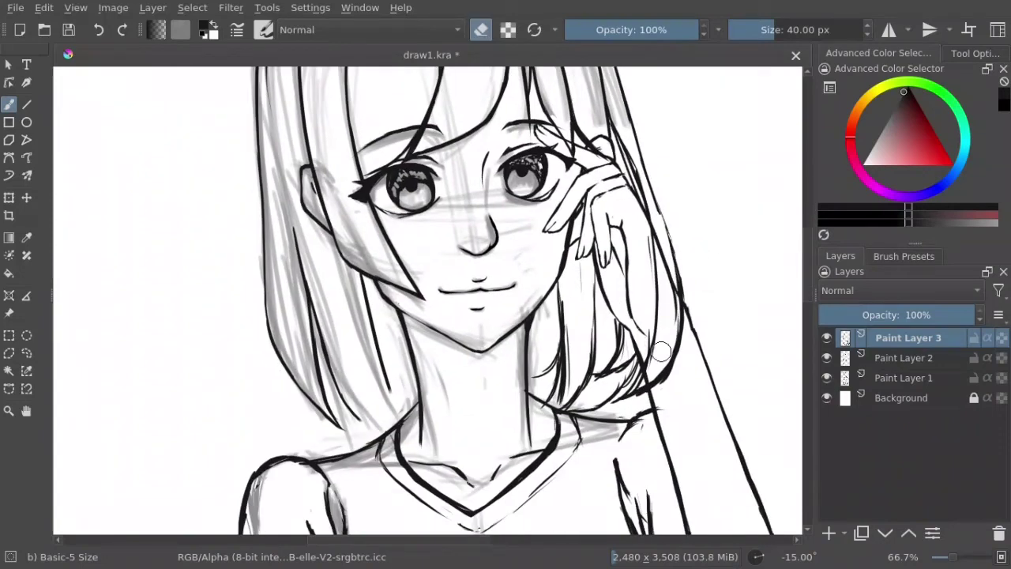
{"action": "key", "text": "Page_Down"}
{"action": "left_click_drag", "start_coordinate": [662, 217], "coordinate": [666, 324]}
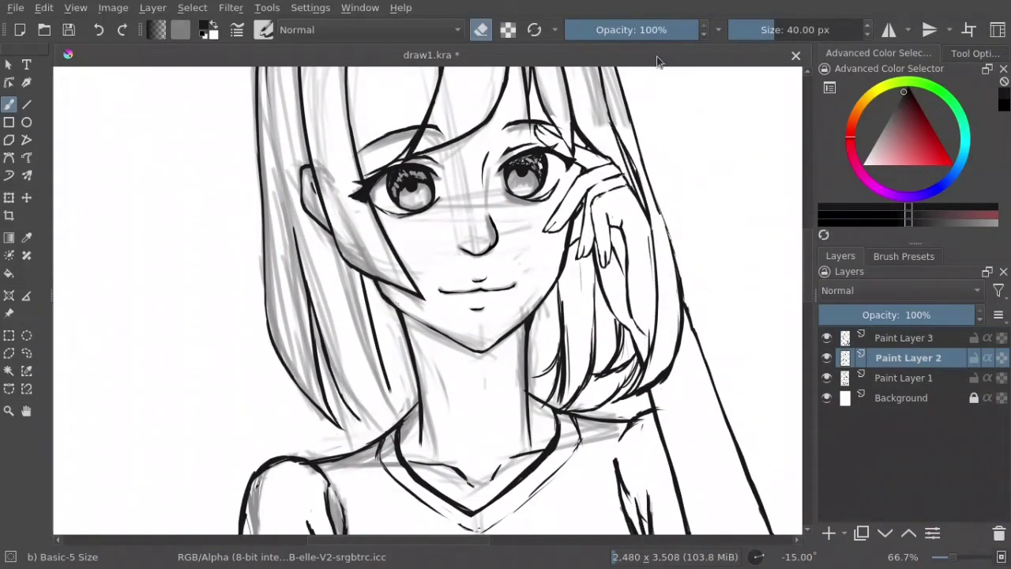
{"action": "left_click", "coordinate": [874, 337]}
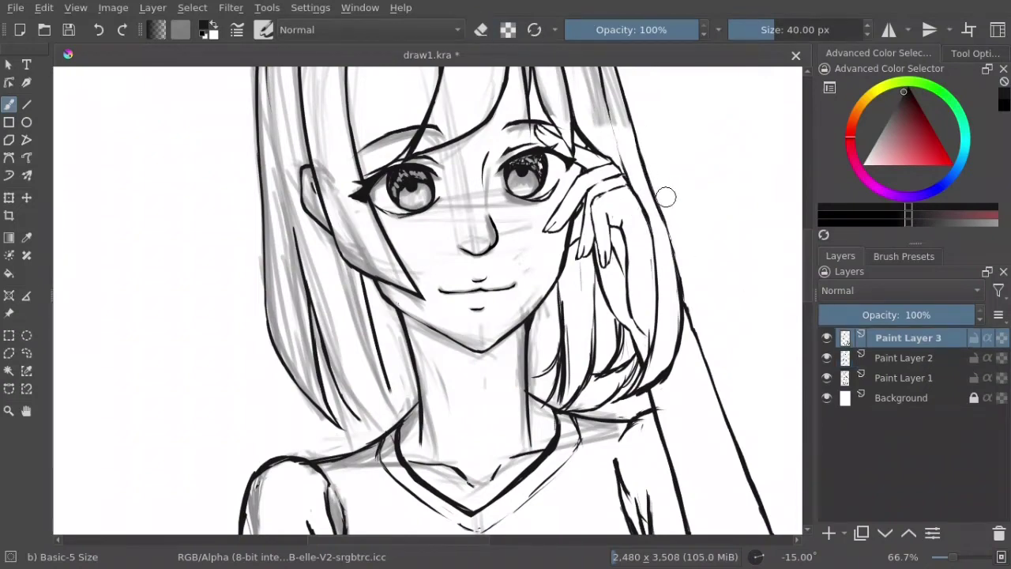
Step: Ink and rework the right-side hair strand running down past the hand
{"action": "left_click_drag", "start_coordinate": [656, 216], "coordinate": [672, 347]}
{"action": "key", "text": "e"}
{"action": "left_click_drag", "start_coordinate": [668, 269], "coordinate": [664, 391]}
{"action": "key", "text": "e"}
{"action": "left_click_drag", "start_coordinate": [667, 332], "coordinate": [648, 395]}
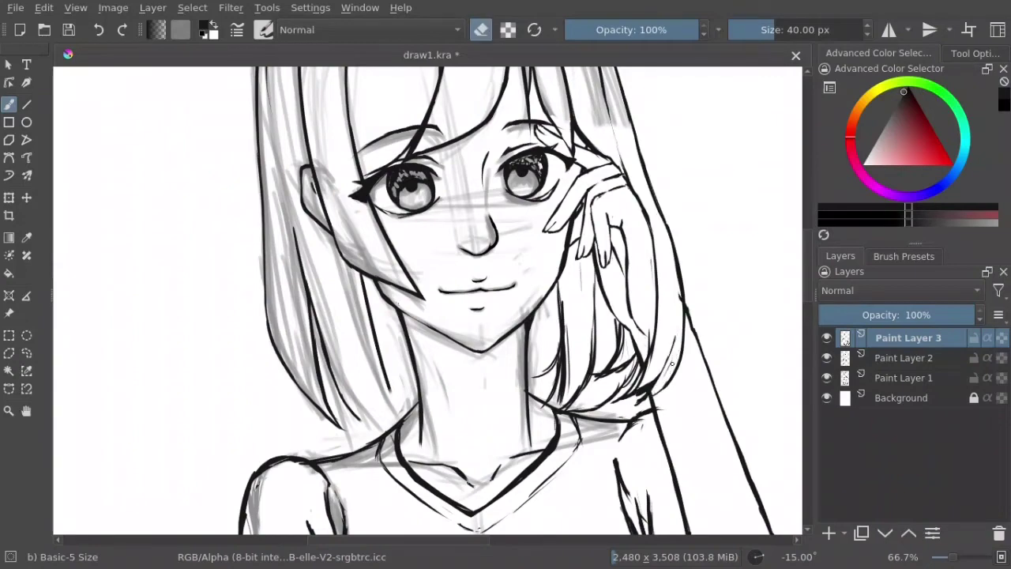
{"action": "key", "text": "e"}
{"action": "key", "text": "e"}
{"action": "left_click_drag", "start_coordinate": [668, 331], "coordinate": [628, 407]}
{"action": "key", "text": "e"}
{"action": "key", "text": "e"}
Step: Erase and redraw the lower hair strokes near the right shoulder
{"action": "key", "text": "e"}
{"action": "mouse_move", "coordinate": [658, 371]}
{"action": "left_mouse_down"}
{"action": "mouse_move", "coordinate": [629, 407]}
{"action": "mouse_move", "coordinate": [636, 404]}
{"action": "left_mouse_up"}
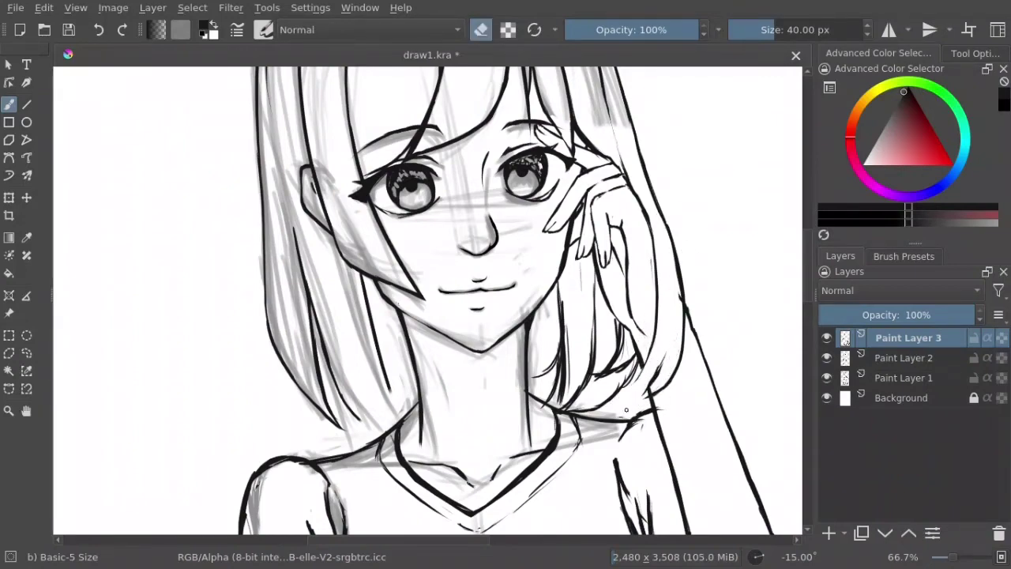
{"action": "key", "text": "e"}
{"action": "left_click_drag", "start_coordinate": [660, 368], "coordinate": [628, 411]}
{"action": "key", "text": "e"}
{"action": "key", "text": "e"}
{"action": "left_click_drag", "start_coordinate": [656, 360], "coordinate": [609, 411]}
{"action": "key", "text": "e"}
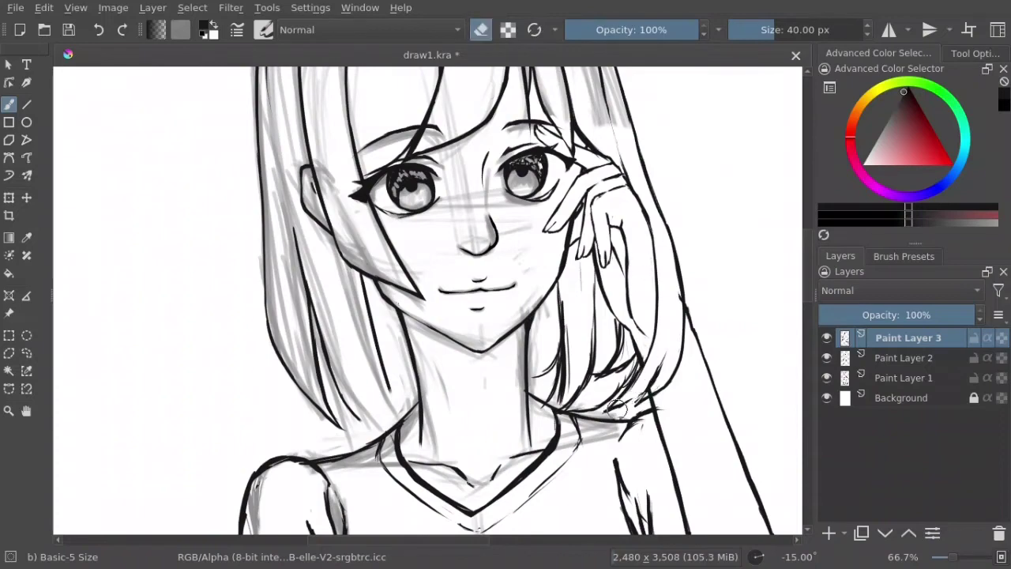
{"action": "key", "text": "e"}
Step: Redraw strands beside the neck and erase stray vertical strokes below the hand
{"action": "key", "text": "e"}
{"action": "left_click_drag", "start_coordinate": [557, 296], "coordinate": [546, 403]}
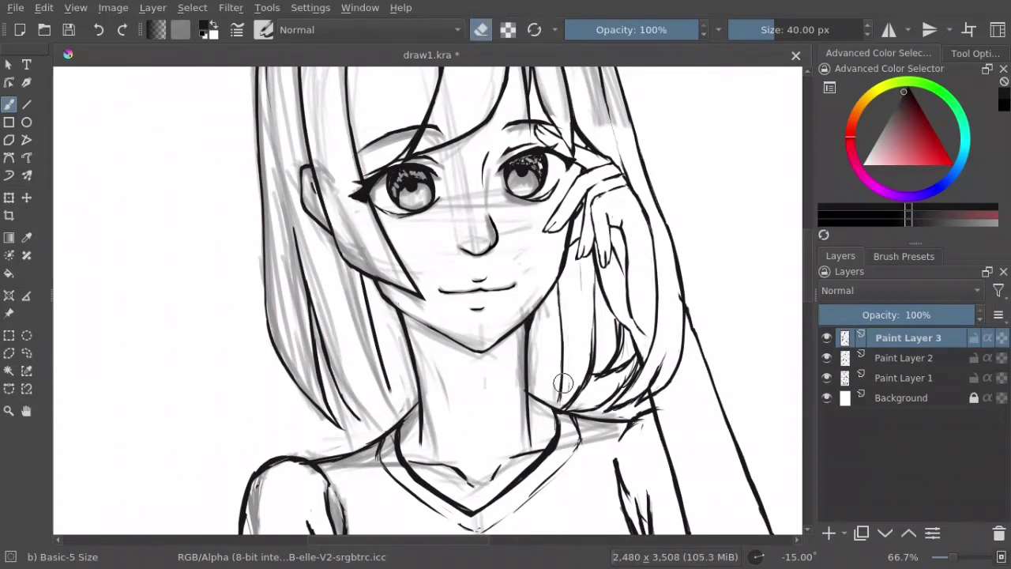
{"action": "key", "text": "e"}
{"action": "key", "text": "e"}
{"action": "key", "text": "e"}
{"action": "mouse_move", "coordinate": [569, 331]}
{"action": "left_mouse_down"}
{"action": "mouse_move", "coordinate": [557, 407]}
{"action": "mouse_move", "coordinate": [585, 407]}
{"action": "left_mouse_up"}
{"action": "key", "text": "e"}
{"action": "left_click_drag", "start_coordinate": [601, 348], "coordinate": [640, 411]}
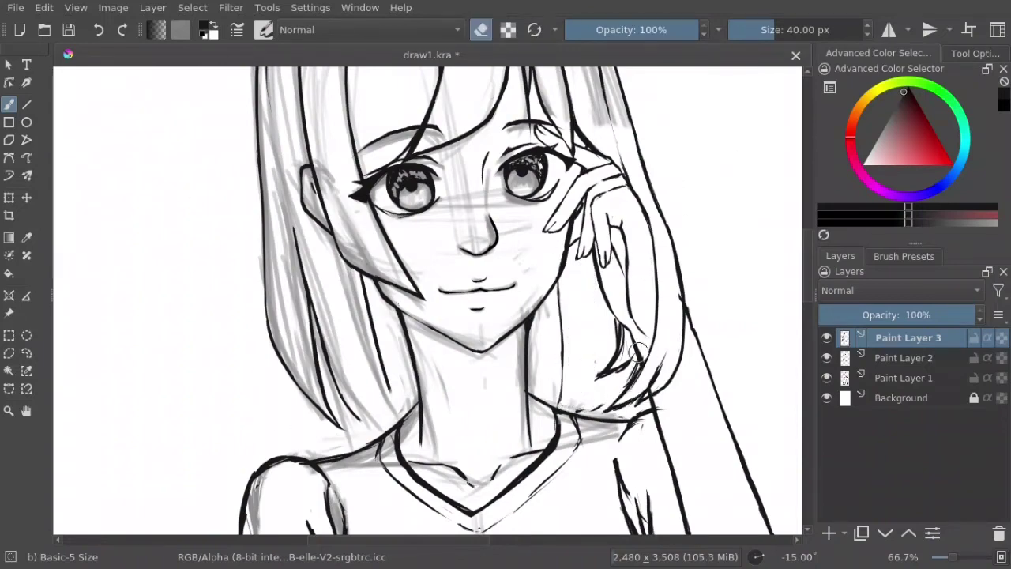
{"action": "mouse_move", "coordinate": [616, 379]}
{"action": "left_mouse_down"}
{"action": "mouse_move", "coordinate": [622, 314]}
{"action": "mouse_move", "coordinate": [617, 367]}
{"action": "left_mouse_up"}
{"action": "key", "text": "e"}
{"action": "key", "text": "e"}
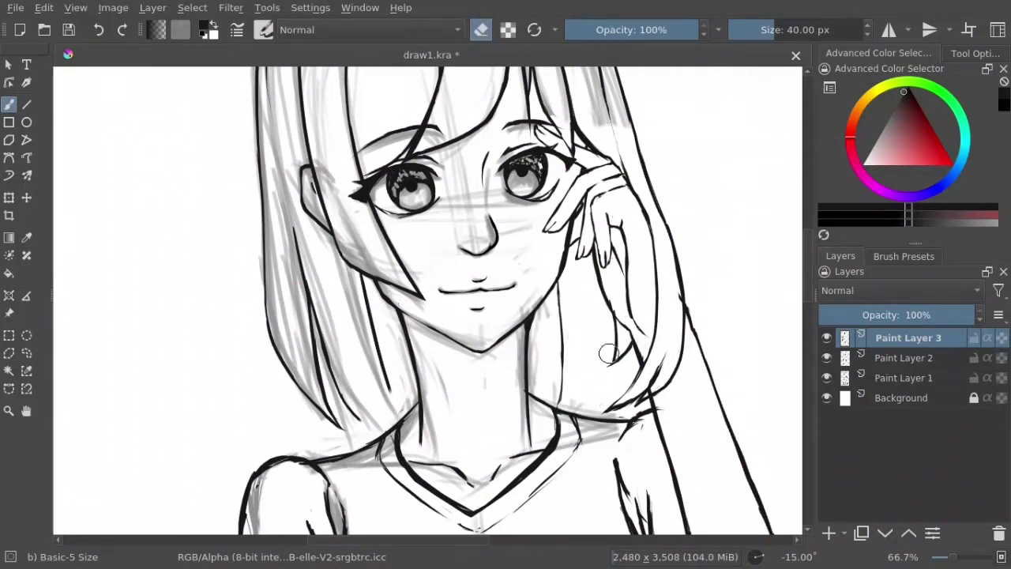
{"action": "key", "text": "e"}
{"action": "left_click_drag", "start_coordinate": [621, 301], "coordinate": [617, 332]}
Step: Ink a strand down from the hand and trim excess strokes near the shoulder
{"action": "key", "text": "e"}
{"action": "key", "text": "e"}
{"action": "left_click_drag", "start_coordinate": [569, 237], "coordinate": [561, 305]}
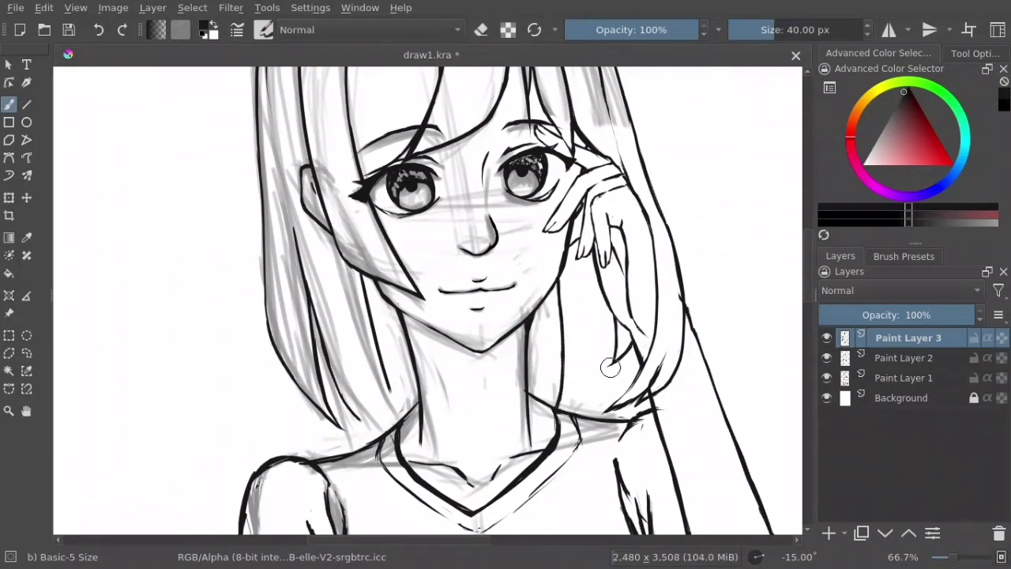
{"action": "left_click_drag", "start_coordinate": [600, 352], "coordinate": [624, 409]}
{"action": "key", "text": "e"}
{"action": "key", "text": "e"}
{"action": "left_click_drag", "start_coordinate": [632, 356], "coordinate": [585, 409]}
{"action": "key", "text": "e"}
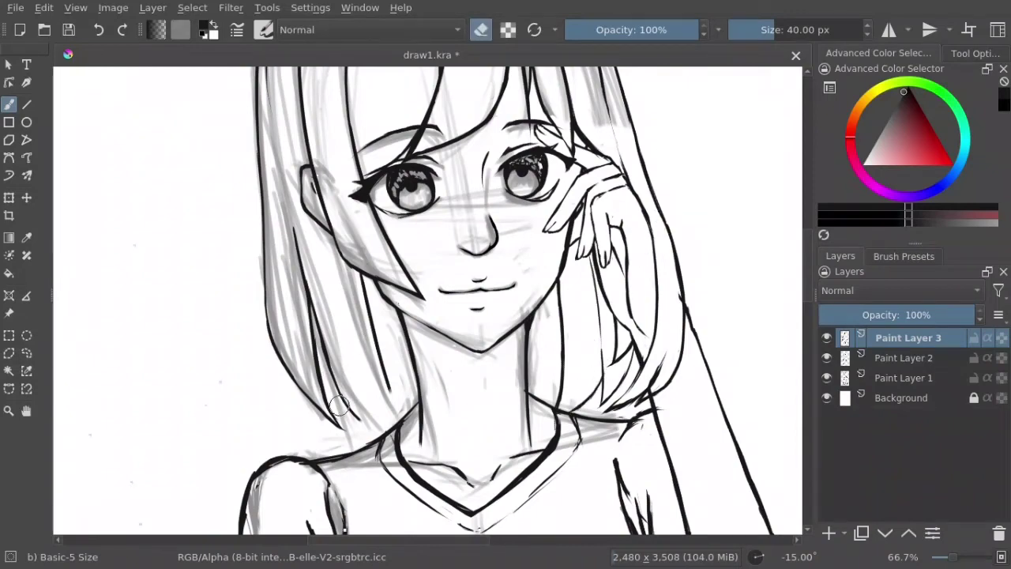
{"action": "key", "text": "e"}
Step: Ink and clean up the hair and neck strokes on the left side
{"action": "mouse_move", "coordinate": [338, 405]}
{"action": "left_mouse_down"}
{"action": "mouse_move", "coordinate": [419, 447]}
{"action": "mouse_move", "coordinate": [411, 458]}
{"action": "left_mouse_up"}
{"action": "key", "text": "e"}
{"action": "key", "text": "e"}
{"action": "left_click_drag", "start_coordinate": [396, 372], "coordinate": [422, 432]}
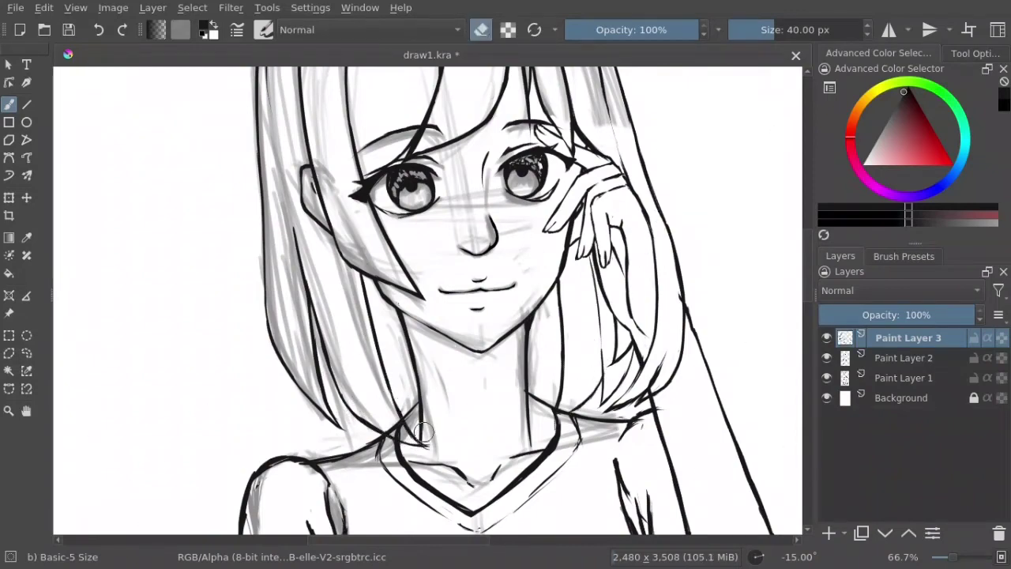
Step: Rework the hair ends where they meet the right shoulder
{"action": "key", "text": "e"}
{"action": "left_click_drag", "start_coordinate": [646, 356], "coordinate": [601, 413]}
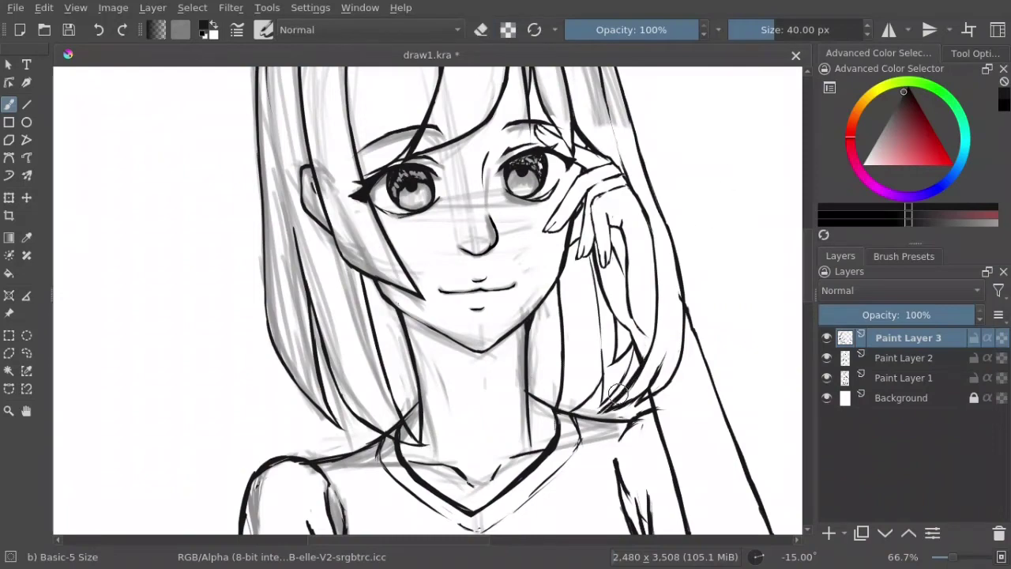
{"action": "key", "text": "e"}
{"action": "left_click_drag", "start_coordinate": [664, 351], "coordinate": [600, 411]}
{"action": "key", "text": "e"}
{"action": "left_click_drag", "start_coordinate": [638, 365], "coordinate": [618, 399]}
Step: On Paint Layer 2, erase a stray fringe line and draw thin strands toward the eye
{"action": "key", "text": "e"}
{"action": "left_click_drag", "start_coordinate": [648, 348], "coordinate": [597, 426]}
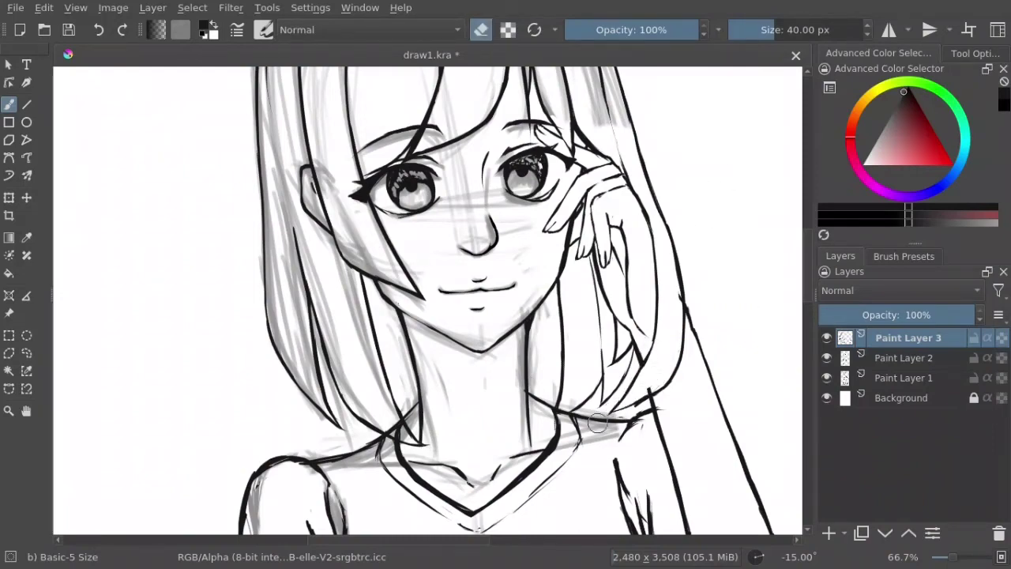
{"action": "key", "text": "e"}
{"action": "key", "text": "e"}
{"action": "scroll", "coordinate": [659, 148], "scroll_direction": "up", "scroll_amount": 5}
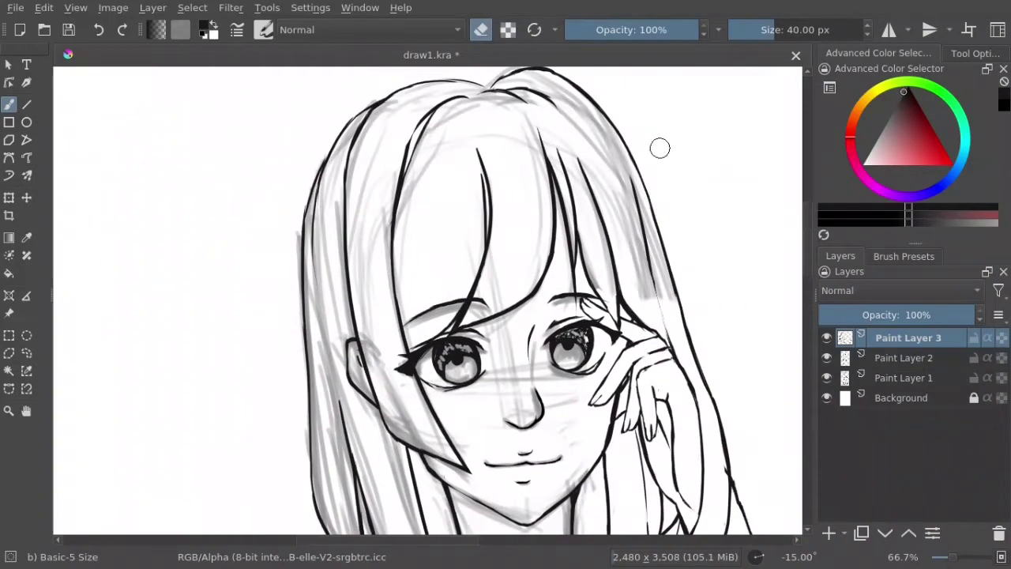
{"action": "key", "text": "Page_Down"}
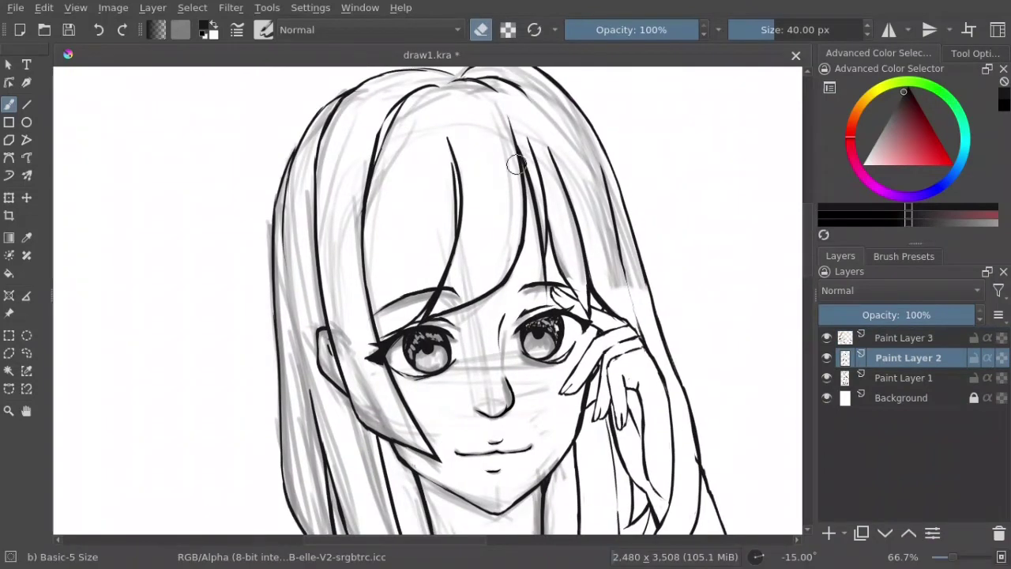
{"action": "left_click_drag", "start_coordinate": [512, 130], "coordinate": [518, 198]}
{"action": "key", "text": "e"}
{"action": "left_click_drag", "start_coordinate": [520, 110], "coordinate": [498, 269]}
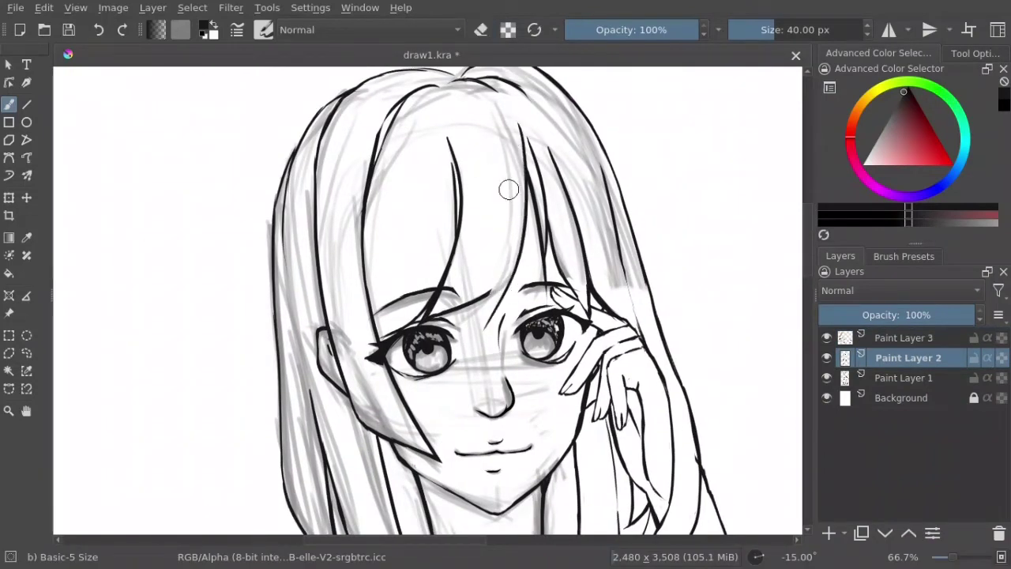
{"action": "left_click_drag", "start_coordinate": [515, 146], "coordinate": [484, 332]}
{"action": "left_click_drag", "start_coordinate": [417, 148], "coordinate": [400, 251]}
{"action": "left_click_drag", "start_coordinate": [397, 286], "coordinate": [397, 299]}
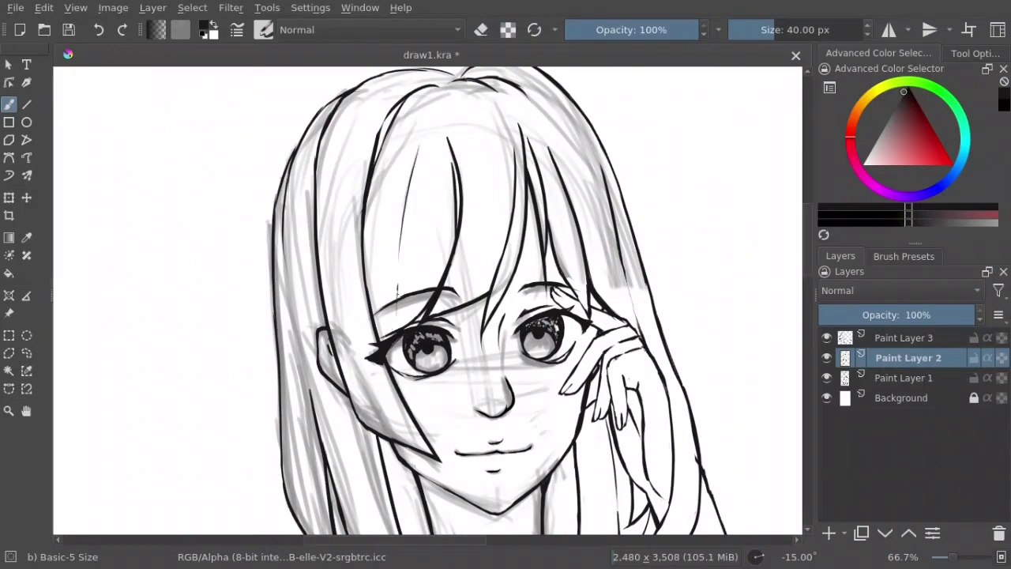
{"action": "key", "text": "e"}
Step: Pan over the neck and chest, then fit the whole page in view unrotated
{"action": "left_click_drag", "start_coordinate": [594, 332], "coordinate": [506, 202]}
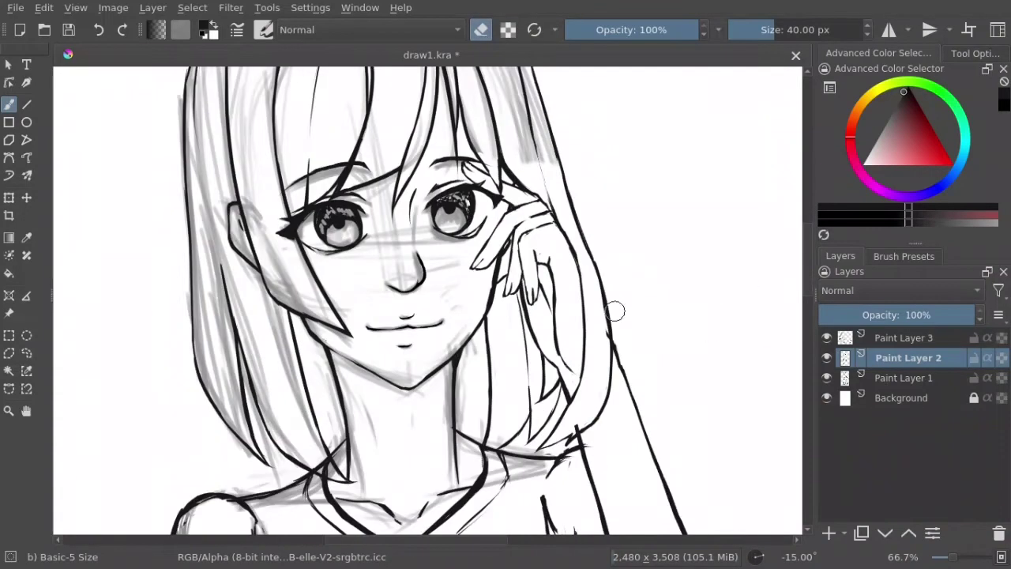
{"action": "left_click_drag", "start_coordinate": [324, 456], "coordinate": [475, 298]}
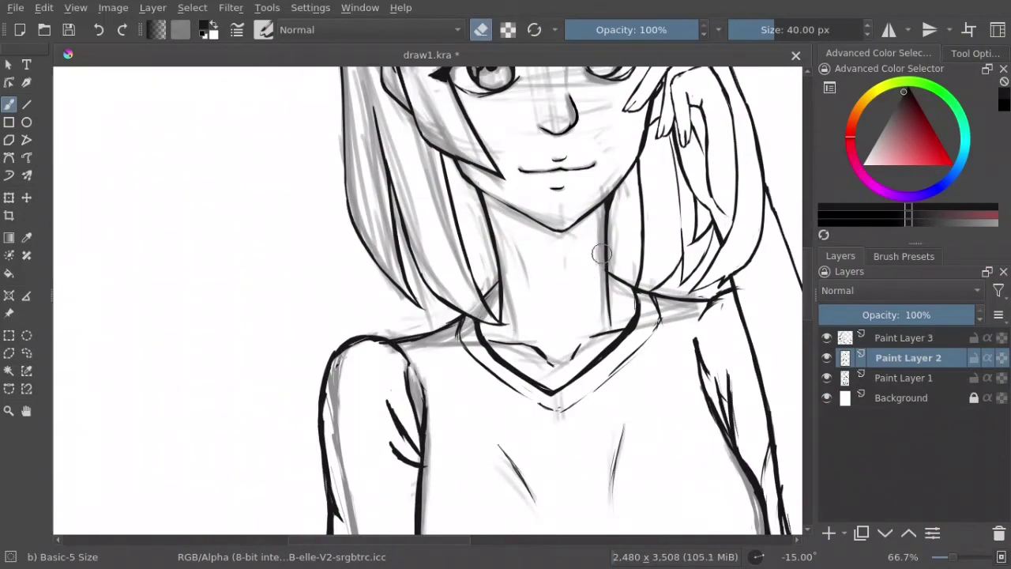
{"action": "left_click_drag", "start_coordinate": [602, 253], "coordinate": [421, 171]}
{"action": "left_click_drag", "start_coordinate": [676, 486], "coordinate": [620, 354]}
{"action": "left_click_drag", "start_coordinate": [475, 158], "coordinate": [609, 496]}
{"action": "left_click_drag", "start_coordinate": [544, 285], "coordinate": [574, 204]}
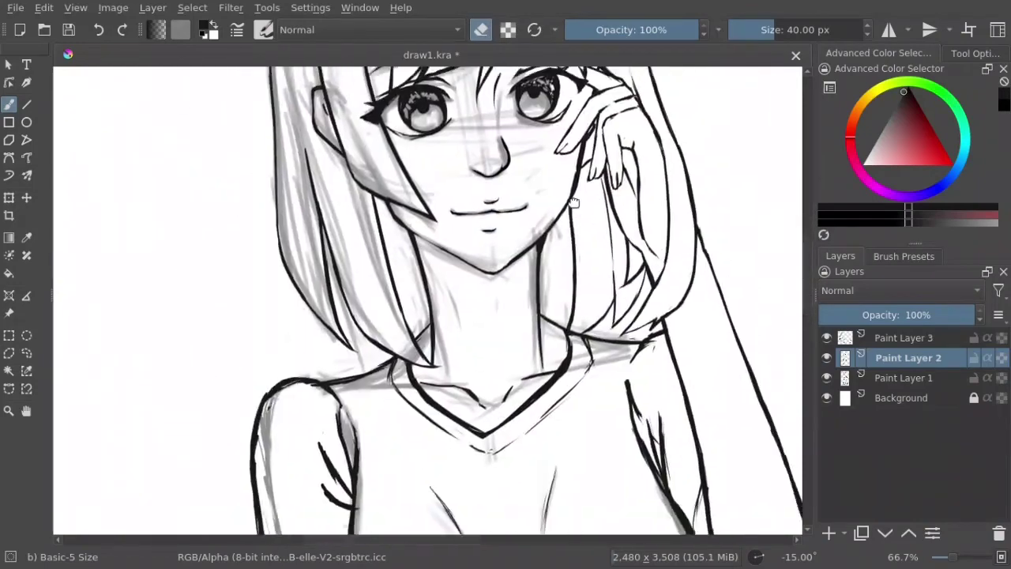
{"action": "scroll", "coordinate": [575, 204], "scroll_direction": "down", "scroll_amount": 3}
{"action": "scroll", "coordinate": [569, 209], "scroll_direction": "down", "scroll_amount": 3}
{"action": "key", "text": "5"}
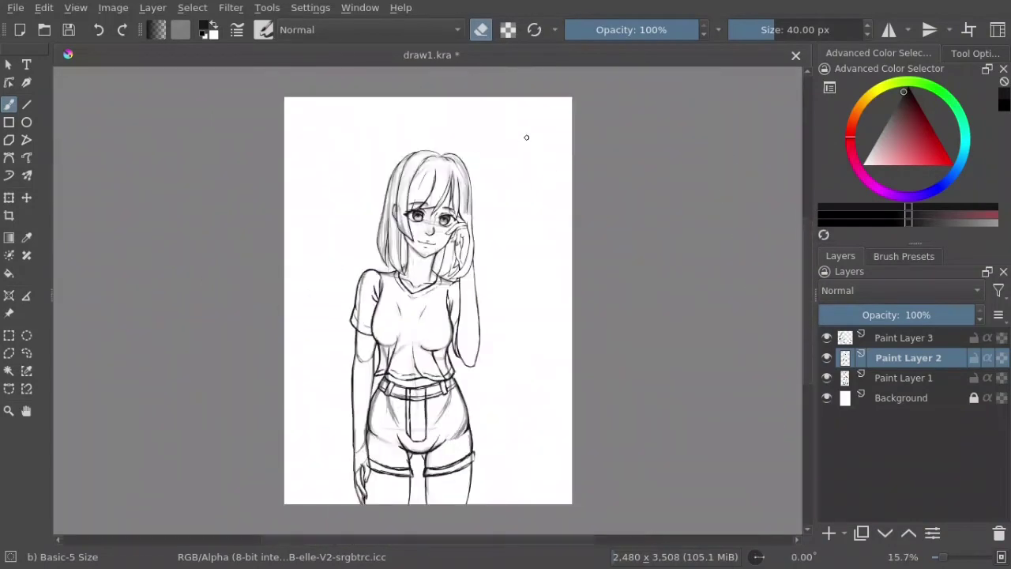
Step: Add Paint Layer 4 and zoom in on the neck and collar
{"action": "left_click", "coordinate": [873, 342]}
{"action": "key", "text": "Insert"}
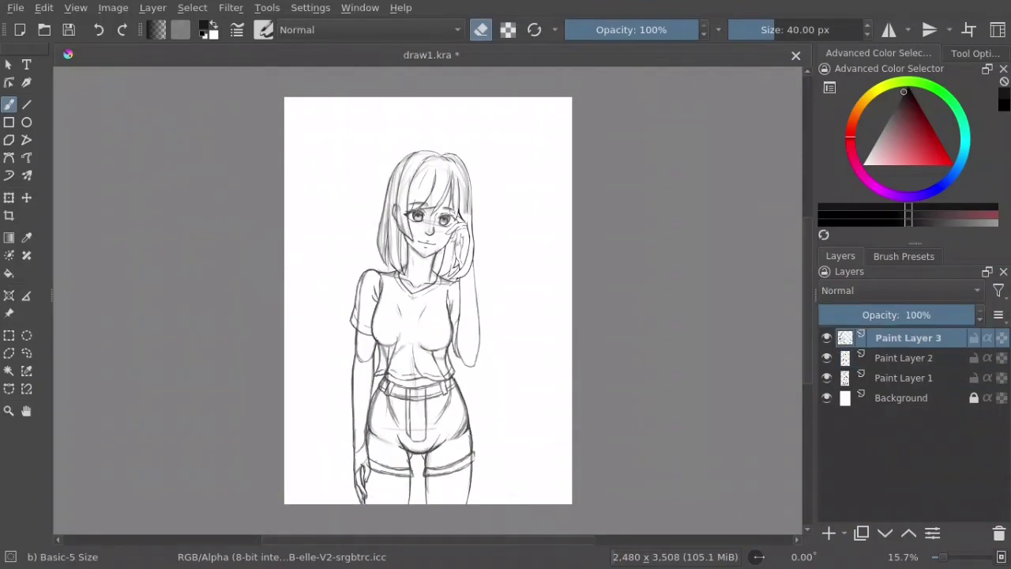
{"action": "scroll", "coordinate": [673, 115], "scroll_direction": "up", "scroll_amount": 5}
{"action": "left_click_drag", "start_coordinate": [672, 115], "coordinate": [775, 320]}
{"action": "left_click_drag", "start_coordinate": [772, 470], "coordinate": [756, 360]}
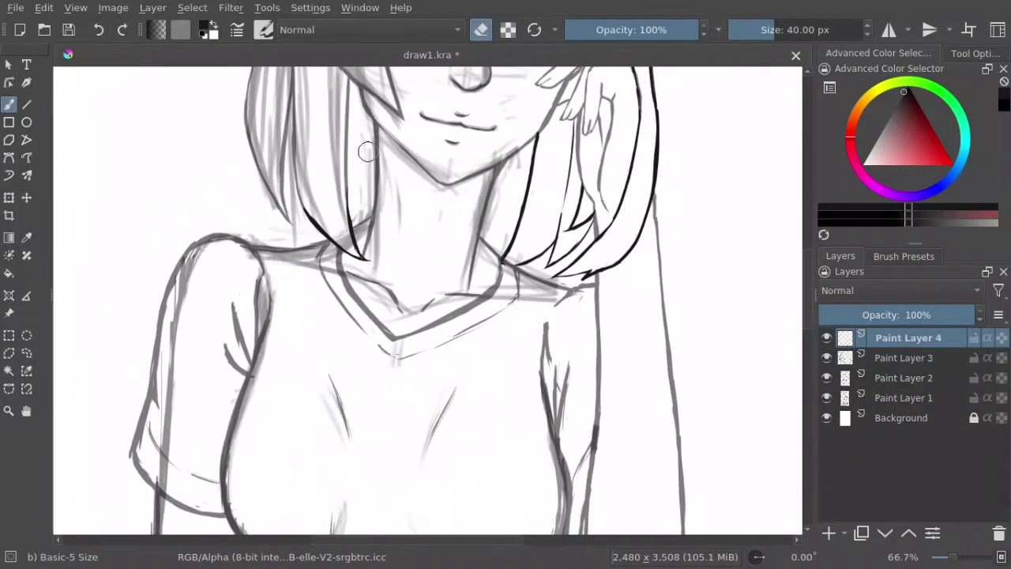
Step: Ink the left and right collar lines to the V-neck, erasing stray marks
{"action": "key", "text": "e"}
{"action": "mouse_move", "coordinate": [342, 251]}
{"action": "left_mouse_down"}
{"action": "mouse_move", "coordinate": [394, 317]}
{"action": "mouse_move", "coordinate": [503, 246]}
{"action": "left_mouse_up"}
{"action": "left_click_drag", "start_coordinate": [467, 215], "coordinate": [483, 185]}
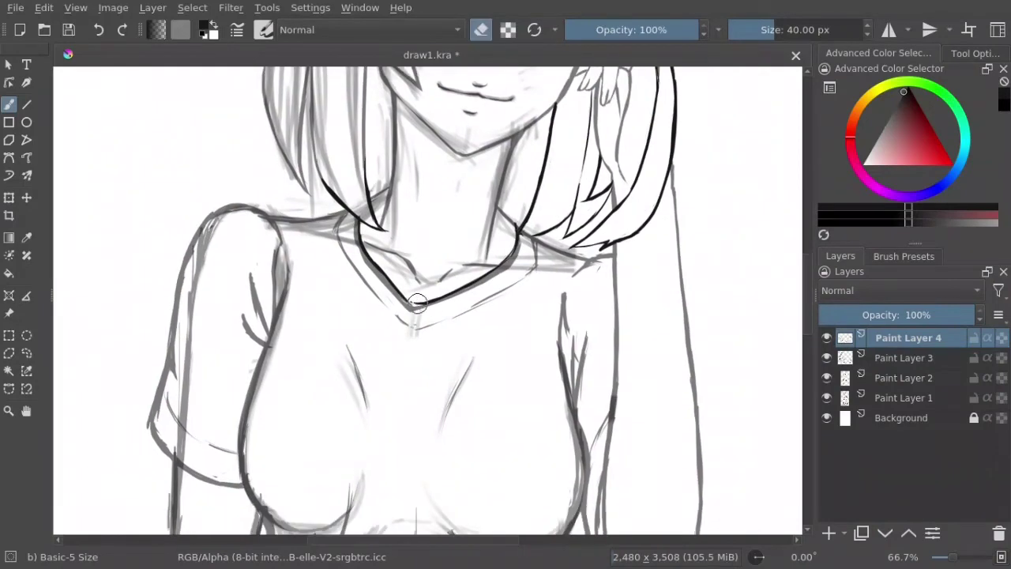
{"action": "key", "text": "e"}
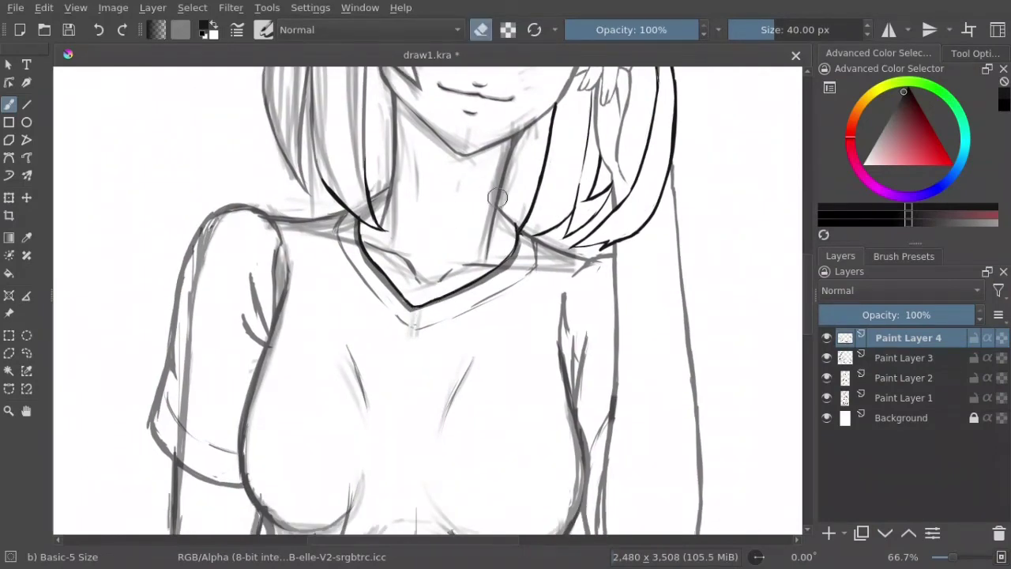
{"action": "key", "text": "e"}
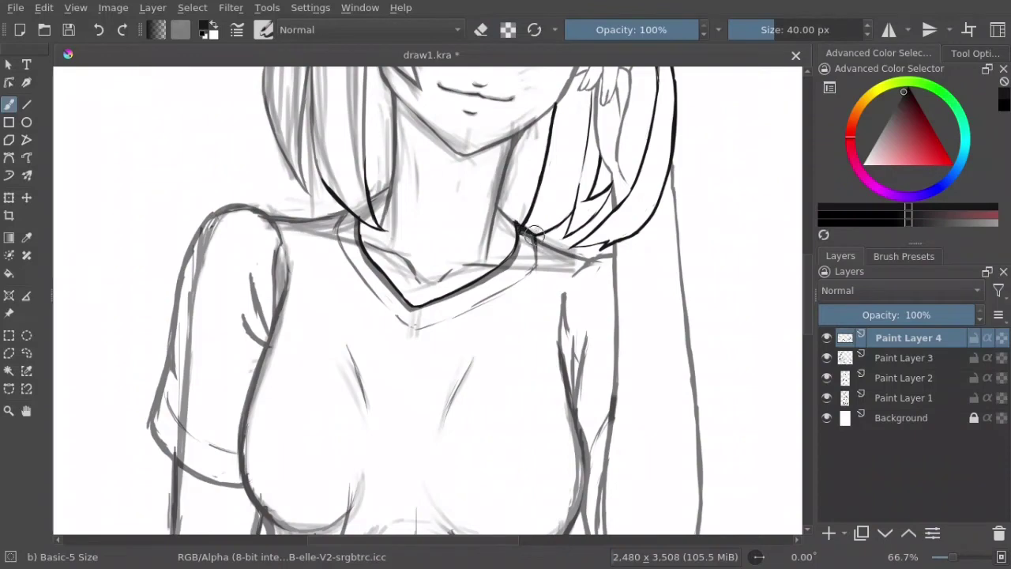
{"action": "key", "text": "e"}
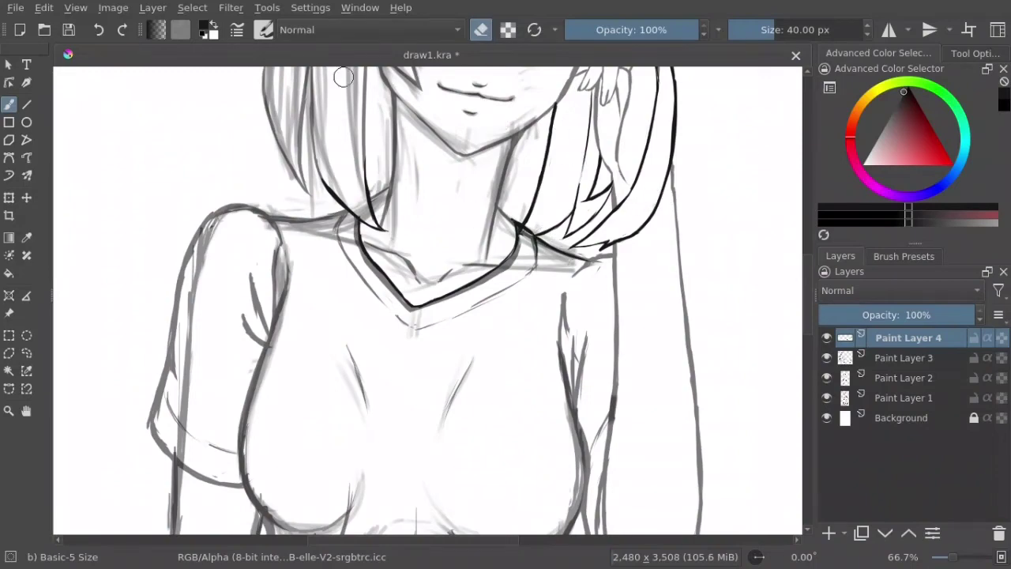
{"action": "key", "text": "e"}
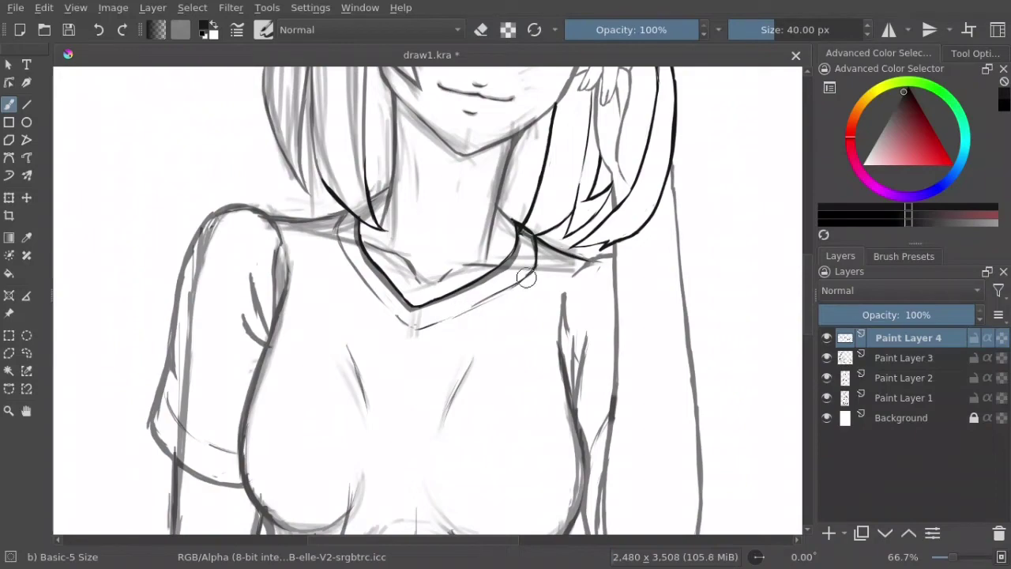
{"action": "key", "text": "e"}
{"action": "key", "text": "e"}
{"action": "left_click_drag", "start_coordinate": [448, 324], "coordinate": [413, 325]}
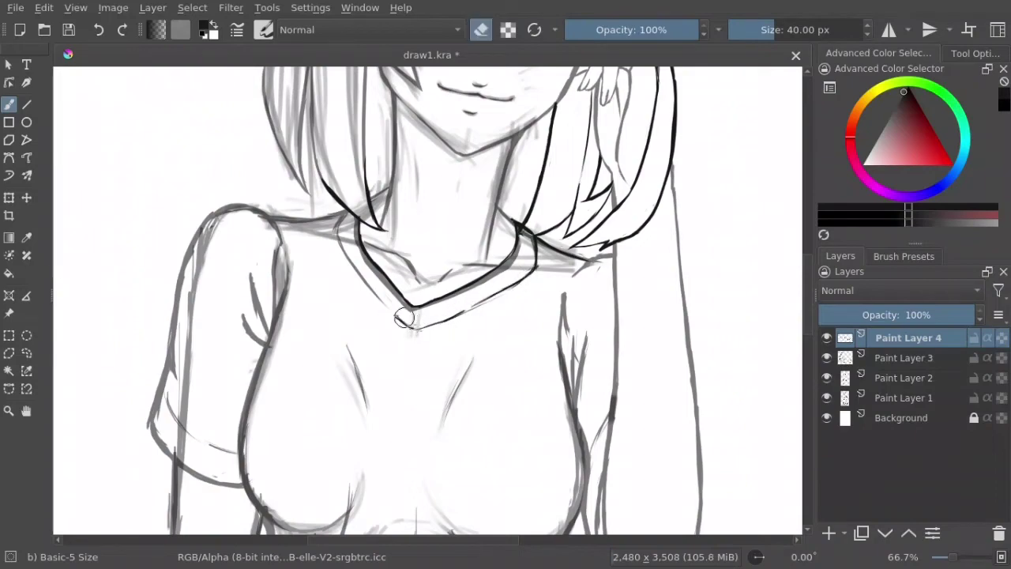
{"action": "key", "text": "e"}
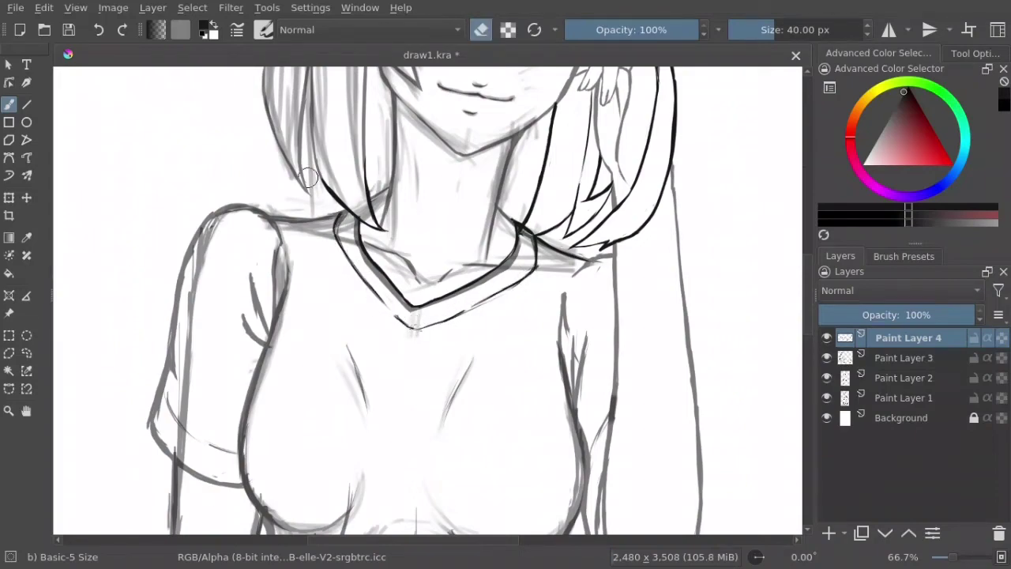
Step: Ink the shoulder line and the outline down the chest curve
{"action": "key", "text": "e"}
{"action": "left_click_drag", "start_coordinate": [264, 213], "coordinate": [342, 211]}
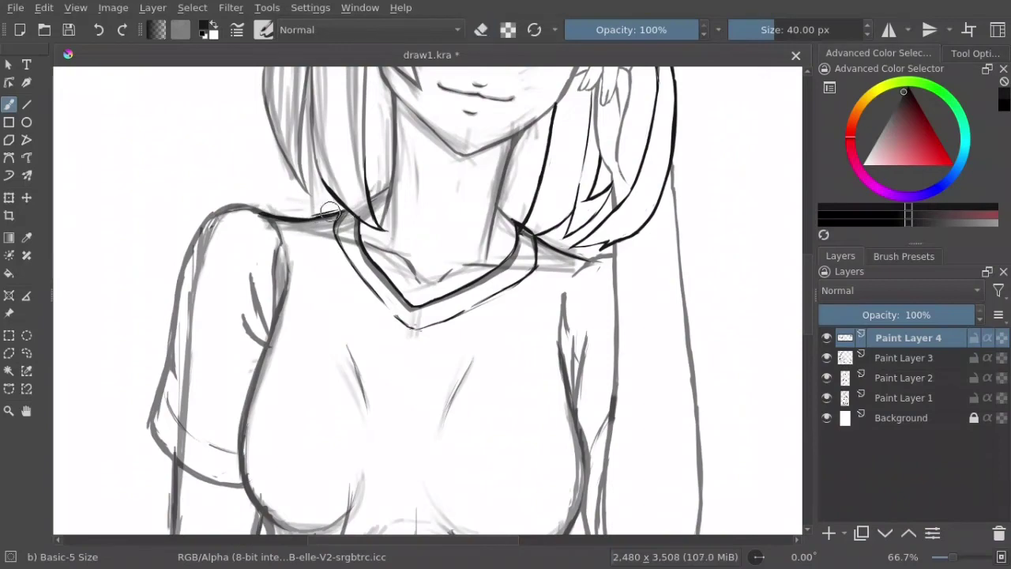
{"action": "key", "text": "e"}
{"action": "left_click_drag", "start_coordinate": [377, 411], "coordinate": [362, 300]}
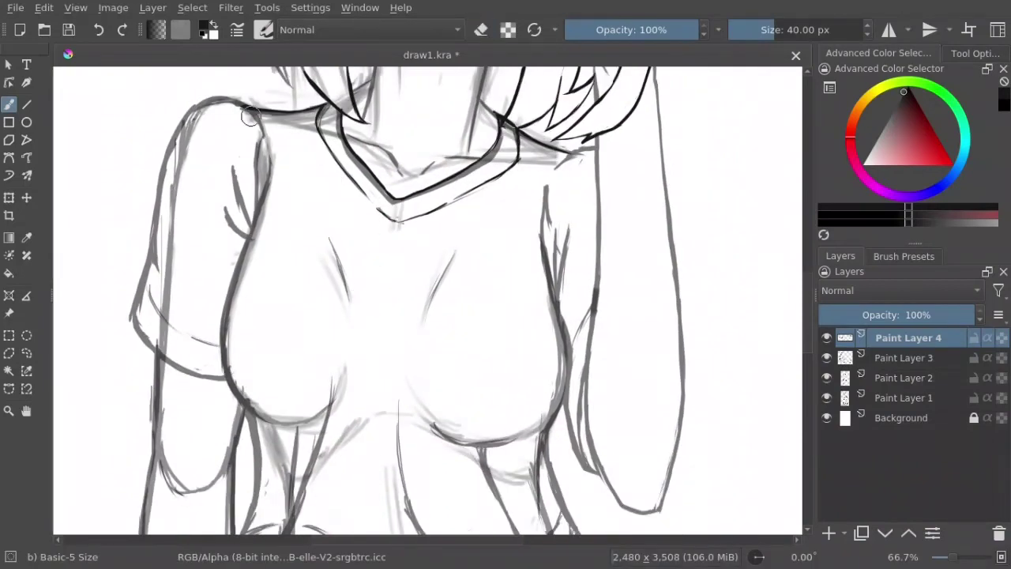
{"action": "mouse_move", "coordinate": [269, 174]}
{"action": "left_mouse_down"}
{"action": "mouse_move", "coordinate": [223, 340]}
{"action": "mouse_move", "coordinate": [281, 423]}
{"action": "left_mouse_up"}
{"action": "key", "text": "e"}
{"action": "key", "text": "e"}
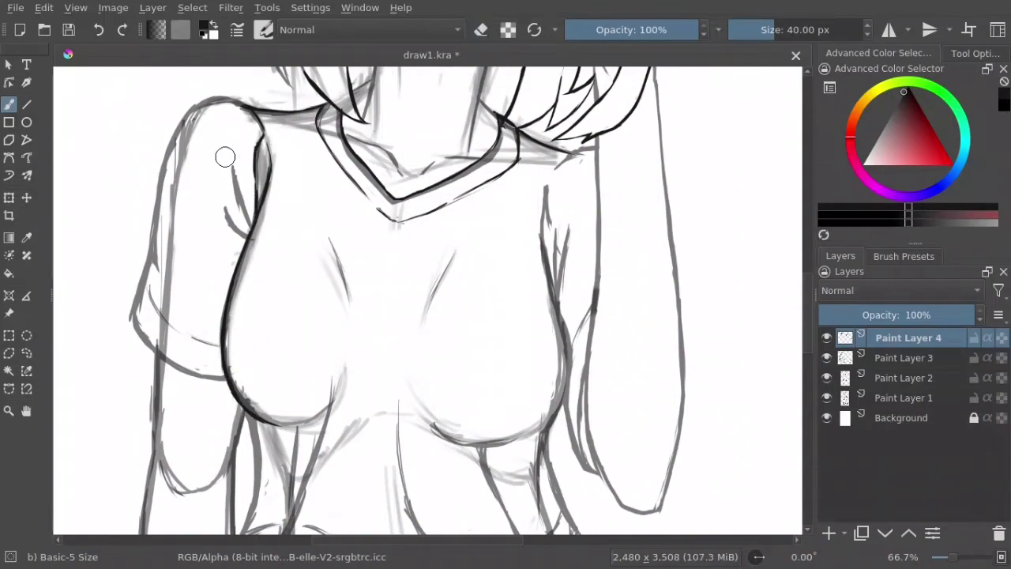
{"action": "key", "text": "e"}
{"action": "key", "text": "e"}
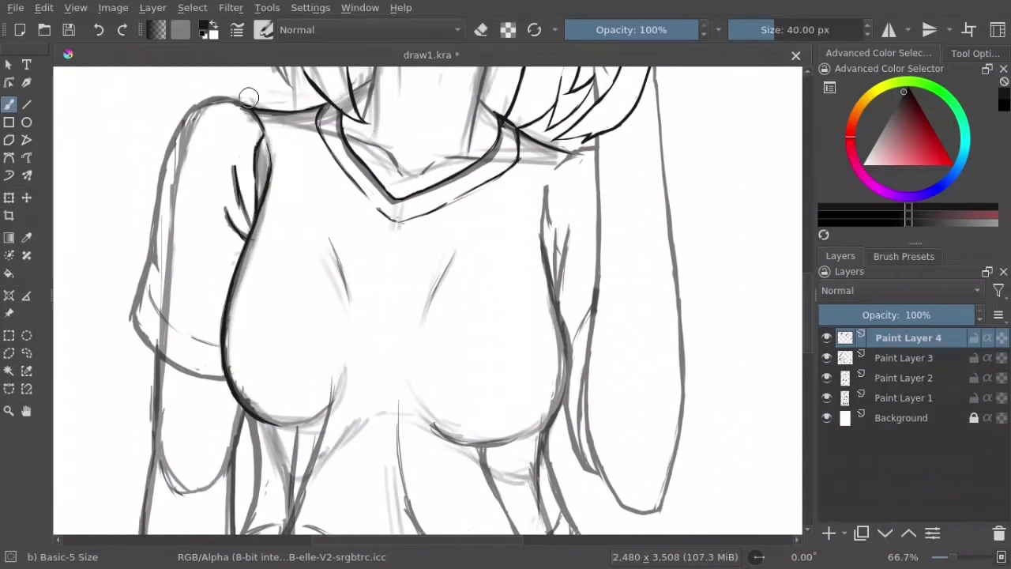
{"action": "scroll", "coordinate": [461, 201], "scroll_direction": "down", "scroll_amount": 3}
{"action": "scroll", "coordinate": [443, 164], "scroll_direction": "right", "scroll_amount": 2}
Step: Tidy the shoulder line and start the right body contour
{"action": "key", "text": "e"}
{"action": "key", "text": "e"}
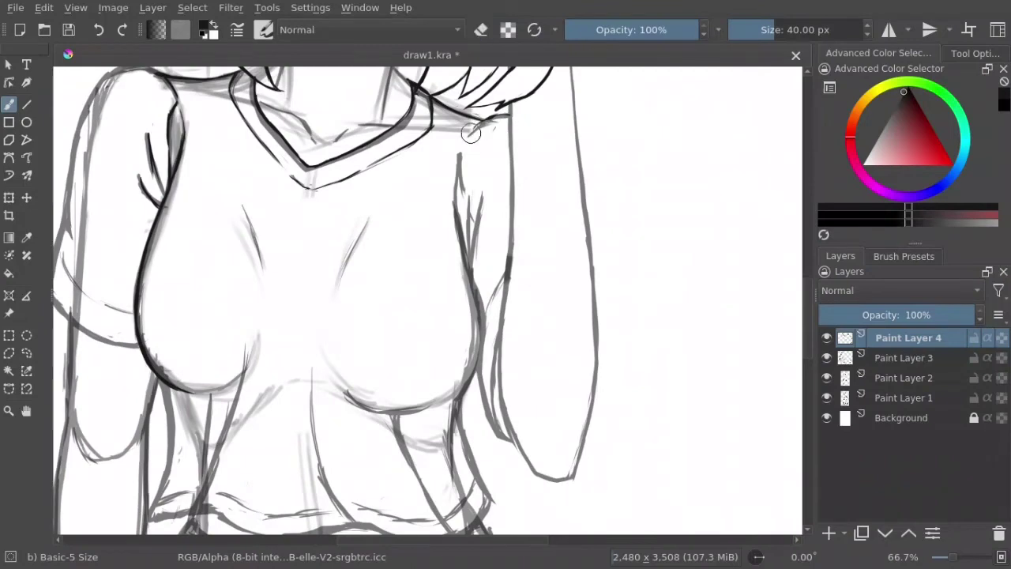
{"action": "key", "text": "e"}
{"action": "mouse_move", "coordinate": [467, 128]}
{"action": "left_mouse_down"}
{"action": "mouse_move", "coordinate": [498, 117]}
{"action": "mouse_move", "coordinate": [475, 128]}
{"action": "left_mouse_up"}
{"action": "key", "text": "e"}
{"action": "key", "text": "e"}
{"action": "mouse_move", "coordinate": [459, 196]}
{"action": "left_mouse_down"}
{"action": "mouse_move", "coordinate": [466, 273]}
{"action": "mouse_move", "coordinate": [460, 201]}
{"action": "left_mouse_up"}
{"action": "key", "text": "e"}
{"action": "scroll", "coordinate": [443, 190], "scroll_direction": "down", "scroll_amount": 3}
{"action": "left_click_drag", "start_coordinate": [474, 252], "coordinate": [449, 395]}
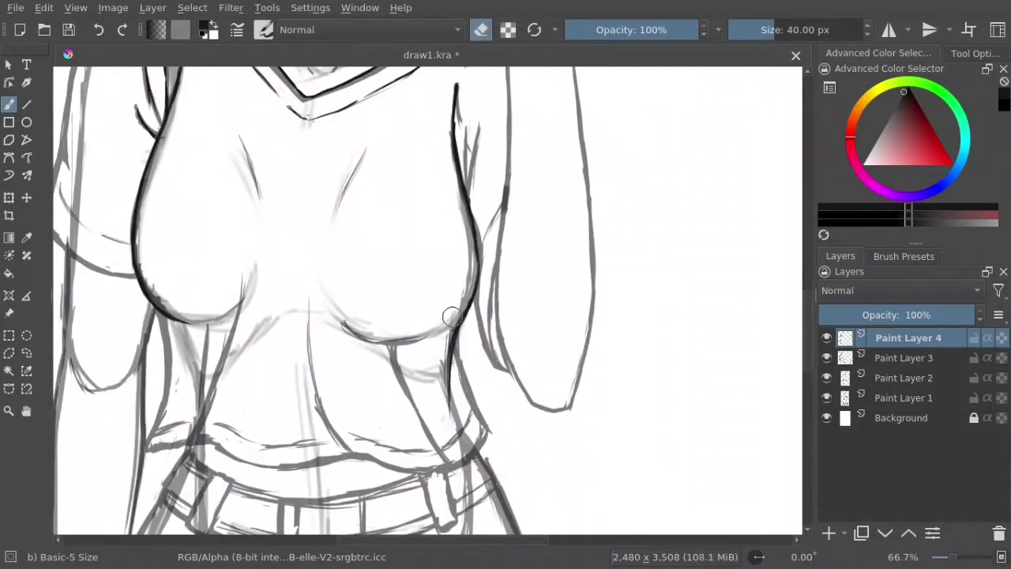
{"action": "scroll", "coordinate": [439, 165], "scroll_direction": "down", "scroll_amount": 3}
Step: Extend the dark right-side contour down to the waist, erasing overlaps
{"action": "left_click_drag", "start_coordinate": [441, 249], "coordinate": [477, 364]}
{"action": "key", "text": "e"}
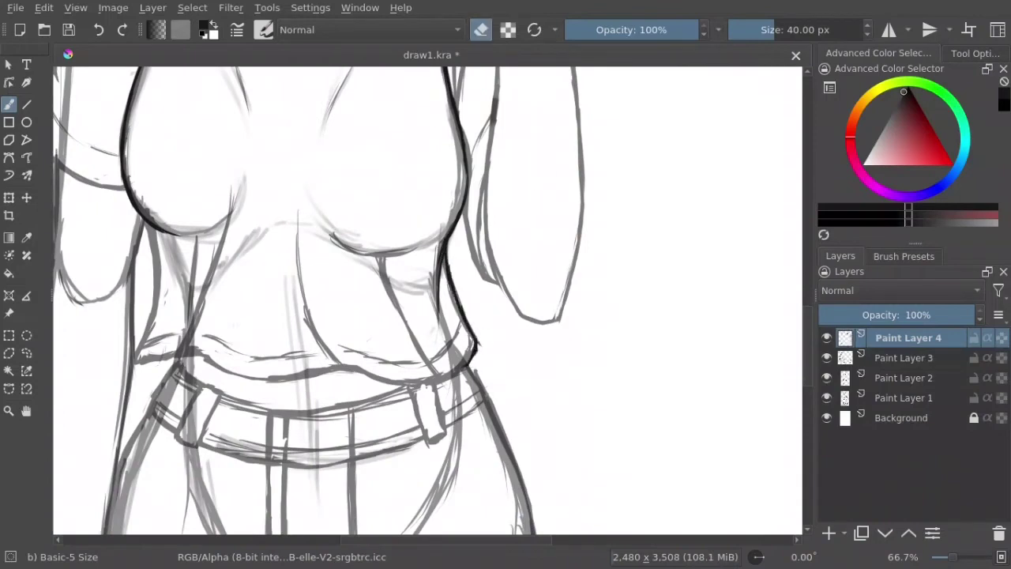
{"action": "left_click_drag", "start_coordinate": [452, 260], "coordinate": [468, 328]}
{"action": "scroll", "coordinate": [466, 237], "scroll_direction": "up", "scroll_amount": 5}
{"action": "key", "text": "e"}
{"action": "left_click_drag", "start_coordinate": [445, 234], "coordinate": [460, 177]}
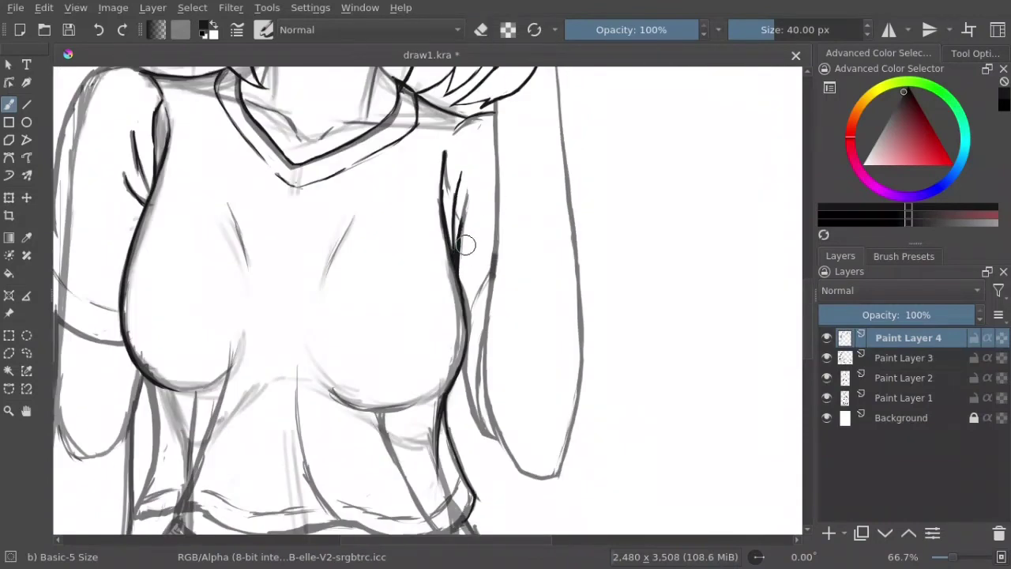
{"action": "scroll", "coordinate": [466, 197], "scroll_direction": "down", "scroll_amount": 2}
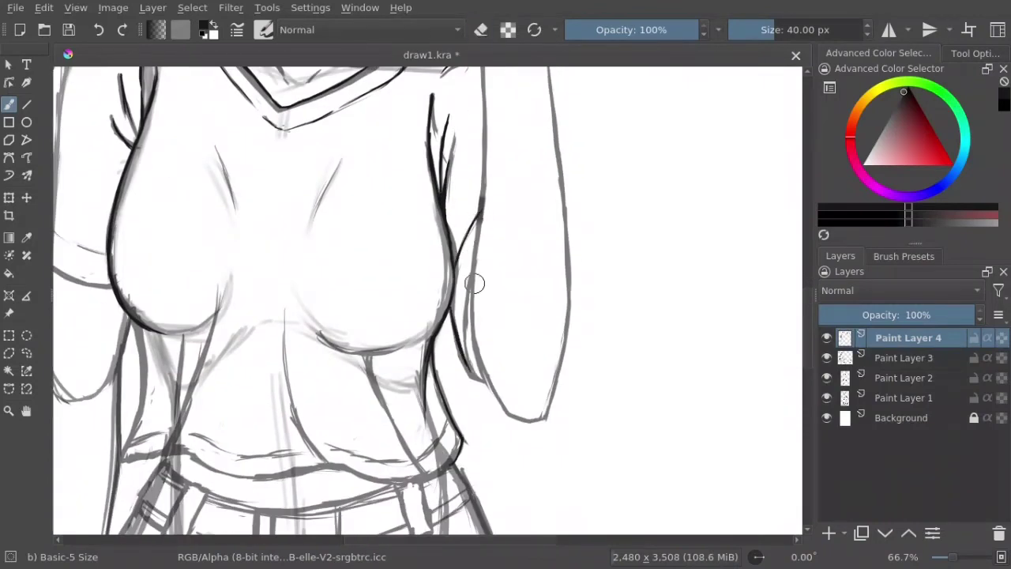
{"action": "key", "text": "e"}
{"action": "key", "text": "e"}
{"action": "key", "text": "e"}
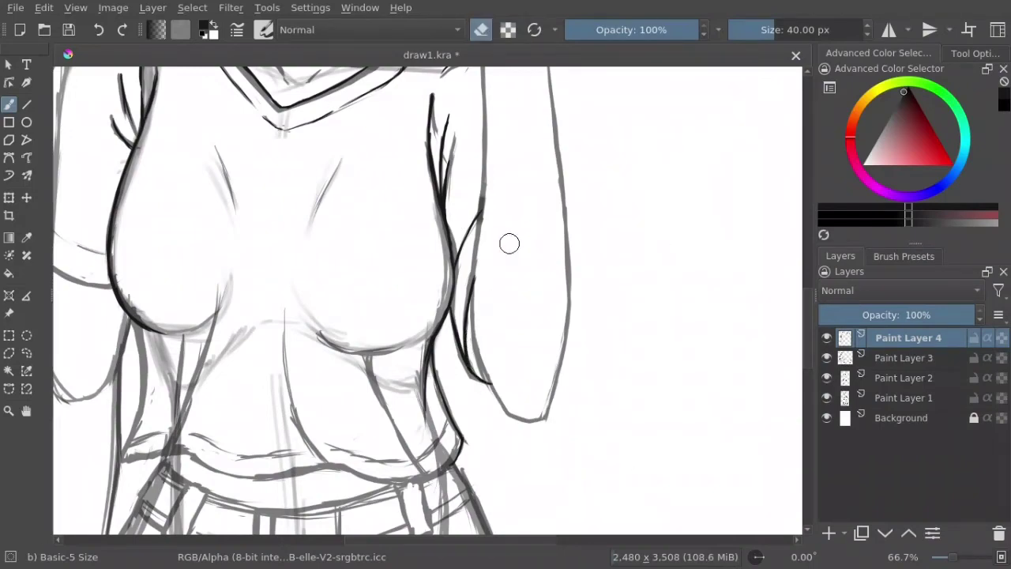
{"action": "left_click_drag", "start_coordinate": [519, 257], "coordinate": [586, 170]}
Step: Darken the under-breast line and extend it down to the belt
{"action": "scroll", "coordinate": [543, 96], "scroll_direction": "up", "scroll_amount": 5}
{"action": "key", "text": "e"}
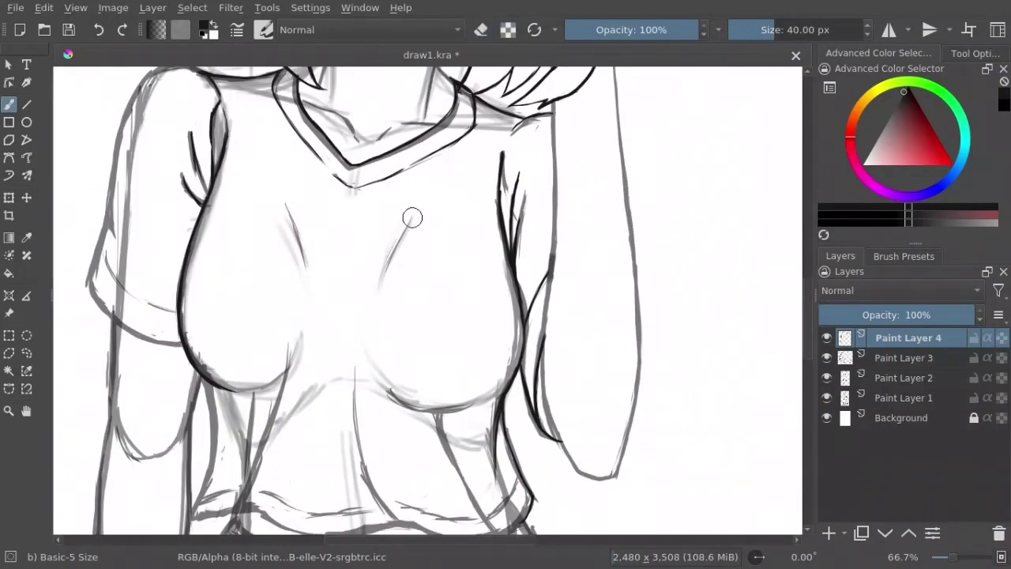
{"action": "scroll", "coordinate": [387, 177], "scroll_direction": "down", "scroll_amount": 5}
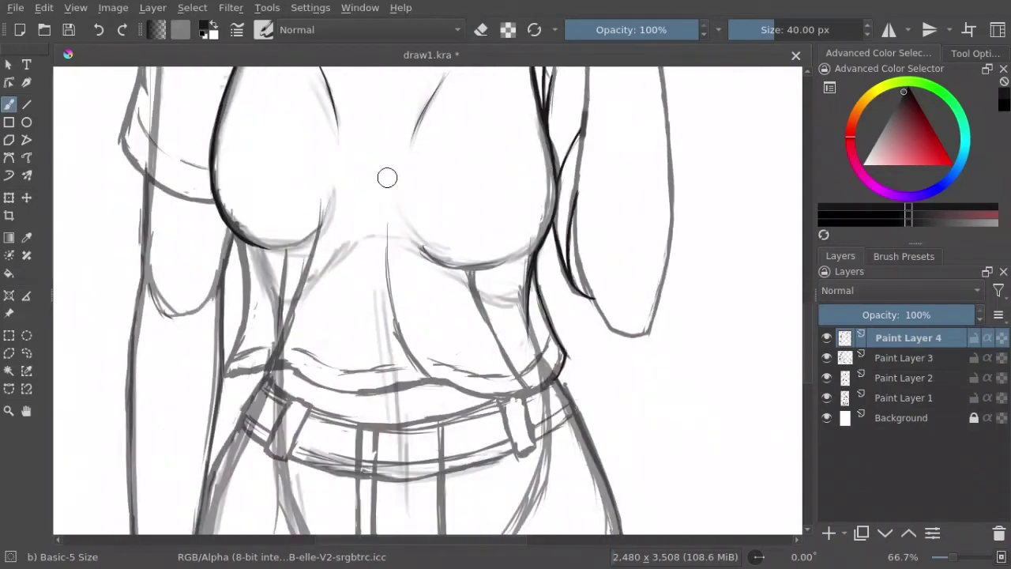
{"action": "key", "text": "e"}
{"action": "mouse_move", "coordinate": [415, 237]}
{"action": "left_mouse_down"}
{"action": "mouse_move", "coordinate": [506, 265]}
{"action": "mouse_move", "coordinate": [419, 253]}
{"action": "mouse_move", "coordinate": [537, 269]}
{"action": "left_mouse_up"}
{"action": "key", "text": "e"}
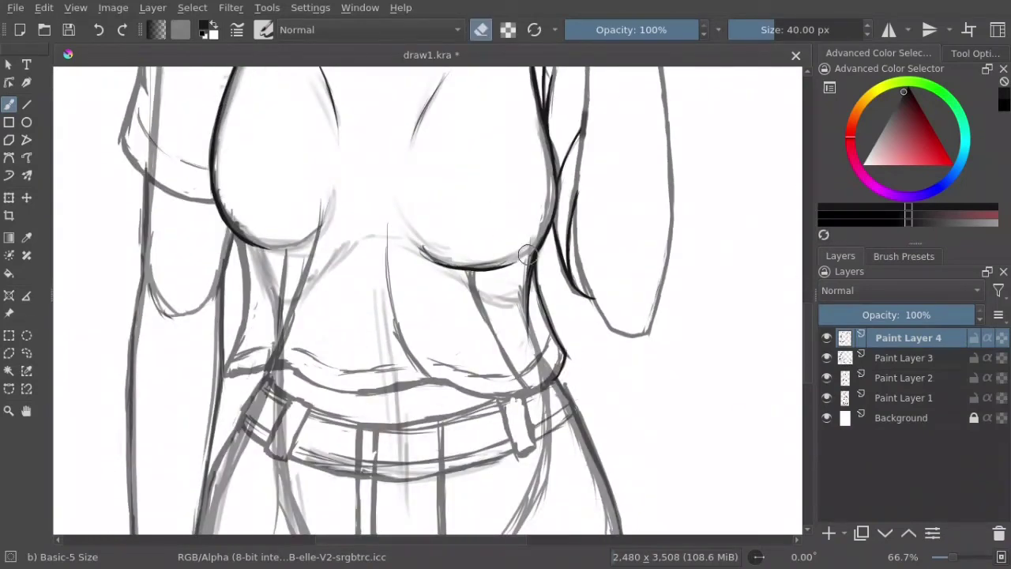
{"action": "scroll", "coordinate": [377, 192], "scroll_direction": "down", "scroll_amount": 2}
{"action": "left_click_drag", "start_coordinate": [386, 234], "coordinate": [414, 327]}
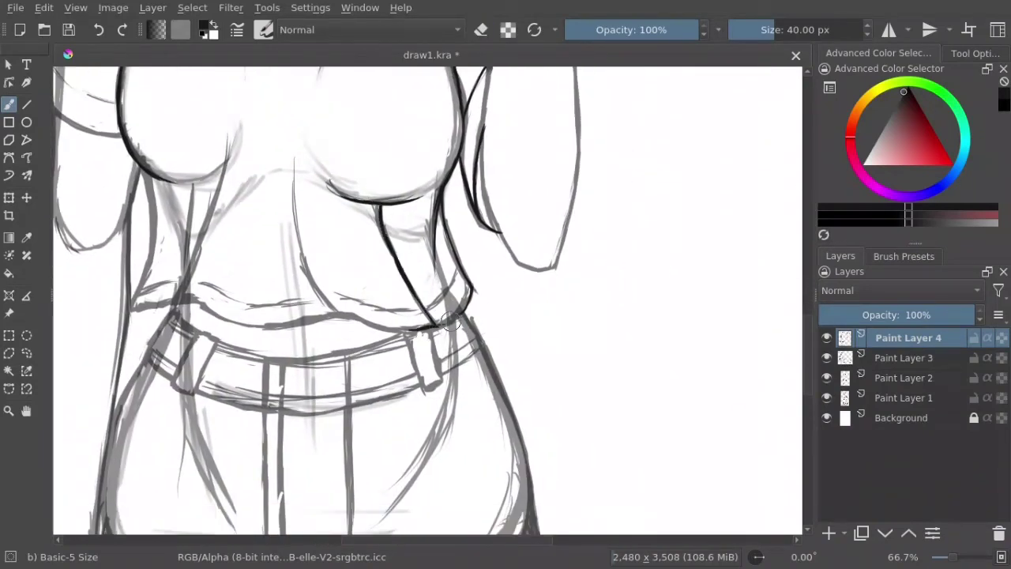
{"action": "scroll", "coordinate": [453, 278], "scroll_direction": "down", "scroll_amount": 2}
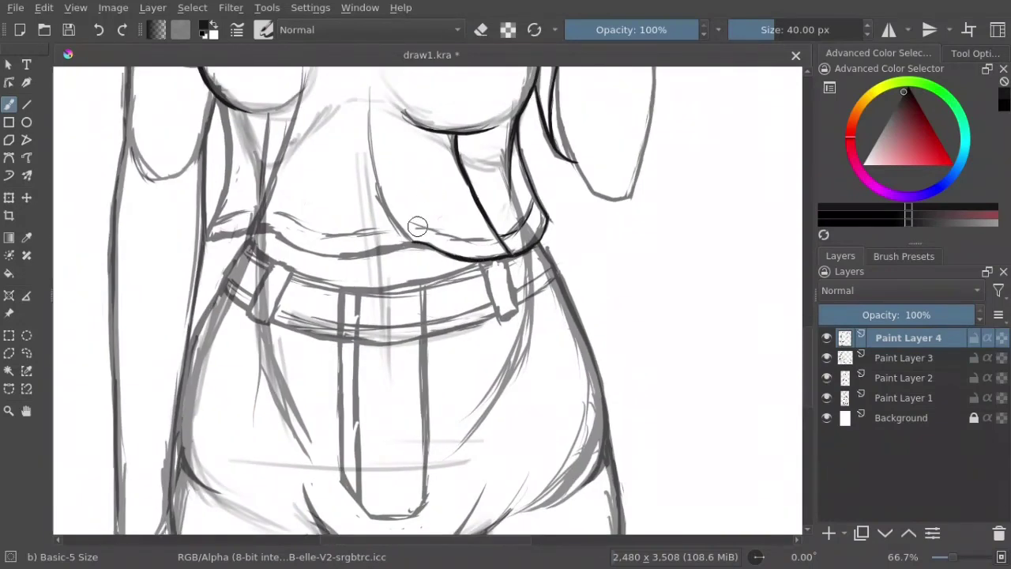
Step: Ink the curved right and left sides of the torso toward the waist
{"action": "left_click_drag", "start_coordinate": [368, 79], "coordinate": [411, 242]}
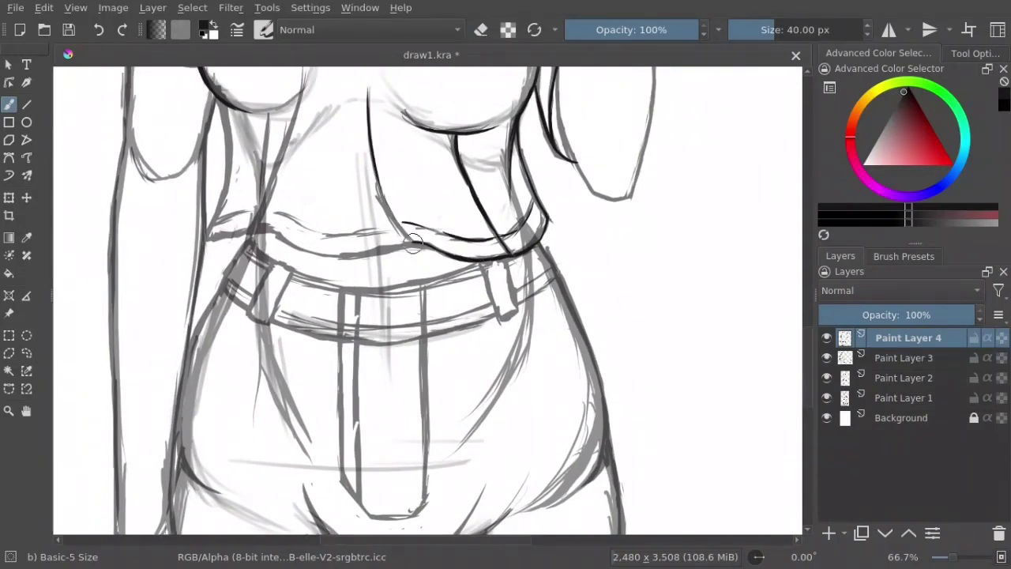
{"action": "scroll", "coordinate": [275, 109], "scroll_direction": "up", "scroll_amount": 1}
{"action": "left_click_drag", "start_coordinate": [347, 87], "coordinate": [294, 251]}
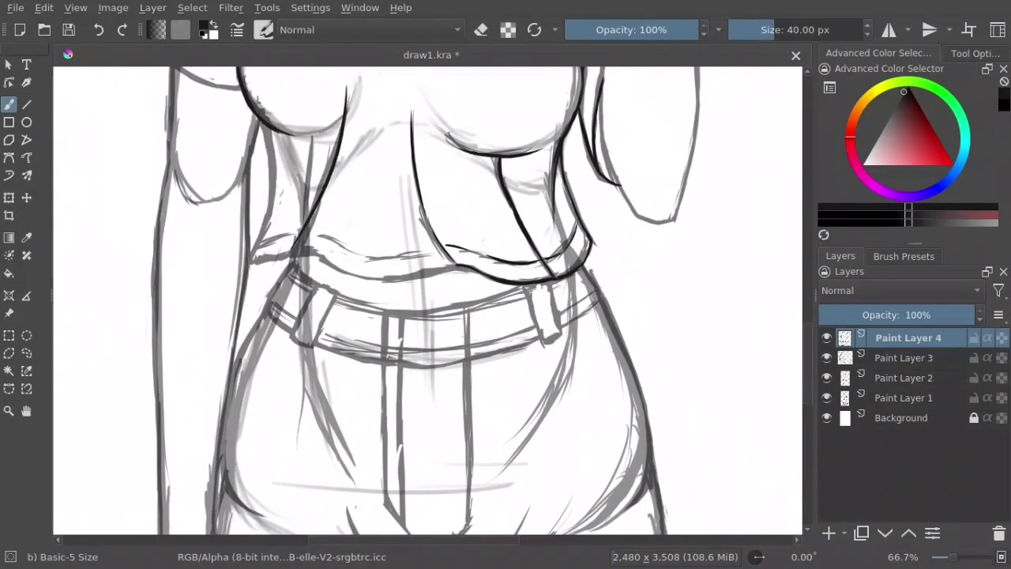
{"action": "left_click_drag", "start_coordinate": [277, 177], "coordinate": [253, 241]}
{"action": "key", "text": "e"}
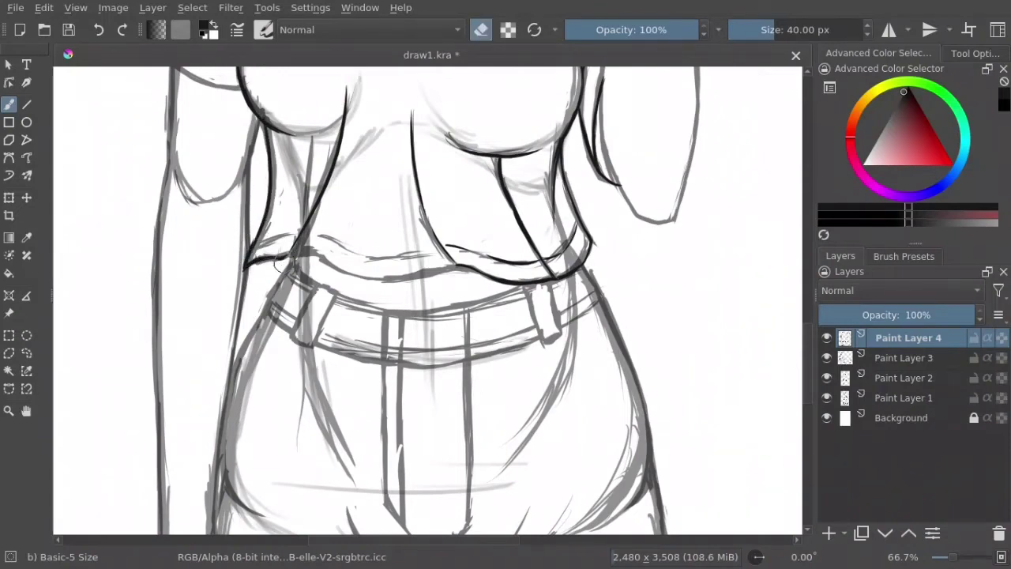
{"action": "key", "text": "e"}
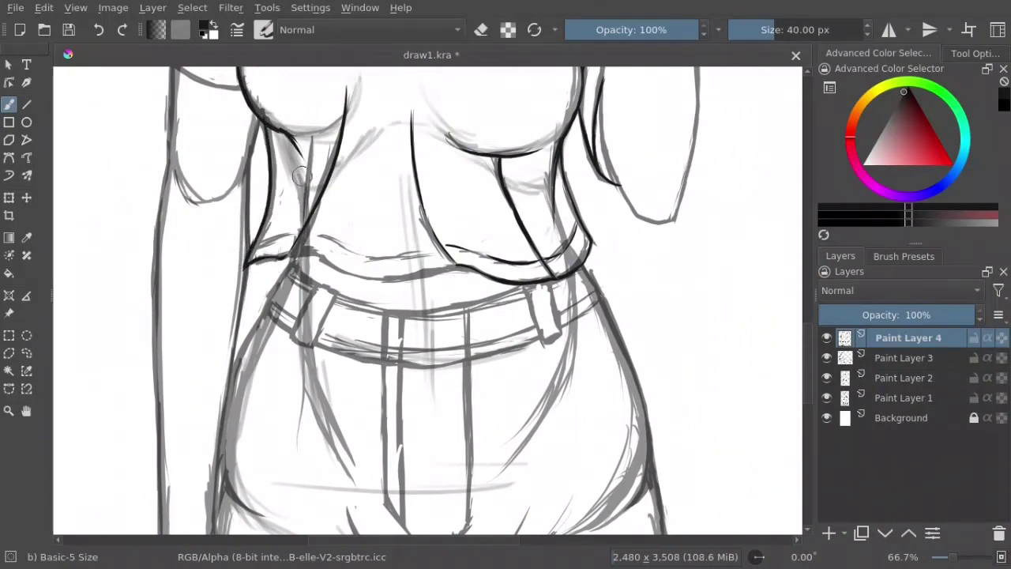
{"action": "left_click_drag", "start_coordinate": [313, 155], "coordinate": [304, 132]}
{"action": "key", "text": "e"}
Step: Add a waist stroke and torso fold, and draw a clean shirt hem above the belt
{"action": "left_click_drag", "start_coordinate": [316, 183], "coordinate": [360, 192]}
{"action": "key", "text": "e"}
{"action": "key", "text": "e"}
{"action": "mouse_move", "coordinate": [301, 251]}
{"action": "left_mouse_down"}
{"action": "mouse_move", "coordinate": [338, 241]}
{"action": "mouse_move", "coordinate": [308, 182]}
{"action": "left_mouse_up"}
{"action": "key", "text": "e"}
{"action": "left_click_drag", "start_coordinate": [375, 135], "coordinate": [364, 207]}
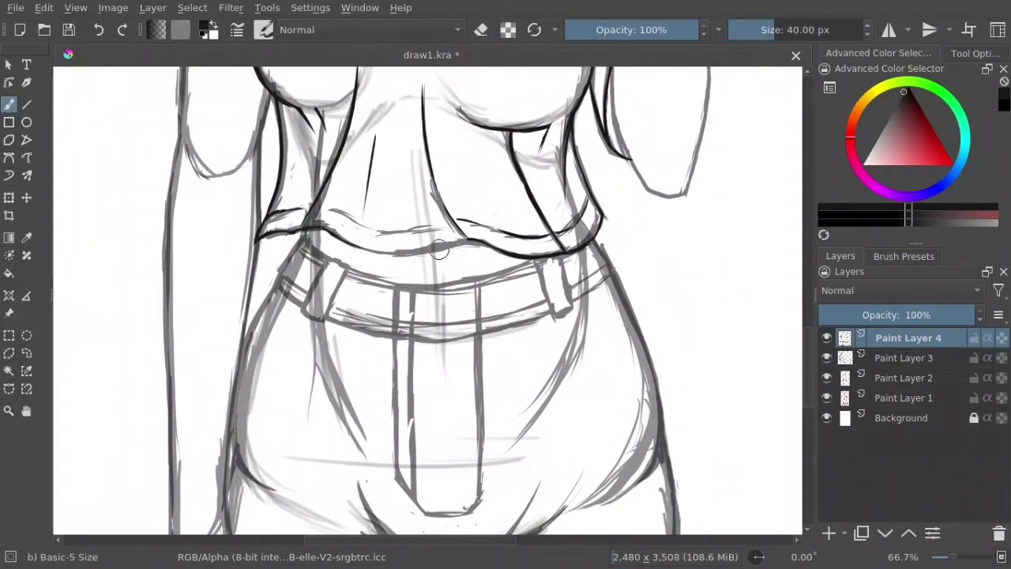
{"action": "mouse_move", "coordinate": [383, 243]}
{"action": "left_mouse_down"}
{"action": "mouse_move", "coordinate": [407, 253]}
{"action": "mouse_move", "coordinate": [431, 233]}
{"action": "left_mouse_up"}
{"action": "key", "text": "e"}
{"action": "key", "text": "e"}
{"action": "left_click_drag", "start_coordinate": [310, 231], "coordinate": [447, 228]}
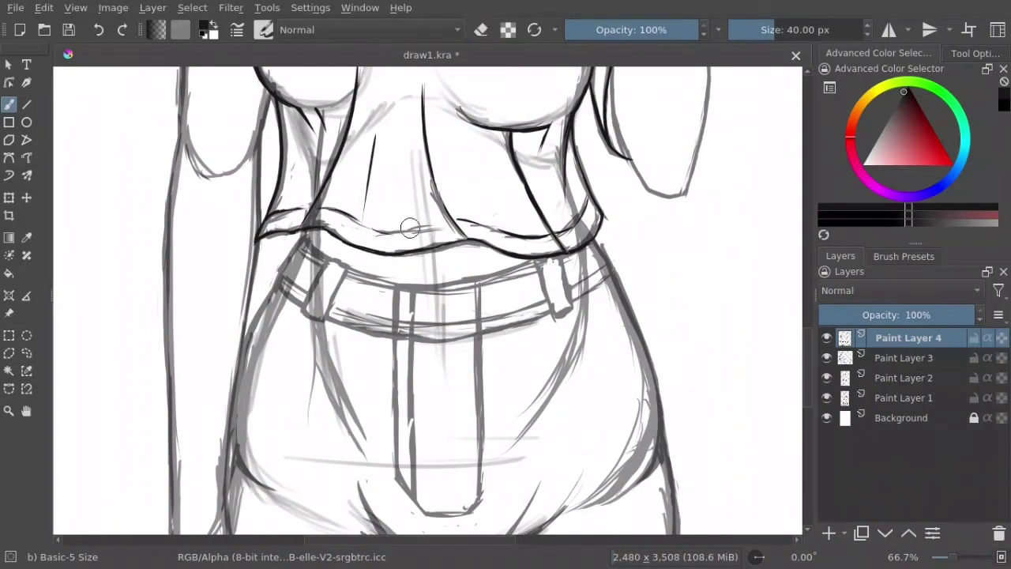
{"action": "key", "text": "e"}
{"action": "left_click_drag", "start_coordinate": [500, 154], "coordinate": [610, 505]}
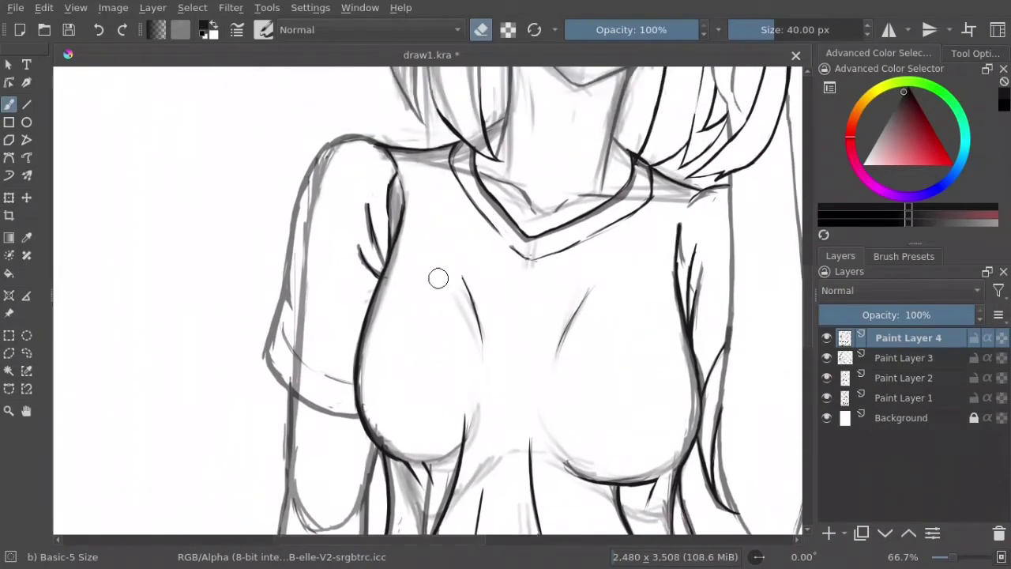
Step: Ink the left shoulder outline and erase stray marks along its top edge
{"action": "key", "text": "e"}
{"action": "left_click_drag", "start_coordinate": [367, 132], "coordinate": [294, 207]}
{"action": "left_click_drag", "start_coordinate": [307, 171], "coordinate": [252, 269]}
{"action": "key", "text": "ctrl+z"}
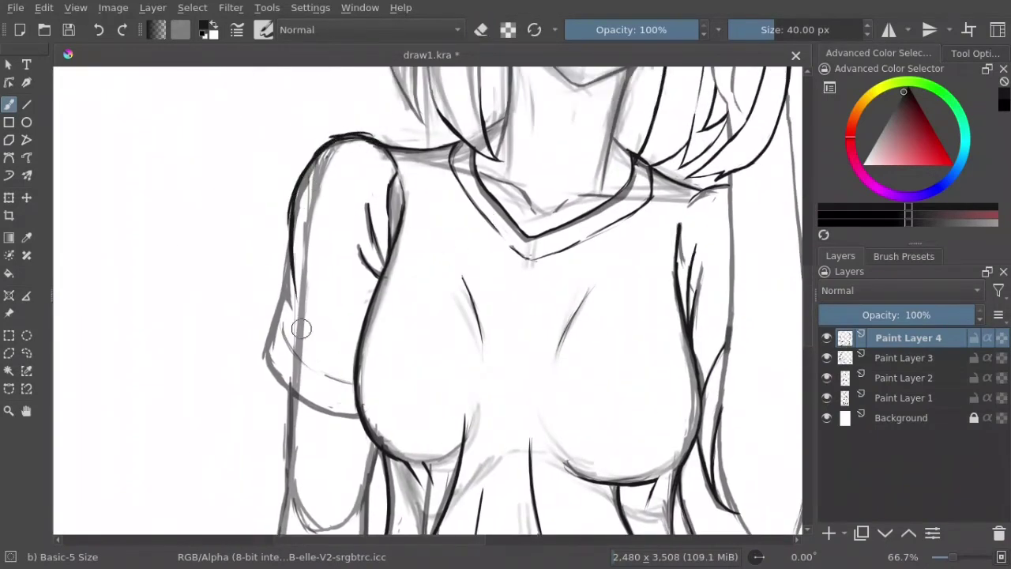
{"action": "key", "text": "e"}
{"action": "left_click_drag", "start_coordinate": [316, 140], "coordinate": [373, 142]}
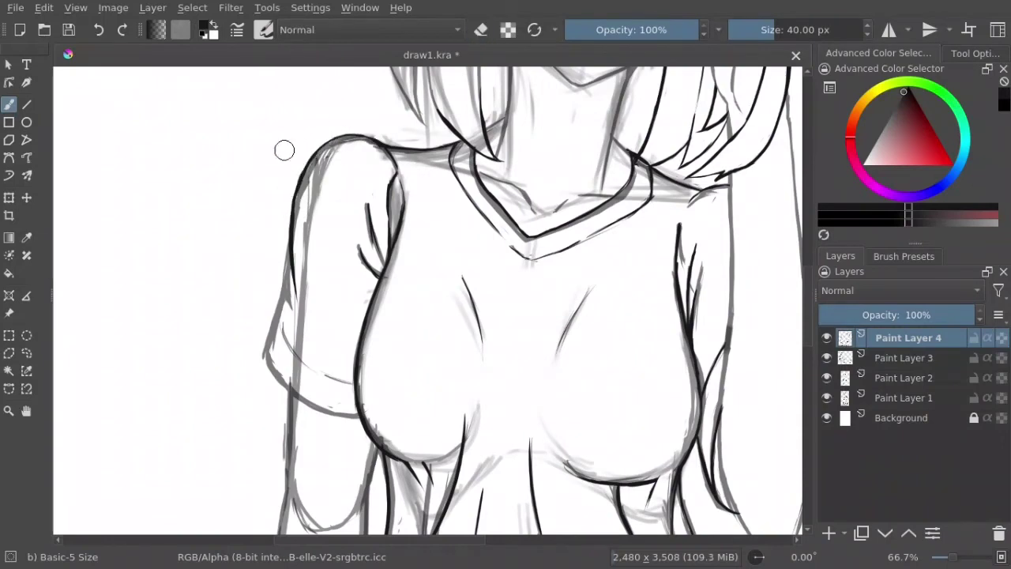
Step: Trace the left sleeve's lower edge and elbow curve in bold, refining with the eraser
{"action": "left_click_drag", "start_coordinate": [282, 286], "coordinate": [273, 344]}
{"action": "left_click_drag", "start_coordinate": [279, 319], "coordinate": [356, 388]}
{"action": "key", "text": "e"}
{"action": "key", "text": "e"}
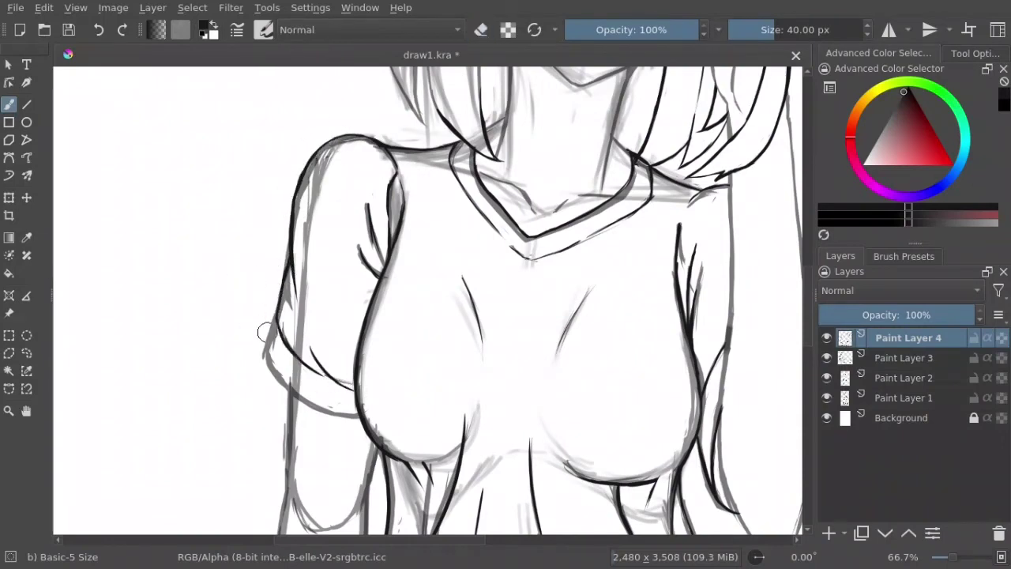
{"action": "left_click_drag", "start_coordinate": [266, 334], "coordinate": [359, 417]}
{"action": "key", "text": "e"}
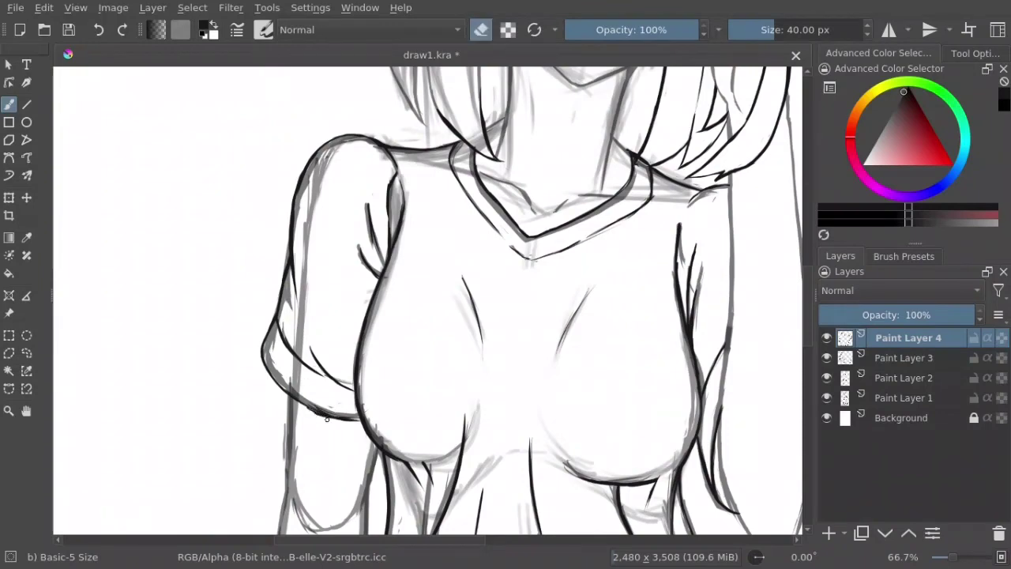
{"action": "scroll", "coordinate": [312, 294], "scroll_direction": "down", "scroll_amount": 3}
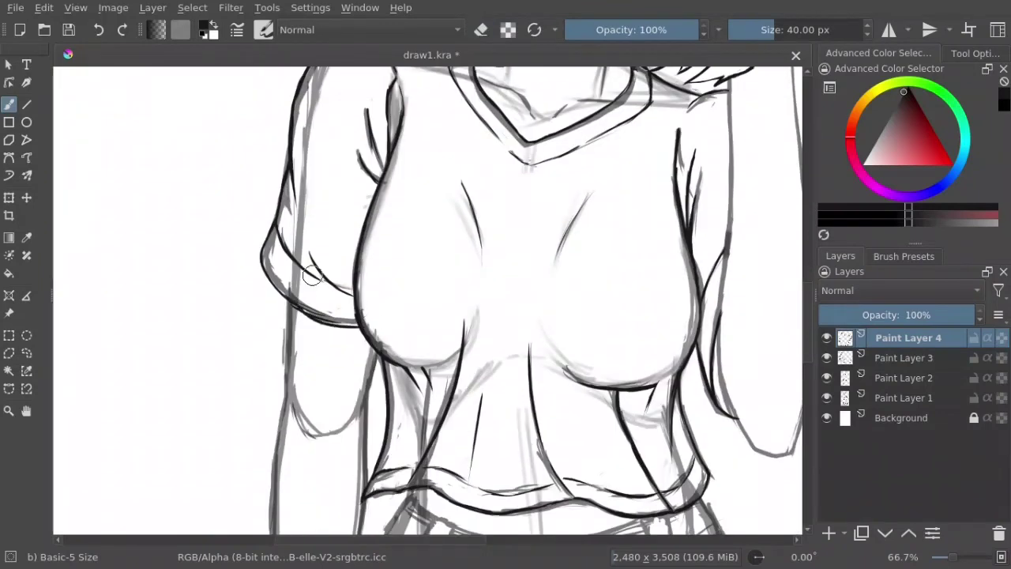
{"action": "key", "text": "e"}
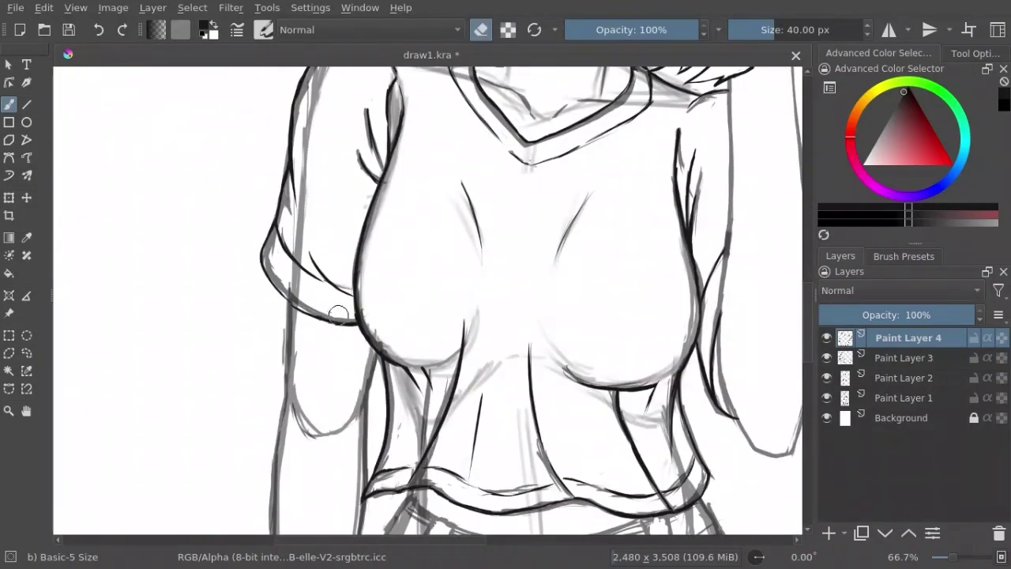
{"action": "left_click_drag", "start_coordinate": [352, 322], "coordinate": [283, 302]}
{"action": "key", "text": "e"}
{"action": "scroll", "coordinate": [302, 306], "scroll_direction": "down", "scroll_amount": 5}
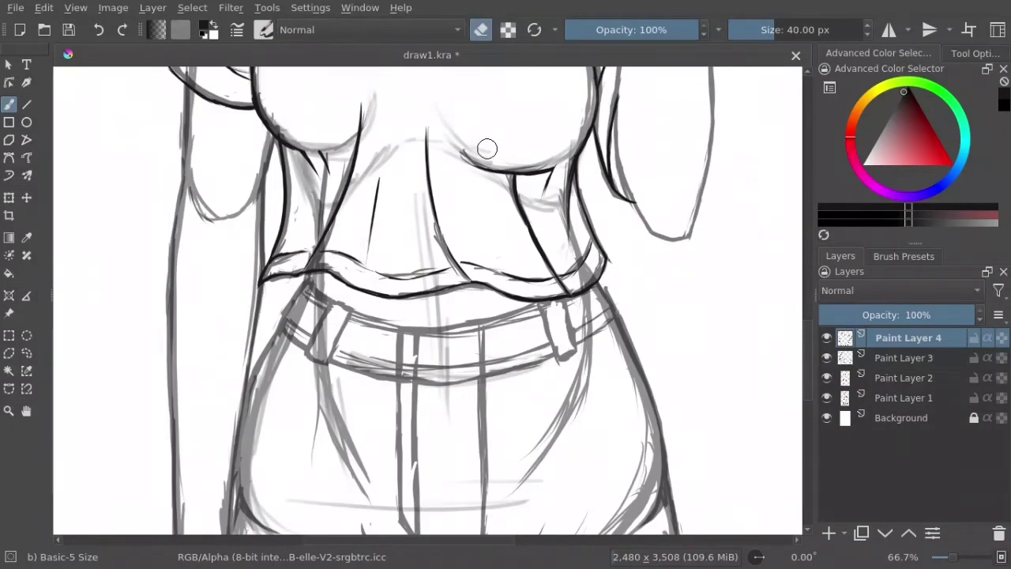
{"action": "scroll", "coordinate": [486, 148], "scroll_direction": "down", "scroll_amount": 3}
{"action": "scroll", "coordinate": [503, 175], "scroll_direction": "down", "scroll_amount": 3}
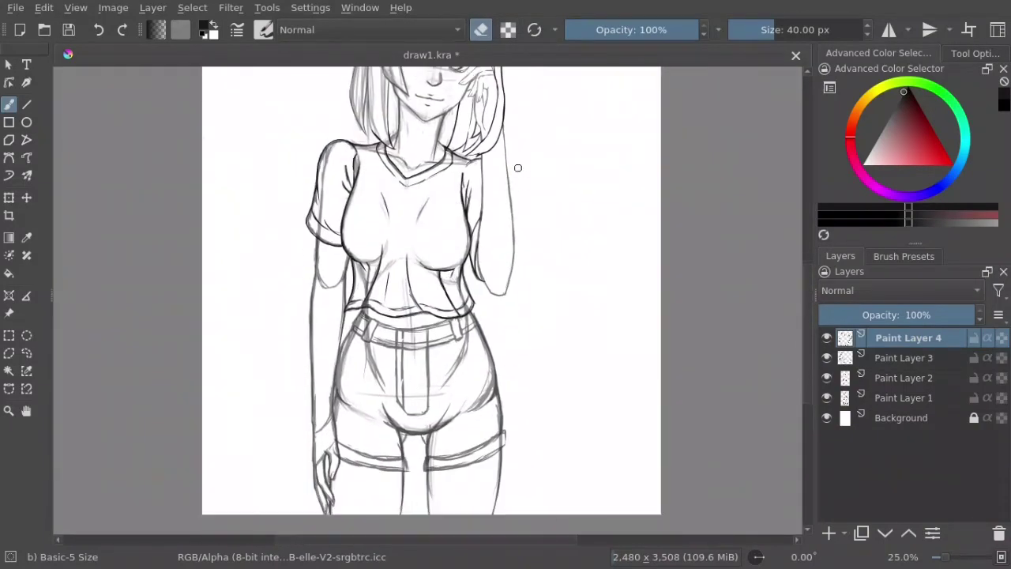
Step: Ink the outline of the shorts' left belt loop in black
{"action": "scroll", "coordinate": [403, 340], "scroll_direction": "up", "scroll_amount": 4}
{"action": "key", "text": "e"}
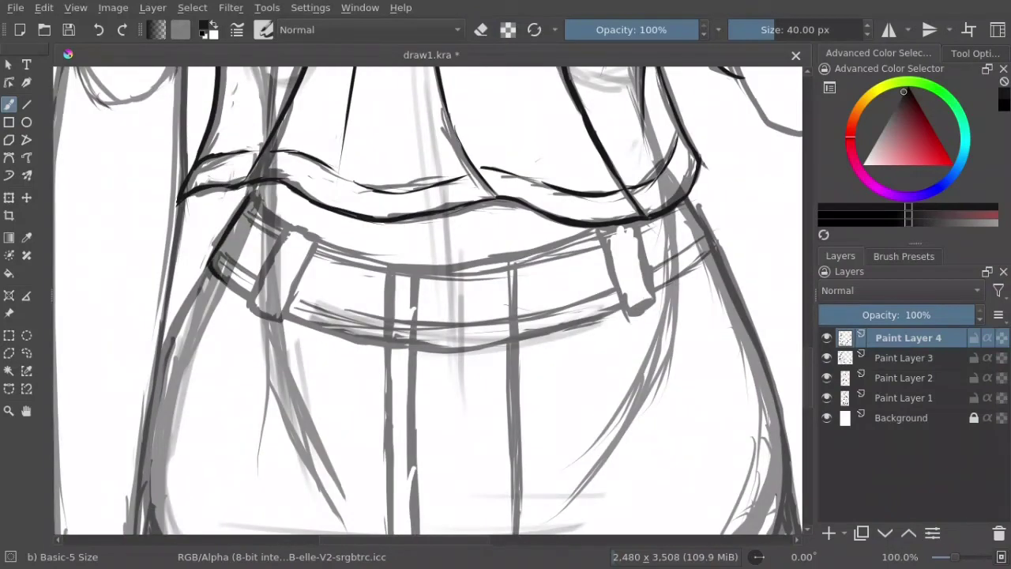
{"action": "scroll", "coordinate": [274, 245], "scroll_direction": "down", "scroll_amount": 1}
{"action": "mouse_move", "coordinate": [283, 178]}
{"action": "left_mouse_down"}
{"action": "mouse_move", "coordinate": [249, 262]}
{"action": "mouse_move", "coordinate": [282, 275]}
{"action": "left_mouse_up"}
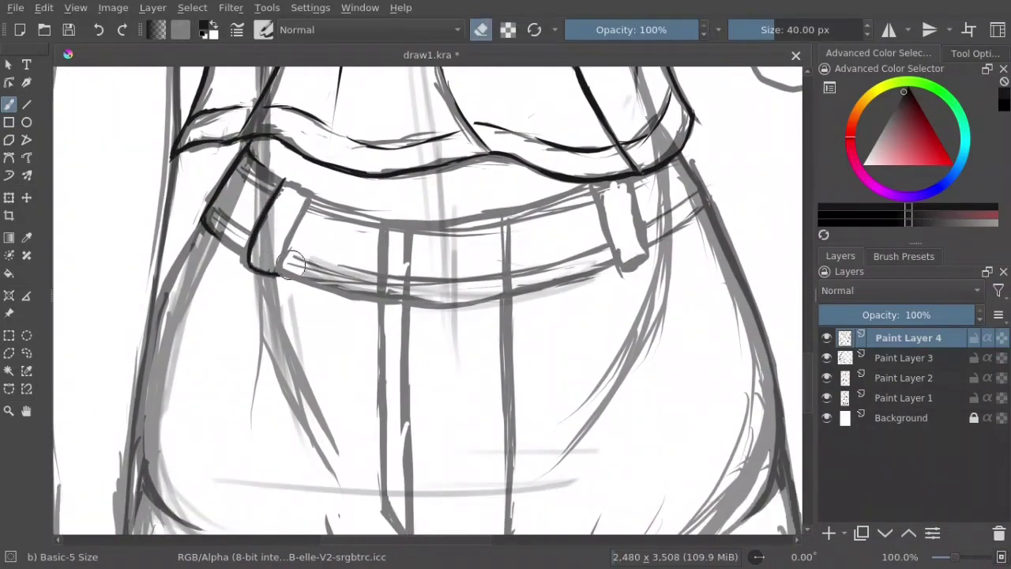
{"action": "left_click_drag", "start_coordinate": [310, 199], "coordinate": [281, 273]}
{"action": "left_click_drag", "start_coordinate": [278, 177], "coordinate": [310, 199]}
{"action": "key", "text": "e"}
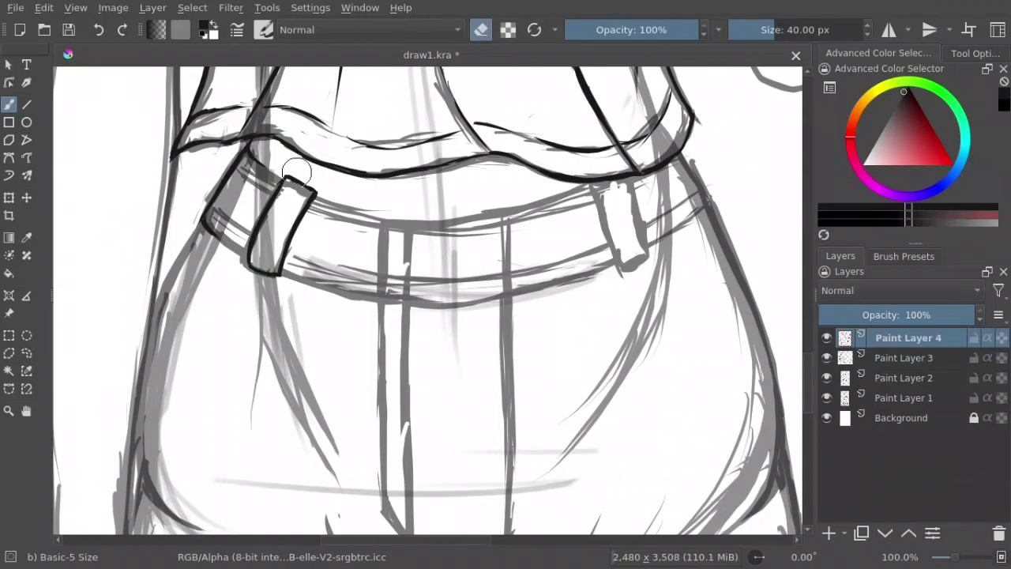
{"action": "key", "text": "e"}
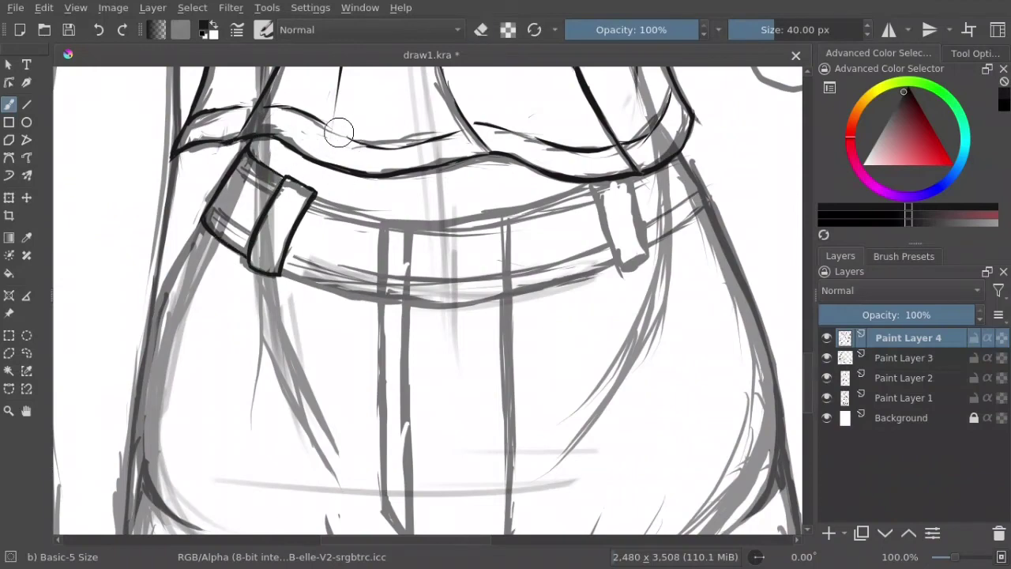
Step: Ink three vertical fly lines below the belt, joined at their tops
{"action": "scroll", "coordinate": [399, 95], "scroll_direction": "down", "scroll_amount": 1}
{"action": "left_click_drag", "start_coordinate": [377, 193], "coordinate": [375, 359]}
{"action": "left_click_drag", "start_coordinate": [402, 197], "coordinate": [402, 355]}
{"action": "left_click_drag", "start_coordinate": [503, 188], "coordinate": [502, 293]}
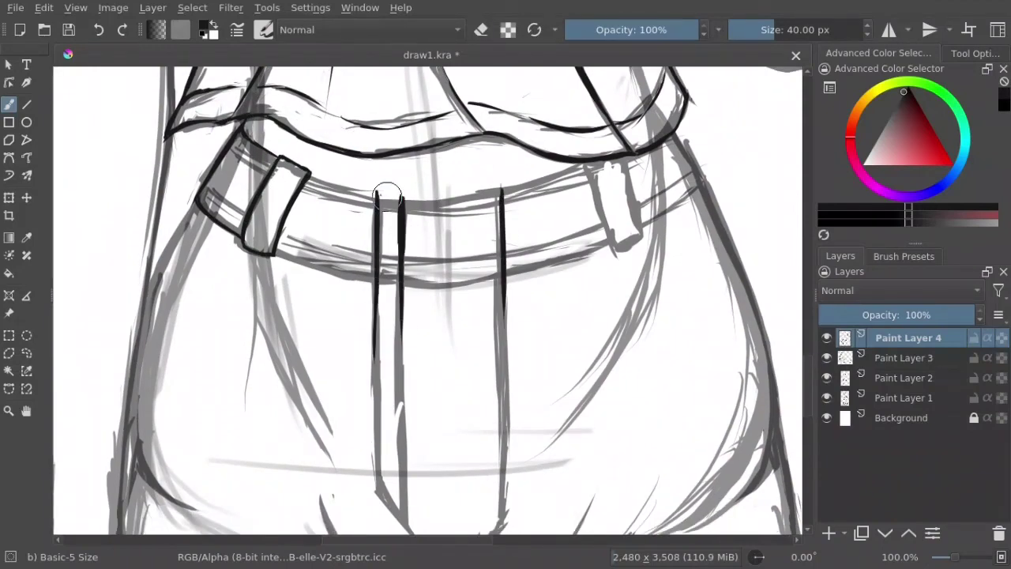
{"action": "left_click_drag", "start_coordinate": [403, 192], "coordinate": [503, 188]}
{"action": "key", "text": "e"}
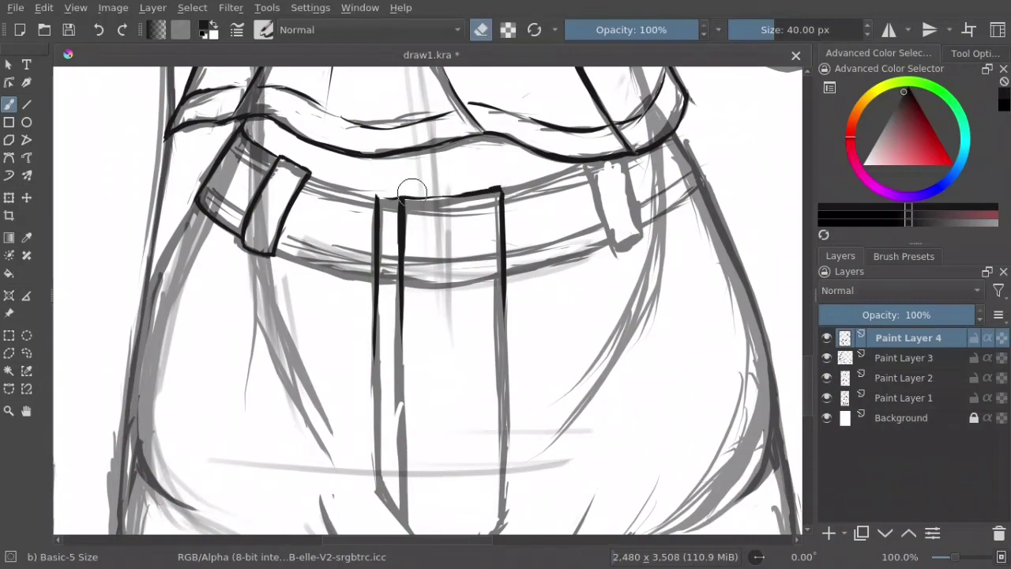
{"action": "key", "text": "e"}
Step: Ink the belt top across the fly and remove stray strokes inside the tab
{"action": "left_click_drag", "start_coordinate": [376, 197], "coordinate": [501, 190]}
{"action": "left_click_drag", "start_coordinate": [466, 321], "coordinate": [468, 261]}
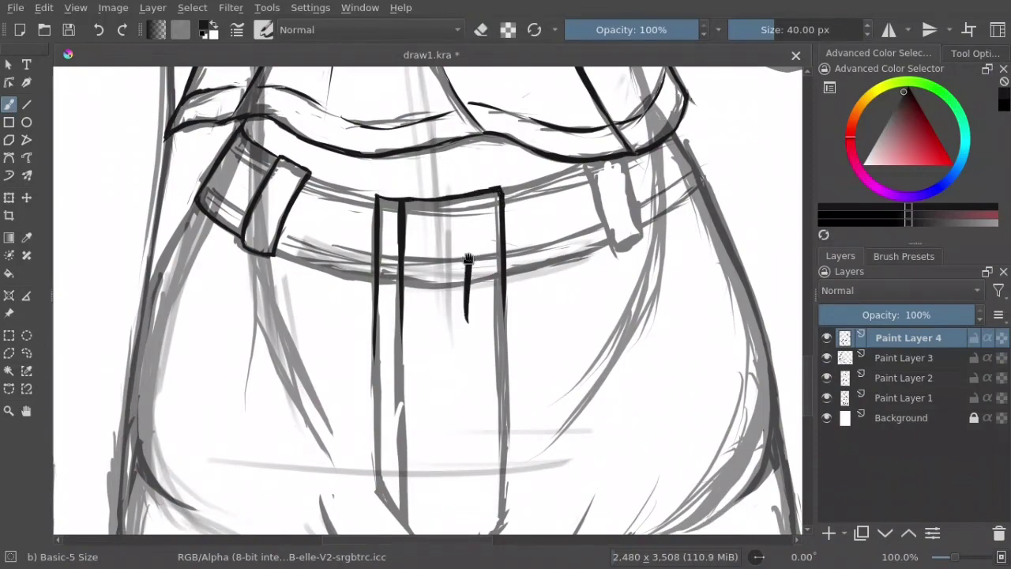
{"action": "key", "text": "ctrl+z"}
{"action": "key", "text": "e"}
{"action": "left_click_drag", "start_coordinate": [402, 327], "coordinate": [398, 223]}
{"action": "scroll", "coordinate": [406, 190], "scroll_direction": "down", "scroll_amount": 3}
{"action": "key", "text": "e"}
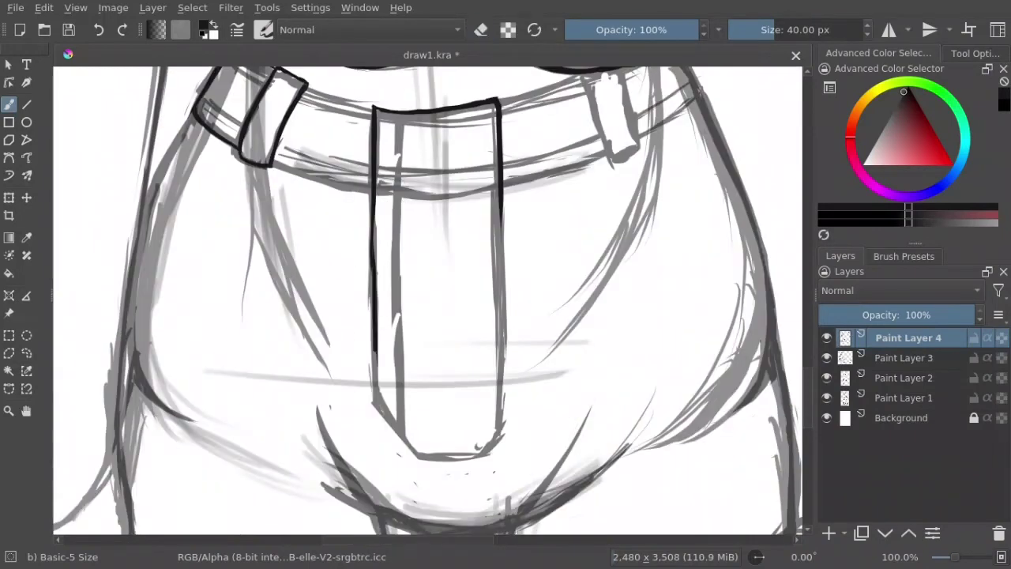
Step: Ink the fly tab's sides and curved bottom, darkening its inner line
{"action": "left_click_drag", "start_coordinate": [378, 281], "coordinate": [485, 455]}
{"action": "key", "text": "e"}
{"action": "left_click_drag", "start_coordinate": [385, 367], "coordinate": [384, 272]}
{"action": "key", "text": "e"}
{"action": "mouse_move", "coordinate": [419, 456]}
{"action": "left_mouse_down"}
{"action": "mouse_move", "coordinate": [501, 440]}
{"action": "mouse_move", "coordinate": [499, 234]}
{"action": "left_mouse_up"}
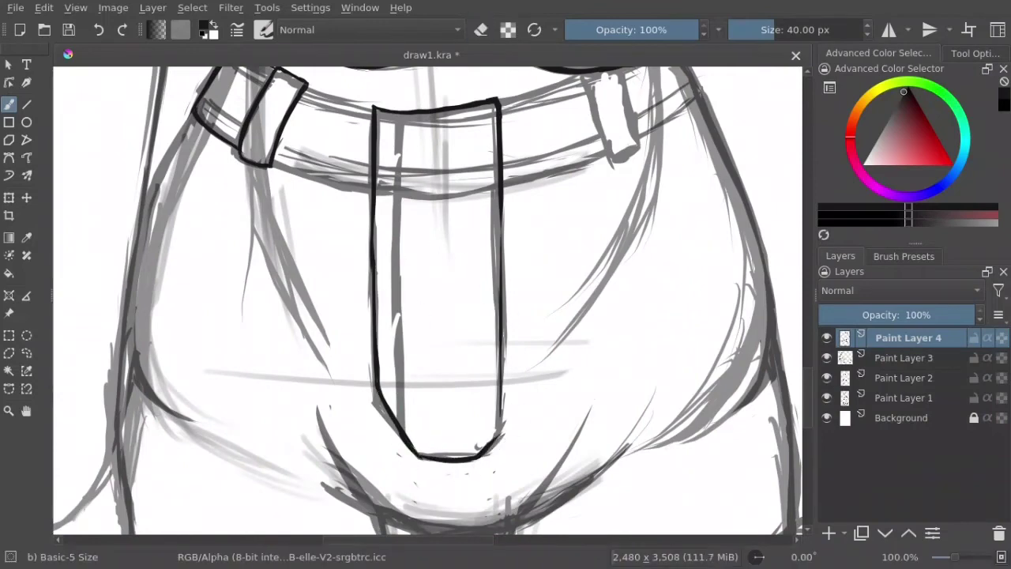
{"action": "left_click_drag", "start_coordinate": [403, 427], "coordinate": [397, 254]}
Step: Ink the right belt loop and extend the belt's lower edge across the strap
{"action": "mouse_move", "coordinate": [508, 86]}
{"action": "left_mouse_down"}
{"action": "mouse_move", "coordinate": [471, 174]}
{"action": "mouse_move", "coordinate": [522, 261]}
{"action": "mouse_move", "coordinate": [544, 166]}
{"action": "left_mouse_up"}
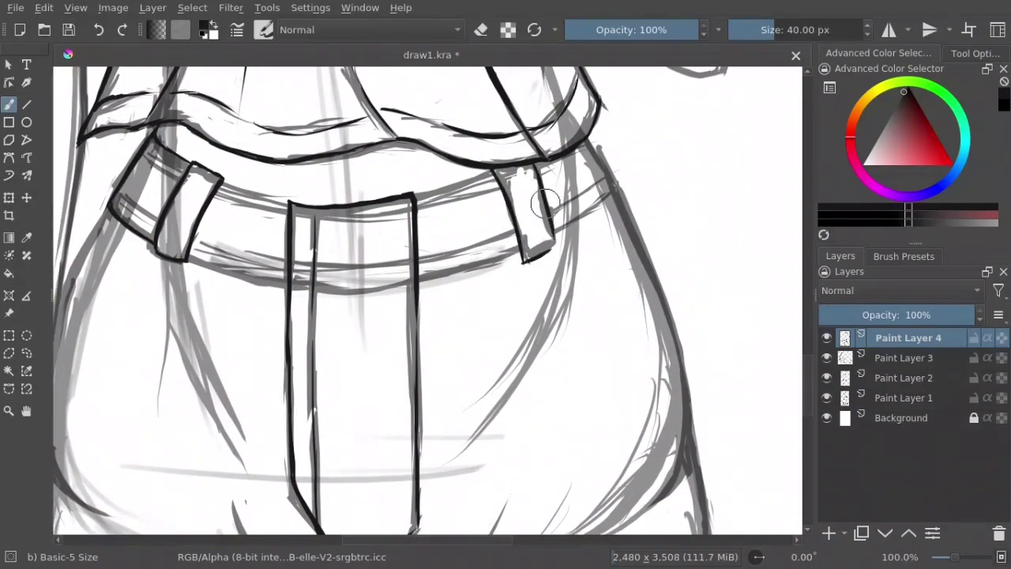
{"action": "key", "text": "e"}
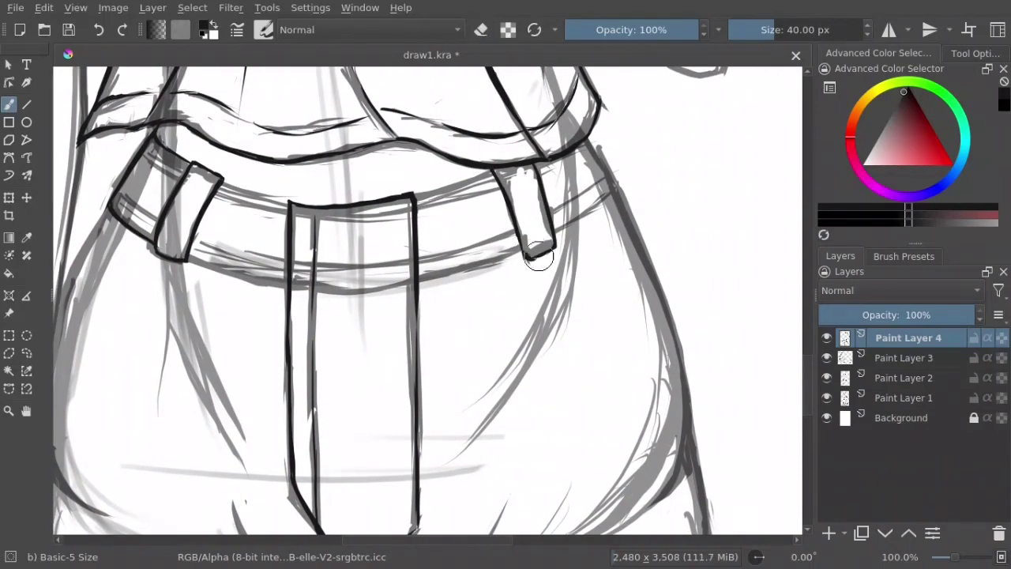
{"action": "left_click_drag", "start_coordinate": [567, 83], "coordinate": [526, 133]}
{"action": "key", "text": "e"}
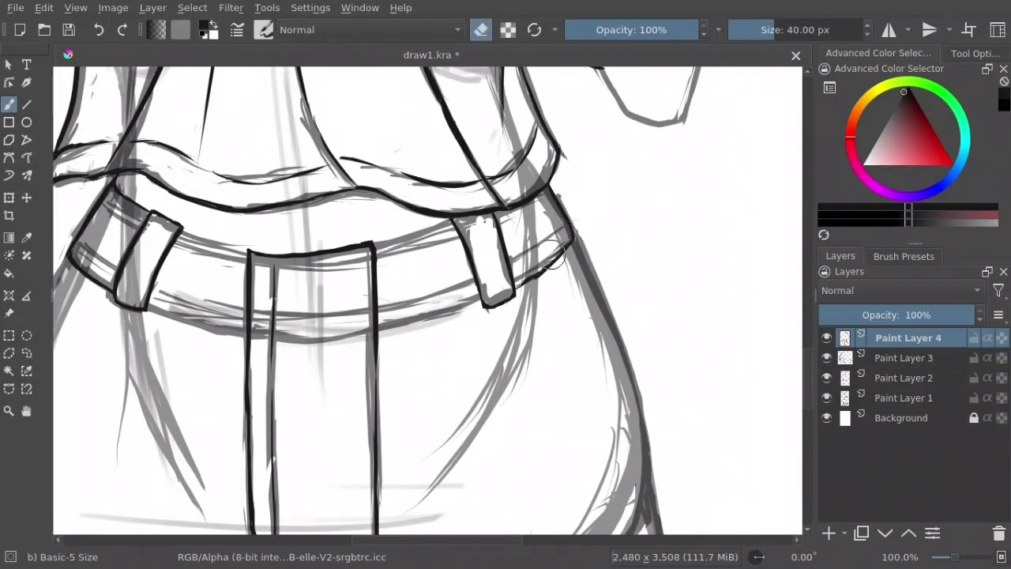
{"action": "mouse_move", "coordinate": [374, 243]}
{"action": "left_mouse_down"}
{"action": "mouse_move", "coordinate": [459, 228]}
{"action": "mouse_move", "coordinate": [478, 208]}
{"action": "left_mouse_up"}
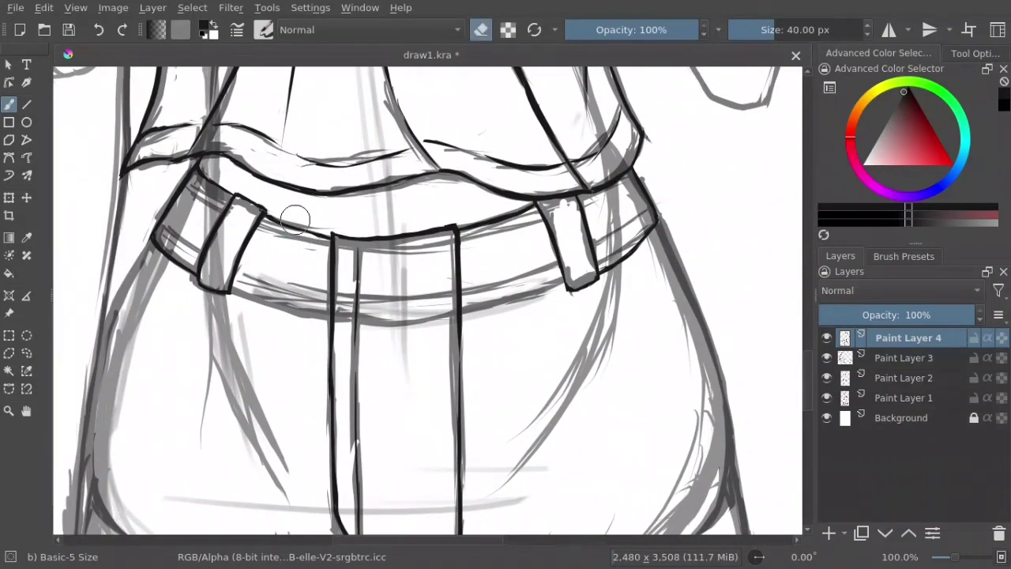
{"action": "left_click_drag", "start_coordinate": [260, 242], "coordinate": [286, 186]}
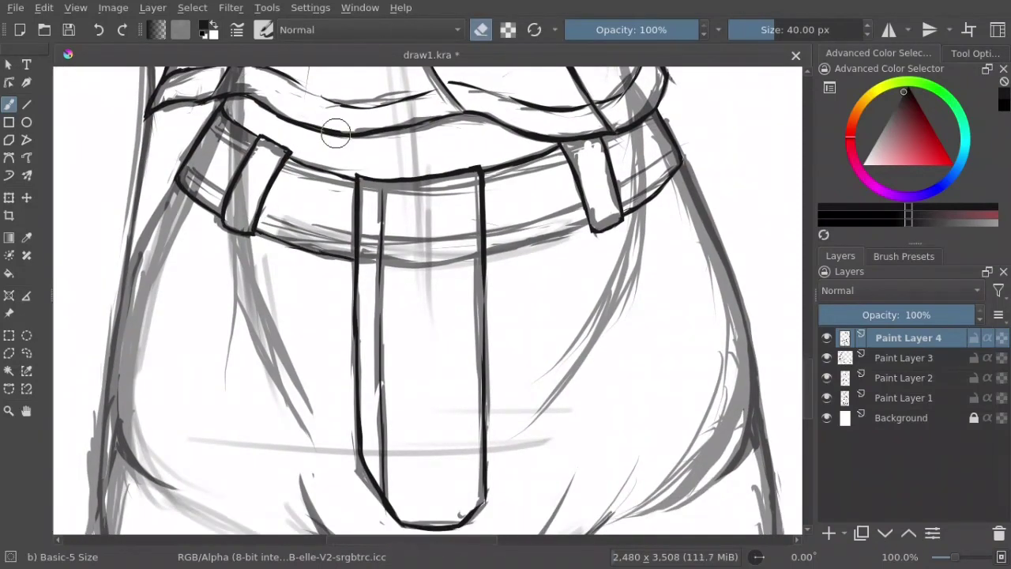
{"action": "mouse_move", "coordinate": [360, 262]}
{"action": "left_mouse_down"}
{"action": "mouse_move", "coordinate": [473, 258]}
{"action": "mouse_move", "coordinate": [583, 231]}
{"action": "left_mouse_up"}
{"action": "key", "text": "e"}
Step: Ink and clean up the left curve of the belly
{"action": "key", "text": "e"}
{"action": "key", "text": "e"}
{"action": "mouse_move", "coordinate": [565, 353]}
{"action": "left_mouse_down"}
{"action": "mouse_move", "coordinate": [572, 260]}
{"action": "mouse_move", "coordinate": [695, 237]}
{"action": "left_mouse_up"}
{"action": "key", "text": "e"}
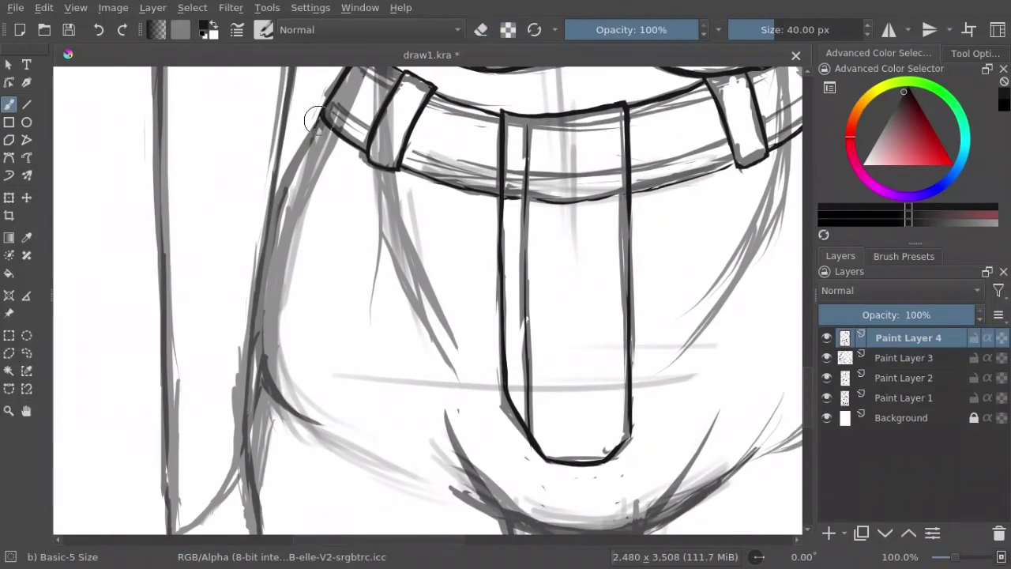
{"action": "mouse_move", "coordinate": [264, 291]}
{"action": "left_mouse_down"}
{"action": "mouse_move", "coordinate": [368, 392]}
{"action": "mouse_move", "coordinate": [361, 366]}
{"action": "left_mouse_up"}
{"action": "key", "text": "e"}
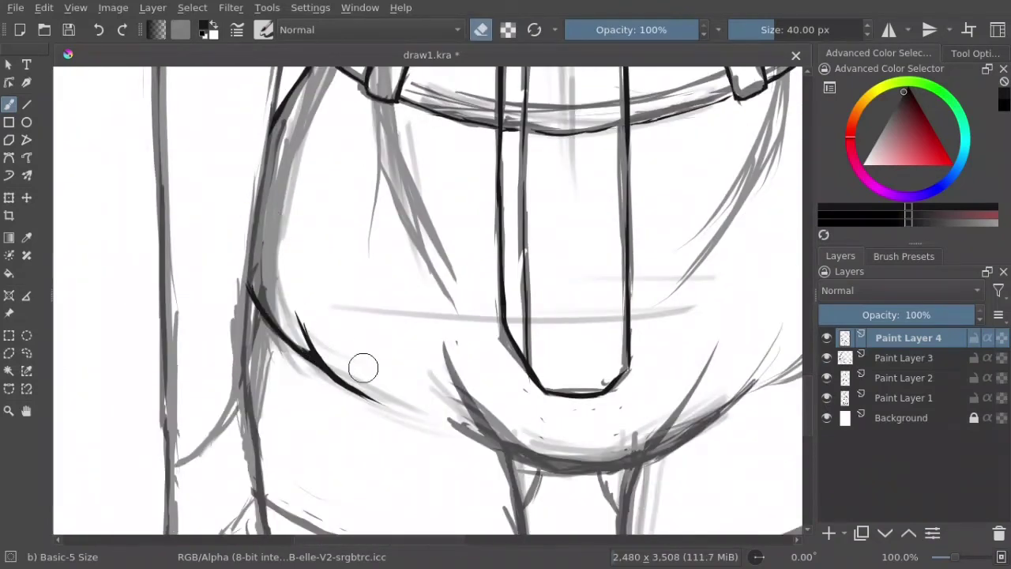
{"action": "left_click_drag", "start_coordinate": [311, 334], "coordinate": [240, 230]}
Step: Ink the long lower belly curve and the right belly curve, erasing overshoots
{"action": "key", "text": "e"}
{"action": "left_click_drag", "start_coordinate": [280, 276], "coordinate": [386, 312]}
{"action": "mouse_move", "coordinate": [380, 219]}
{"action": "left_mouse_down"}
{"action": "mouse_move", "coordinate": [542, 351]}
{"action": "mouse_move", "coordinate": [672, 266]}
{"action": "mouse_move", "coordinate": [730, 210]}
{"action": "left_mouse_up"}
{"action": "left_click_drag", "start_coordinate": [743, 252], "coordinate": [577, 359]}
{"action": "key", "text": "e"}
{"action": "left_click_drag", "start_coordinate": [664, 296], "coordinate": [593, 340]}
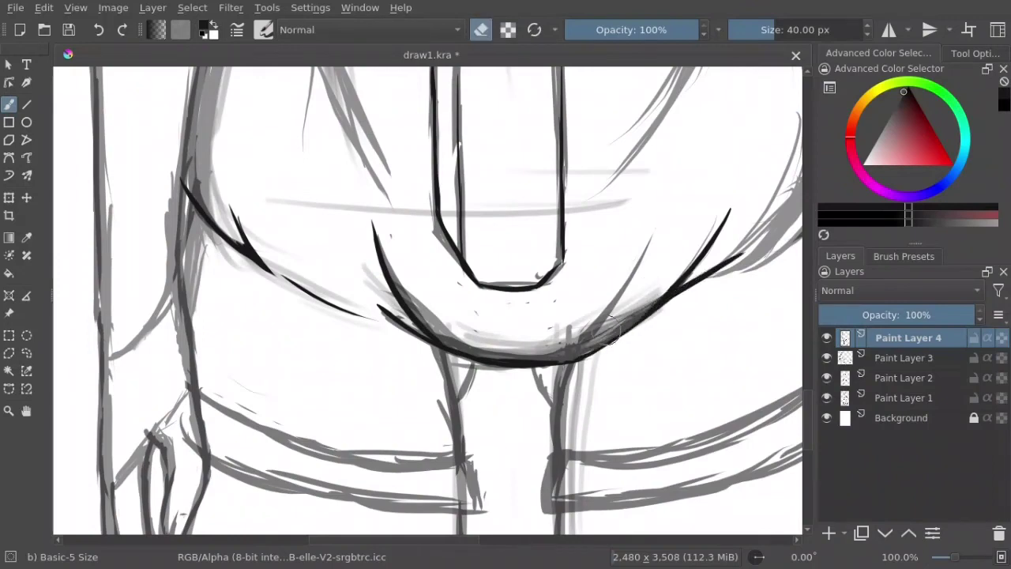
{"action": "key", "text": "e"}
{"action": "left_click_drag", "start_coordinate": [668, 230], "coordinate": [557, 363]}
{"action": "key", "text": "e"}
{"action": "mouse_move", "coordinate": [636, 284]}
{"action": "left_mouse_down"}
{"action": "mouse_move", "coordinate": [545, 363]}
{"action": "mouse_move", "coordinate": [660, 272]}
{"action": "left_mouse_up"}
{"action": "key", "text": "e"}
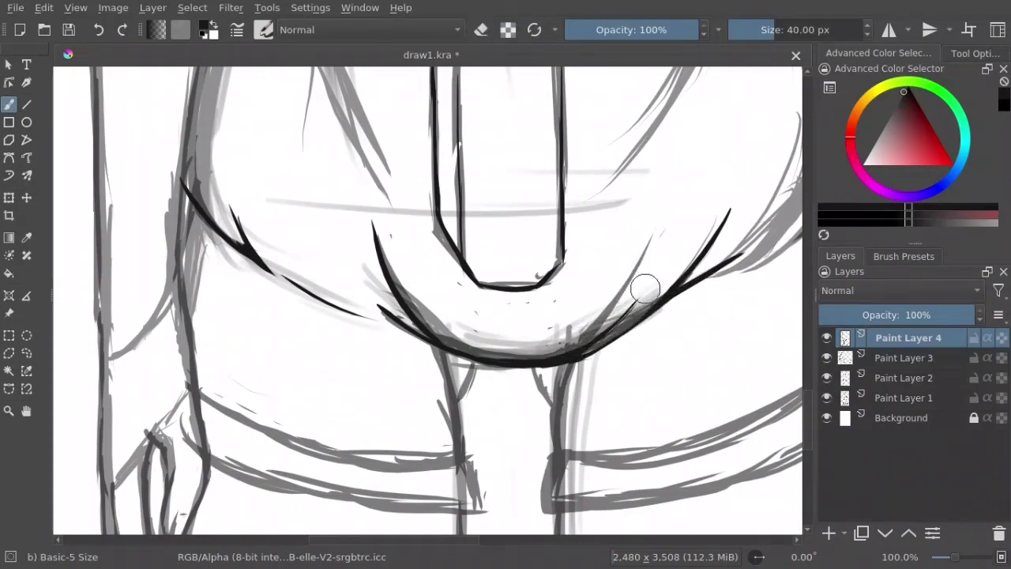
Step: Ink the left and right inner leg lines, crotch curve and left leg junction
{"action": "left_click_drag", "start_coordinate": [624, 336], "coordinate": [569, 225]}
{"action": "left_click_drag", "start_coordinate": [400, 250], "coordinate": [383, 360]}
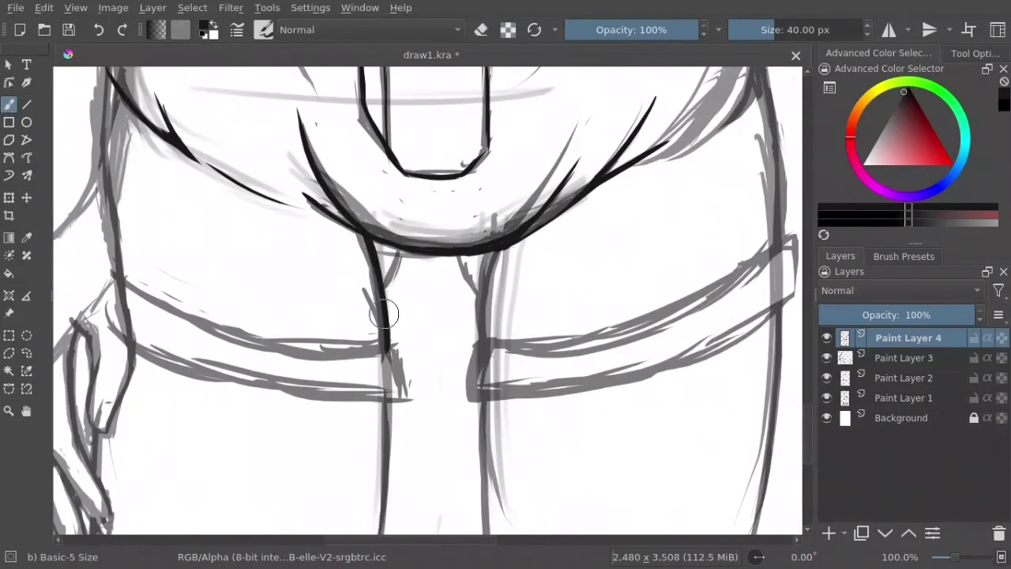
{"action": "left_click_drag", "start_coordinate": [456, 253], "coordinate": [484, 299]}
{"action": "left_click_drag", "start_coordinate": [497, 254], "coordinate": [486, 352]}
{"action": "key", "text": "e"}
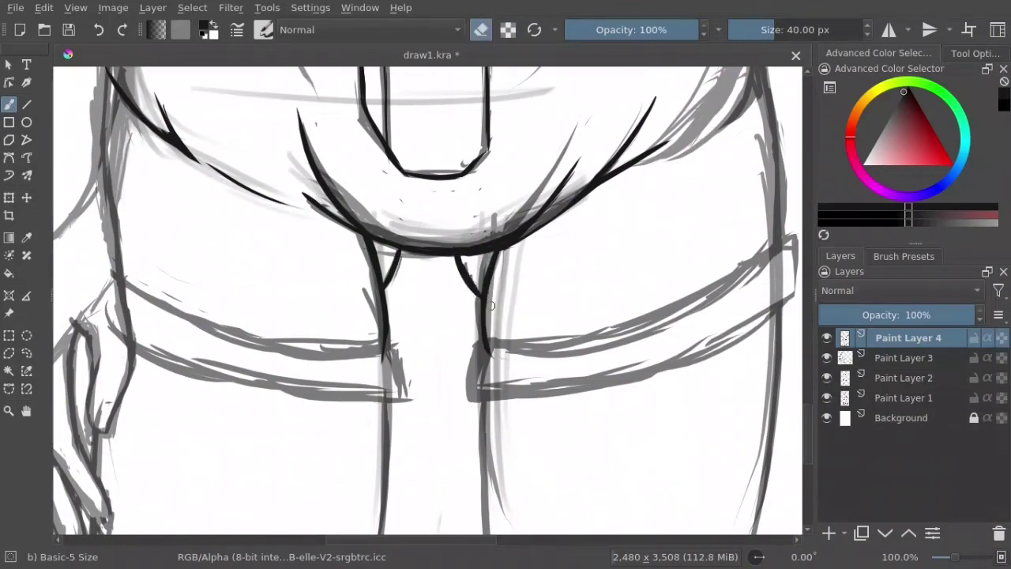
{"action": "left_click_drag", "start_coordinate": [441, 225], "coordinate": [464, 146]}
{"action": "key", "text": "e"}
{"action": "mouse_move", "coordinate": [141, 198]}
{"action": "left_mouse_down"}
{"action": "mouse_move", "coordinate": [404, 276]}
{"action": "mouse_move", "coordinate": [426, 318]}
{"action": "left_mouse_up"}
Step: Ink the lower edge of the left leg cuff
{"action": "key", "text": "e"}
{"action": "key", "text": "e"}
{"action": "mouse_move", "coordinate": [146, 269]}
{"action": "left_mouse_down"}
{"action": "mouse_move", "coordinate": [340, 317]}
{"action": "mouse_move", "coordinate": [427, 324]}
{"action": "left_mouse_up"}
{"action": "key", "text": "e"}
{"action": "left_click_drag", "start_coordinate": [268, 310], "coordinate": [389, 322]}
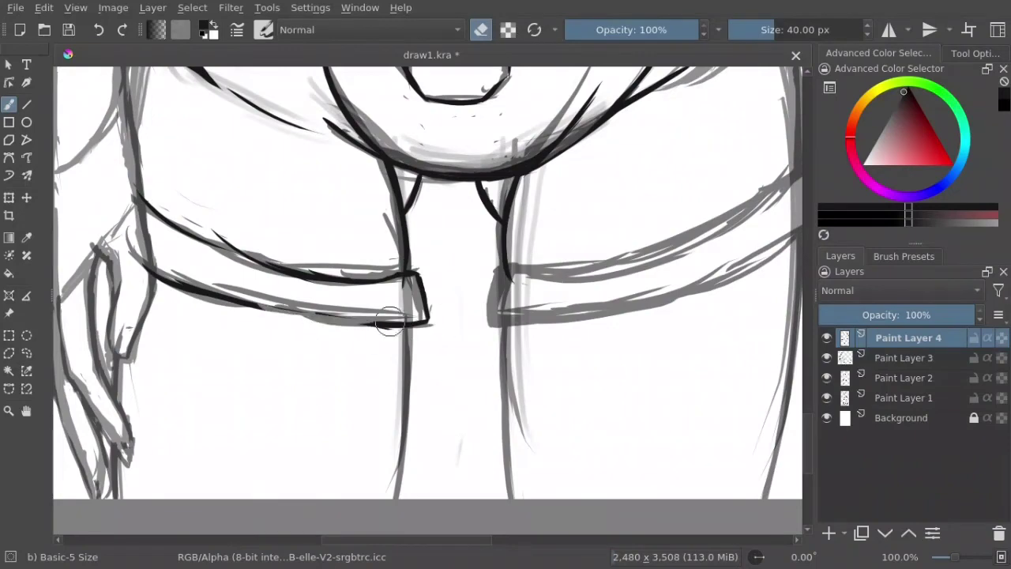
{"action": "left_click_drag", "start_coordinate": [248, 309], "coordinate": [392, 324]}
{"action": "key", "text": "e"}
Step: Ink the right leg cuff's upper and lower edges, reworking its end at the leg
{"action": "left_click_drag", "start_coordinate": [563, 237], "coordinate": [346, 277]}
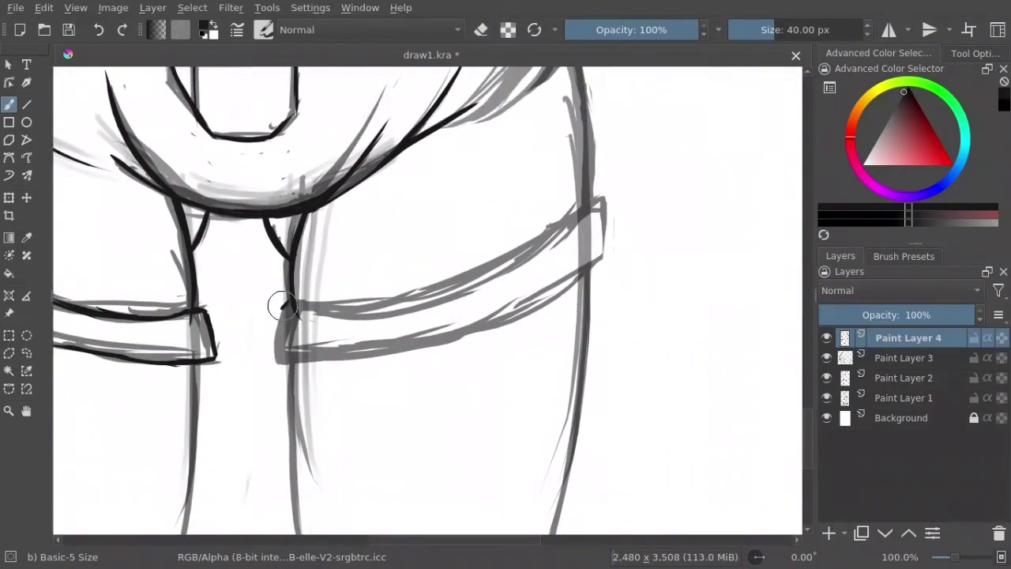
{"action": "mouse_move", "coordinate": [283, 316]}
{"action": "left_mouse_down"}
{"action": "mouse_move", "coordinate": [368, 296]}
{"action": "mouse_move", "coordinate": [600, 196]}
{"action": "left_mouse_up"}
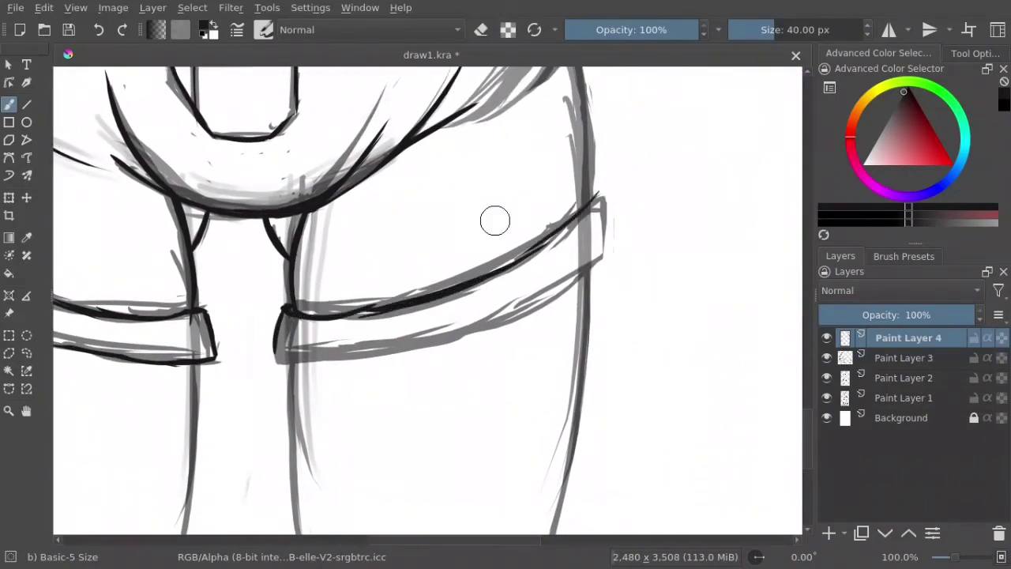
{"action": "key", "text": "e"}
{"action": "mouse_move", "coordinate": [419, 299]}
{"action": "left_mouse_down"}
{"action": "mouse_move", "coordinate": [308, 313]}
{"action": "mouse_move", "coordinate": [430, 299]}
{"action": "left_mouse_up"}
{"action": "key", "text": "e"}
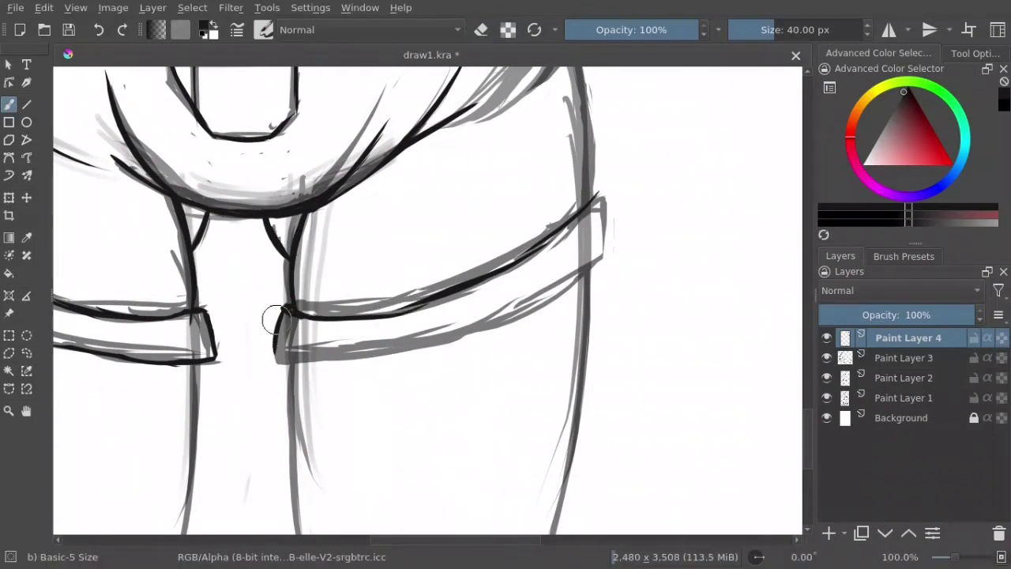
{"action": "left_click_drag", "start_coordinate": [207, 312], "coordinate": [204, 364]}
{"action": "mouse_move", "coordinate": [281, 313]}
{"action": "left_mouse_down"}
{"action": "mouse_move", "coordinate": [271, 348]}
{"action": "mouse_move", "coordinate": [403, 347]}
{"action": "left_mouse_up"}
{"action": "key", "text": "e"}
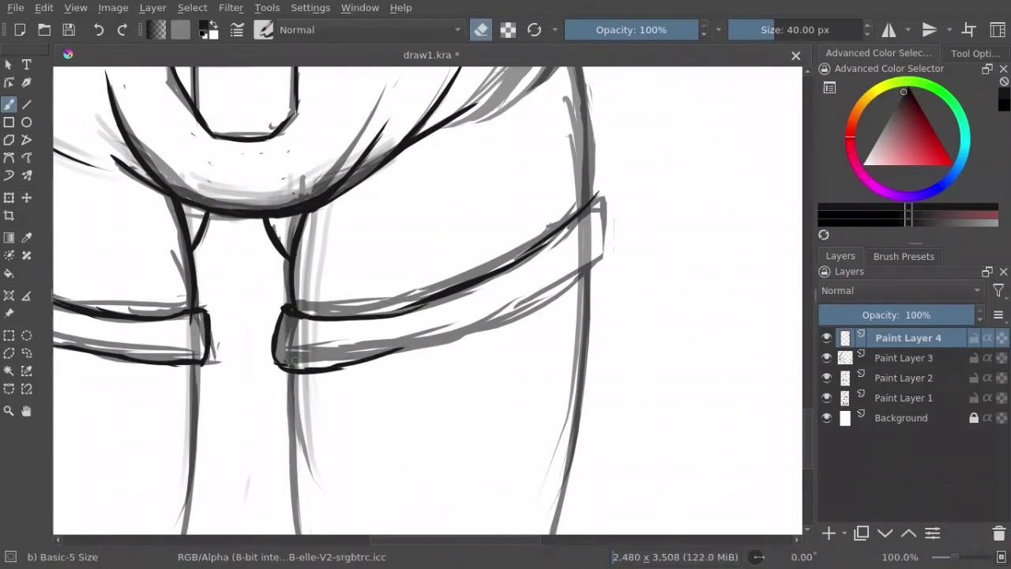
{"action": "key", "text": "e"}
{"action": "mouse_move", "coordinate": [348, 367]}
{"action": "left_mouse_down"}
{"action": "mouse_move", "coordinate": [284, 365]}
{"action": "mouse_move", "coordinate": [316, 370]}
{"action": "left_mouse_up"}
{"action": "key", "text": "e"}
{"action": "key", "text": "e"}
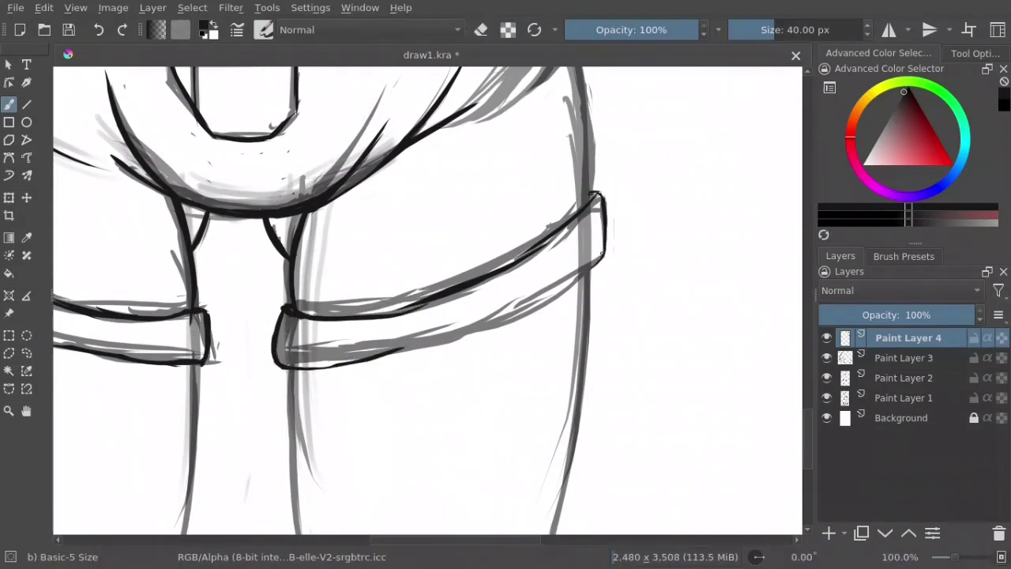
{"action": "left_click_drag", "start_coordinate": [401, 355], "coordinate": [554, 310]}
Step: Ink the outer right thigh line and the right hip outline
{"action": "scroll", "coordinate": [549, 219], "scroll_direction": "up", "scroll_amount": 3}
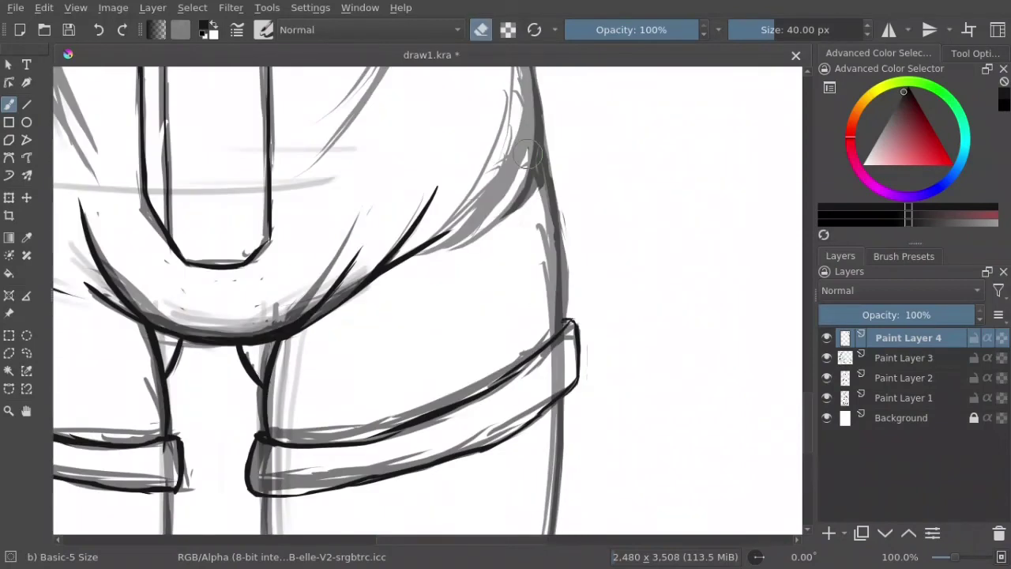
{"action": "left_click_drag", "start_coordinate": [542, 133], "coordinate": [562, 316]}
{"action": "key", "text": "e"}
{"action": "scroll", "coordinate": [557, 271], "scroll_direction": "up", "scroll_amount": 3}
{"action": "key", "text": "e"}
{"action": "mouse_move", "coordinate": [506, 115]}
{"action": "left_mouse_down"}
{"action": "mouse_move", "coordinate": [577, 300]}
{"action": "mouse_move", "coordinate": [593, 442]}
{"action": "left_mouse_up"}
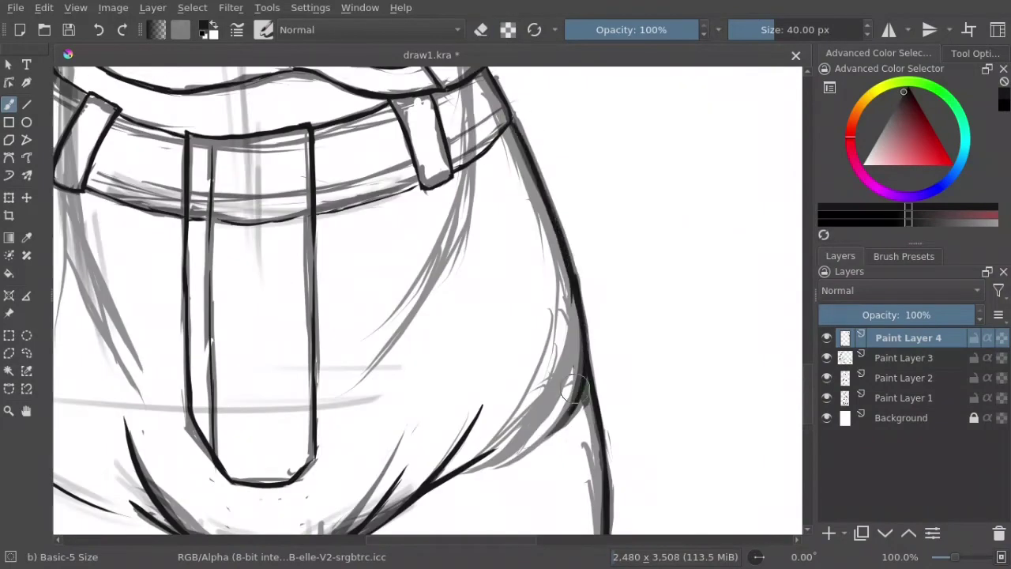
{"action": "key", "text": "e"}
{"action": "scroll", "coordinate": [558, 255], "scroll_direction": "down", "scroll_amount": 3}
{"action": "scroll", "coordinate": [535, 255], "scroll_direction": "up", "scroll_amount": 4}
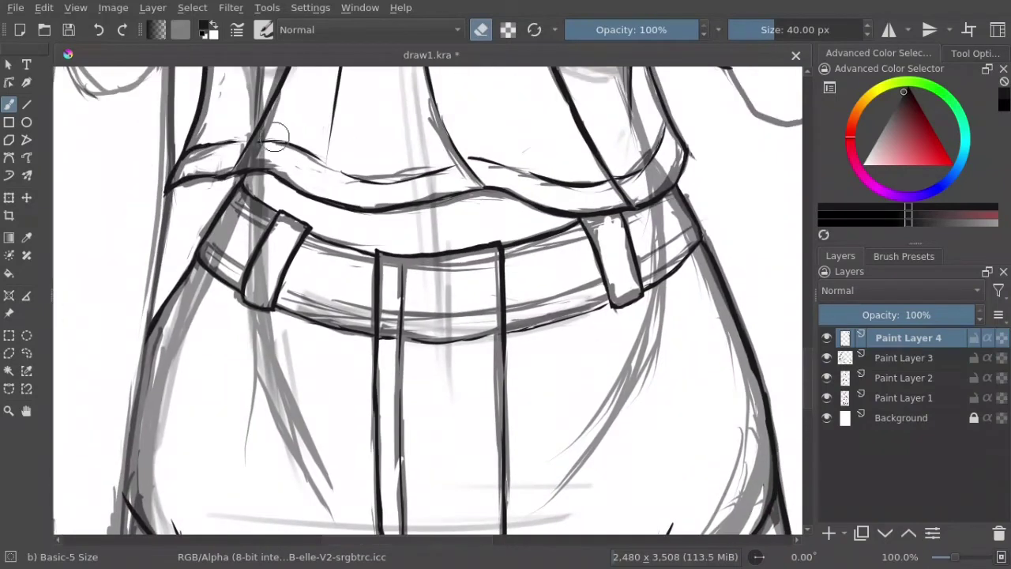
{"action": "key", "text": "e"}
Step: Ink the belt's lower and upper edges and touch up the right end
{"action": "mouse_move", "coordinate": [313, 303]}
{"action": "left_mouse_down"}
{"action": "mouse_move", "coordinate": [370, 316]}
{"action": "mouse_move", "coordinate": [474, 310]}
{"action": "mouse_move", "coordinate": [487, 331]}
{"action": "left_mouse_up"}
{"action": "left_click_drag", "start_coordinate": [414, 256], "coordinate": [591, 231]}
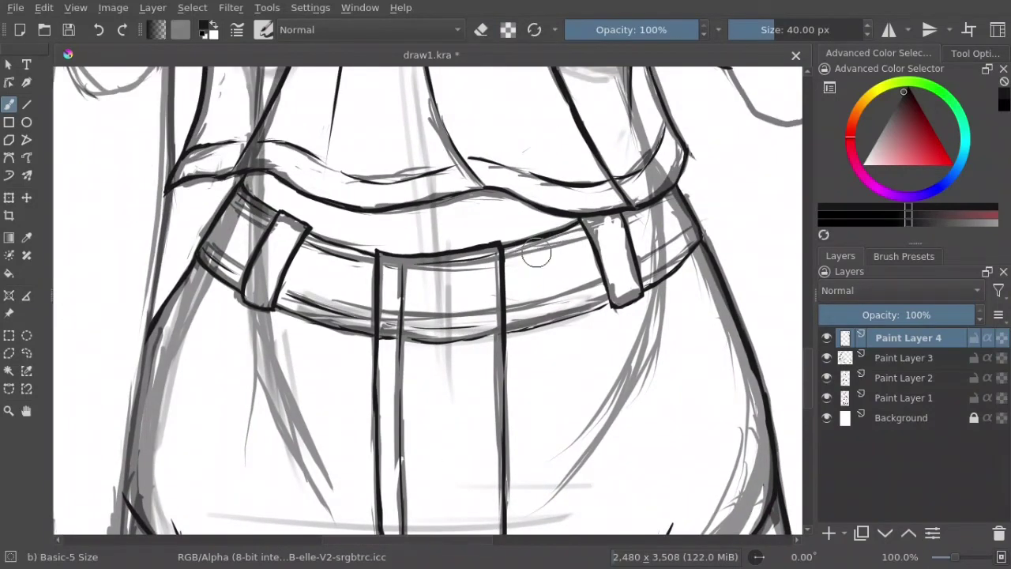
{"action": "left_click_drag", "start_coordinate": [534, 308], "coordinate": [520, 307]}
{"action": "scroll", "coordinate": [638, 215], "scroll_direction": "down", "scroll_amount": 3}
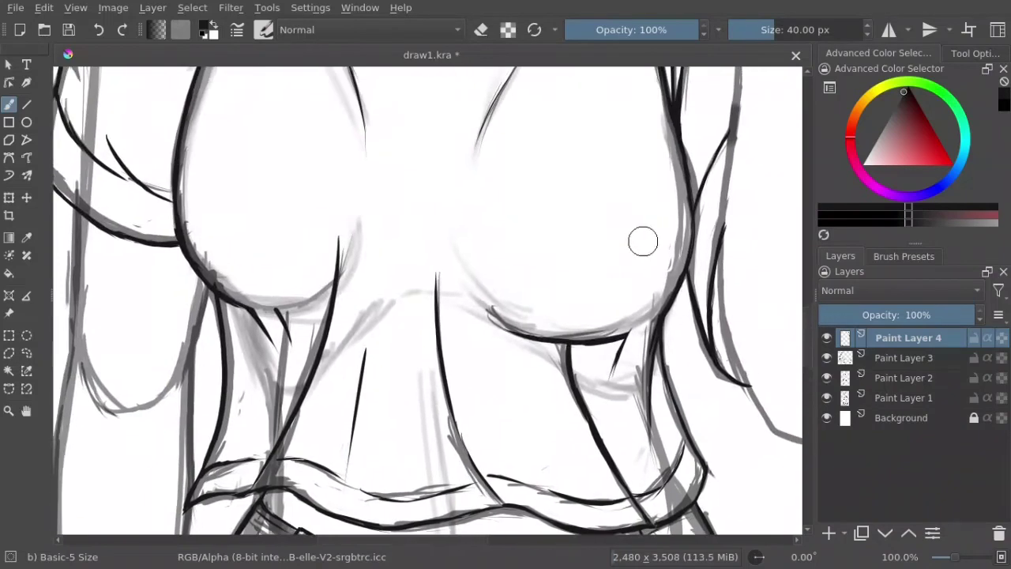
{"action": "scroll", "coordinate": [643, 239], "scroll_direction": "down", "scroll_amount": 3}
Step: Merge the belt line layer down and erase stray sketch lines around the shorts' hem
{"action": "key", "text": "shift+Delete"}
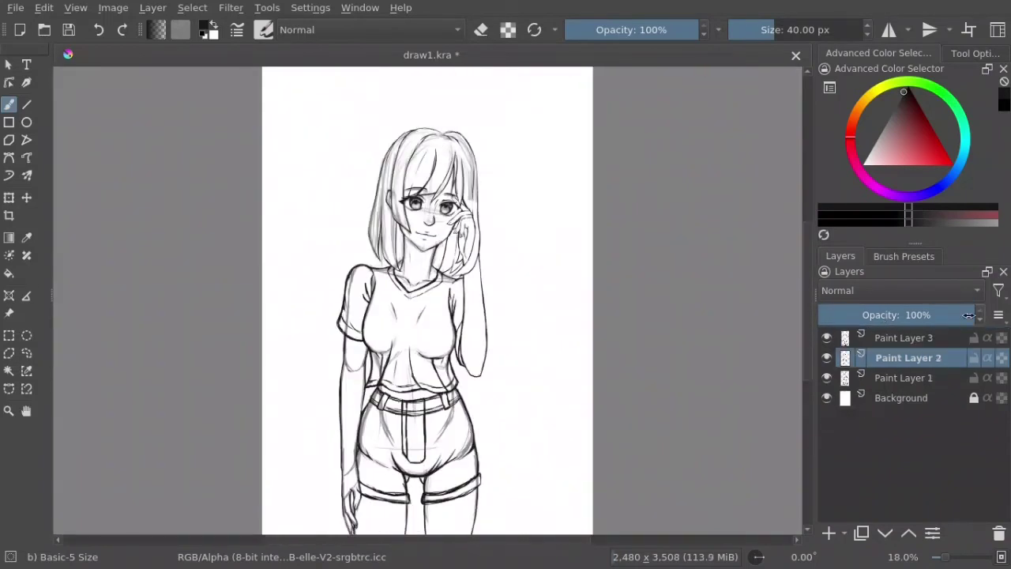
{"action": "left_click", "coordinate": [904, 256]}
{"action": "left_click", "coordinate": [841, 319]}
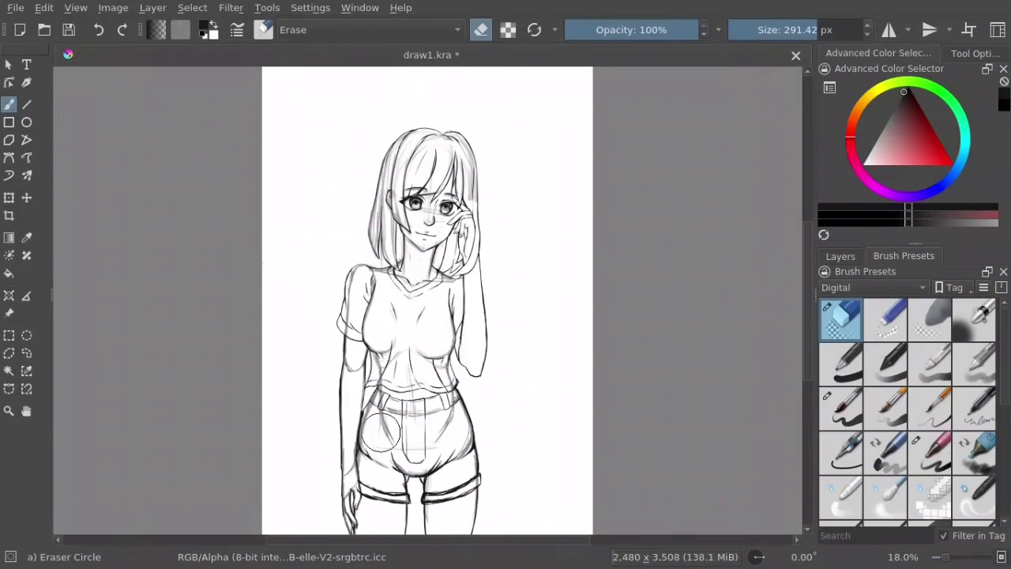
{"action": "scroll", "coordinate": [394, 379], "scroll_direction": "down", "scroll_amount": 2}
{"action": "left_click_drag", "start_coordinate": [394, 378], "coordinate": [355, 372]}
{"action": "mouse_move", "coordinate": [388, 435]}
{"action": "left_mouse_down"}
{"action": "mouse_move", "coordinate": [365, 397]}
{"action": "mouse_move", "coordinate": [475, 371]}
{"action": "left_mouse_up"}
{"action": "scroll", "coordinate": [407, 355], "scroll_direction": "up", "scroll_amount": 4}
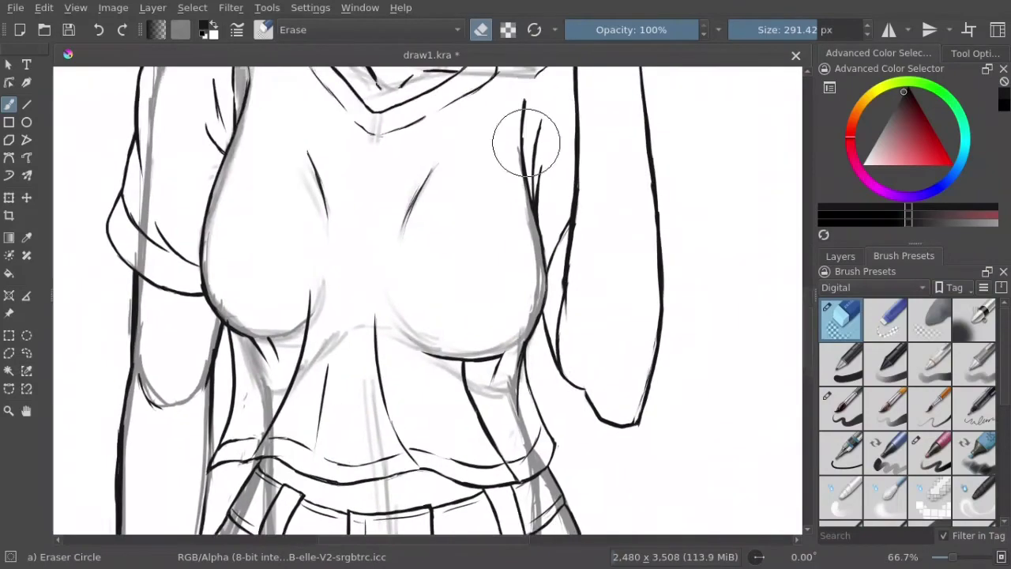
{"action": "scroll", "coordinate": [275, 203], "scroll_direction": "down", "scroll_amount": 5}
Step: Return to the inking brush and redraw the bent arm's contour higher up
{"action": "key", "text": "/"}
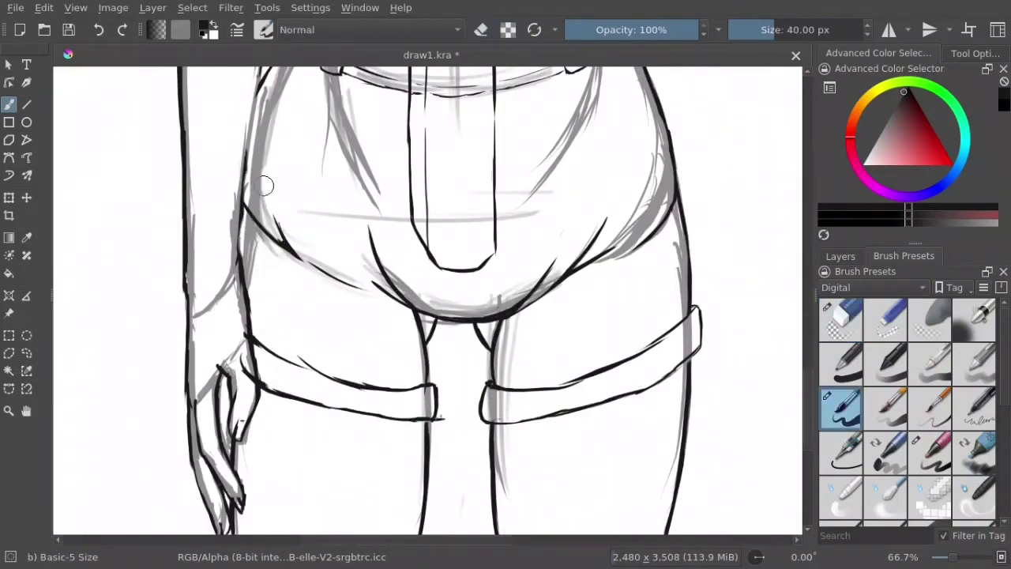
{"action": "key", "text": "e"}
{"action": "left_click", "coordinate": [841, 256]}
{"action": "key", "text": "Page_Down"}
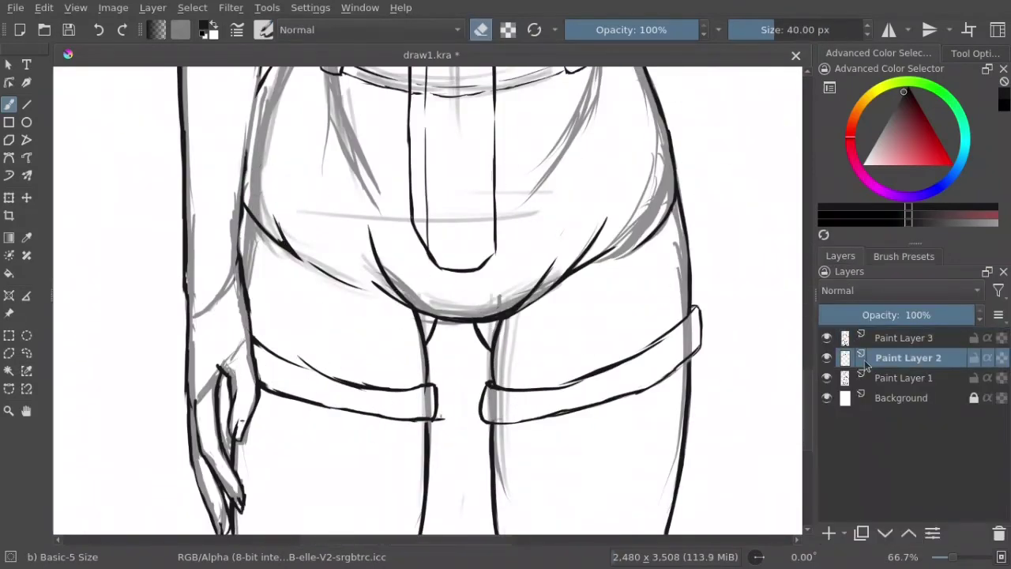
{"action": "key", "text": "e"}
{"action": "scroll", "coordinate": [465, 388], "scroll_direction": "up", "scroll_amount": 5}
{"action": "key", "text": "e"}
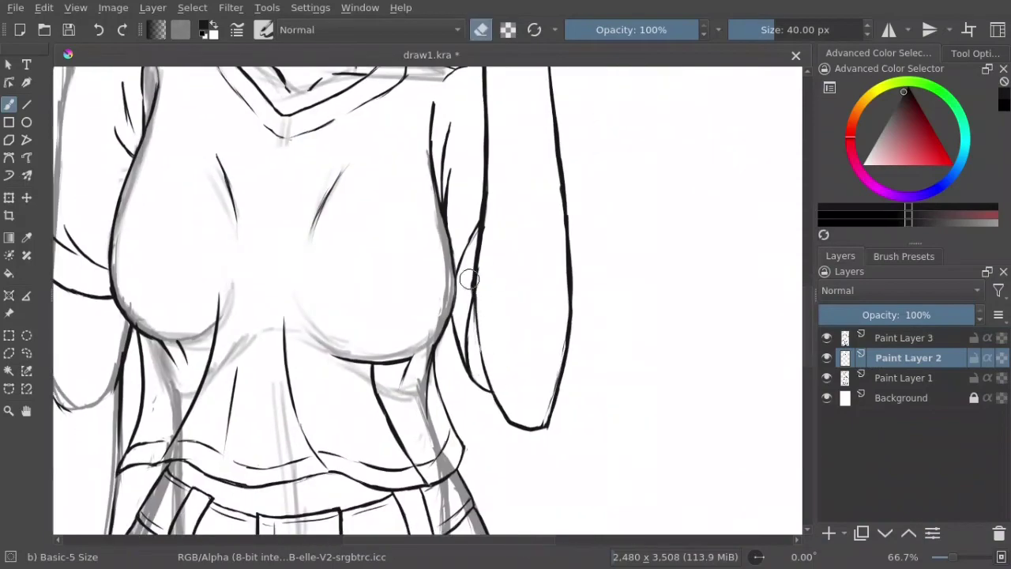
{"action": "left_click_drag", "start_coordinate": [481, 332], "coordinate": [473, 237]}
{"action": "key", "text": "e"}
{"action": "left_click_drag", "start_coordinate": [486, 154], "coordinate": [478, 229]}
{"action": "scroll", "coordinate": [533, 175], "scroll_direction": "down", "scroll_amount": 5}
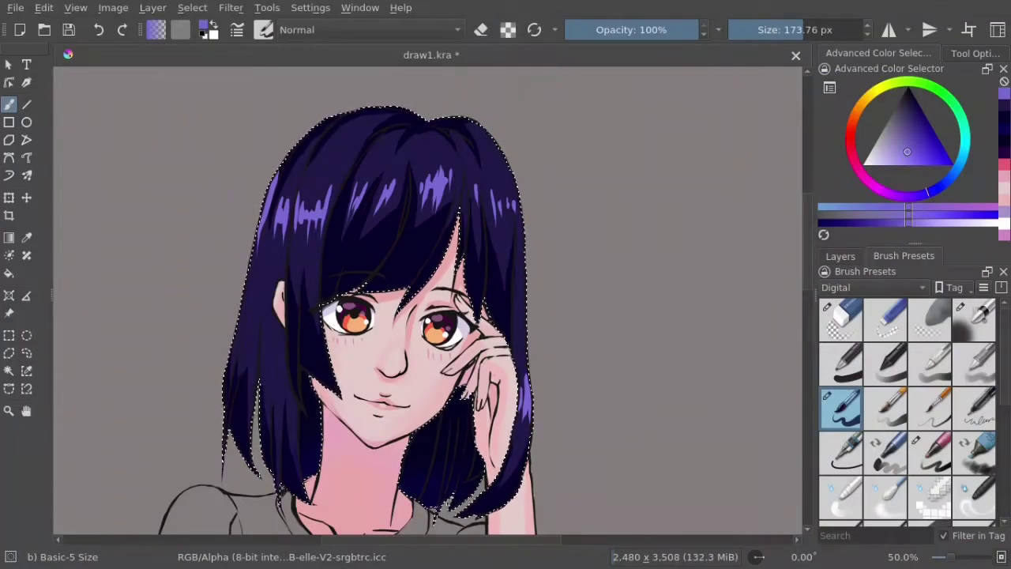
Step: Airbrush darker purples over the highlights across the top of the hair
{"action": "left_click", "coordinate": [973, 320]}
{"action": "mouse_move", "coordinate": [455, 162]}
{"action": "left_mouse_down"}
{"action": "mouse_move", "coordinate": [380, 198]}
{"action": "mouse_move", "coordinate": [304, 180]}
{"action": "mouse_move", "coordinate": [268, 261]}
{"action": "left_mouse_up"}
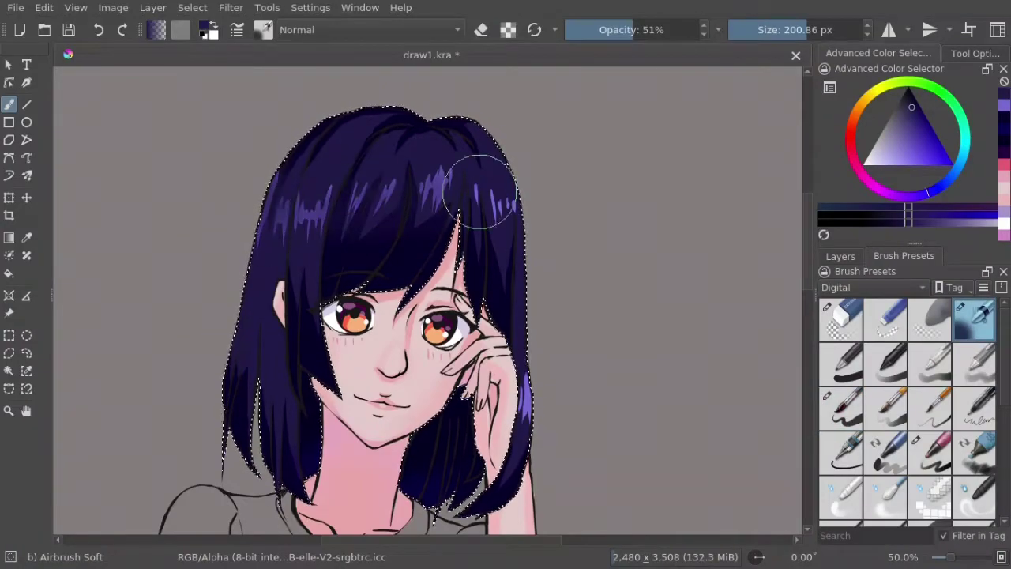
{"action": "left_click", "coordinate": [417, 208], "text": "ctrl"}
{"action": "left_click_drag", "start_coordinate": [417, 208], "coordinate": [433, 197]}
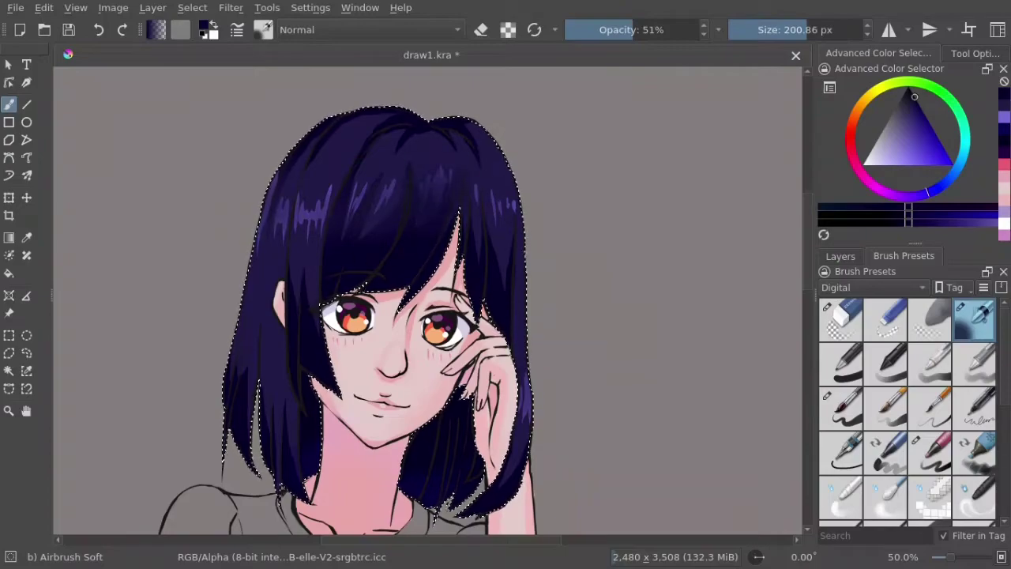
{"action": "left_click", "coordinate": [395, 127], "text": "ctrl"}
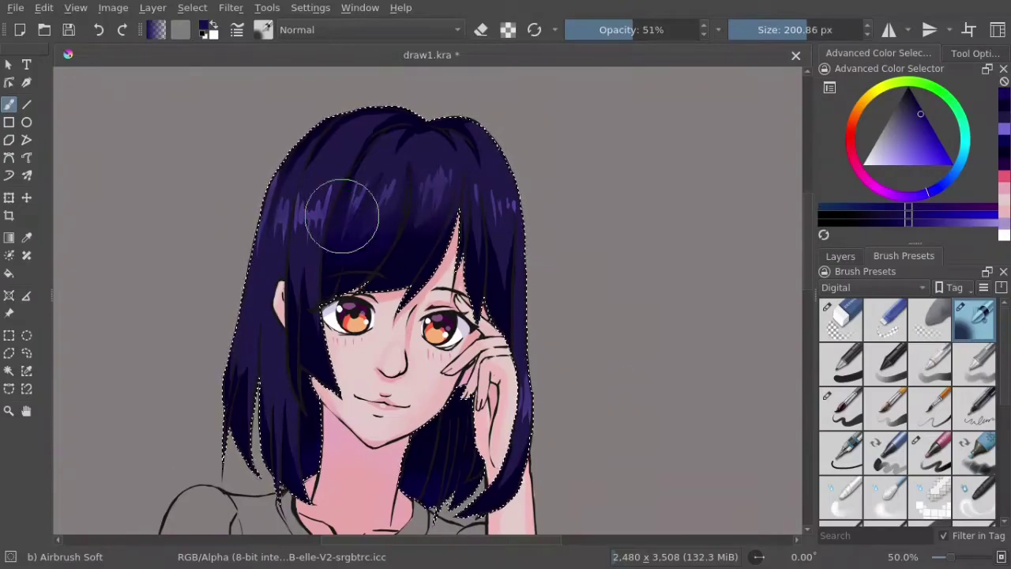
{"action": "mouse_move", "coordinate": [308, 166]}
{"action": "left_mouse_down"}
{"action": "mouse_move", "coordinate": [293, 192]}
{"action": "mouse_move", "coordinate": [343, 192]}
{"action": "mouse_move", "coordinate": [436, 158]}
{"action": "mouse_move", "coordinate": [504, 228]}
{"action": "left_mouse_up"}
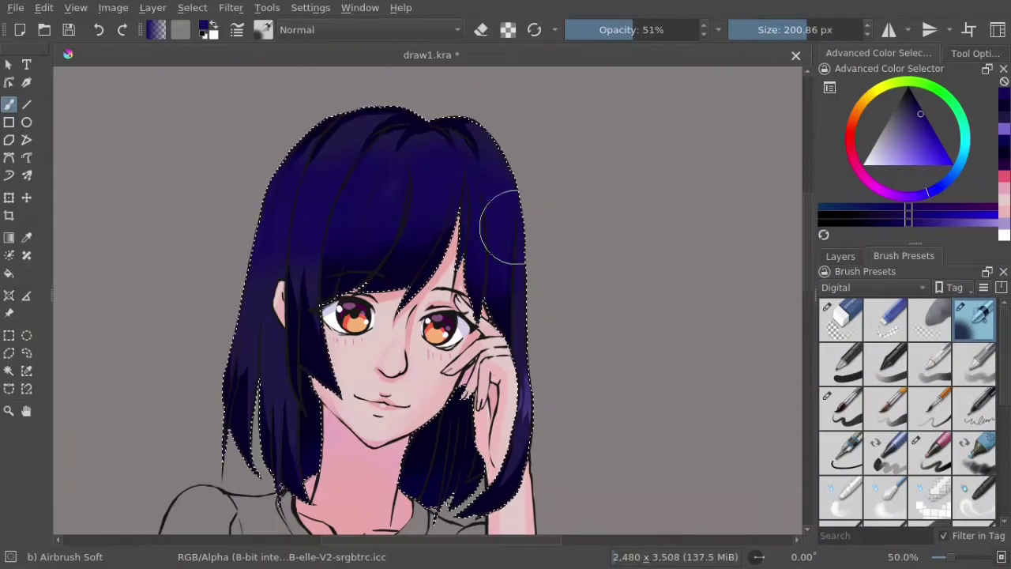
{"action": "left_click", "coordinate": [490, 281], "text": "ctrl"}
{"action": "mouse_move", "coordinate": [372, 138]}
{"action": "left_mouse_down"}
{"action": "mouse_move", "coordinate": [308, 153]}
{"action": "mouse_move", "coordinate": [393, 140]}
{"action": "mouse_move", "coordinate": [451, 158]}
{"action": "mouse_move", "coordinate": [348, 146]}
{"action": "mouse_move", "coordinate": [424, 163]}
{"action": "left_mouse_up"}
Step: Darken the hair's top-left, then paint light highlight streaks across the bangs
{"action": "left_click", "coordinate": [271, 227], "text": "ctrl"}
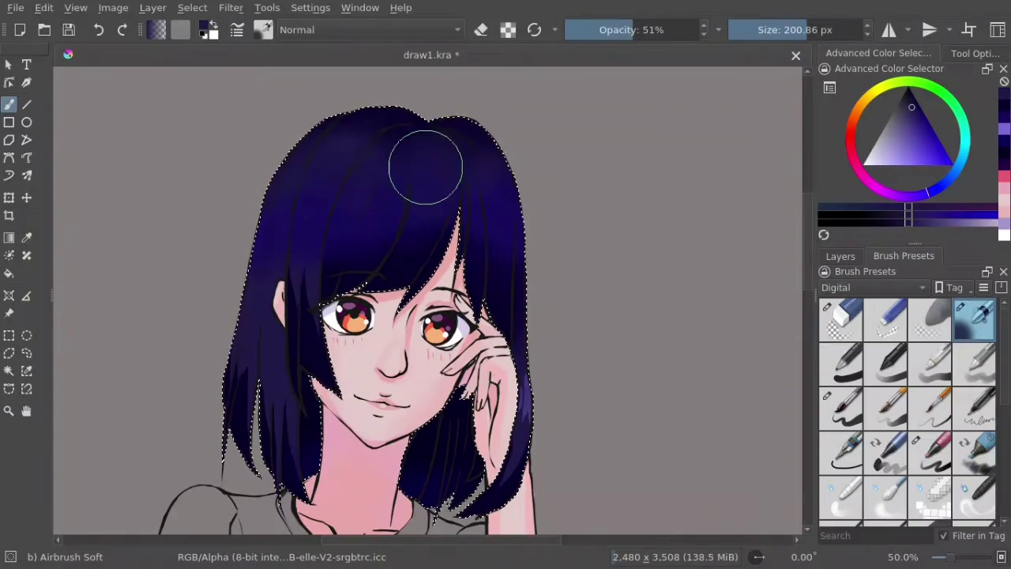
{"action": "left_click", "coordinate": [409, 223], "text": "ctrl"}
{"action": "left_click_drag", "start_coordinate": [344, 150], "coordinate": [276, 142]}
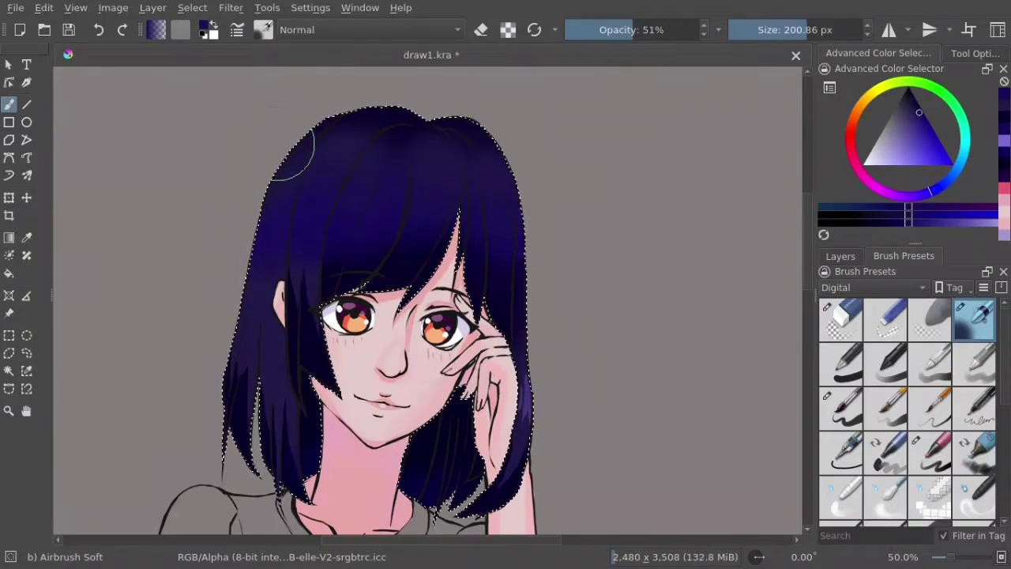
{"action": "left_click", "coordinate": [501, 392], "text": "ctrl"}
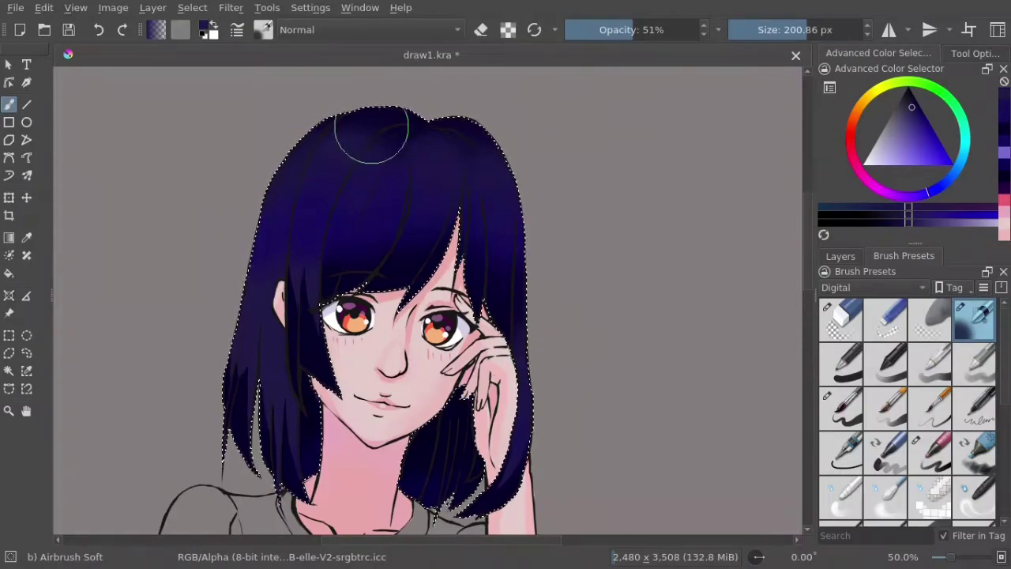
{"action": "key", "text": "slash"}
{"action": "left_click_drag", "start_coordinate": [296, 209], "coordinate": [374, 216]}
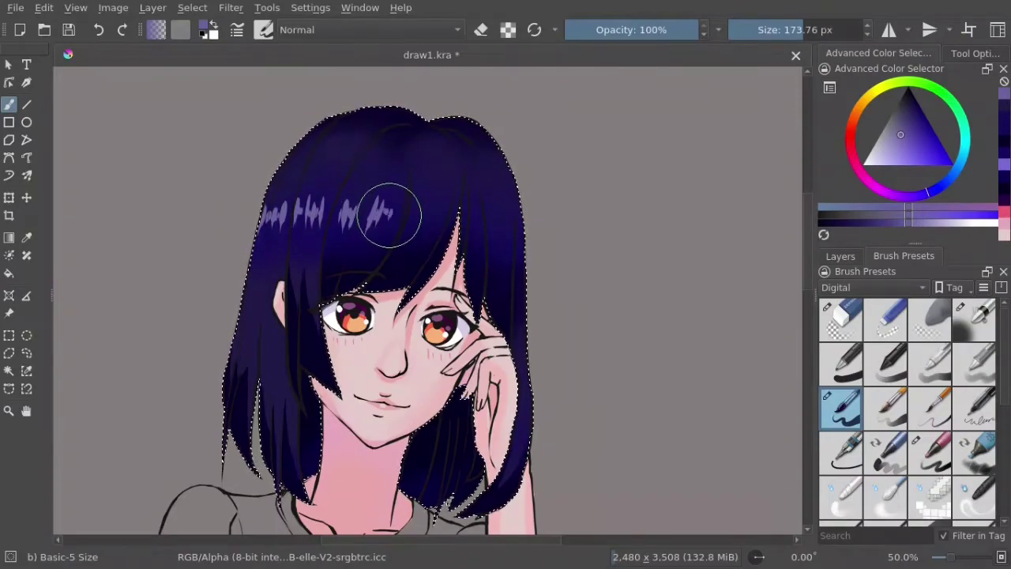
Step: Add a light streak on the right bangs and darken the hair's left edge and crown with navy
{"action": "left_click", "coordinate": [374, 140], "text": "ctrl"}
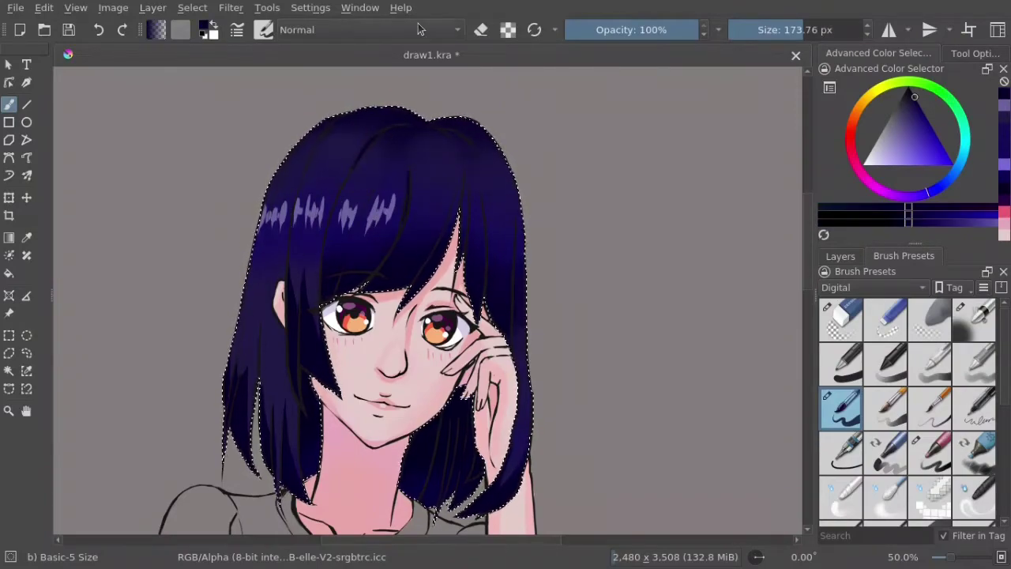
{"action": "left_click", "coordinate": [384, 207], "text": "ctrl"}
{"action": "left_click_drag", "start_coordinate": [417, 215], "coordinate": [424, 198]}
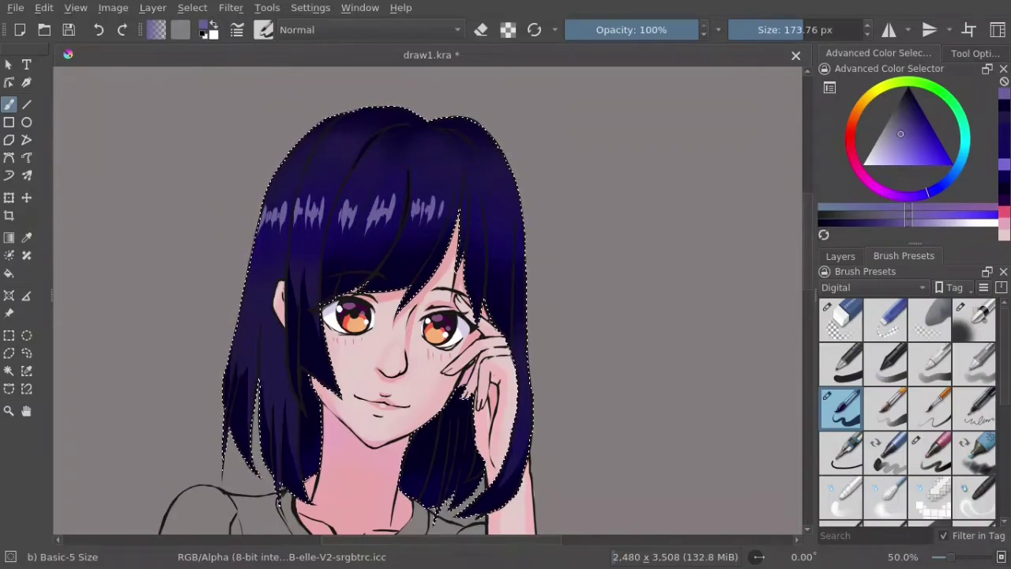
{"action": "left_click", "coordinate": [355, 221], "text": "ctrl"}
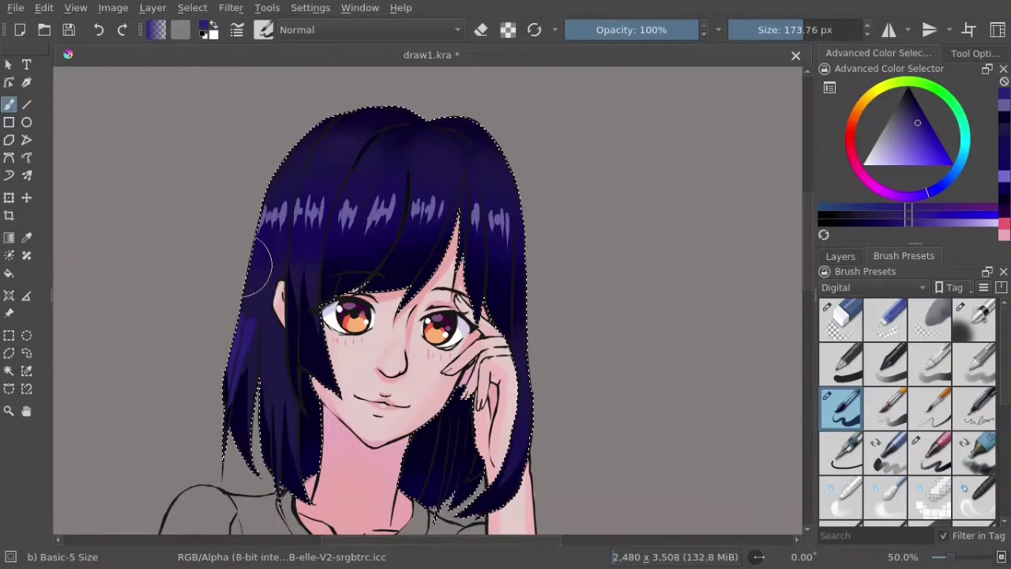
{"action": "left_click_drag", "start_coordinate": [255, 350], "coordinate": [238, 407]}
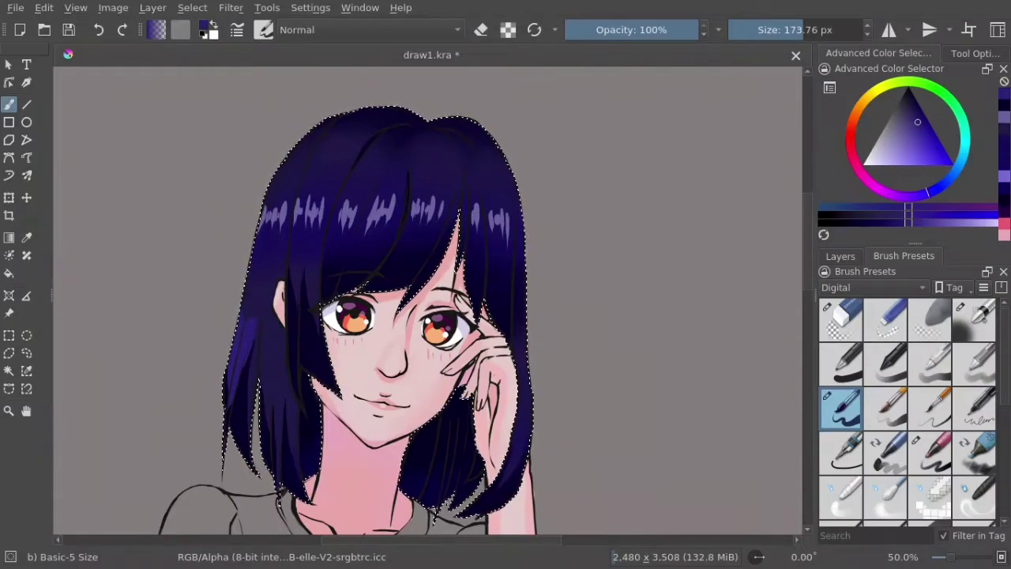
{"action": "left_click", "coordinate": [442, 130], "text": "ctrl"}
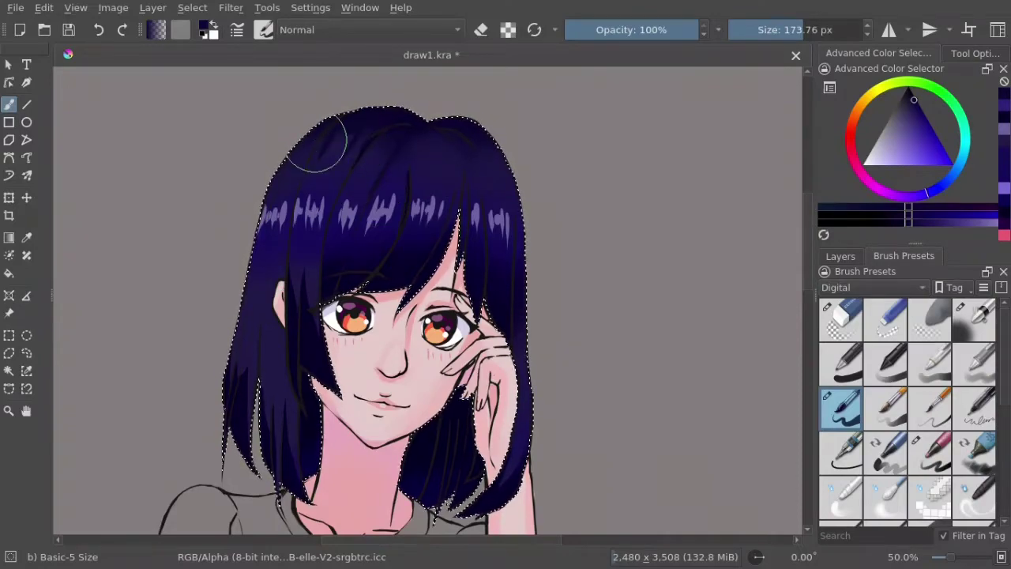
{"action": "left_click_drag", "start_coordinate": [426, 135], "coordinate": [434, 125]}
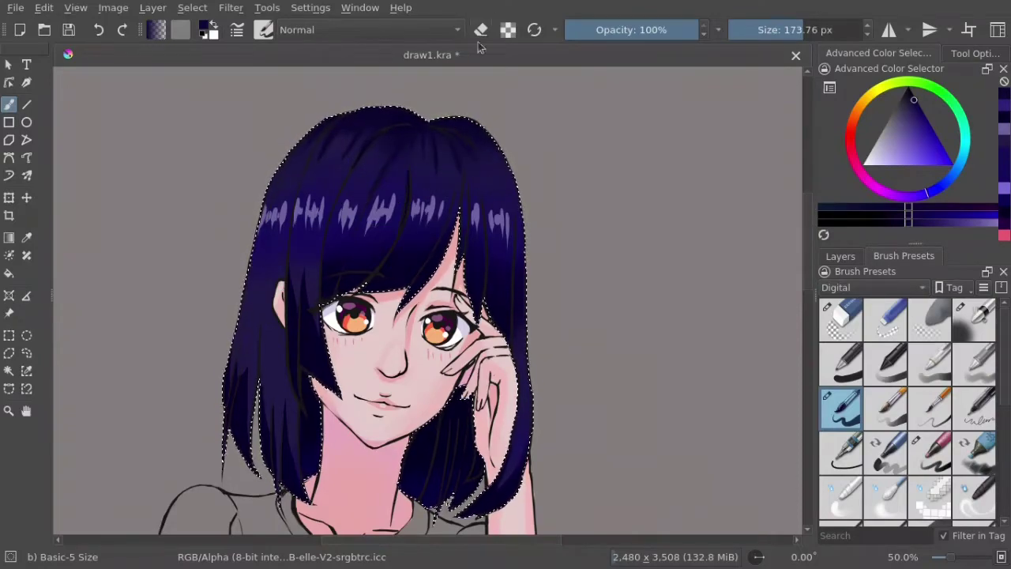
{"action": "left_click", "coordinate": [372, 210], "text": "ctrl"}
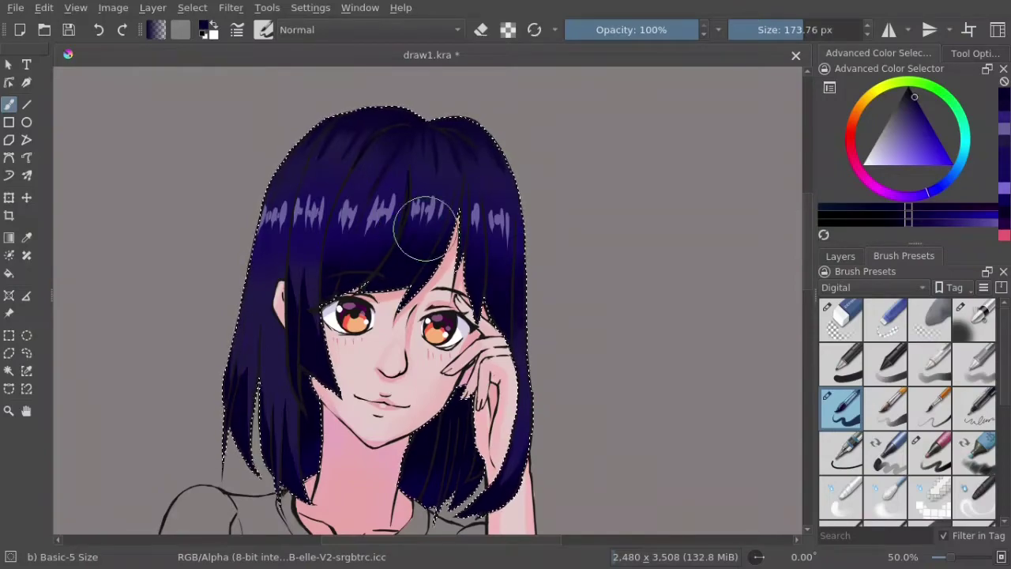
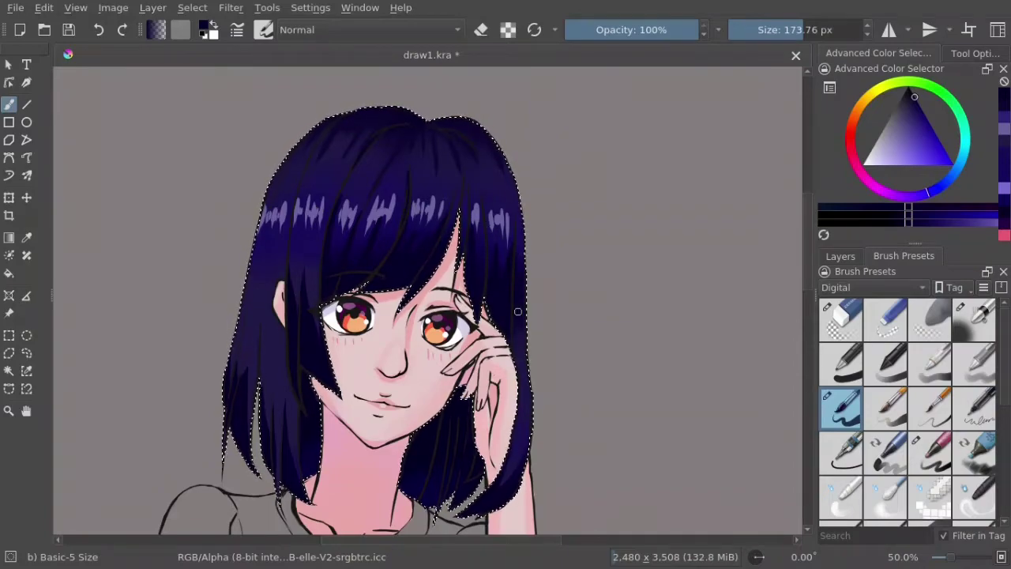
Step: Pick blue and paint the shirt's left edge, arm boundary and V-neckline
{"action": "left_click_drag", "start_coordinate": [560, 217], "coordinate": [624, 177]}
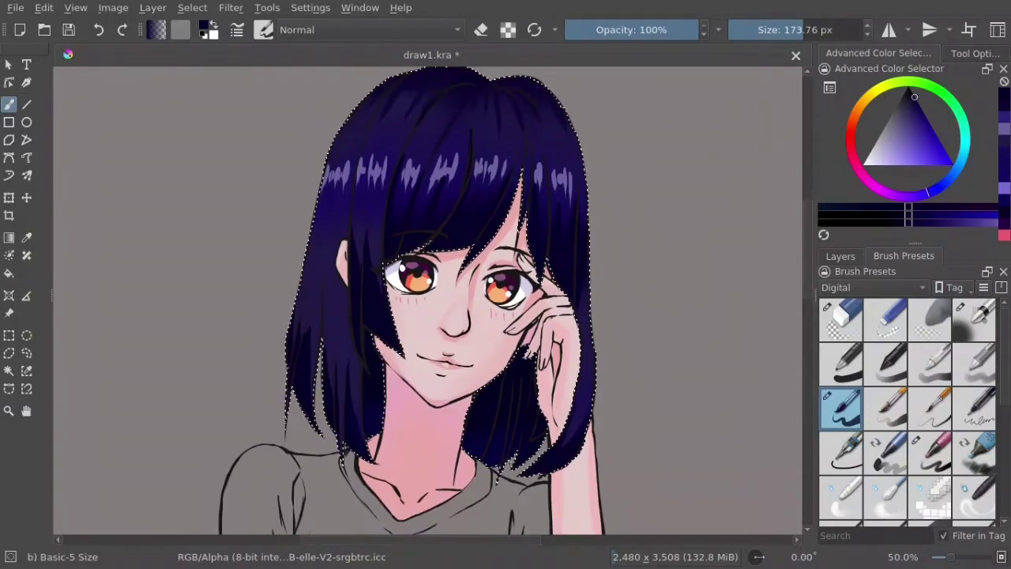
{"action": "left_click", "coordinate": [917, 130]}
{"action": "left_click", "coordinate": [841, 256]}
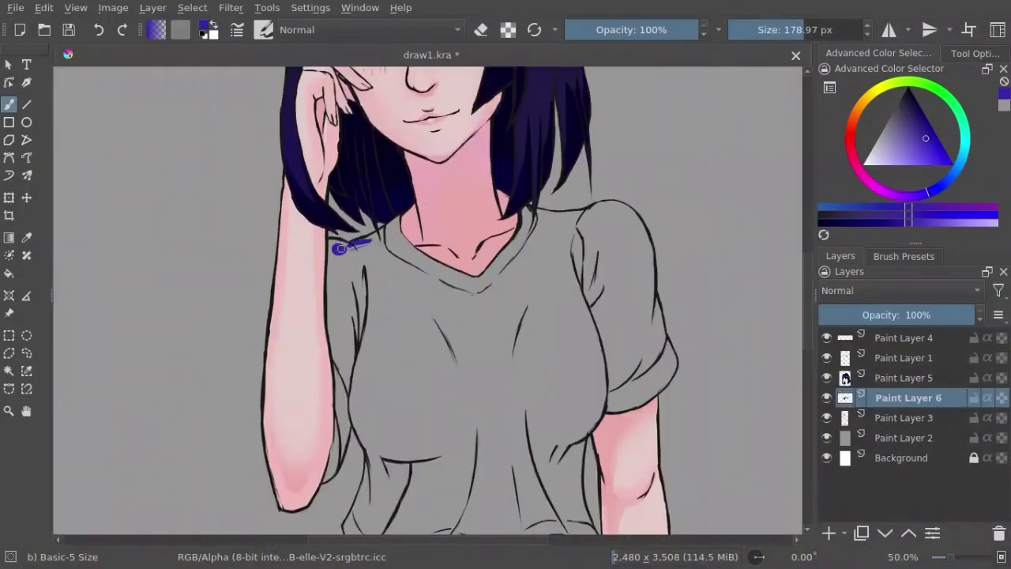
{"action": "mouse_move", "coordinate": [397, 227]}
{"action": "left_mouse_down"}
{"action": "mouse_move", "coordinate": [335, 247]}
{"action": "mouse_move", "coordinate": [323, 481]}
{"action": "left_mouse_up"}
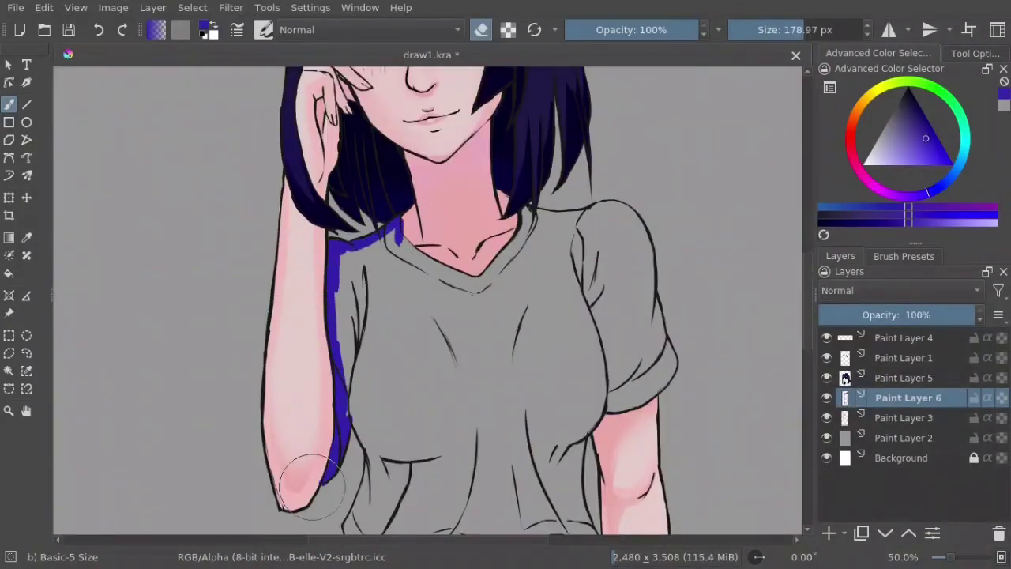
{"action": "left_click_drag", "start_coordinate": [348, 395], "coordinate": [373, 457]}
{"action": "mouse_move", "coordinate": [387, 229]}
{"action": "left_mouse_down"}
{"action": "mouse_move", "coordinate": [483, 294]}
{"action": "mouse_move", "coordinate": [531, 209]}
{"action": "mouse_move", "coordinate": [351, 273]}
{"action": "mouse_move", "coordinate": [383, 252]}
{"action": "left_mouse_up"}
Step: Fill the sleeves and right shoulder with solid blue
{"action": "mouse_move", "coordinate": [518, 215]}
{"action": "left_mouse_down"}
{"action": "mouse_move", "coordinate": [624, 202]}
{"action": "mouse_move", "coordinate": [640, 340]}
{"action": "left_mouse_up"}
{"action": "left_click_drag", "start_coordinate": [585, 208], "coordinate": [637, 229]}
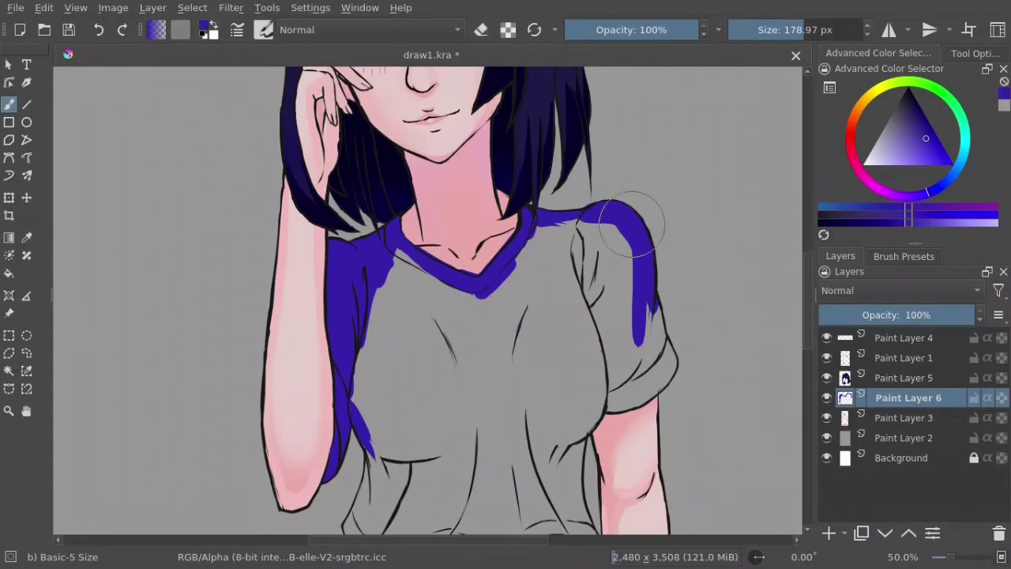
{"action": "scroll", "coordinate": [656, 230], "scroll_direction": "down", "scroll_amount": 1}
{"action": "left_click_drag", "start_coordinate": [628, 369], "coordinate": [567, 415]}
{"action": "mouse_move", "coordinate": [644, 285]}
{"action": "left_mouse_down"}
{"action": "mouse_move", "coordinate": [663, 360]}
{"action": "mouse_move", "coordinate": [609, 367]}
{"action": "left_mouse_up"}
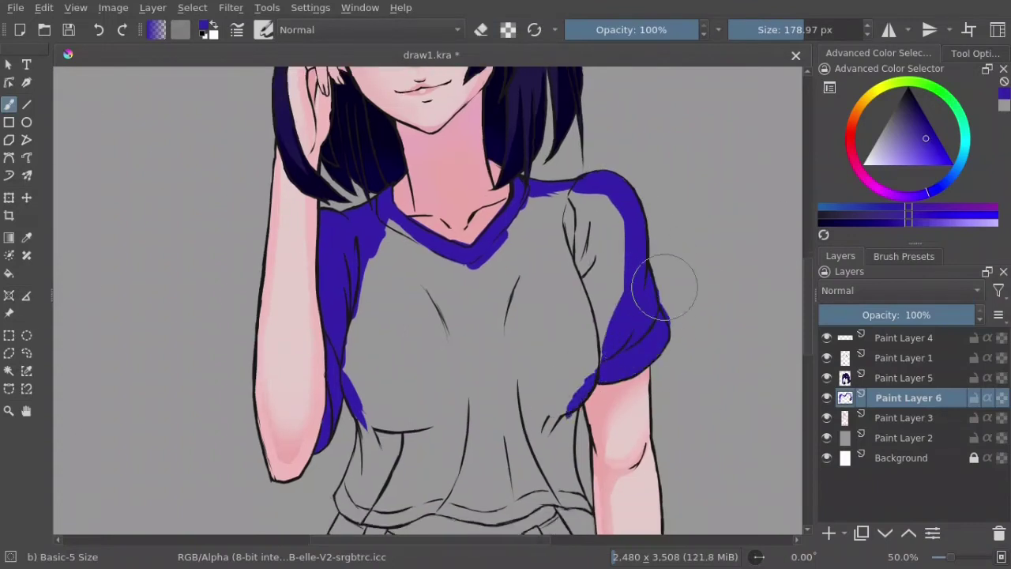
{"action": "mouse_move", "coordinate": [553, 193]}
{"action": "left_mouse_down"}
{"action": "mouse_move", "coordinate": [600, 277]}
{"action": "mouse_move", "coordinate": [580, 395]}
{"action": "left_mouse_up"}
{"action": "scroll", "coordinate": [554, 237], "scroll_direction": "down", "scroll_amount": 3}
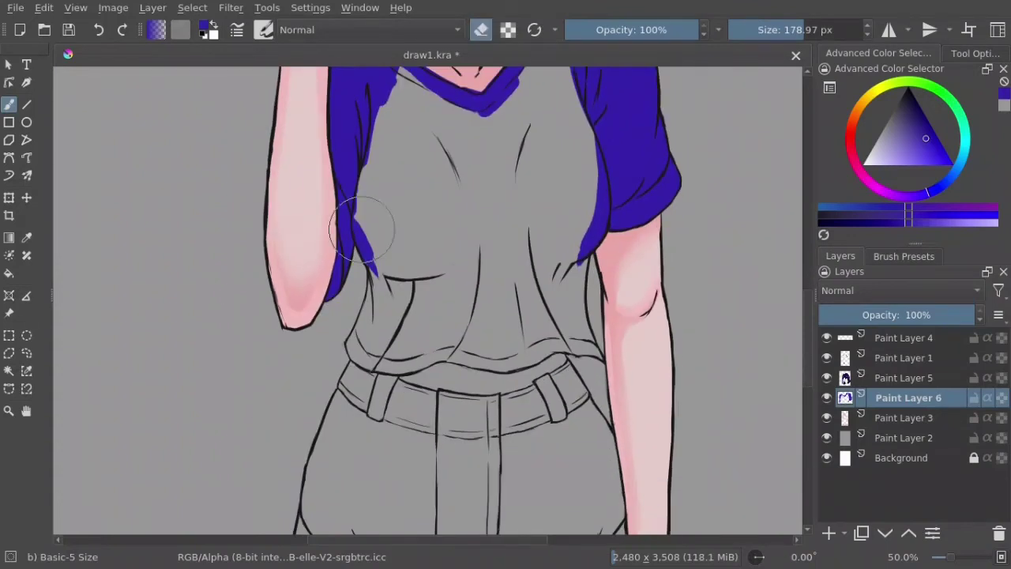
Step: Extend the blue along the hem and down both sides of the torso
{"action": "mouse_move", "coordinate": [361, 229]}
{"action": "left_mouse_down"}
{"action": "mouse_move", "coordinate": [347, 359]}
{"action": "mouse_move", "coordinate": [601, 349]}
{"action": "left_mouse_up"}
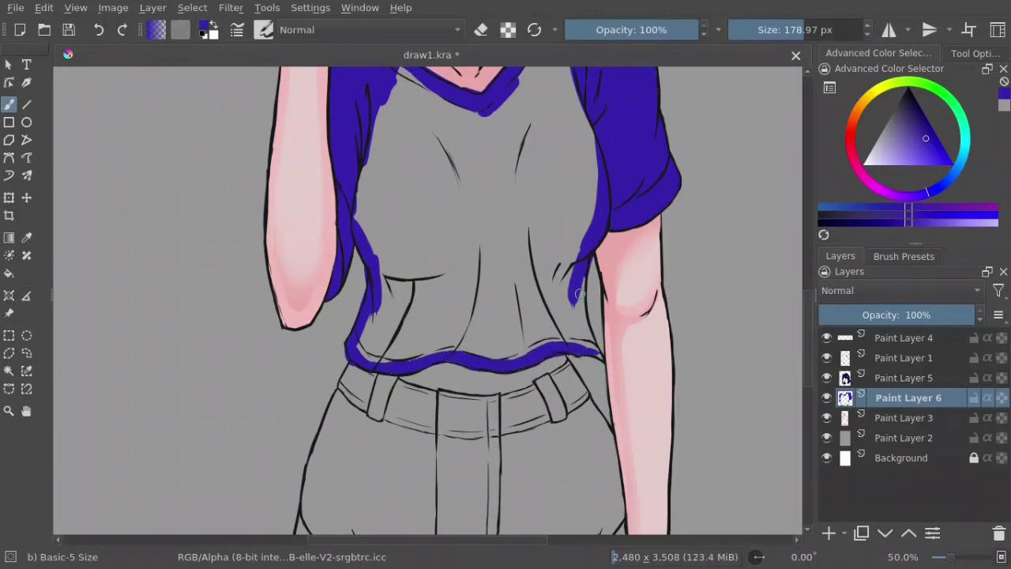
{"action": "left_click_drag", "start_coordinate": [585, 253], "coordinate": [602, 355]}
{"action": "key", "text": "e"}
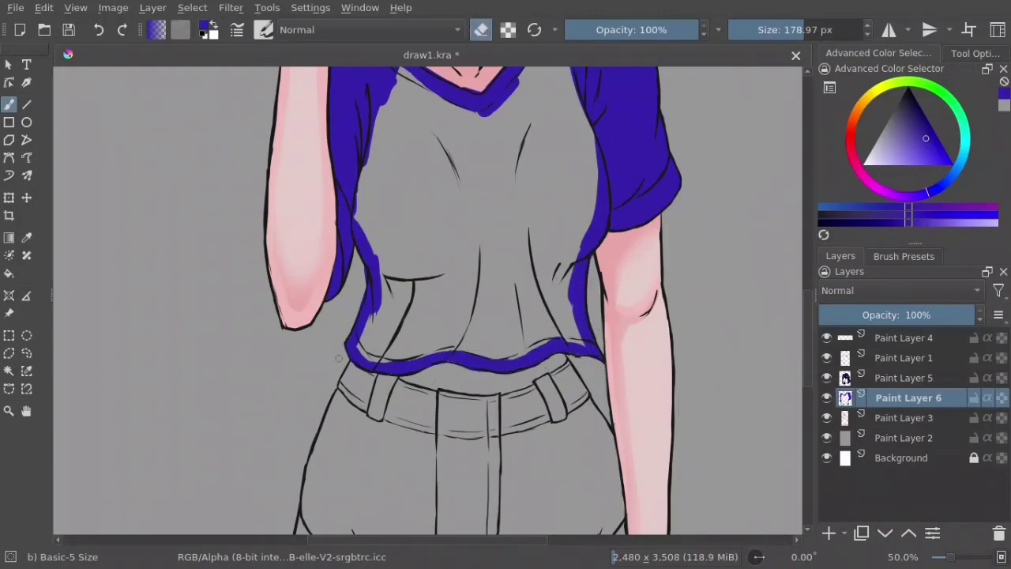
{"action": "key", "text": "e"}
{"action": "scroll", "coordinate": [506, 237], "scroll_direction": "up", "scroll_amount": 2}
{"action": "mouse_move", "coordinate": [554, 178]}
{"action": "left_mouse_down"}
{"action": "mouse_move", "coordinate": [585, 157]}
{"action": "mouse_move", "coordinate": [601, 430]}
{"action": "left_mouse_up"}
{"action": "left_click_drag", "start_coordinate": [391, 435], "coordinate": [343, 324]}
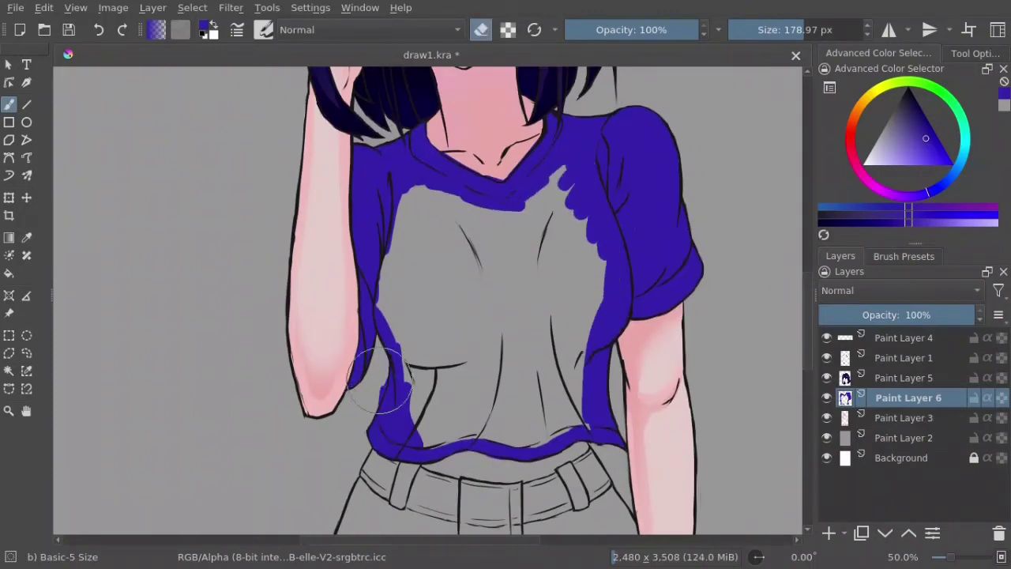
Step: Enlarge the brush and cover the upper chest and remaining grey shirt areas in blue
{"action": "scroll", "coordinate": [474, 316], "scroll_direction": "down", "scroll_amount": 1}
{"action": "left_click_drag", "start_coordinate": [391, 189], "coordinate": [379, 363]}
{"action": "mouse_move", "coordinate": [530, 419]}
{"action": "left_mouse_down"}
{"action": "mouse_move", "coordinate": [420, 411]}
{"action": "mouse_move", "coordinate": [572, 411]}
{"action": "left_mouse_up"}
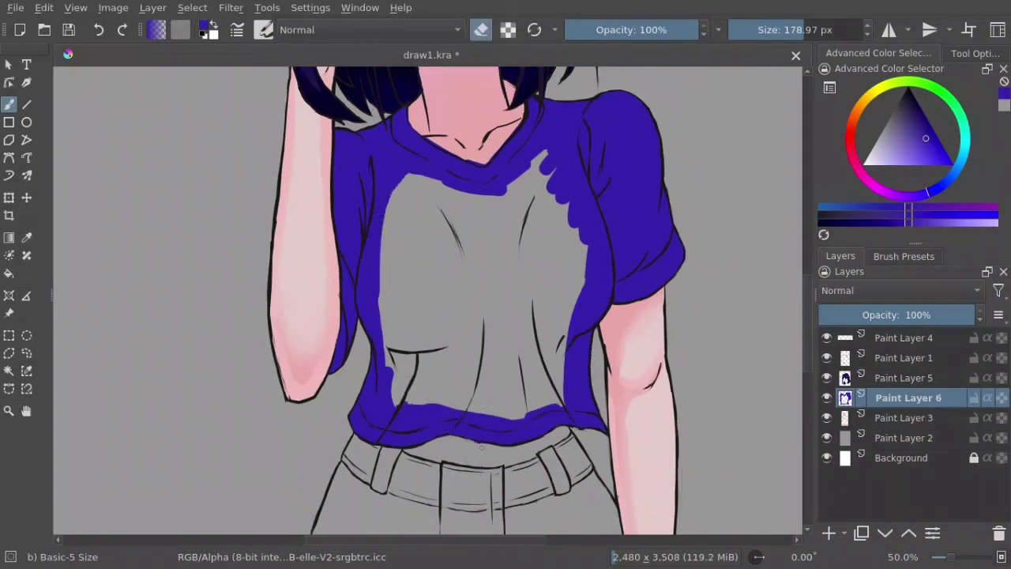
{"action": "left_click_drag", "start_coordinate": [454, 170], "coordinate": [391, 237]}
{"action": "left_click_drag", "start_coordinate": [506, 158], "coordinate": [554, 221]}
{"action": "left_click_drag", "start_coordinate": [371, 229], "coordinate": [379, 379]}
{"action": "mouse_move", "coordinate": [436, 198]}
{"action": "left_mouse_down"}
{"action": "mouse_move", "coordinate": [459, 406]}
{"action": "mouse_move", "coordinate": [598, 226]}
{"action": "mouse_move", "coordinate": [578, 256]}
{"action": "left_mouse_up"}
{"action": "key", "text": "k"}
{"action": "key", "text": "bracketleft"}
{"action": "key", "text": "bracketleft"}
{"action": "key", "text": "bracketleft"}
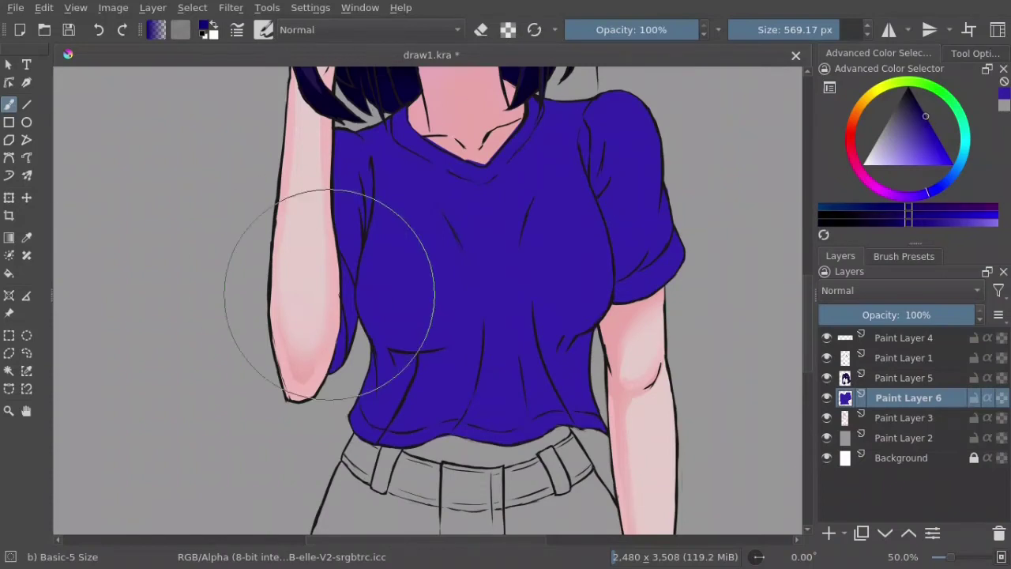
Step: Select the blue shirt area and adjust the paint to a darker blue shade
{"action": "key", "text": "e"}
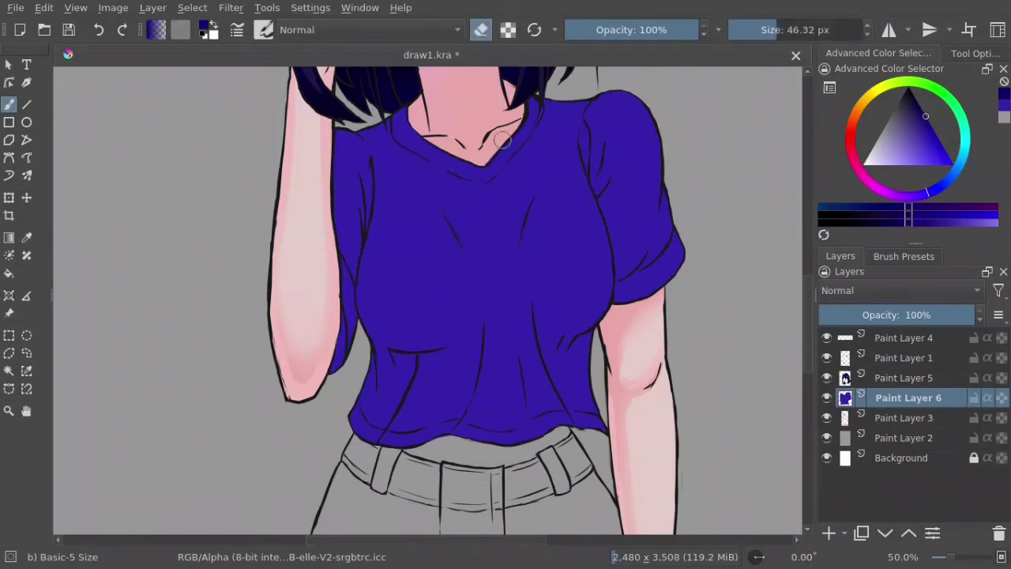
{"action": "left_click", "coordinate": [8, 370]}
{"action": "left_click", "coordinate": [189, 338]}
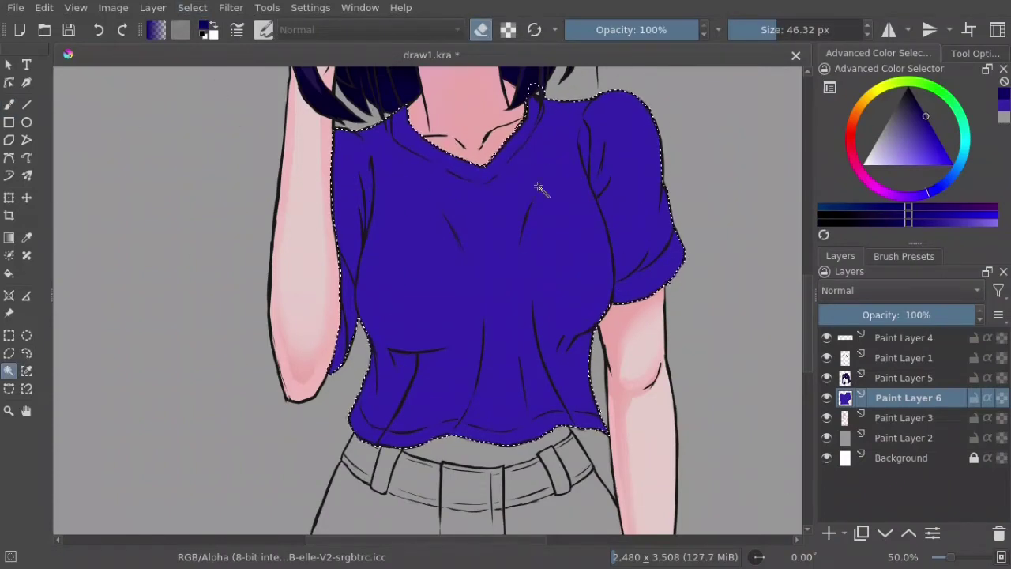
{"action": "key", "text": "b"}
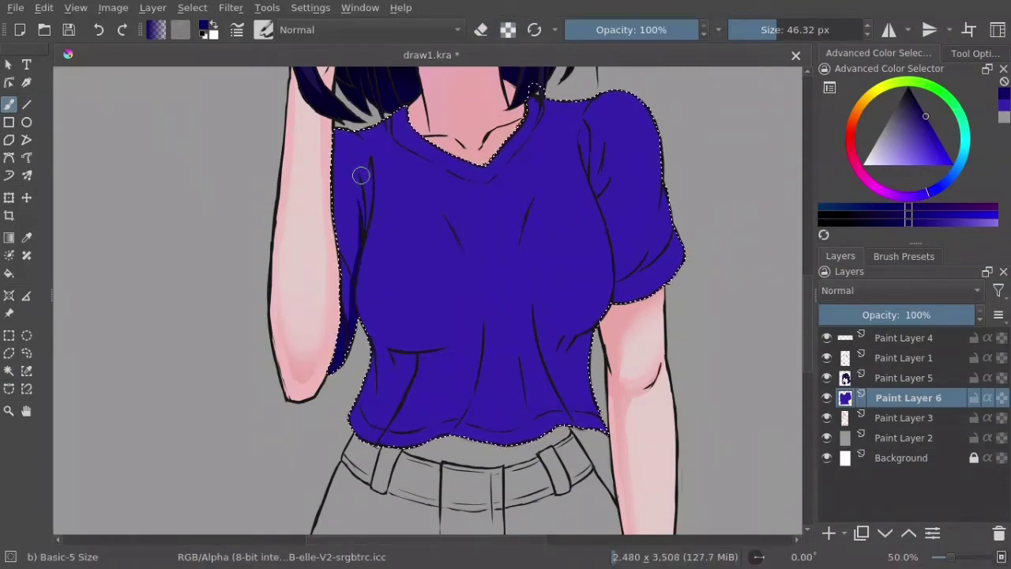
{"action": "key", "text": "l"}
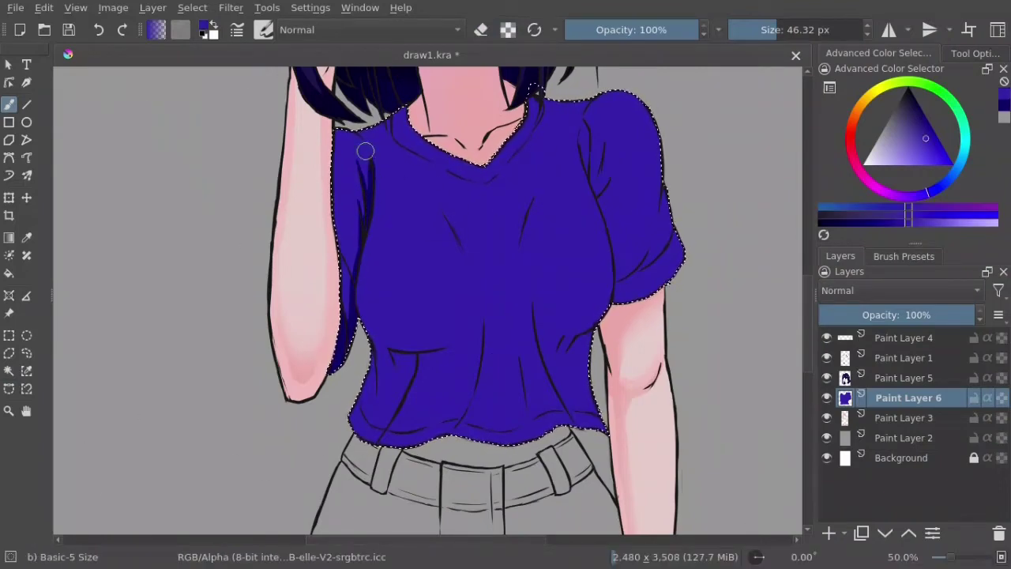
{"action": "key", "text": "k"}
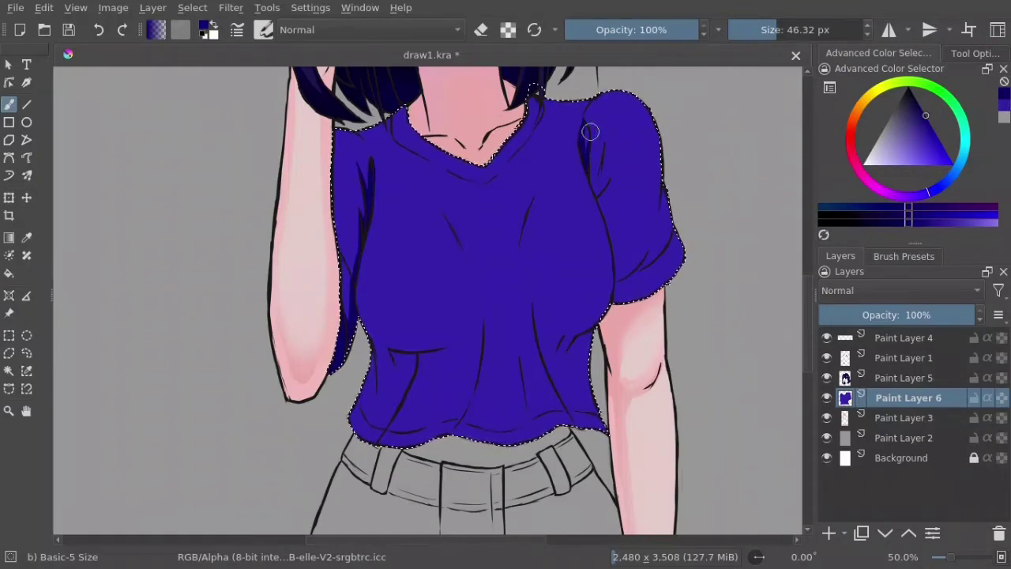
{"action": "key", "text": "l"}
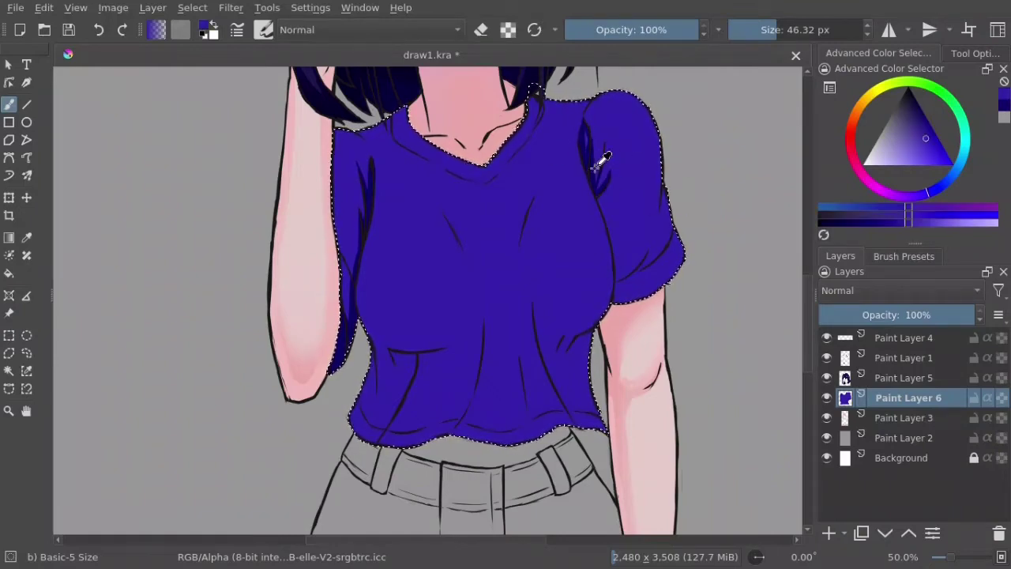
{"action": "key", "text": "k"}
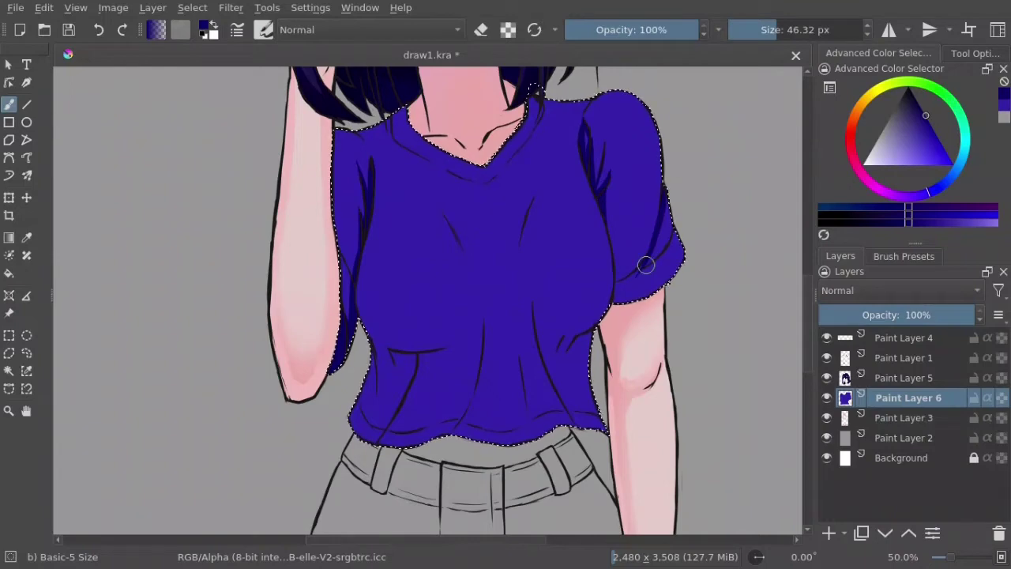
{"action": "key", "text": "l"}
{"action": "key", "text": "k"}
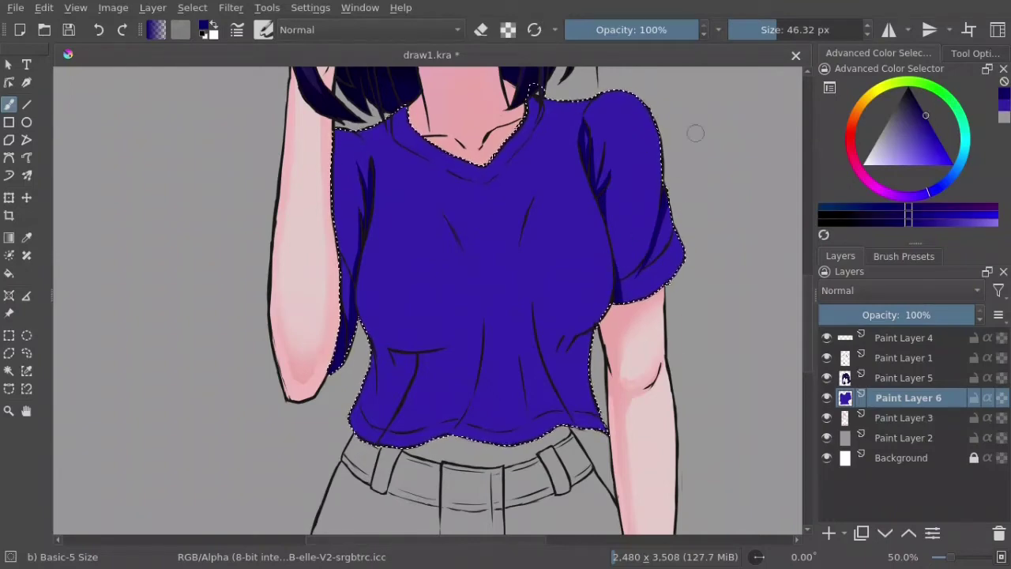
Step: Save the drawing and settle on the darker blue for the folds
{"action": "key", "text": "ctrl+s"}
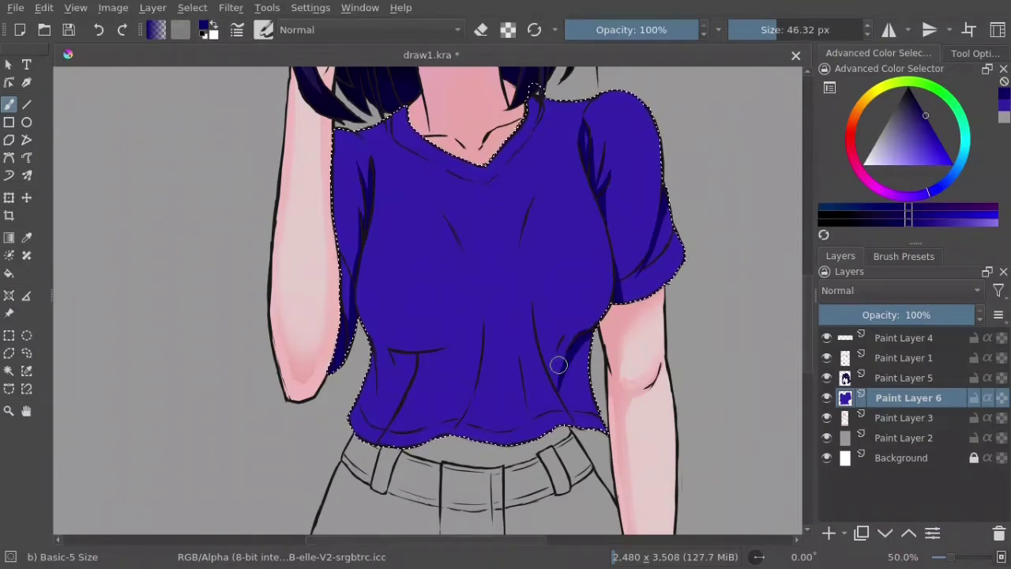
{"action": "key", "text": "l"}
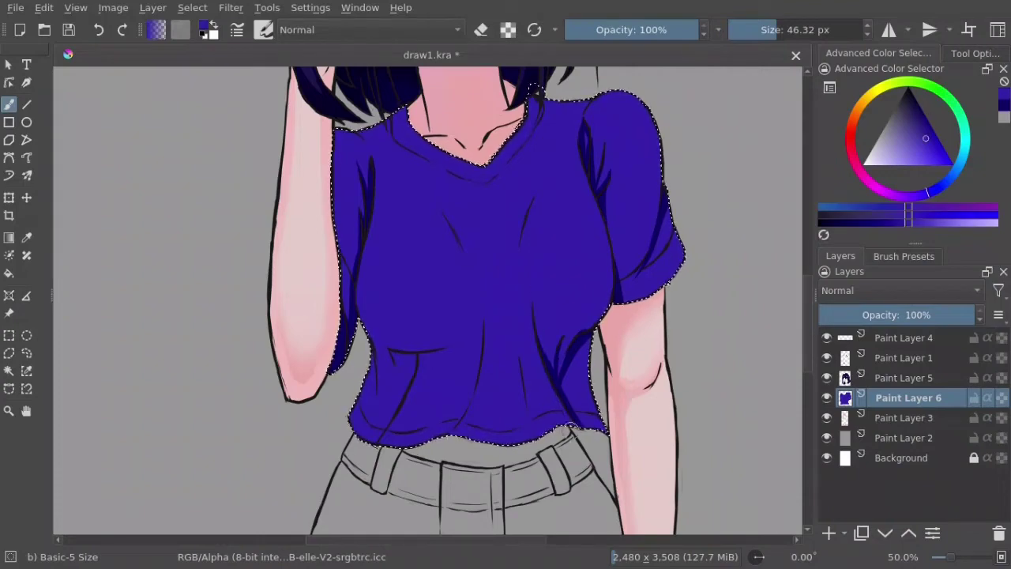
{"action": "key", "text": "k"}
{"action": "key", "text": "l"}
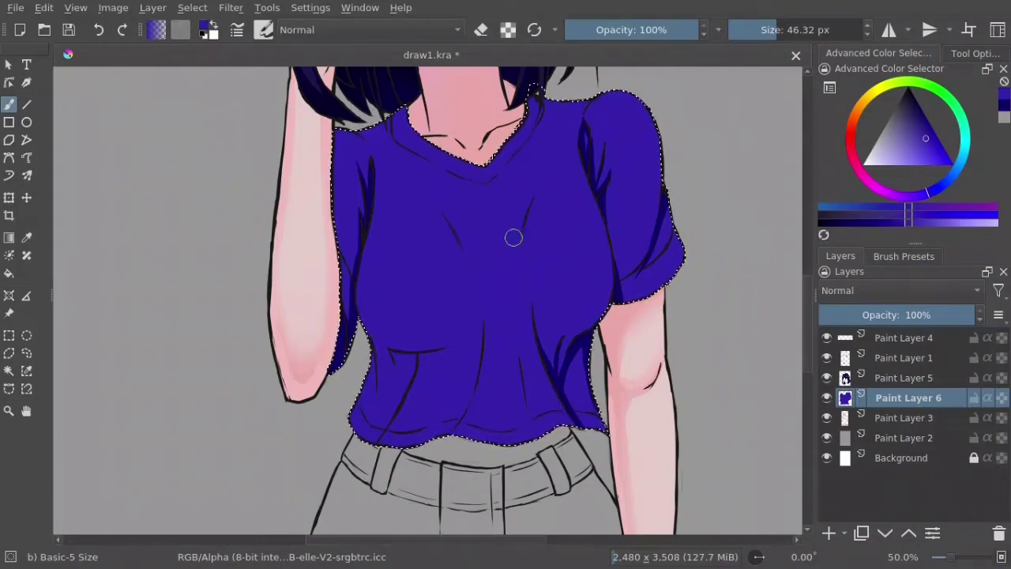
{"action": "key", "text": "k"}
{"action": "key", "text": "l"}
{"action": "key", "text": "k"}
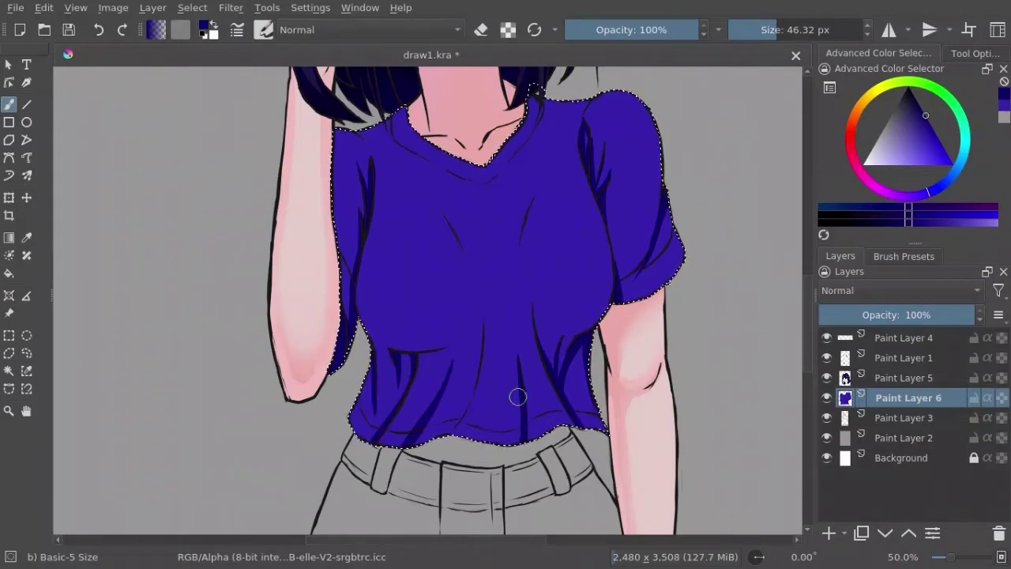
Step: Paint a dark fold on the lower shirt, then fold strokes on the upper-left chest on Paint Layer 7
{"action": "left_click_drag", "start_coordinate": [512, 357], "coordinate": [488, 431]}
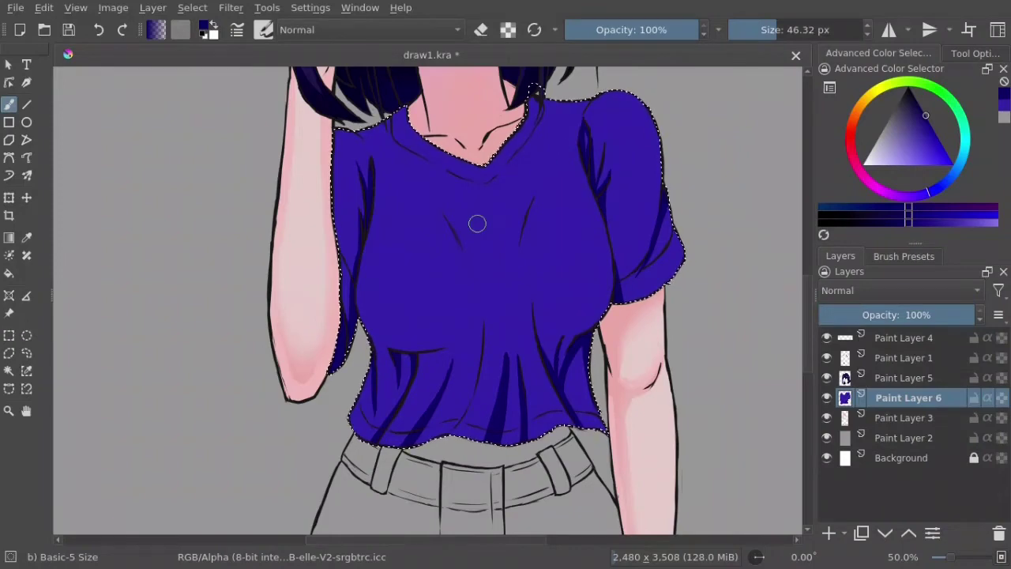
{"action": "key", "text": "Insert"}
{"action": "mouse_move", "coordinate": [378, 237]}
{"action": "left_mouse_down"}
{"action": "mouse_move", "coordinate": [372, 201]}
{"action": "mouse_move", "coordinate": [427, 207]}
{"action": "mouse_move", "coordinate": [365, 309]}
{"action": "mouse_move", "coordinate": [375, 219]}
{"action": "left_mouse_up"}
{"action": "key", "text": "slash"}
Step: Paint a dark curved right-chest shadow and soften the chest shadows with Airbrush Soft
{"action": "key", "text": "e"}
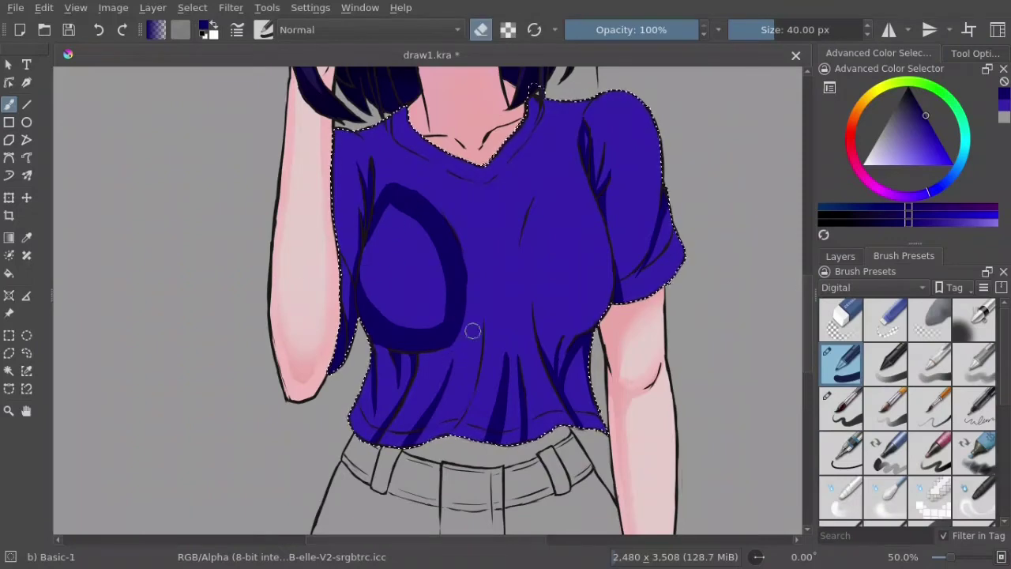
{"action": "mouse_move", "coordinate": [545, 182]}
{"action": "left_mouse_down"}
{"action": "mouse_move", "coordinate": [533, 264]}
{"action": "mouse_move", "coordinate": [519, 255]}
{"action": "mouse_move", "coordinate": [534, 208]}
{"action": "left_mouse_up"}
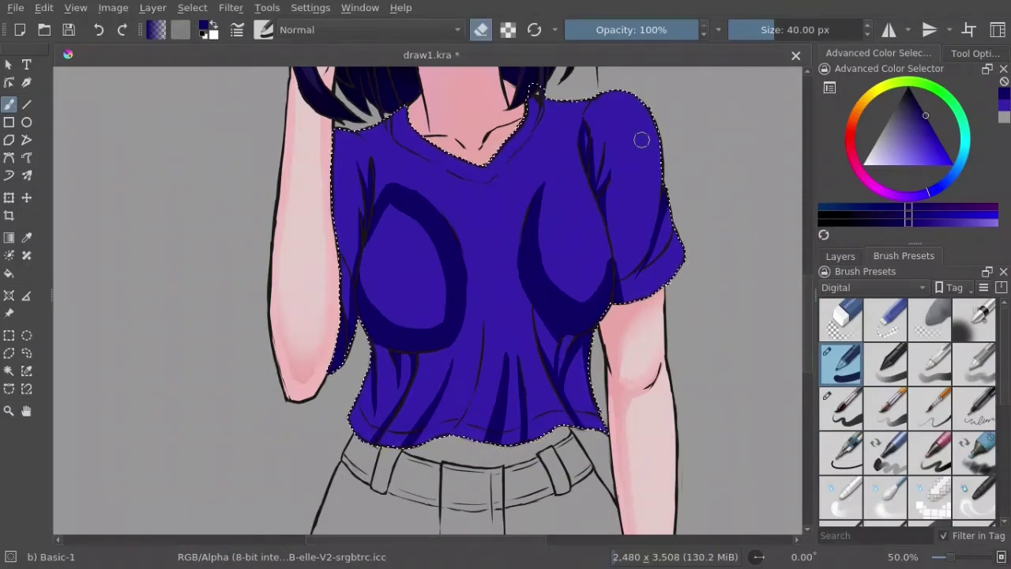
{"action": "key", "text": "slash"}
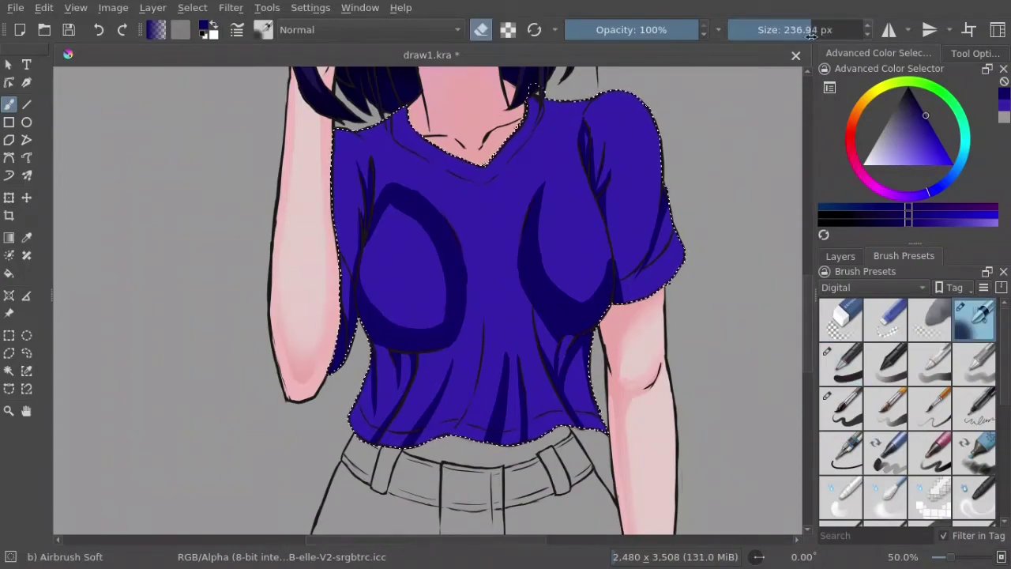
{"action": "mouse_move", "coordinate": [392, 287]}
{"action": "left_mouse_down"}
{"action": "mouse_move", "coordinate": [416, 296]}
{"action": "mouse_move", "coordinate": [386, 163]}
{"action": "mouse_move", "coordinate": [422, 223]}
{"action": "mouse_move", "coordinate": [384, 228]}
{"action": "mouse_move", "coordinate": [600, 226]}
{"action": "mouse_move", "coordinate": [560, 264]}
{"action": "mouse_move", "coordinate": [576, 248]}
{"action": "left_mouse_up"}
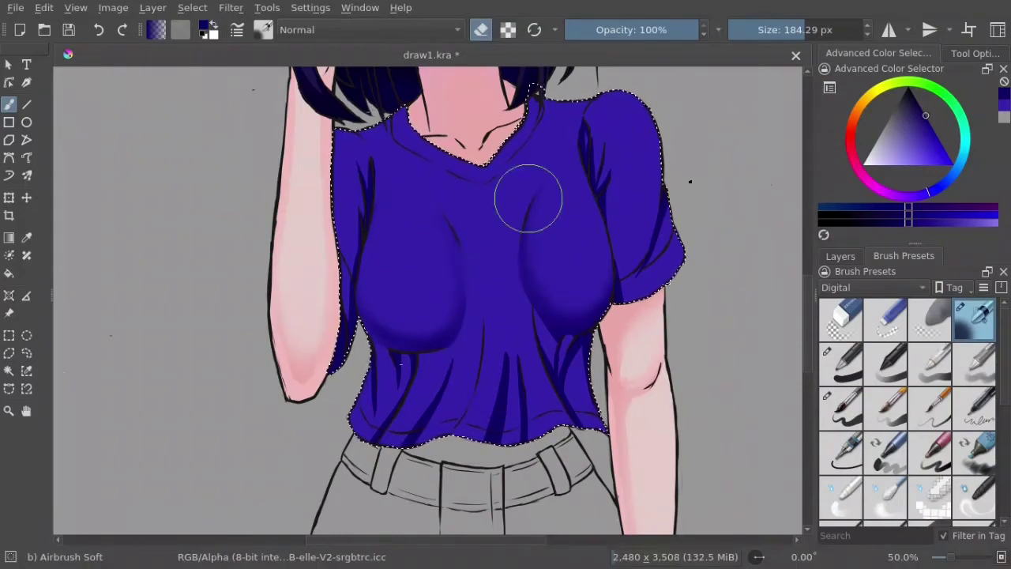
Step: Add Paint Layer 8, sample shirt blues and airbrush shading under the chest
{"action": "left_click", "coordinate": [841, 256]}
{"action": "key", "text": "Insert"}
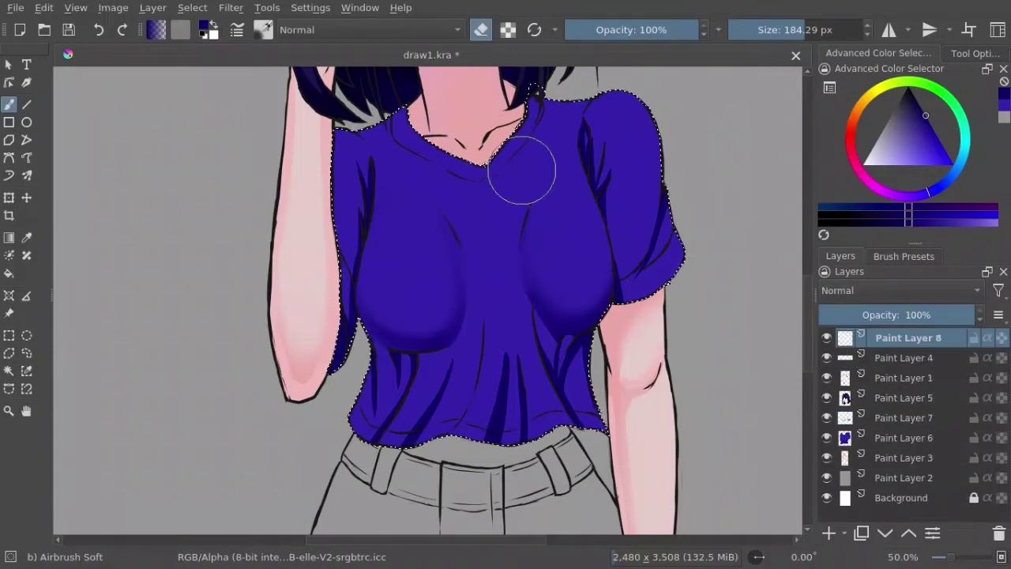
{"action": "key", "text": "e"}
{"action": "left_click", "coordinate": [543, 203], "text": "ctrl"}
{"action": "key", "text": "["}
{"action": "key", "text": "["}
{"action": "key", "text": "["}
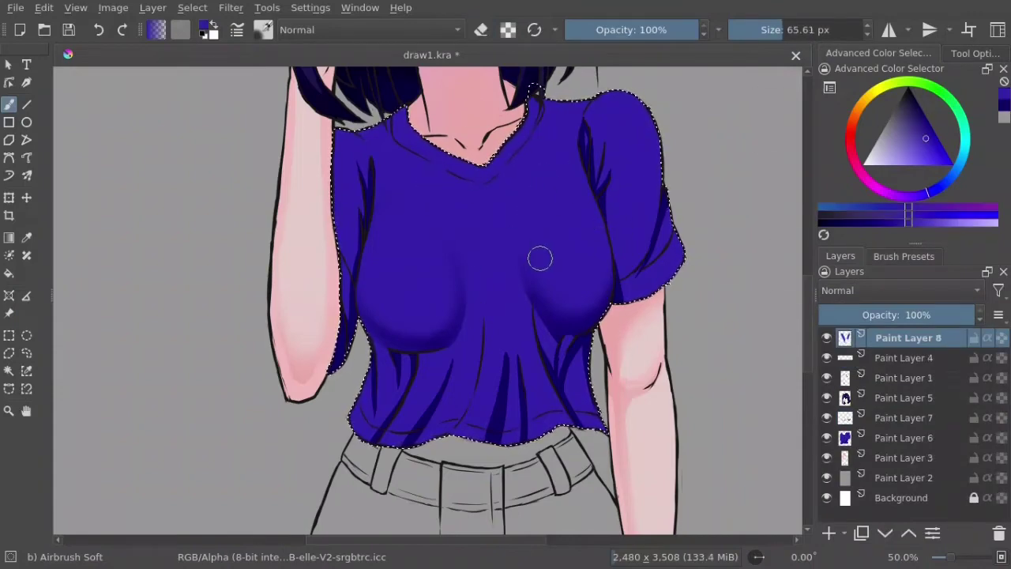
{"action": "left_click", "coordinate": [544, 249], "text": "ctrl"}
{"action": "left_click", "coordinate": [384, 283], "text": "ctrl"}
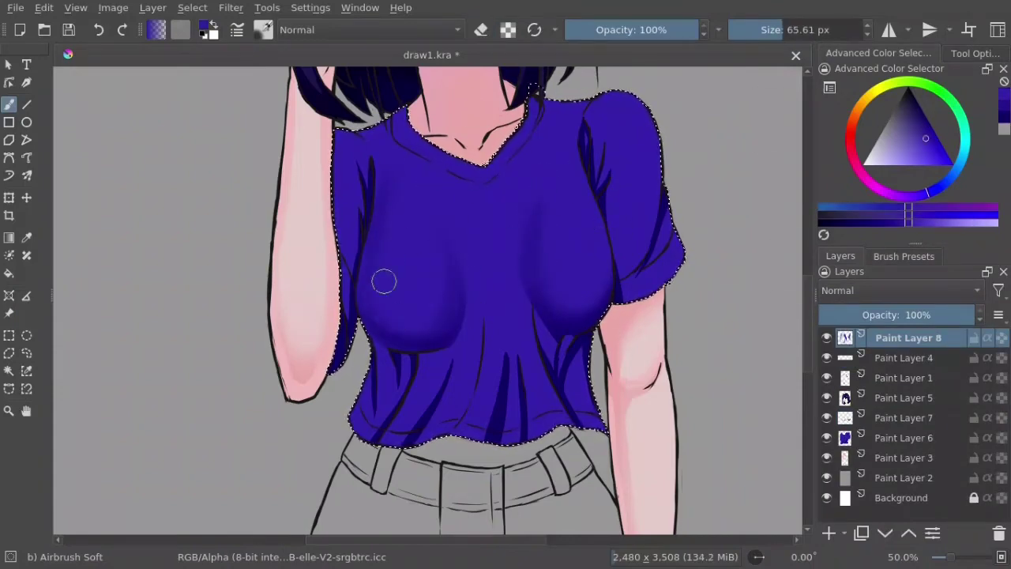
{"action": "left_click", "coordinate": [497, 208], "text": "ctrl"}
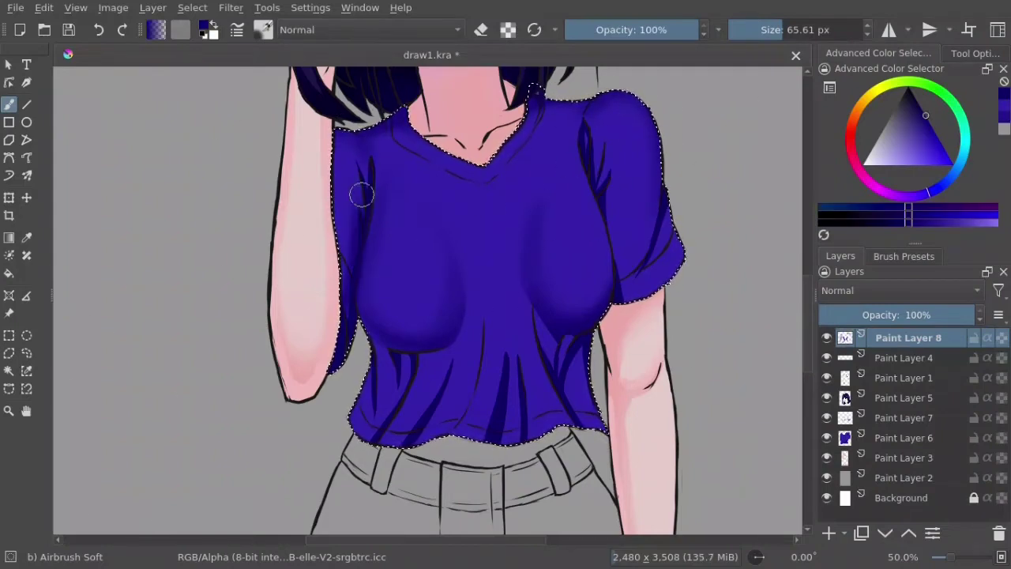
{"action": "left_click_drag", "start_coordinate": [452, 341], "coordinate": [442, 375]}
{"action": "left_click_drag", "start_coordinate": [455, 325], "coordinate": [461, 330]}
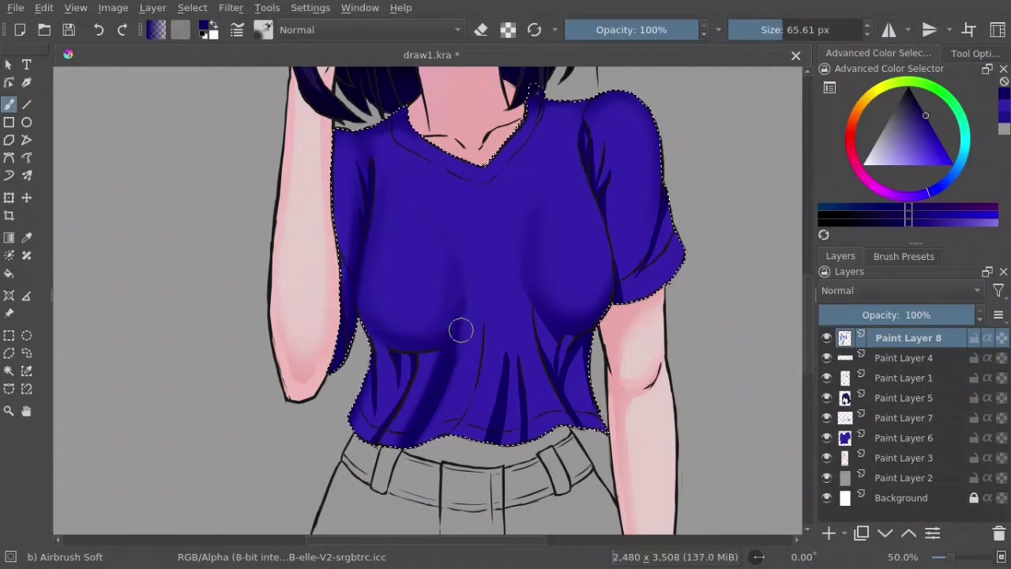
Step: Airbrush soft shading along the shirt's central fold using sampled shirt tones
{"action": "left_click", "coordinate": [483, 282], "text": "ctrl"}
{"action": "mouse_move", "coordinate": [483, 282]}
{"action": "left_mouse_down"}
{"action": "mouse_move", "coordinate": [470, 397]}
{"action": "mouse_move", "coordinate": [496, 406]}
{"action": "left_mouse_up"}
{"action": "left_click", "coordinate": [492, 343], "text": "ctrl"}
{"action": "left_click", "coordinate": [496, 374], "text": "ctrl"}
{"action": "left_click", "coordinate": [511, 321], "text": "ctrl"}
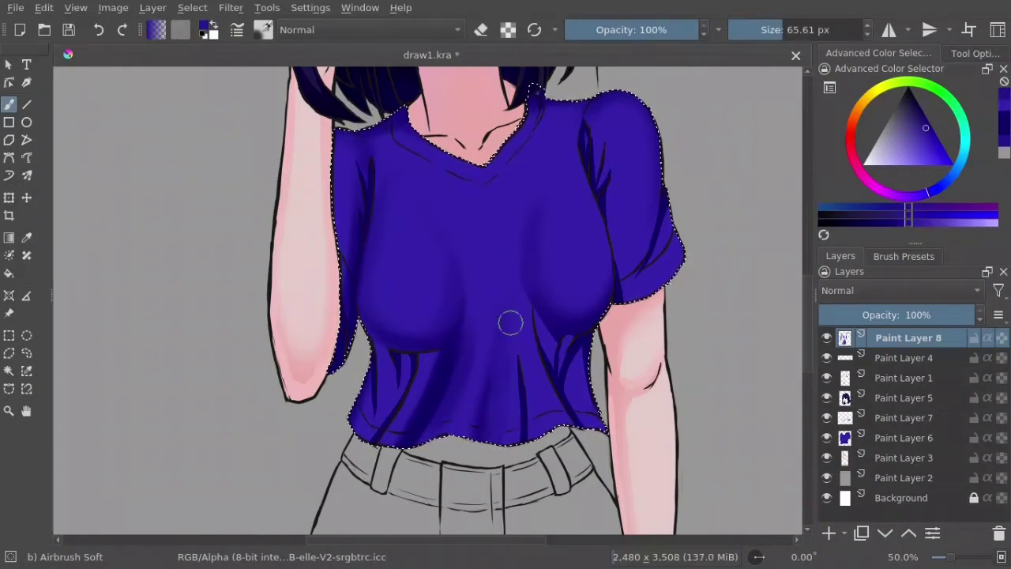
{"action": "left_click", "coordinate": [505, 353], "text": "ctrl"}
{"action": "left_click_drag", "start_coordinate": [504, 353], "coordinate": [506, 301]}
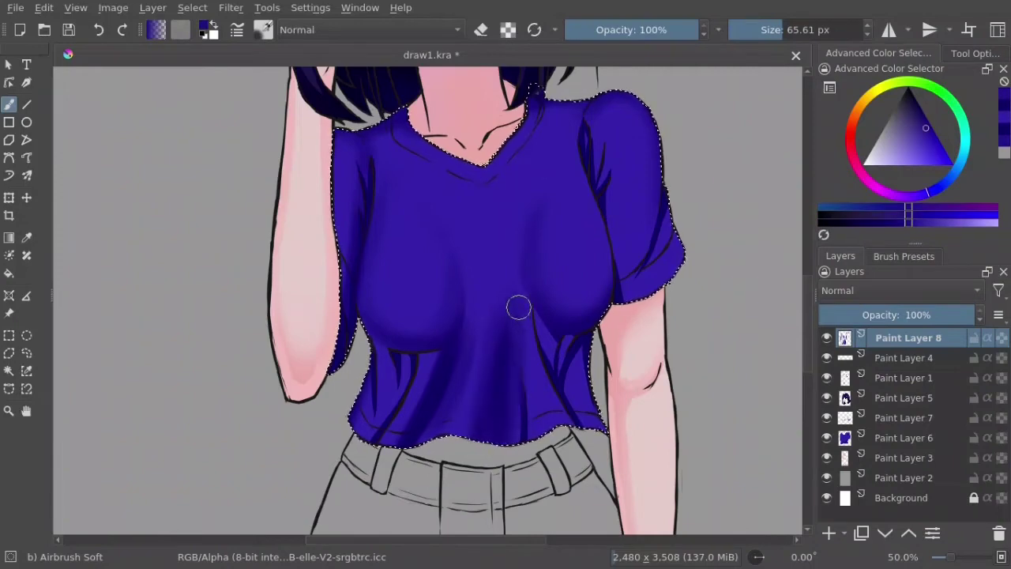
{"action": "left_click", "coordinate": [517, 305], "text": "ctrl"}
{"action": "left_click_drag", "start_coordinate": [528, 399], "coordinate": [525, 324]}
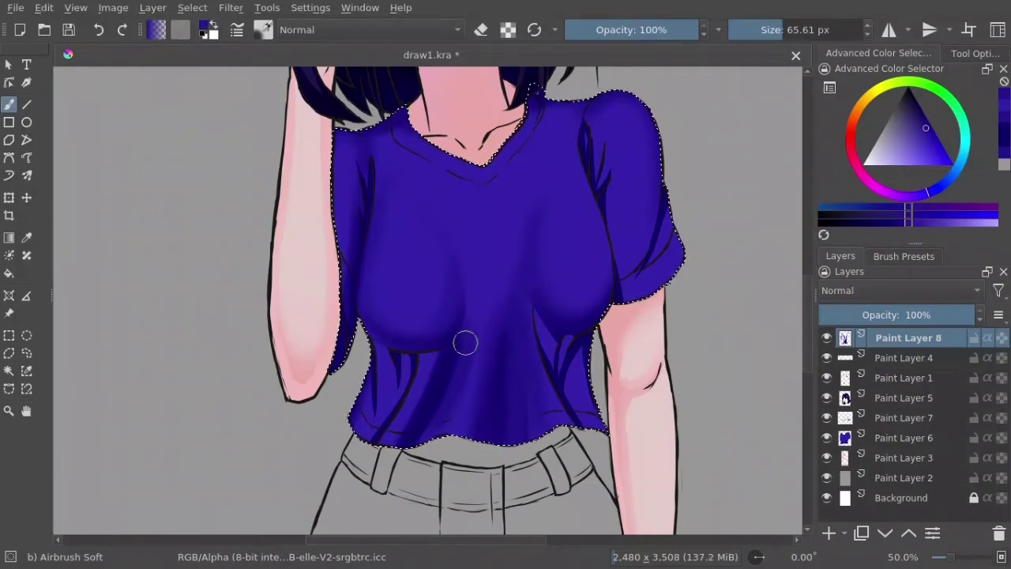
{"action": "left_click", "coordinate": [475, 253], "text": "ctrl"}
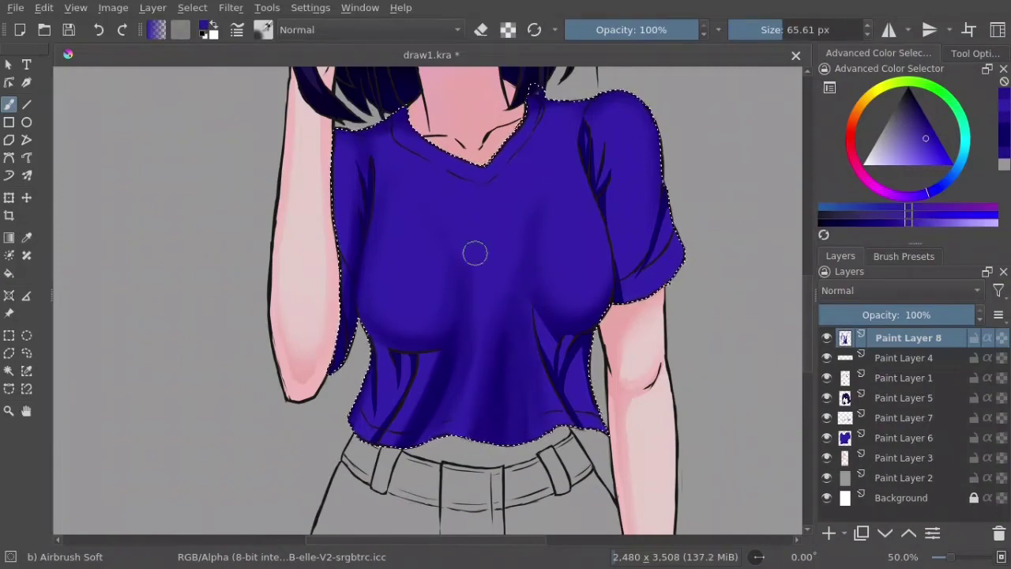
{"action": "left_click", "coordinate": [429, 345], "text": "ctrl"}
{"action": "mouse_move", "coordinate": [429, 346]}
{"action": "left_mouse_down"}
{"action": "mouse_move", "coordinate": [397, 424]}
{"action": "mouse_move", "coordinate": [406, 400]}
{"action": "left_mouse_up"}
Step: Blend darker and lighter shading across the lower-left part of the shirt
{"action": "left_click", "coordinate": [397, 425], "text": "ctrl"}
{"action": "left_click", "coordinate": [401, 336], "text": "ctrl"}
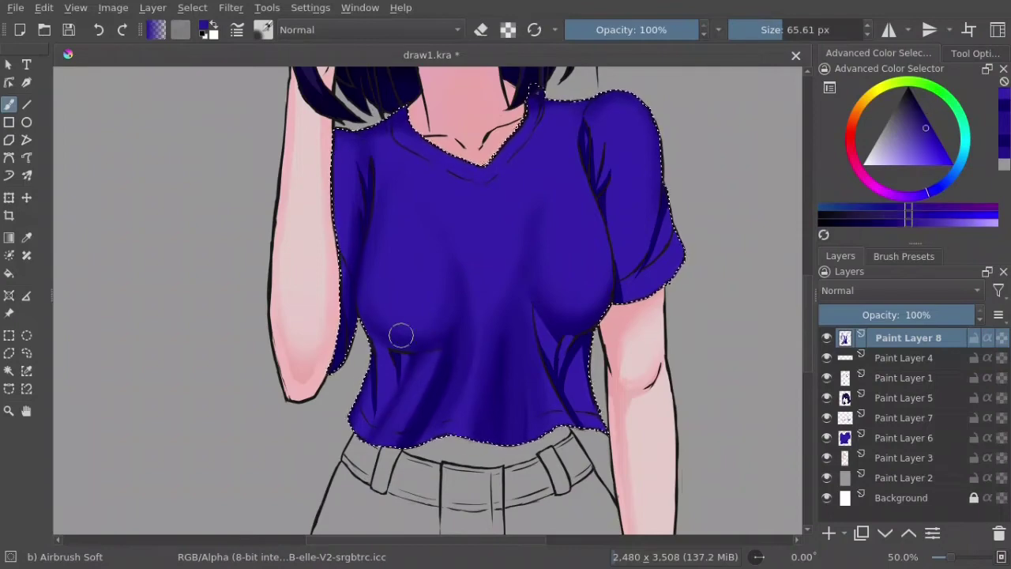
{"action": "left_click", "coordinate": [426, 338], "text": "ctrl"}
{"action": "left_click_drag", "start_coordinate": [424, 341], "coordinate": [390, 350]}
{"action": "left_click", "coordinate": [390, 350], "text": "ctrl"}
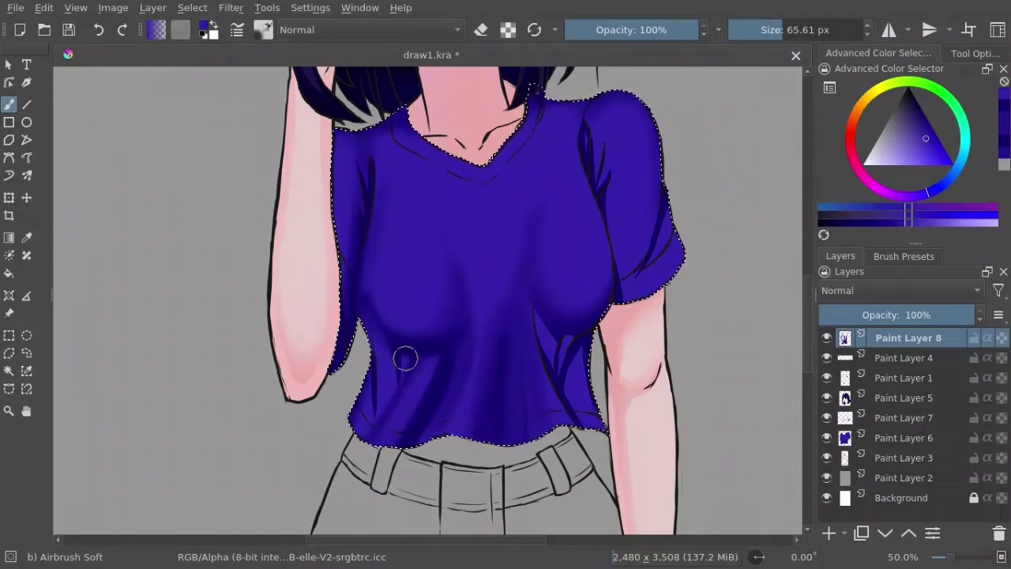
{"action": "left_click", "coordinate": [366, 278], "text": "ctrl"}
{"action": "left_click", "coordinate": [441, 322], "text": "ctrl"}
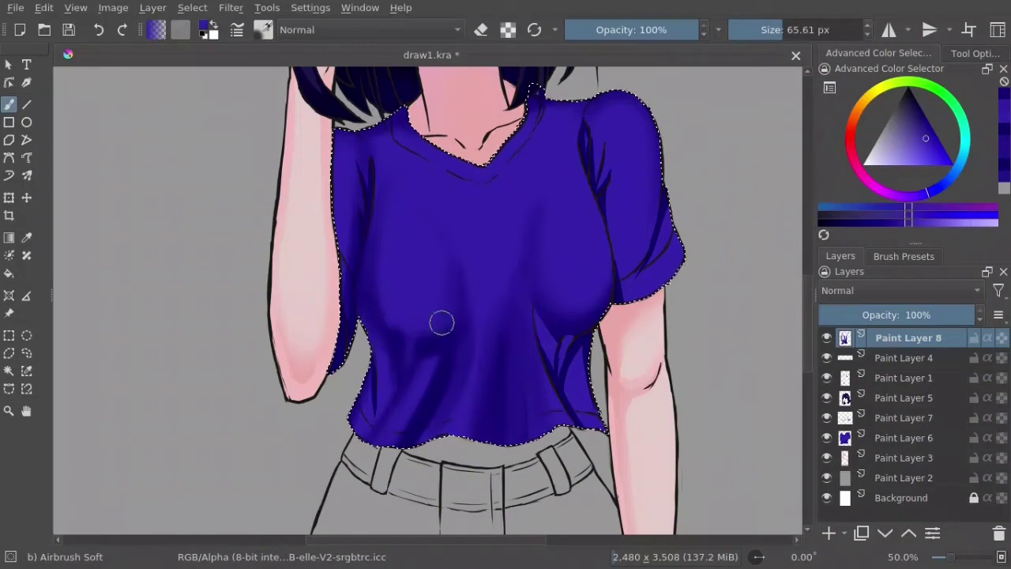
{"action": "left_click", "coordinate": [422, 356], "text": "ctrl"}
{"action": "left_click", "coordinate": [411, 384], "text": "ctrl"}
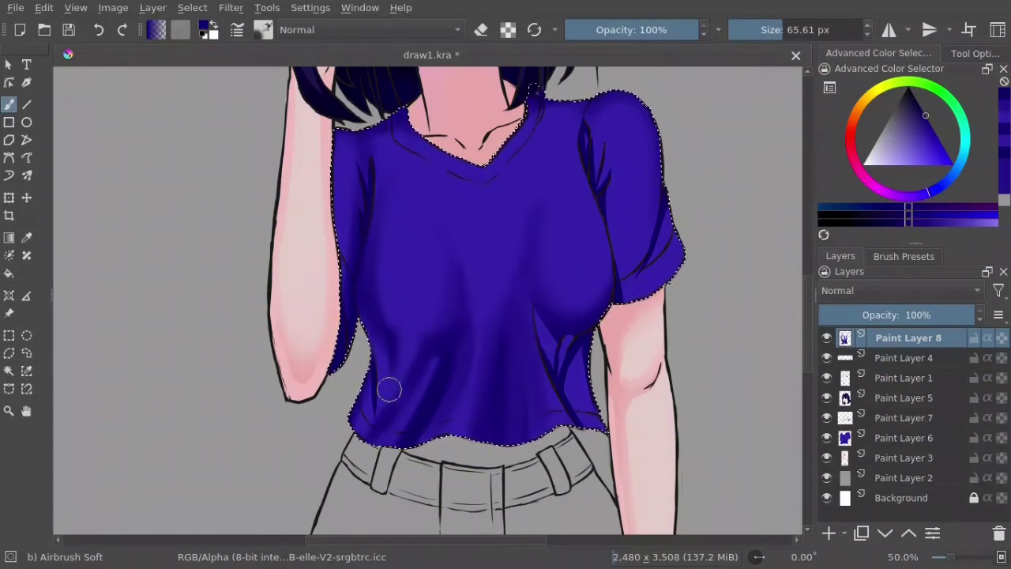
{"action": "left_click", "coordinate": [388, 269], "text": "ctrl"}
{"action": "left_click", "coordinate": [382, 355], "text": "ctrl"}
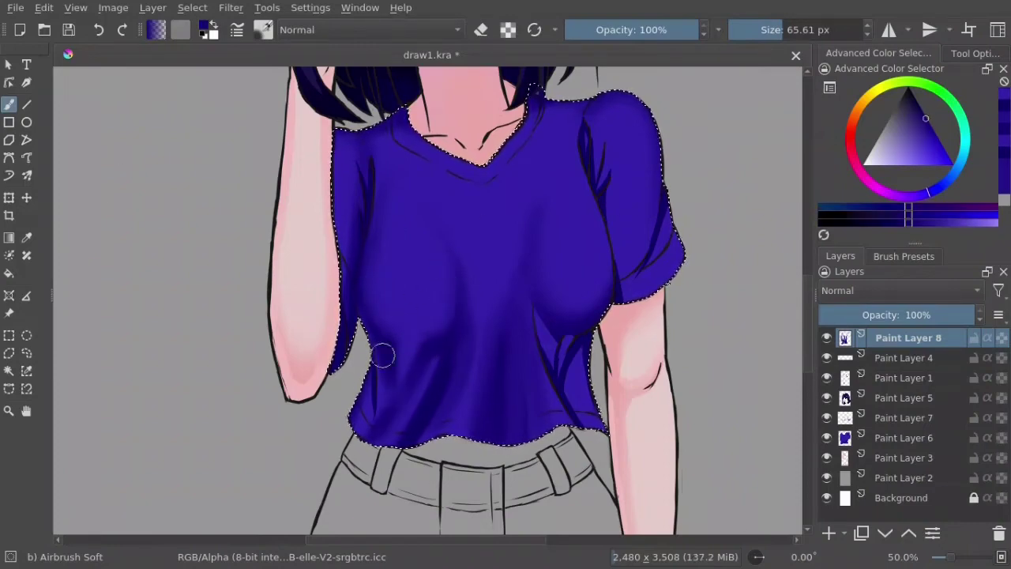
{"action": "left_click", "coordinate": [369, 388], "text": "ctrl"}
{"action": "left_click", "coordinate": [380, 335], "text": "ctrl"}
{"action": "left_click", "coordinate": [375, 356], "text": "ctrl"}
{"action": "left_click", "coordinate": [374, 422], "text": "ctrl"}
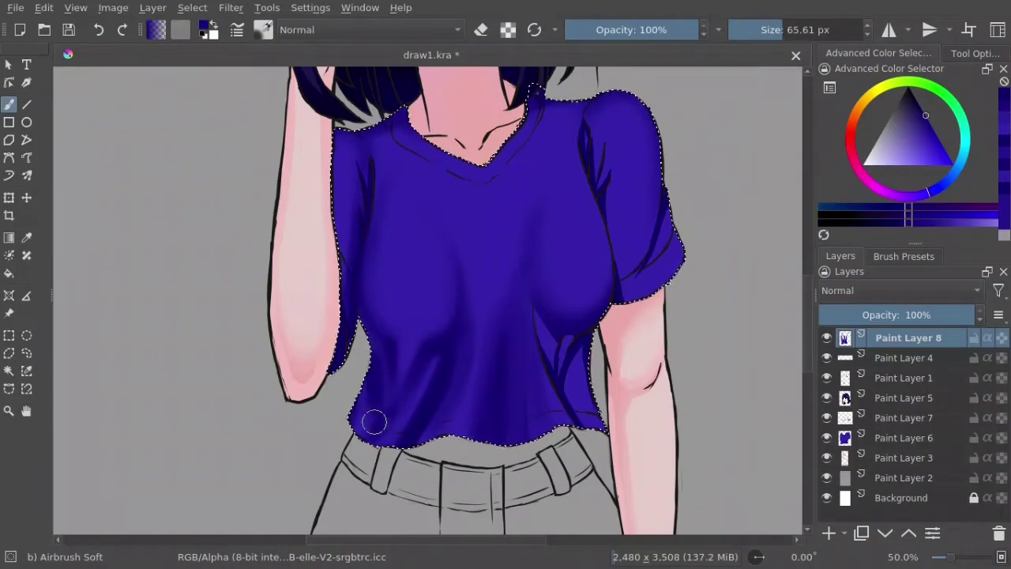
{"action": "left_click", "coordinate": [384, 402], "text": "ctrl"}
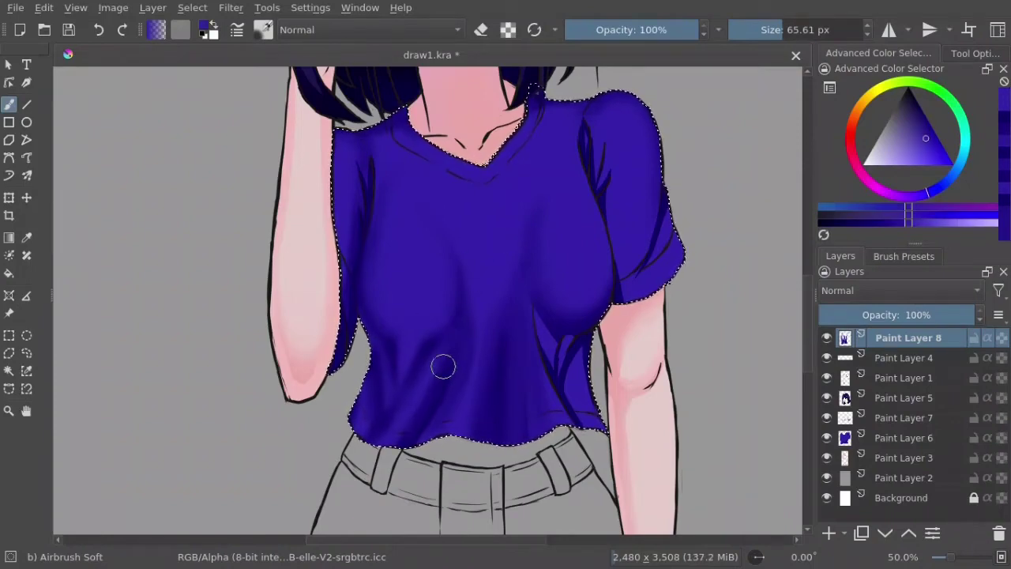
Step: Blend sampled shades on the shirt's right side and left edge
{"action": "left_click", "coordinate": [565, 391], "text": "ctrl"}
{"action": "left_click", "coordinate": [540, 237], "text": "ctrl"}
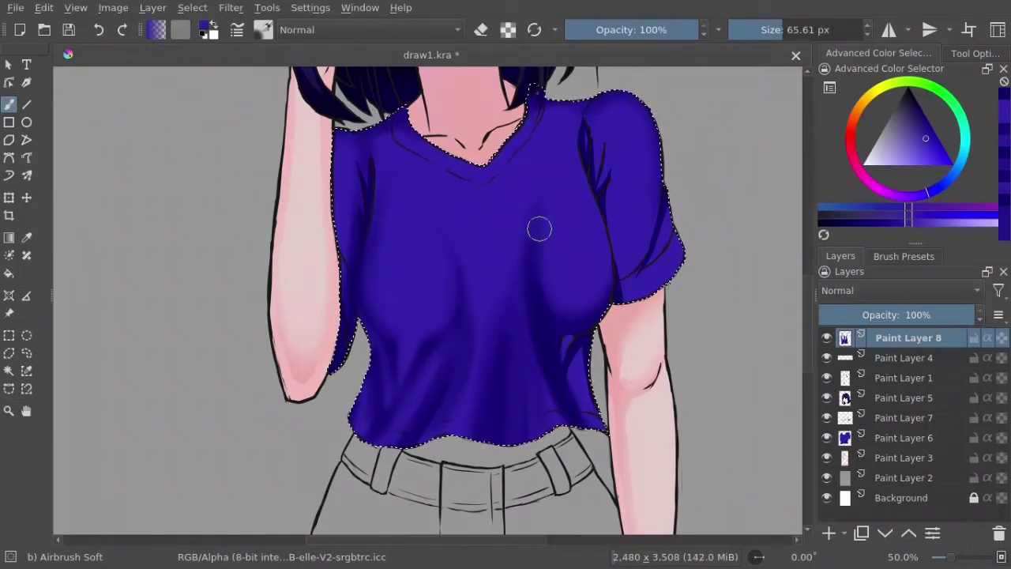
{"action": "left_click", "coordinate": [567, 295], "text": "ctrl"}
{"action": "left_click", "coordinate": [564, 356], "text": "ctrl"}
{"action": "left_click", "coordinate": [583, 403], "text": "ctrl"}
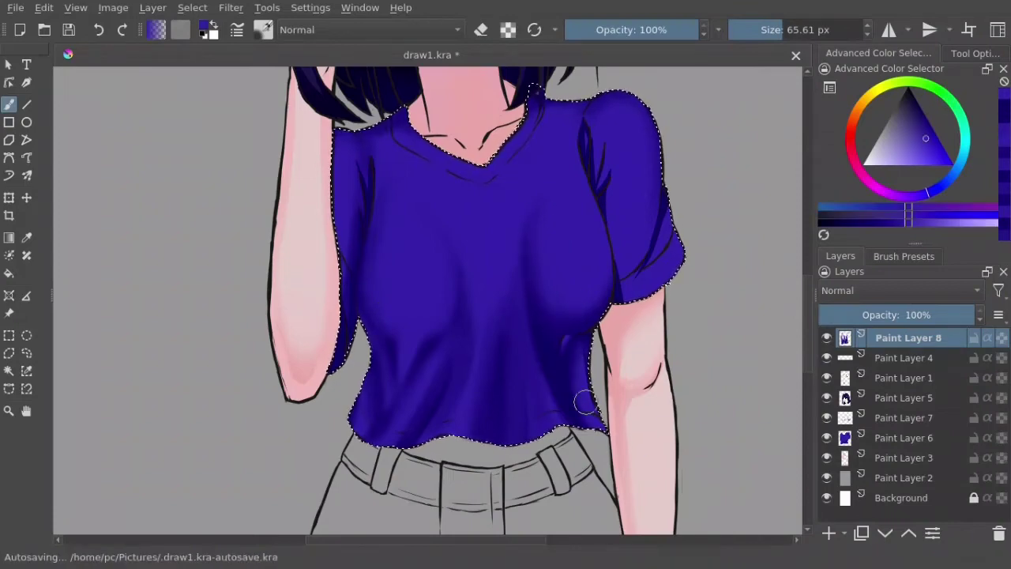
{"action": "left_click", "coordinate": [561, 357], "text": "ctrl"}
{"action": "left_click", "coordinate": [588, 291], "text": "ctrl"}
{"action": "left_click", "coordinate": [606, 305], "text": "ctrl"}
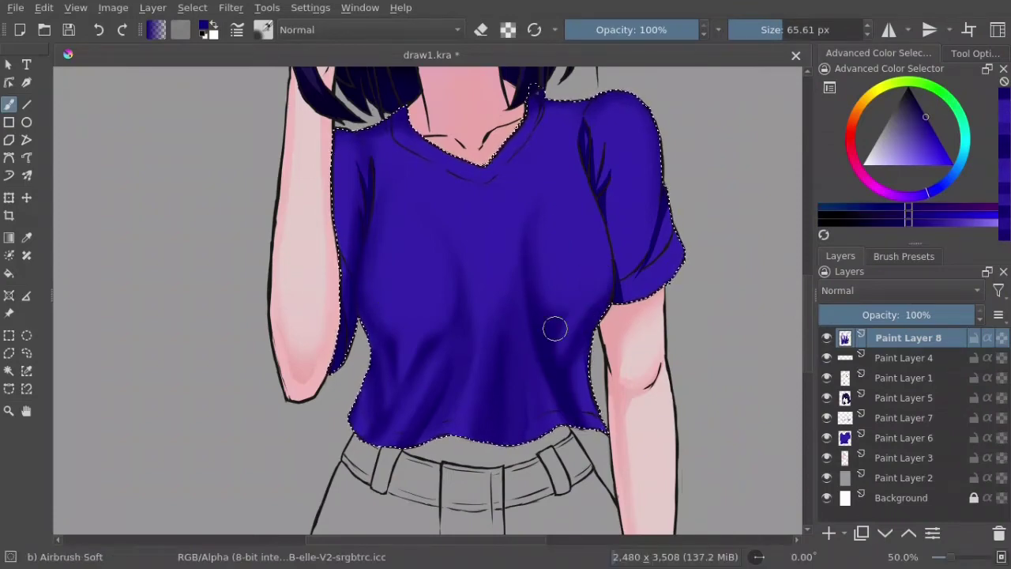
{"action": "left_click", "coordinate": [563, 313], "text": "ctrl"}
{"action": "left_click", "coordinate": [345, 289], "text": "ctrl"}
{"action": "left_click", "coordinate": [340, 294], "text": "ctrl"}
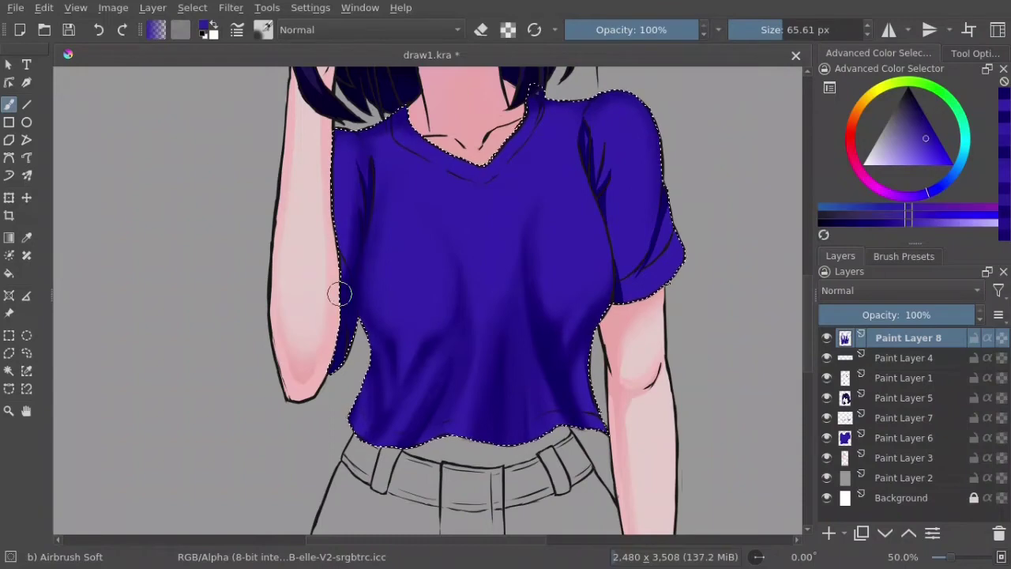
Step: Airbrush lighter highlights onto the sleeve using sampled sleeve tones
{"action": "left_click", "coordinate": [904, 256]}
{"action": "left_click", "coordinate": [840, 409]}
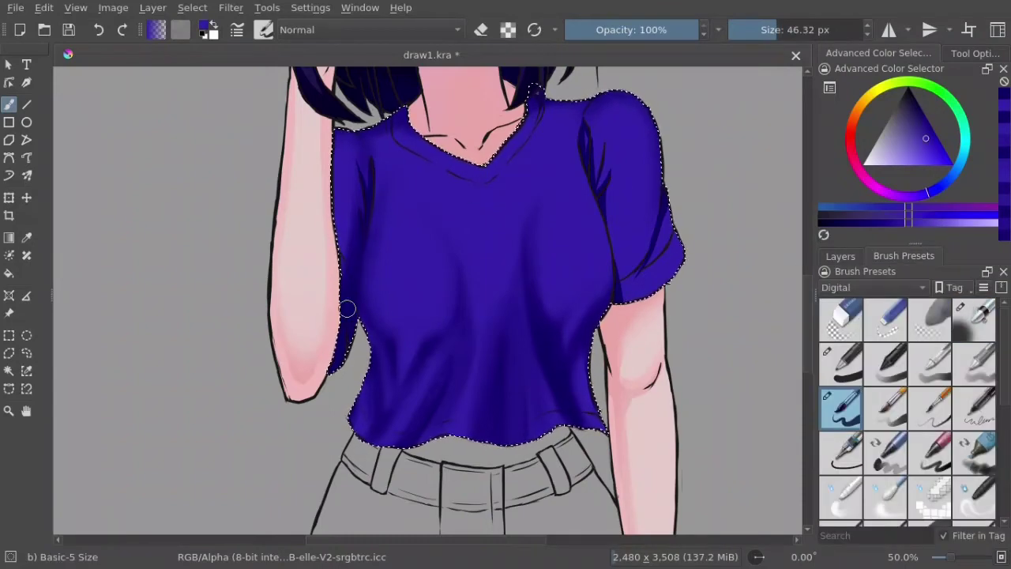
{"action": "left_click", "coordinate": [509, 164], "text": "ctrl"}
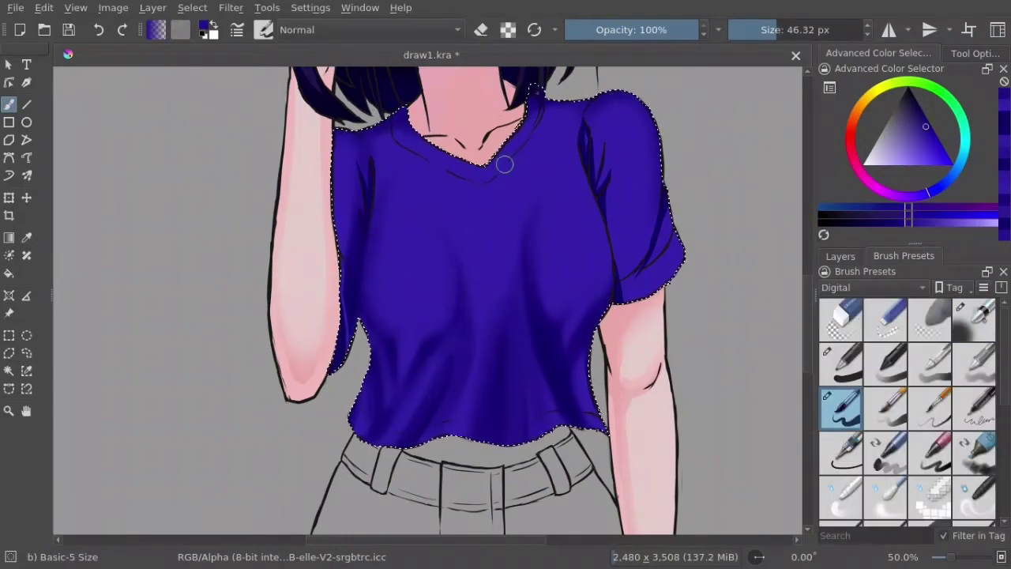
{"action": "key", "text": "slash"}
{"action": "left_click", "coordinate": [617, 261], "text": "ctrl"}
{"action": "left_click", "coordinate": [636, 178], "text": "ctrl"}
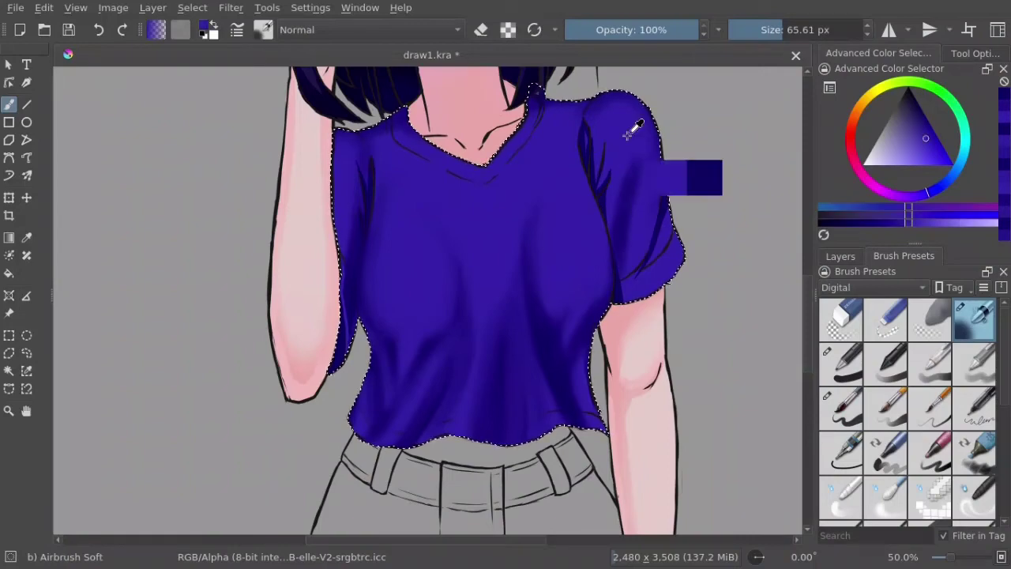
{"action": "left_click", "coordinate": [642, 224], "text": "ctrl"}
{"action": "left_click", "coordinate": [614, 240], "text": "ctrl"}
{"action": "left_click", "coordinate": [624, 140], "text": "ctrl"}
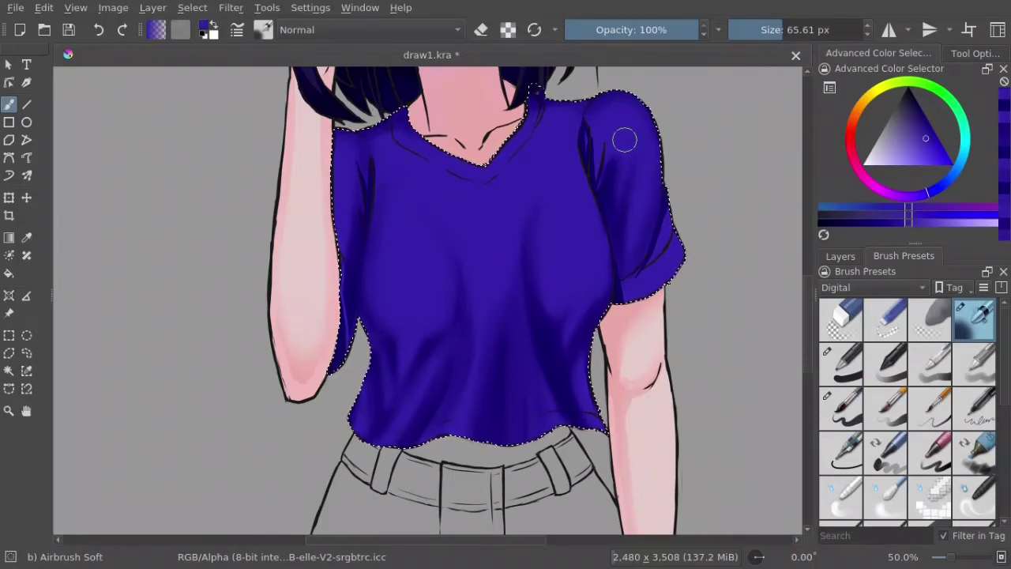
{"action": "left_click", "coordinate": [598, 178], "text": "ctrl"}
{"action": "left_click", "coordinate": [626, 117], "text": "ctrl"}
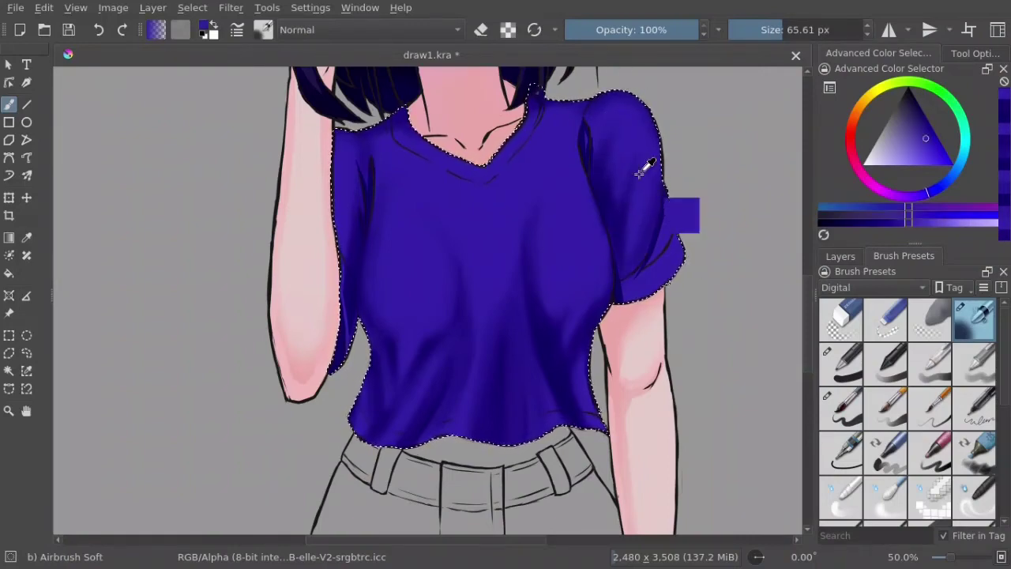
{"action": "left_click_drag", "start_coordinate": [648, 165], "coordinate": [644, 261]}
{"action": "left_click", "coordinate": [660, 257], "text": "ctrl"}
Step: Zoom out and paint a brown stroke by the left belt loop with Basic-5 Size
{"action": "scroll", "coordinate": [505, 293], "scroll_direction": "down", "scroll_amount": 3}
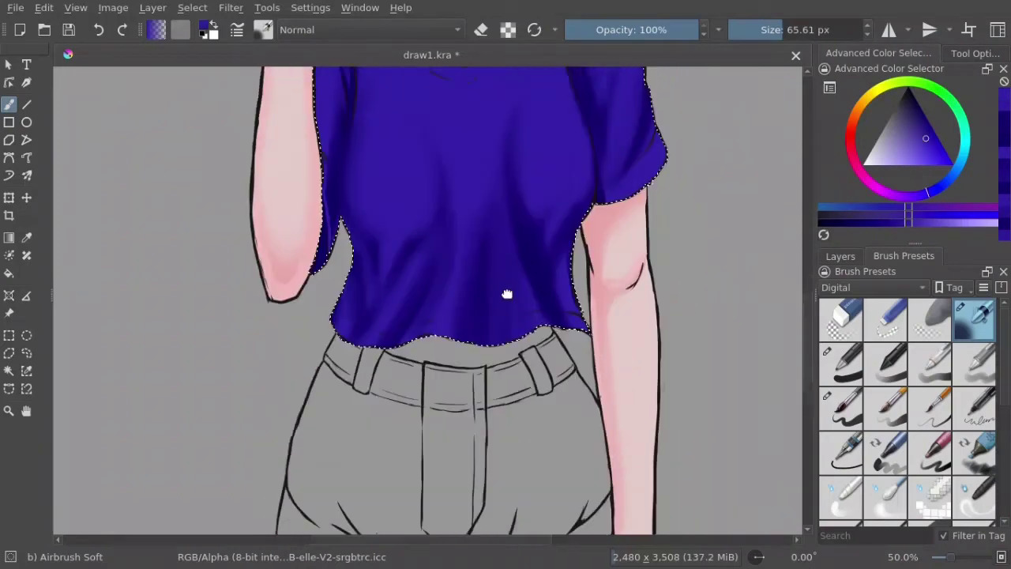
{"action": "scroll", "coordinate": [501, 355], "scroll_direction": "up", "scroll_amount": 3}
{"action": "key", "text": "minus"}
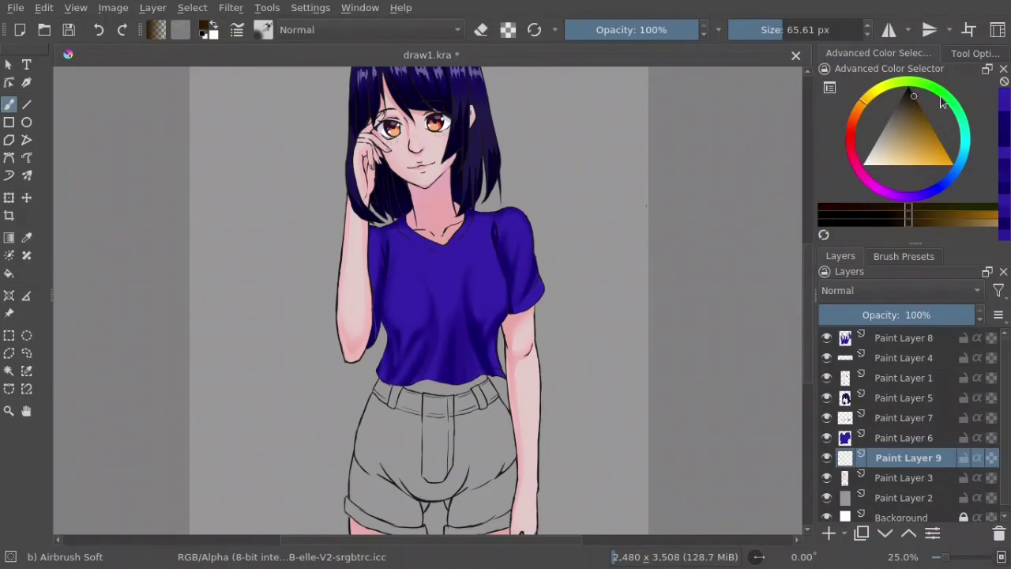
{"action": "left_click", "coordinate": [900, 256]}
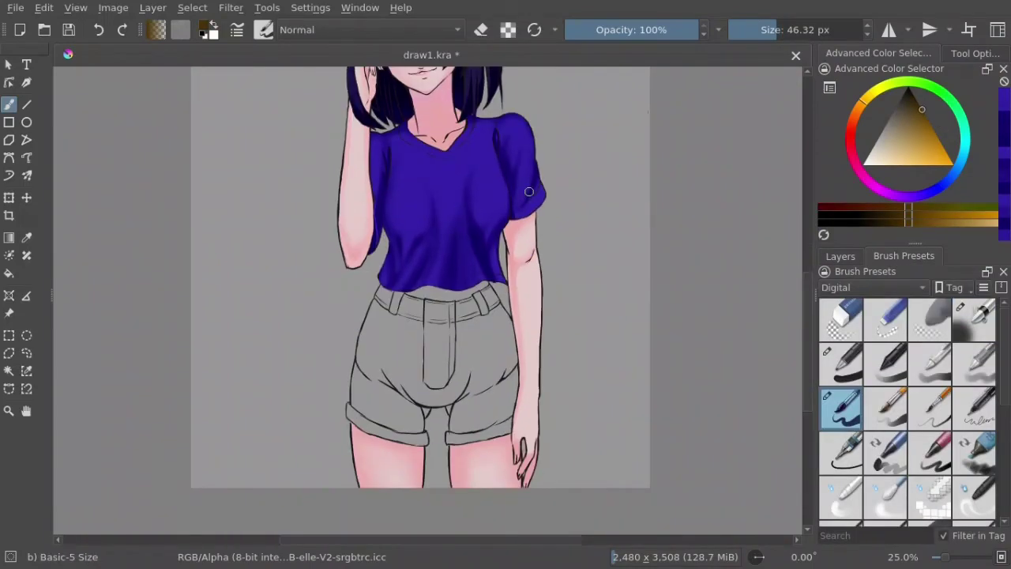
{"action": "scroll", "coordinate": [530, 192], "scroll_direction": "up", "scroll_amount": 3}
{"action": "left_click_drag", "start_coordinate": [300, 146], "coordinate": [236, 346]}
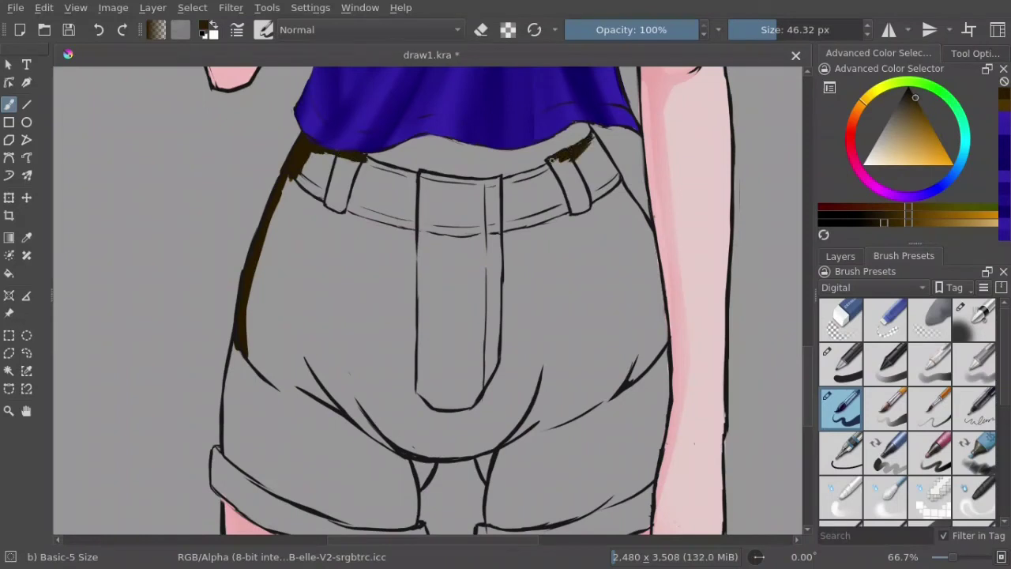
Step: On Paint Layer 3, paint pink skin in the gap between shirt hem and waistband
{"action": "left_click", "coordinate": [841, 256]}
{"action": "left_click", "coordinate": [909, 477]}
{"action": "left_click", "coordinate": [501, 129], "text": "ctrl"}
{"action": "left_click_drag", "start_coordinate": [371, 154], "coordinate": [587, 135]}
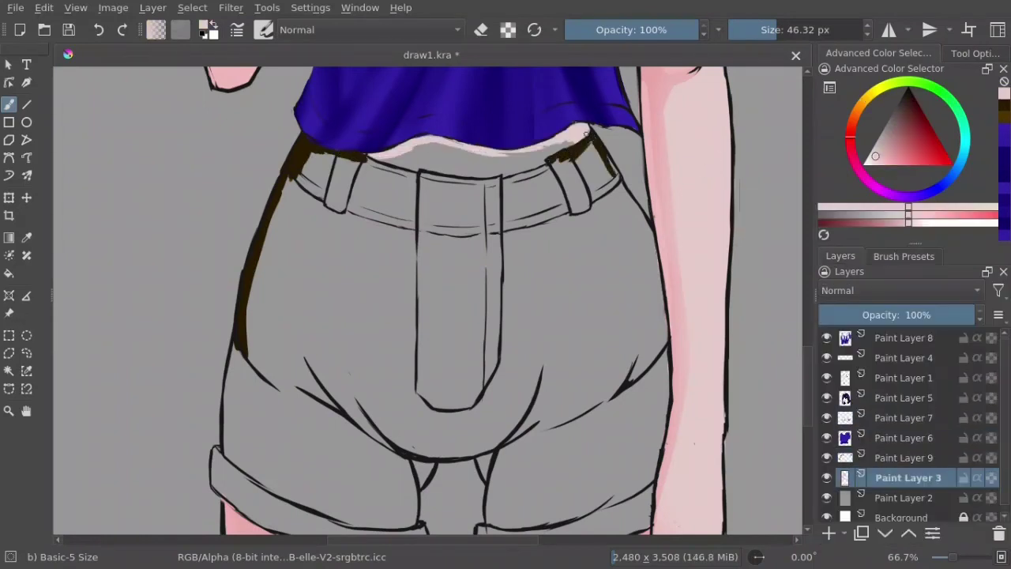
{"action": "key", "text": "e"}
{"action": "mouse_move", "coordinate": [477, 164]}
{"action": "left_mouse_down"}
{"action": "mouse_move", "coordinate": [565, 150]}
{"action": "mouse_move", "coordinate": [399, 158]}
{"action": "left_mouse_up"}
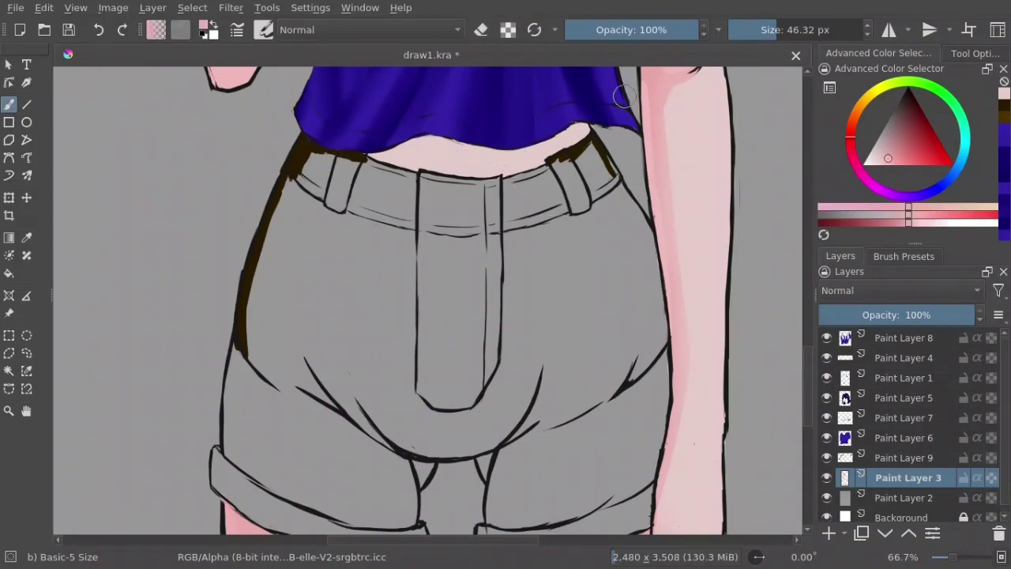
Step: Airbrush soft, slightly darker pink shading along the waistband
{"action": "left_click", "coordinate": [904, 256]}
{"action": "left_click", "coordinate": [974, 320]}
{"action": "mouse_move", "coordinate": [388, 154]}
{"action": "left_mouse_down"}
{"action": "mouse_move", "coordinate": [561, 152]}
{"action": "mouse_move", "coordinate": [383, 170]}
{"action": "left_mouse_up"}
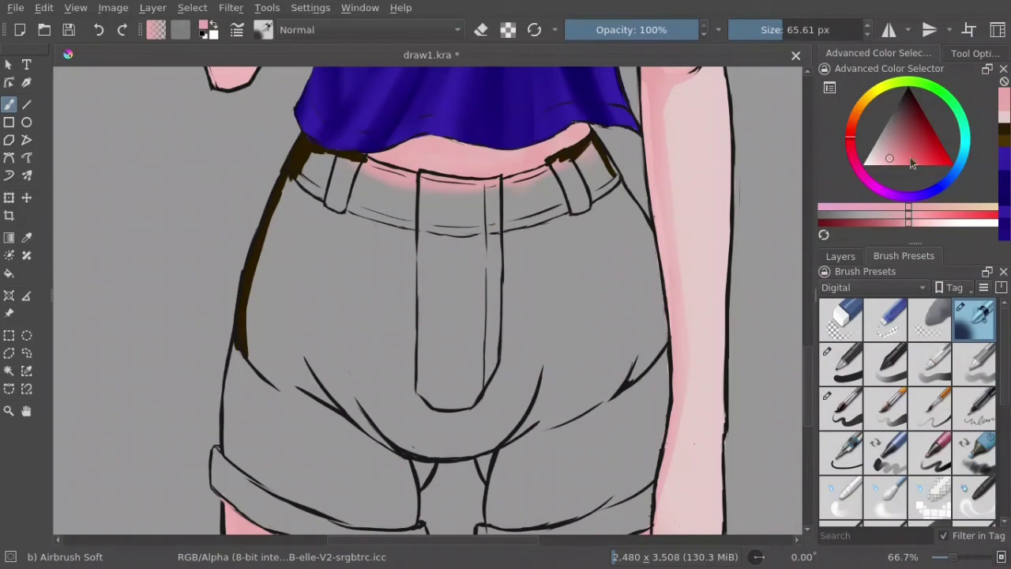
{"action": "left_click", "coordinate": [896, 153]}
{"action": "left_click_drag", "start_coordinate": [535, 131], "coordinate": [518, 174]}
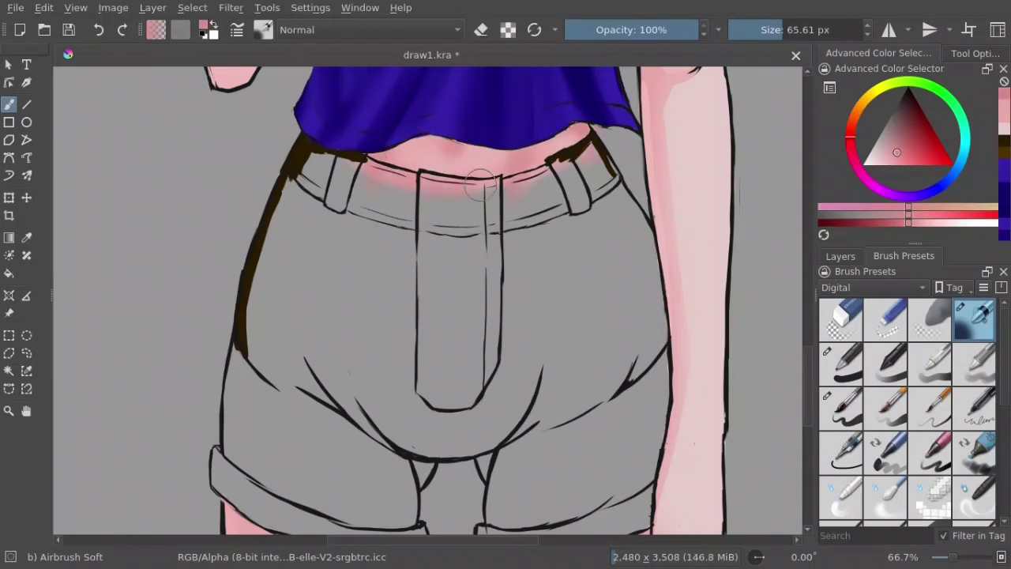
Step: Erase pink overspill below the waistband and draw a dark brown waistband line
{"action": "key", "text": "slash"}
{"action": "left_click_drag", "start_coordinate": [454, 198], "coordinate": [524, 203]}
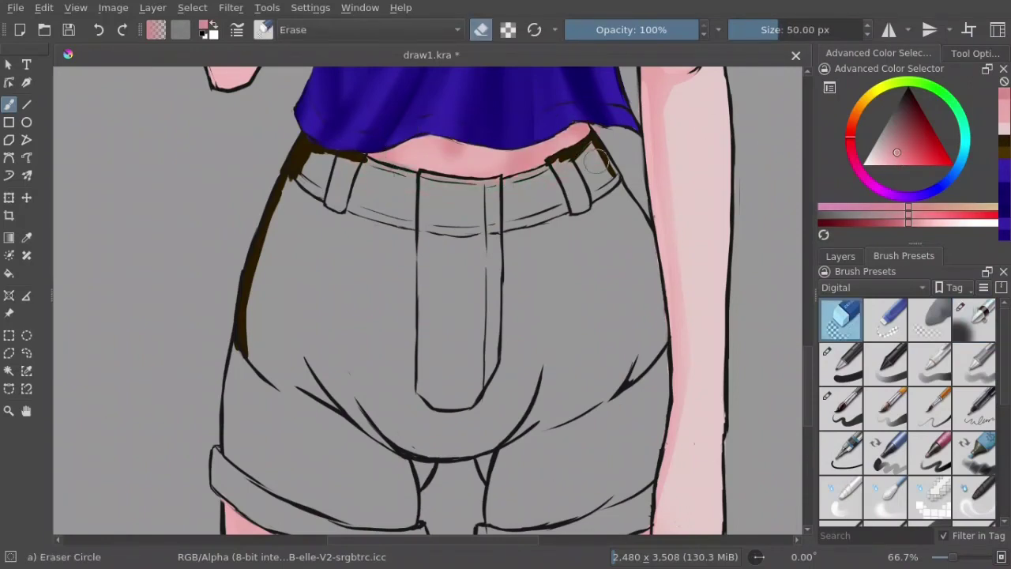
{"action": "left_click_drag", "start_coordinate": [339, 158], "coordinate": [577, 176]}
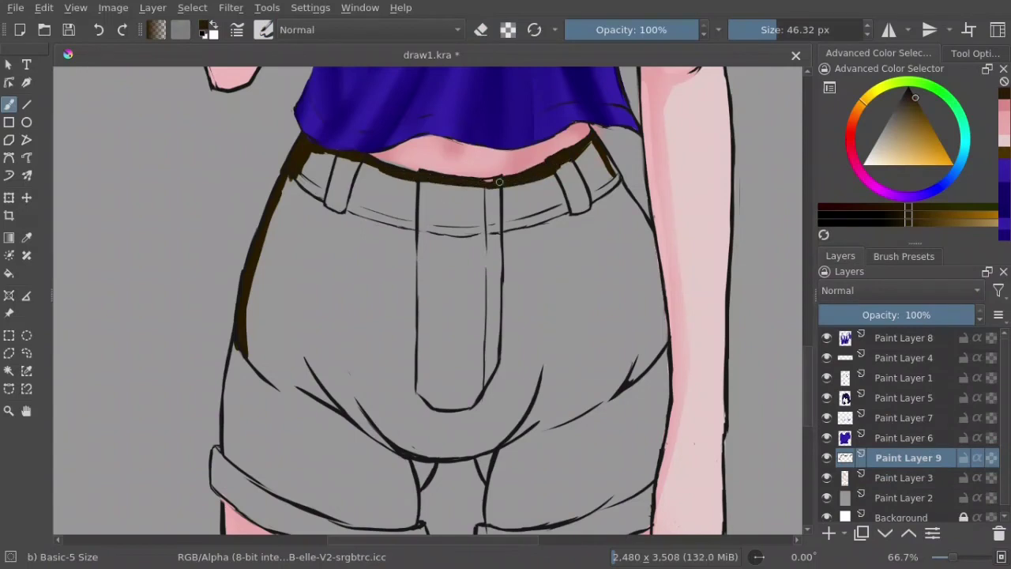
Step: Pick dark brown and paint along the hip edge and under the left cuff
{"action": "left_click", "coordinate": [388, 150], "text": "ctrl"}
{"action": "left_click", "coordinate": [609, 162], "text": "ctrl"}
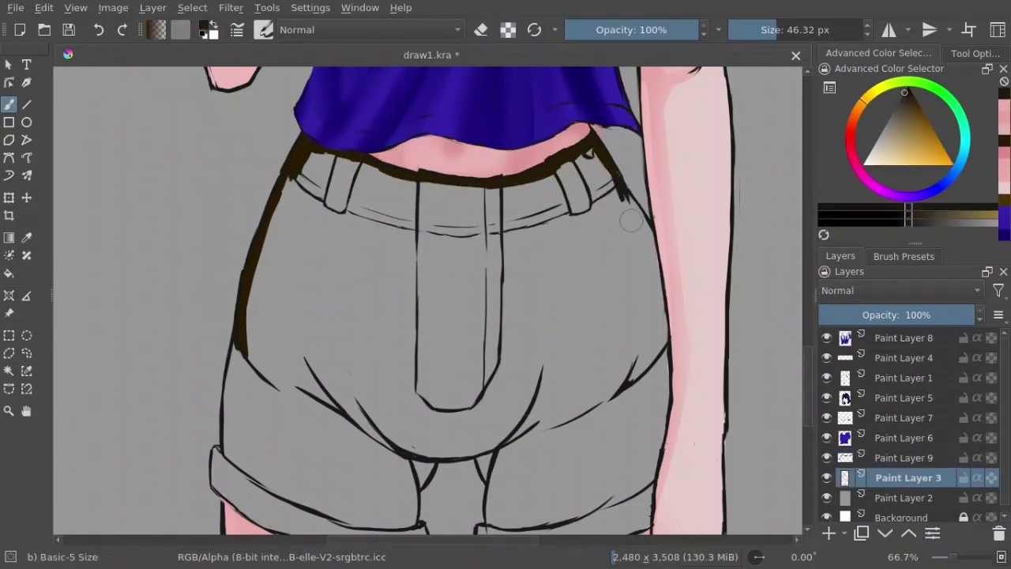
{"action": "left_click_drag", "start_coordinate": [583, 144], "coordinate": [643, 229]}
{"action": "left_click_drag", "start_coordinate": [576, 162], "coordinate": [668, 265]}
{"action": "mouse_move", "coordinate": [238, 377]}
{"action": "left_mouse_down"}
{"action": "mouse_move", "coordinate": [274, 298]}
{"action": "mouse_move", "coordinate": [254, 395]}
{"action": "left_mouse_up"}
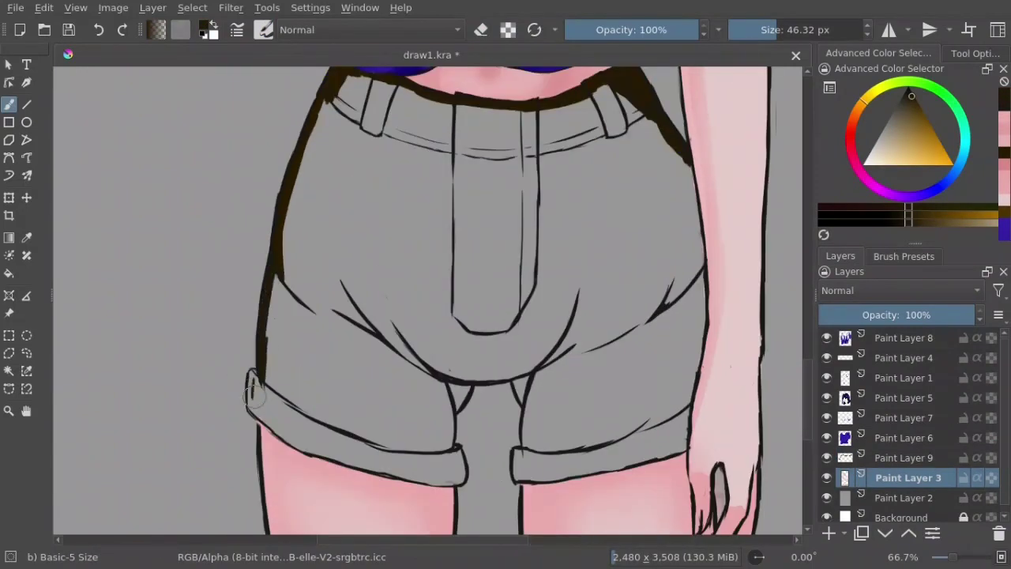
{"action": "left_click_drag", "start_coordinate": [461, 456], "coordinate": [284, 444]}
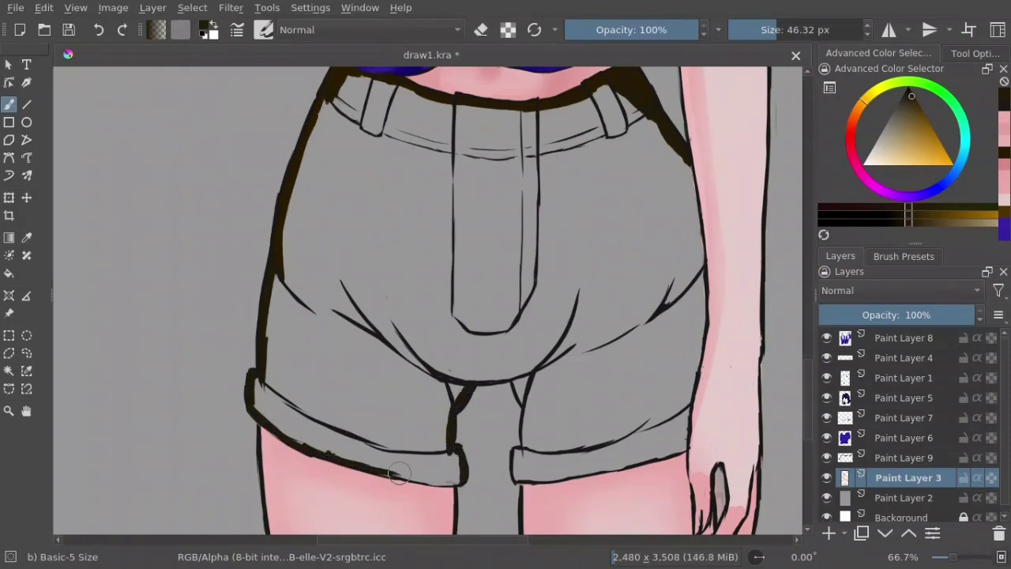
Step: Undo the stray dark strokes and erase the one at the right waist with Eraser Circle
{"action": "key", "text": "e"}
{"action": "key", "text": "ctrl+z"}
{"action": "key", "text": "ctrl+z"}
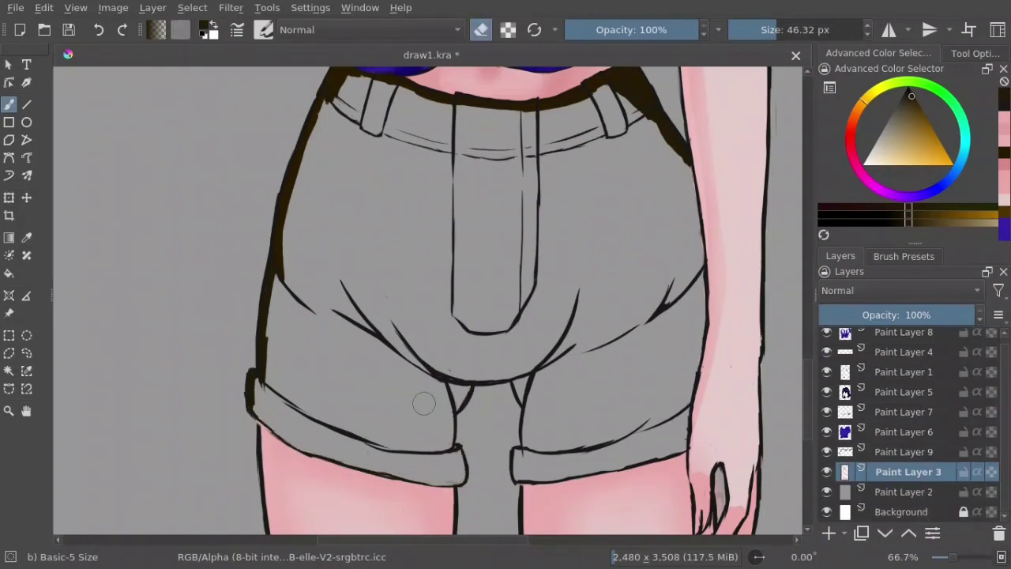
{"action": "key", "text": "ctrl+z"}
{"action": "left_click", "coordinate": [904, 256]}
{"action": "left_click", "coordinate": [841, 320]}
{"action": "key", "text": "ctrl+z"}
{"action": "left_click_drag", "start_coordinate": [656, 103], "coordinate": [628, 79]}
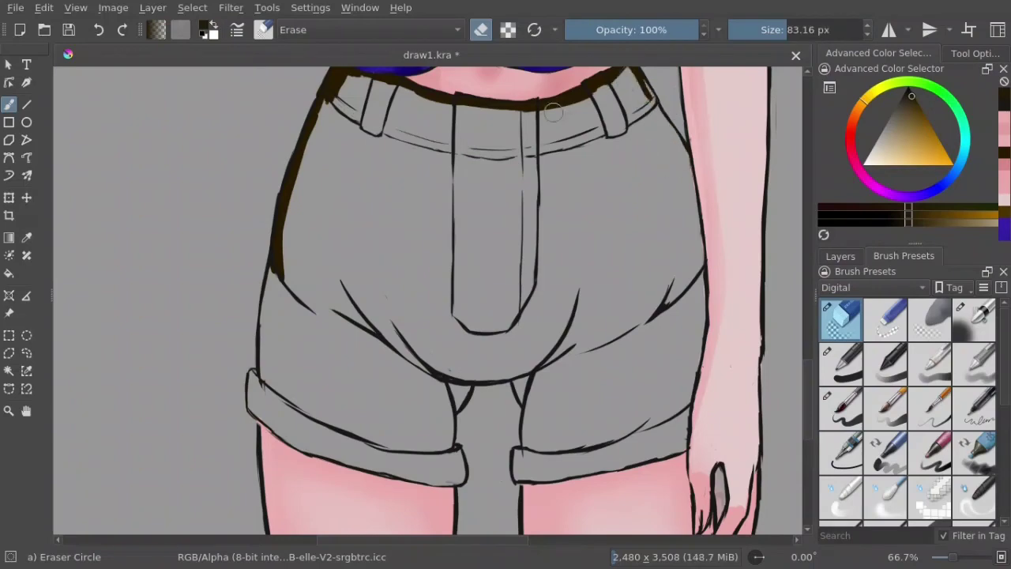
{"action": "left_click", "coordinate": [840, 408]}
{"action": "left_click", "coordinate": [841, 256]}
Step: Paint dark brown along the right hip edge, crotch seam and lower hem
{"action": "left_click_drag", "start_coordinate": [656, 174], "coordinate": [637, 224]}
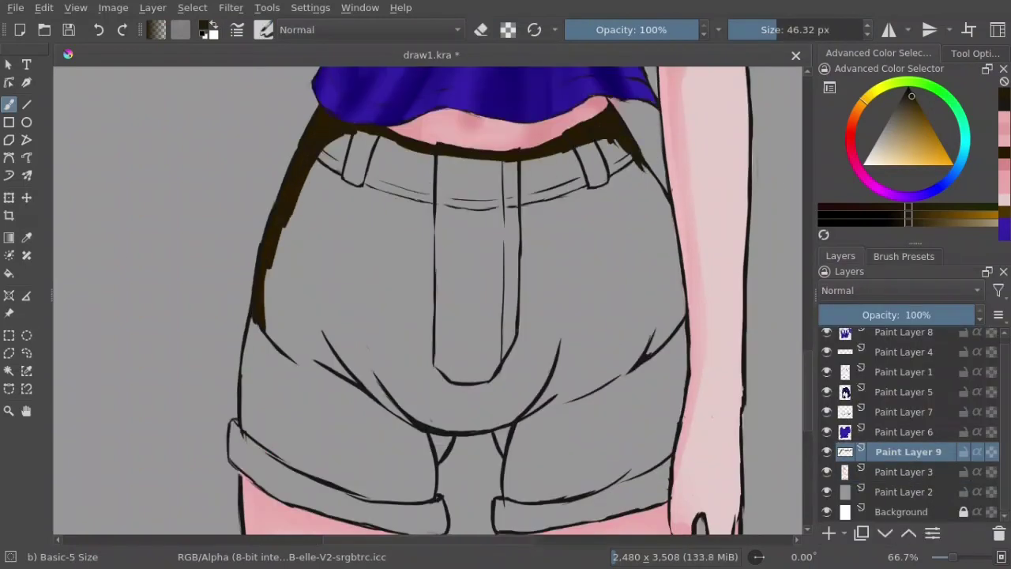
{"action": "left_click_drag", "start_coordinate": [654, 176], "coordinate": [666, 212]}
{"action": "left_click_drag", "start_coordinate": [598, 261], "coordinate": [568, 123]}
{"action": "left_click_drag", "start_coordinate": [656, 176], "coordinate": [638, 329]}
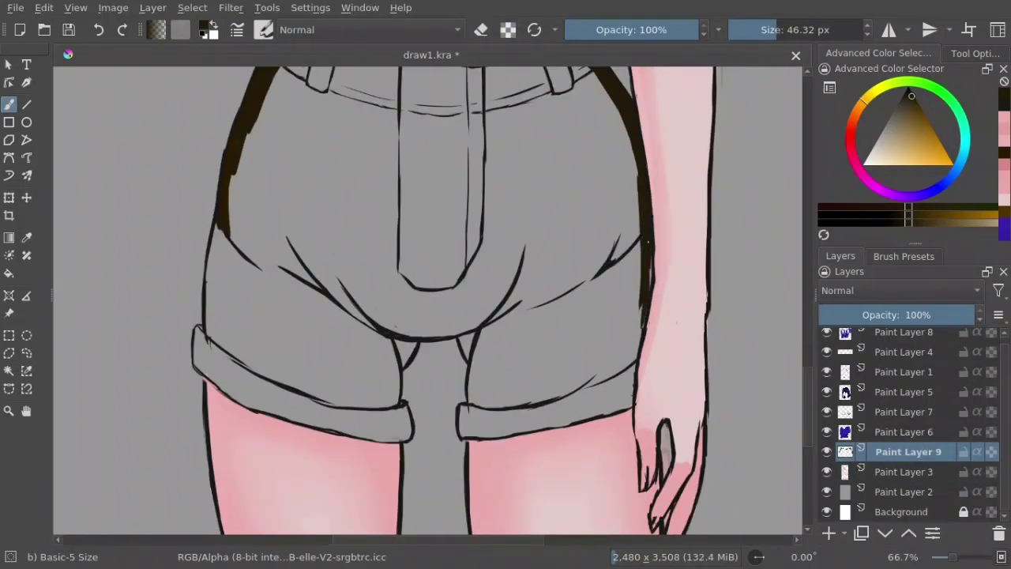
{"action": "left_click_drag", "start_coordinate": [647, 221], "coordinate": [632, 348]}
{"action": "left_click_drag", "start_coordinate": [472, 306], "coordinate": [469, 299]}
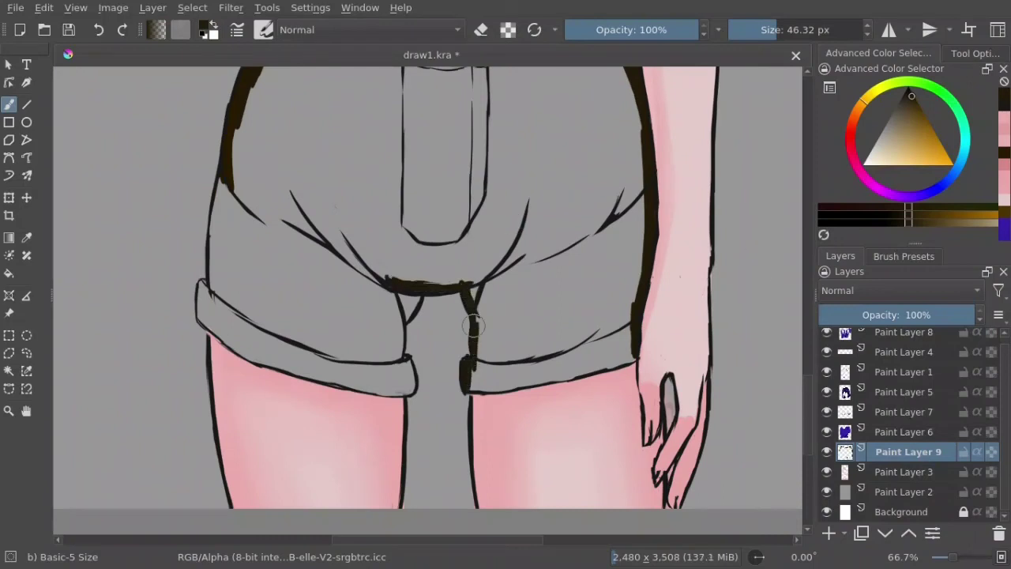
{"action": "left_click_drag", "start_coordinate": [466, 389], "coordinate": [621, 365]}
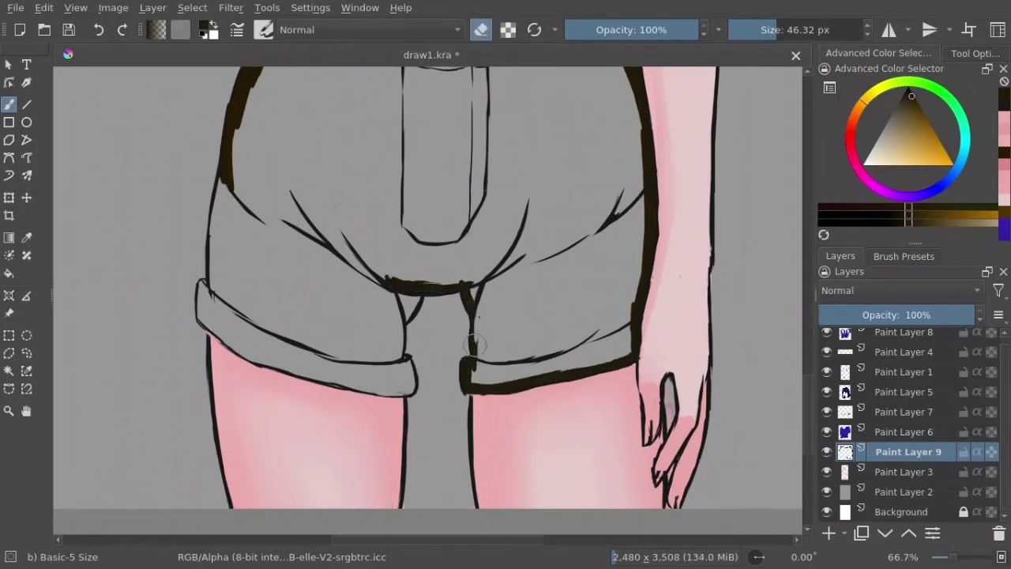
Step: Paint dark brown down the inner seam and left outline, then fill the right side
{"action": "key", "text": "e"}
{"action": "left_click_drag", "start_coordinate": [473, 307], "coordinate": [472, 382]}
{"action": "left_click_drag", "start_coordinate": [408, 363], "coordinate": [410, 393]}
{"action": "mouse_move", "coordinate": [229, 178]}
{"action": "left_mouse_down"}
{"action": "mouse_move", "coordinate": [200, 303]}
{"action": "mouse_move", "coordinate": [308, 376]}
{"action": "left_mouse_up"}
{"action": "left_click_drag", "start_coordinate": [225, 308], "coordinate": [403, 395]}
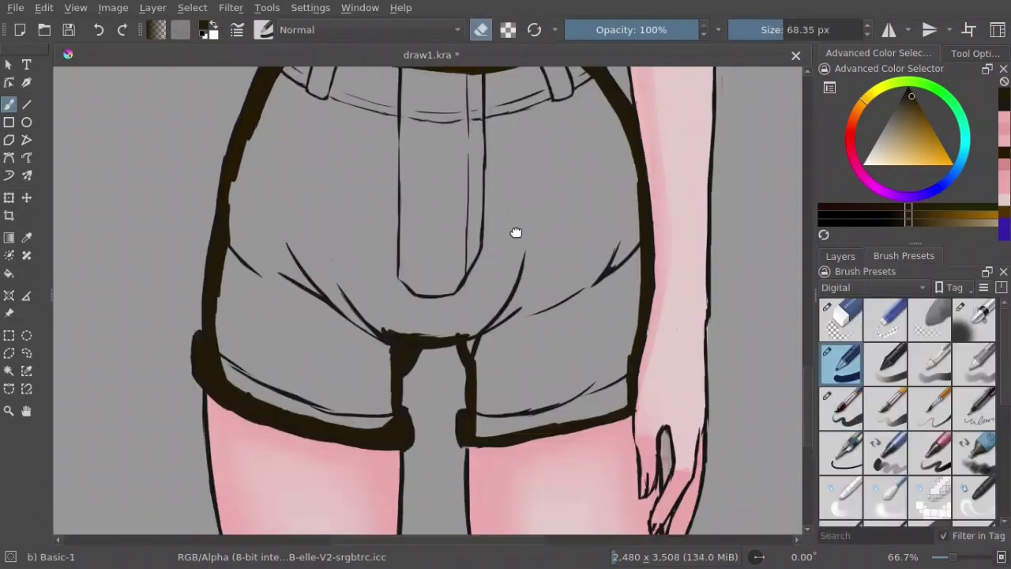
{"action": "key", "text": "e"}
{"action": "mouse_move", "coordinate": [519, 188]}
{"action": "left_mouse_down"}
{"action": "mouse_move", "coordinate": [598, 393]}
{"action": "mouse_move", "coordinate": [522, 484]}
{"action": "mouse_move", "coordinate": [402, 158]}
{"action": "mouse_move", "coordinate": [241, 449]}
{"action": "mouse_move", "coordinate": [266, 425]}
{"action": "mouse_move", "coordinate": [378, 219]}
{"action": "mouse_move", "coordinate": [526, 314]}
{"action": "left_mouse_up"}
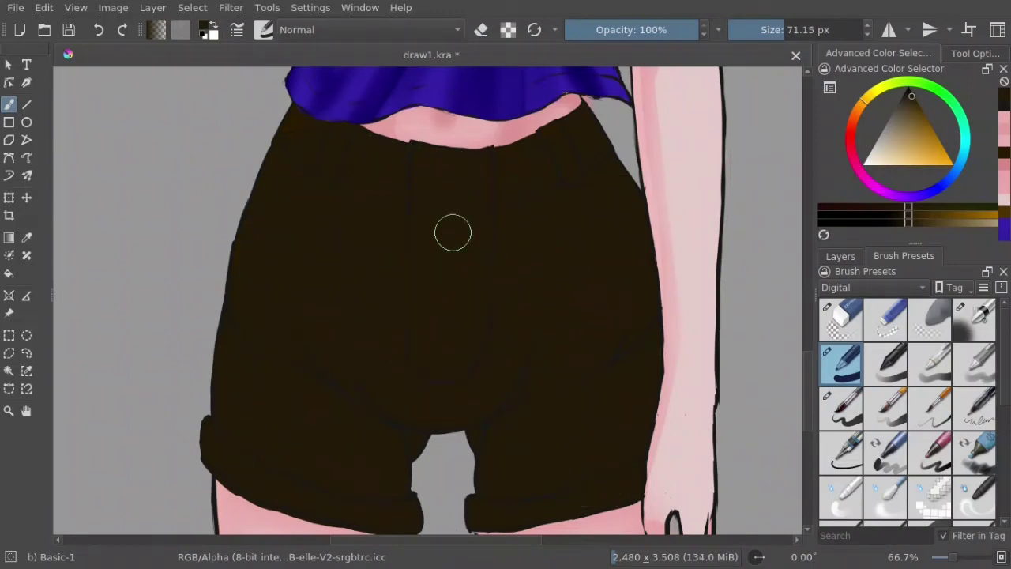
{"action": "scroll", "coordinate": [605, 314], "scroll_direction": "down", "scroll_amount": 2}
{"action": "left_click", "coordinate": [841, 255]}
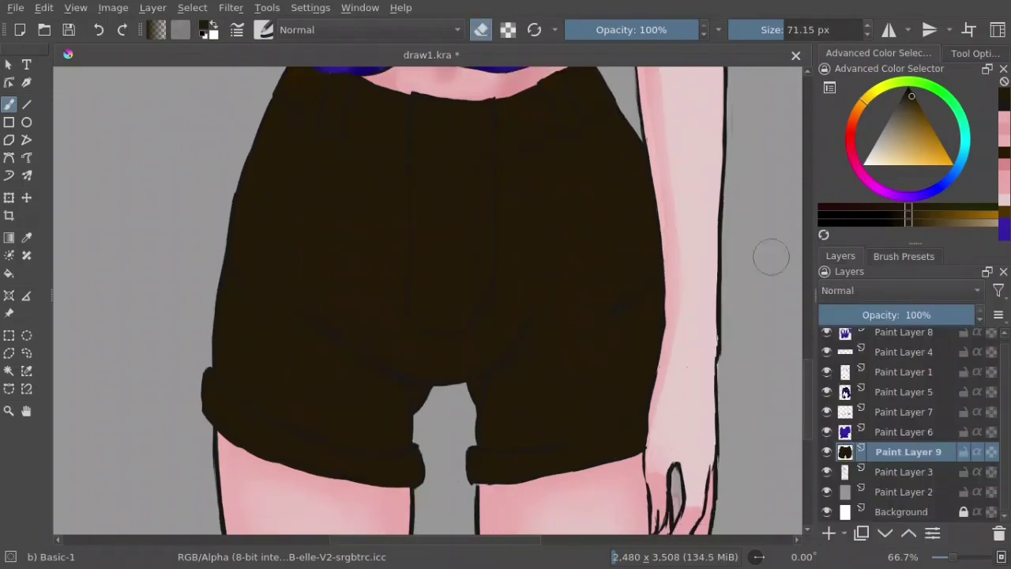
{"action": "left_click", "coordinate": [904, 256]}
{"action": "left_click", "coordinate": [840, 409]}
Step: Select the dark brown shorts by colour and start painting the left cuff olive
{"action": "left_click", "coordinate": [9, 370]}
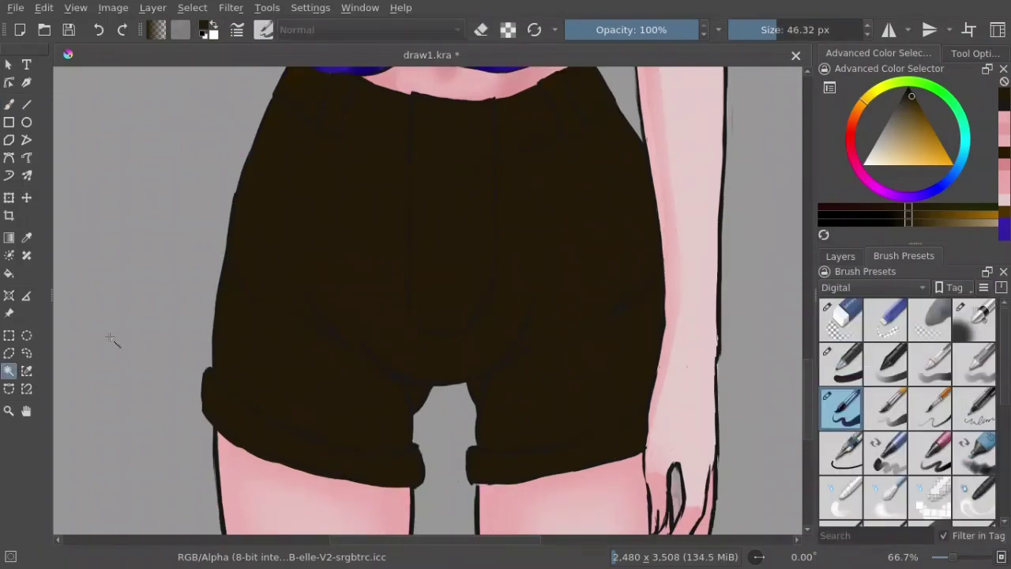
{"action": "left_click", "coordinate": [128, 328]}
{"action": "key", "text": "b"}
{"action": "left_click", "coordinate": [922, 124]}
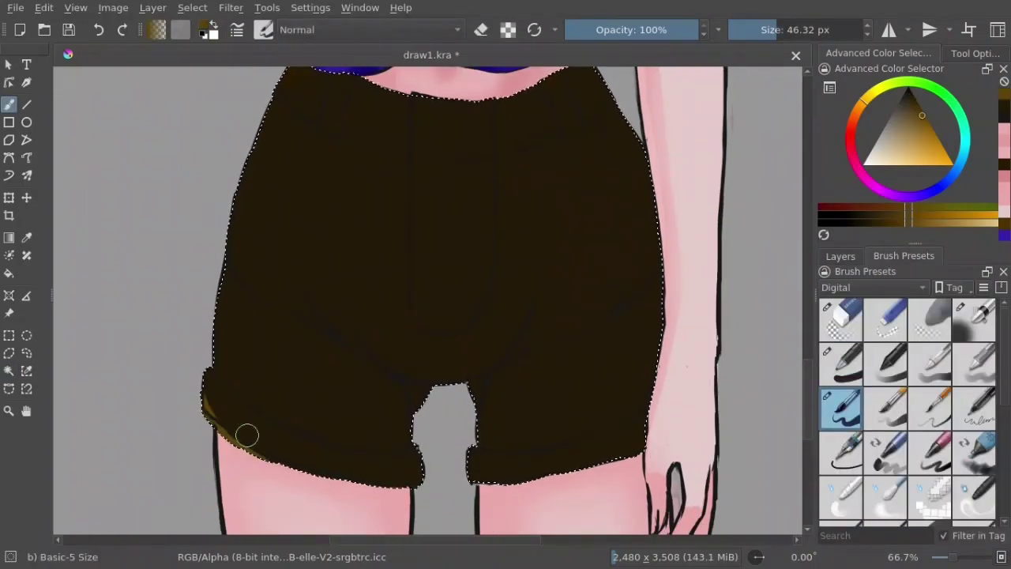
{"action": "left_click_drag", "start_coordinate": [207, 373], "coordinate": [348, 478]}
{"action": "mouse_move", "coordinate": [277, 455]}
{"action": "left_mouse_down"}
{"action": "mouse_move", "coordinate": [247, 417]}
{"action": "mouse_move", "coordinate": [371, 482]}
{"action": "left_mouse_up"}
{"action": "left_click_drag", "start_coordinate": [269, 429], "coordinate": [353, 473]}
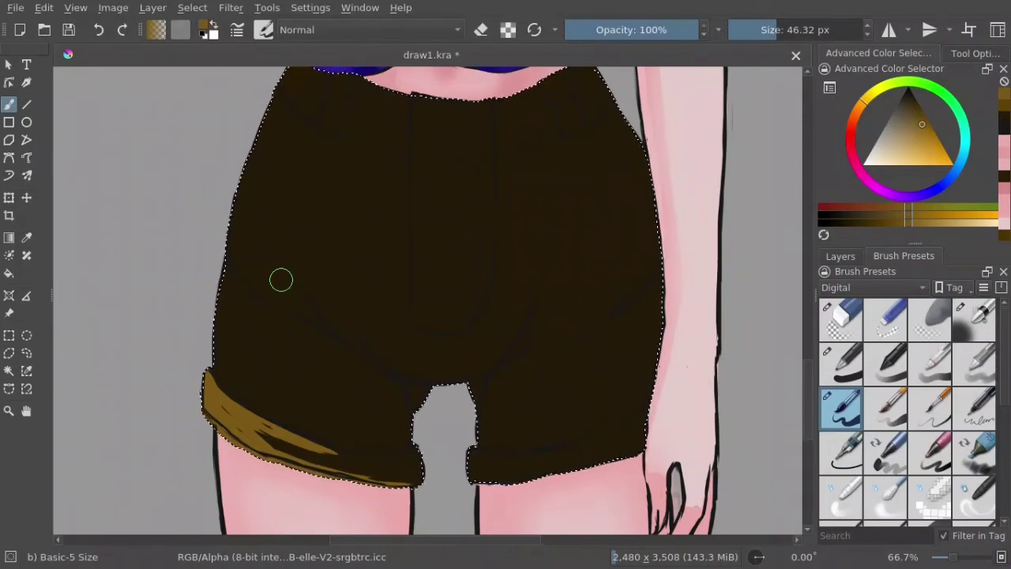
Step: With a larger brush, paint both cuffs olive and cover the shorts in darker olive brown
{"action": "key", "text": "slash"}
{"action": "left_click_drag", "start_coordinate": [237, 411], "coordinate": [403, 466]}
{"action": "mouse_move", "coordinate": [474, 463]}
{"action": "left_mouse_down"}
{"action": "mouse_move", "coordinate": [521, 472]}
{"action": "mouse_move", "coordinate": [632, 457]}
{"action": "left_mouse_up"}
{"action": "left_click", "coordinate": [919, 112]}
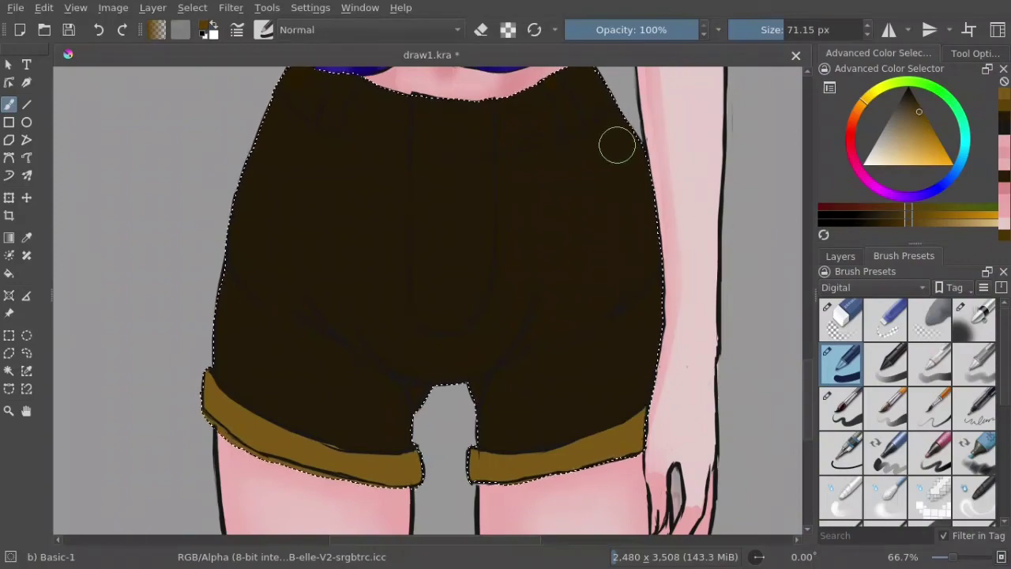
{"action": "scroll", "coordinate": [474, 158], "scroll_direction": "up", "scroll_amount": 1}
{"action": "mouse_move", "coordinate": [350, 158]}
{"action": "left_mouse_down"}
{"action": "mouse_move", "coordinate": [542, 214]}
{"action": "mouse_move", "coordinate": [305, 406]}
{"action": "mouse_move", "coordinate": [406, 433]}
{"action": "mouse_move", "coordinate": [599, 395]}
{"action": "left_mouse_up"}
Step: Paint near-black crease shadows at the lower right and along the left creases
{"action": "key", "text": "slash"}
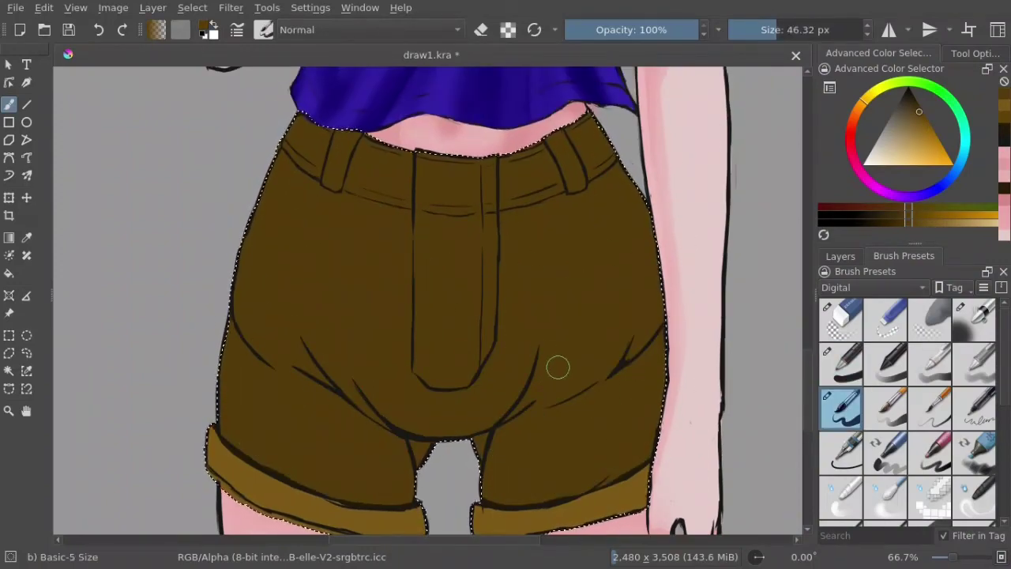
{"action": "left_click", "coordinate": [505, 495], "text": "ctrl"}
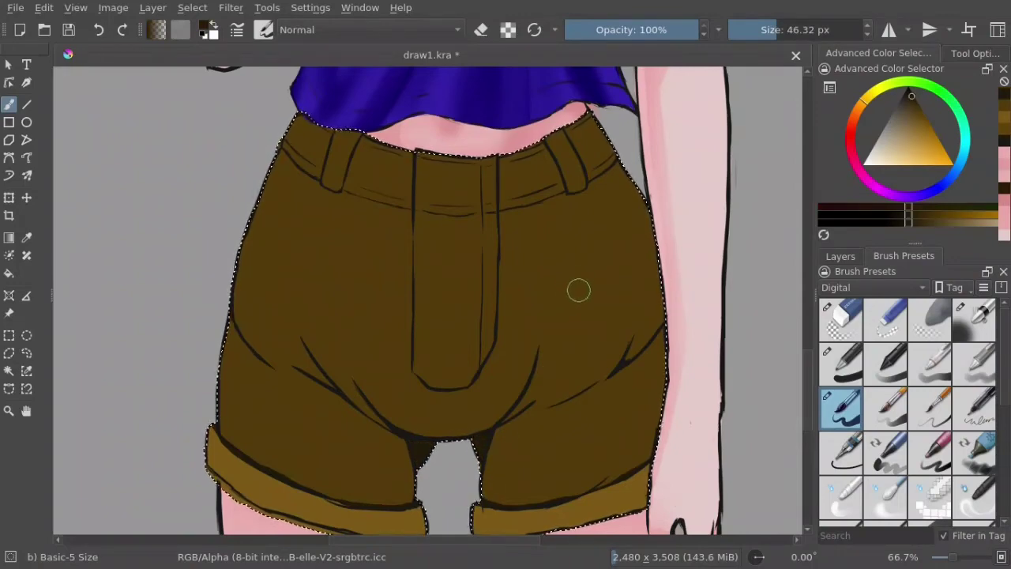
{"action": "mouse_move", "coordinate": [577, 368]}
{"action": "left_mouse_down"}
{"action": "mouse_move", "coordinate": [496, 431]}
{"action": "mouse_move", "coordinate": [615, 356]}
{"action": "left_mouse_up"}
{"action": "left_click_drag", "start_coordinate": [545, 399], "coordinate": [609, 361]}
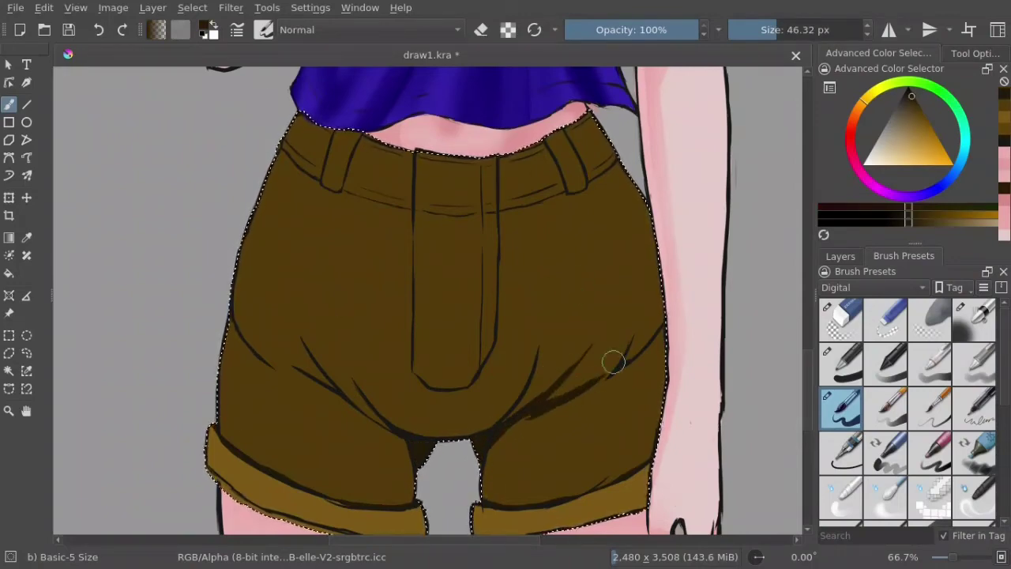
{"action": "mouse_move", "coordinate": [316, 351]}
{"action": "left_mouse_down"}
{"action": "mouse_move", "coordinate": [387, 426]}
{"action": "mouse_move", "coordinate": [304, 332]}
{"action": "left_mouse_up"}
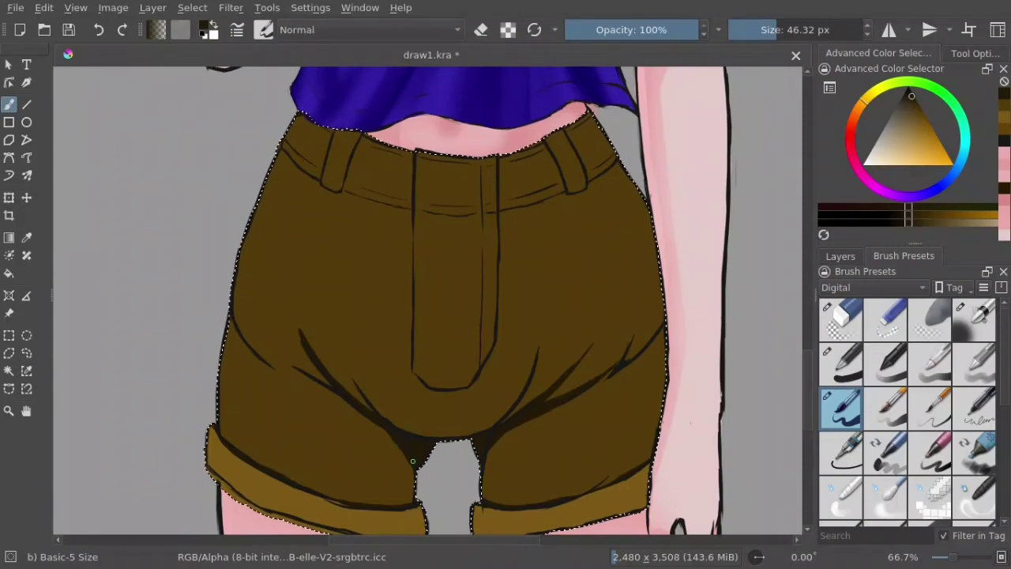
Step: Add a new blank layer and choose a lighter brown tone for the cuffs
{"action": "key", "text": "Insert"}
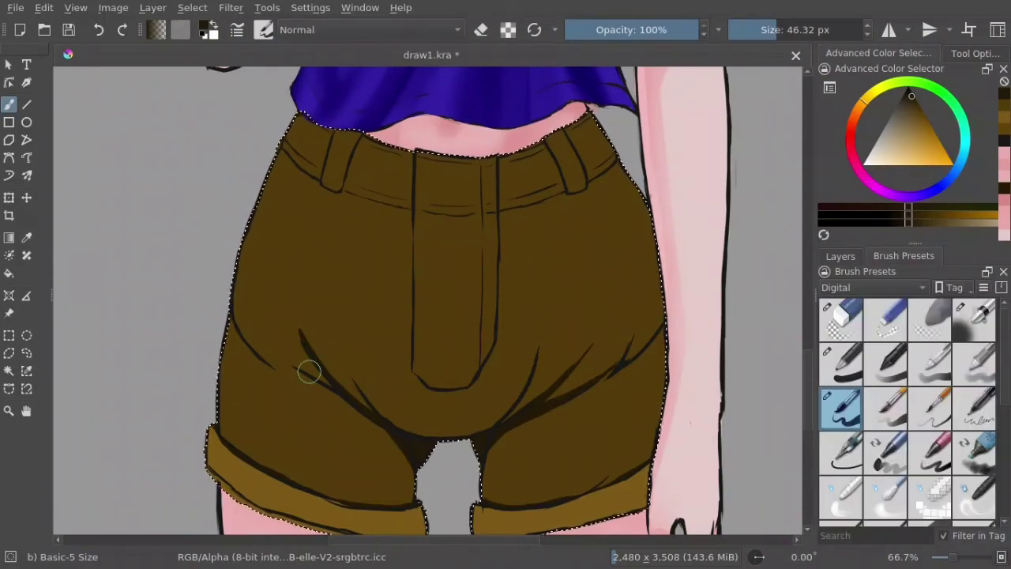
{"action": "scroll", "coordinate": [305, 368], "scroll_direction": "down", "scroll_amount": 3}
{"action": "key", "text": "/"}
{"action": "left_click", "coordinate": [271, 372], "text": "ctrl"}
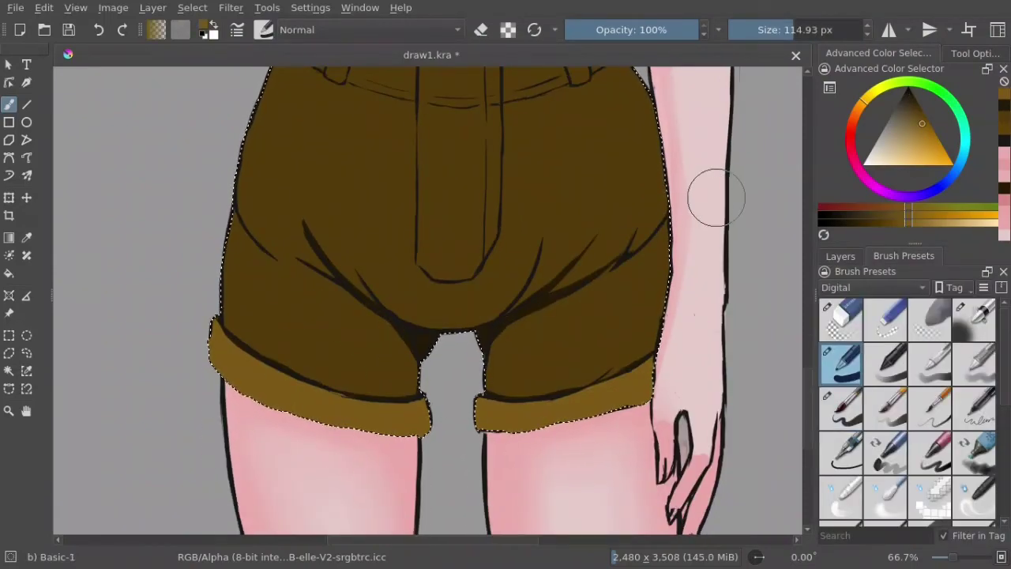
{"action": "left_click", "coordinate": [913, 103]}
{"action": "left_click", "coordinate": [923, 119]}
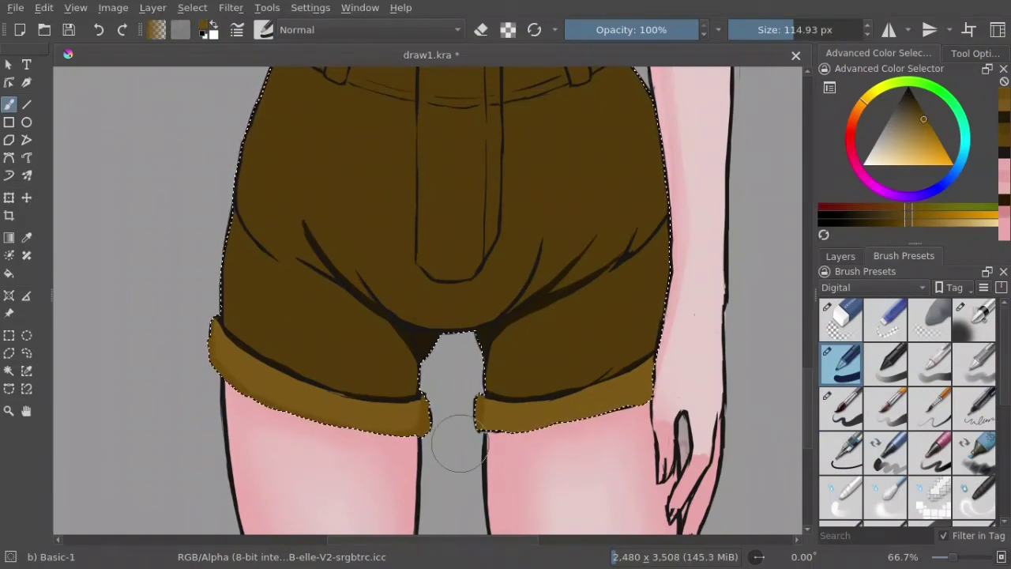
{"action": "scroll", "coordinate": [644, 269], "scroll_direction": "up", "scroll_amount": 2}
{"action": "left_click", "coordinate": [916, 106]}
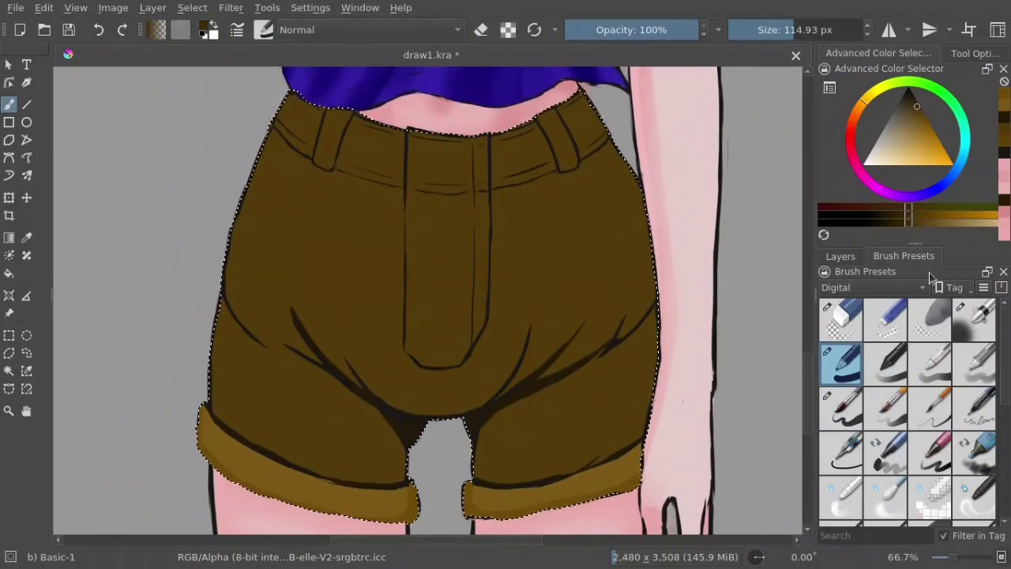
{"action": "left_click", "coordinate": [974, 320]}
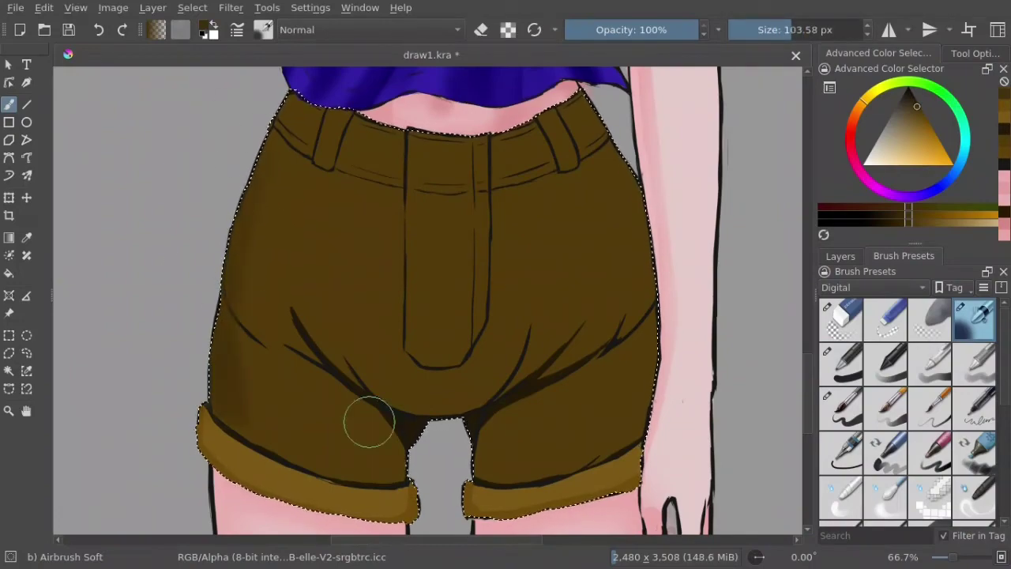
Step: Airbrush darker diagonal shading on the left leg and near the crotch, softening streaks
{"action": "mouse_move", "coordinate": [369, 423]}
{"action": "left_mouse_down"}
{"action": "mouse_move", "coordinate": [388, 443]}
{"action": "mouse_move", "coordinate": [356, 411]}
{"action": "mouse_move", "coordinate": [276, 368]}
{"action": "mouse_move", "coordinate": [280, 399]}
{"action": "mouse_move", "coordinate": [377, 469]}
{"action": "left_mouse_up"}
{"action": "left_click", "coordinate": [333, 320], "text": "ctrl"}
{"action": "left_click_drag", "start_coordinate": [334, 319], "coordinate": [389, 408]}
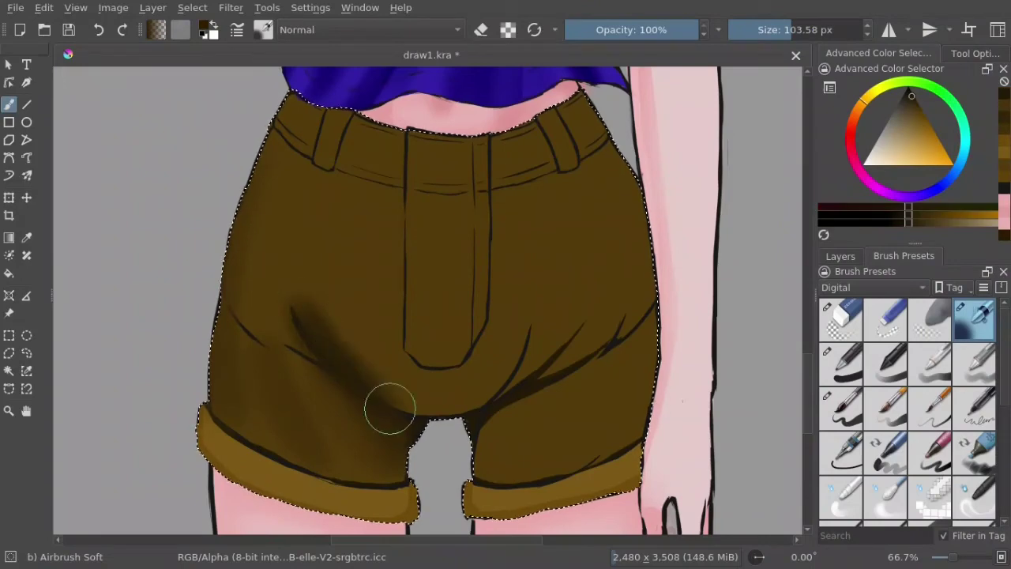
{"action": "left_click_drag", "start_coordinate": [315, 317], "coordinate": [340, 360]}
{"action": "left_click", "coordinate": [271, 248], "text": "ctrl"}
{"action": "left_click_drag", "start_coordinate": [271, 248], "coordinate": [380, 311]}
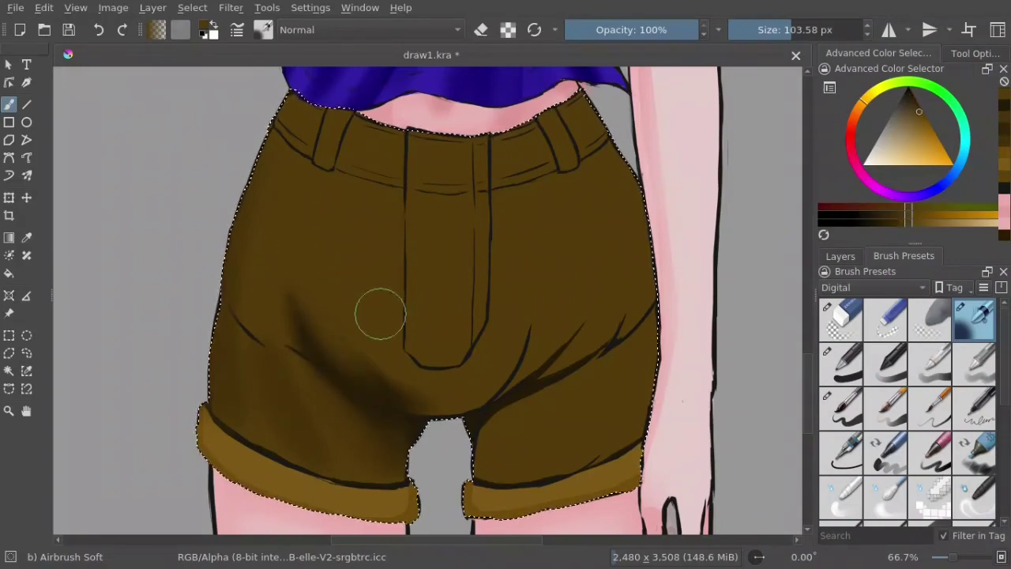
{"action": "left_click", "coordinate": [379, 356], "text": "ctrl"}
{"action": "mouse_move", "coordinate": [379, 356]}
{"action": "left_mouse_down"}
{"action": "mouse_move", "coordinate": [515, 340]}
{"action": "mouse_move", "coordinate": [543, 299]}
{"action": "left_mouse_up"}
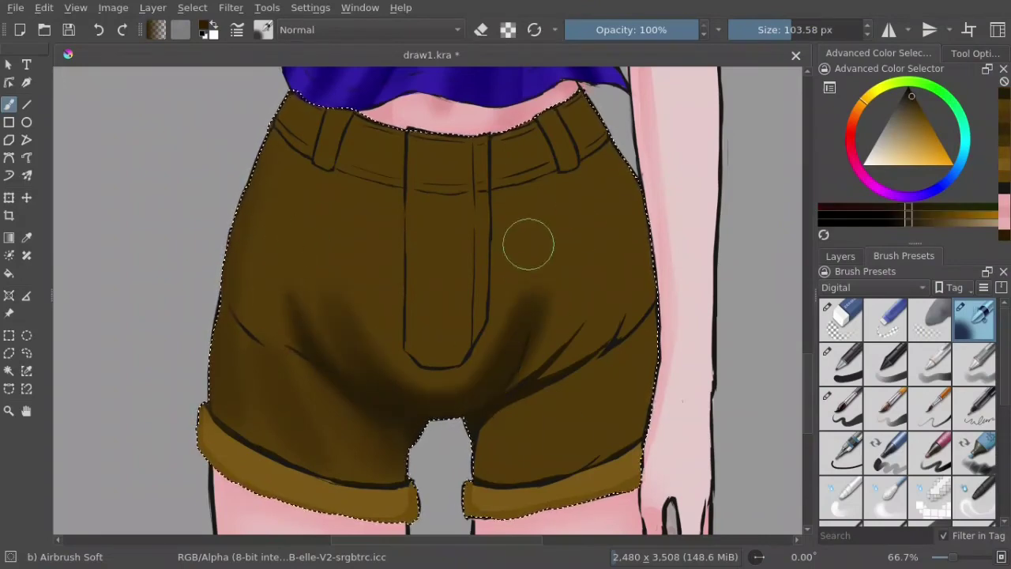
{"action": "left_click", "coordinate": [440, 161], "text": "ctrl"}
{"action": "mouse_move", "coordinate": [316, 308]}
{"action": "left_mouse_down"}
{"action": "mouse_move", "coordinate": [388, 356]}
{"action": "mouse_move", "coordinate": [483, 340]}
{"action": "left_mouse_up"}
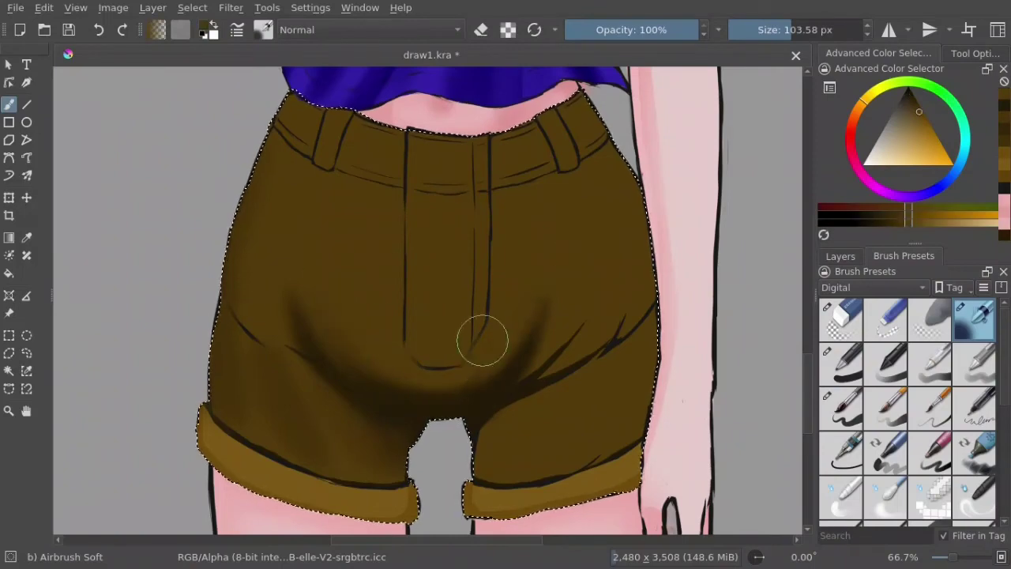
Step: Sample shorts browns and soften the fold lines on the inner right leg, right side and left side
{"action": "left_click", "coordinate": [388, 406], "text": "ctrl"}
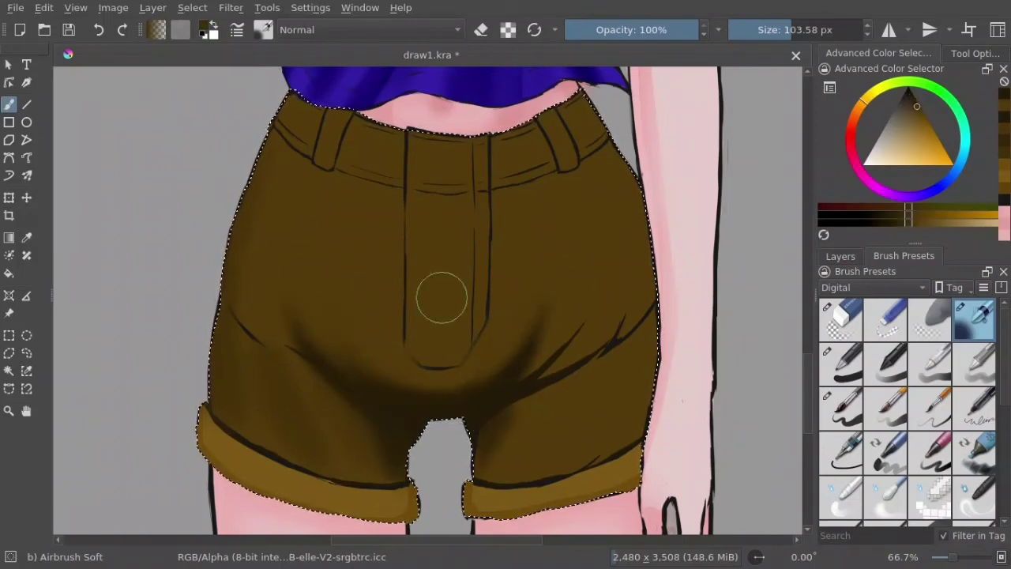
{"action": "left_click_drag", "start_coordinate": [509, 451], "coordinate": [508, 418]}
{"action": "left_click", "coordinate": [632, 419], "text": "ctrl"}
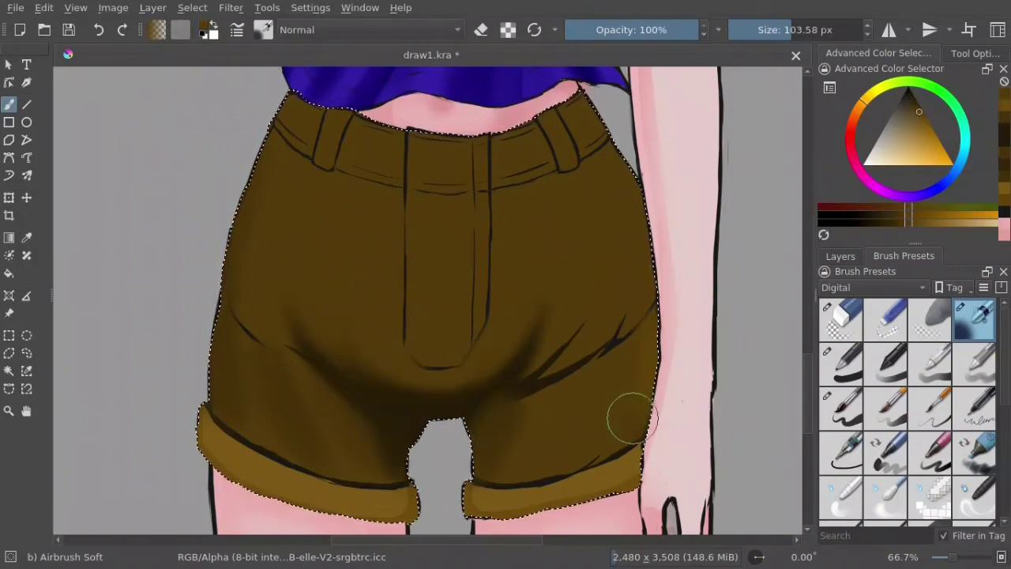
{"action": "left_click", "coordinate": [606, 236], "text": "ctrl"}
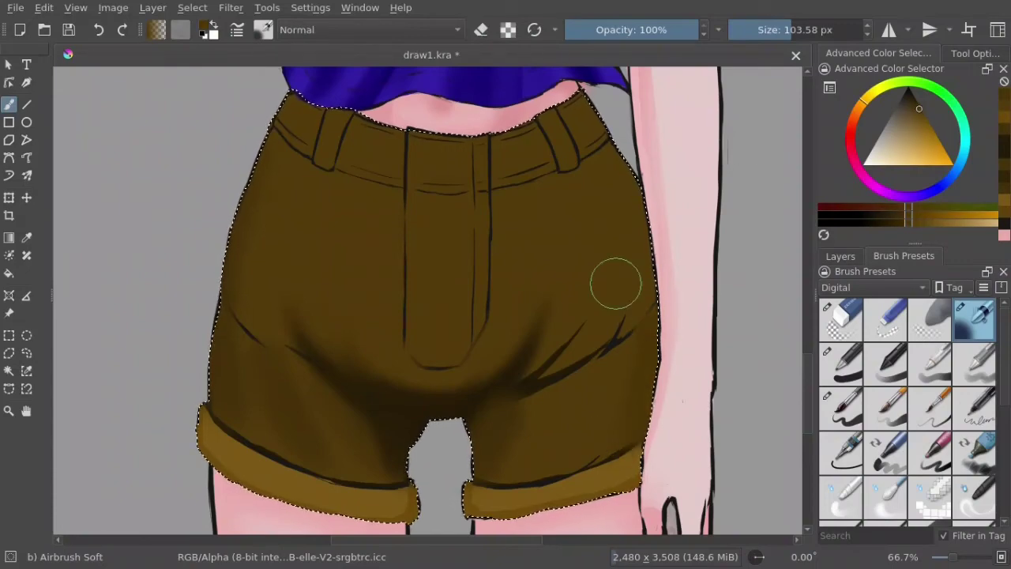
{"action": "left_click_drag", "start_coordinate": [630, 282], "coordinate": [605, 366]}
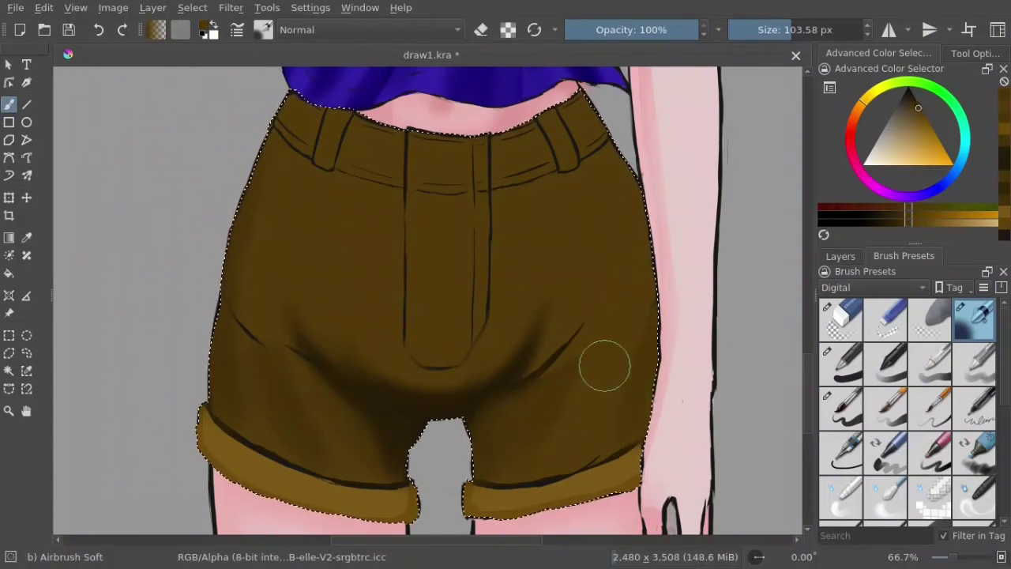
{"action": "left_click", "coordinate": [586, 407], "text": "ctrl"}
{"action": "left_click_drag", "start_coordinate": [237, 316], "coordinate": [316, 372]}
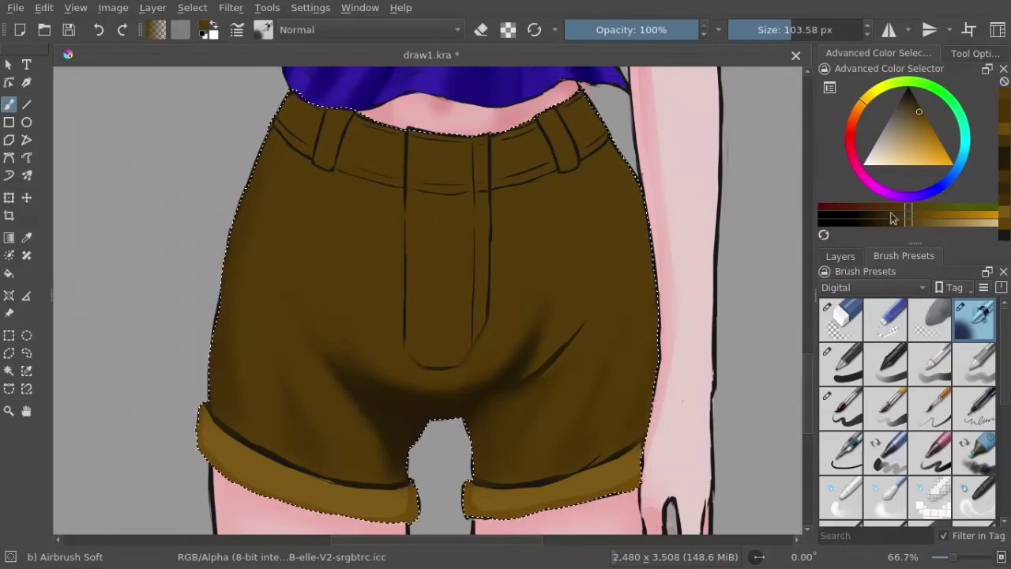
{"action": "left_click_drag", "start_coordinate": [545, 383], "coordinate": [563, 346]}
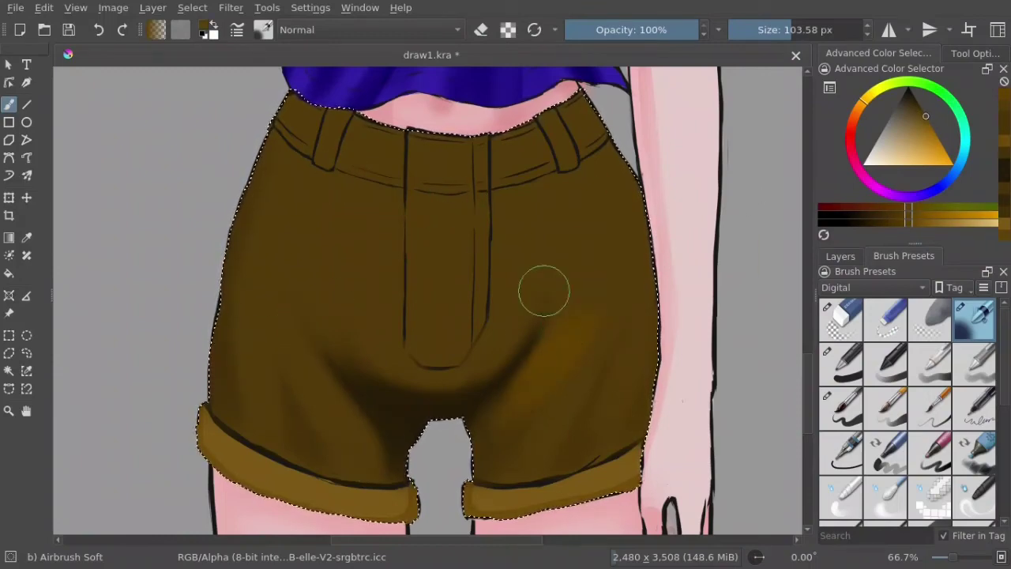
Step: Airbrush the crotch fold line fainter with browns sampled from the shorts
{"action": "left_click", "coordinate": [406, 417], "text": "ctrl"}
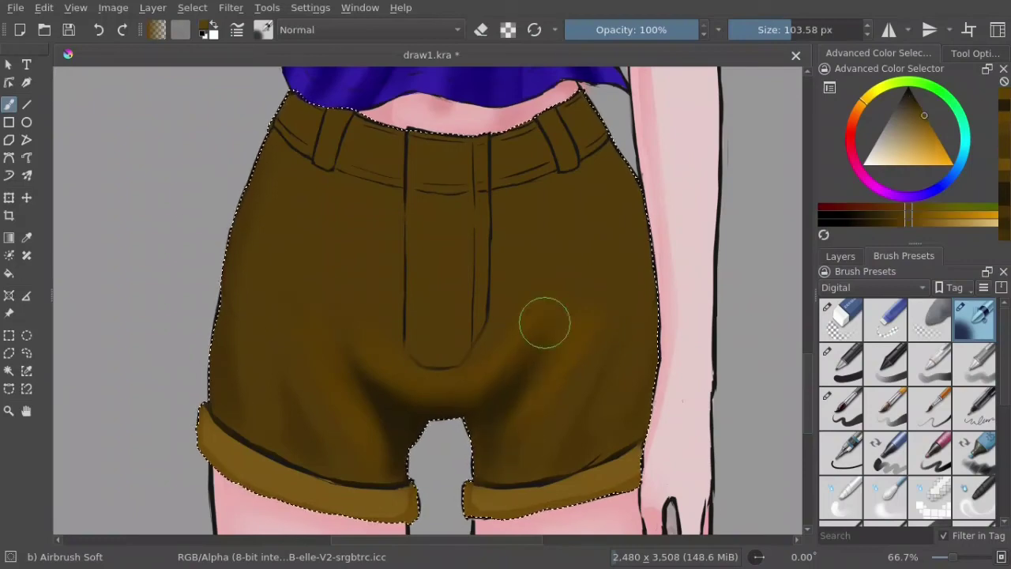
{"action": "left_click", "coordinate": [382, 471], "text": "ctrl"}
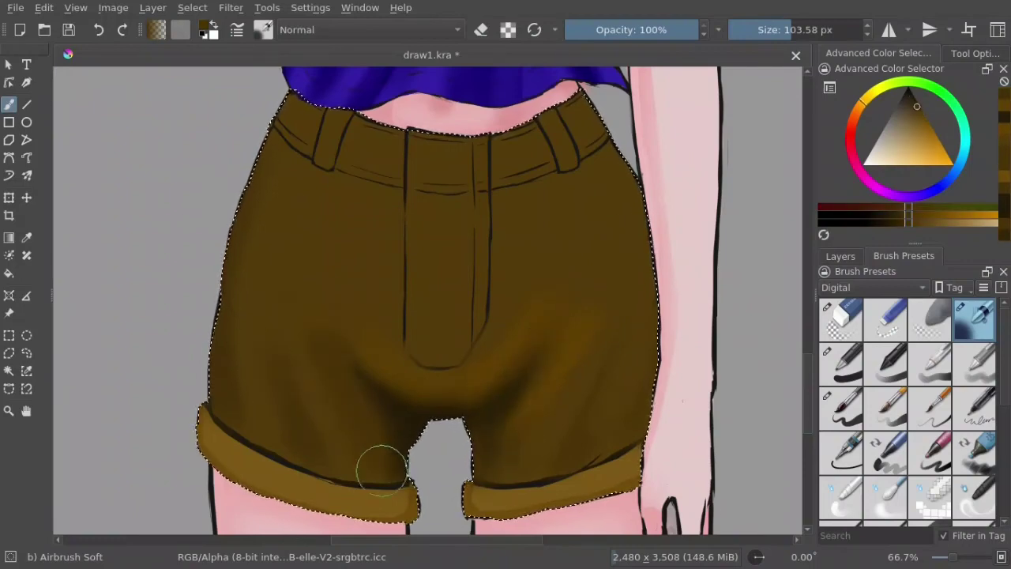
{"action": "left_click", "coordinate": [296, 190], "text": "ctrl"}
{"action": "left_click_drag", "start_coordinate": [551, 264], "coordinate": [442, 373]}
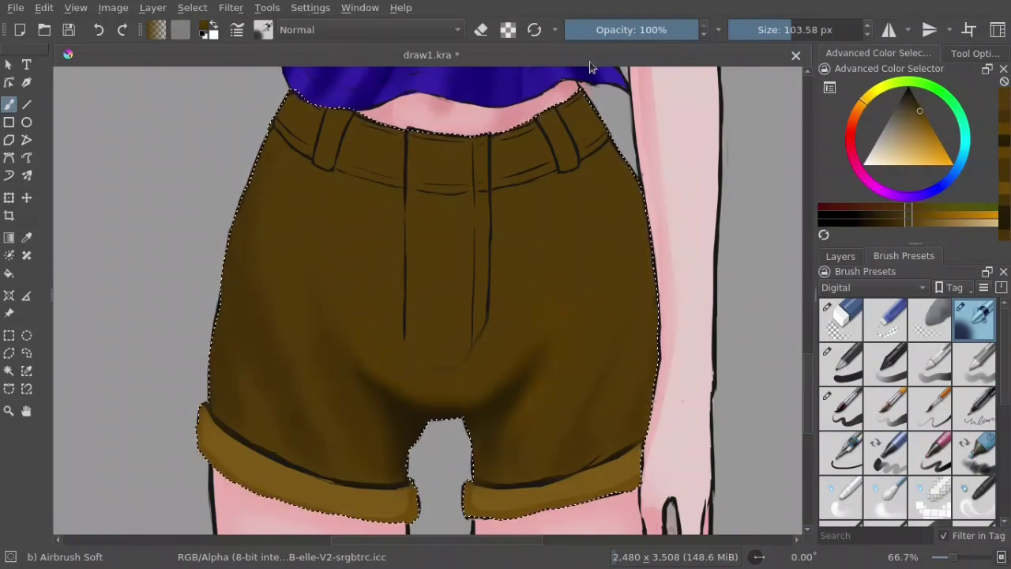
{"action": "left_click", "coordinate": [419, 498], "text": "ctrl"}
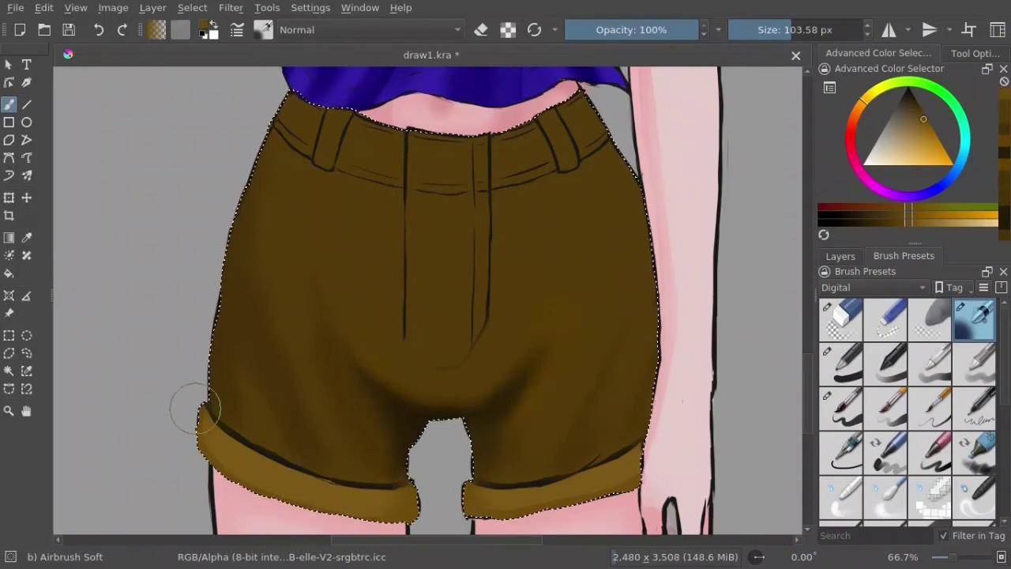
{"action": "left_click", "coordinate": [221, 373], "text": "ctrl"}
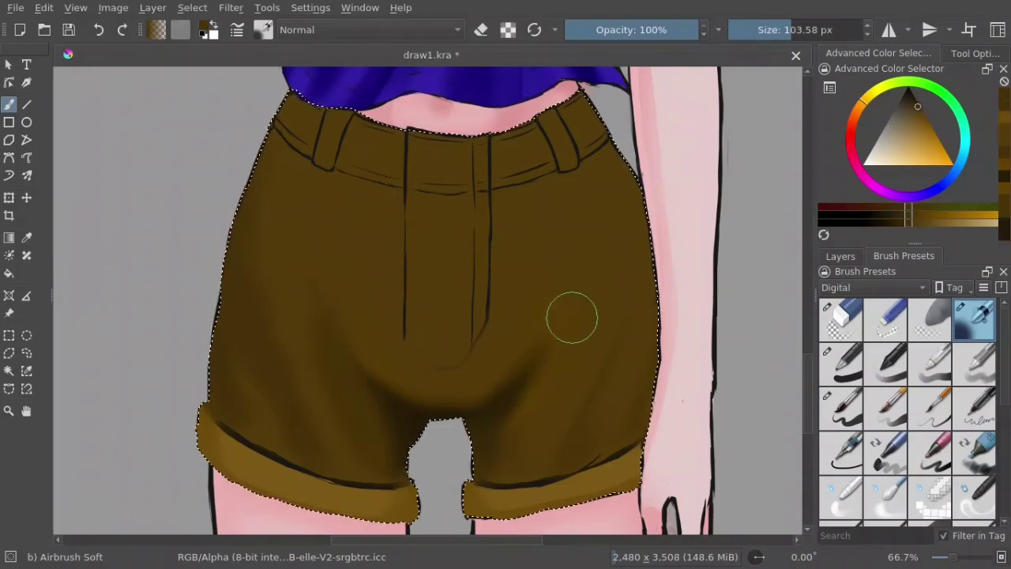
{"action": "left_click", "coordinate": [539, 350], "text": "ctrl"}
{"action": "left_click_drag", "start_coordinate": [539, 350], "coordinate": [531, 309]}
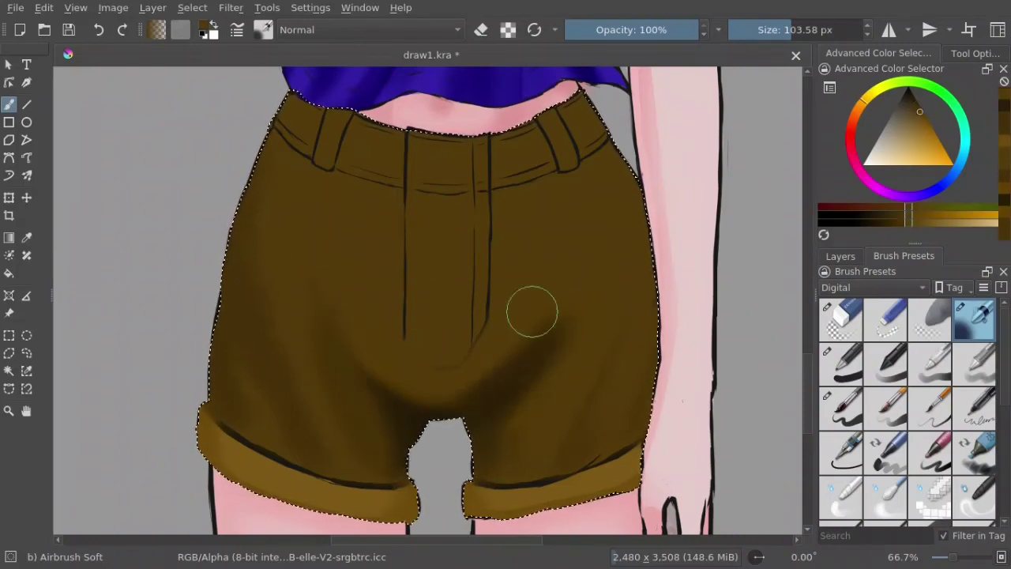
Step: Darken the left leg just above the cuff with a sampled darker brown
{"action": "left_click", "coordinate": [486, 355], "text": "ctrl"}
{"action": "left_click", "coordinate": [334, 339], "text": "ctrl"}
{"action": "left_click", "coordinate": [319, 378], "text": "ctrl"}
{"action": "left_click", "coordinate": [341, 461], "text": "ctrl"}
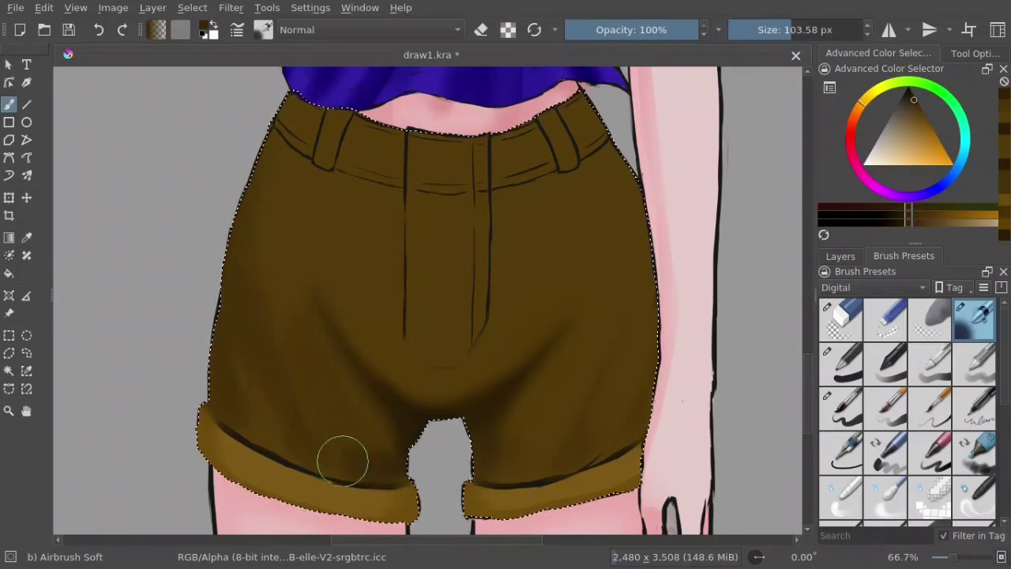
{"action": "left_click_drag", "start_coordinate": [340, 461], "coordinate": [321, 362]}
Step: Even out the waistband shading and add a darker shadow patch near the crotch
{"action": "left_click", "coordinate": [331, 363], "text": "ctrl"}
{"action": "left_click", "coordinate": [248, 371], "text": "ctrl"}
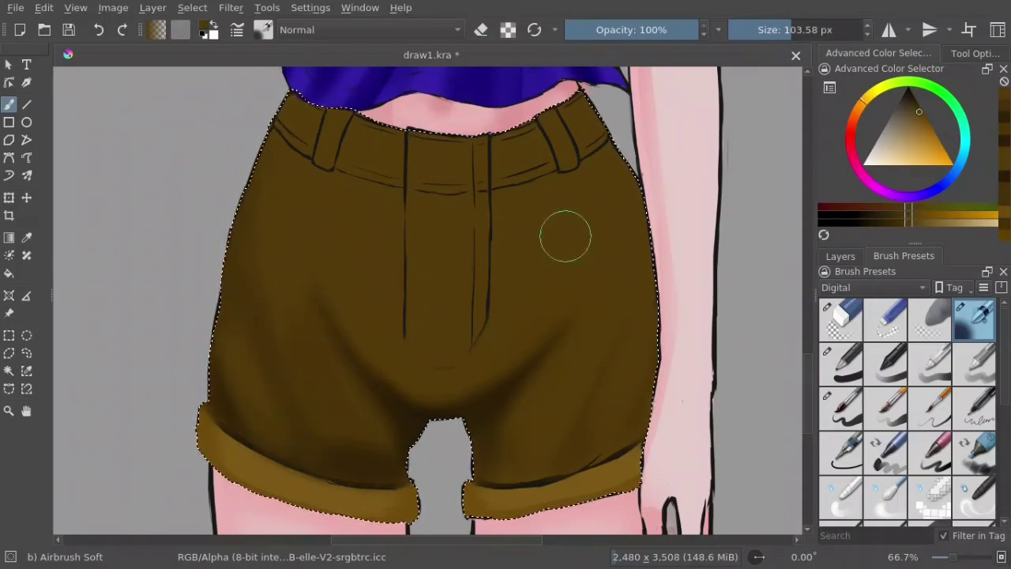
{"action": "left_click", "coordinate": [296, 147], "text": "ctrl"}
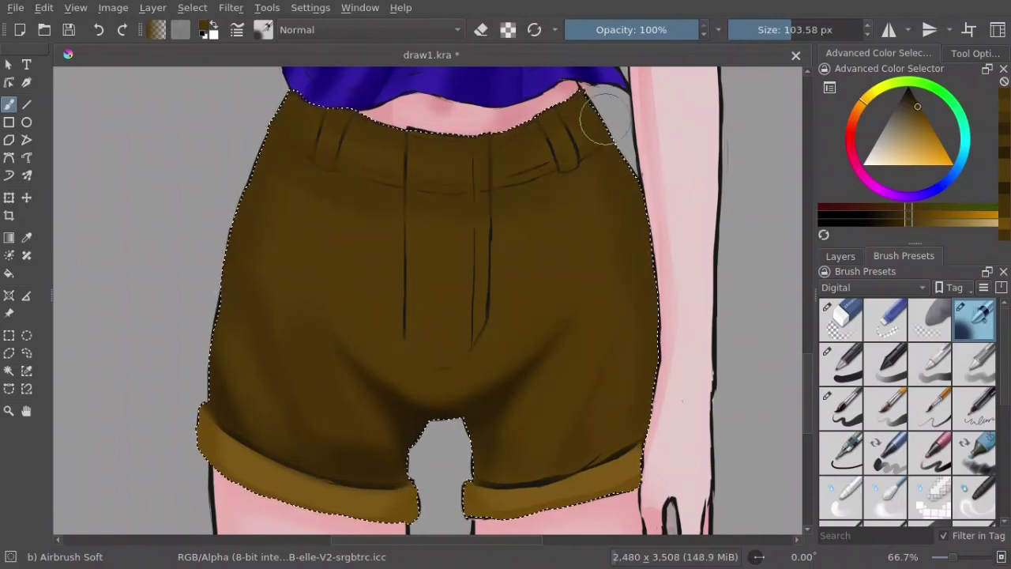
{"action": "mouse_move", "coordinate": [607, 117]}
{"action": "left_mouse_down"}
{"action": "mouse_move", "coordinate": [372, 181]}
{"action": "mouse_move", "coordinate": [403, 388]}
{"action": "mouse_move", "coordinate": [510, 190]}
{"action": "mouse_move", "coordinate": [585, 194]}
{"action": "left_mouse_up"}
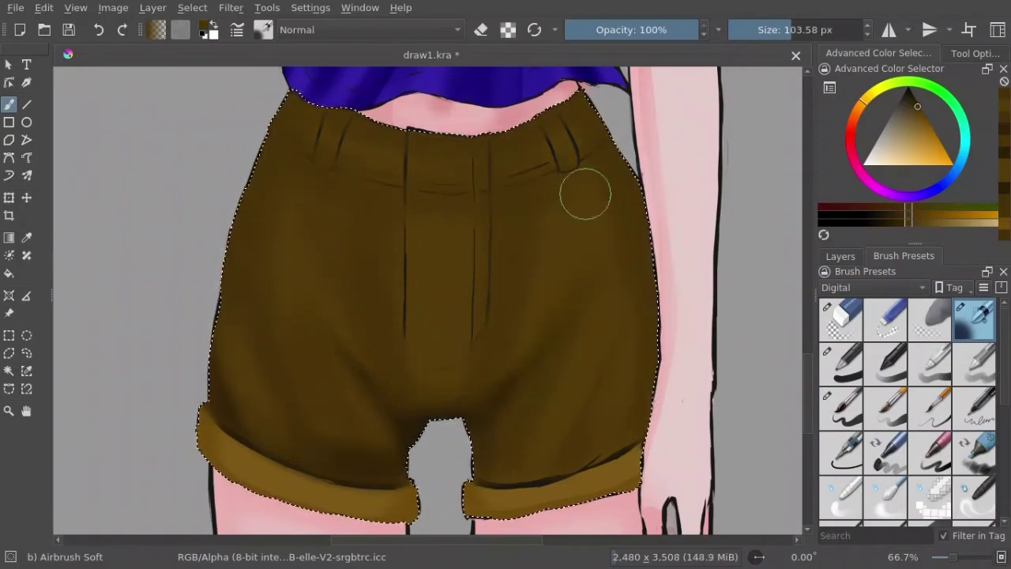
{"action": "left_click", "coordinate": [445, 258], "text": "ctrl"}
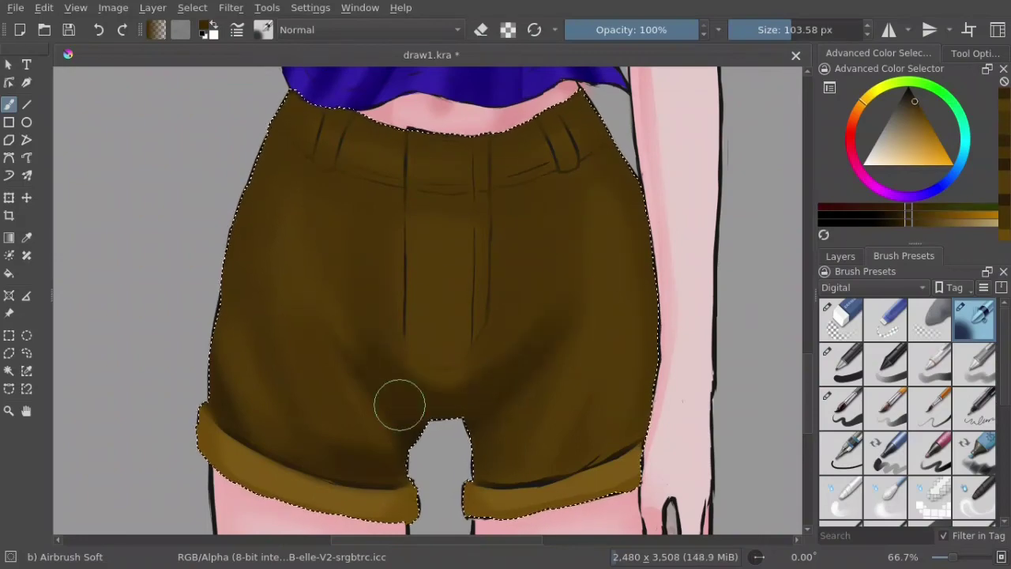
{"action": "left_click_drag", "start_coordinate": [400, 406], "coordinate": [323, 326]}
{"action": "left_click", "coordinate": [323, 326], "text": "ctrl"}
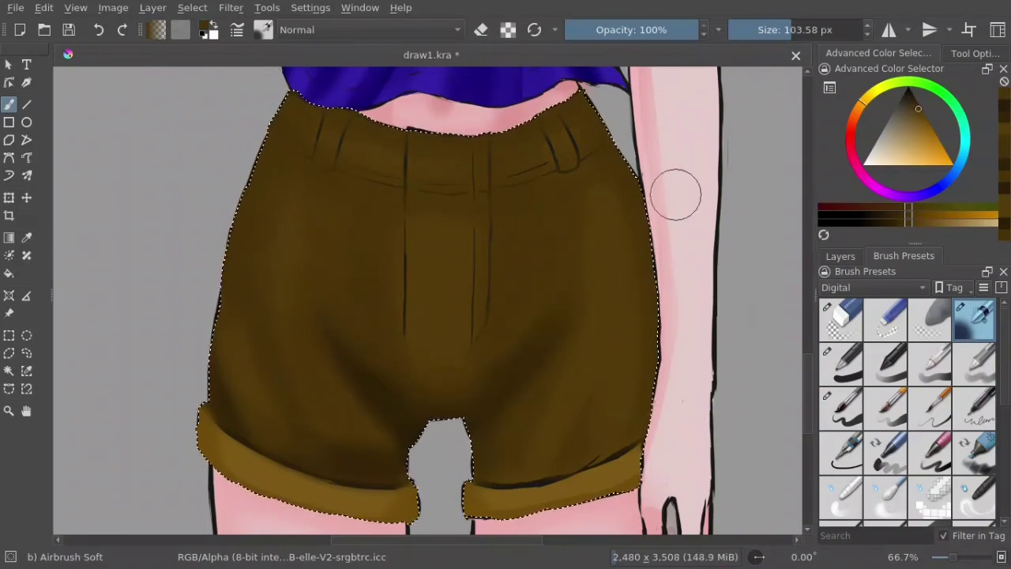
{"action": "left_click", "coordinate": [888, 408]}
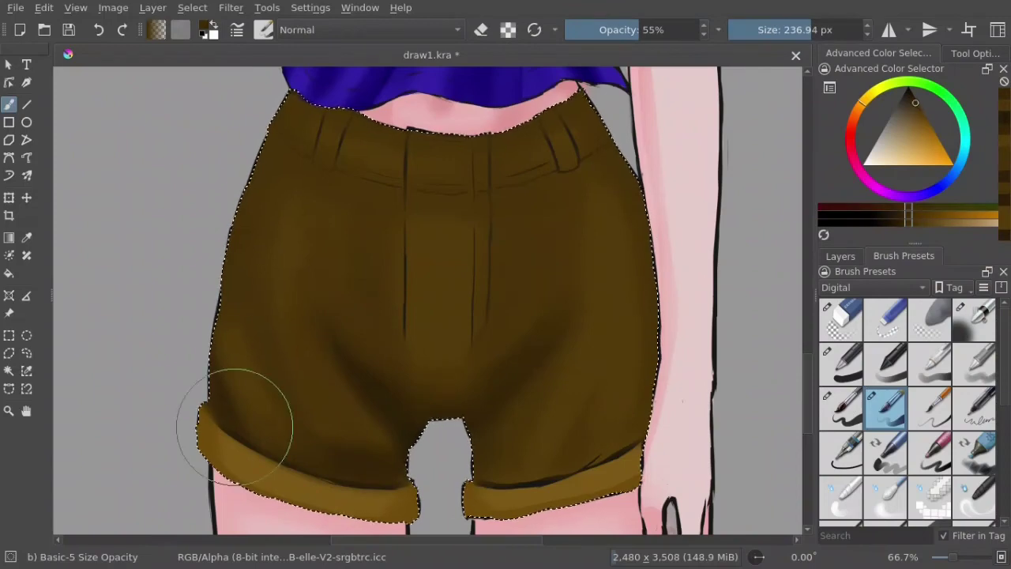
Step: Switch to Basic-5 Size and pick a darker brown from the shorts for line work
{"action": "left_click", "coordinate": [841, 408]}
{"action": "left_click", "coordinate": [479, 371], "text": "ctrl"}
{"action": "left_click", "coordinate": [358, 491], "text": "ctrl"}
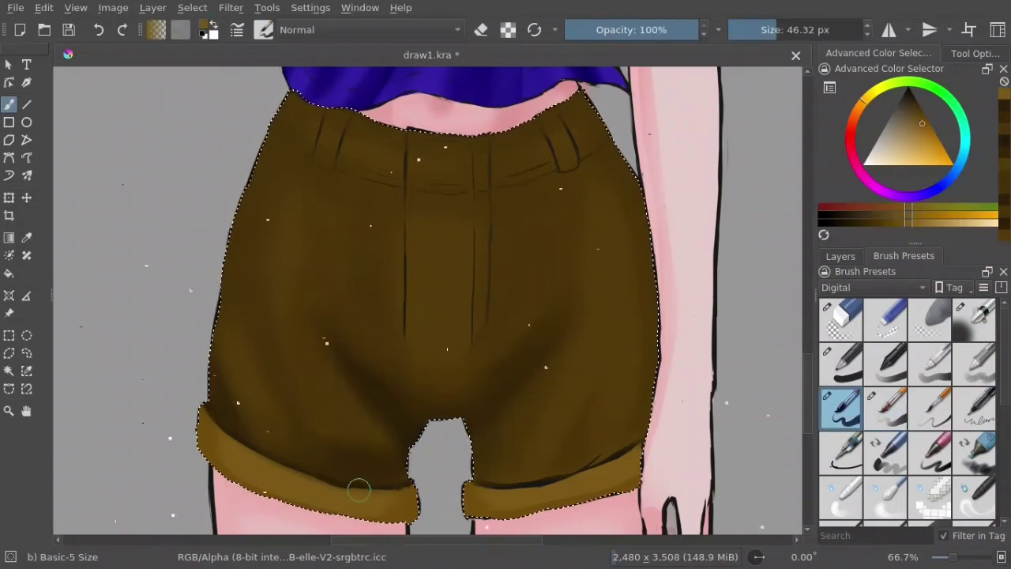
{"action": "left_click", "coordinate": [409, 486], "text": "ctrl"}
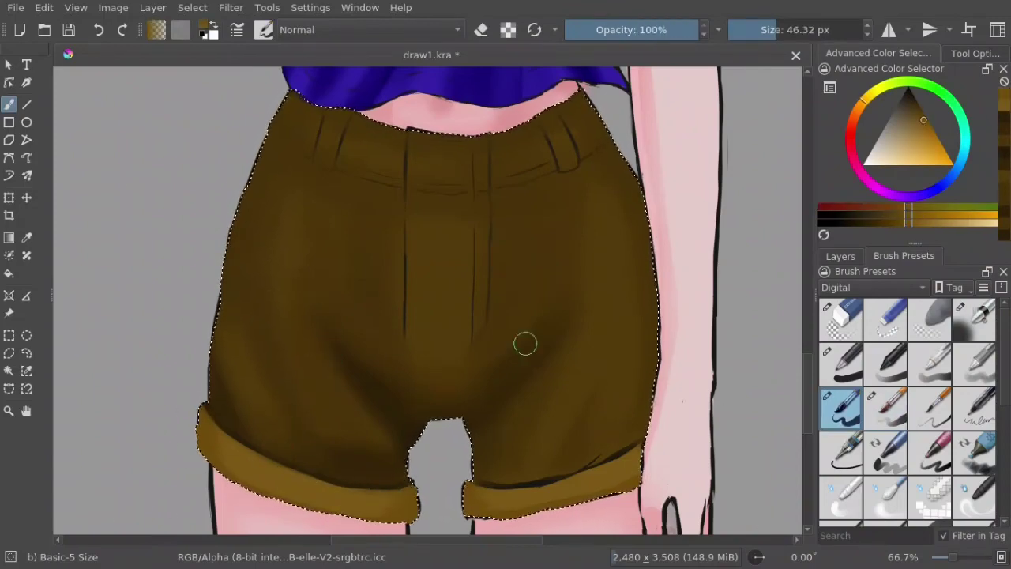
{"action": "left_click", "coordinate": [219, 339], "text": "ctrl"}
{"action": "left_click", "coordinate": [361, 339], "text": "ctrl"}
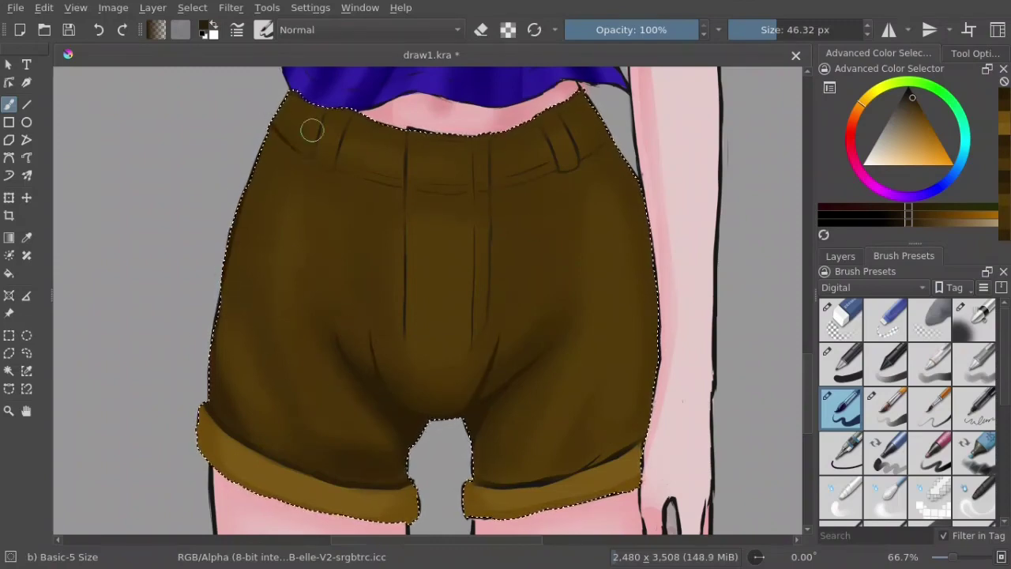
{"action": "left_click", "coordinate": [282, 132], "text": "ctrl"}
{"action": "left_click", "coordinate": [275, 111], "text": "ctrl"}
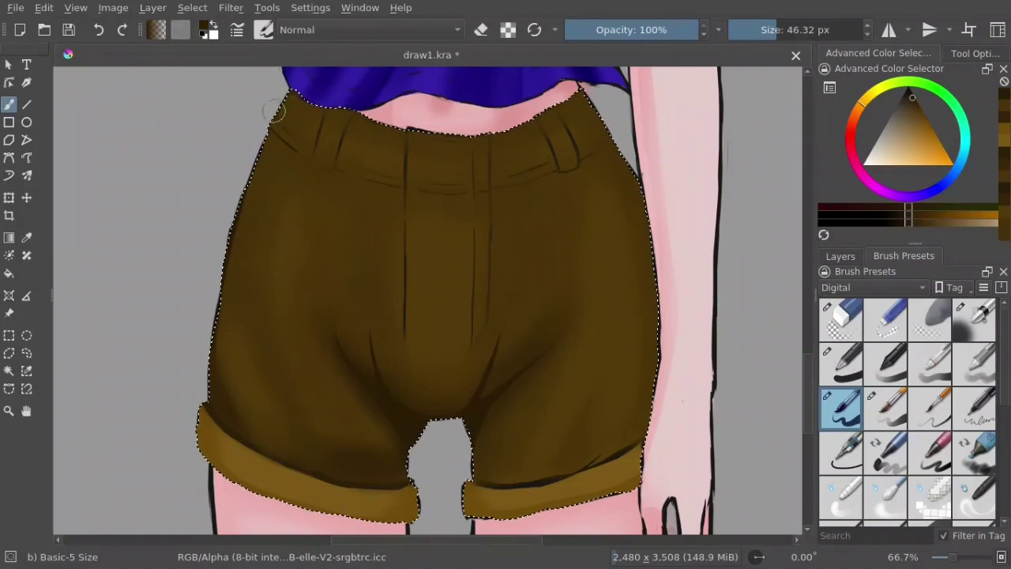
{"action": "left_click", "coordinate": [332, 168], "text": "ctrl"}
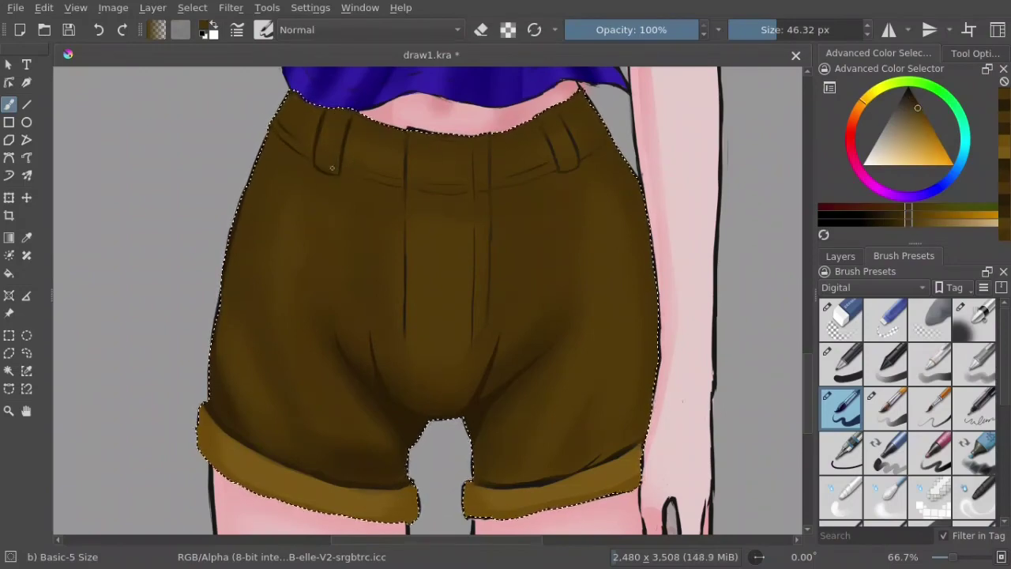
{"action": "left_click", "coordinate": [1005, 111]}
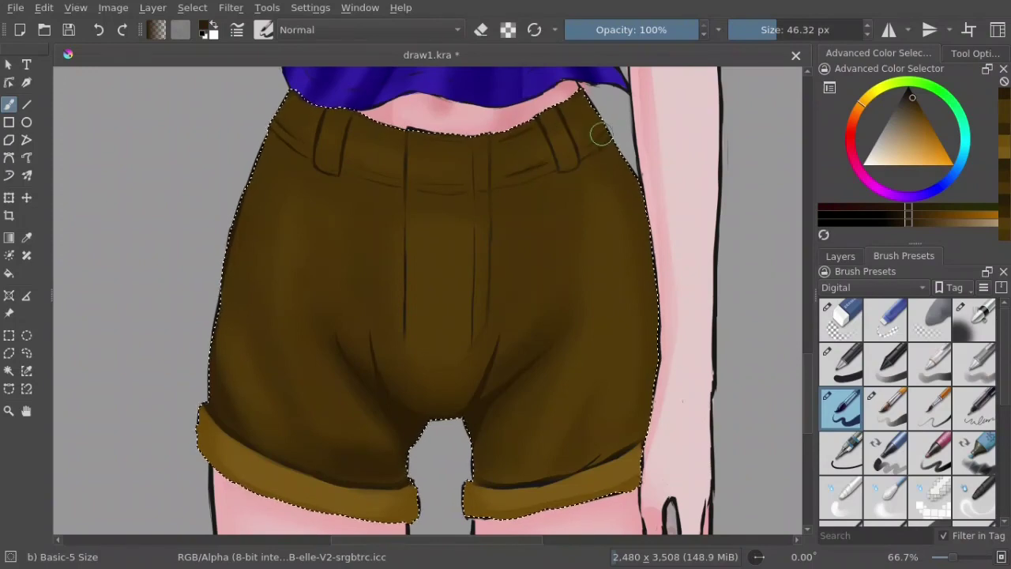
Step: Mirror the canvas and redraw dark fold lines around the fly, plus a stroke below it
{"action": "key", "text": "m"}
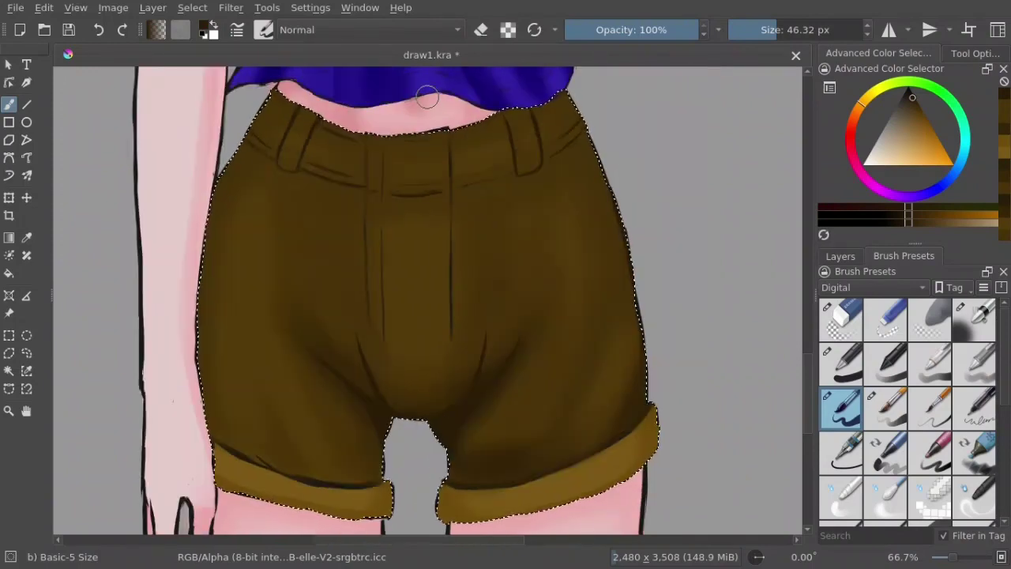
{"action": "left_click_drag", "start_coordinate": [368, 147], "coordinate": [388, 336]}
{"action": "left_click_drag", "start_coordinate": [450, 154], "coordinate": [453, 264]}
{"action": "left_click_drag", "start_coordinate": [398, 369], "coordinate": [436, 366]}
{"action": "left_click", "coordinate": [390, 369], "text": "ctrl"}
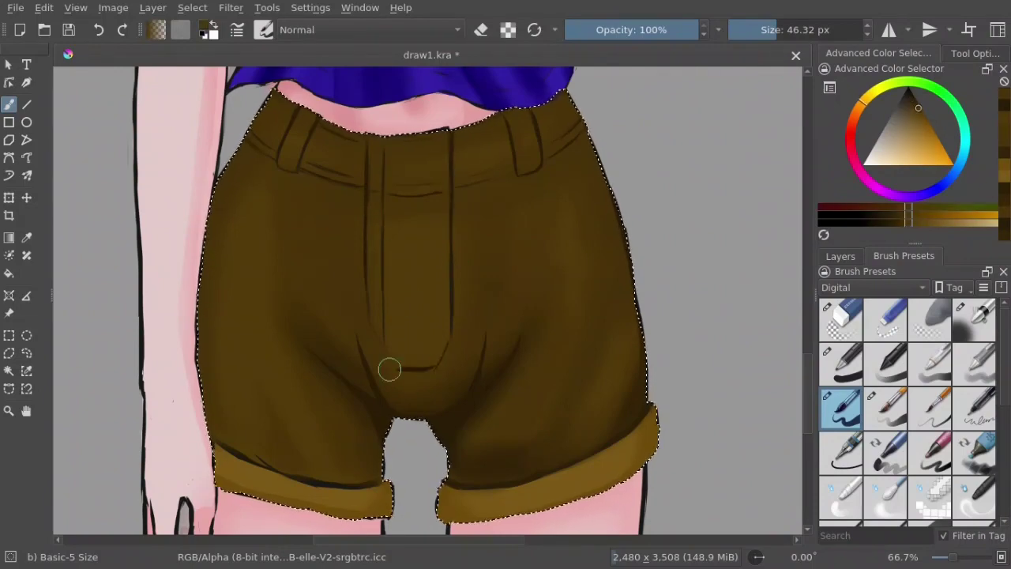
{"action": "left_click", "coordinate": [320, 316], "text": "ctrl"}
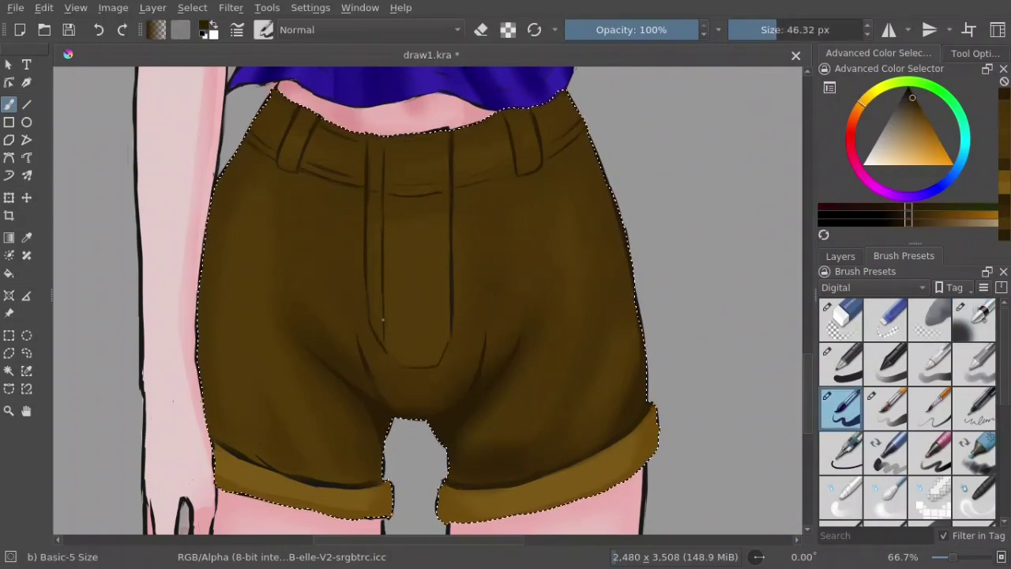
{"action": "left_click", "coordinate": [370, 197], "text": "ctrl"}
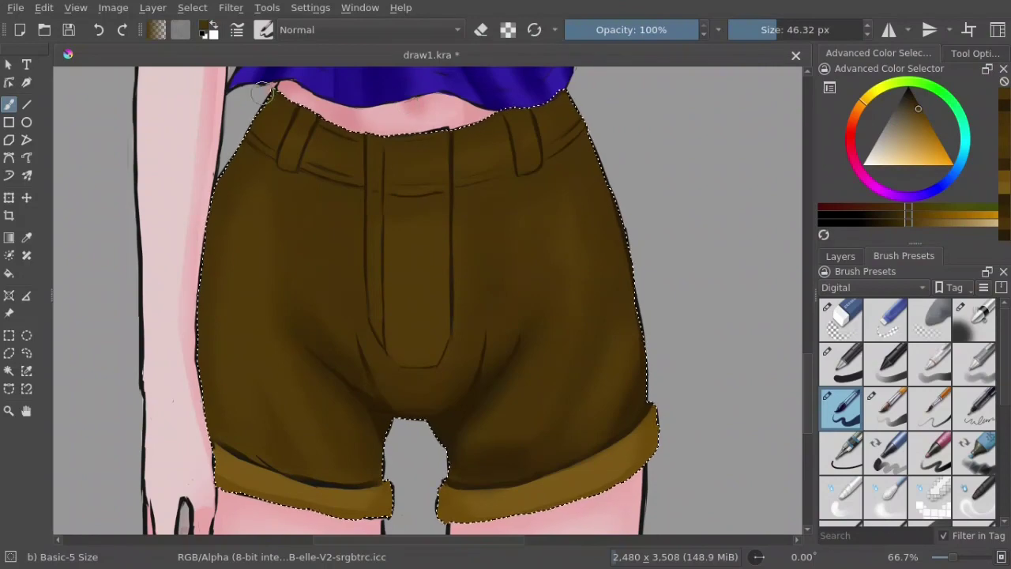
{"action": "left_click", "coordinate": [410, 198], "text": "ctrl"}
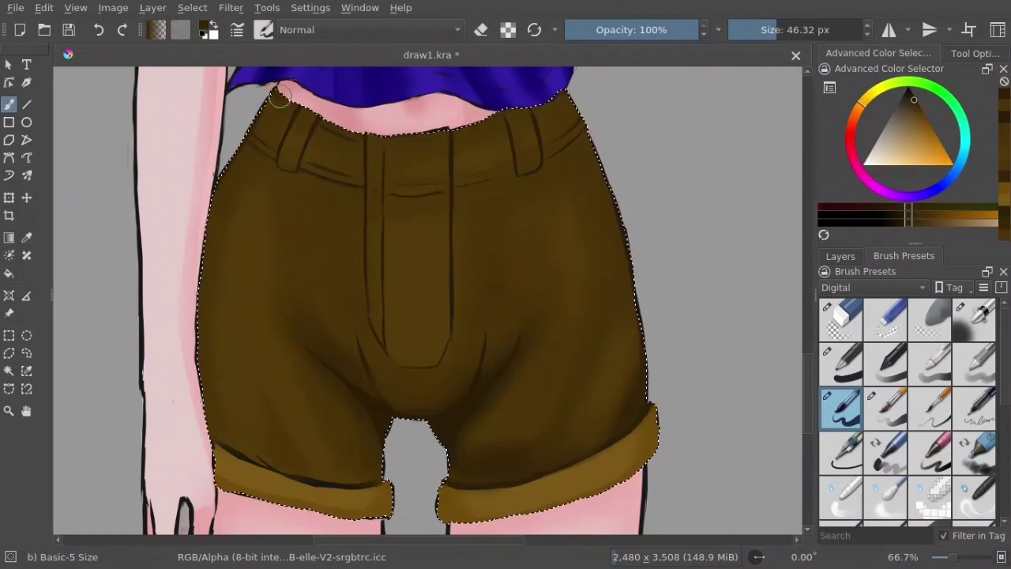
{"action": "left_click", "coordinate": [489, 167], "text": "ctrl"}
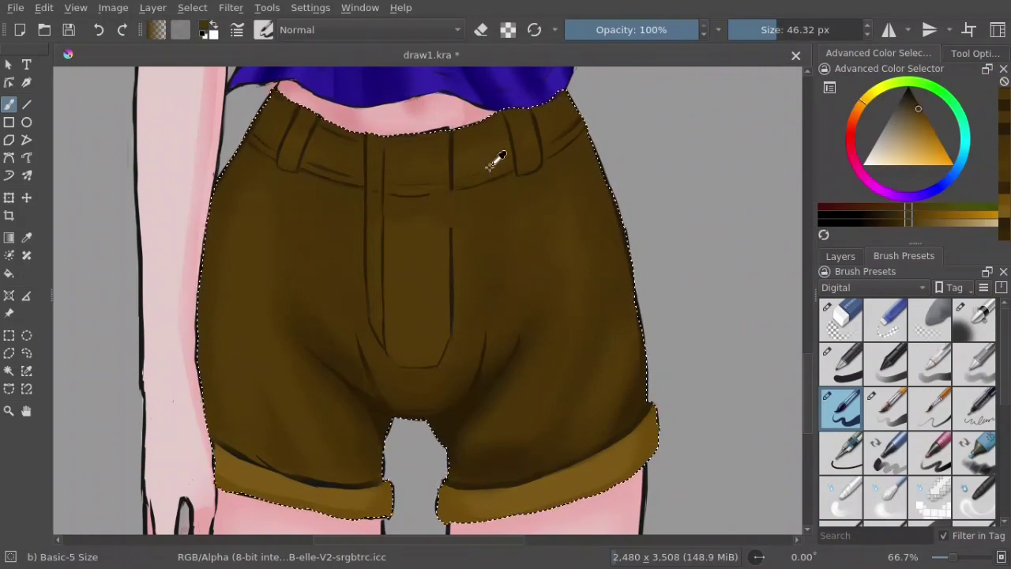
Step: Zoom out to view the whole figure and add a new paint layer on top
{"action": "key", "text": "ctrl+shift+0"}
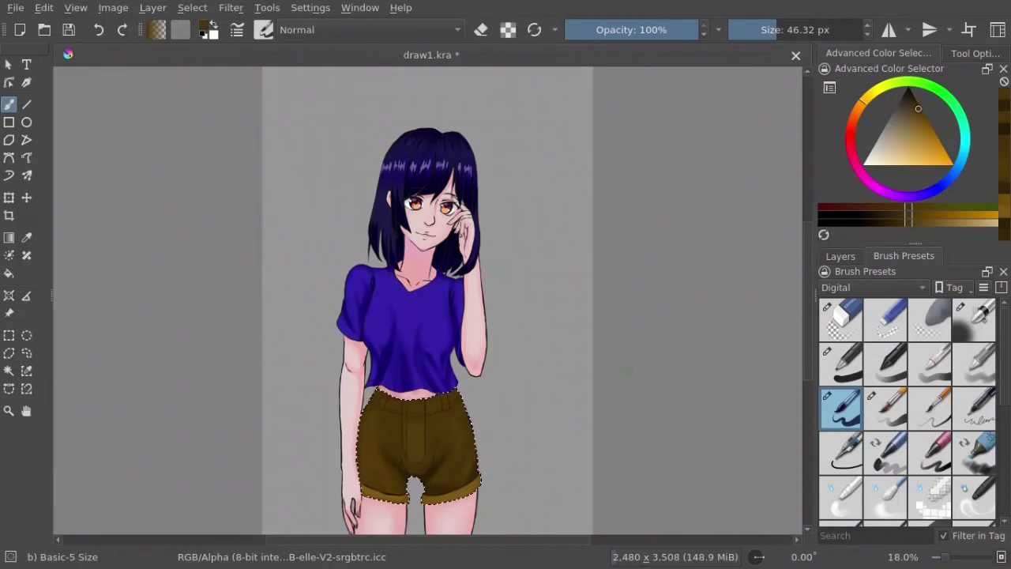
{"action": "scroll", "coordinate": [775, 330], "scroll_direction": "up", "scroll_amount": 3}
{"action": "left_click", "coordinate": [840, 256]}
{"action": "left_click", "coordinate": [829, 533]}
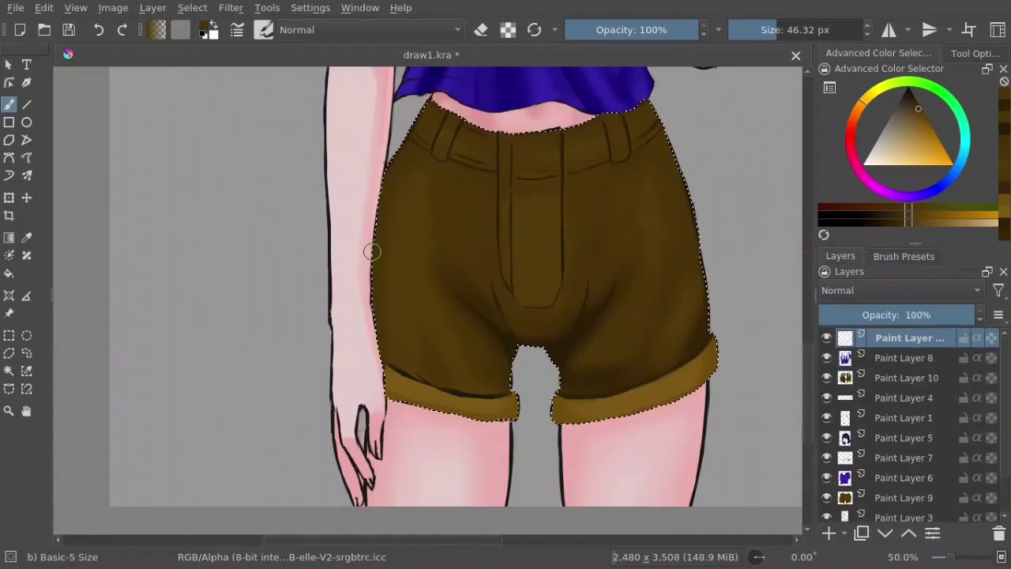